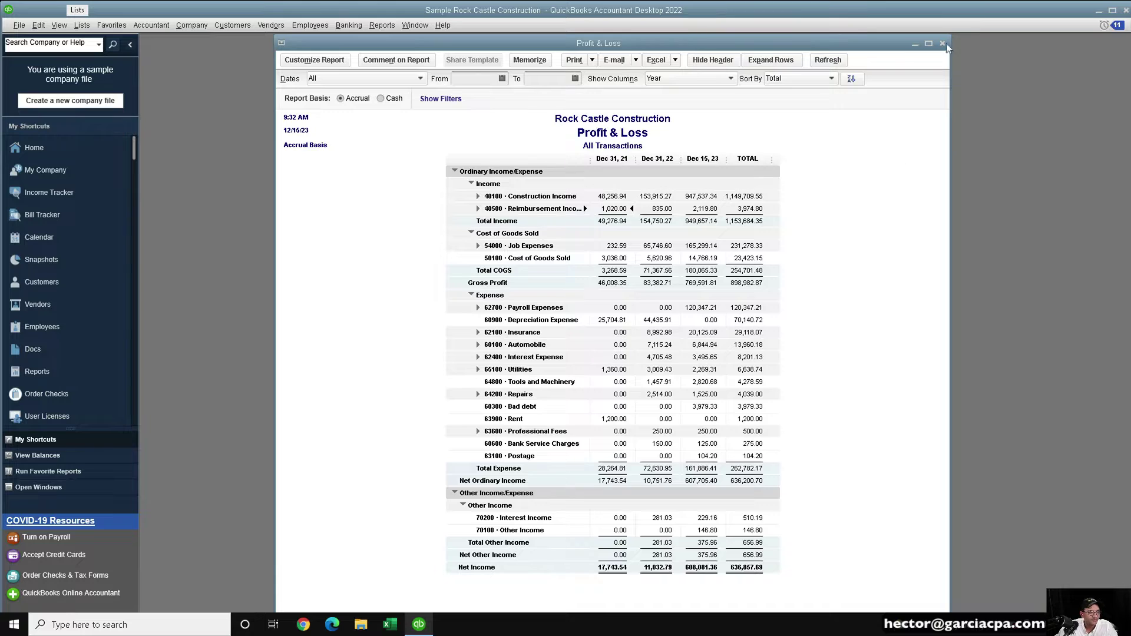
- Close the Profit & Loss report and open the Accountant Center in an enlarged, repositioned window
click(943, 43)
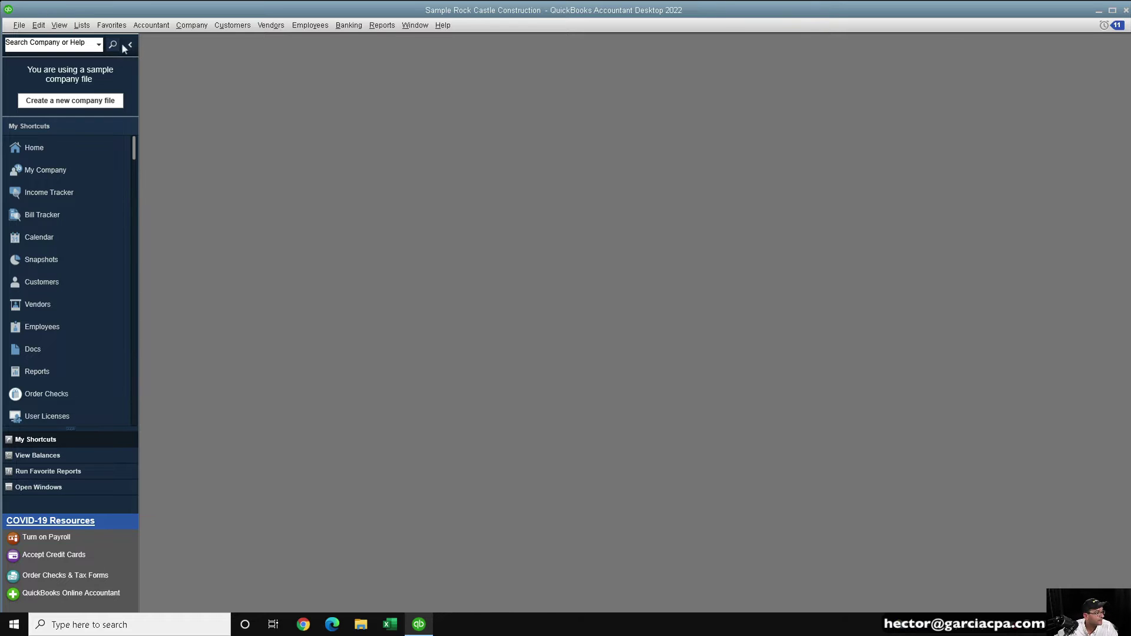
click(146, 26)
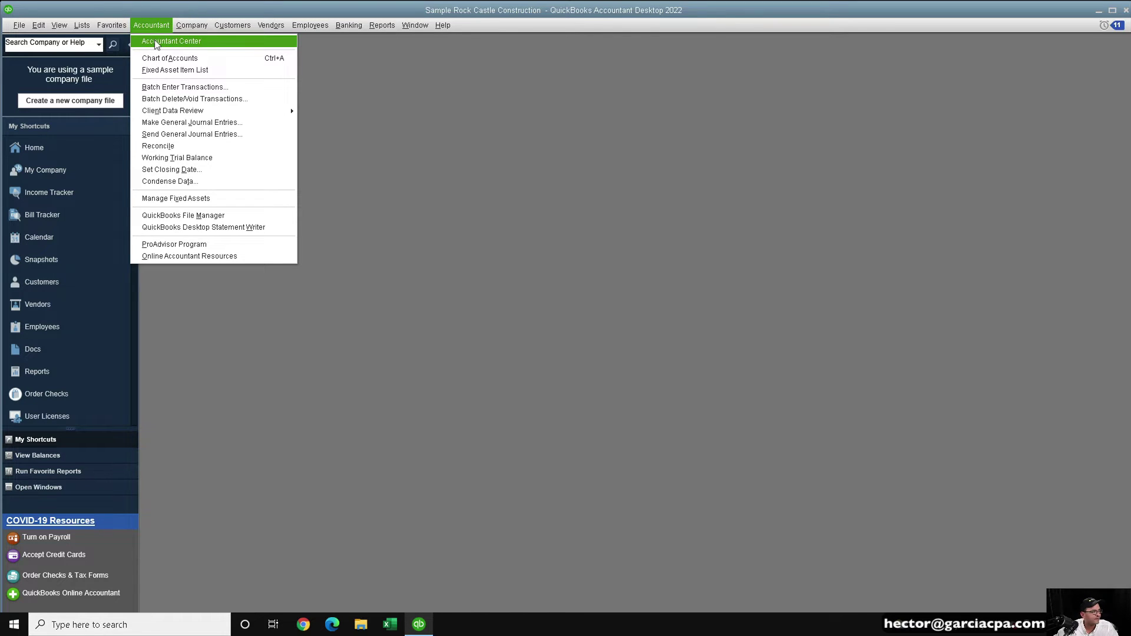
click(150, 37)
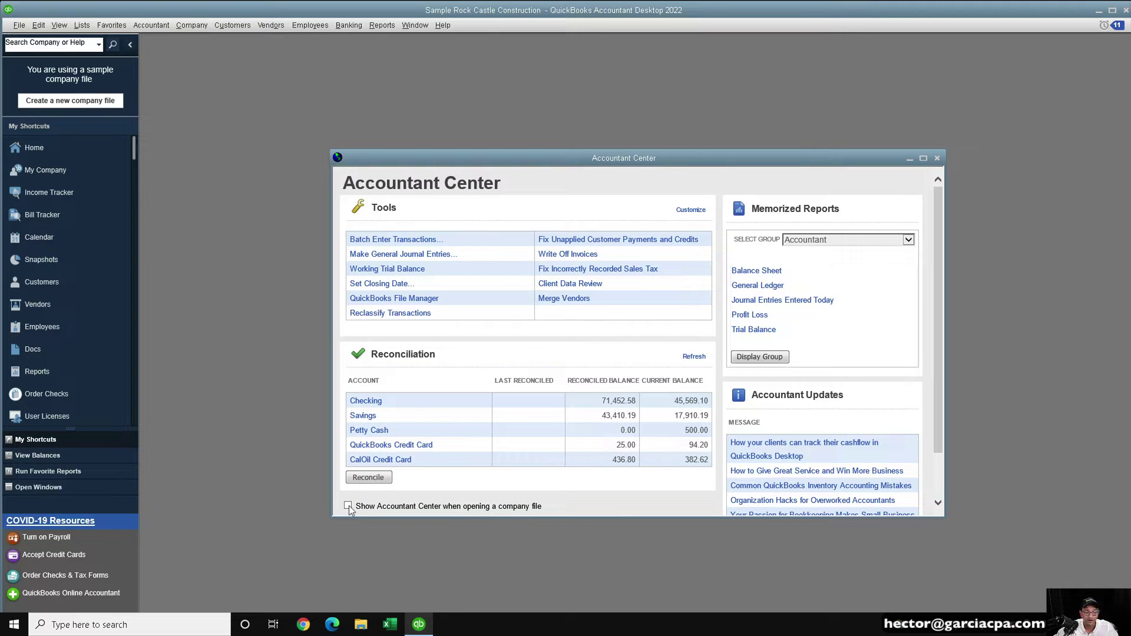
click(349, 507)
click(349, 507)
drag(646, 163, 541, 108)
drag(839, 464, 906, 586)
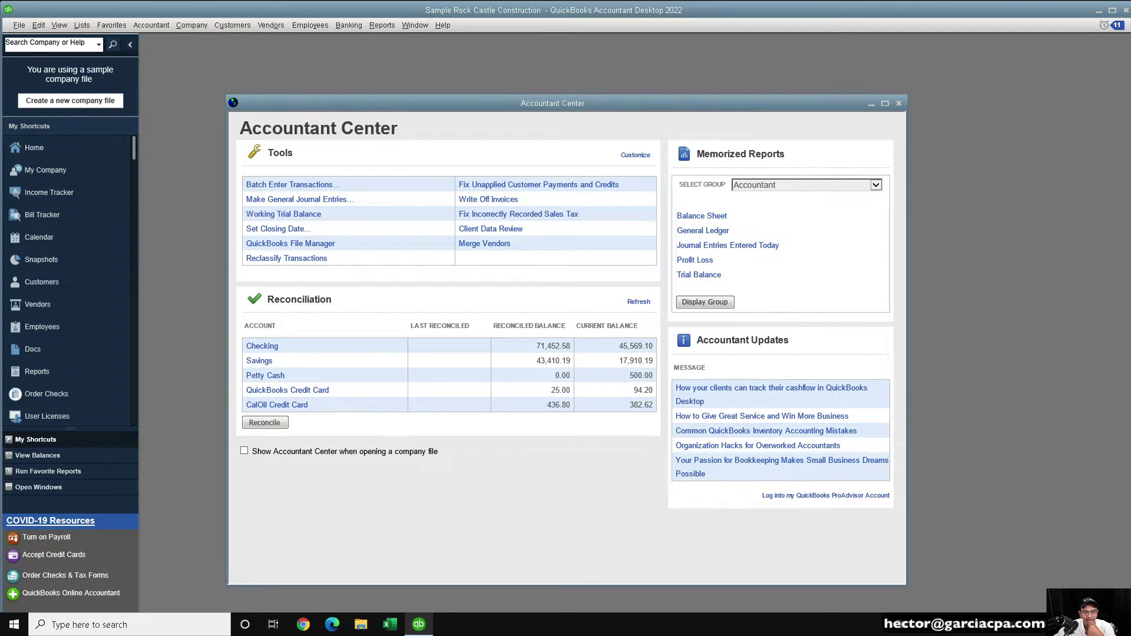
drag(614, 99, 596, 69)
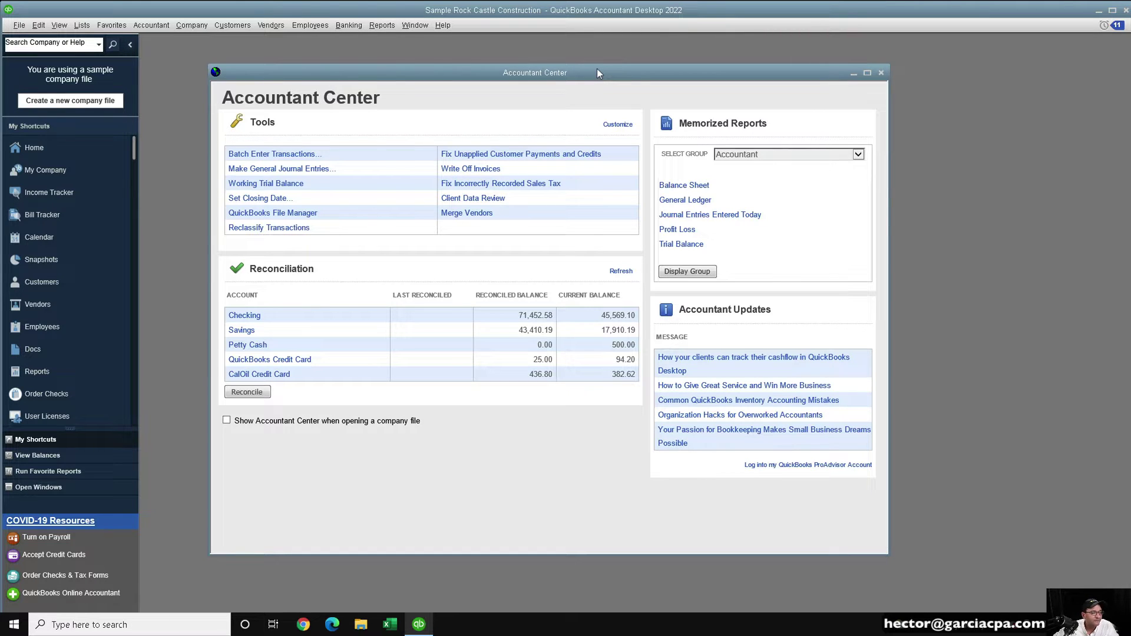
click(515, 277)
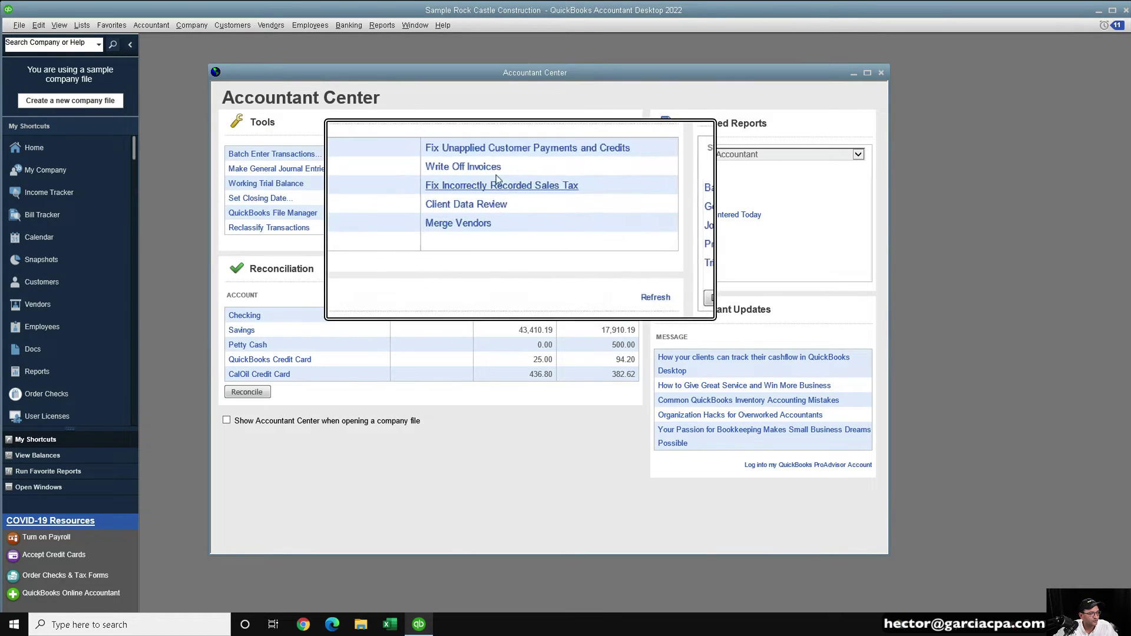
click(150, 25)
click(156, 24)
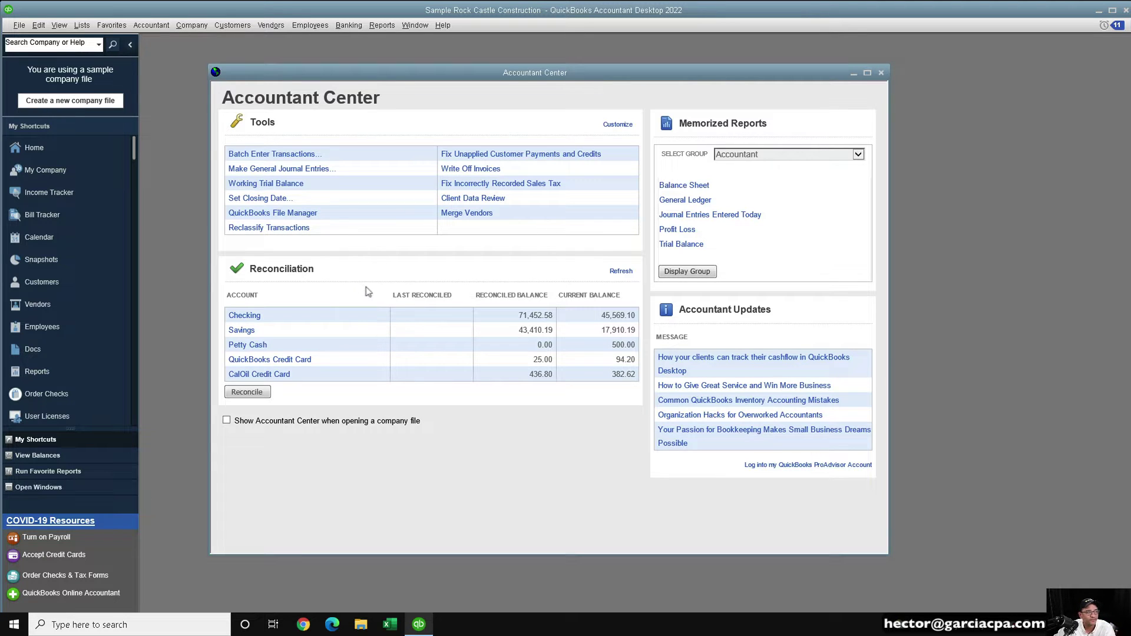
click(187, 26)
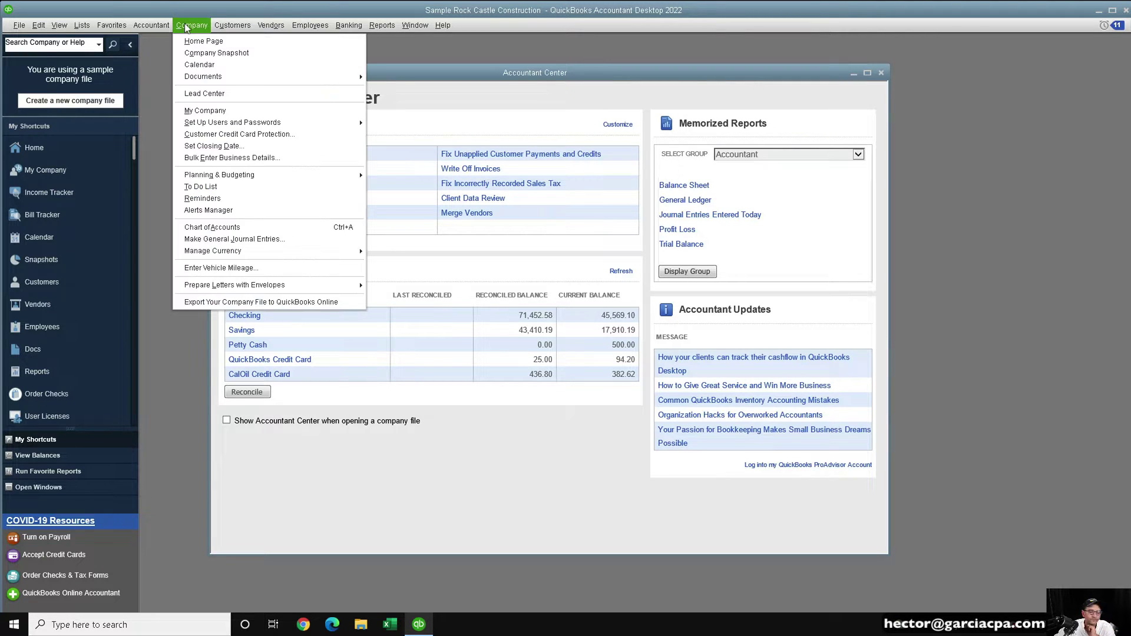
click(152, 25)
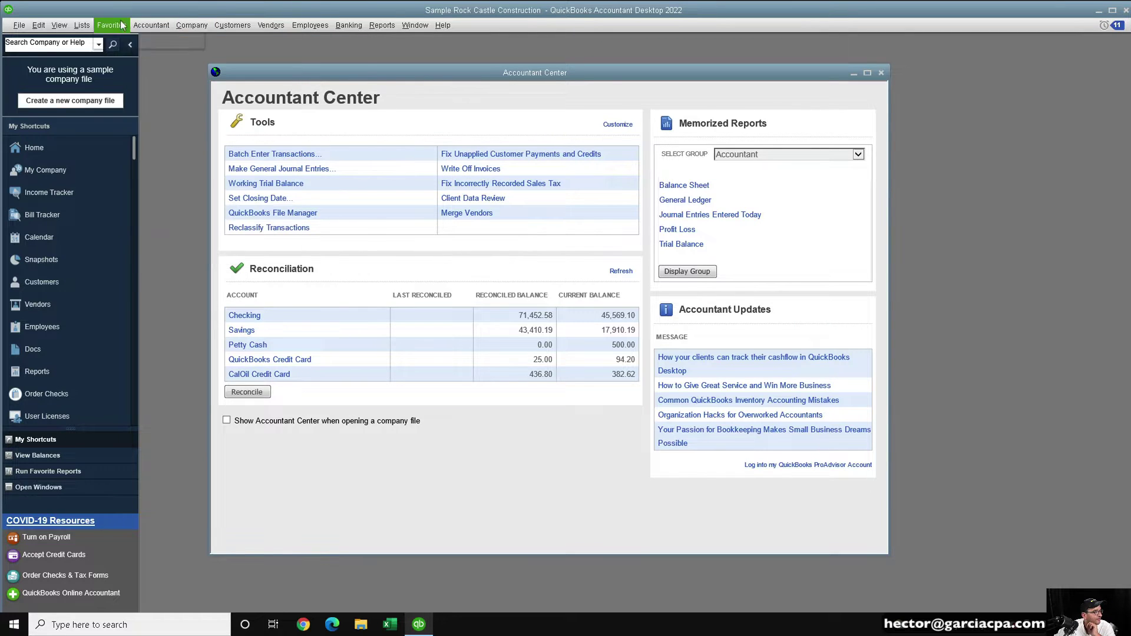
- Begin a bank reconciliation of the 10100 · Checking account for statement date 11/30/2023 with an ending balance of 0
click(382, 24)
mouse_move(349, 24)
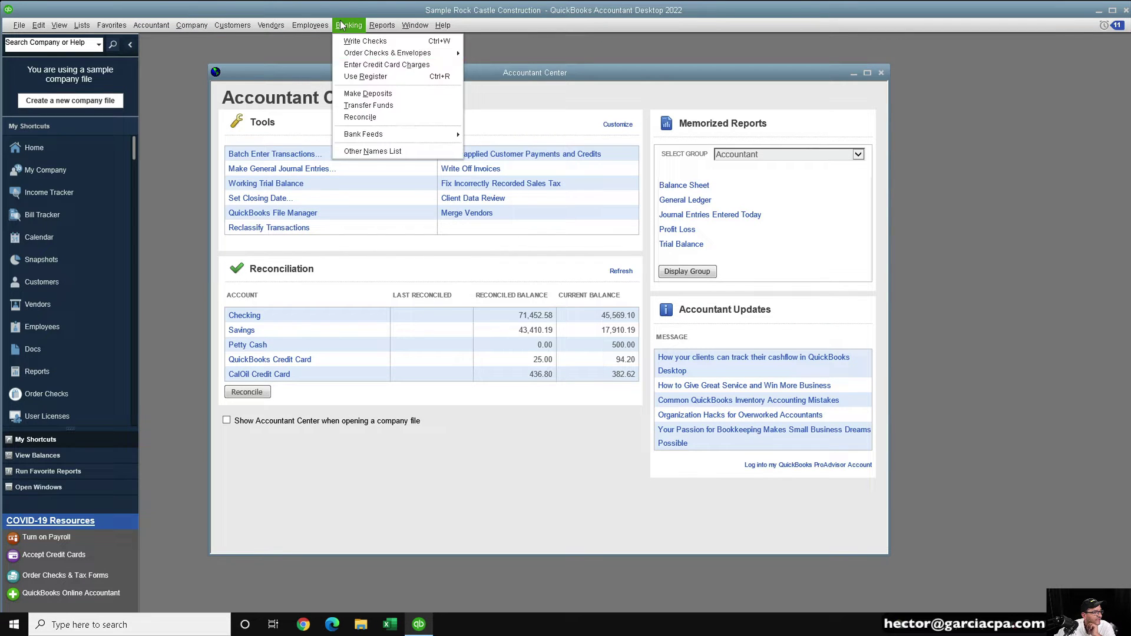
click(388, 115)
drag(360, 144, 818, 189)
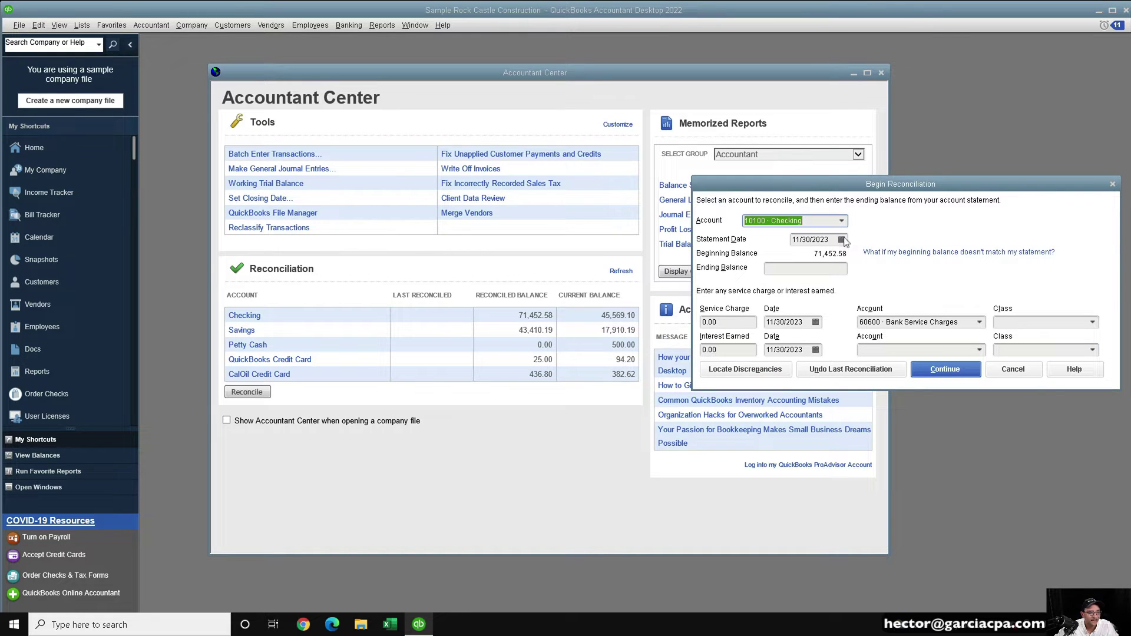
click(837, 241)
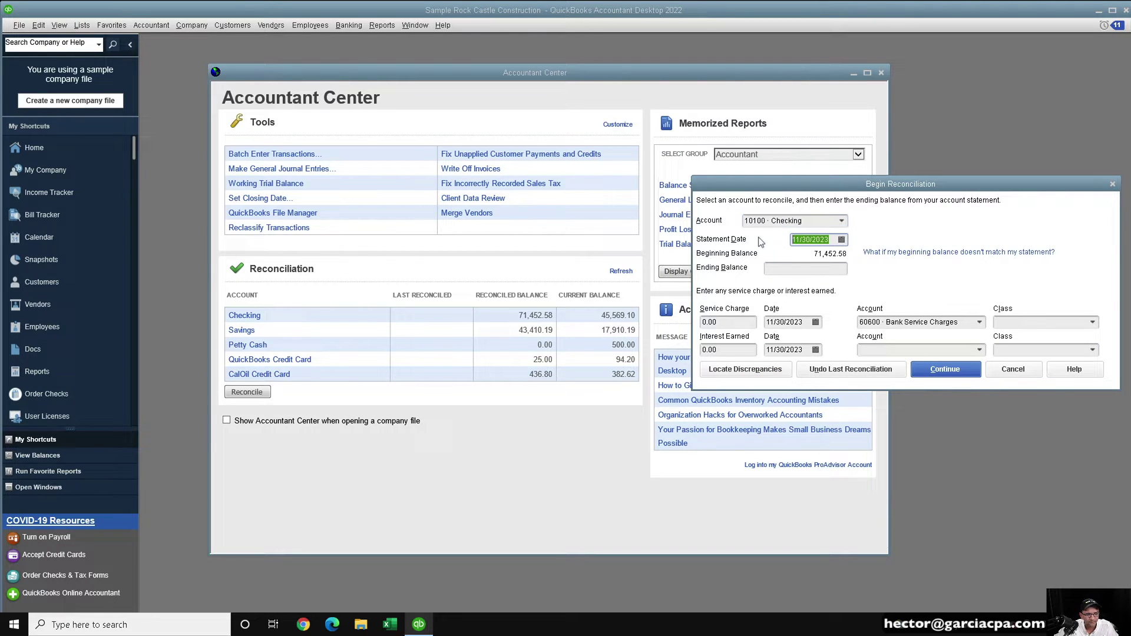
click(832, 268)
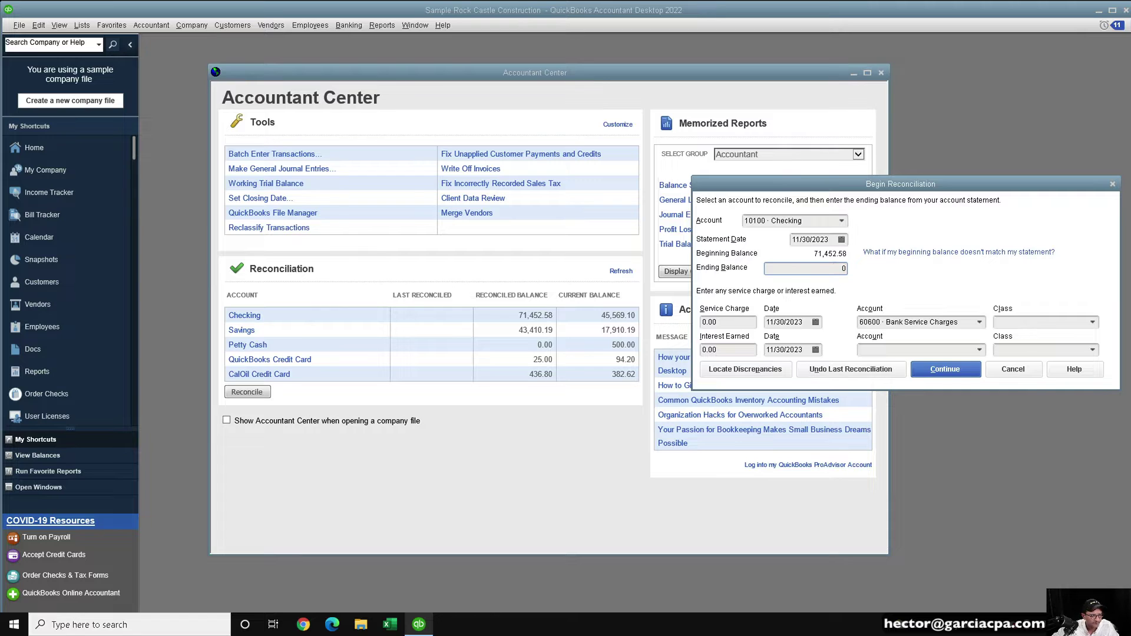
click(938, 369)
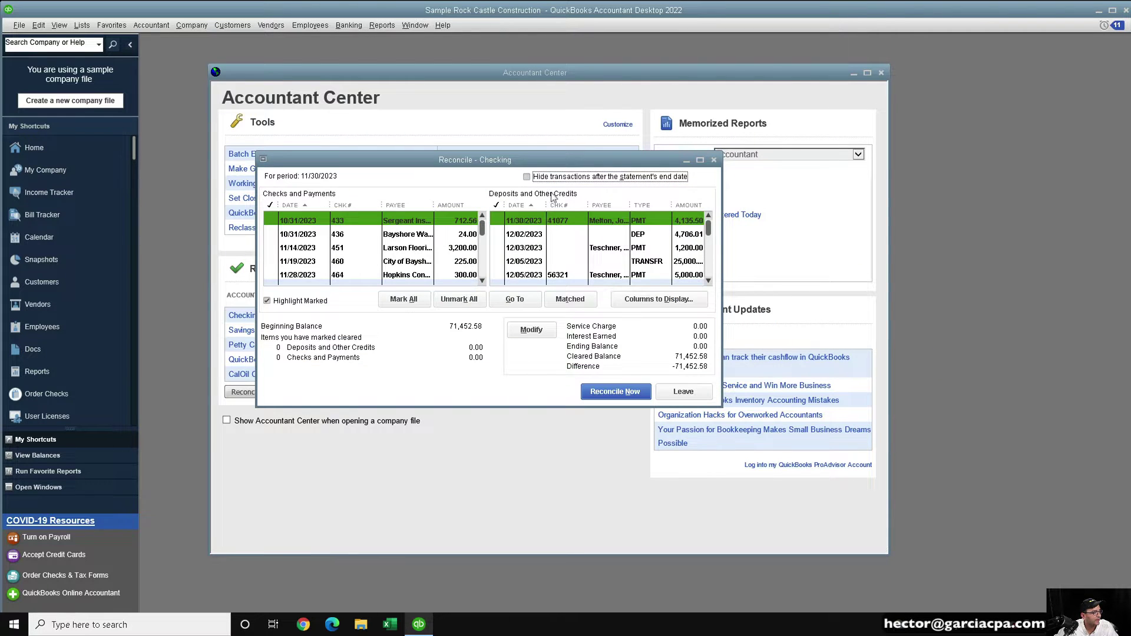
- Hide transactions after the statement's end date and mark all remaining ones as cleared in the maximized reconciliation window
click(526, 177)
click(403, 299)
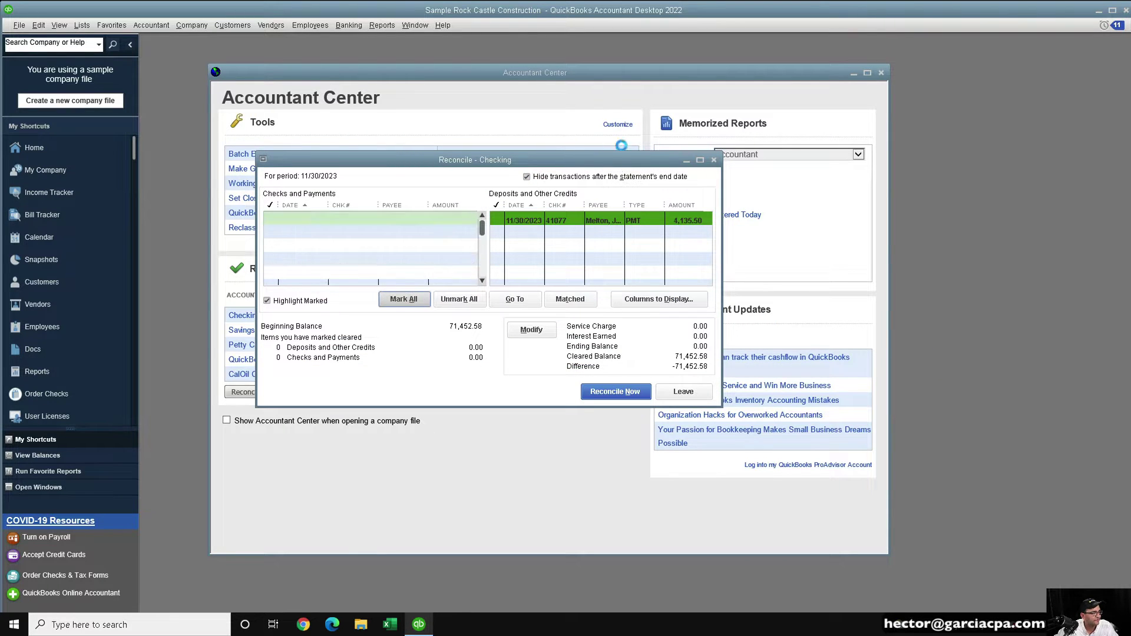
click(700, 159)
- Unmark checks 473, 471, 466 and 460 in the Checks and Payments list
click(233, 260)
click(215, 235)
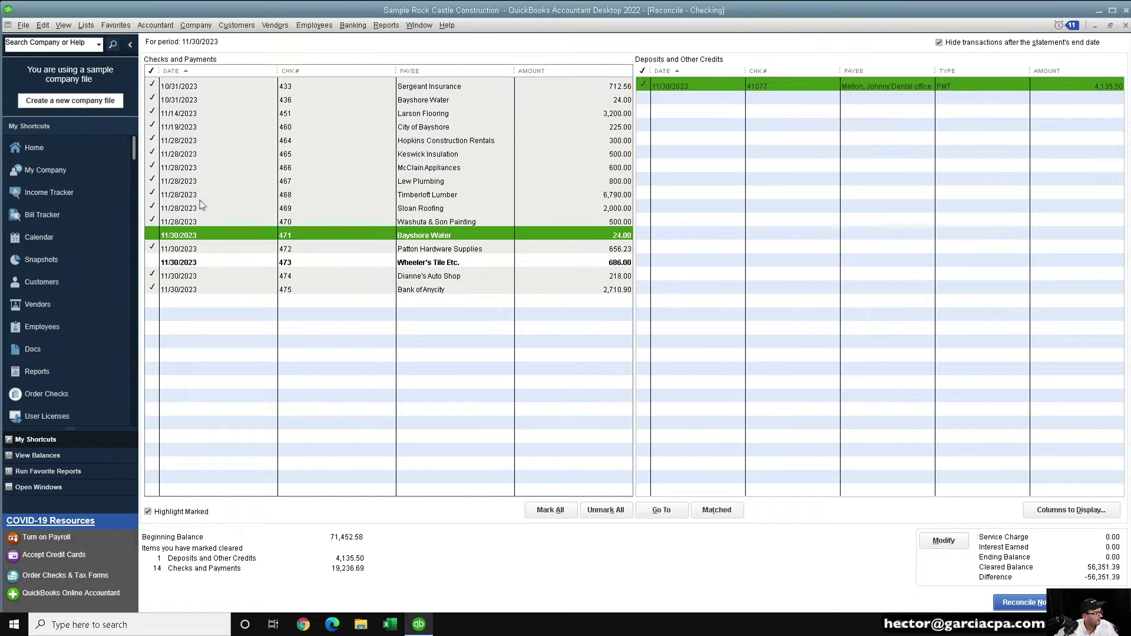
click(199, 168)
click(201, 127)
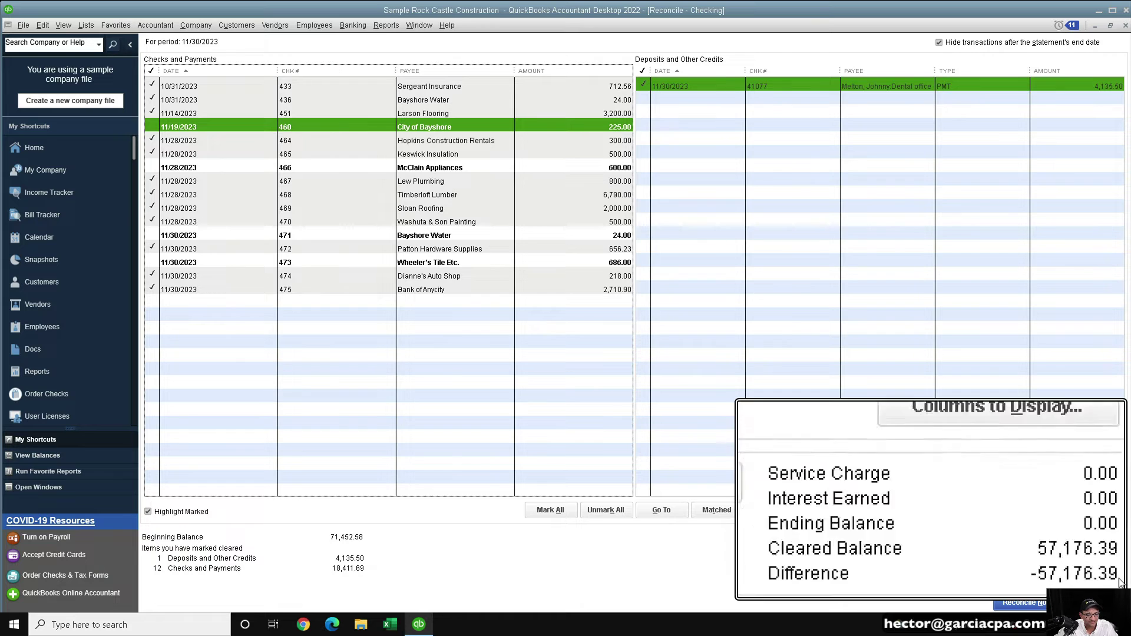
- Set the statement's ending balance to 57,176.39 and complete the Checking reconciliation, dismissing the reconciliation report selection
click(944, 540)
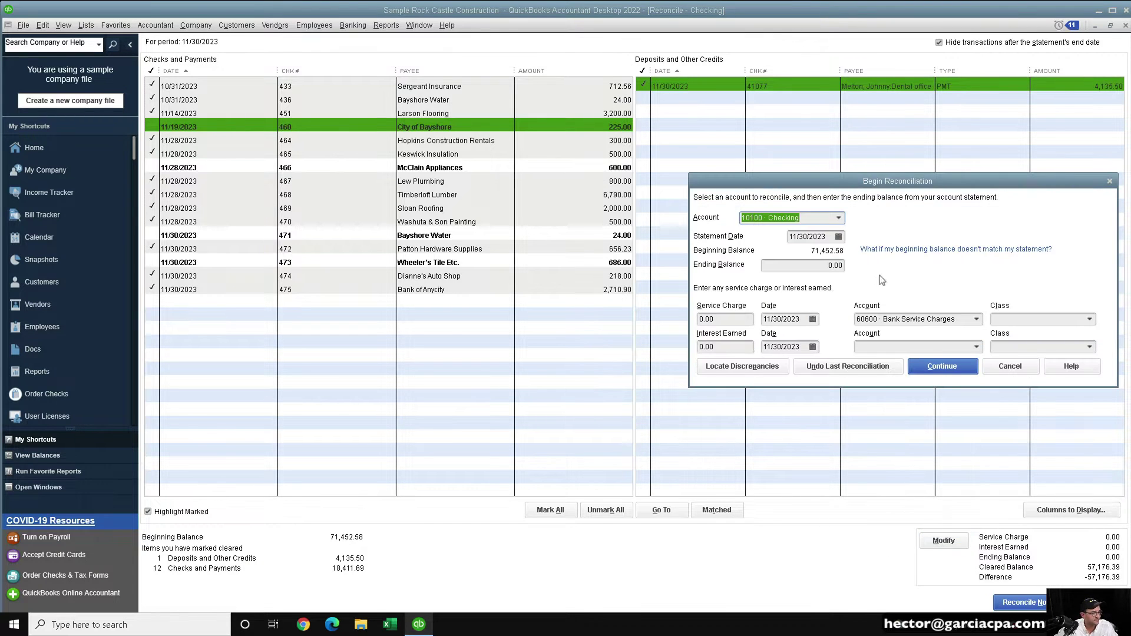
key(Tab)
key(Tab)
text(5)
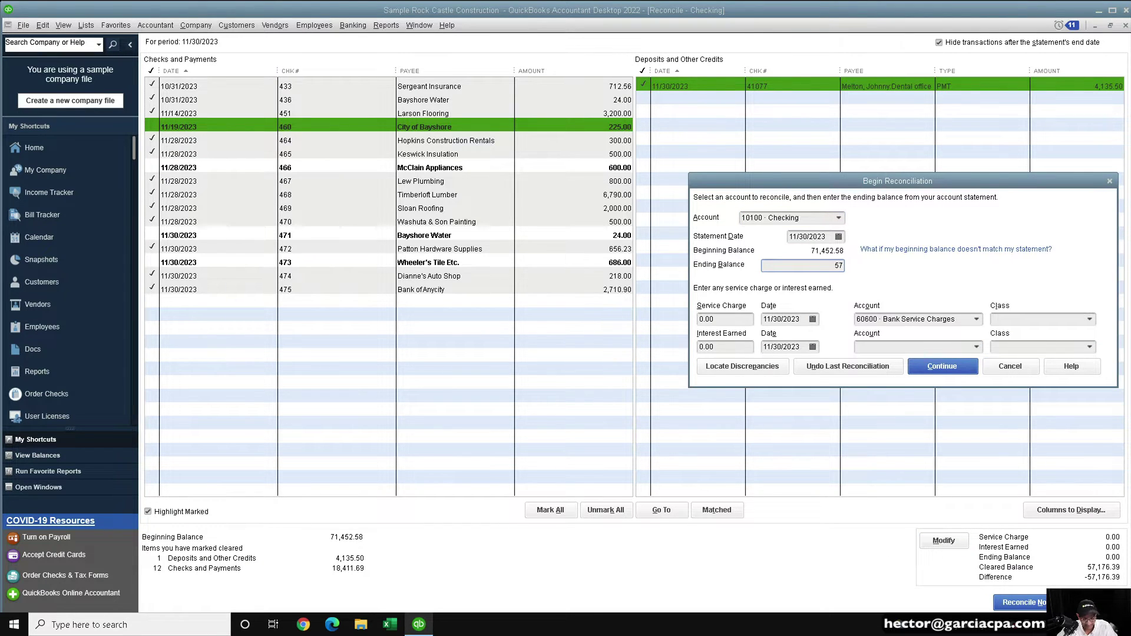
text(7176.39)
click(946, 367)
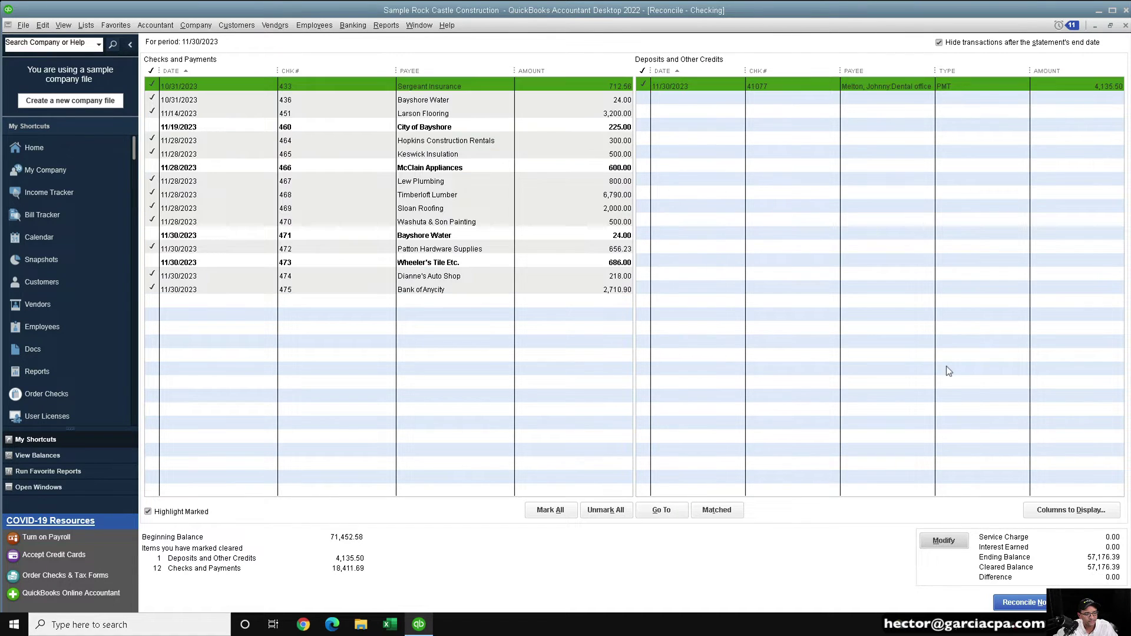
click(1030, 604)
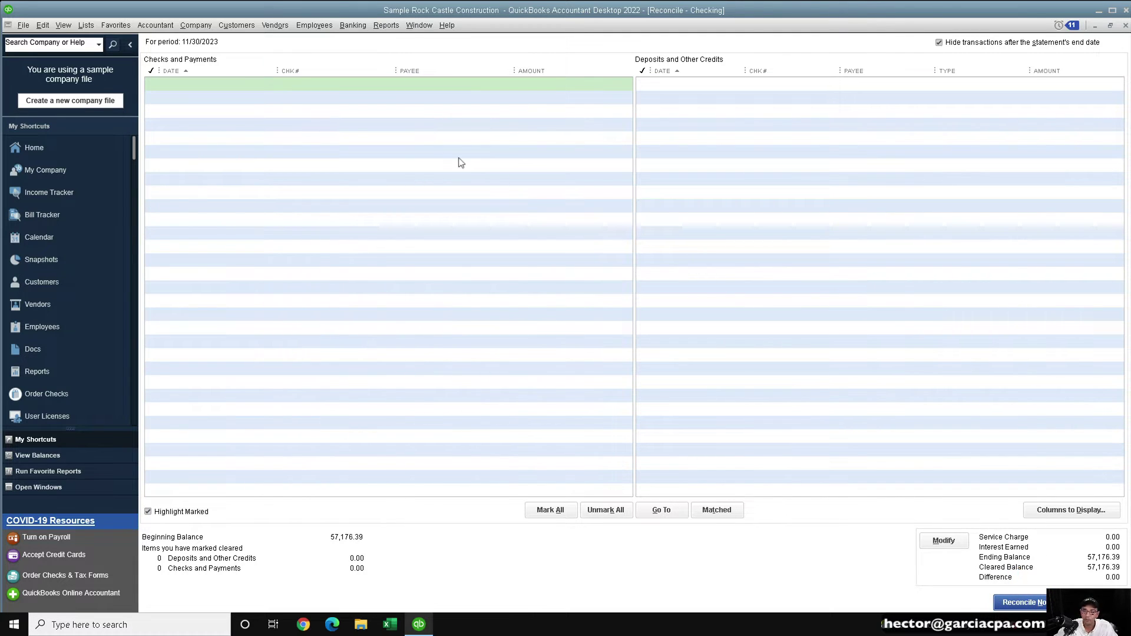
click(330, 244)
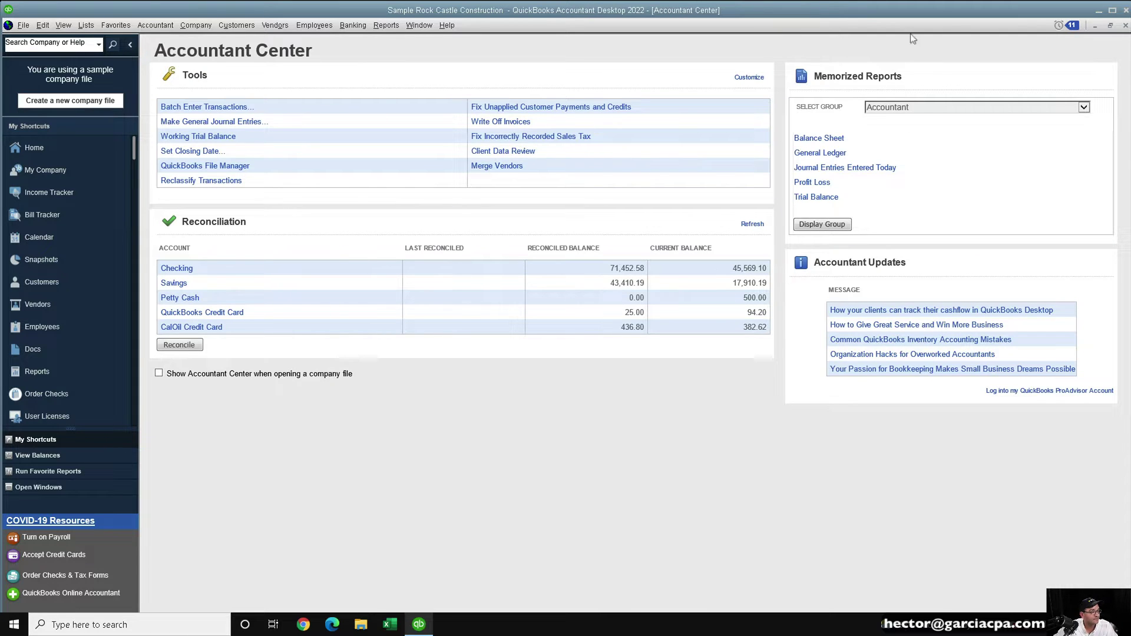
- Reopen the Accountant Center and view the previous reconciliation report options for Checking, closing both without displaying a report
click(1125, 26)
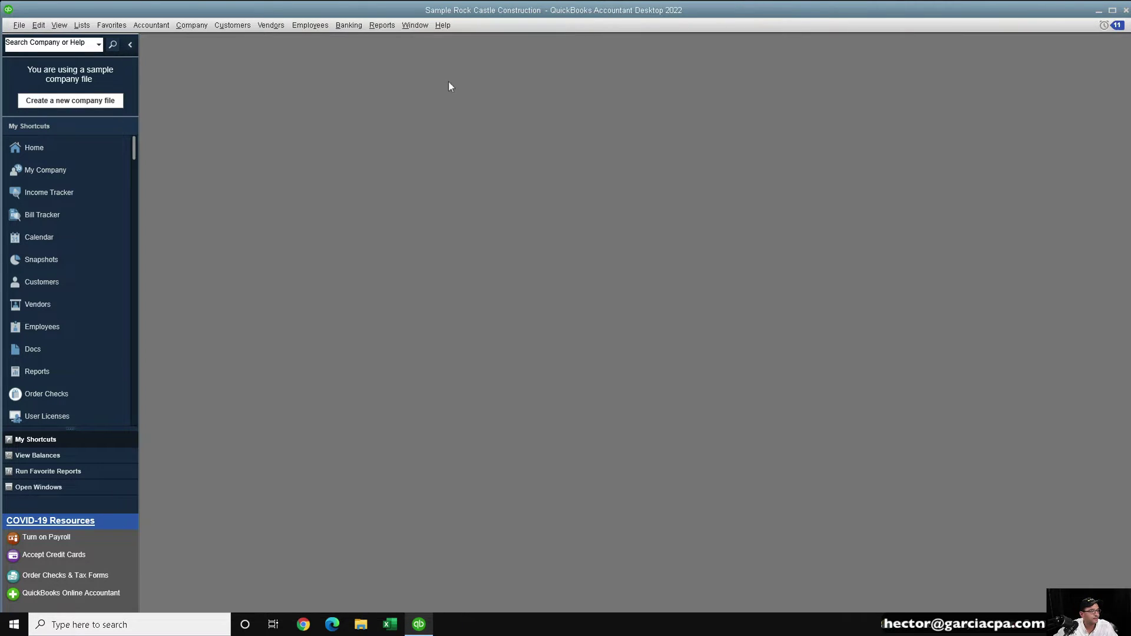
click(232, 25)
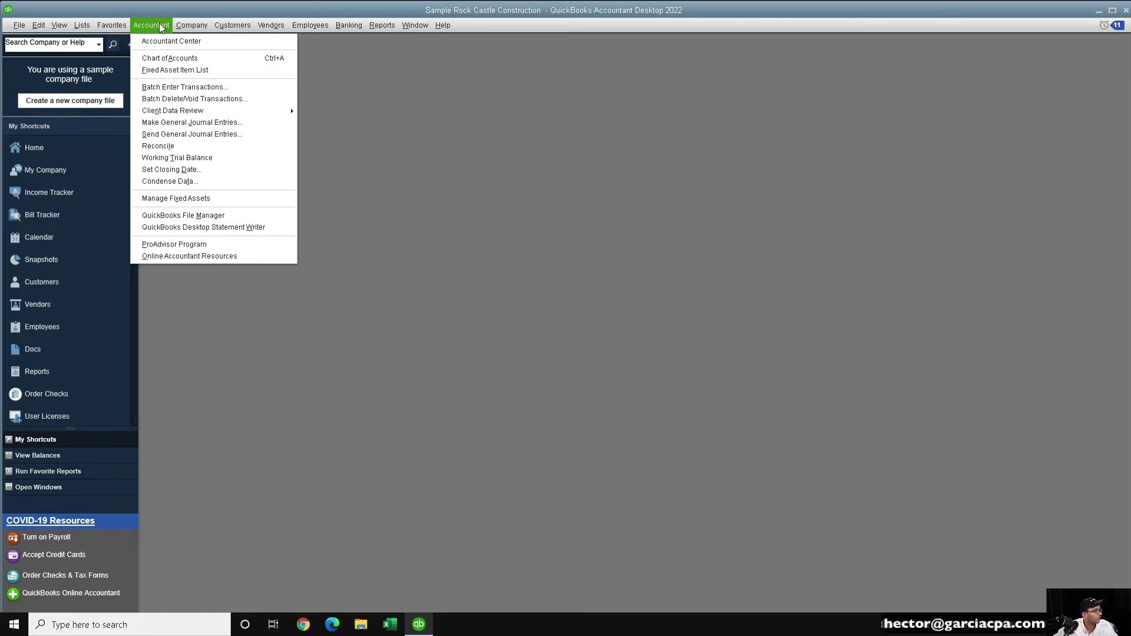
click(166, 41)
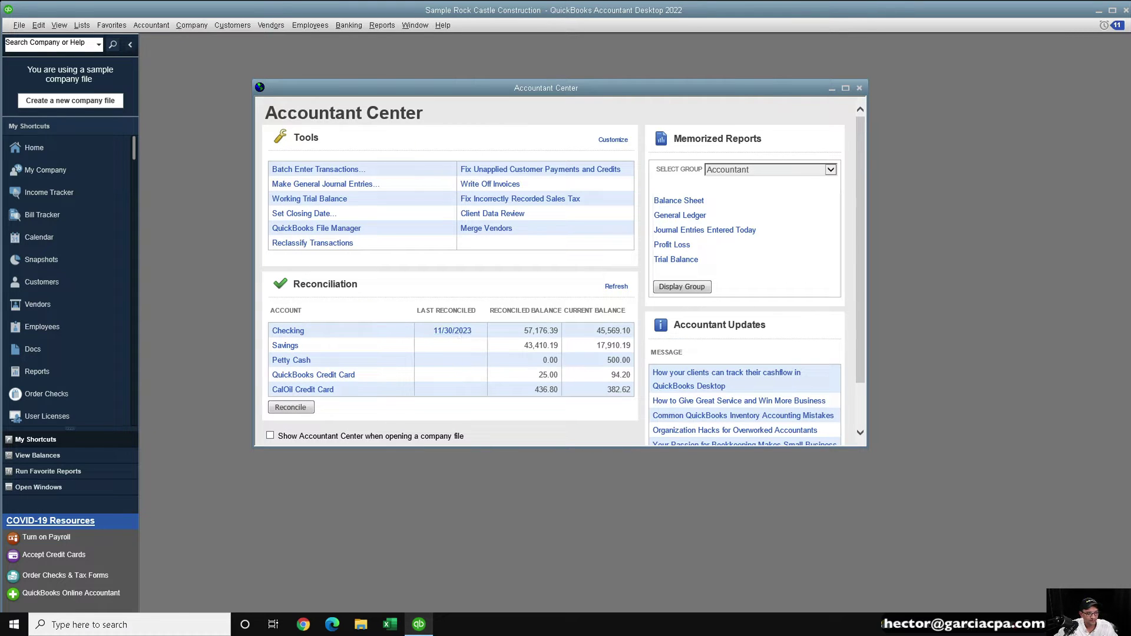
click(448, 334)
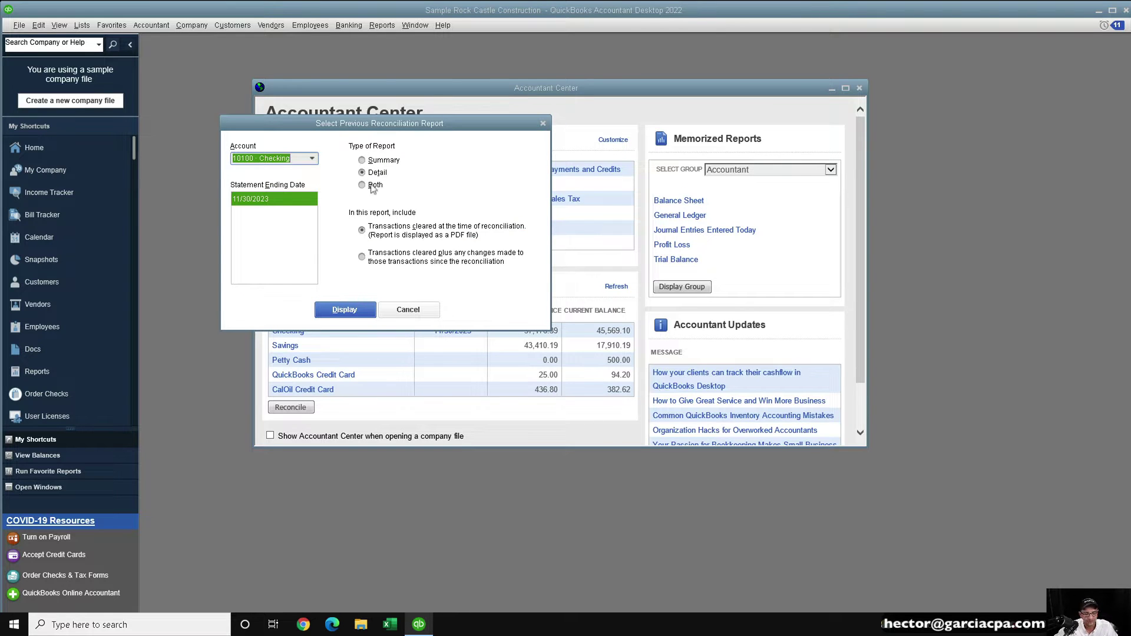
click(409, 310)
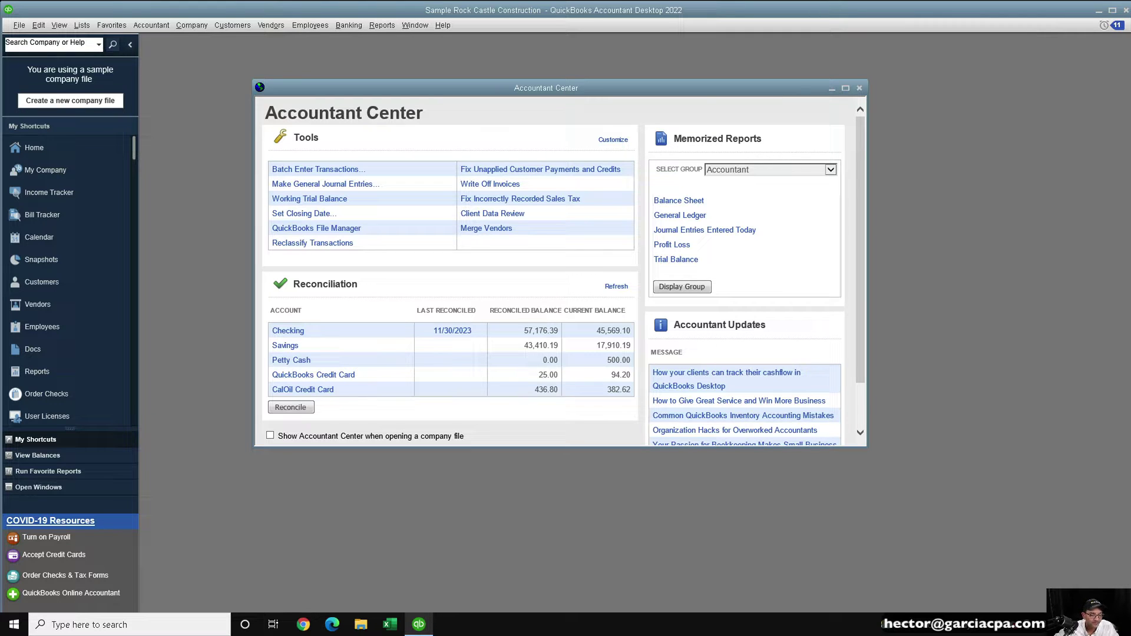
click(858, 88)
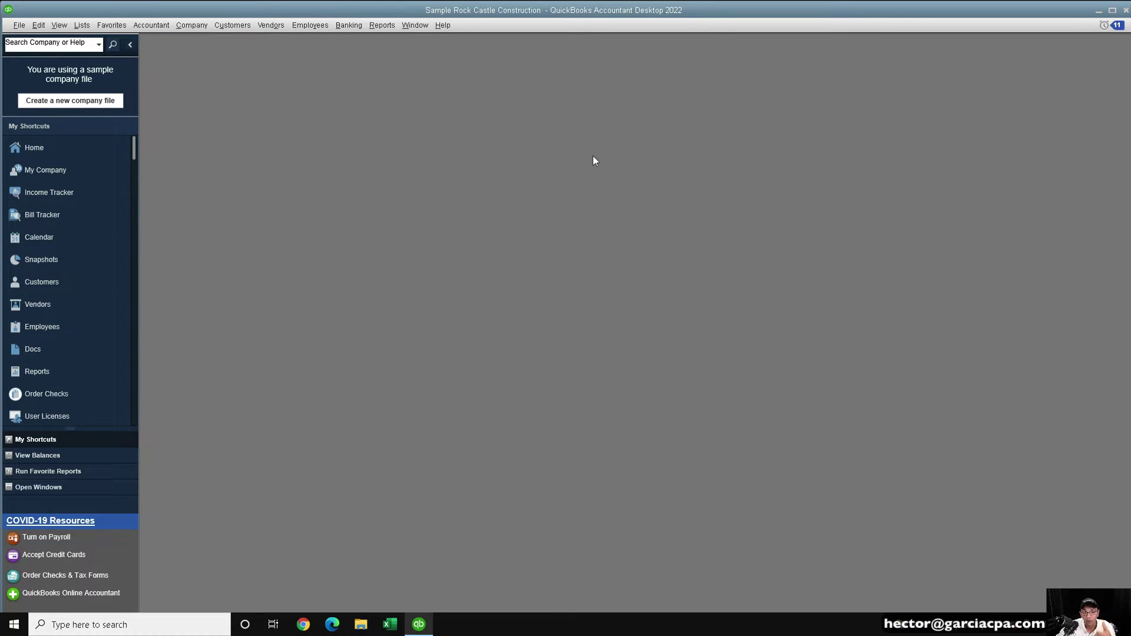
- Open the Client Data Review and enlarge its window to show more of the cleanup tasks
click(155, 26)
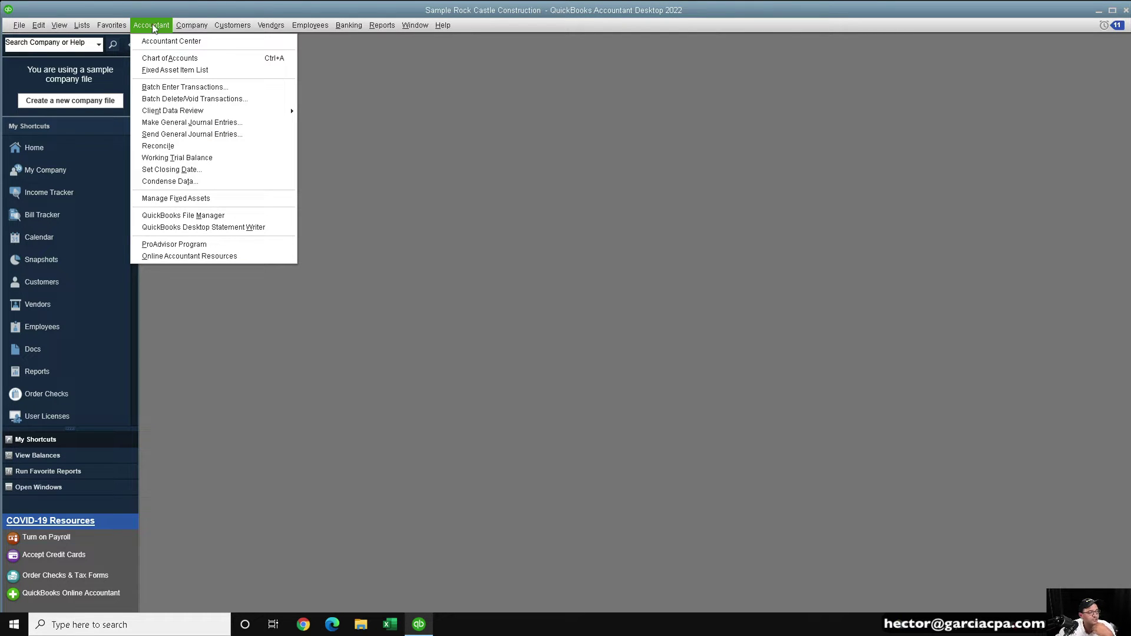
mouse_move(185, 111)
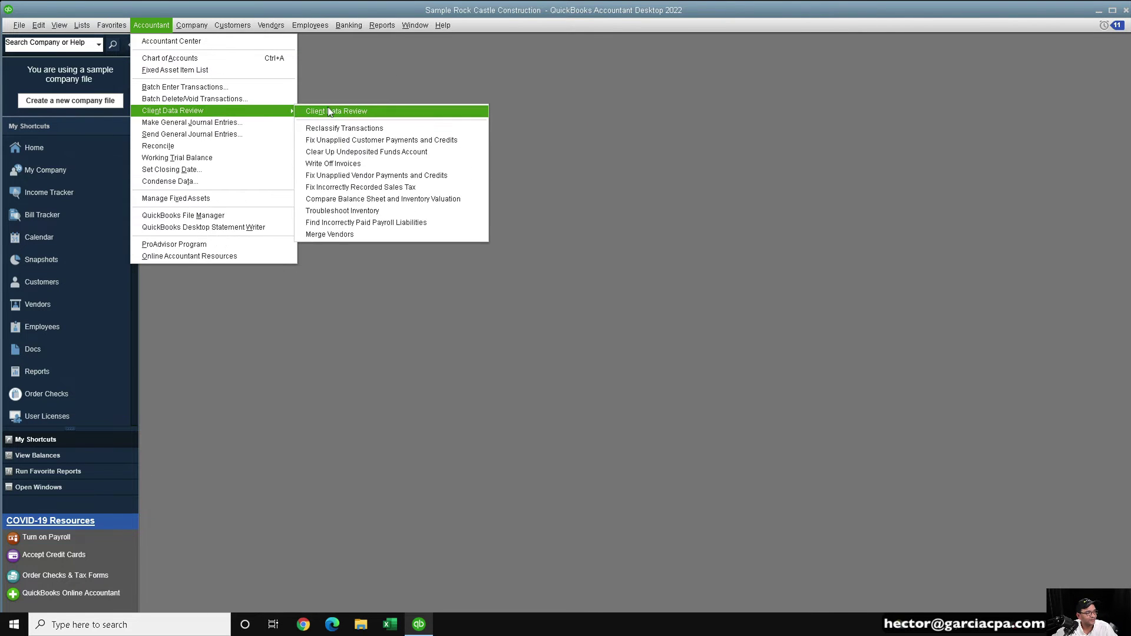
click(335, 111)
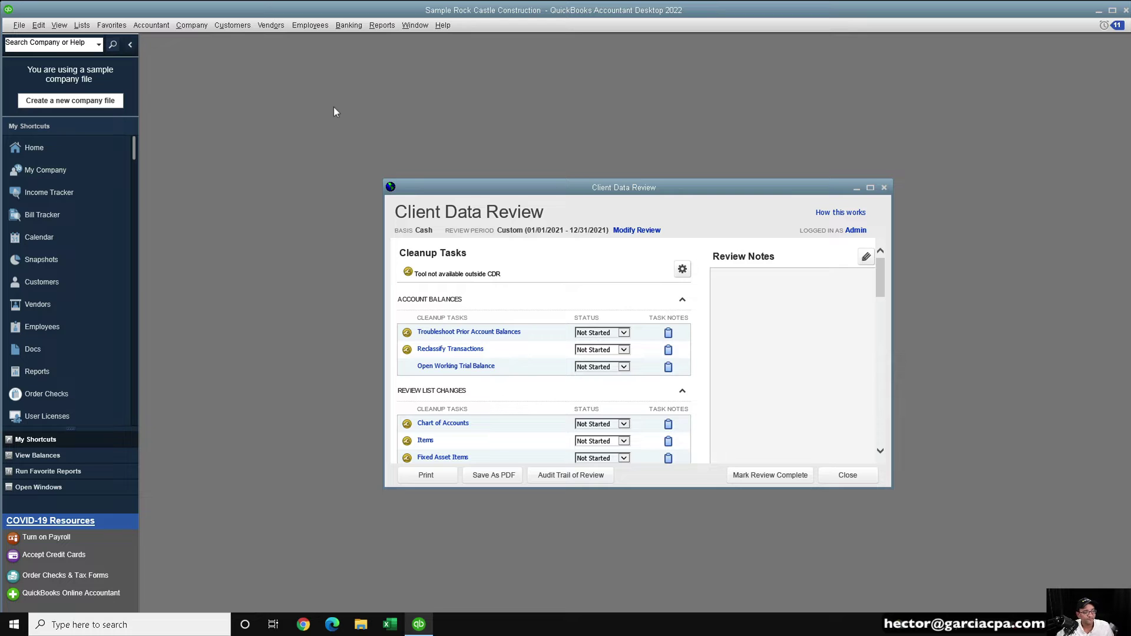
drag(530, 189, 446, 105)
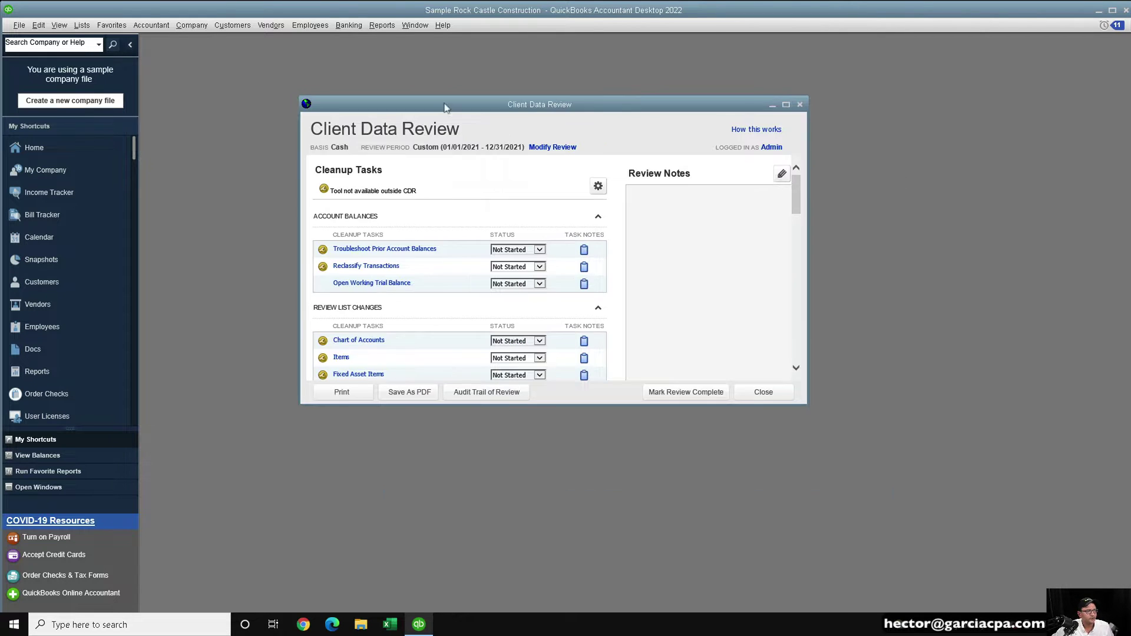
drag(804, 401, 890, 468)
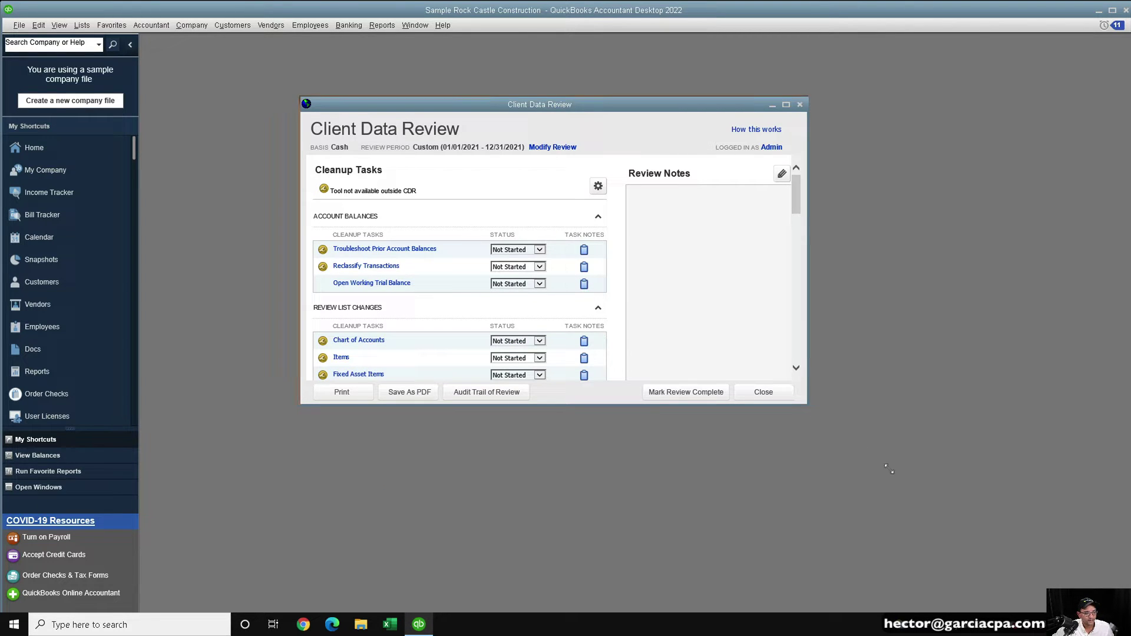
drag(965, 516, 966, 520)
drag(559, 101, 545, 110)
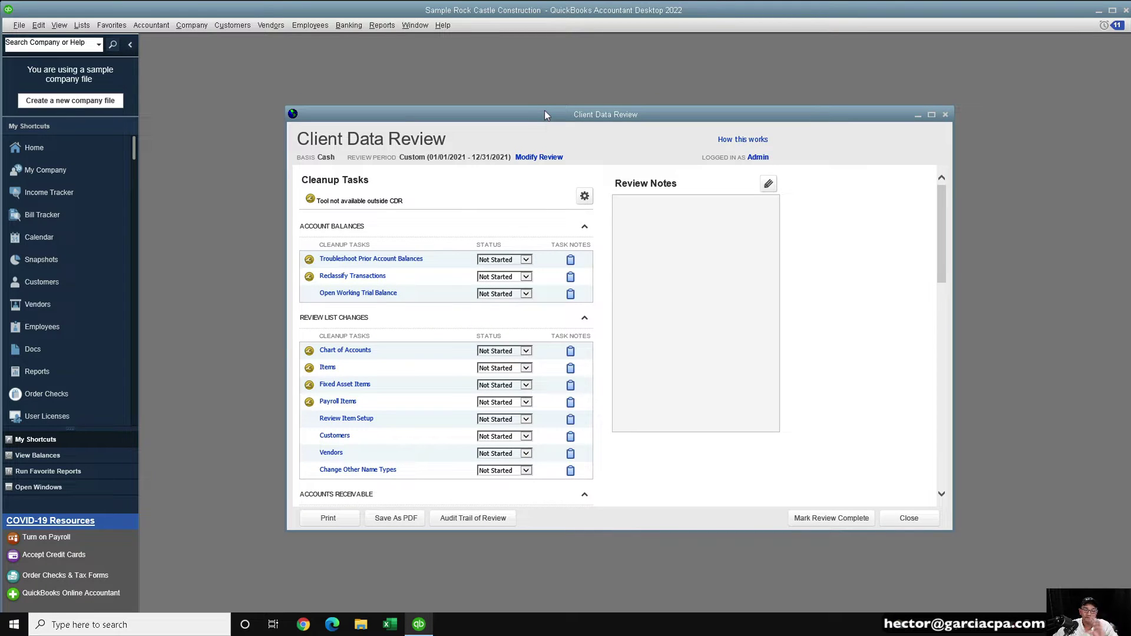
- Modify the review to use the Accrual basis, keeping the custom date range 01/01/2021 to 12/31/2021
click(537, 158)
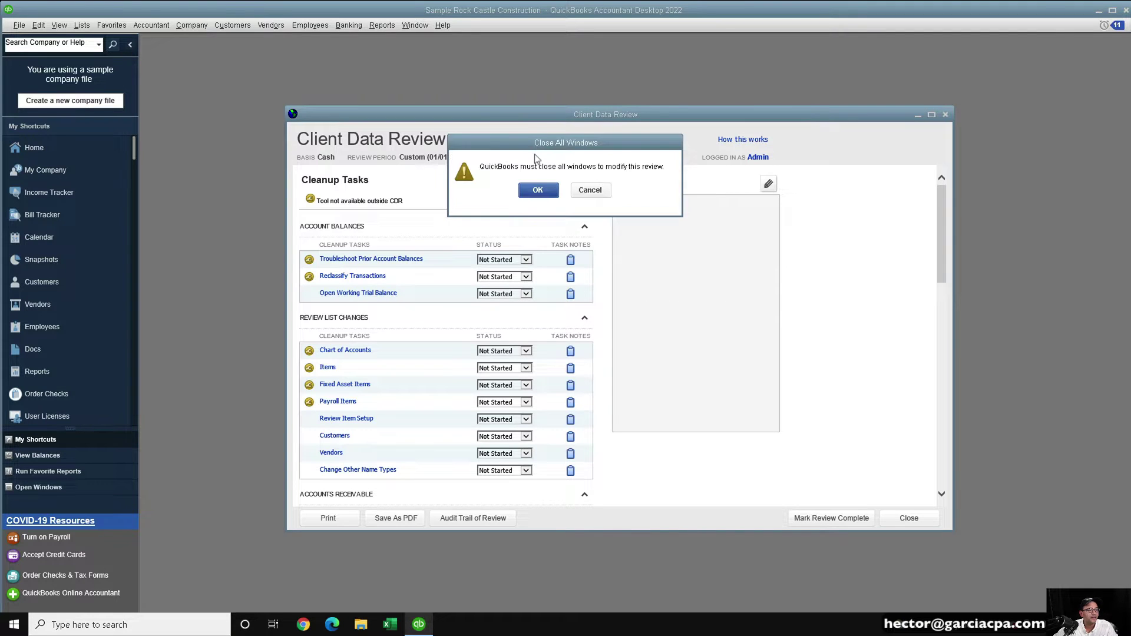
click(525, 191)
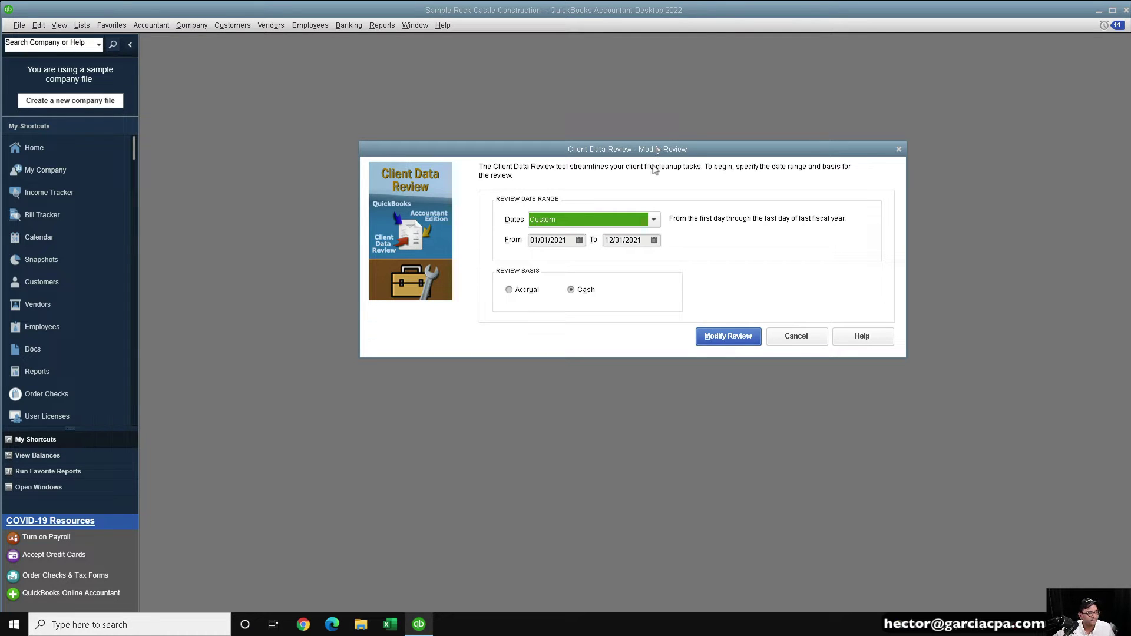
key(Tab)
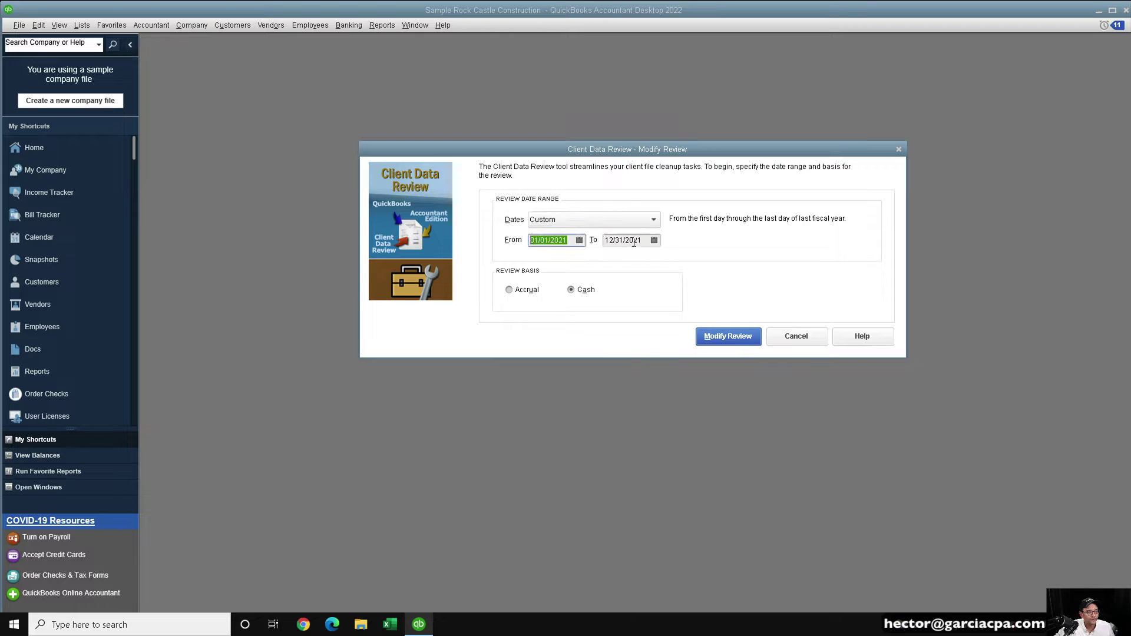
key(Tab)
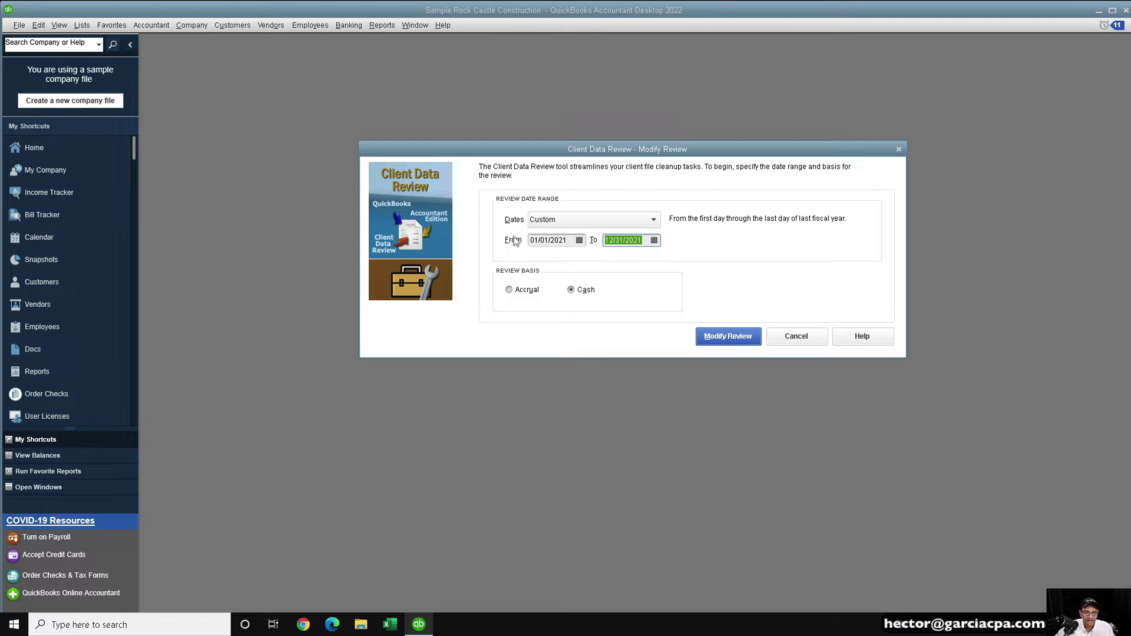
click(509, 290)
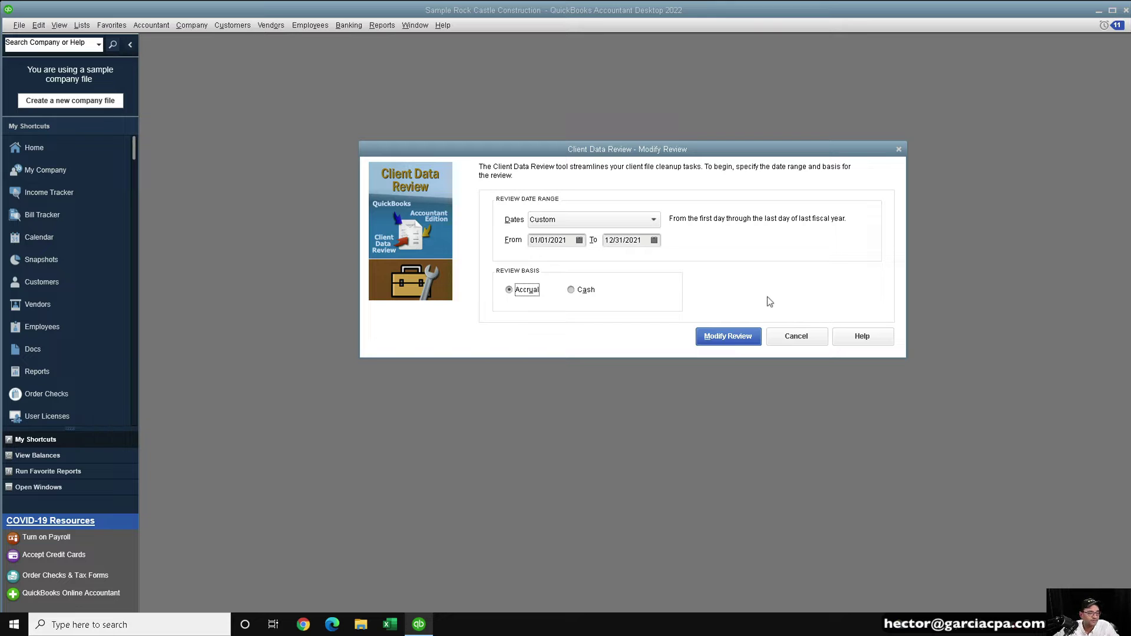
click(744, 336)
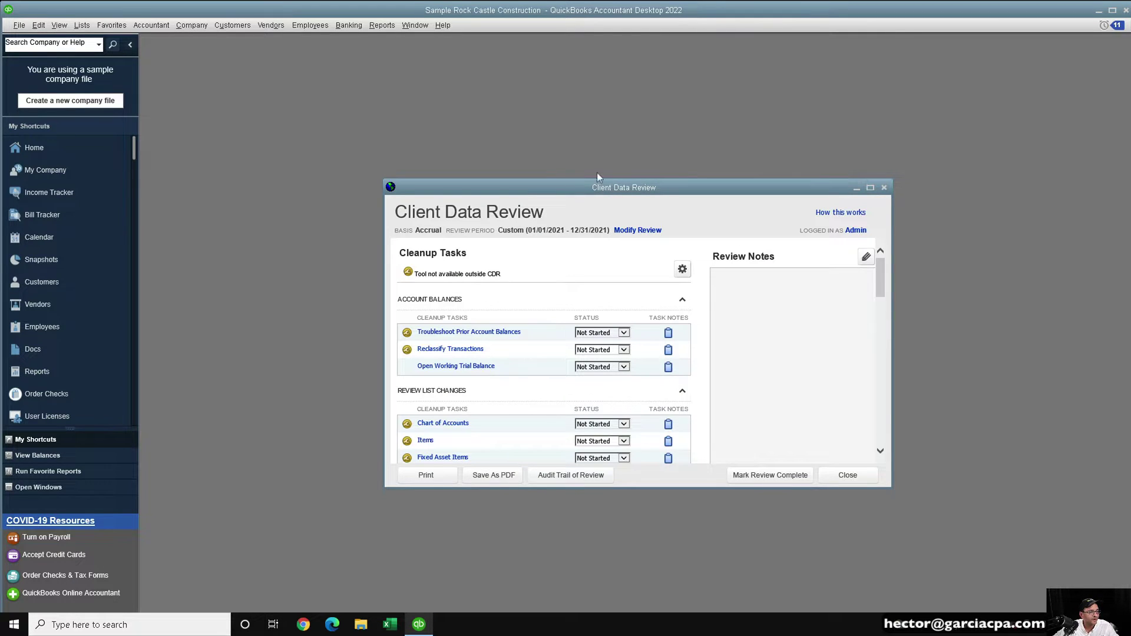
- Reposition and enlarge the Client Data Review window to look over its cleanup tasks
drag(593, 188, 540, 129)
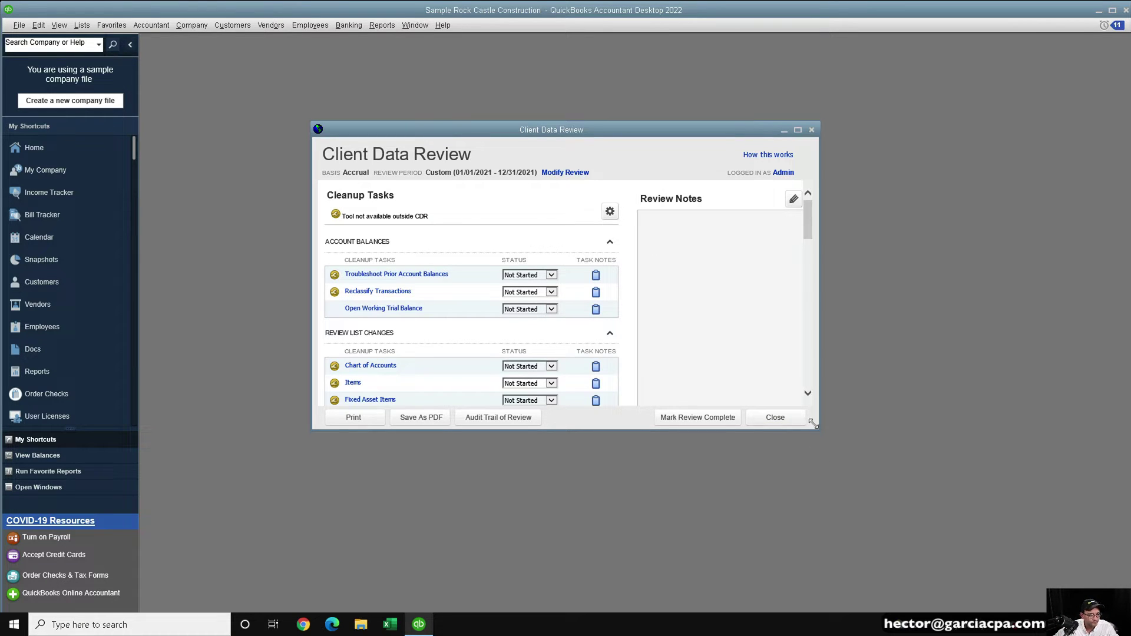
drag(814, 423, 952, 575)
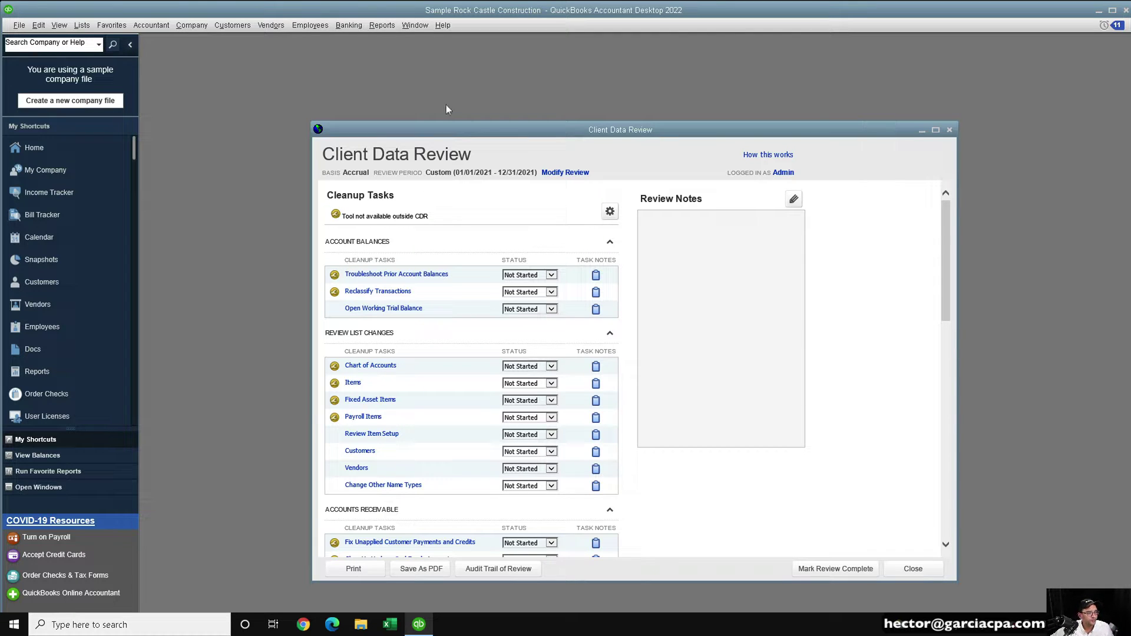
drag(484, 126, 434, 61)
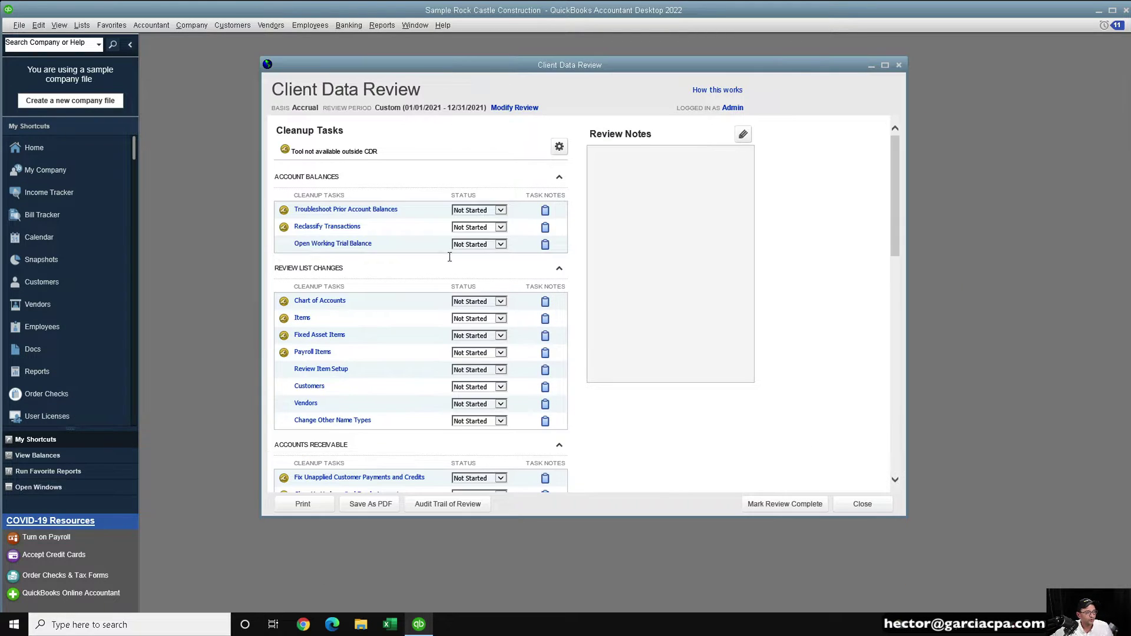
click(326, 244)
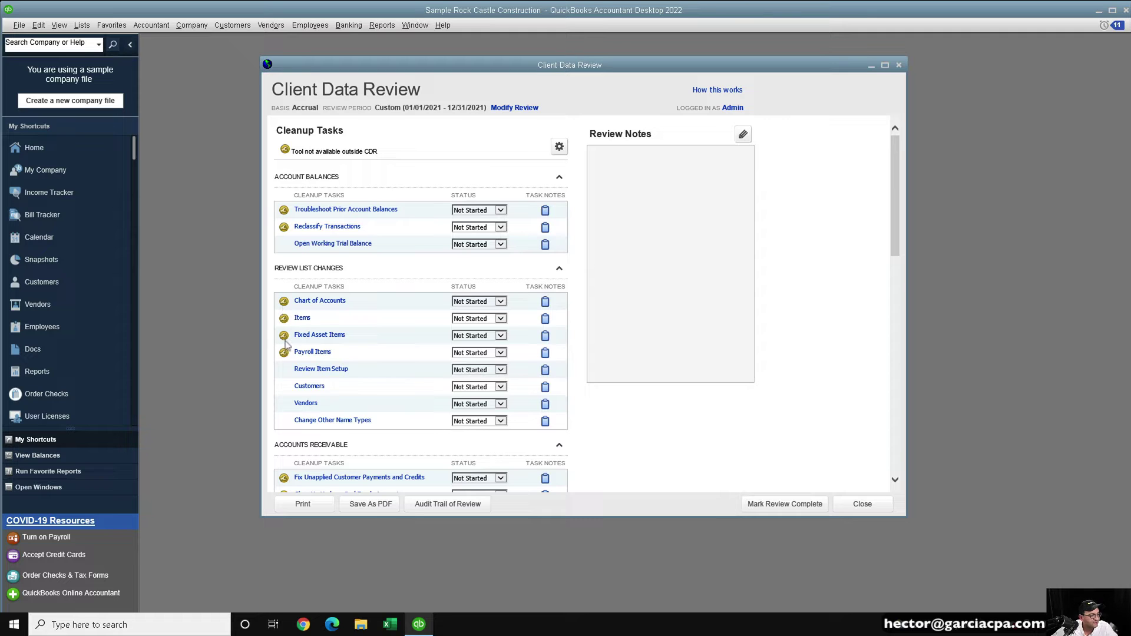
scroll(285, 344, down, 6)
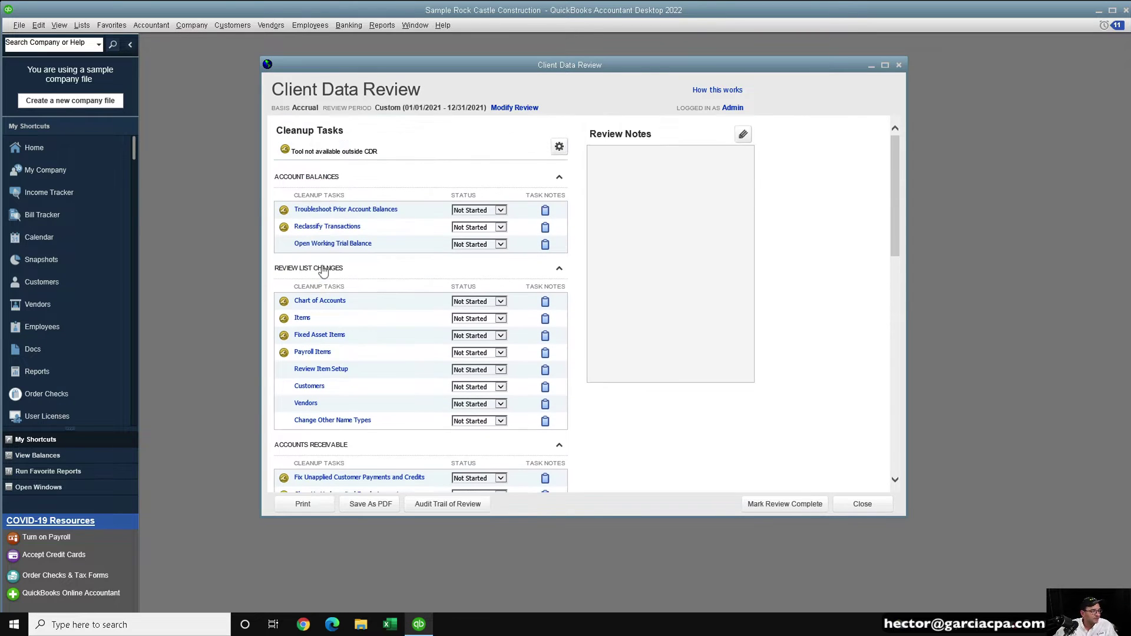
scroll(327, 273, up, 6)
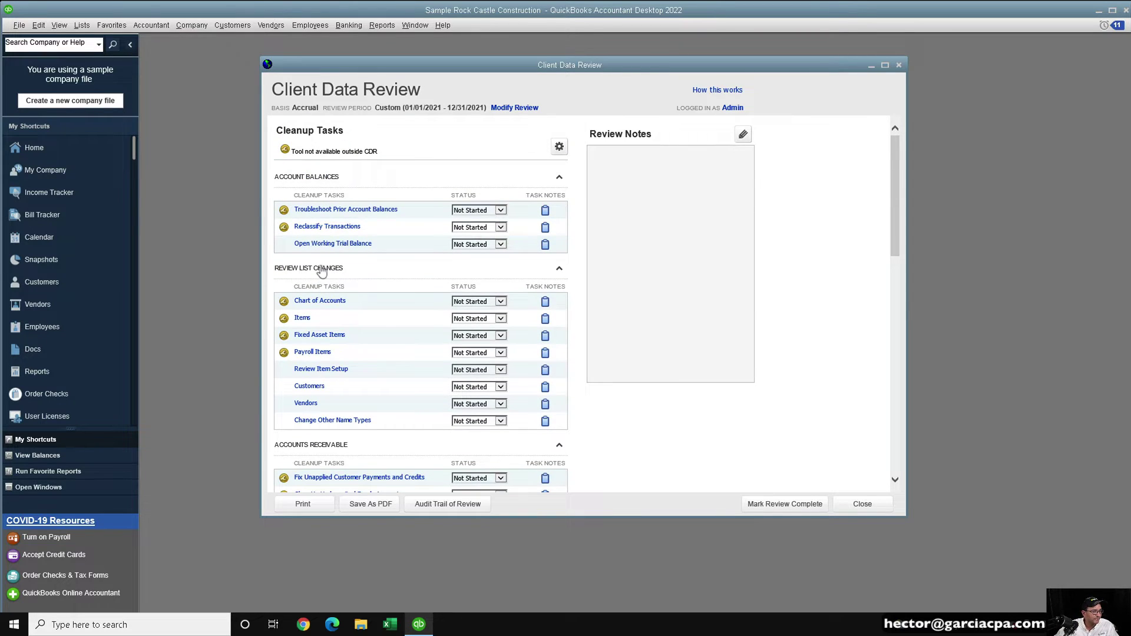
- Open the Chart of Accounts cleanup task and place an enlarged Chart of Accounts list beside the Review List Changes window
click(311, 302)
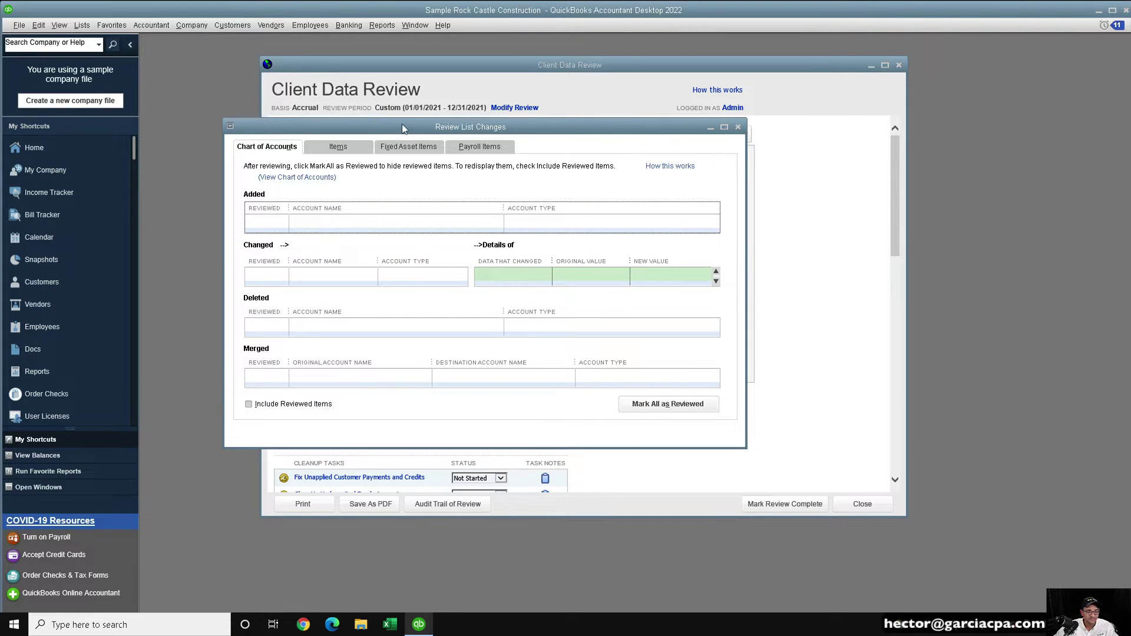
drag(403, 128, 414, 180)
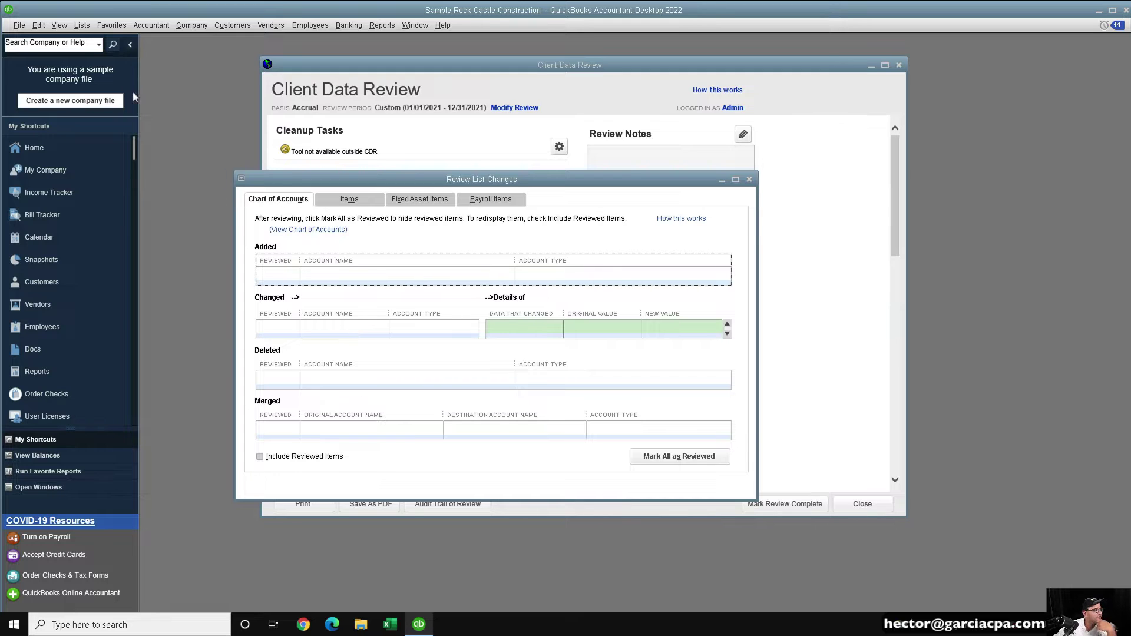
click(150, 25)
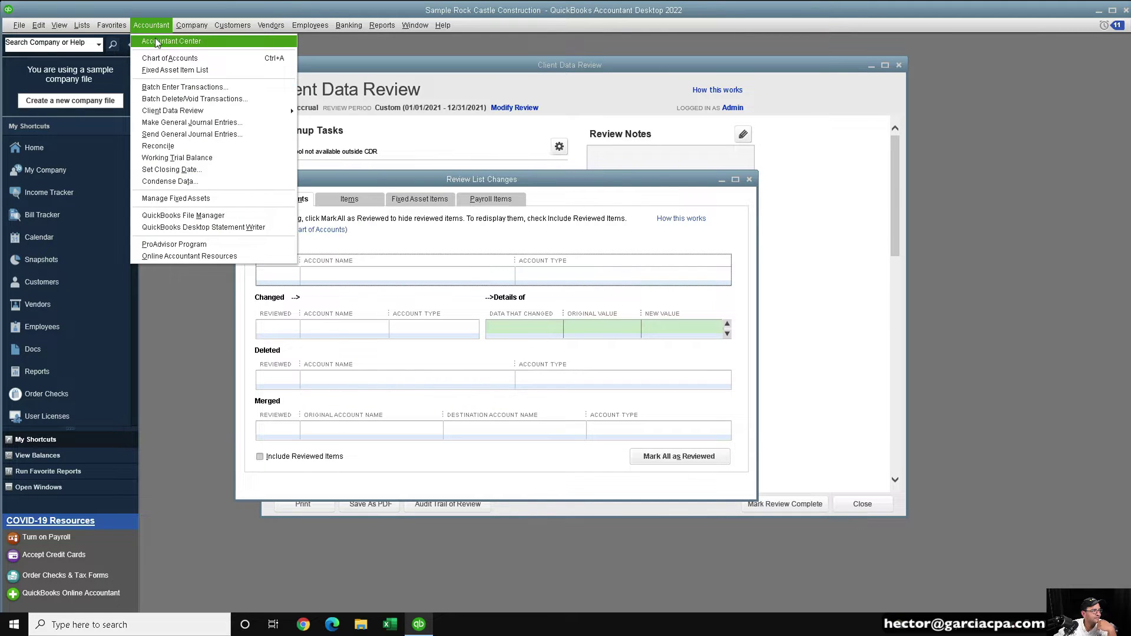
click(160, 58)
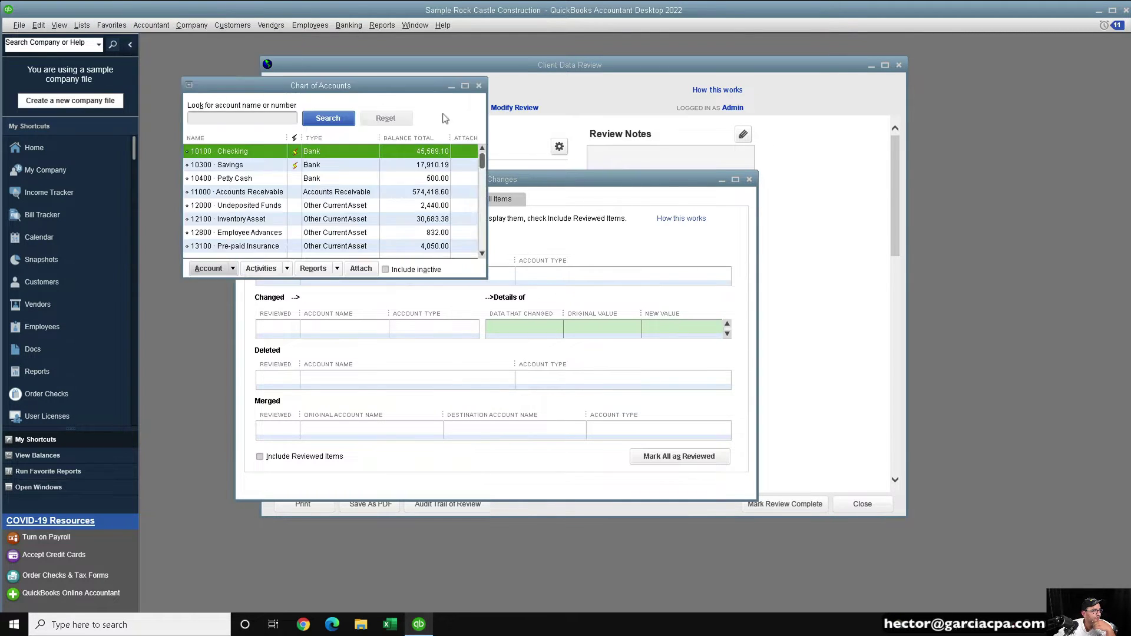
drag(341, 86, 366, 80)
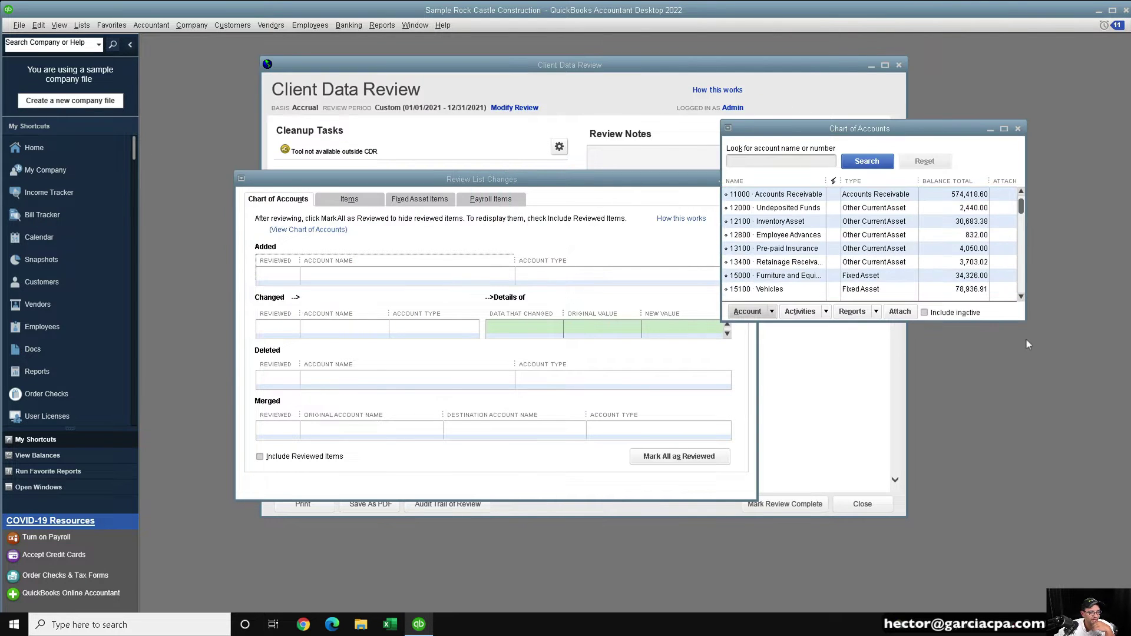
drag(1023, 323, 1108, 613)
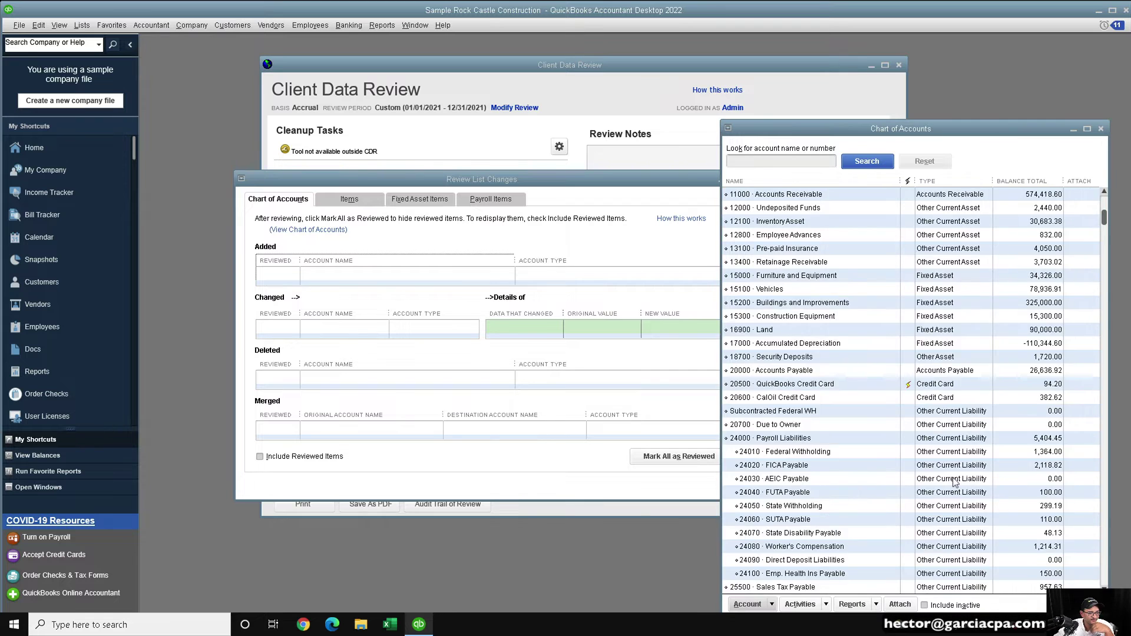
- Change the Dues and Subscriptions account number to 61500 and accept merging it into Union Dues
scroll(953, 479, down, 5)
scroll(953, 479, down, 14)
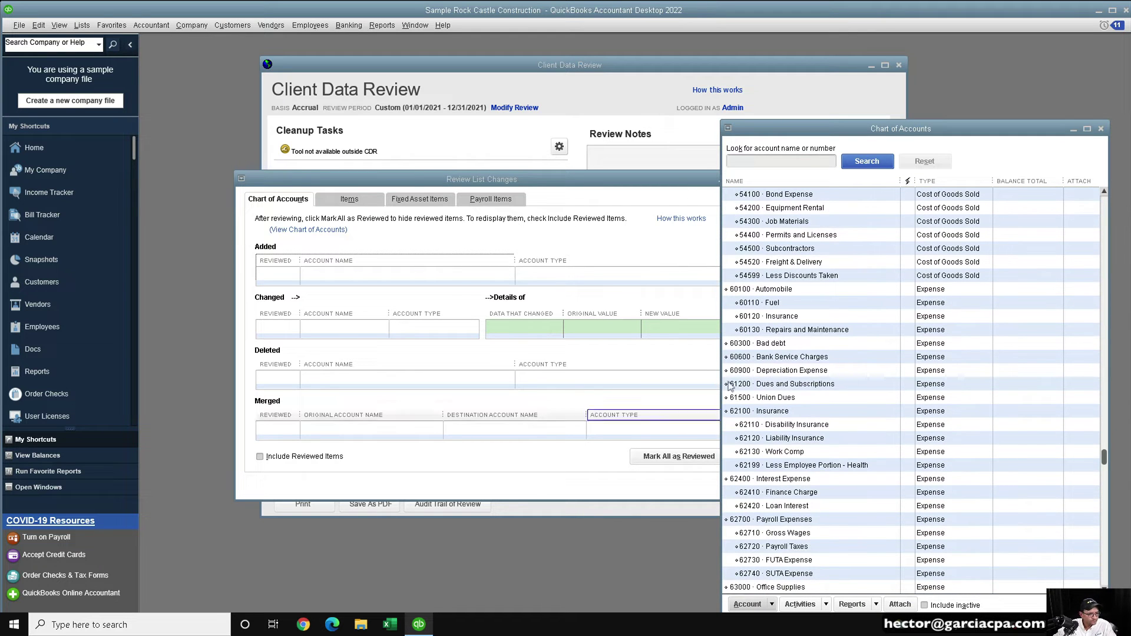
click(792, 384)
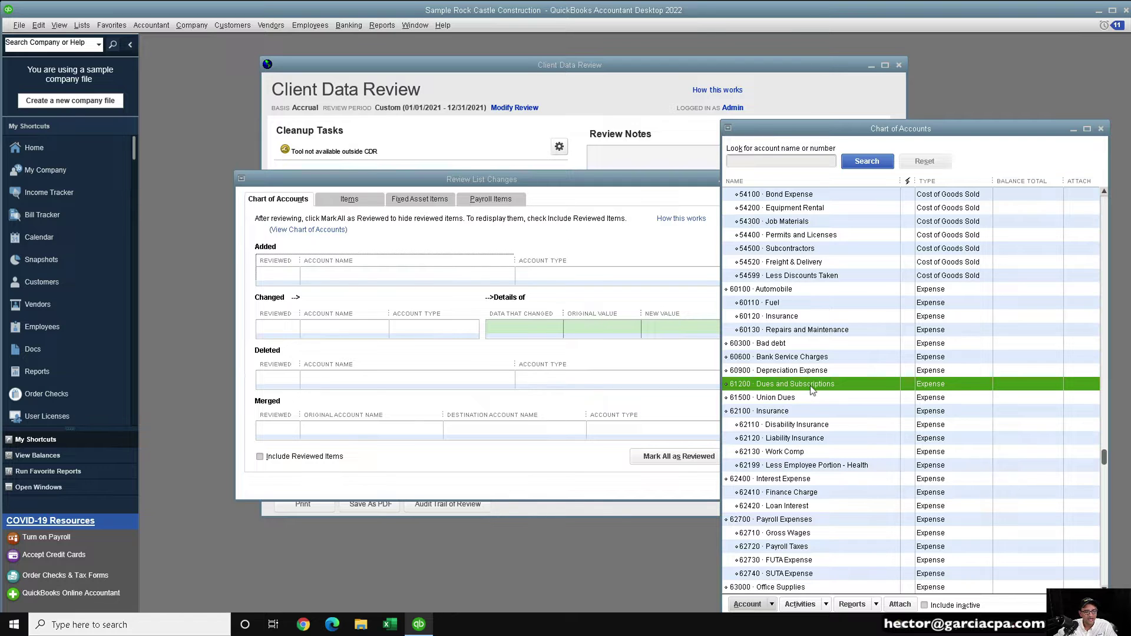
right_click(812, 387)
click(843, 436)
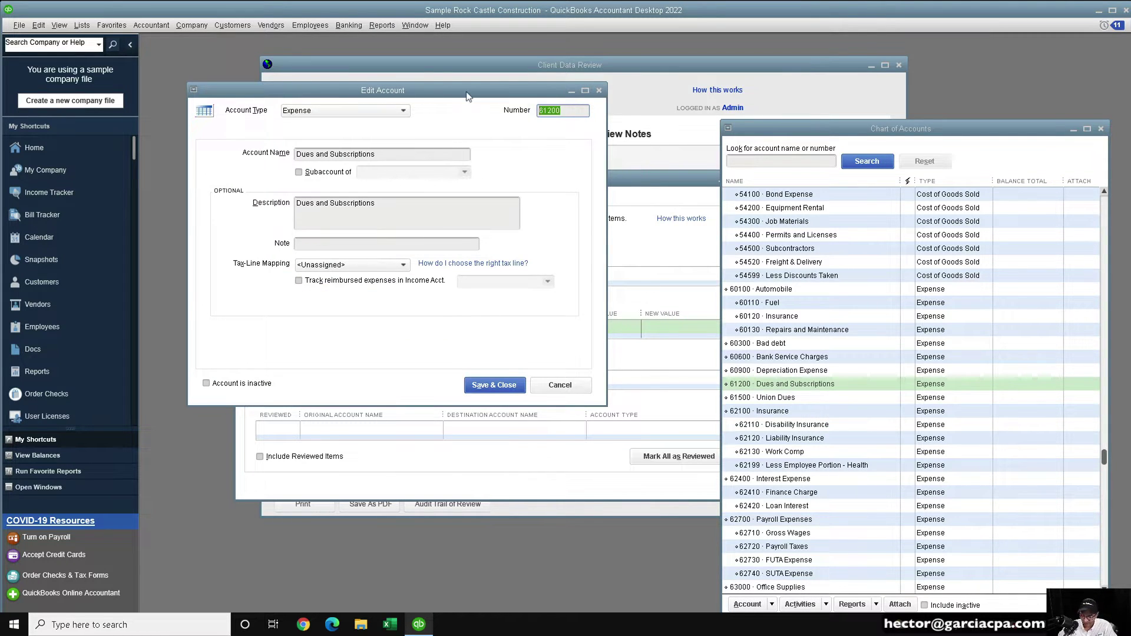
text(61)
click(494, 385)
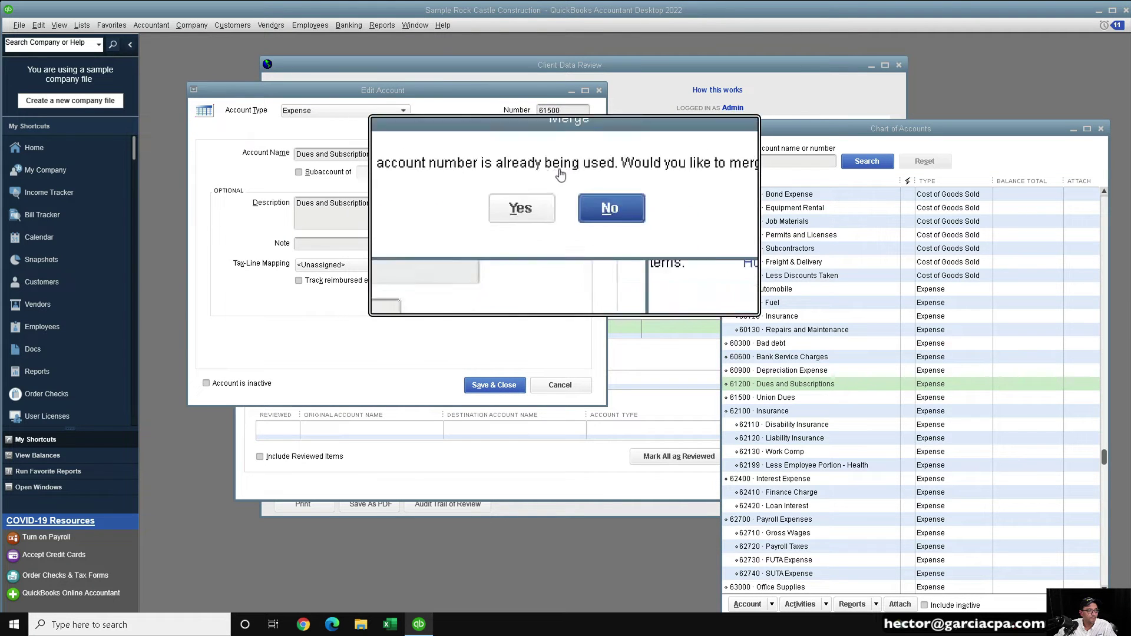
click(540, 187)
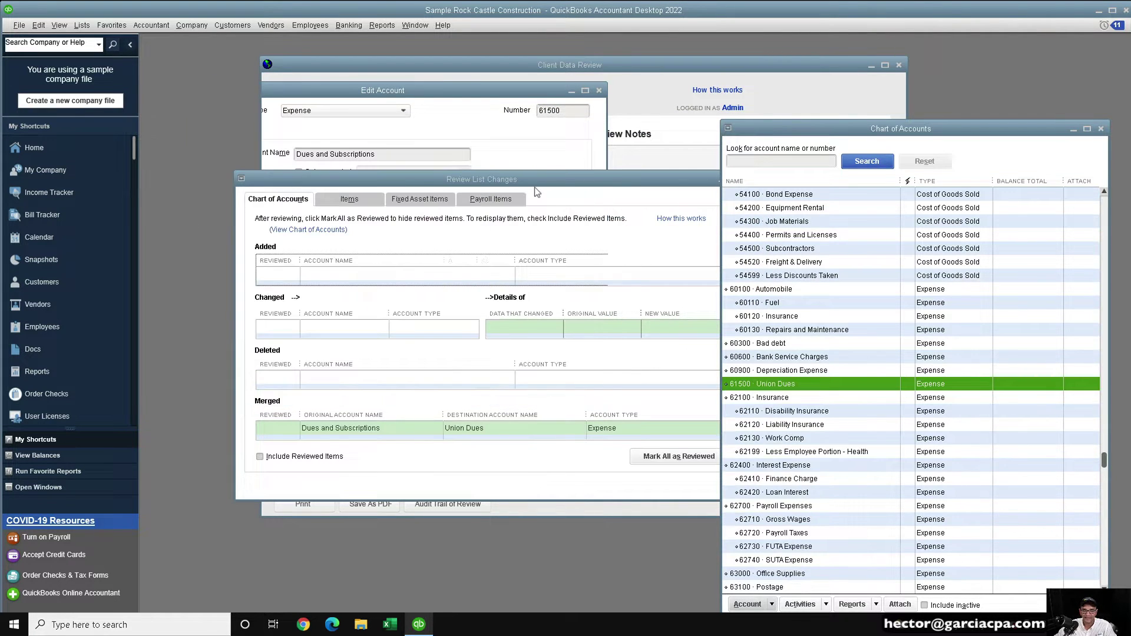
- Close the account editor and Chart of Accounts list, and enlarge the Review List Changes window to examine the merged account entry
click(728, 128)
double_click(728, 128)
drag(573, 180, 543, 139)
click(330, 389)
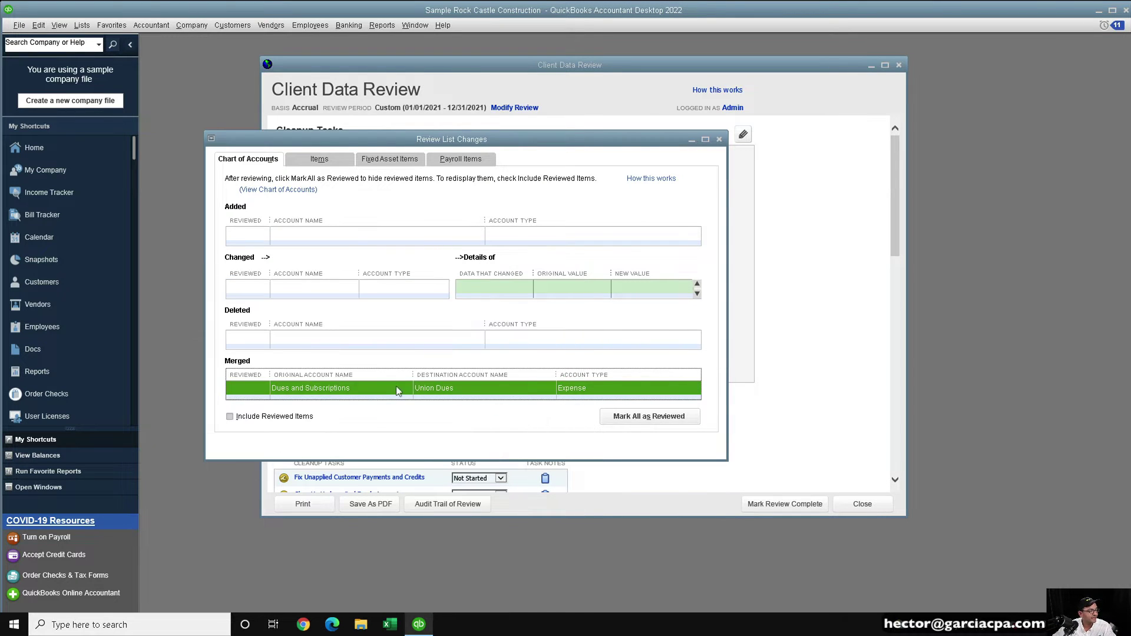
drag(720, 454, 805, 543)
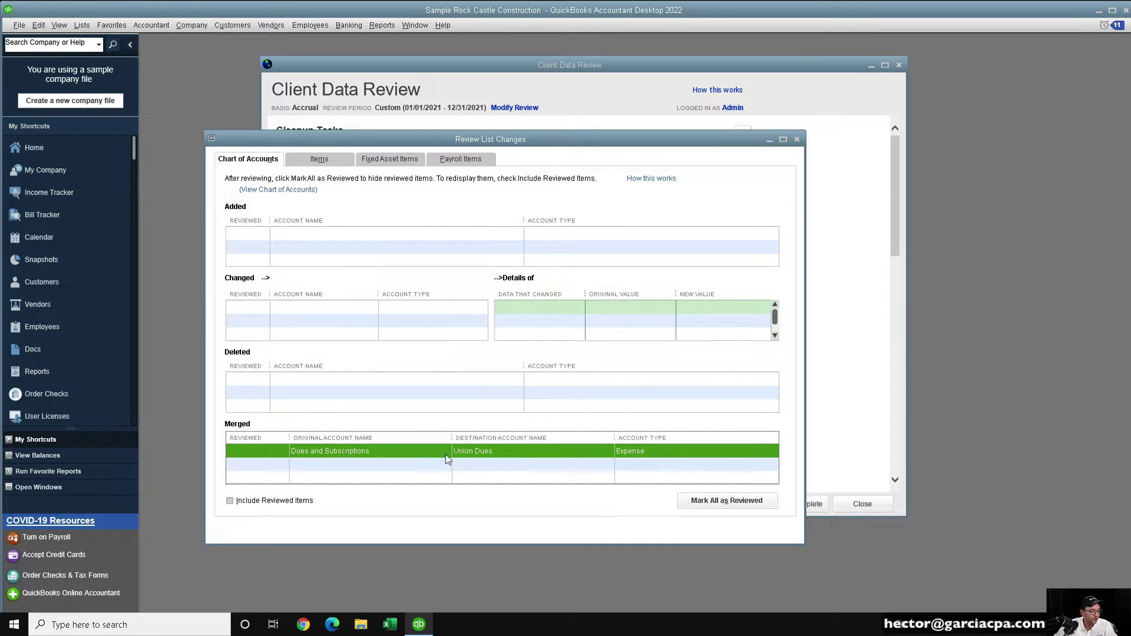
- Turn the inclusion of reviewed items on and off again, and reselect the merged Dues and Subscriptions entry
click(238, 502)
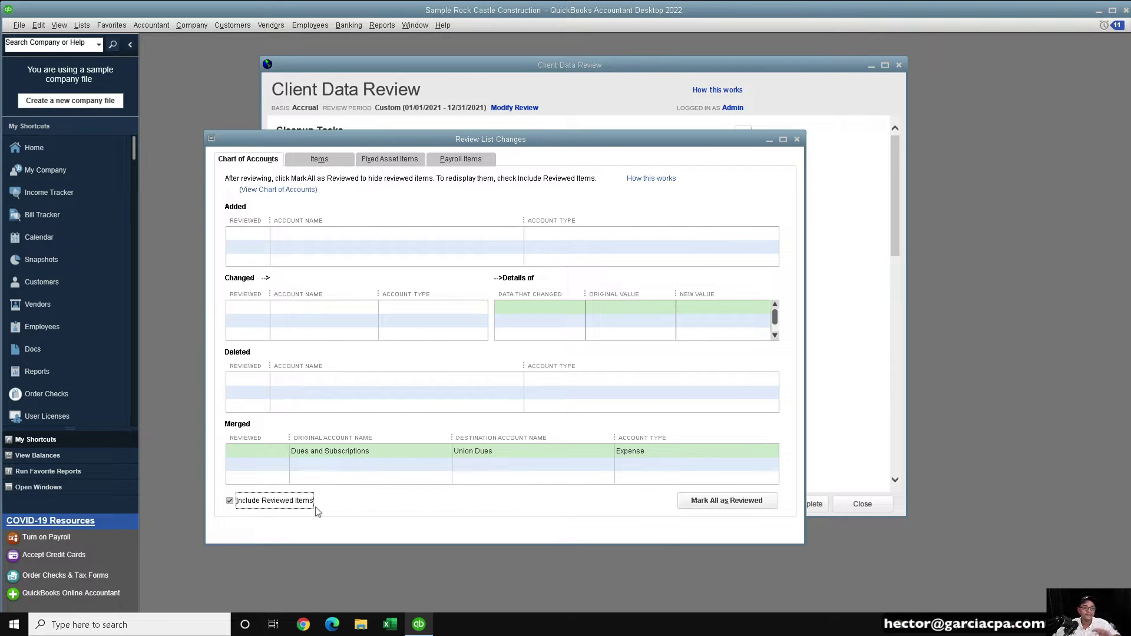
click(276, 505)
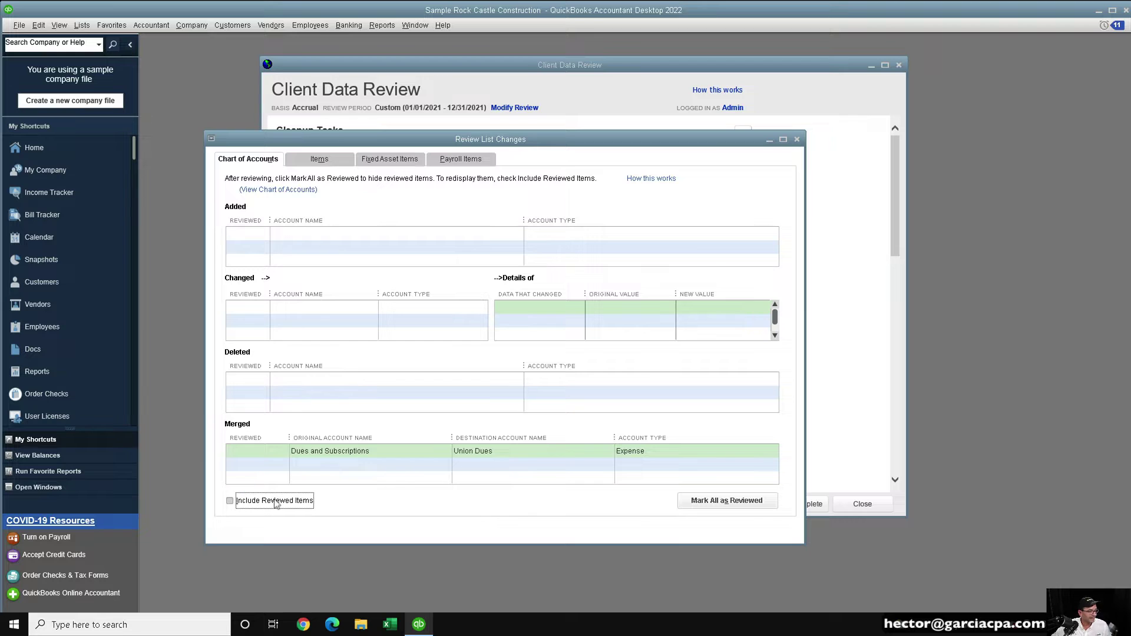
click(357, 455)
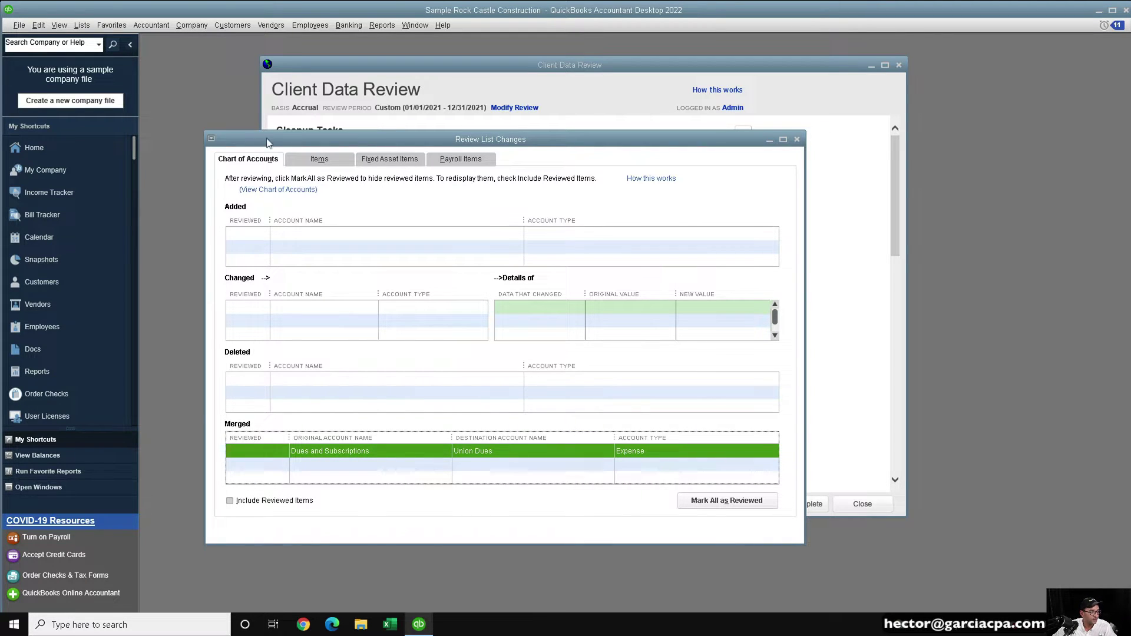
- Look through the list changes for items, fixed asset items and payroll items, and return to the Chart of Accounts changes
click(319, 163)
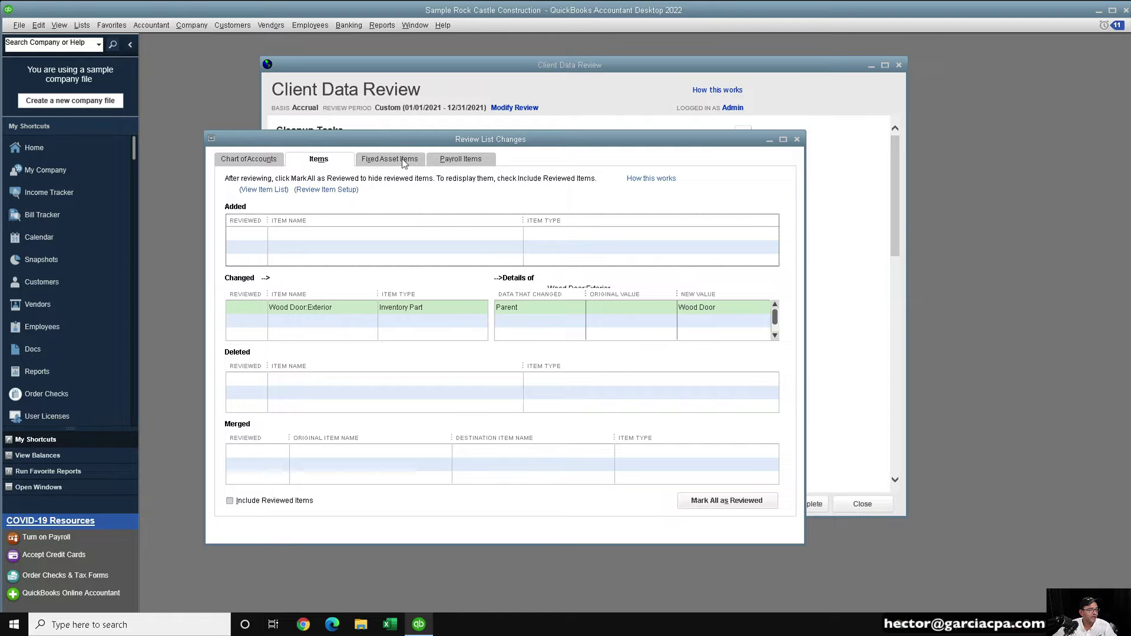
click(404, 163)
click(471, 165)
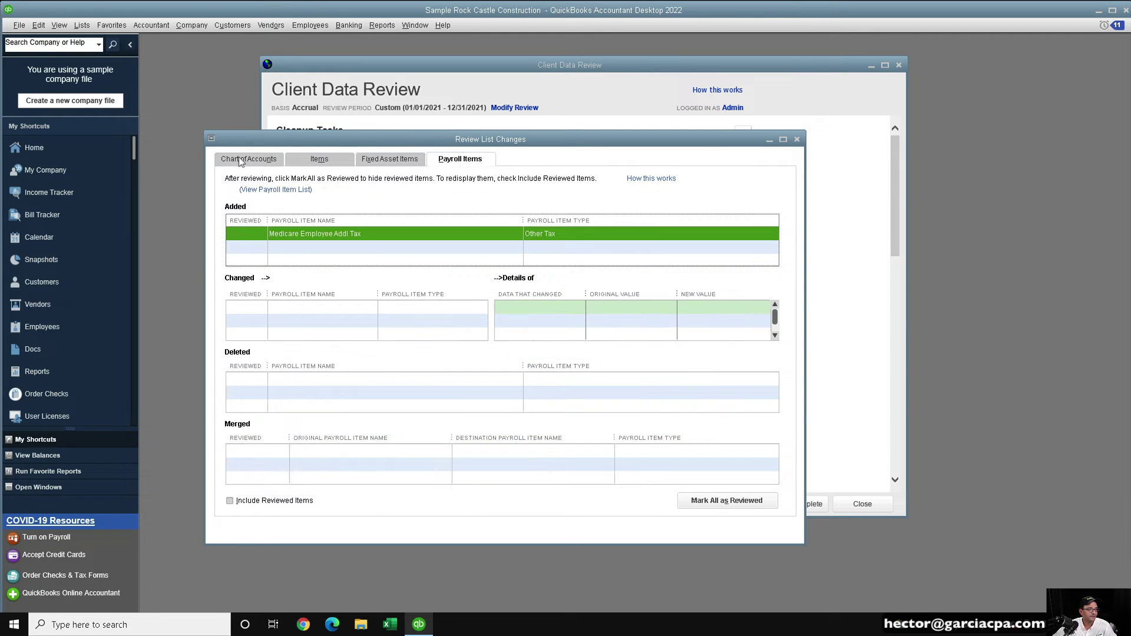
click(255, 160)
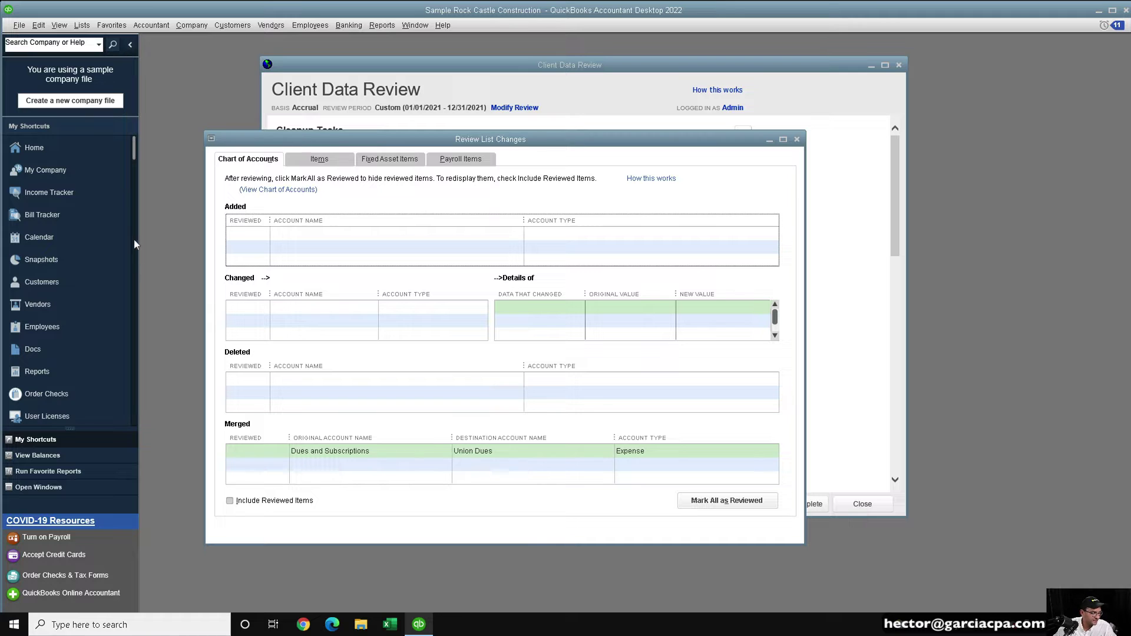
- Mark all Chart of Accounts changes as reviewed and set that cleanup task's status to Completed
click(730, 501)
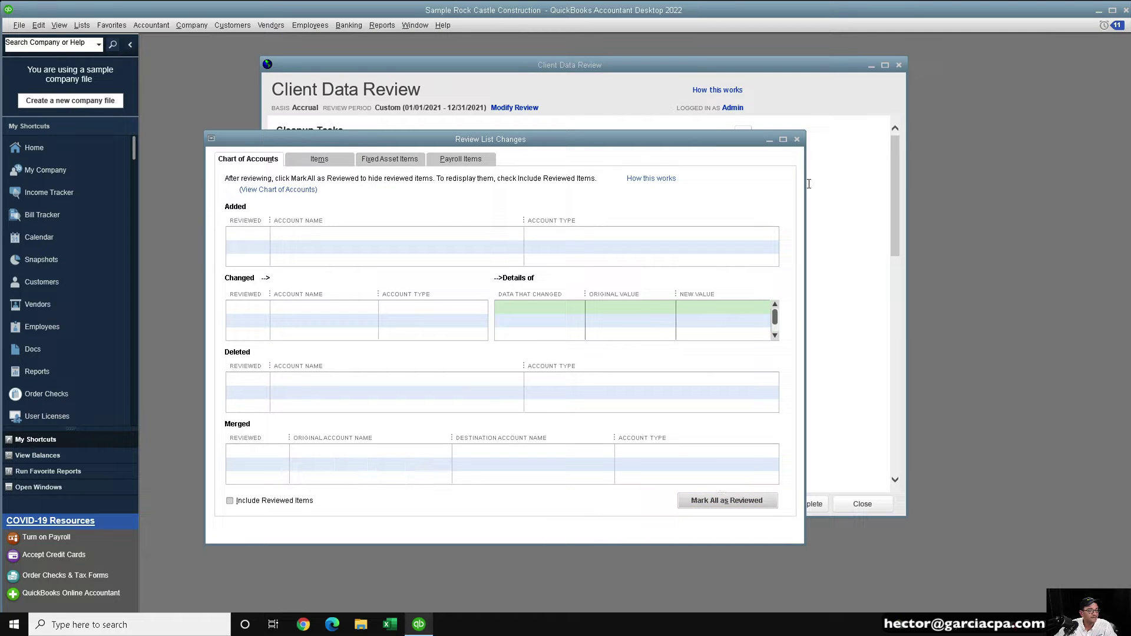
click(797, 139)
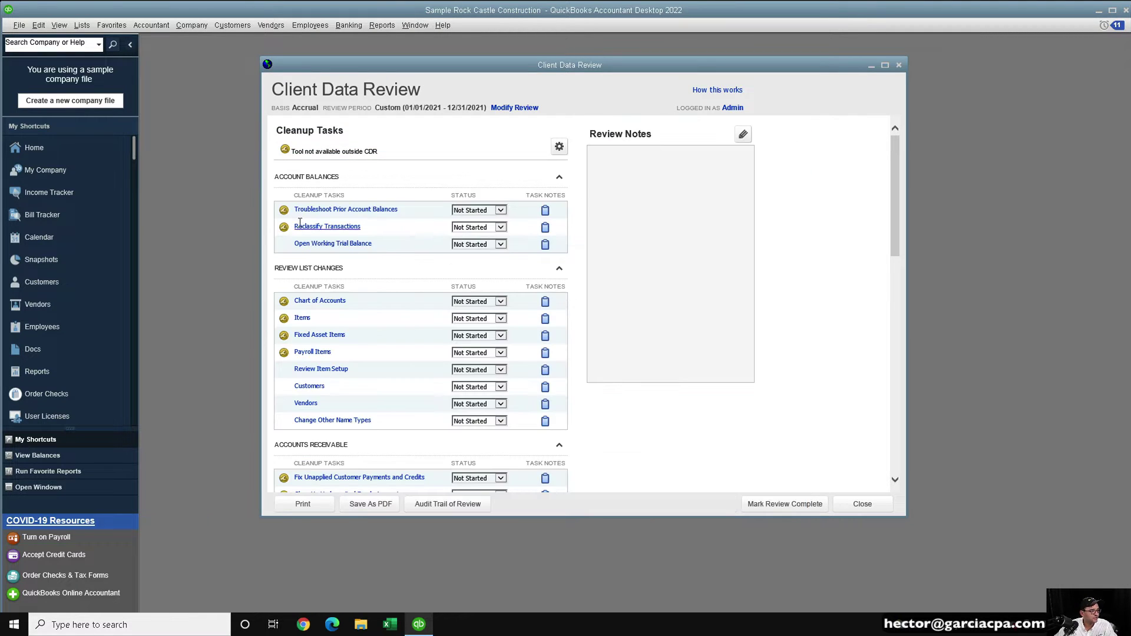
click(500, 302)
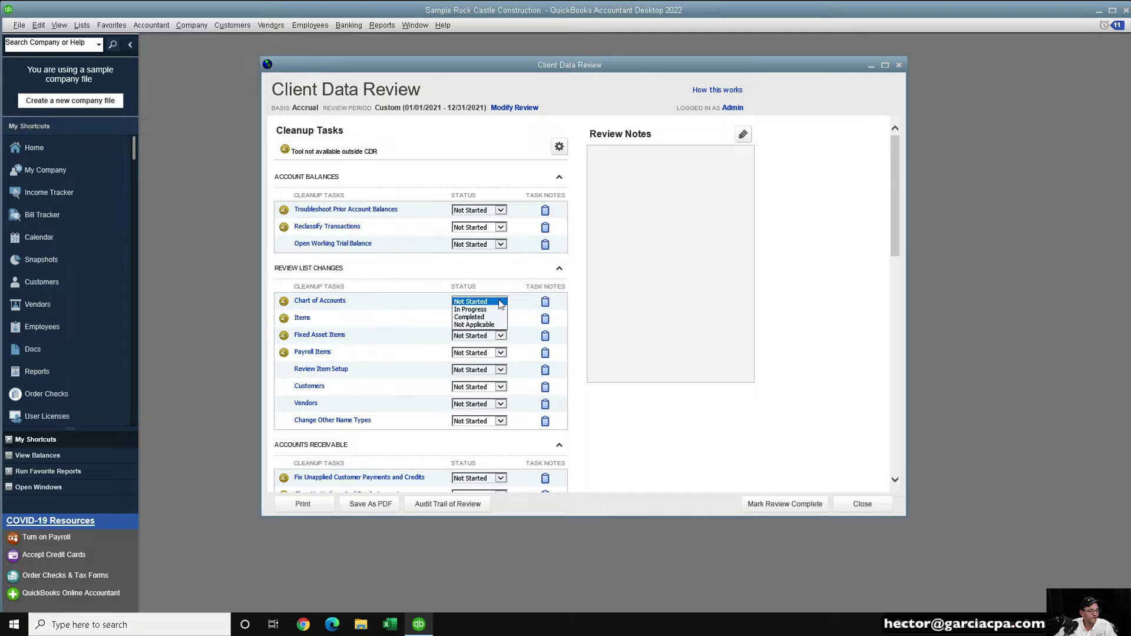
click(472, 317)
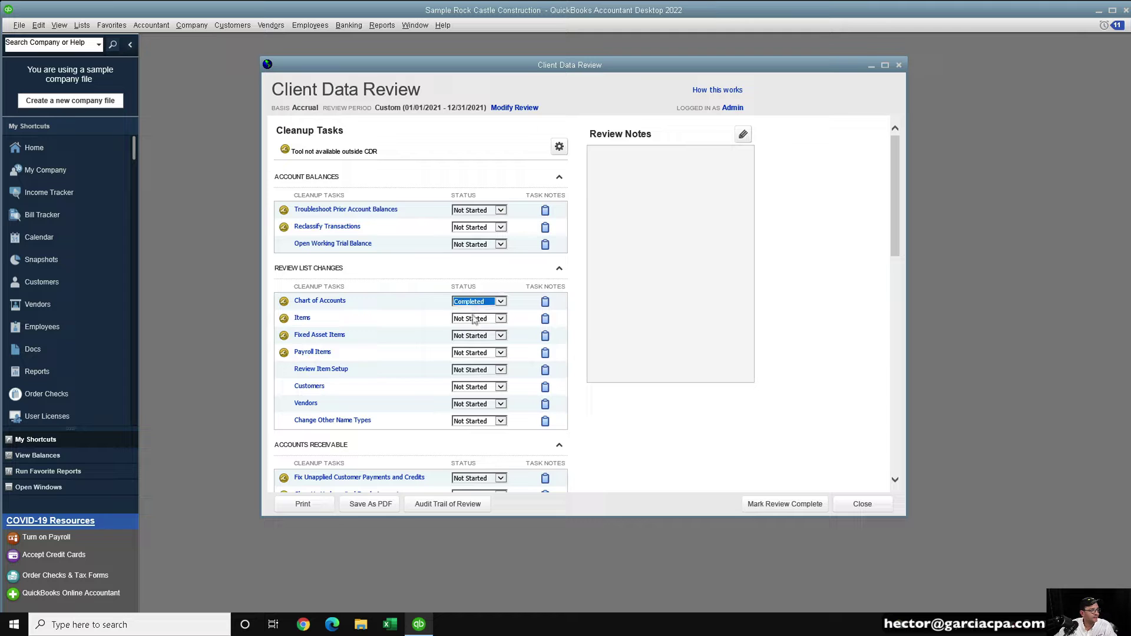
- Save the task note "Dues and Union Dues was merged, not affecting net income" on the Chart of Accounts cleanup task
click(544, 302)
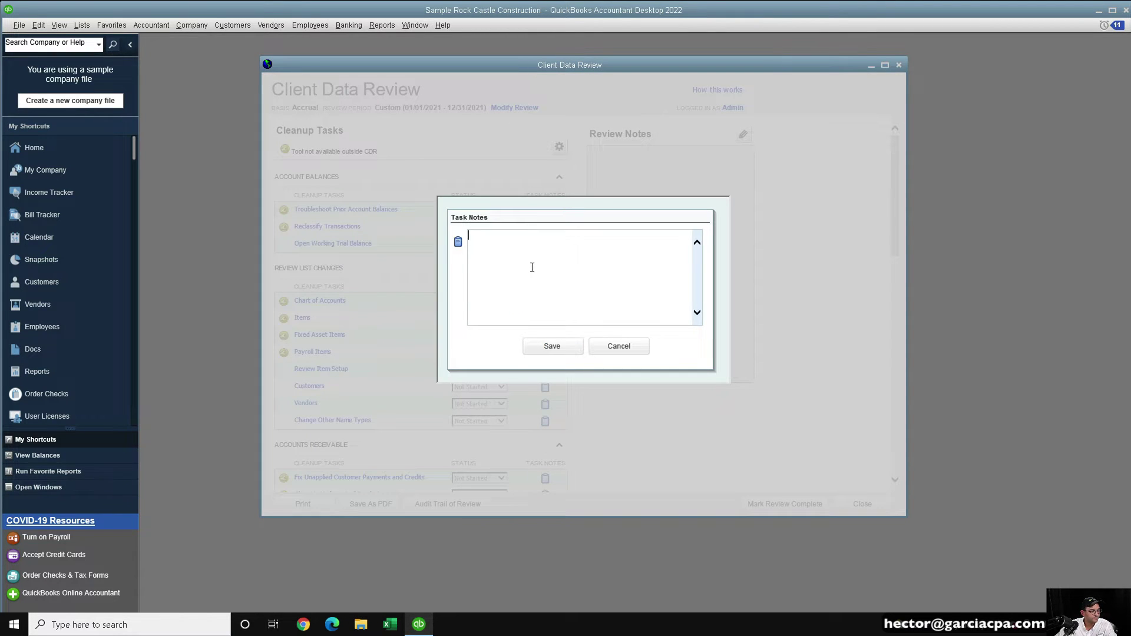
text(Dues and )
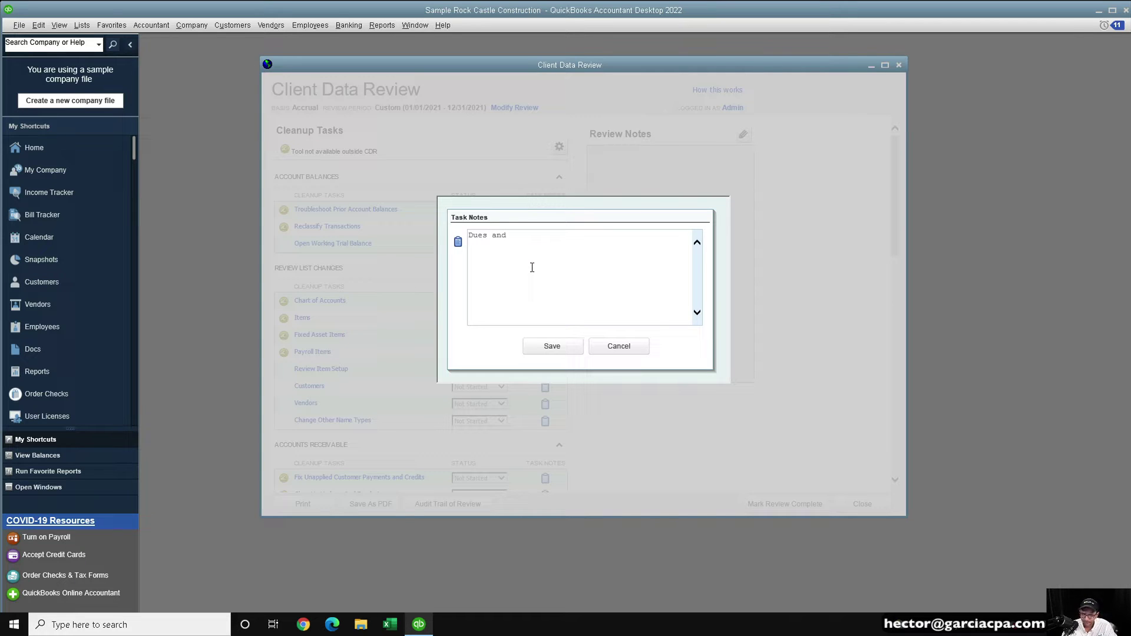
text(Union Dues was me)
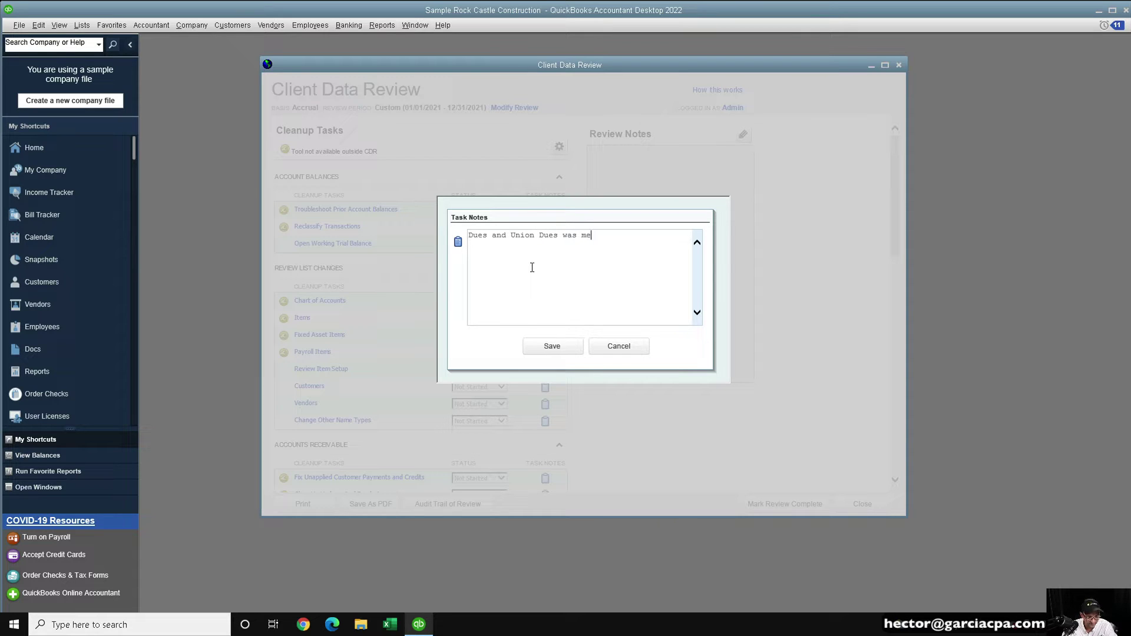
text(rged, not affecting net income)
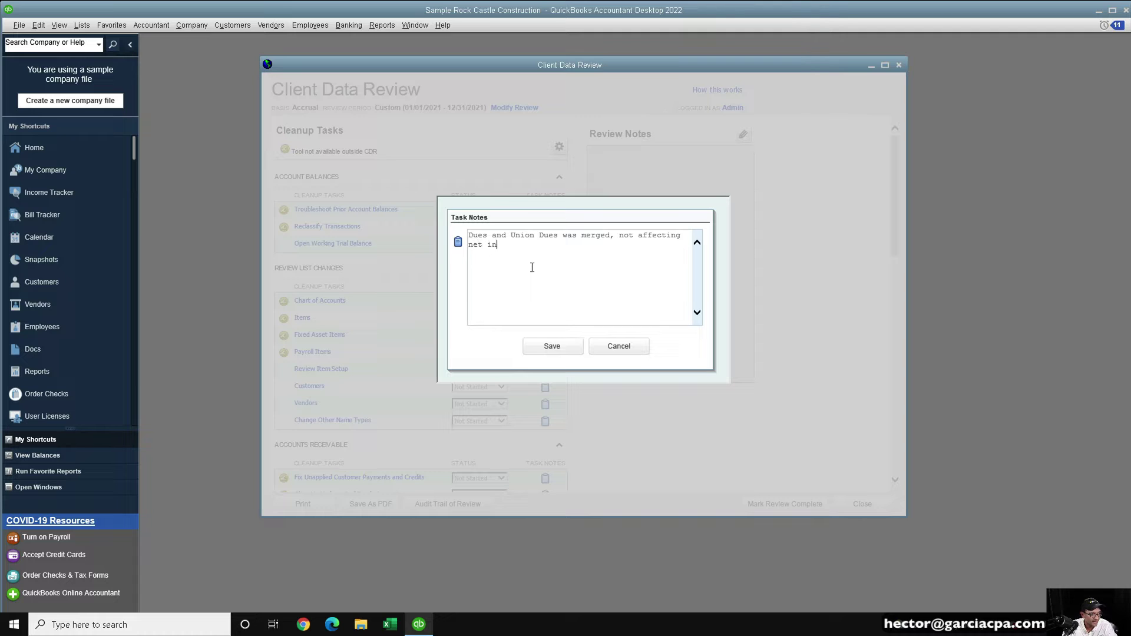
click(556, 344)
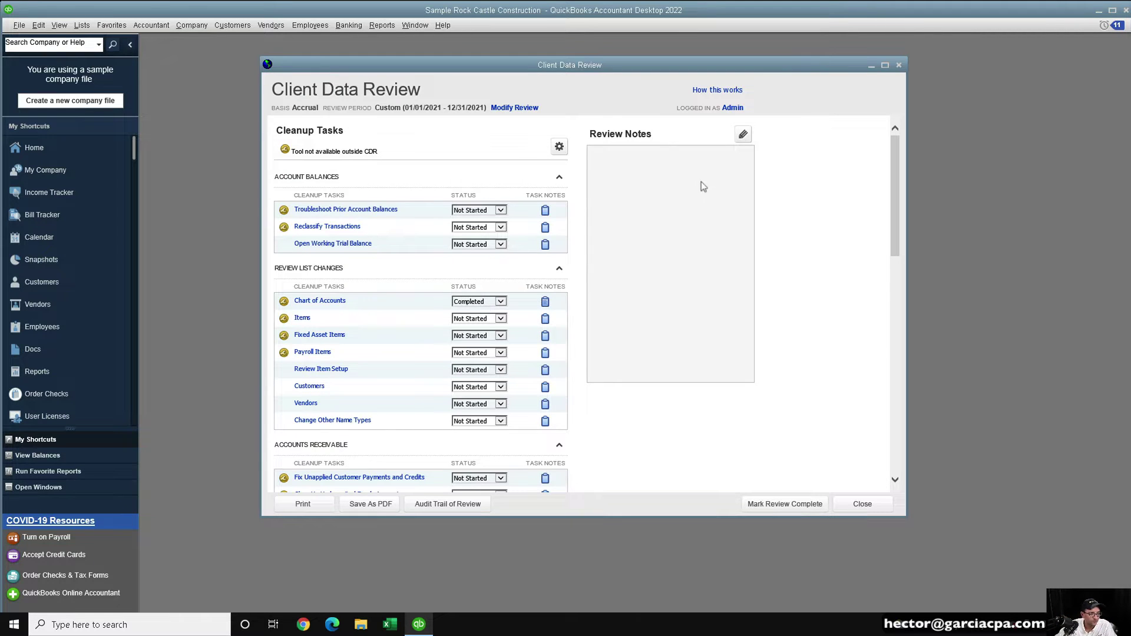
- Add and save the review note "Pending Loan Statements" for the client data review
click(741, 138)
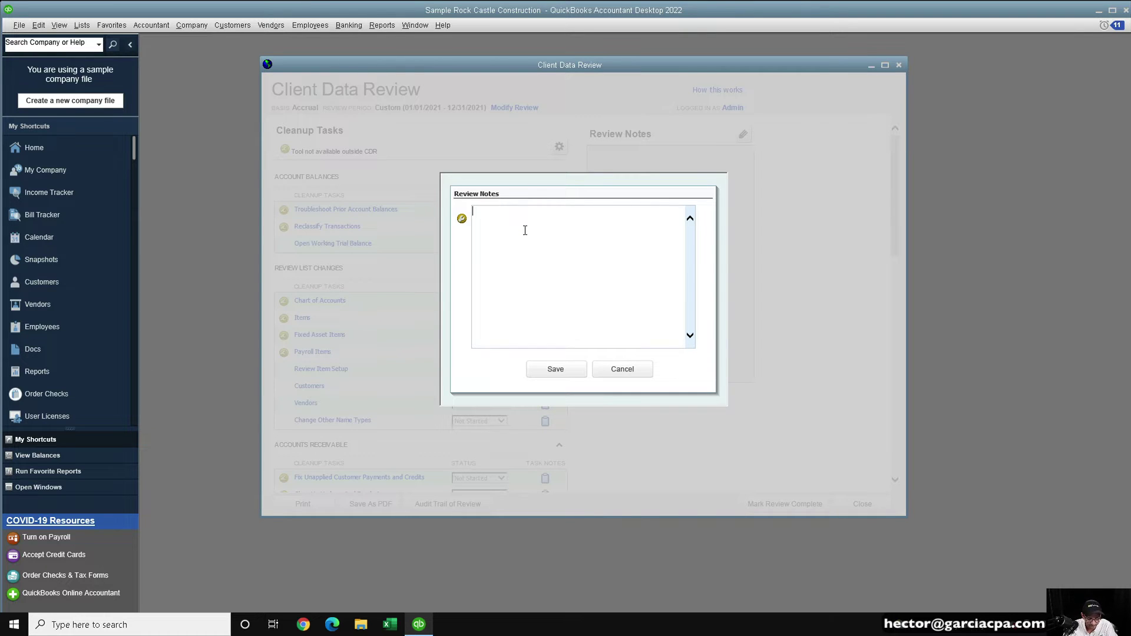
text(Pending Loan Stateme)
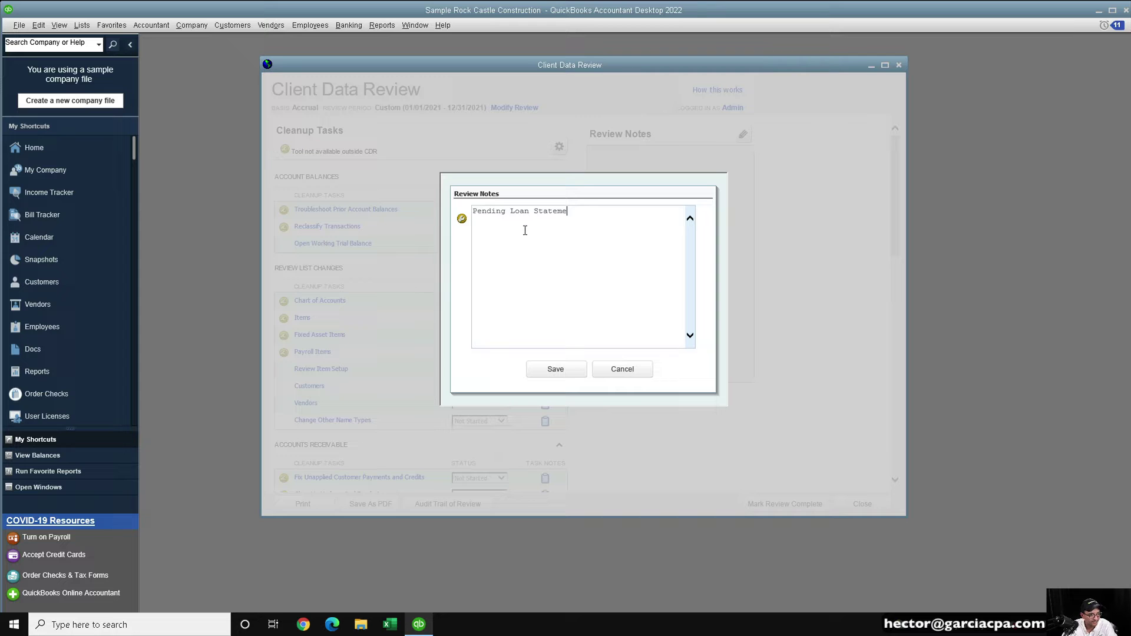
text(nts)
click(569, 372)
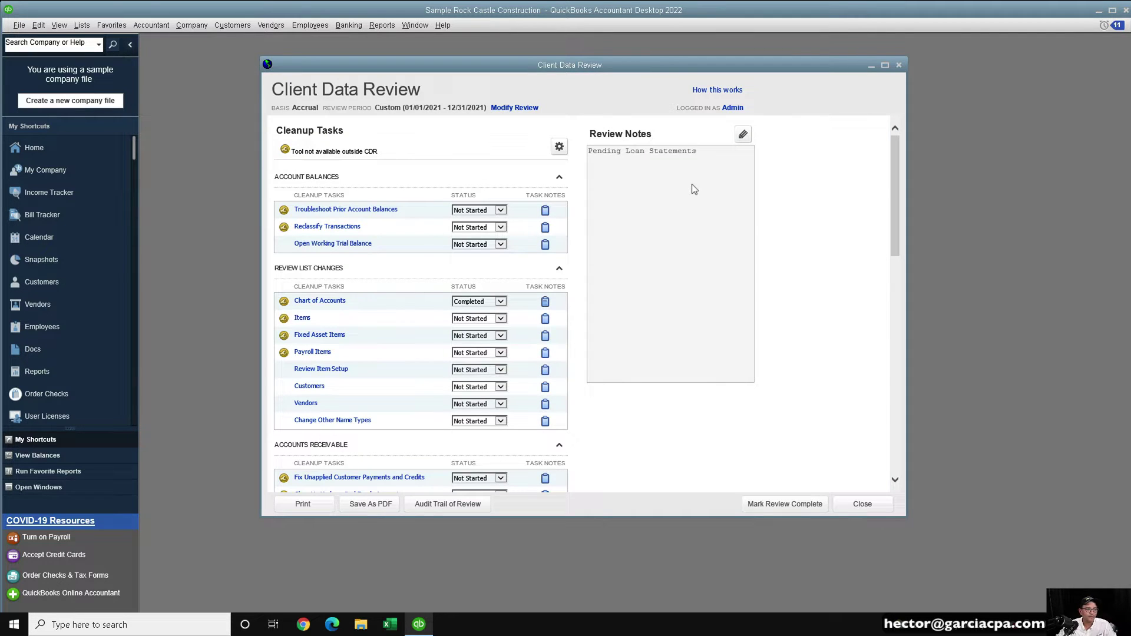
click(653, 163)
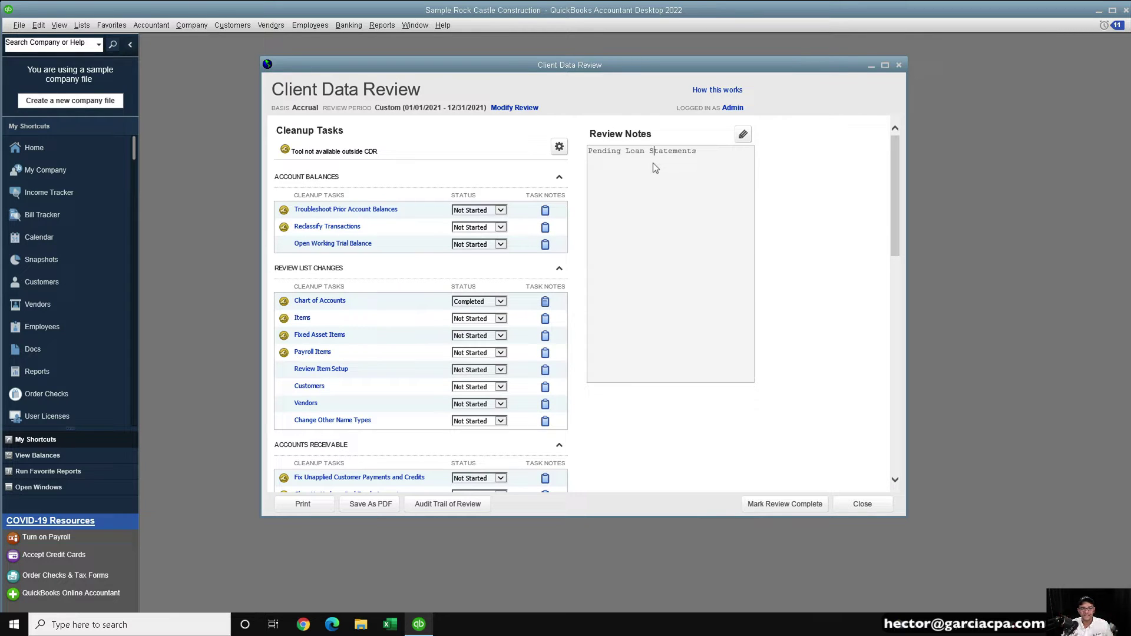
- Check the saved Chart of Accounts task note, and look through the remaining groups of cleanup tasks
click(545, 302)
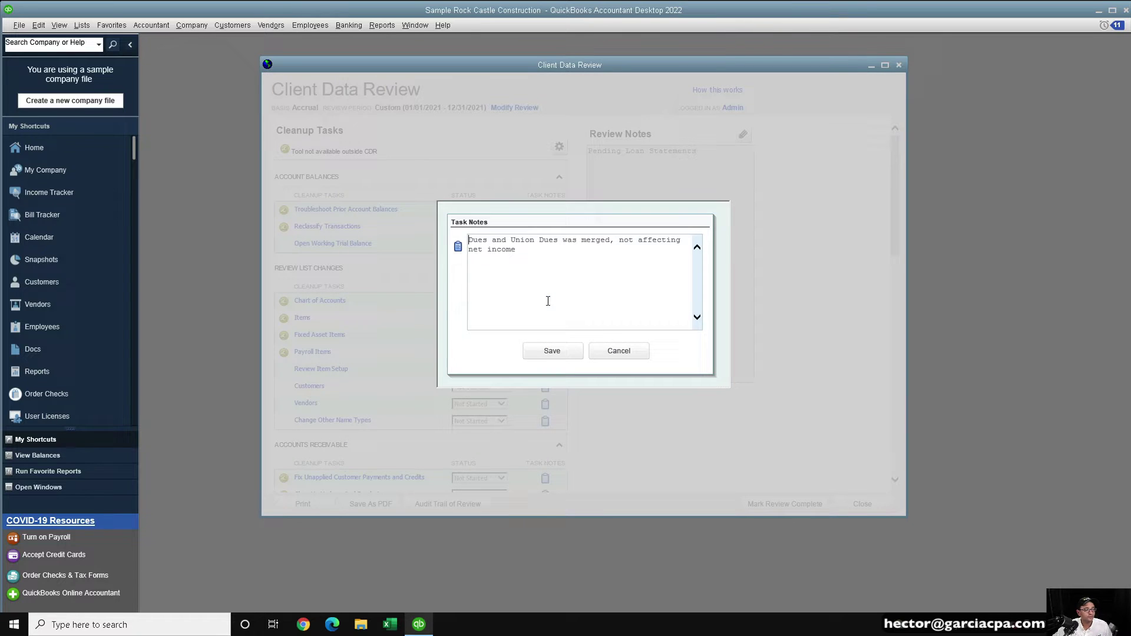
click(625, 356)
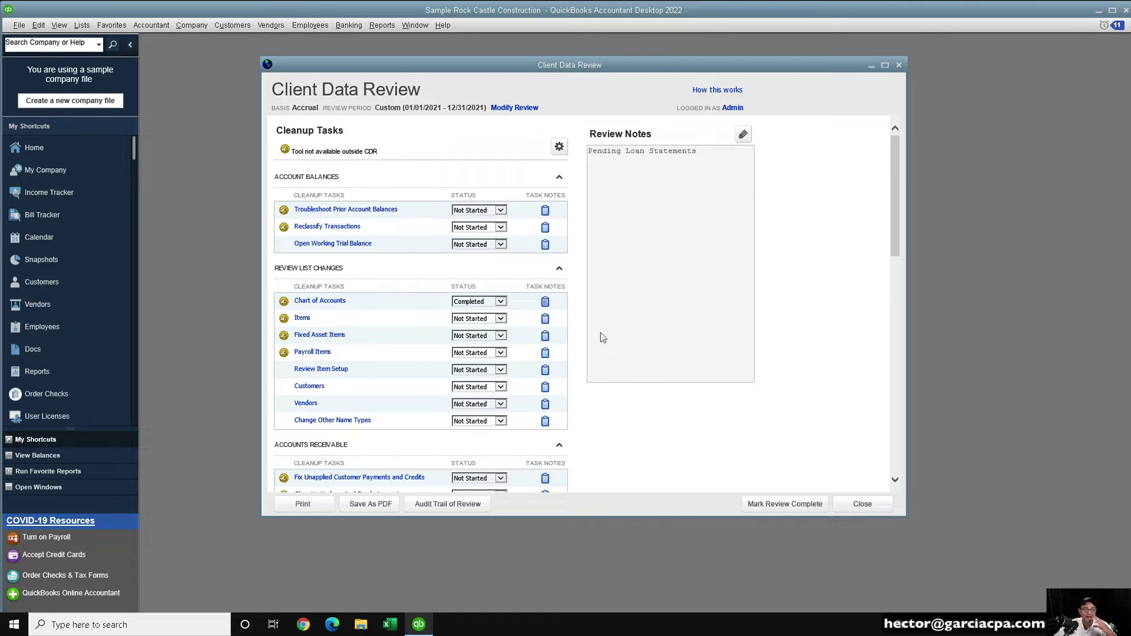
scroll(553, 307, down, 5)
scroll(552, 307, down, 10)
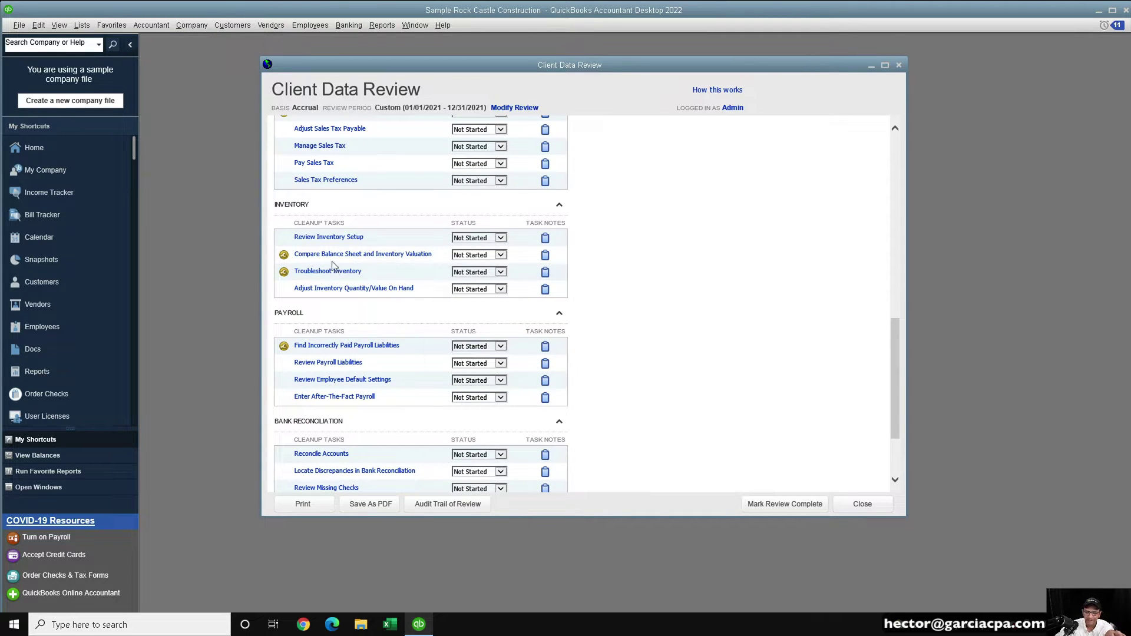
scroll(377, 309, up, 2)
scroll(378, 310, up, 10)
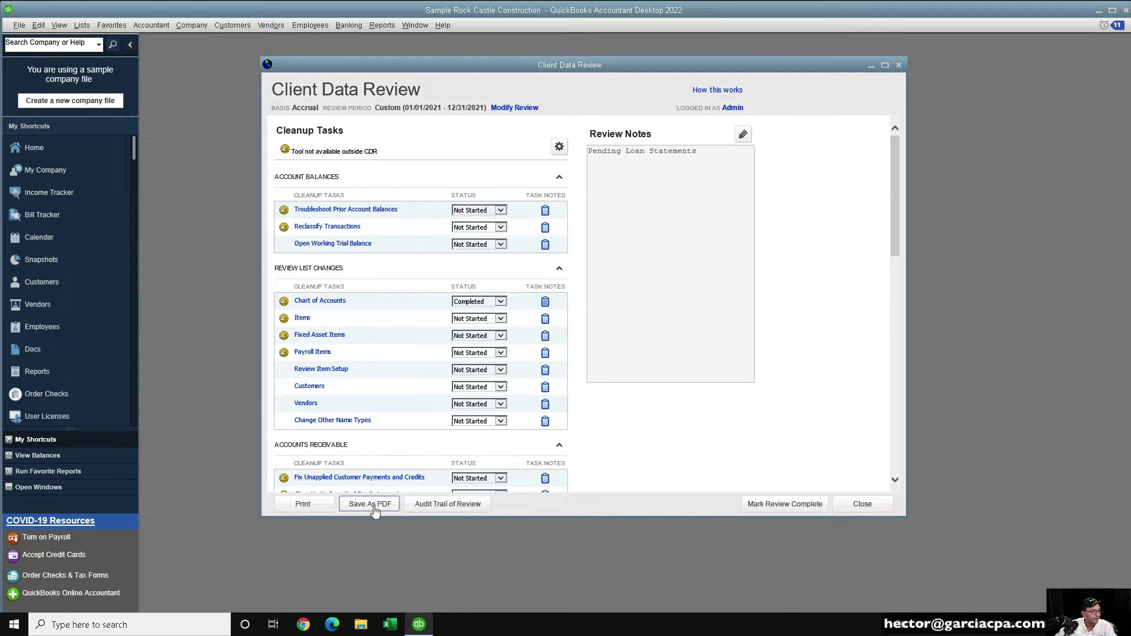
- Preview the printable client data review report with its notes and task statuses, and cancel the printing
click(304, 505)
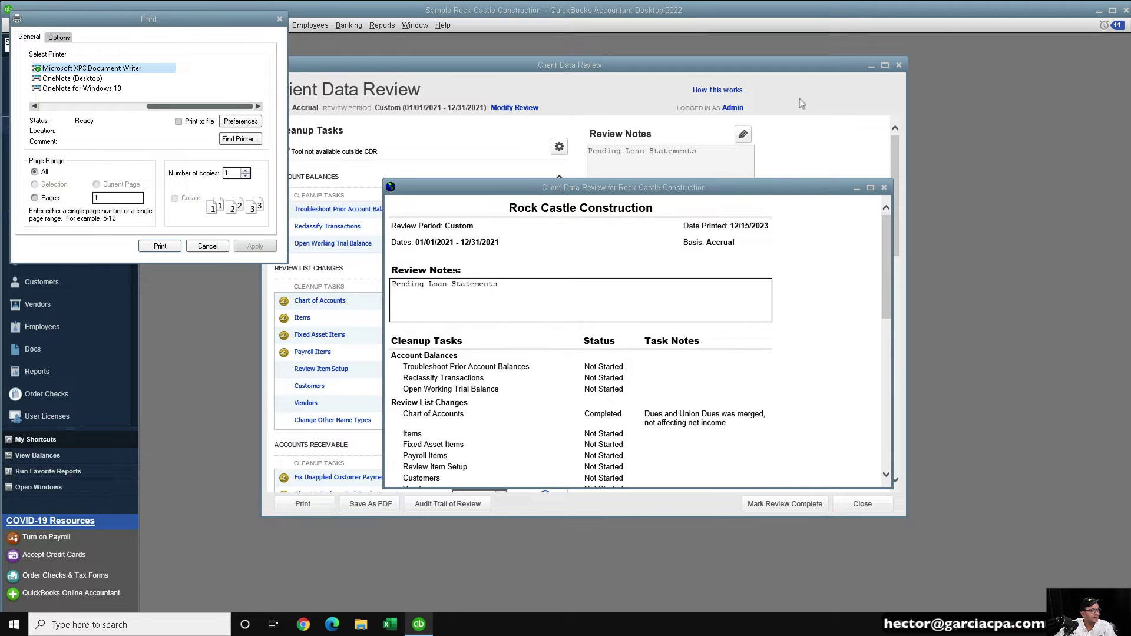
click(207, 246)
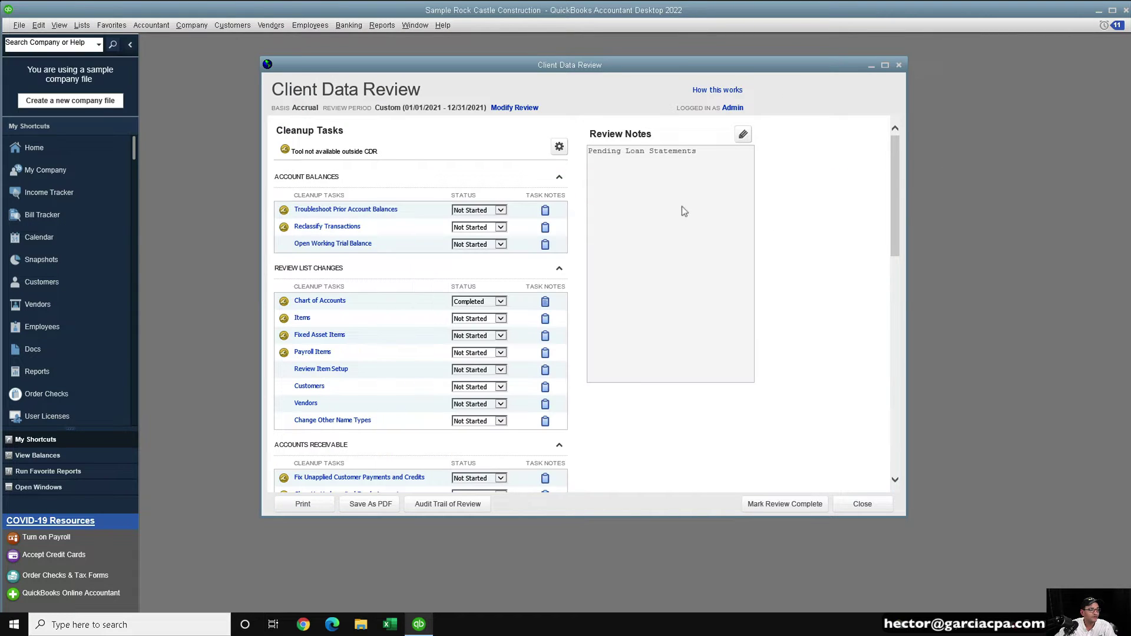
click(303, 504)
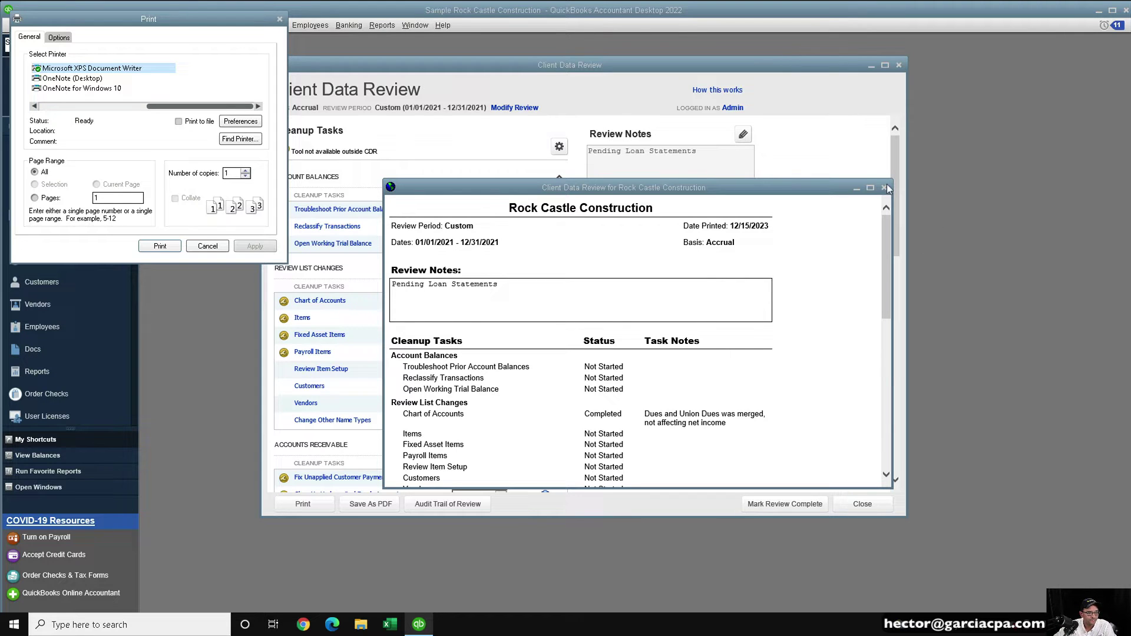
click(280, 19)
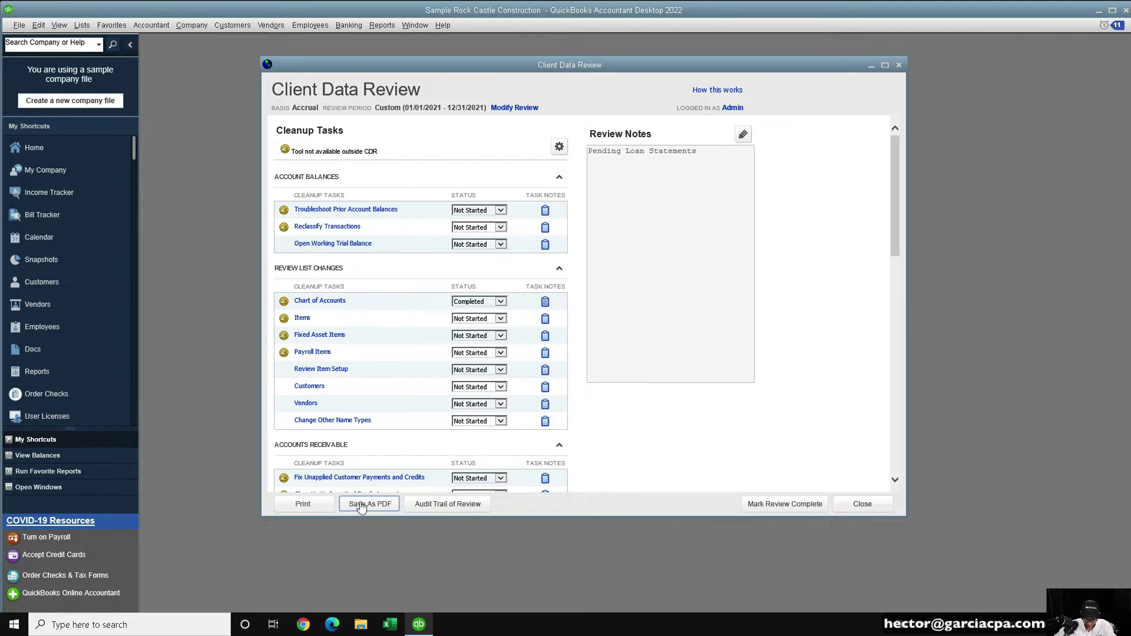
- View the audit trail of the review and close the report
click(452, 506)
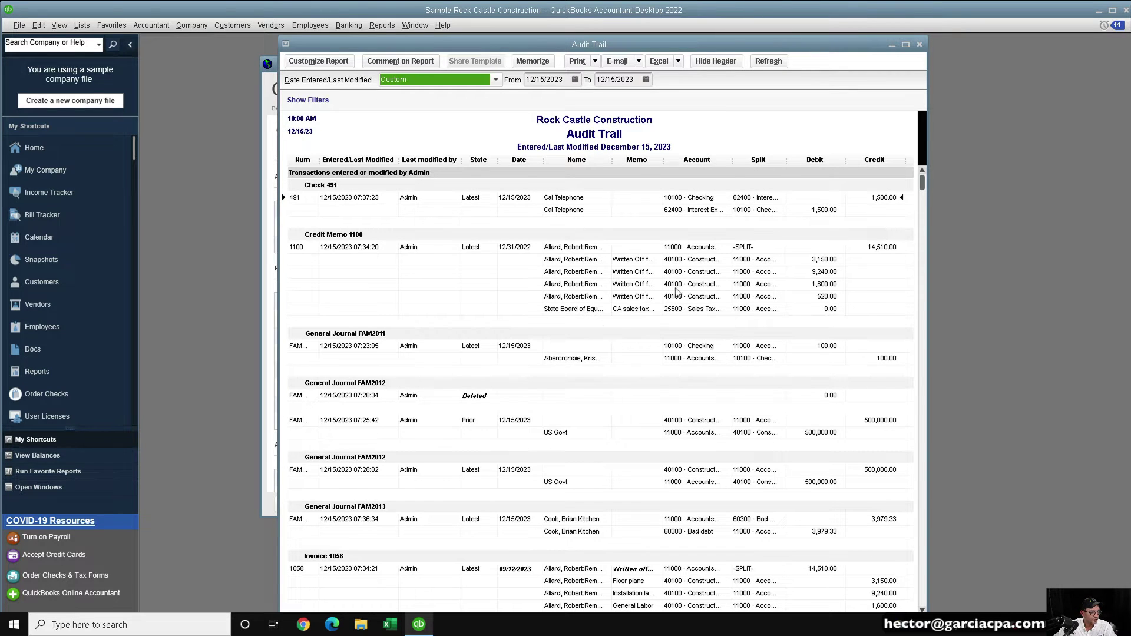
click(920, 44)
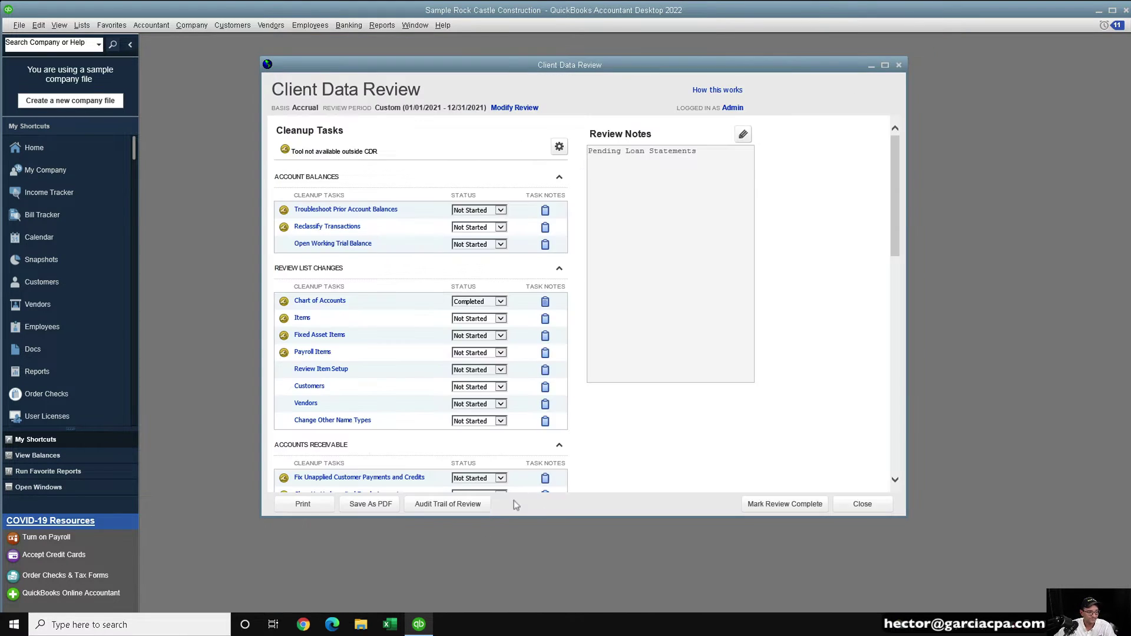
scroll(749, 465, down, 2)
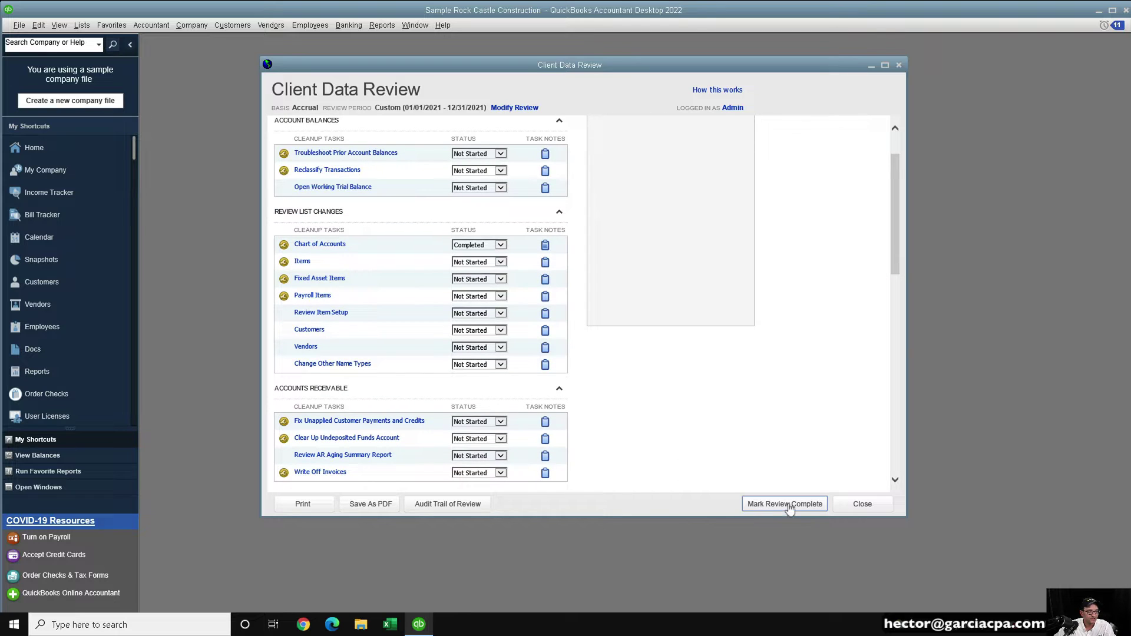
- Look over the cleanup tasks again and close the Client Data Review window
click(792, 506)
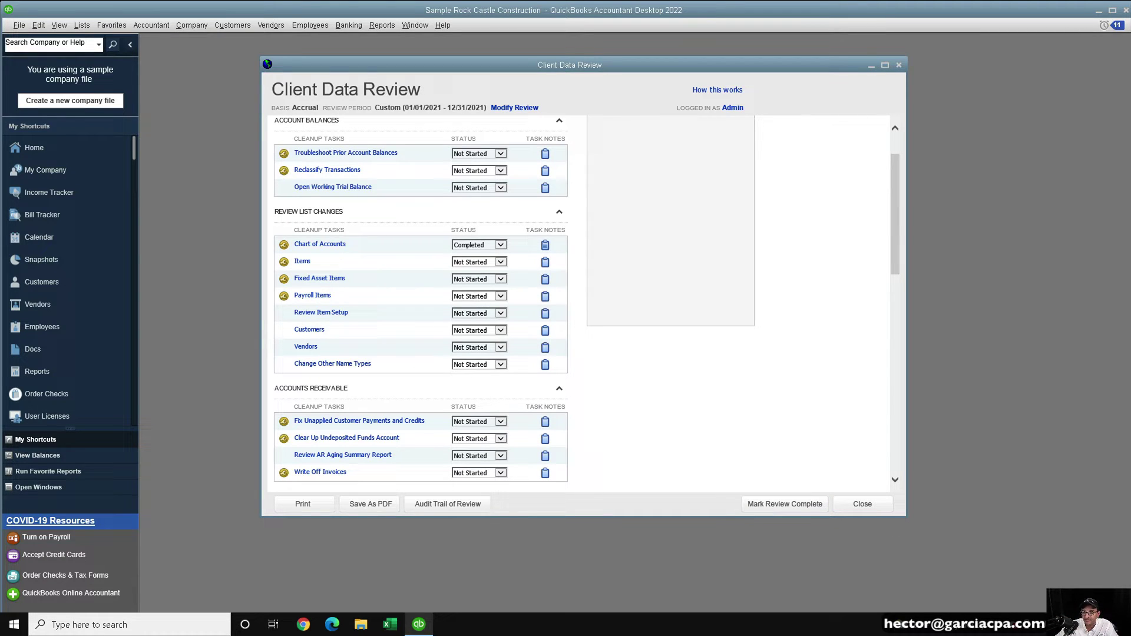
scroll(808, 329, down, 2)
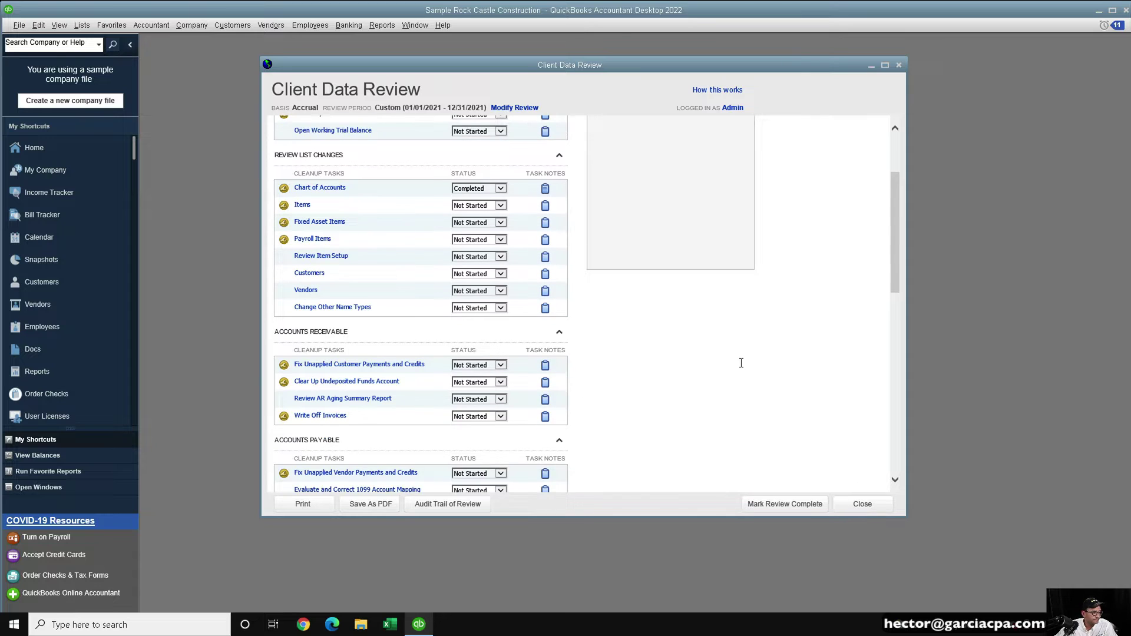
scroll(494, 271, up, 2)
scroll(493, 271, up, 2)
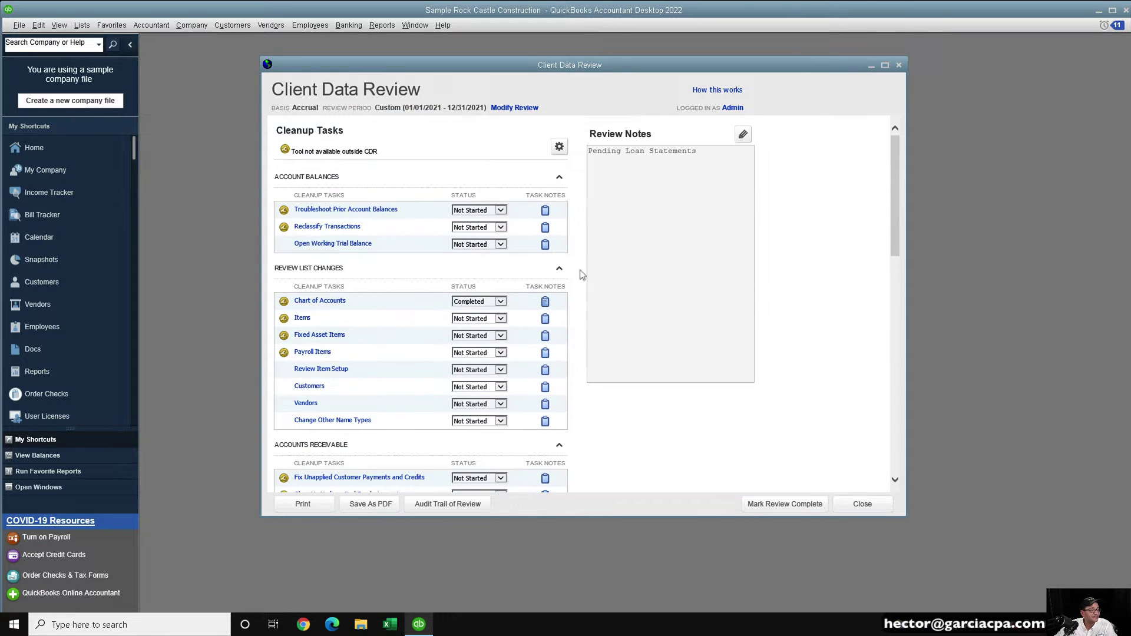
click(867, 507)
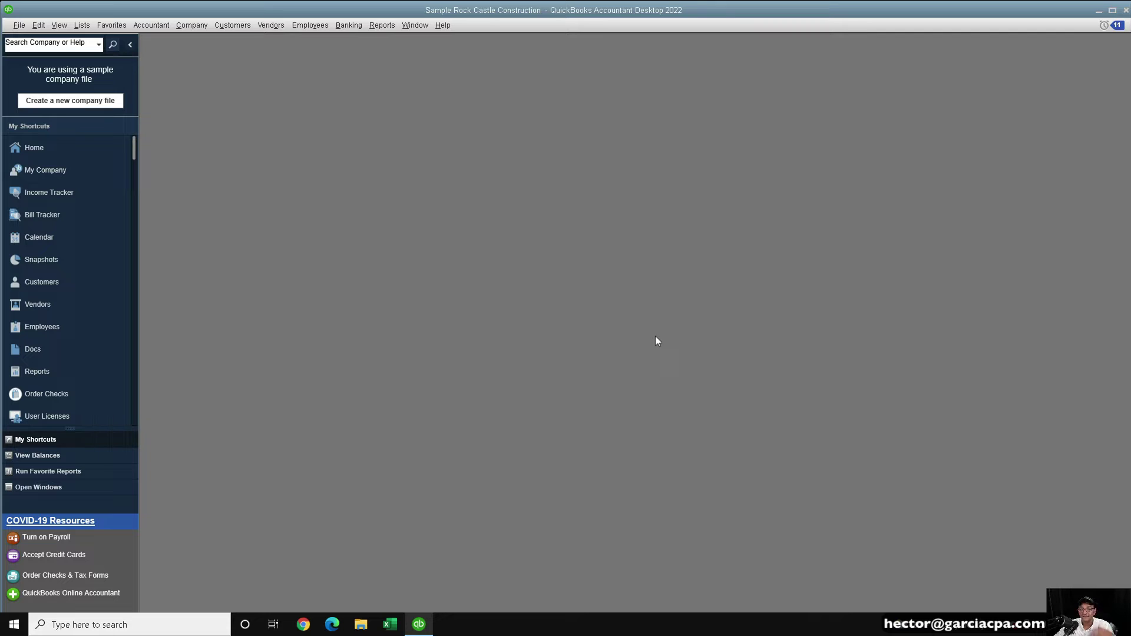
- Look over the separately available cleanup tools, and reopen and reposition the Client Data Review window
click(149, 27)
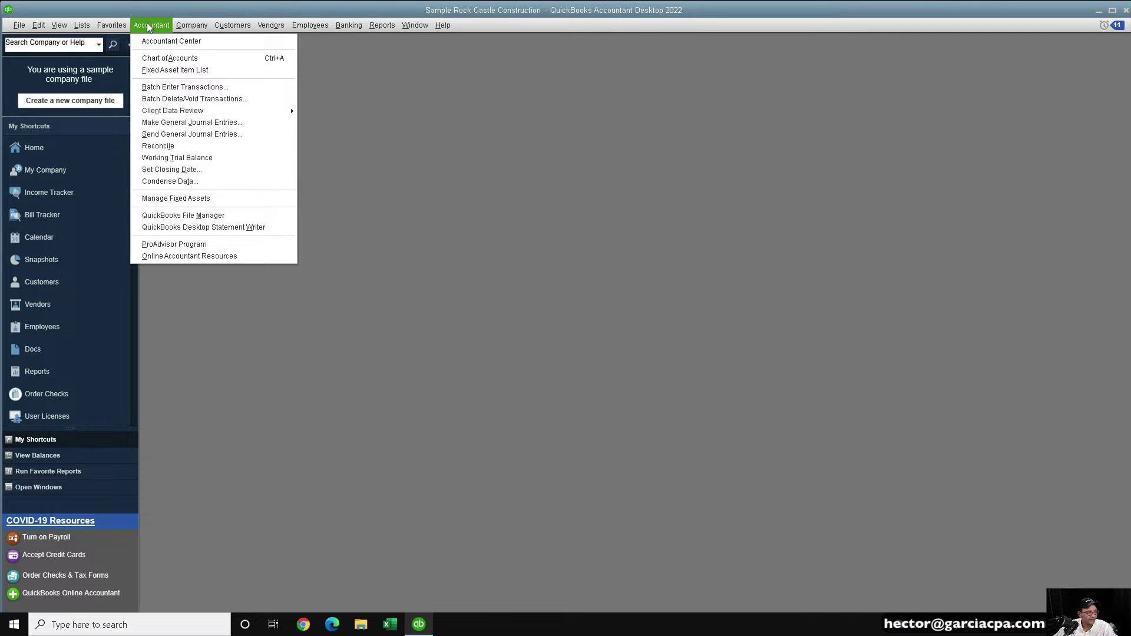
mouse_move(208, 113)
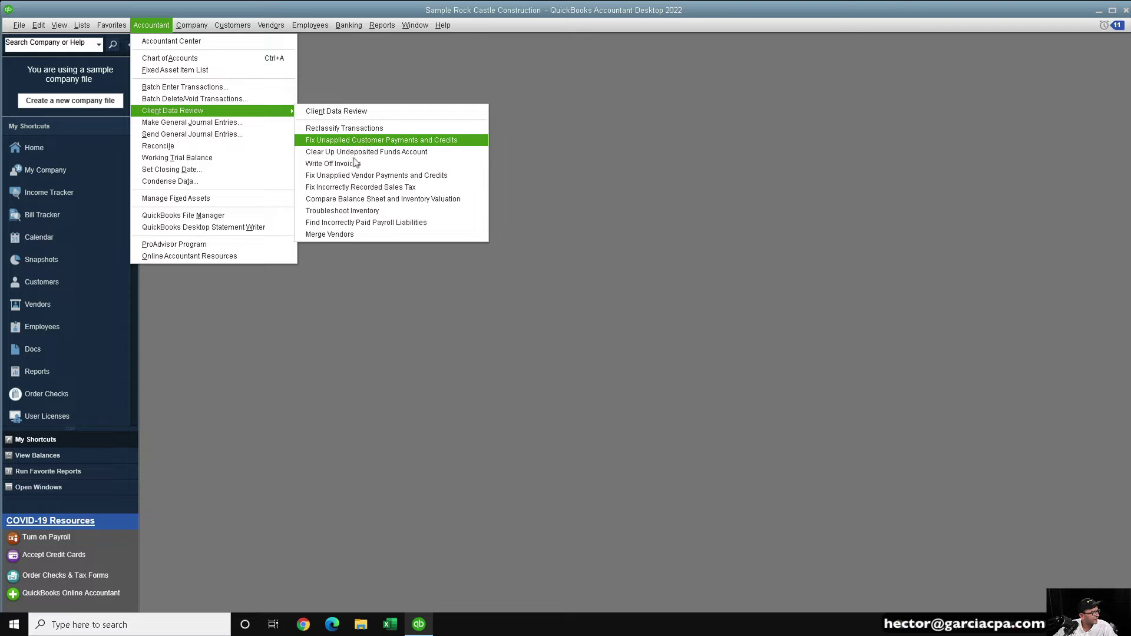
key(f)
key(f)
key(f)
key(f)
key(f)
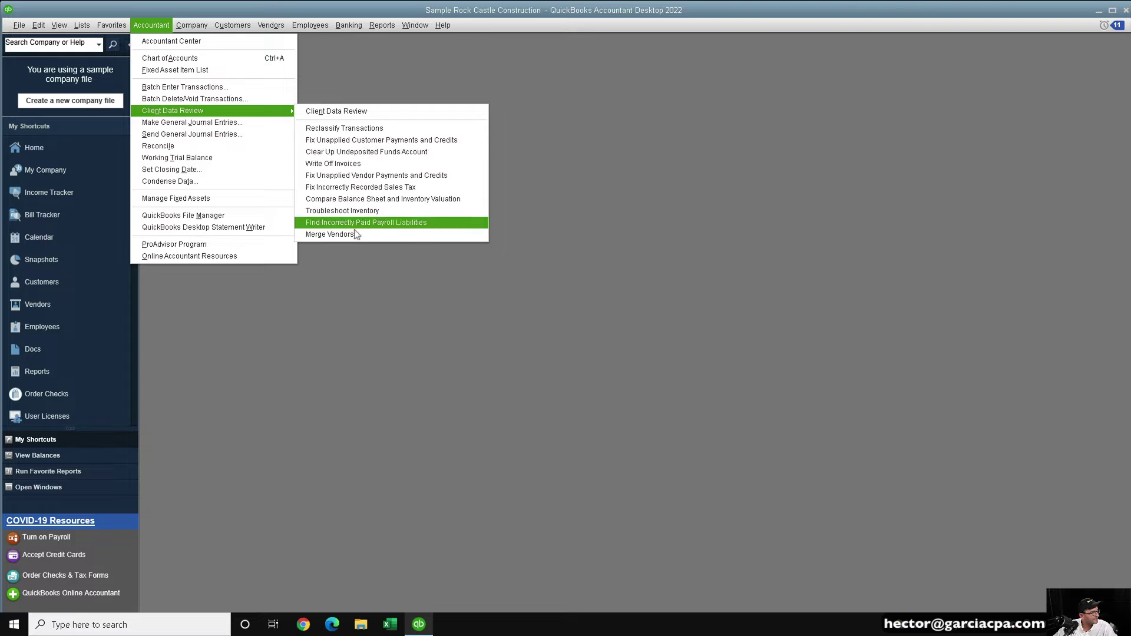
click(347, 116)
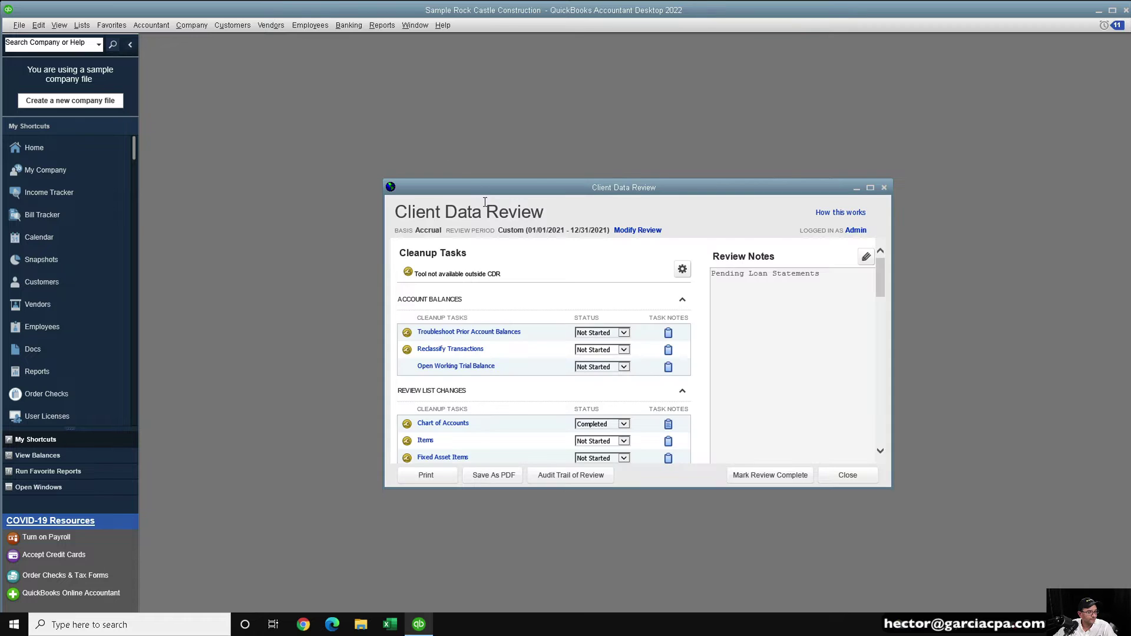
drag(532, 185, 493, 148)
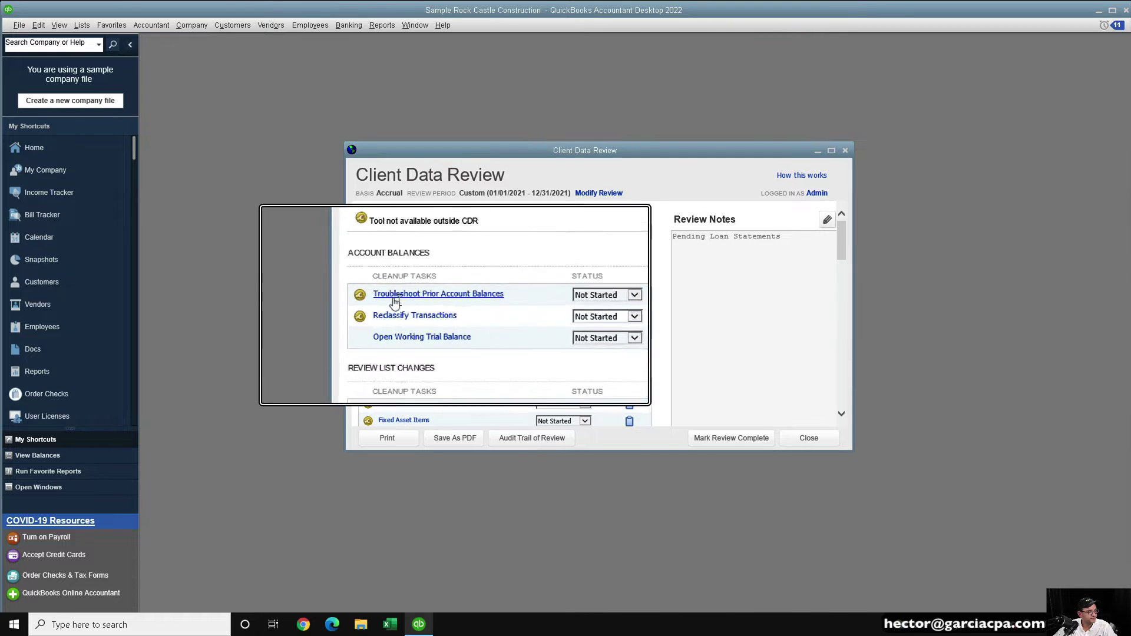
click(151, 24)
mouse_move(259, 112)
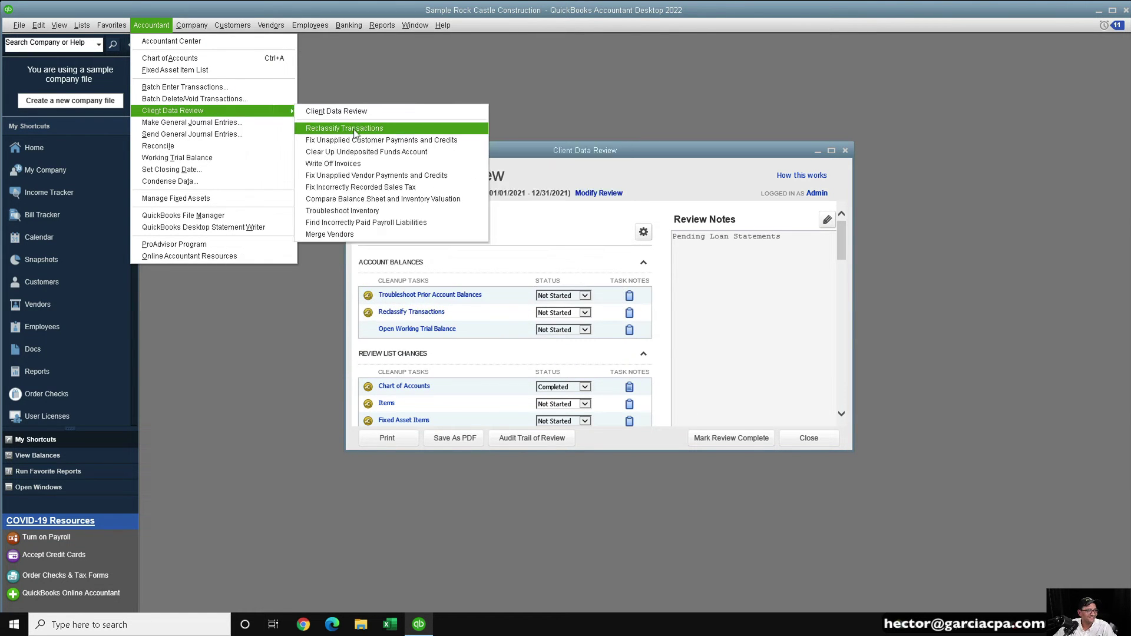
click(568, 154)
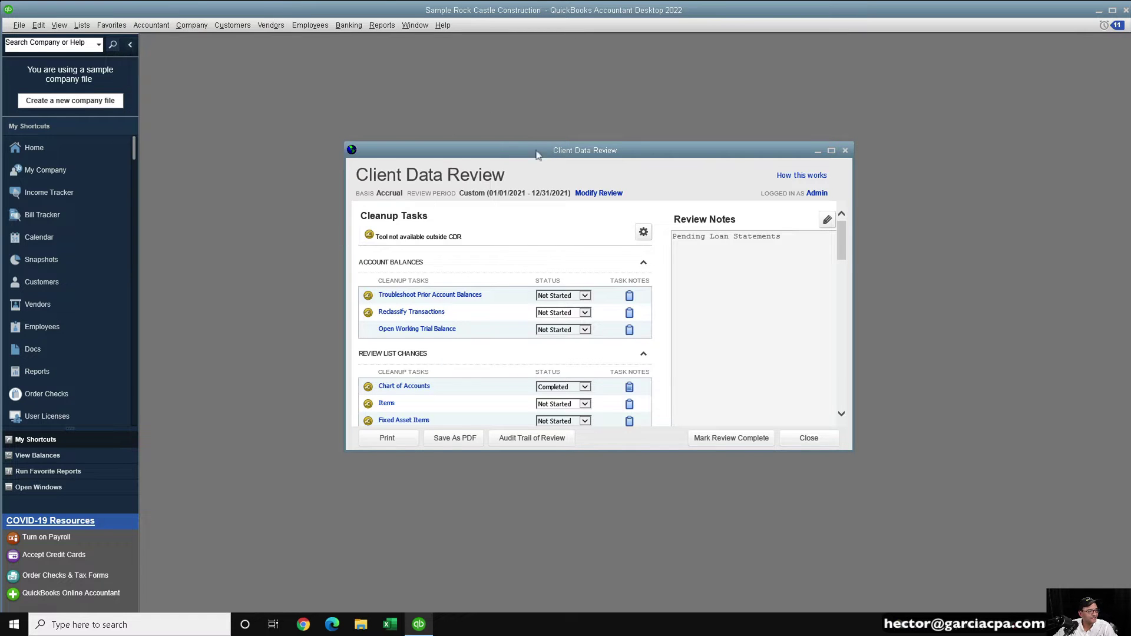
- Open the Troubleshoot Prior Account Balances task, dismiss its introductory message and reposition its window
click(397, 295)
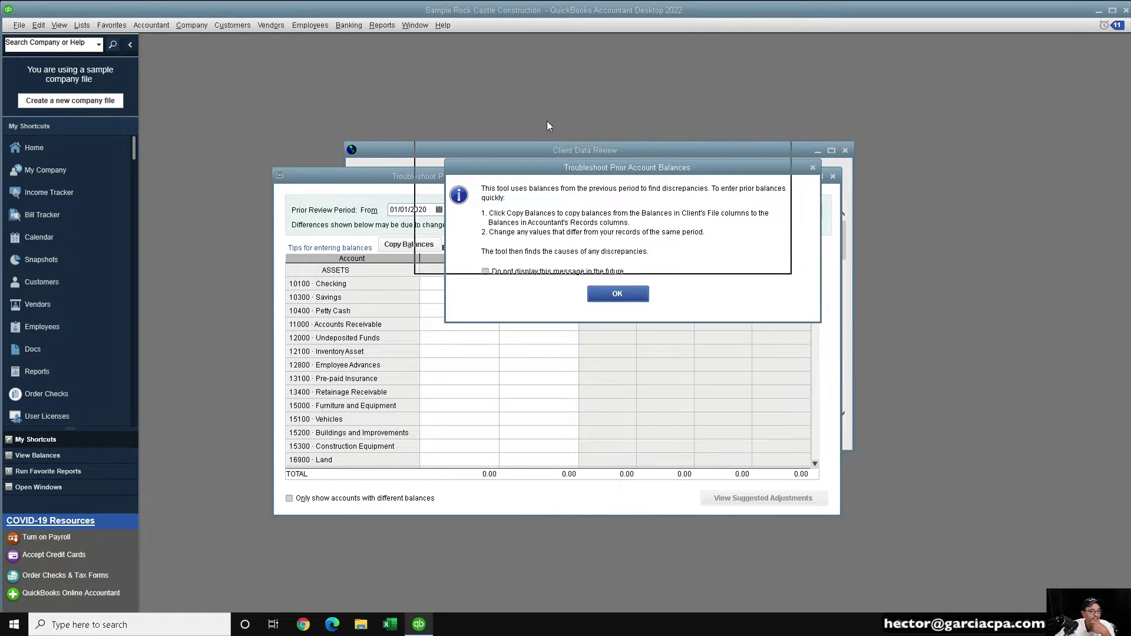
drag(578, 171, 549, 118)
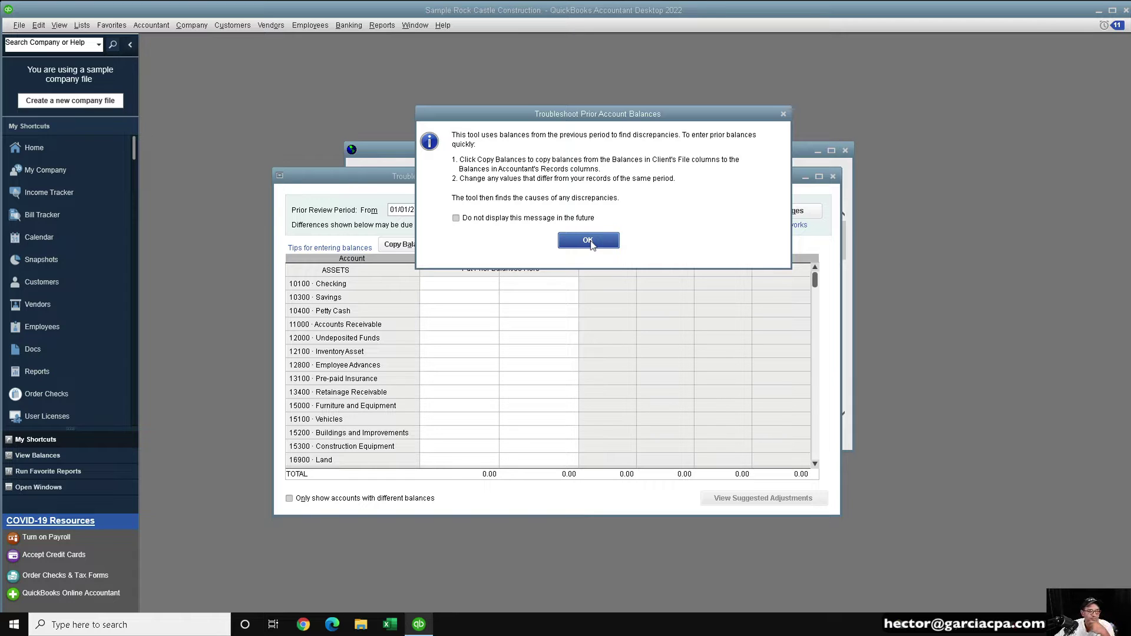
click(587, 240)
drag(530, 177, 469, 110)
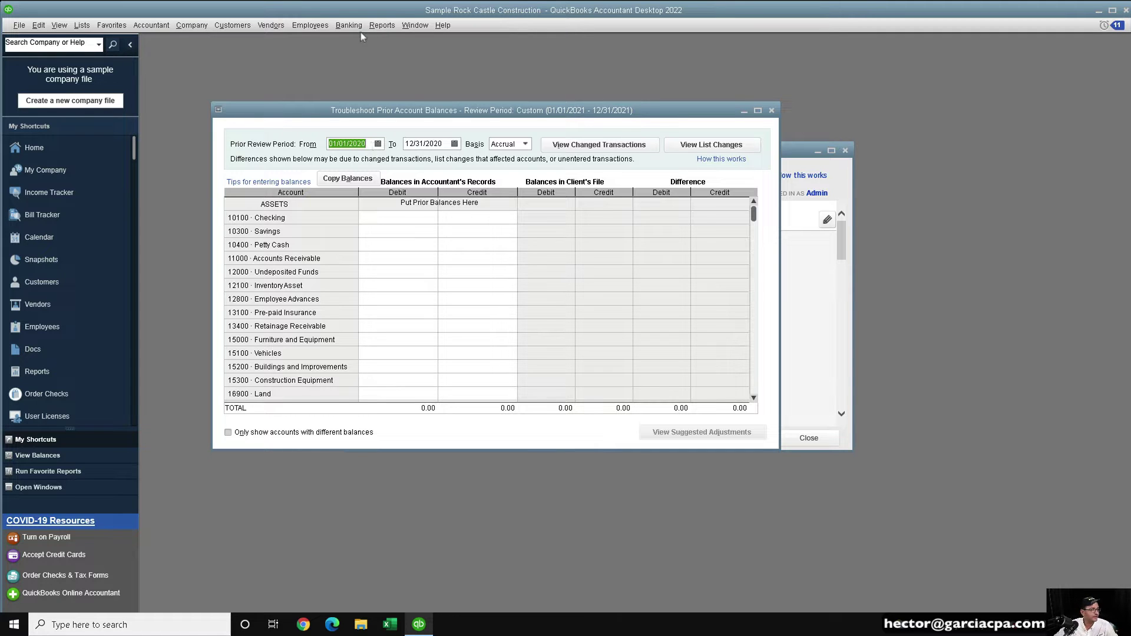
- Run the standard Balance Sheet report as of 12/31/2020 for reference, and close it
click(382, 25)
mouse_move(451, 129)
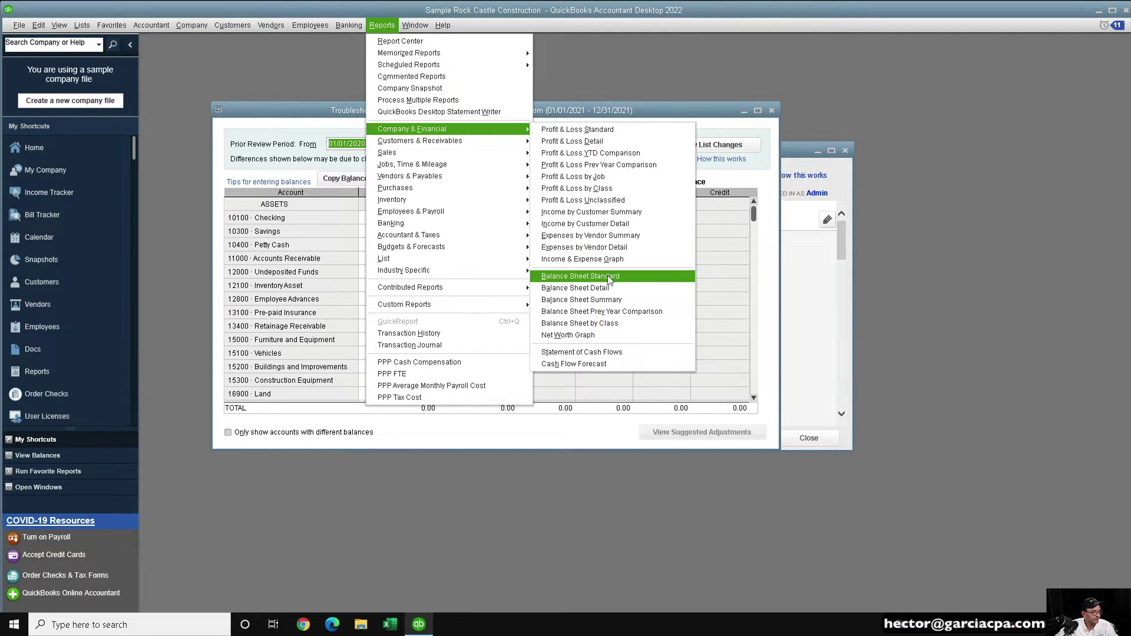
click(584, 276)
click(450, 82)
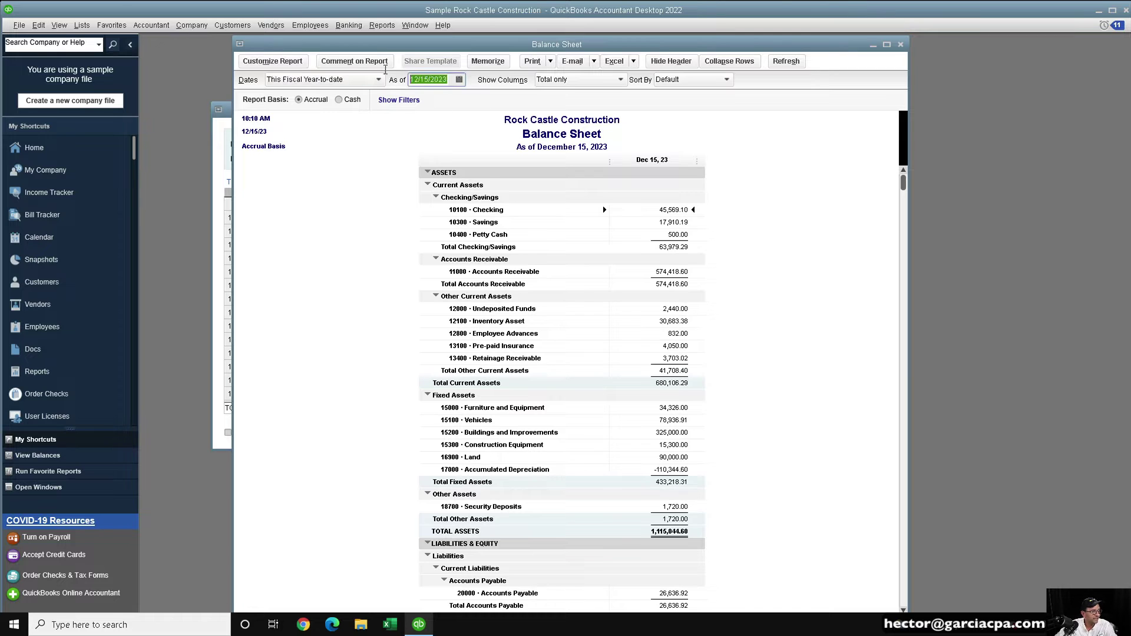
text(123120)
key(Tab)
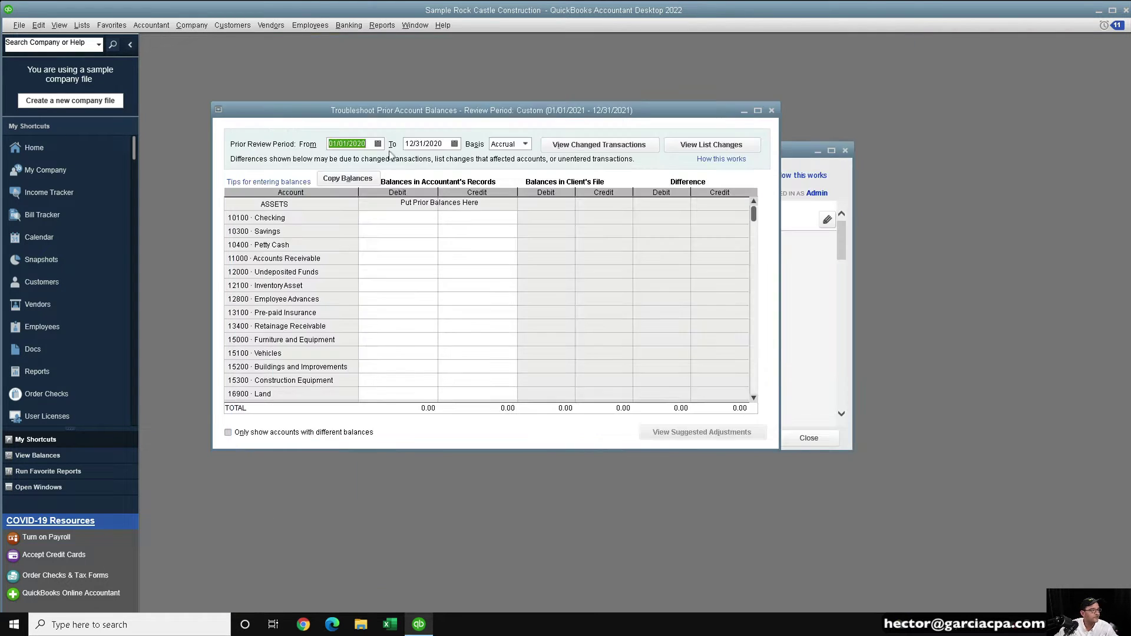
double_click(239, 44)
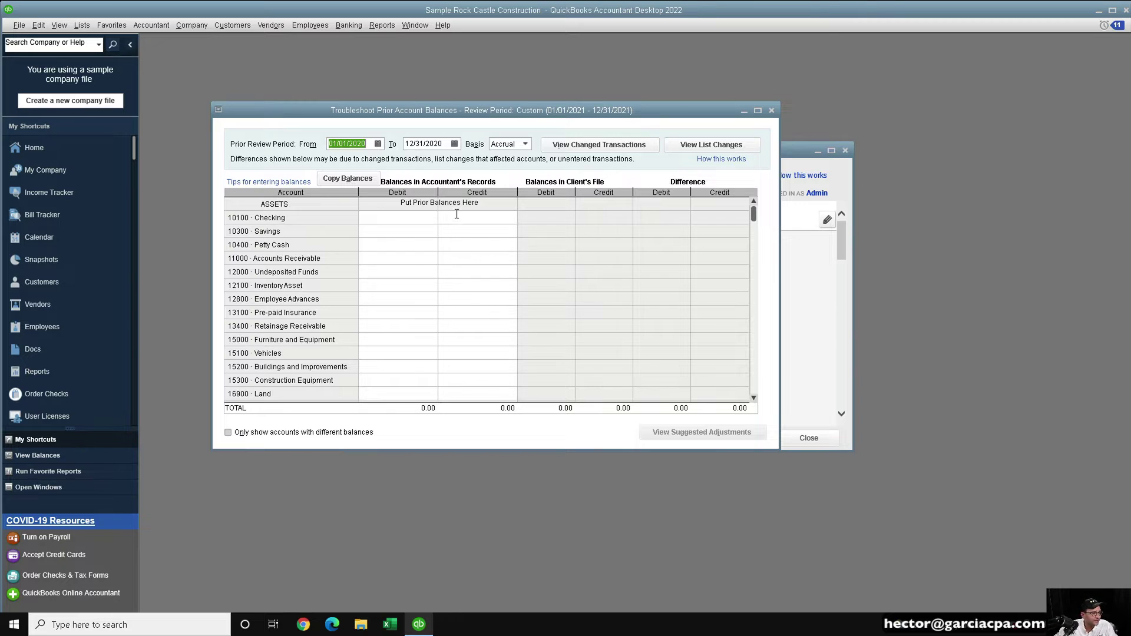
- Enter a debit balance of 50,000 for 10100 Checking in the accountant's records
click(487, 219)
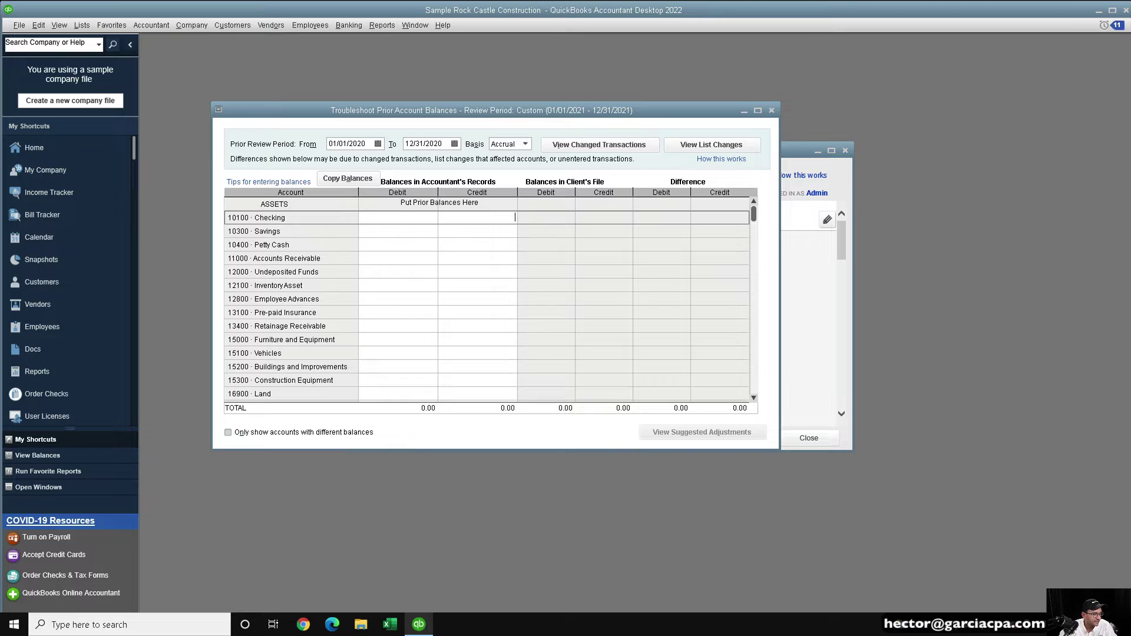
text(5000)
key(BackSpace)
key(BackSpace)
key(BackSpace)
key(BackSpace)
text(50000)
key(Tab)
- Enter accountant's debit balances of 150,000 for Inventory Asset and 5,000 for Employee Advances
click(394, 284)
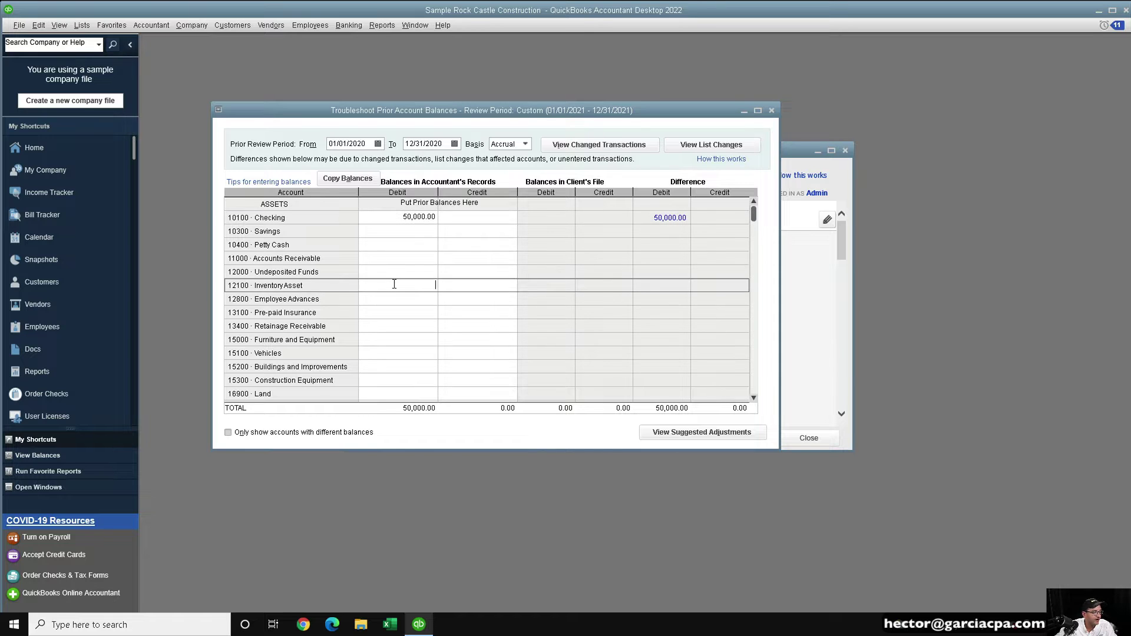
text(150000)
click(390, 307)
click(398, 301)
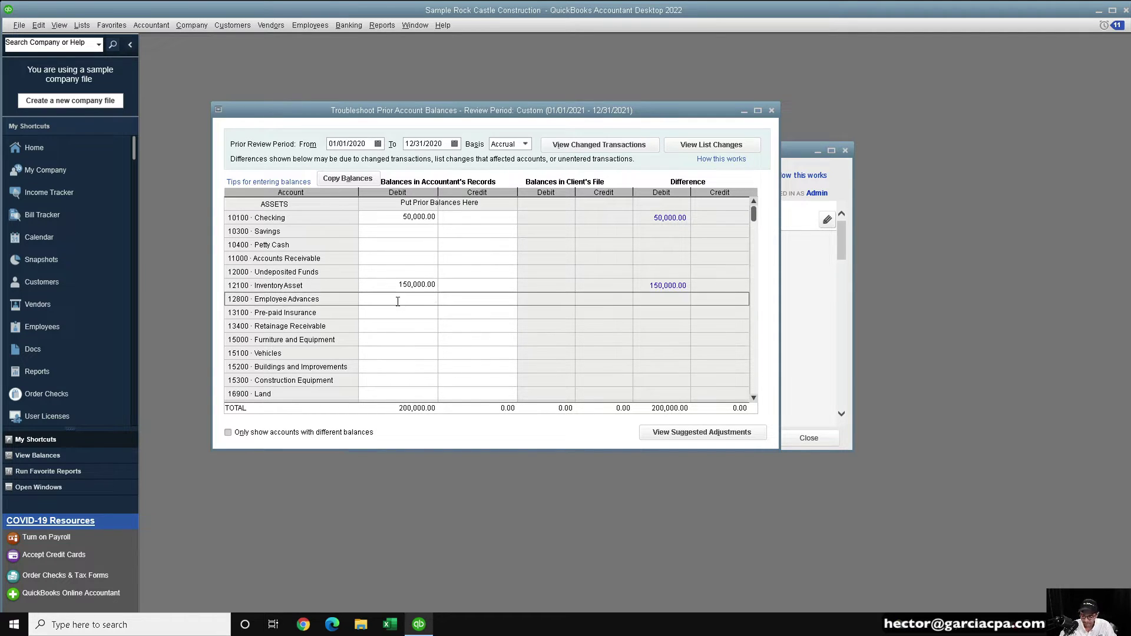
text(5000)
- Enter accountant's debit balances of 2,500 for Retainage Receivable and 150,000 for Land
click(395, 325)
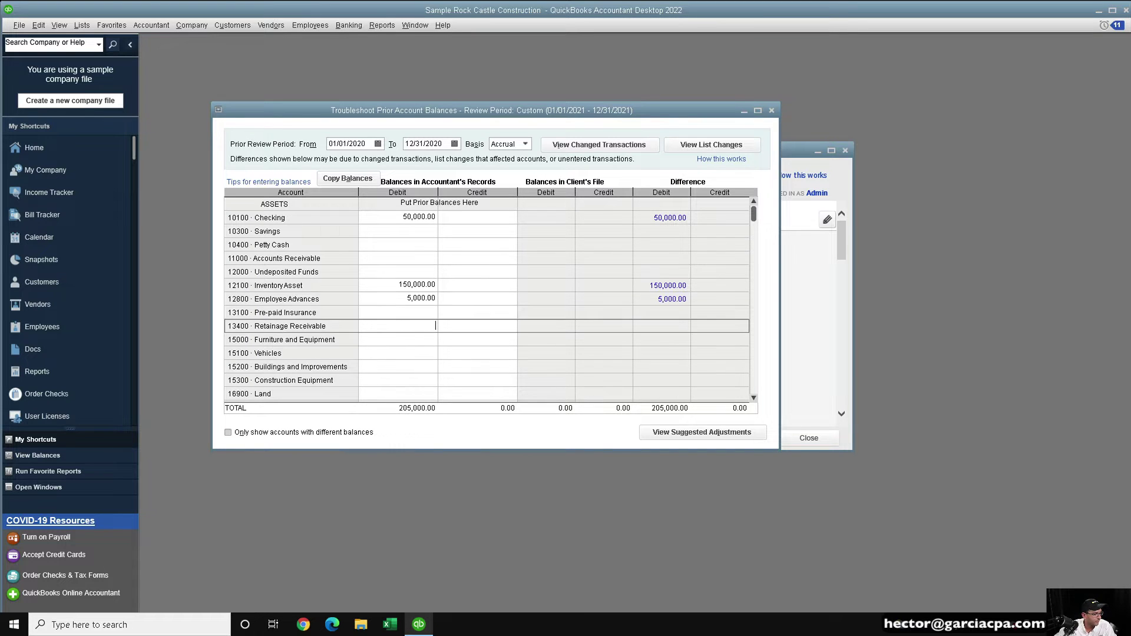
text(2500)
click(418, 394)
text(150,000)
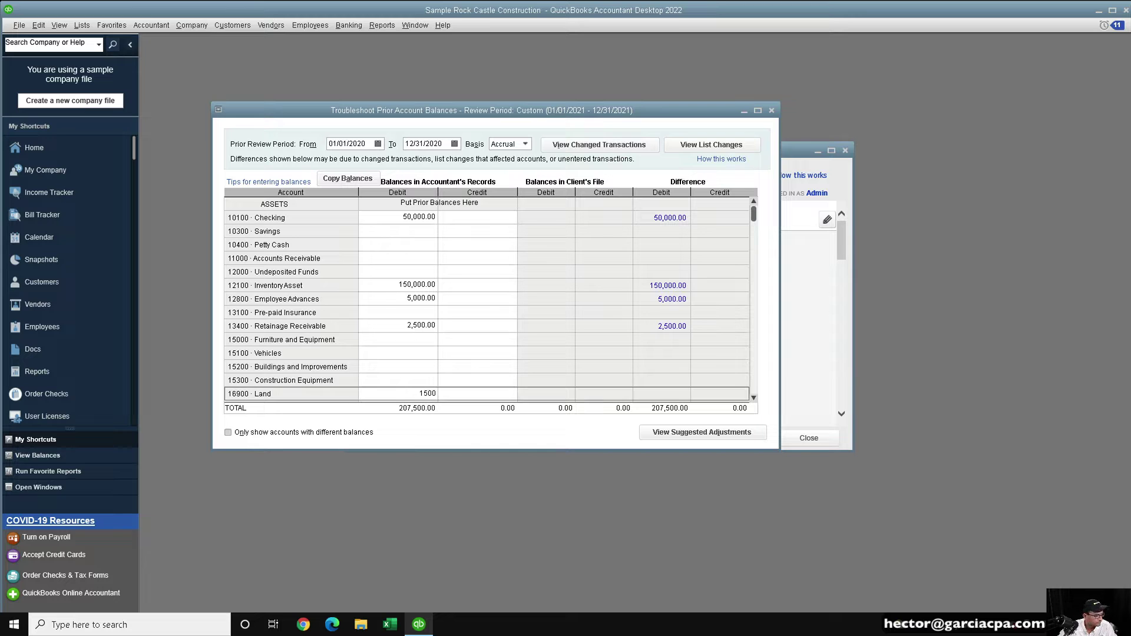
key(Tab)
- Enter accountant's credit balances of 68,000 for Accounts Payable and 35,000 for QuickBooks Credit Card
scroll(467, 312, down, 1)
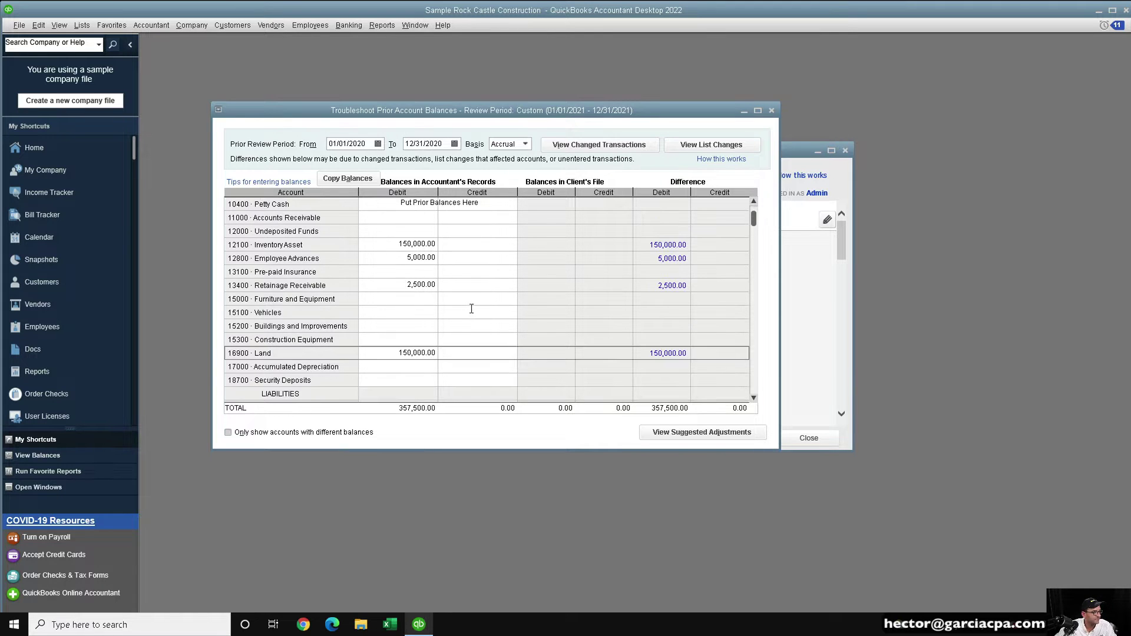
scroll(469, 311, down, 2)
click(462, 326)
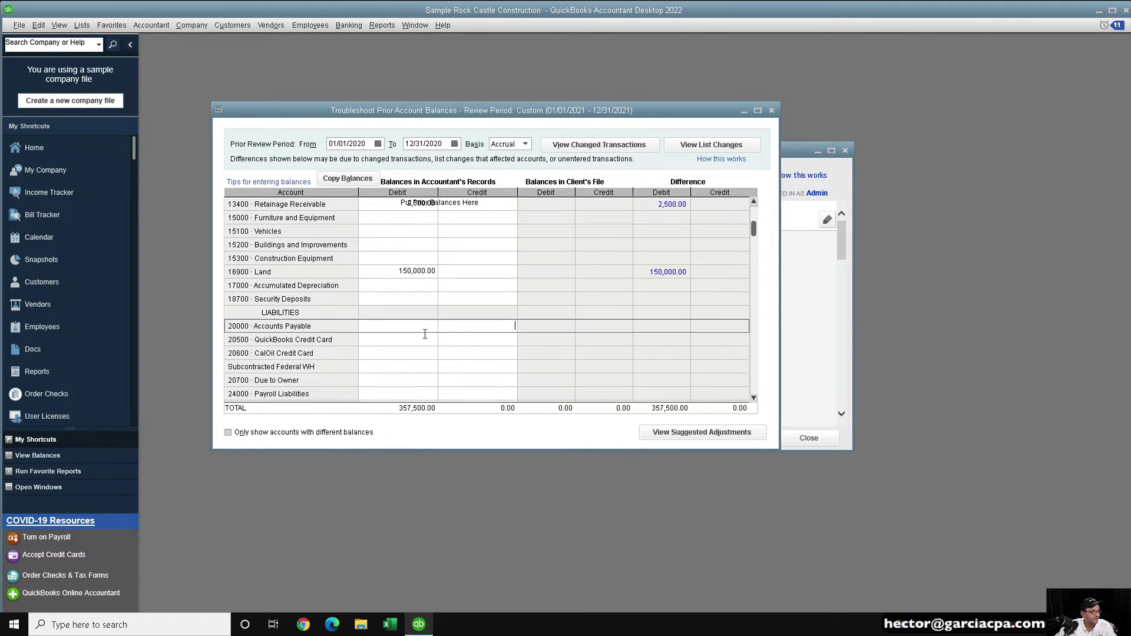
text(68000)
click(475, 341)
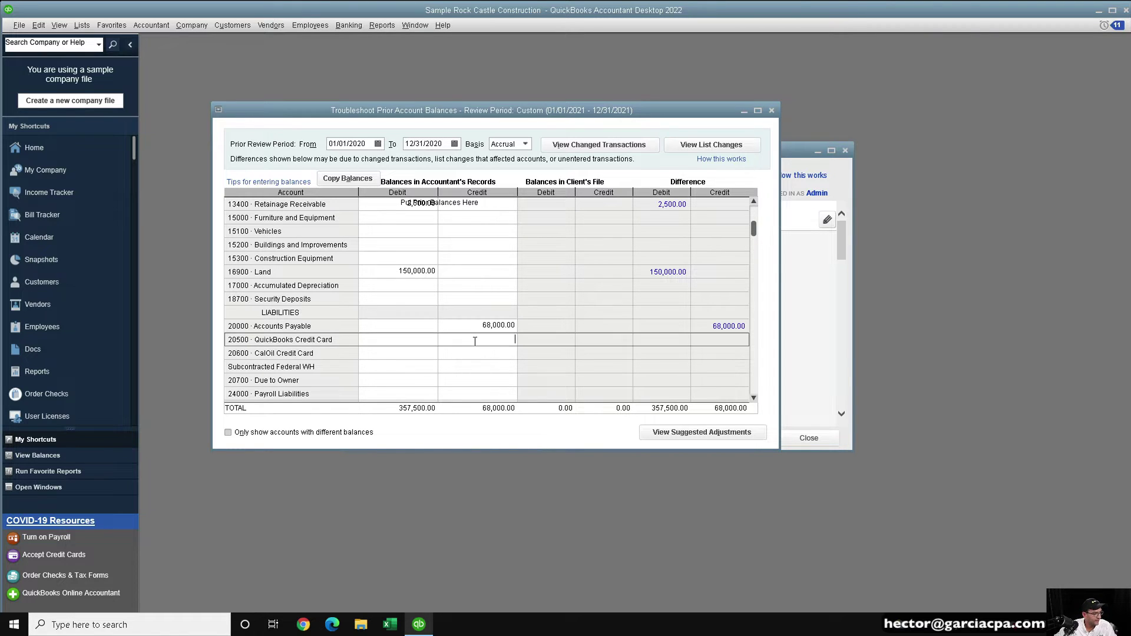
text(35,000)
key(Tab)
- Enter an accountant's credit balance of 1,500 for 20700 Due to Owner
scroll(502, 328, down, 1)
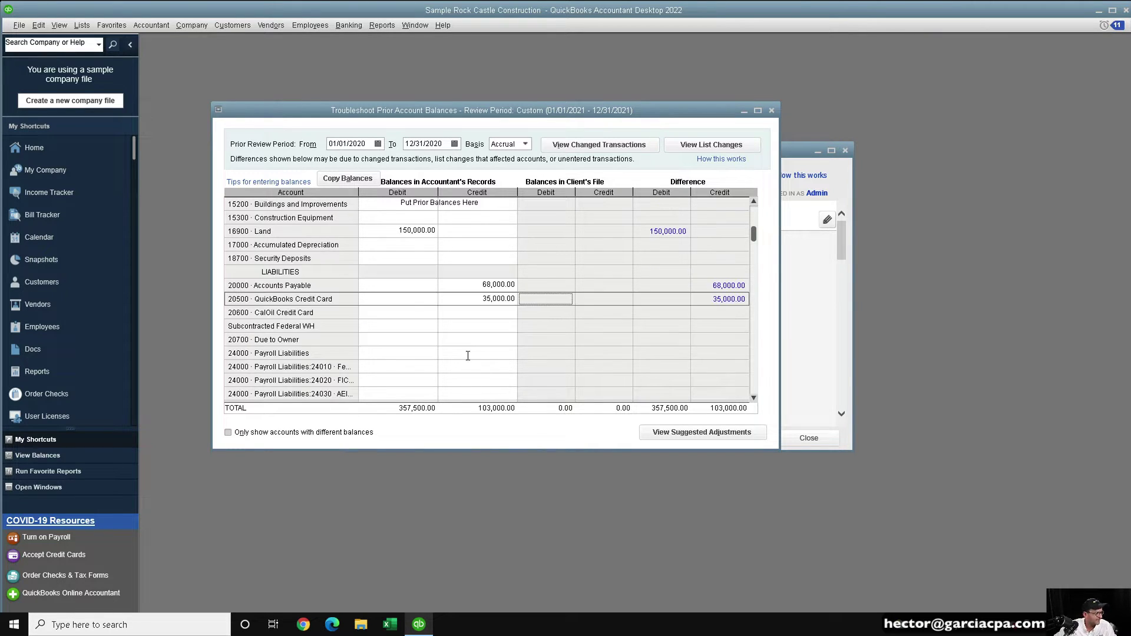
click(498, 340)
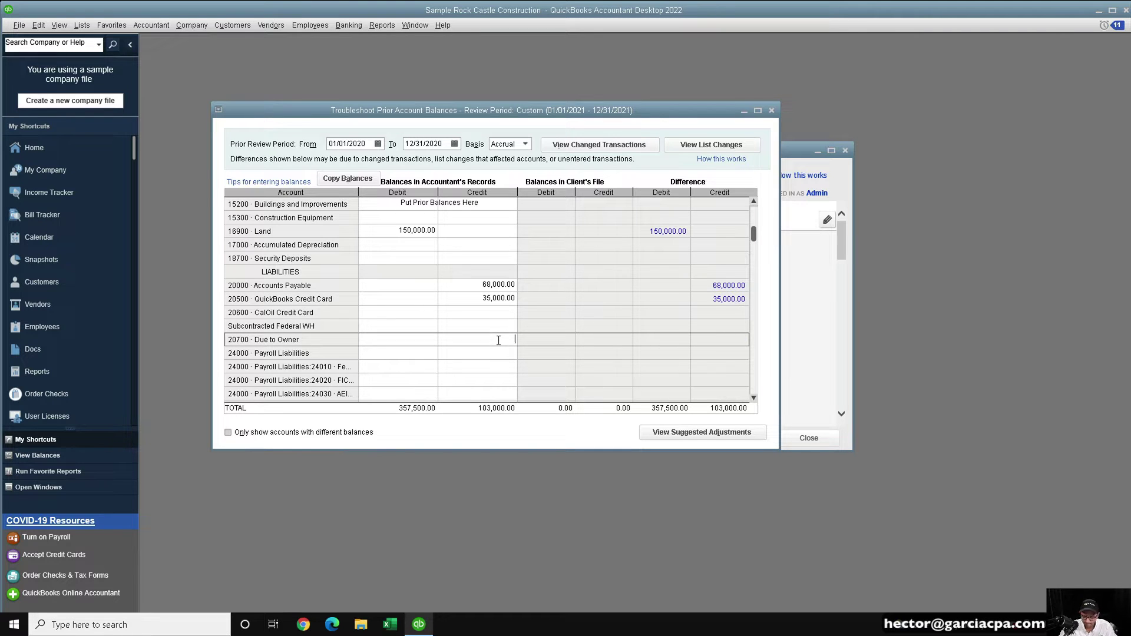
text(1500)
key(Tab)
- Look through the remaining liability, equity, income and expense accounts in the prior balances list
scroll(495, 336, down, 2)
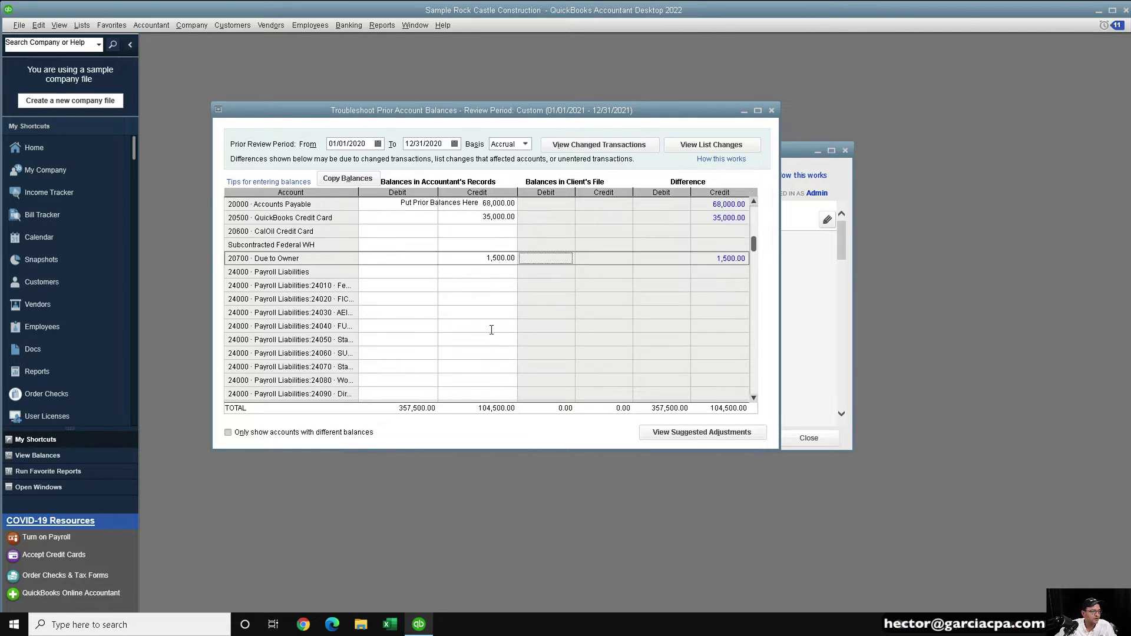
scroll(492, 330, down, 1)
scroll(494, 328, up, 3)
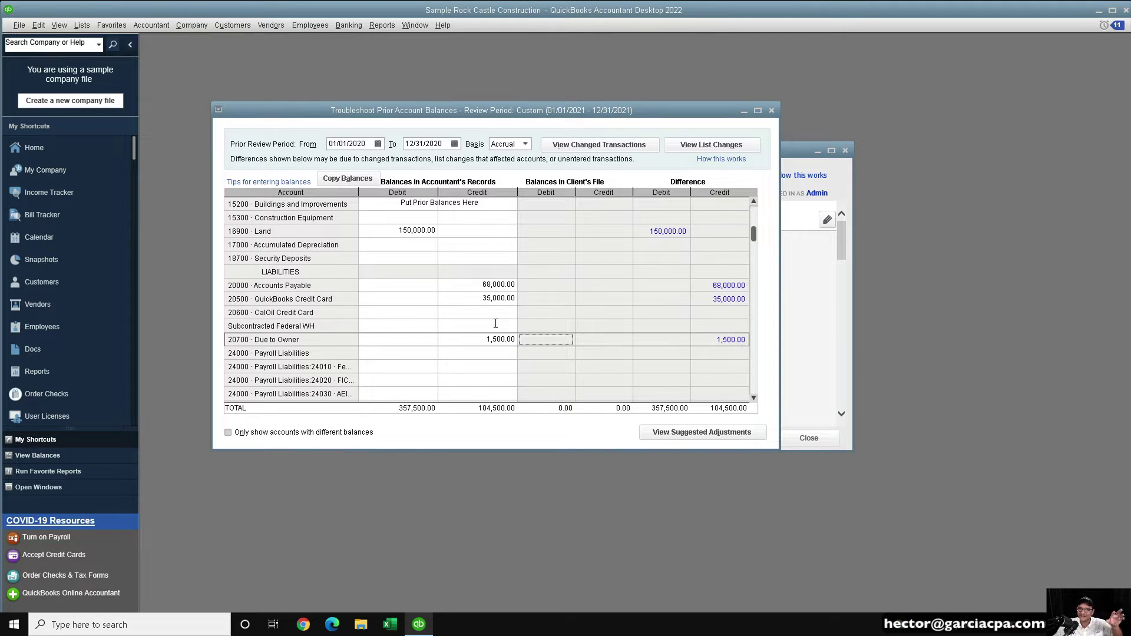
scroll(495, 324, down, 2)
scroll(495, 324, down, 15)
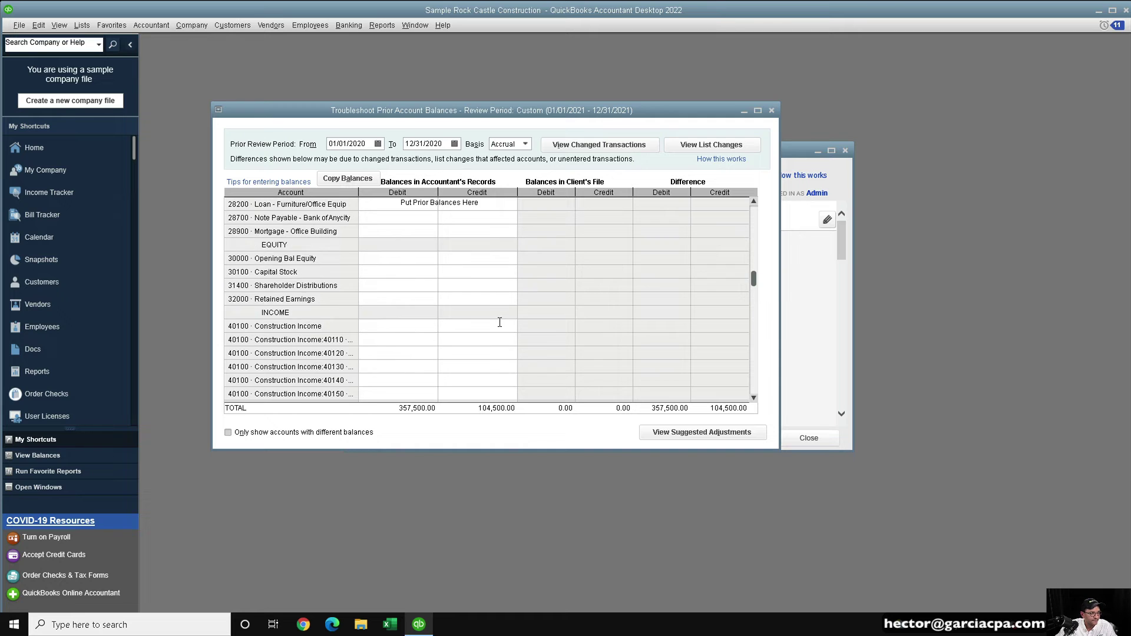
scroll(500, 322, down, 6)
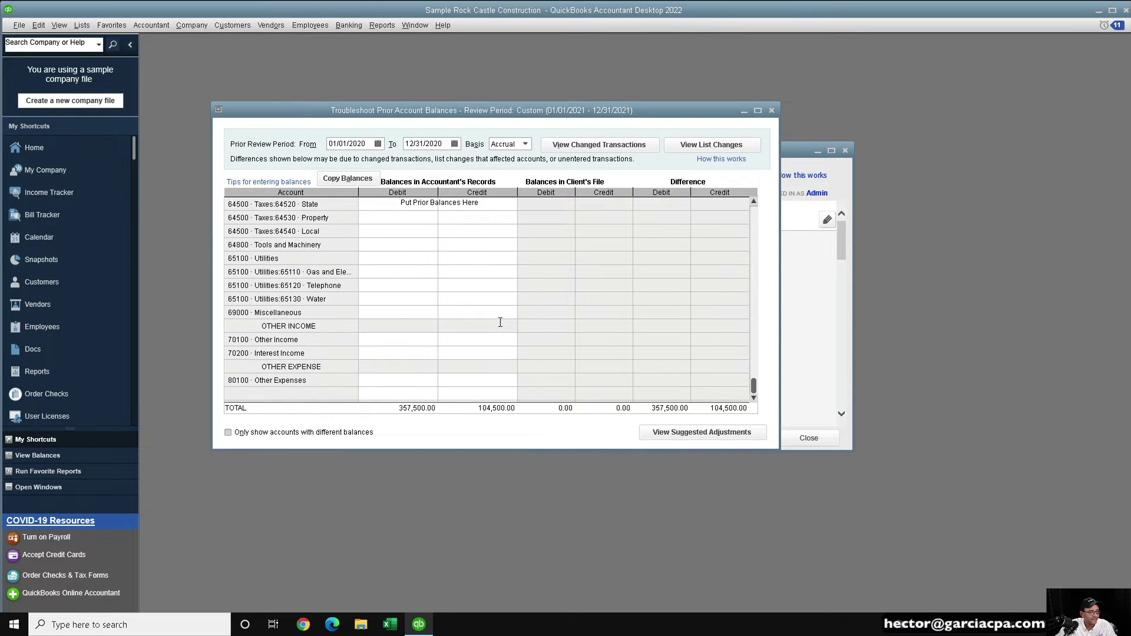
scroll(480, 303, up, 20)
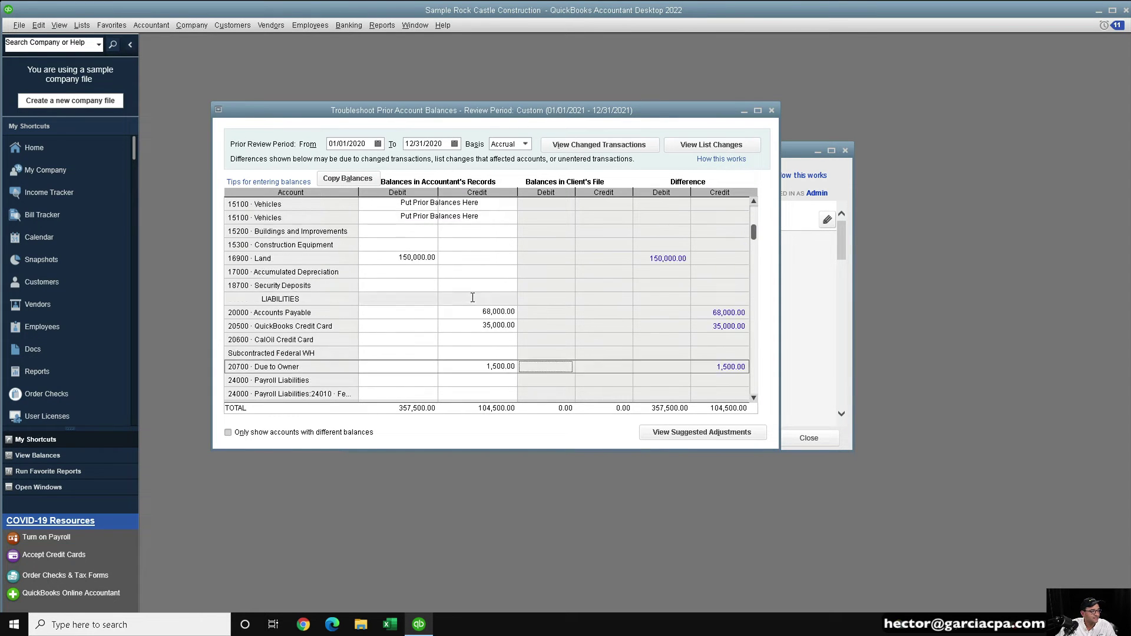
- Open the suggested adjusting journal entry, reposition its window, and add a line for 32000 Retained Earnings
click(700, 432)
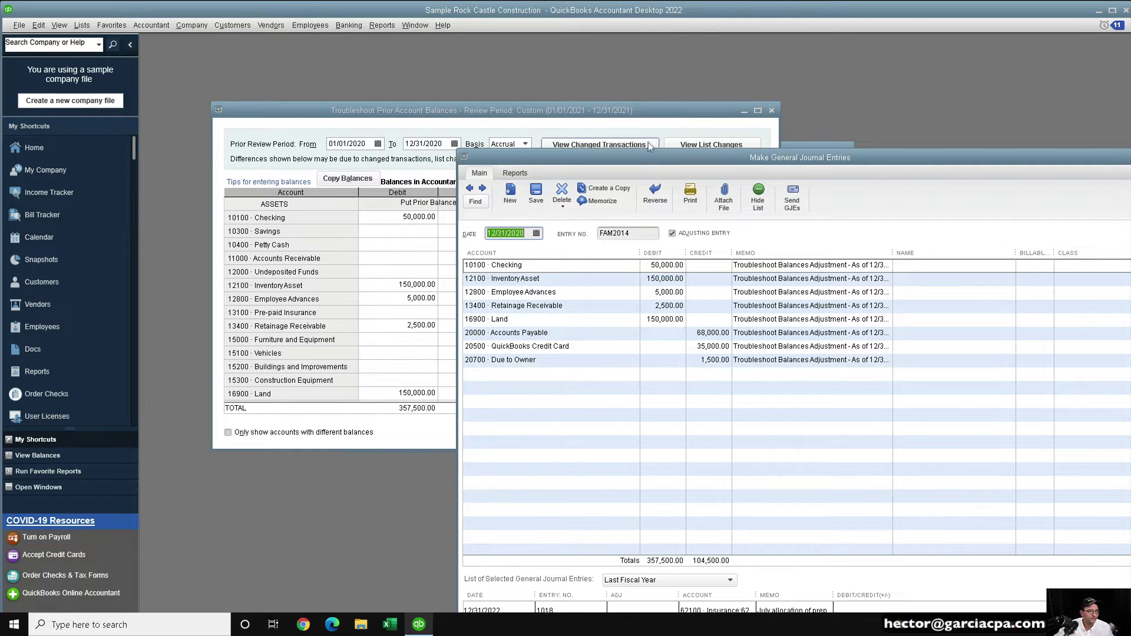
drag(614, 151, 509, 71)
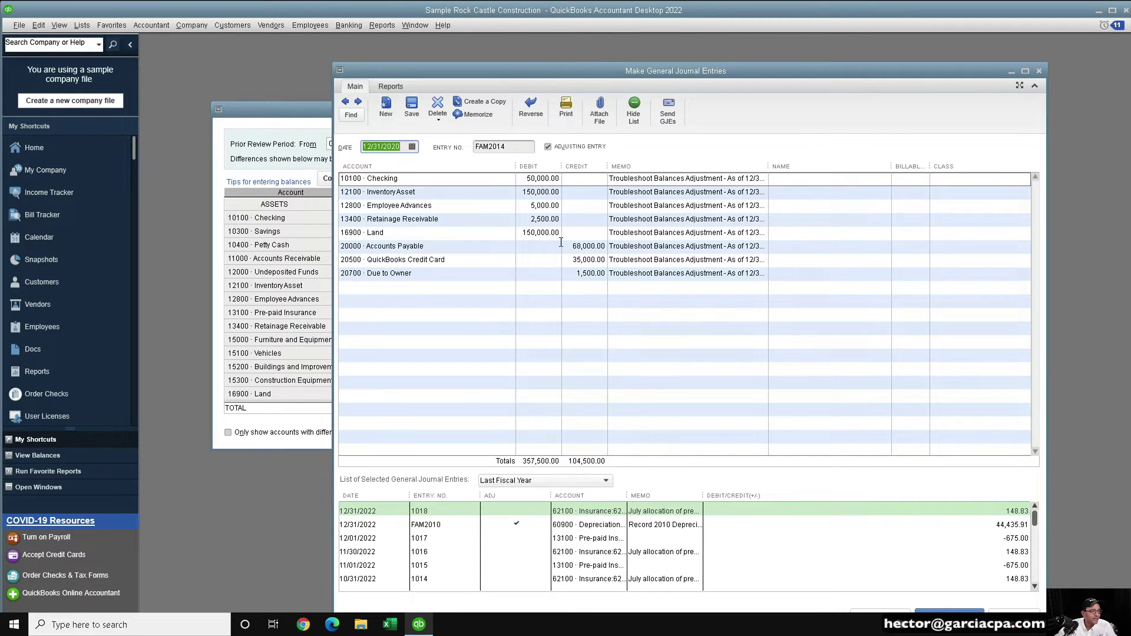
click(393, 289)
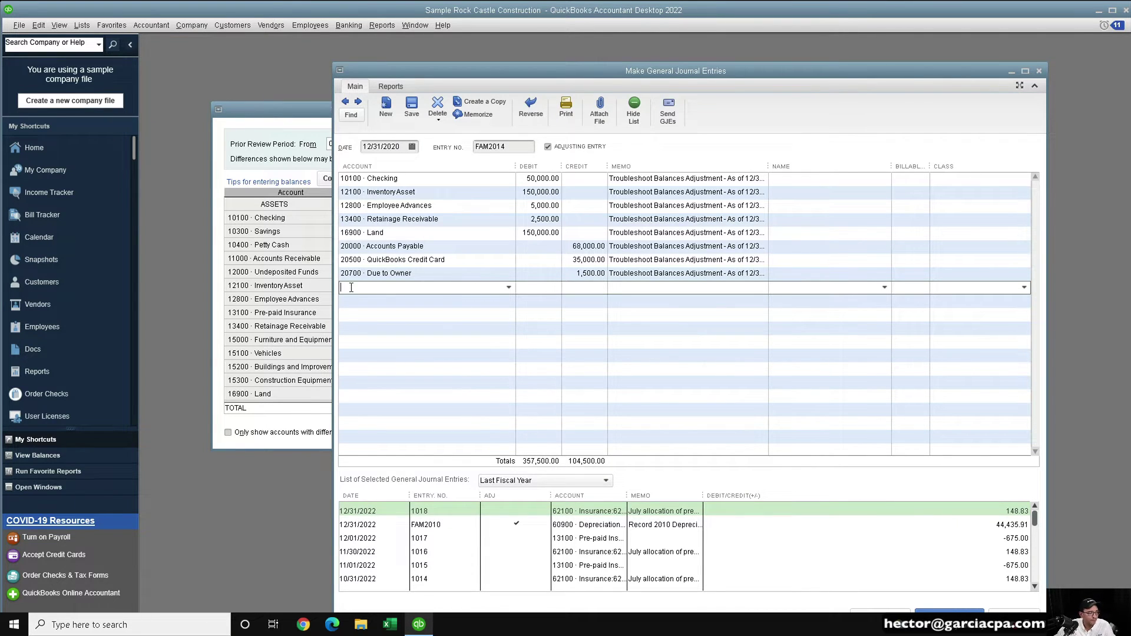
text(Ret)
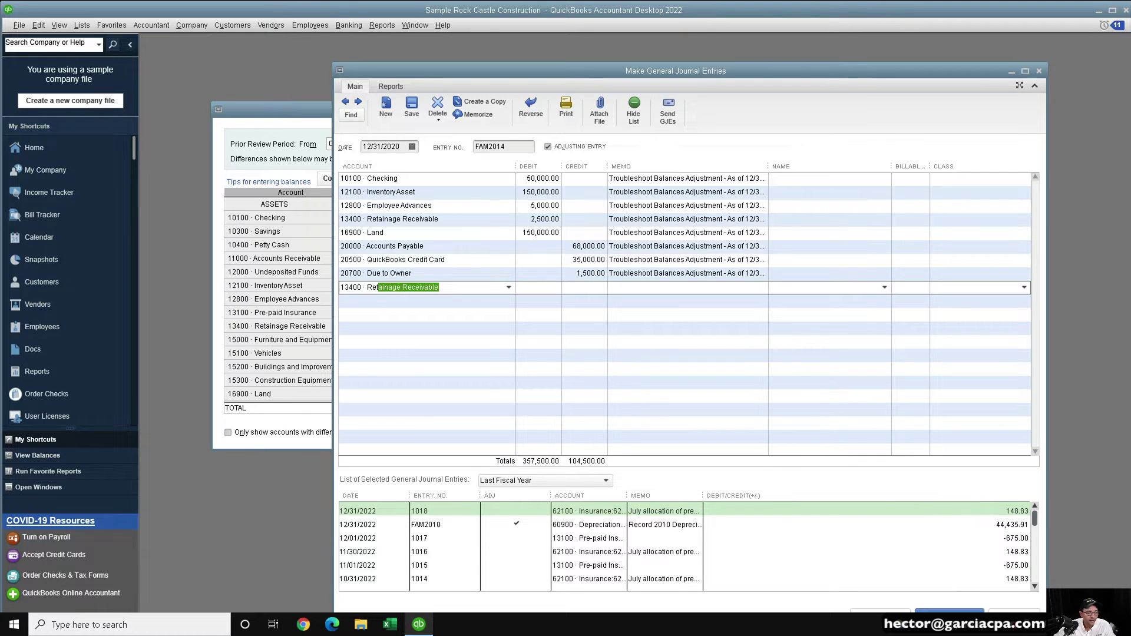
text(ained Earnings)
key(Tab)
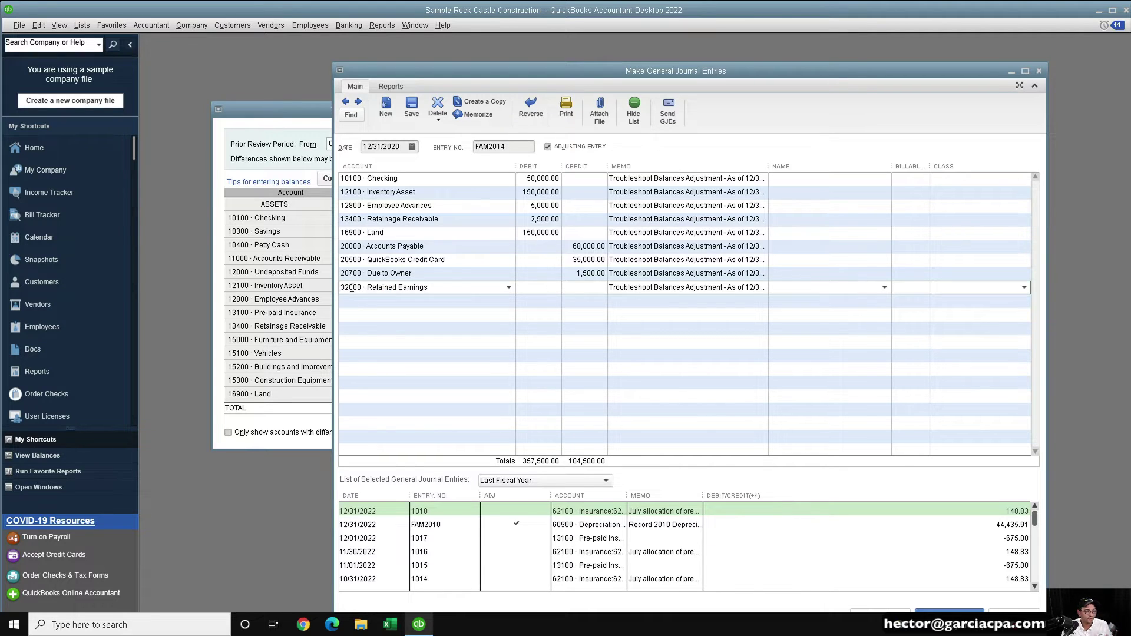
- Credit Retained Earnings with 357,500 minus 104,500, try to save the journal entry, and dismiss the warning
click(599, 292)
text(357500)
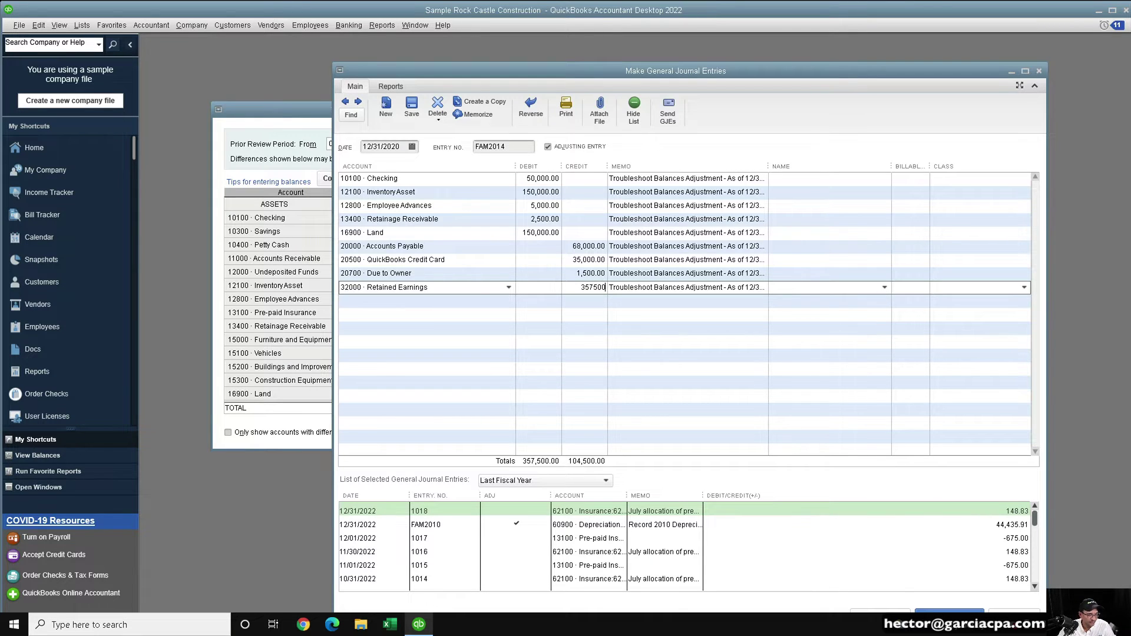
text(-104500)
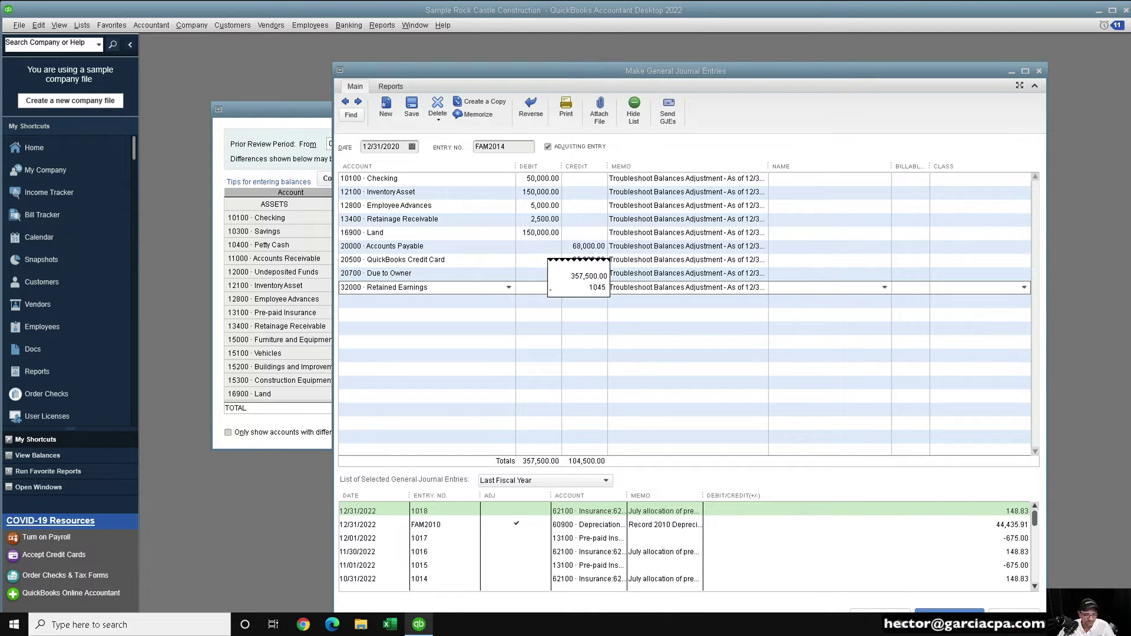
key(Tab)
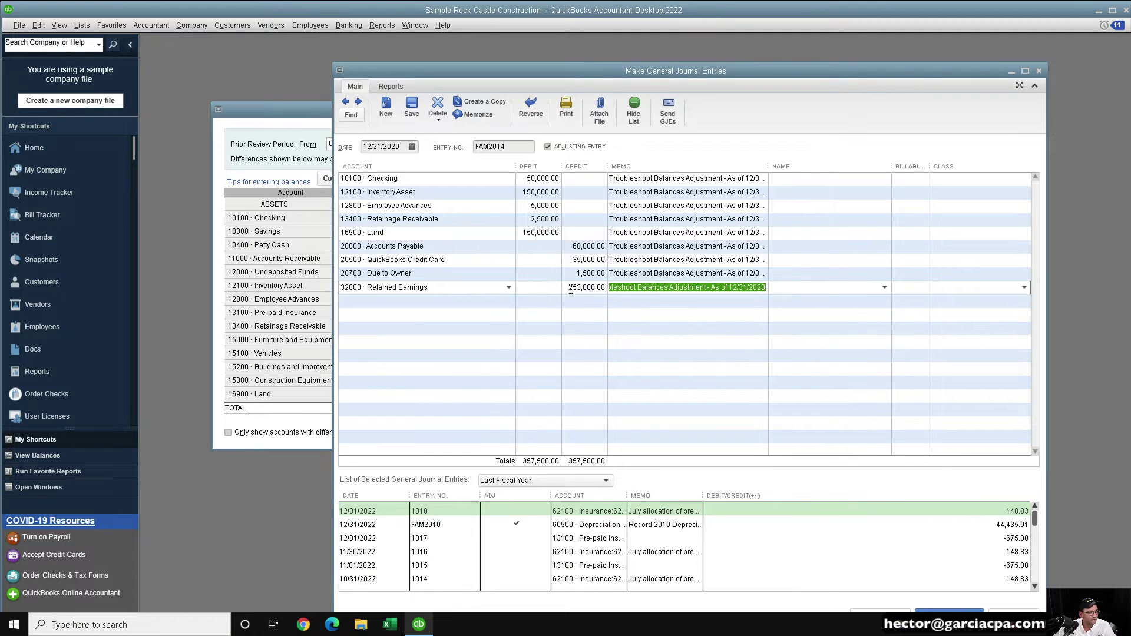
click(572, 289)
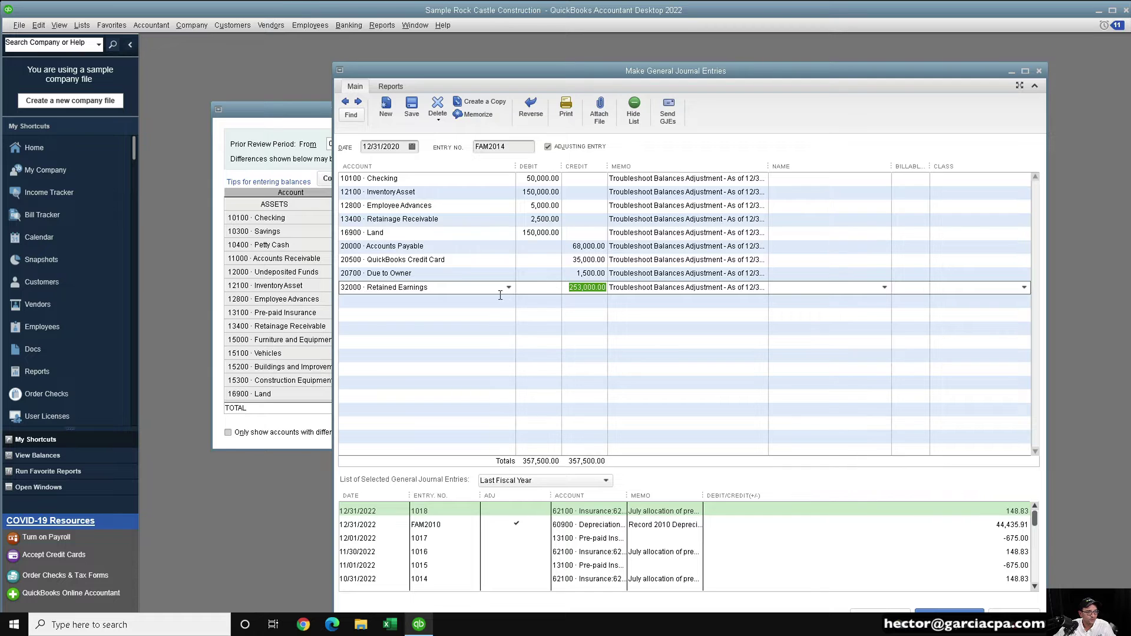
click(413, 107)
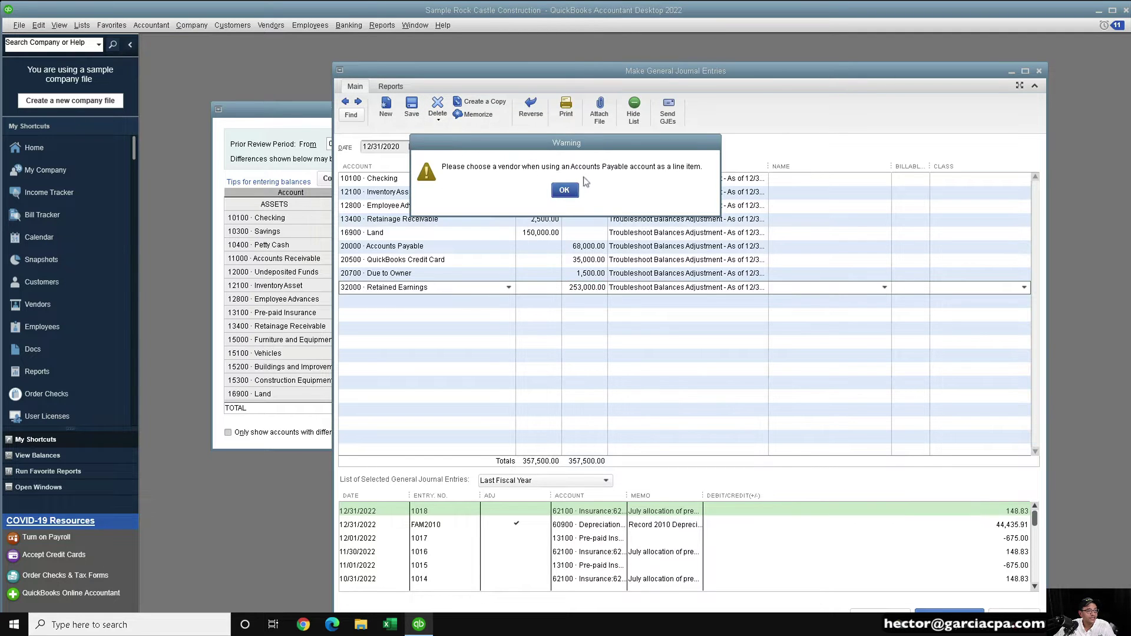
click(564, 190)
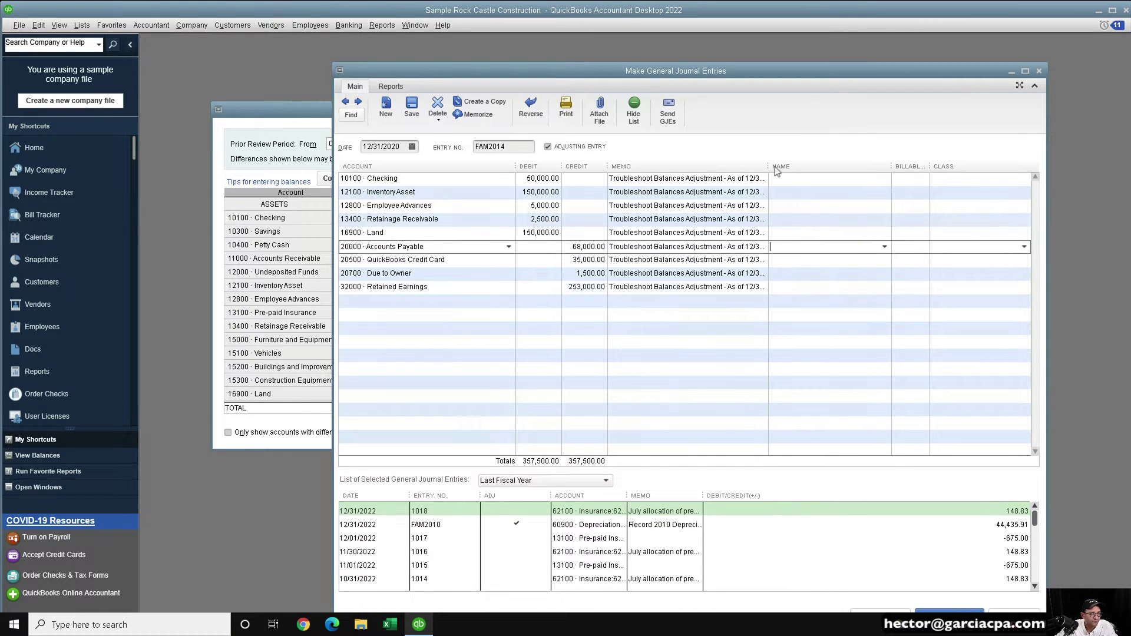
- Widen the memo column, and quick-add "2020 AP Balance" as the name on the Accounts Payable line
drag(768, 166, 801, 166)
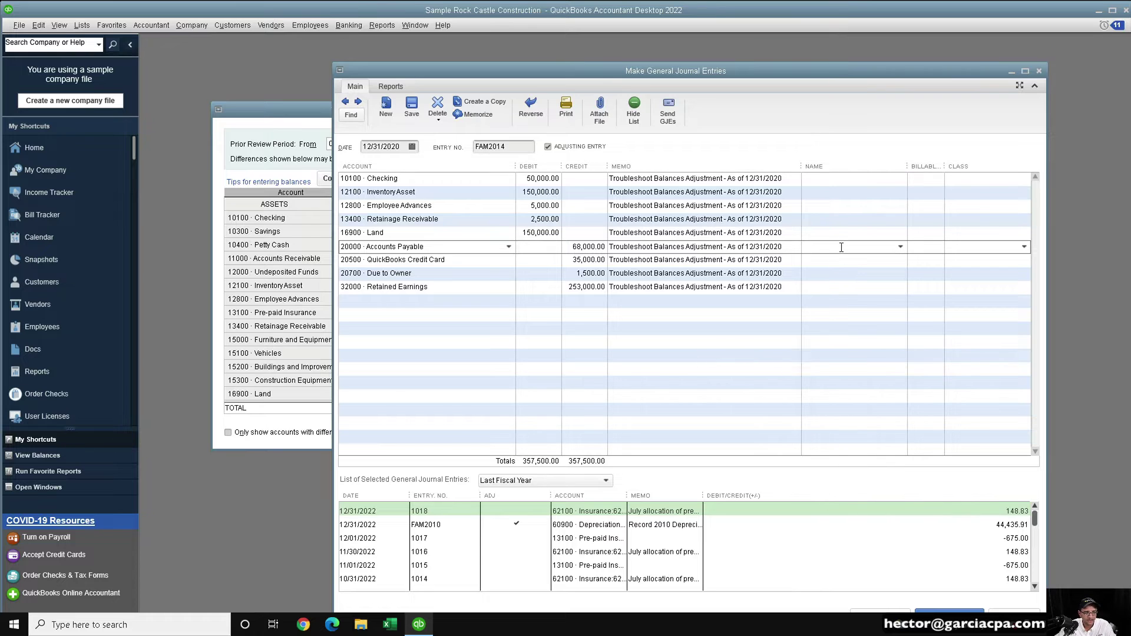
text(2020 )
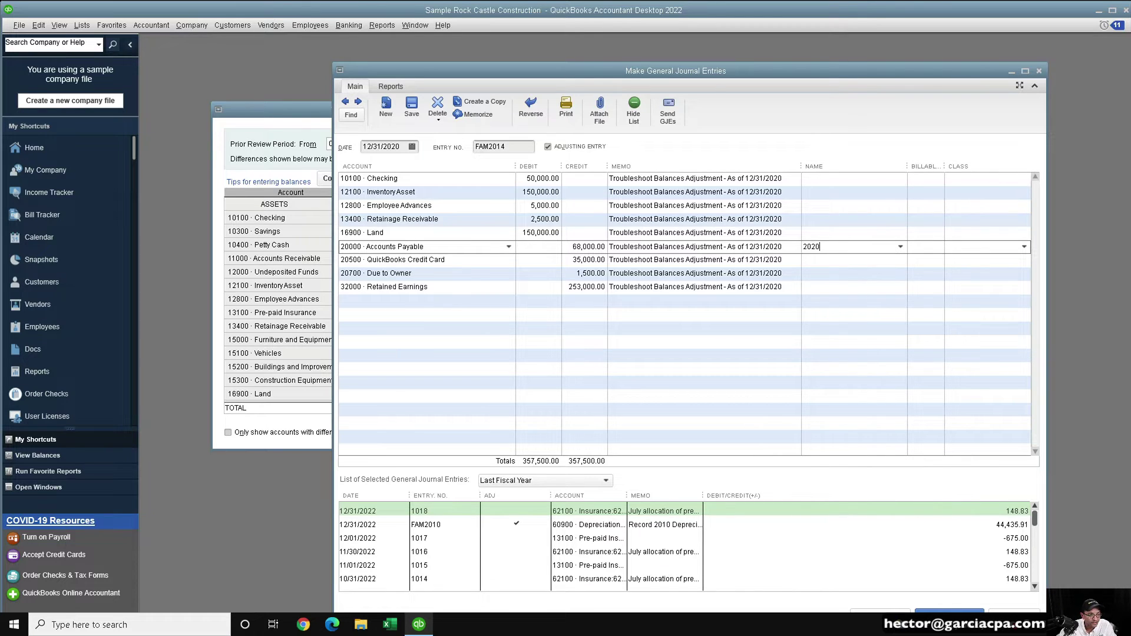
text(AP Bla)
key(BackSpace)
key(BackSpace)
text(alance)
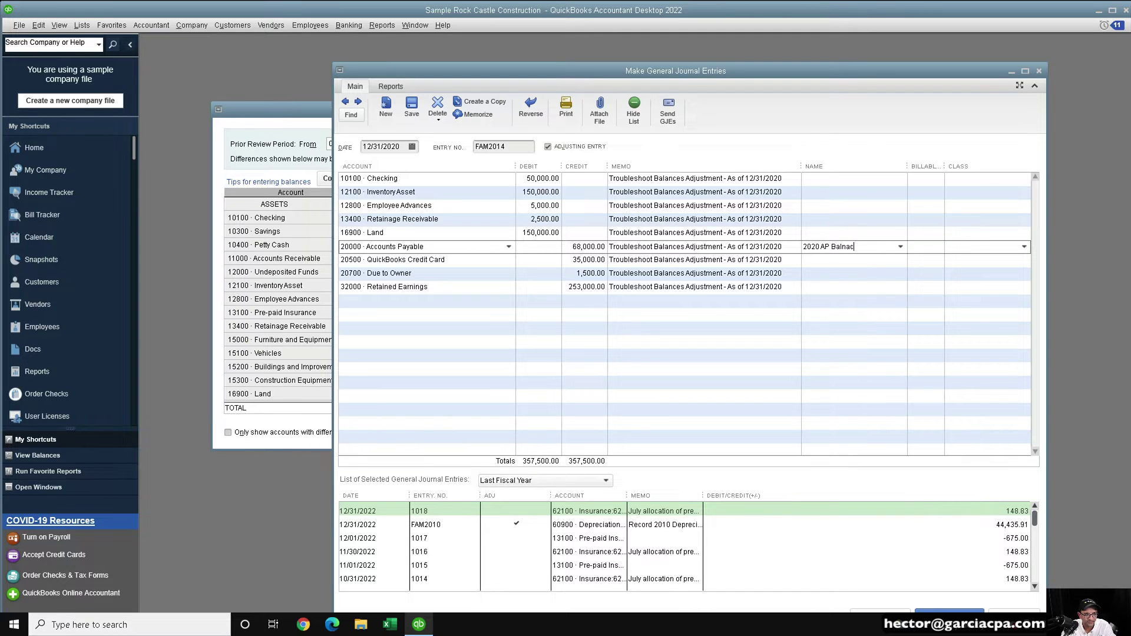
key(BackSpace)
key(BackSpace)
key(BackSpace)
key(BackSpace)
text(ance)
key(Tab)
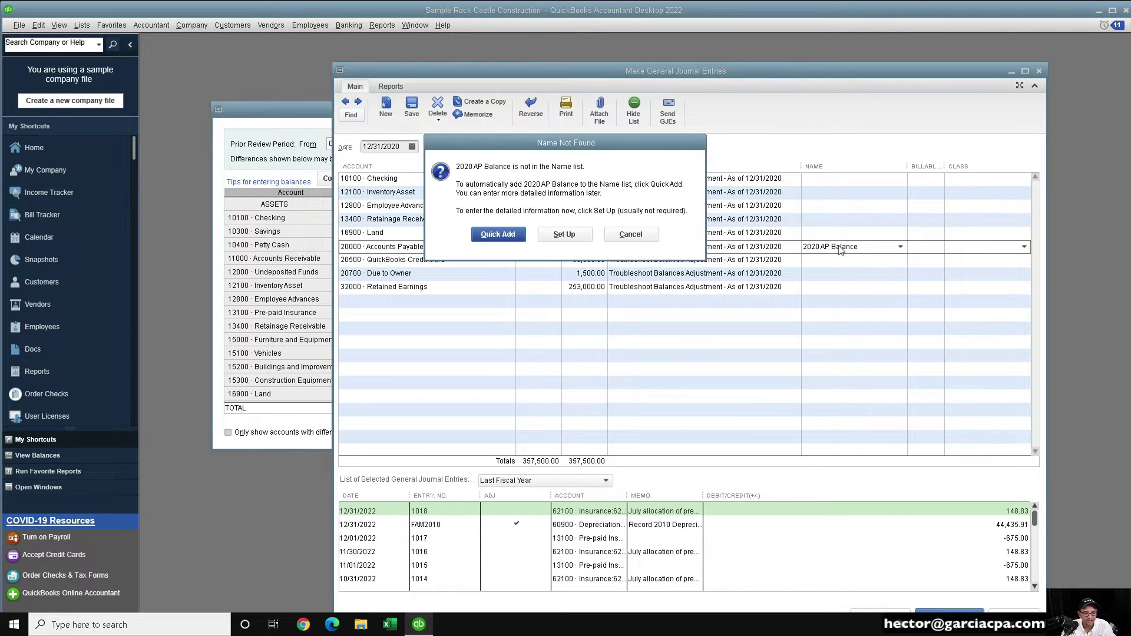
click(495, 233)
click(591, 284)
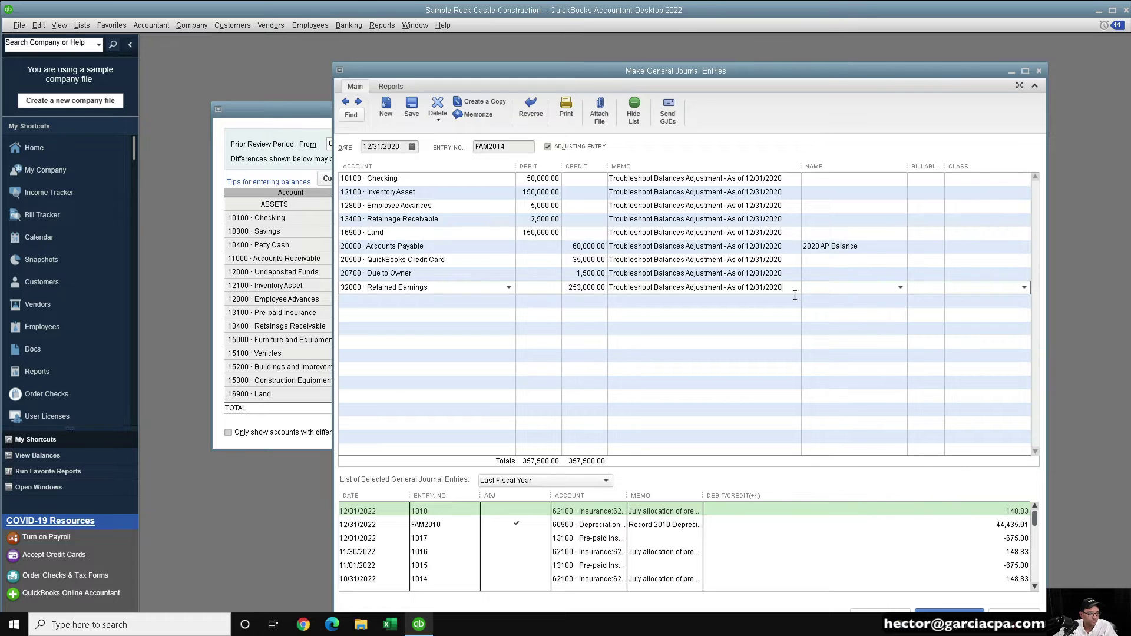
- Save the adjusting journal entry, accept posting to Retained Earnings, and decline the suggested reversing entries
click(760, 285)
click(412, 108)
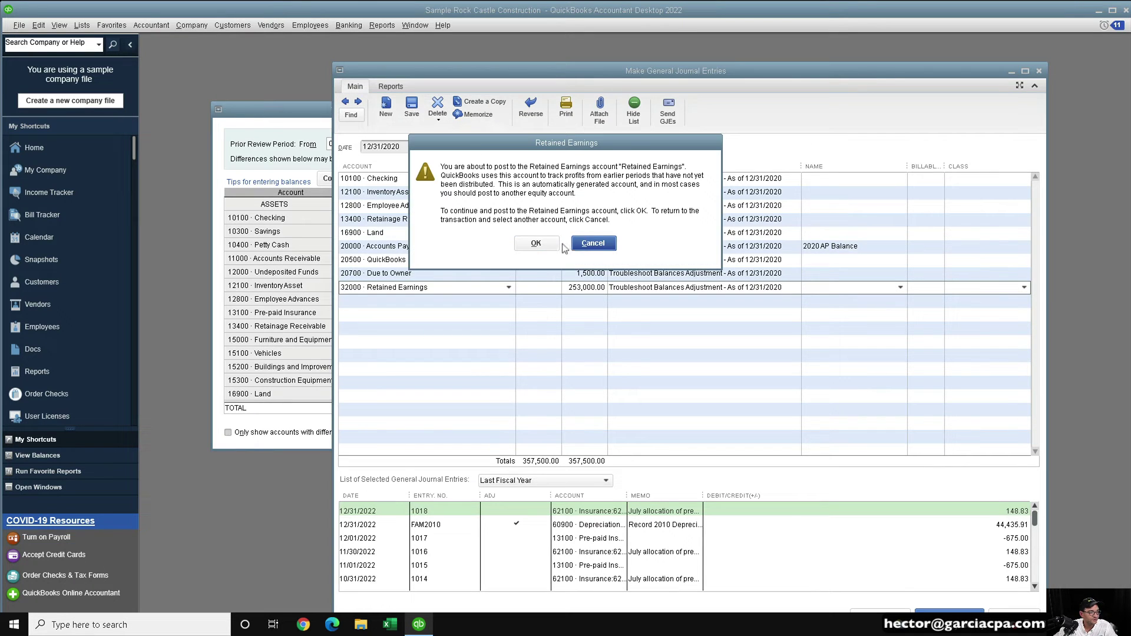
click(537, 242)
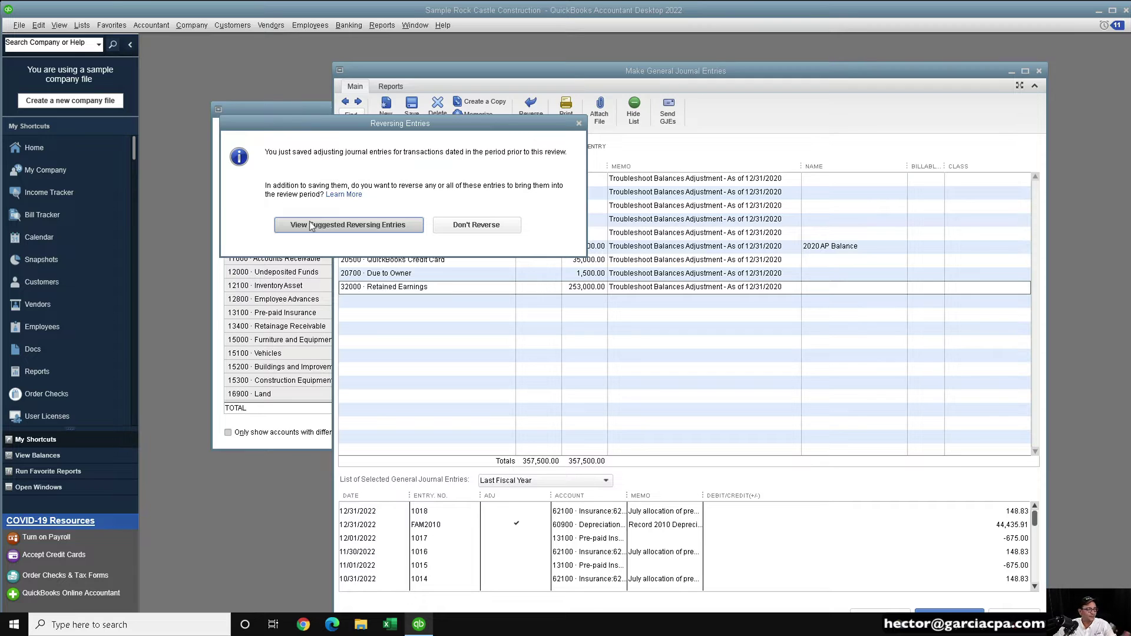
click(470, 225)
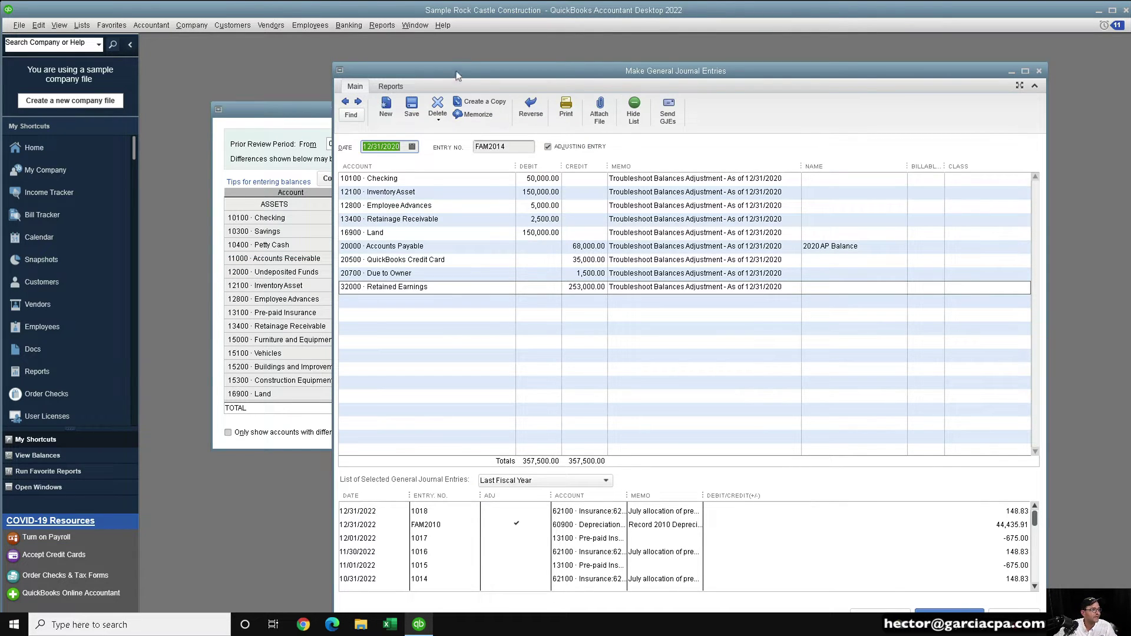
- View the standard balance sheet as of 12/31/2020, and close the report
click(382, 25)
mouse_move(414, 25)
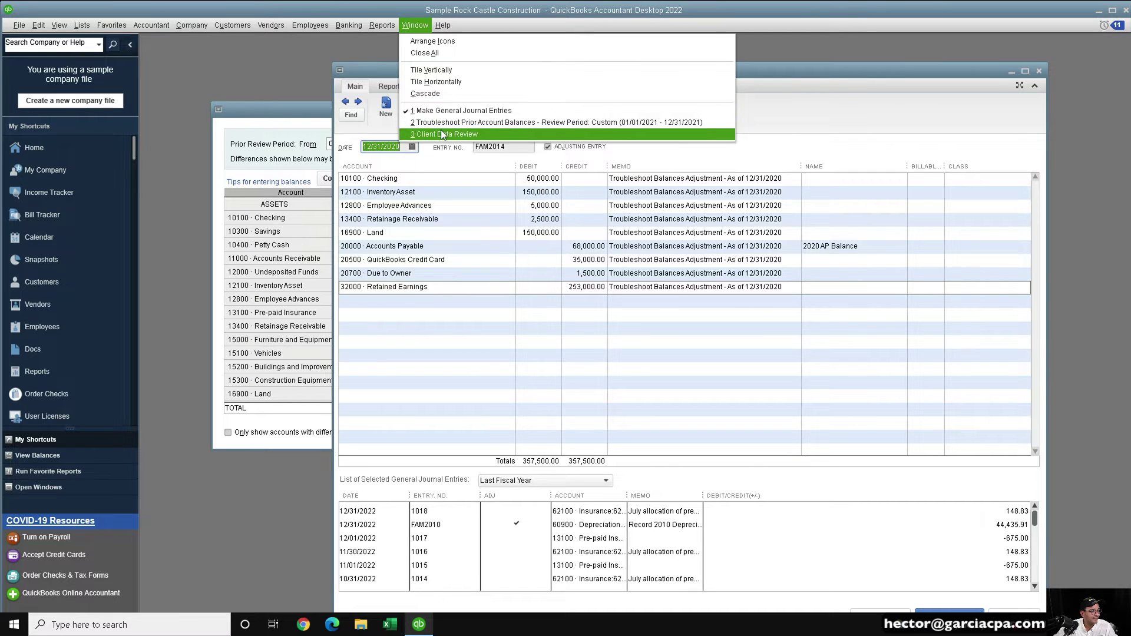
mouse_move(448, 141)
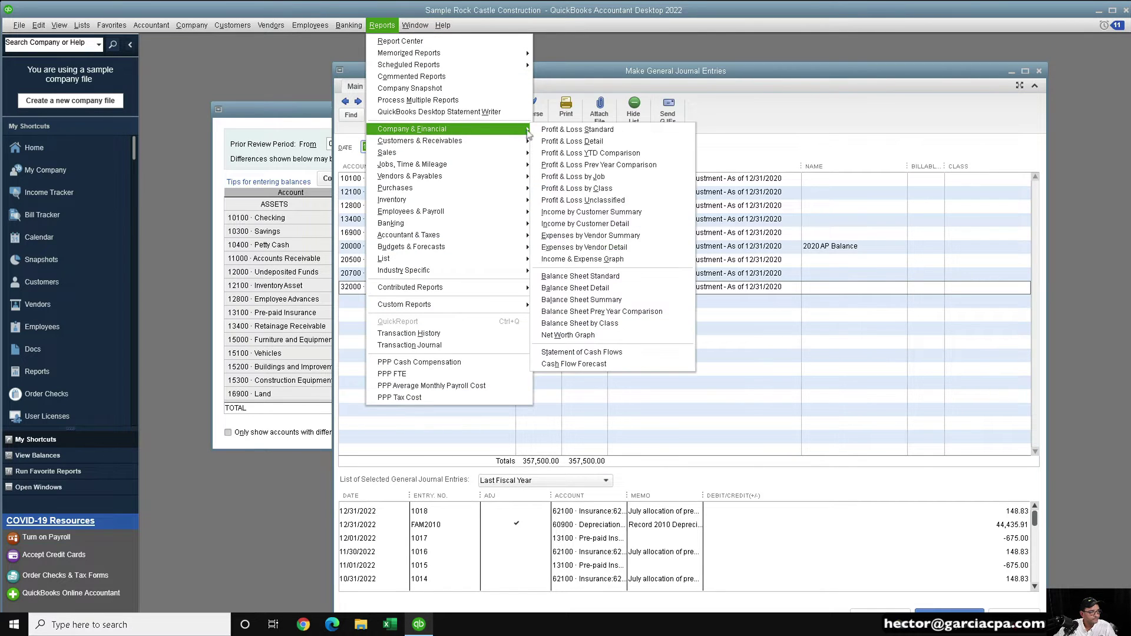
click(593, 278)
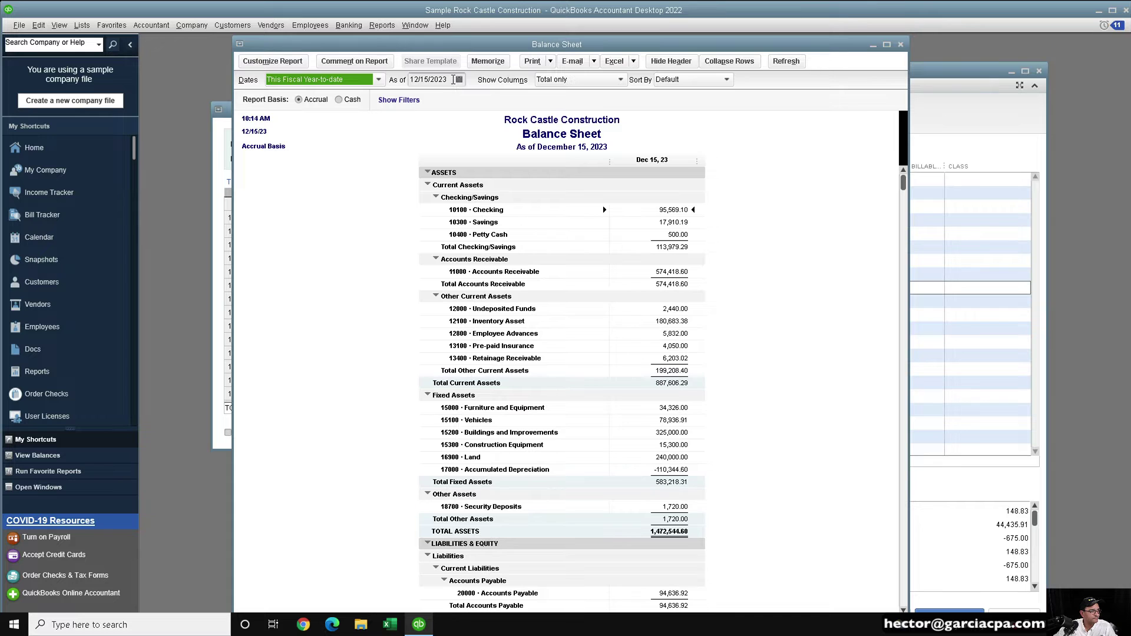
click(453, 79)
text(12/31/2020)
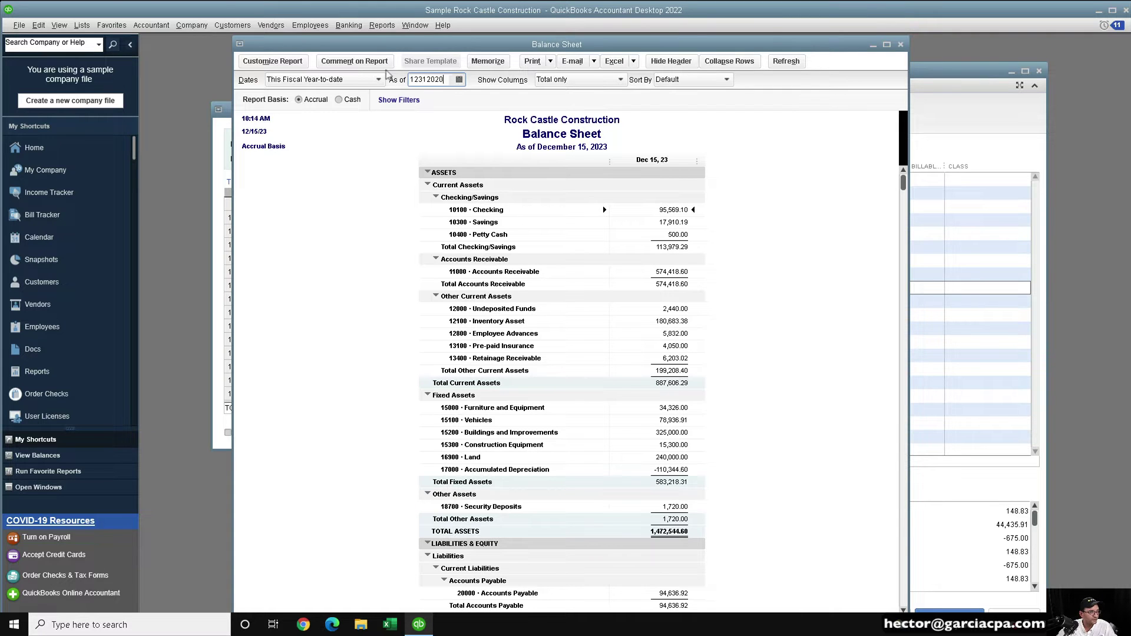
key(Tab)
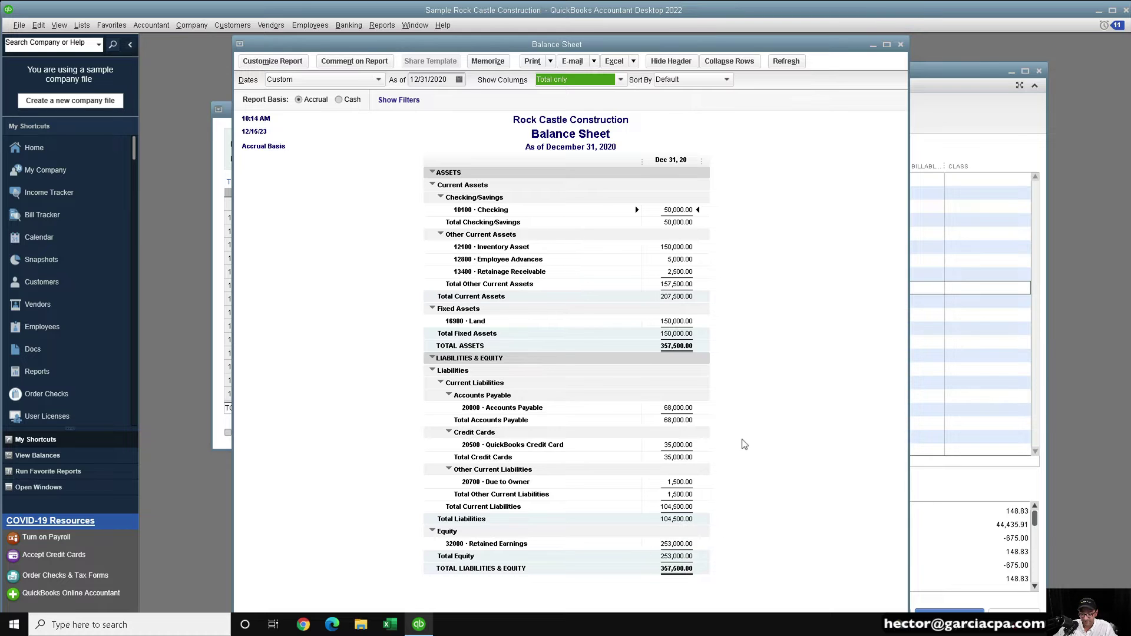
double_click(241, 44)
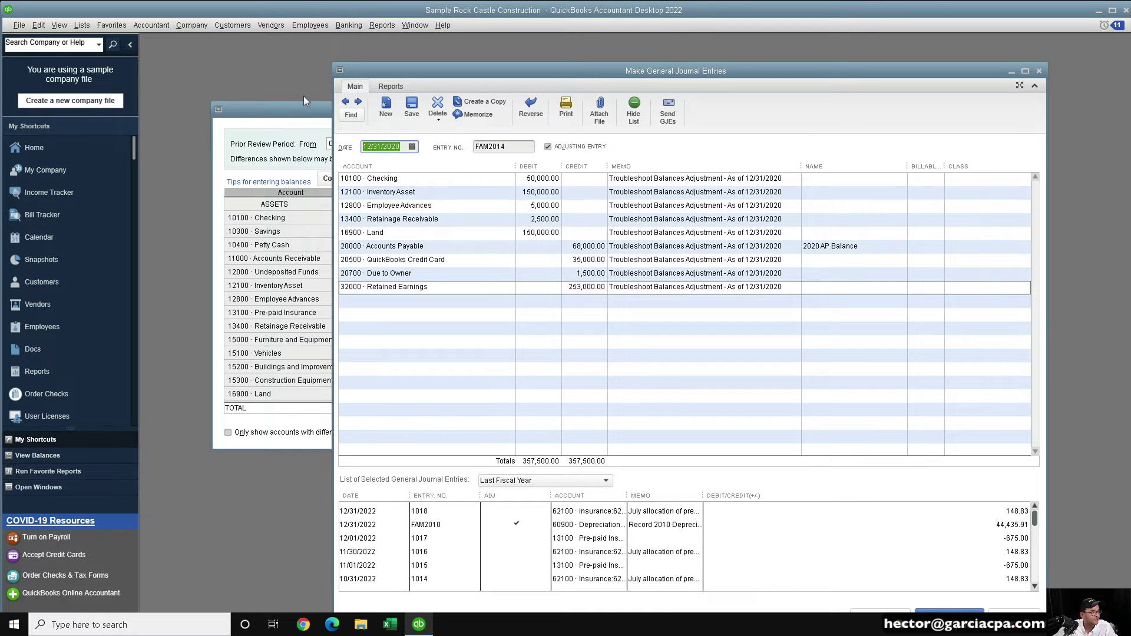
- Close the journal entry window, and enter 01/01/2021 to 12/31/2021 as the prior review period
double_click(340, 72)
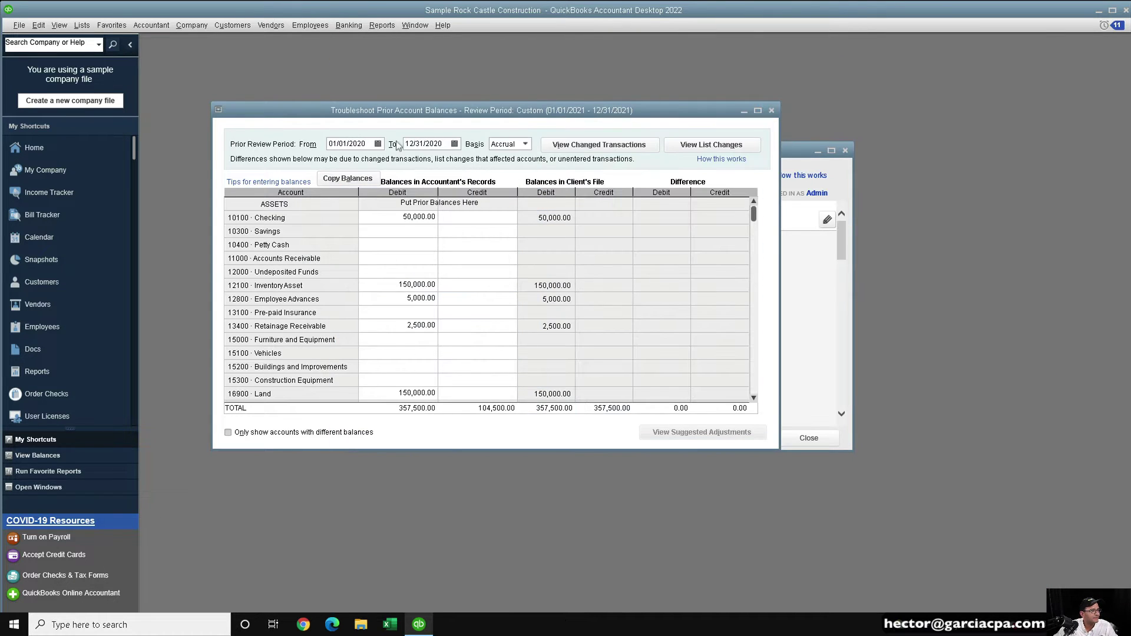
drag(364, 144, 312, 136)
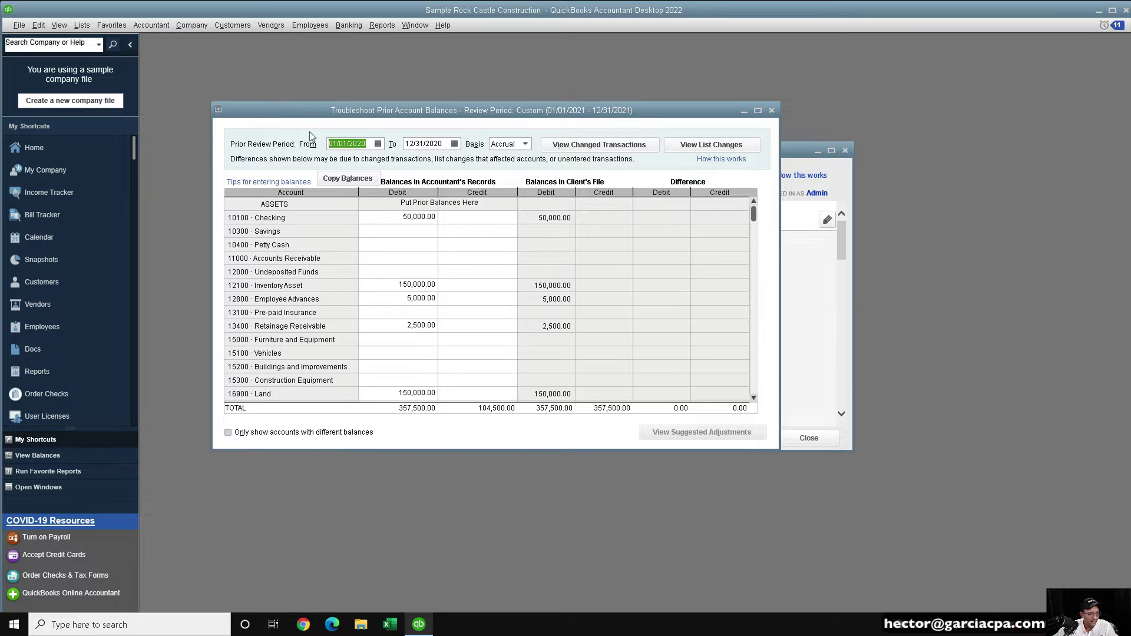
text(1)
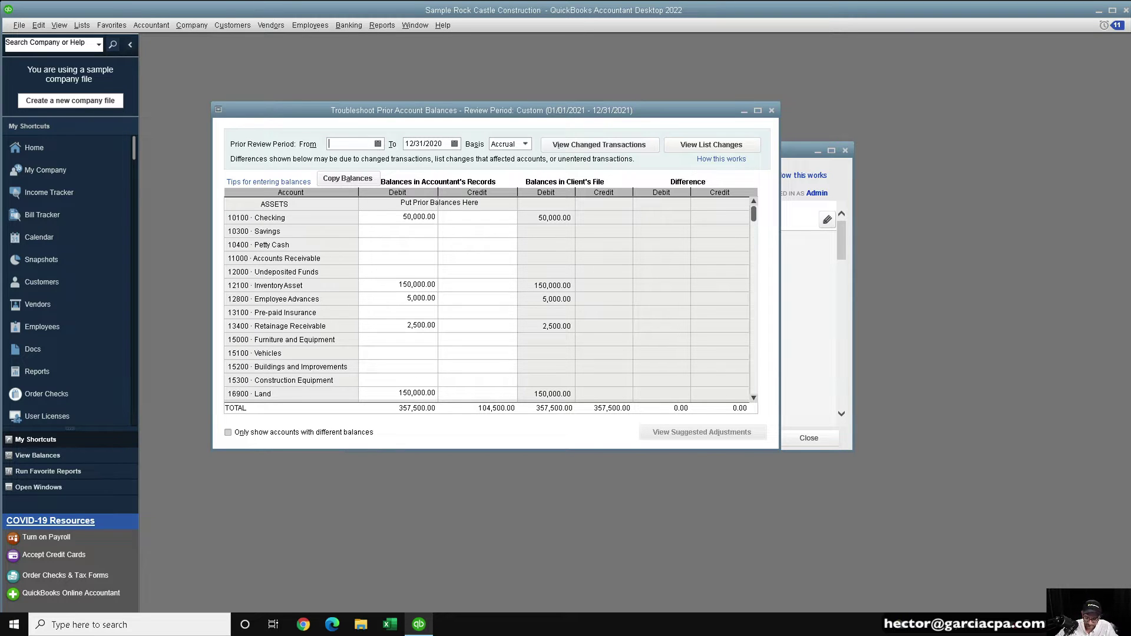
text(1012021)
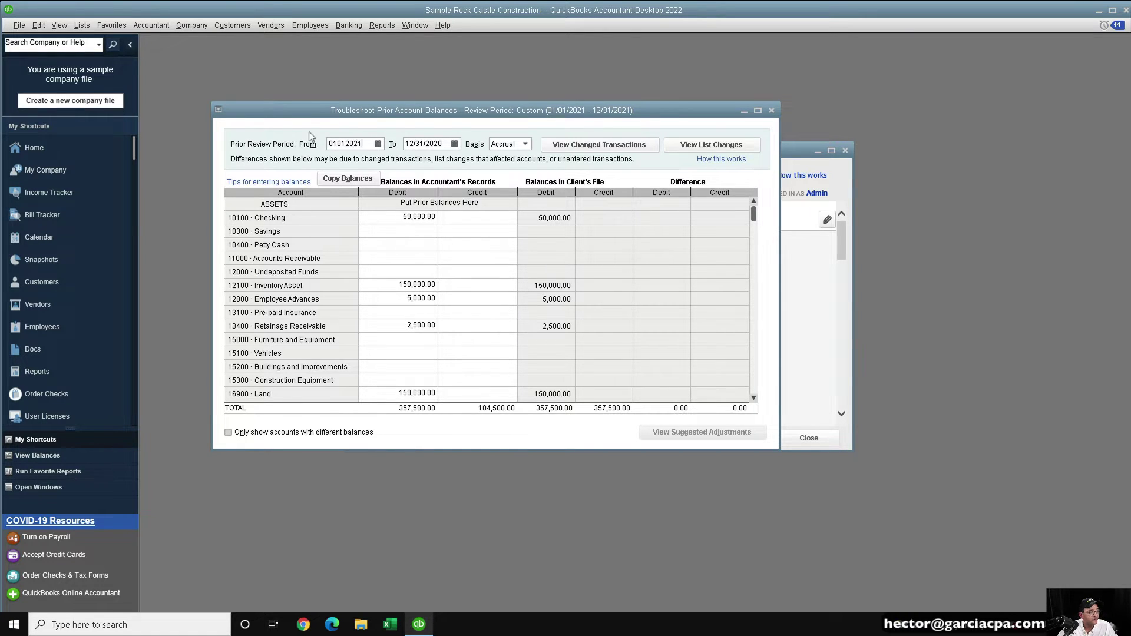
key(Tab)
text(12/31/20)
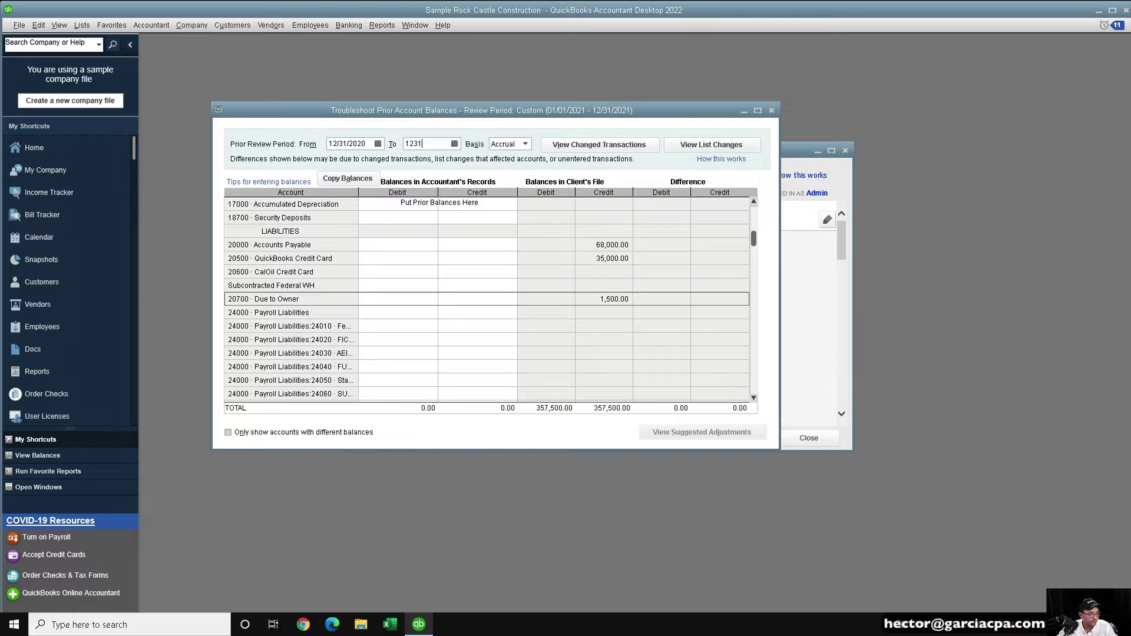
text(21)
key(Tab)
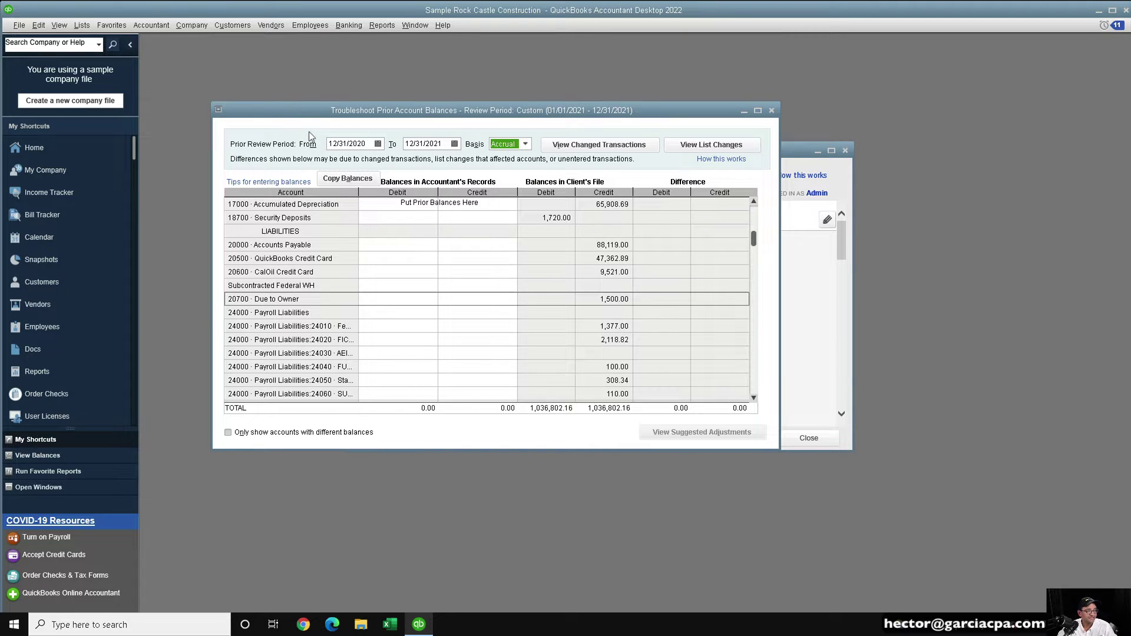
- Close Client Data Review, and clear space by moving the prior balances window and collapsing the shortcuts sidebar
drag(594, 114, 584, 91)
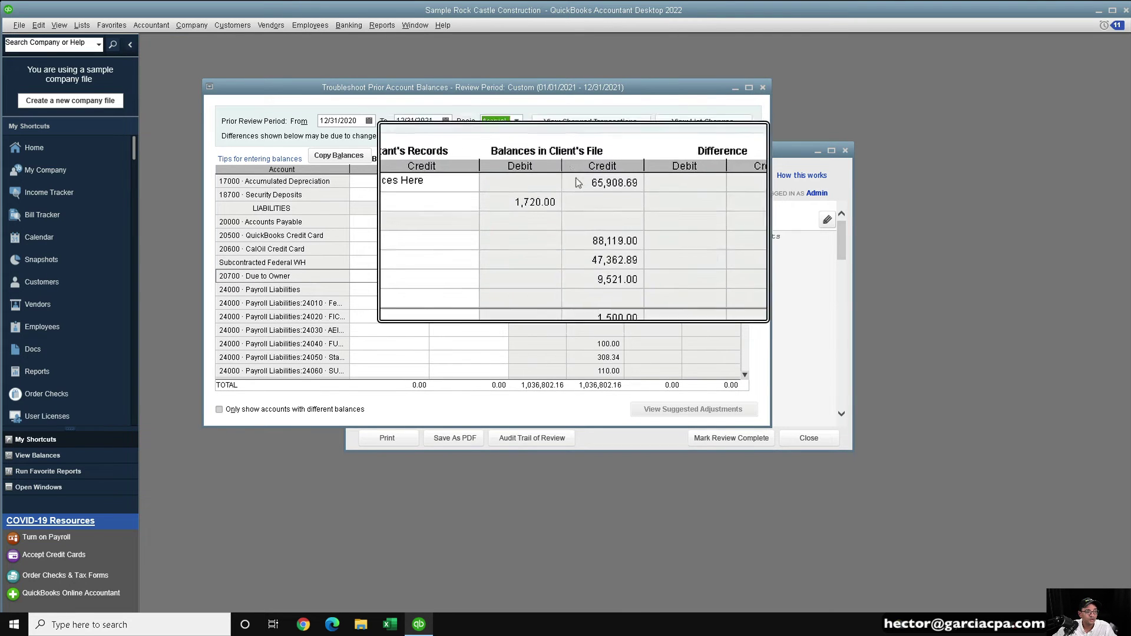
click(846, 150)
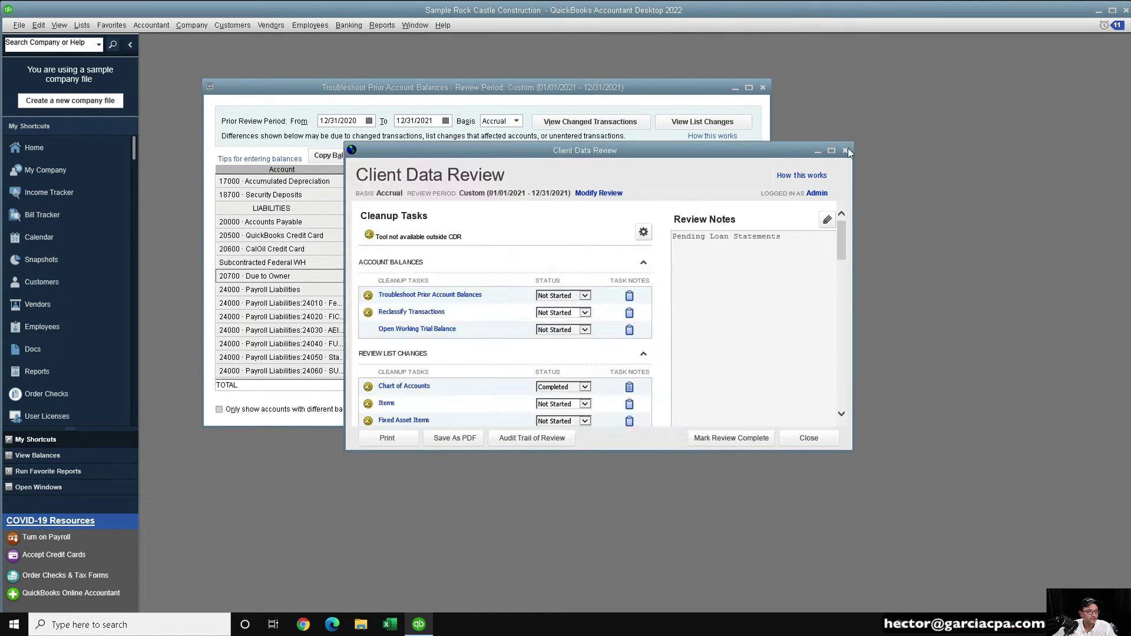
click(846, 149)
drag(485, 87, 443, 55)
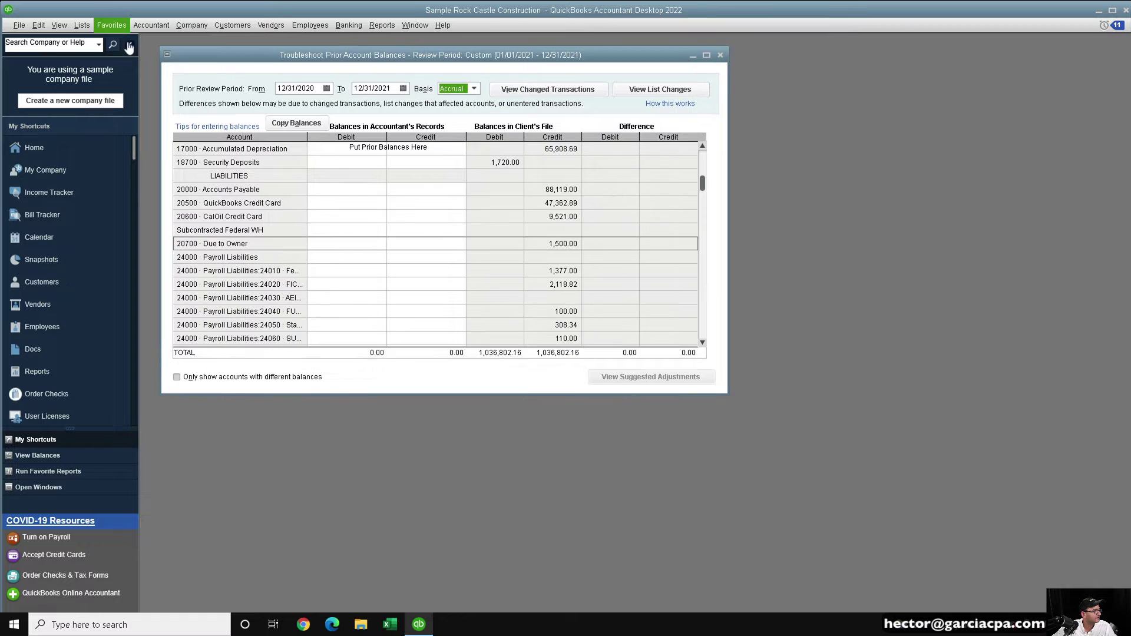
click(130, 44)
- Open the standard balance sheet as of 12/31/2021, and place it beside the prior balances window
click(382, 25)
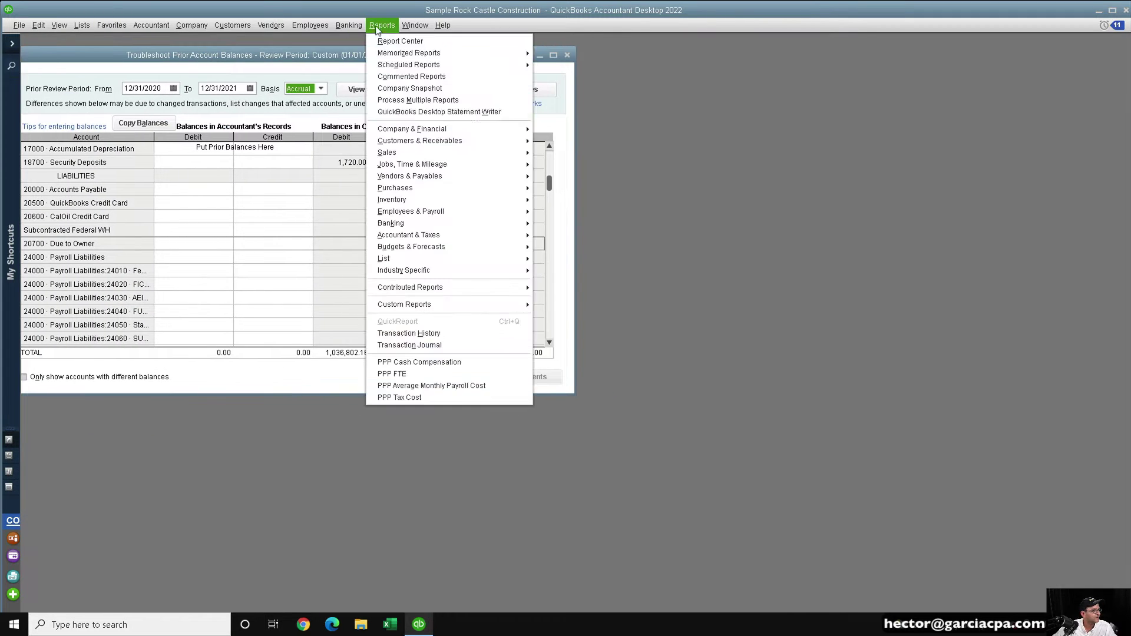
mouse_move(413, 128)
click(601, 275)
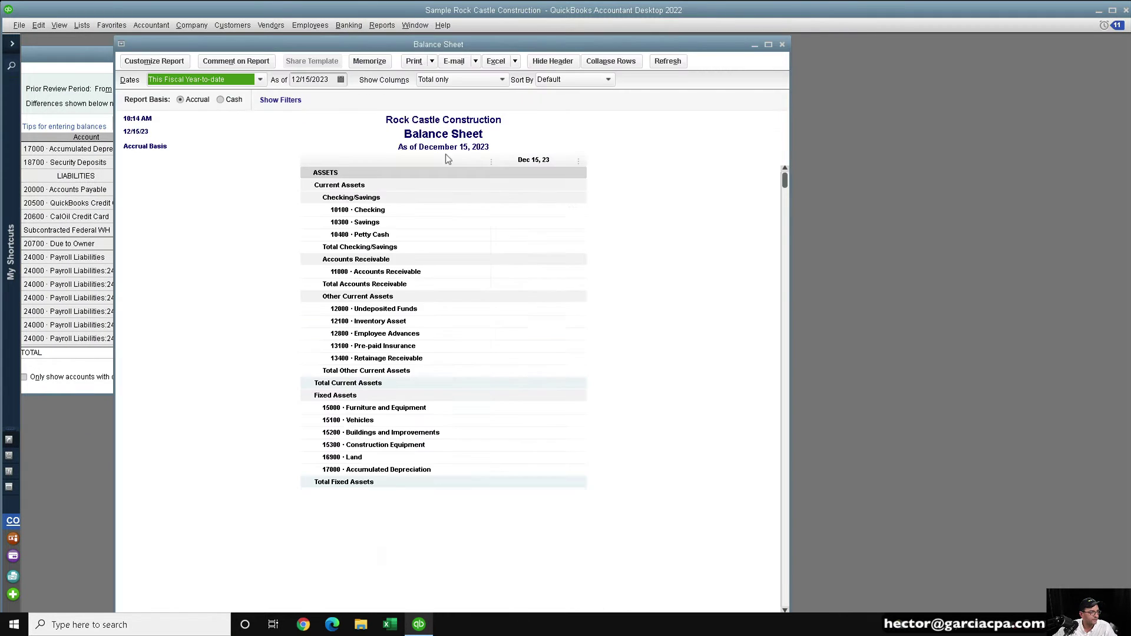
click(329, 82)
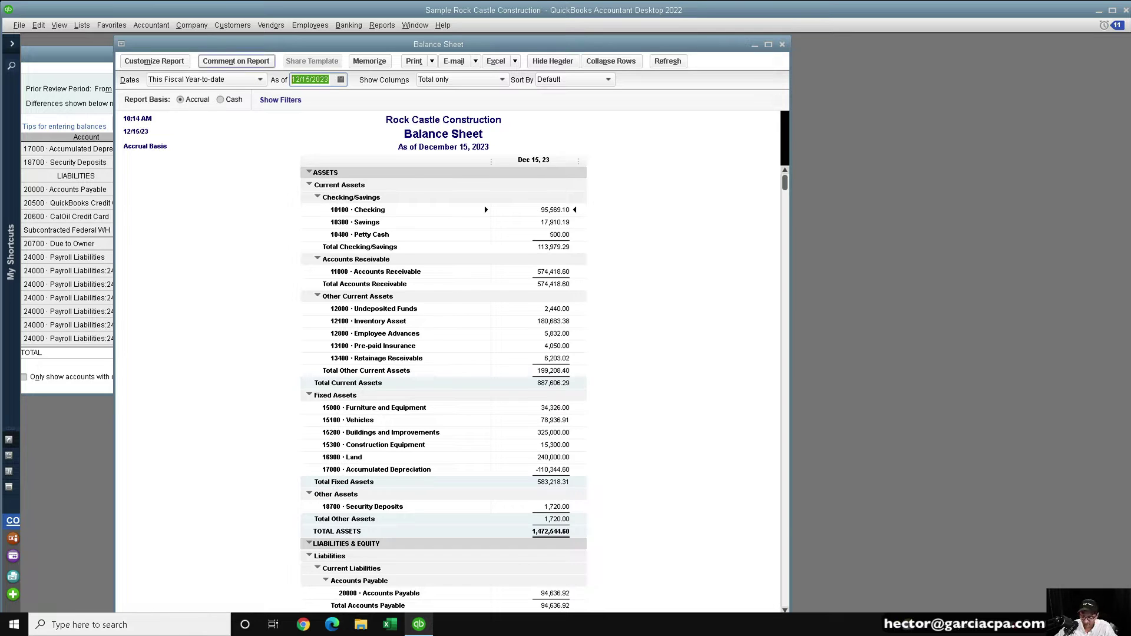
text(123120)
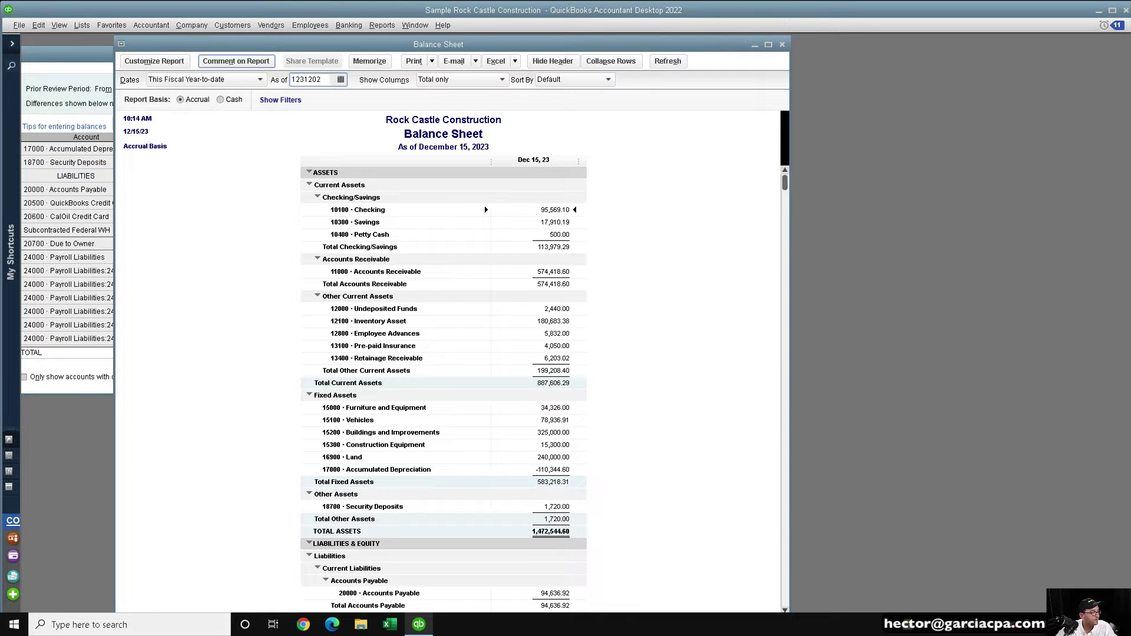
text(22)
key(BackSpace)
text(1/)
key(Tab)
drag(560, 44, 824, 50)
drag(637, 50, 862, 62)
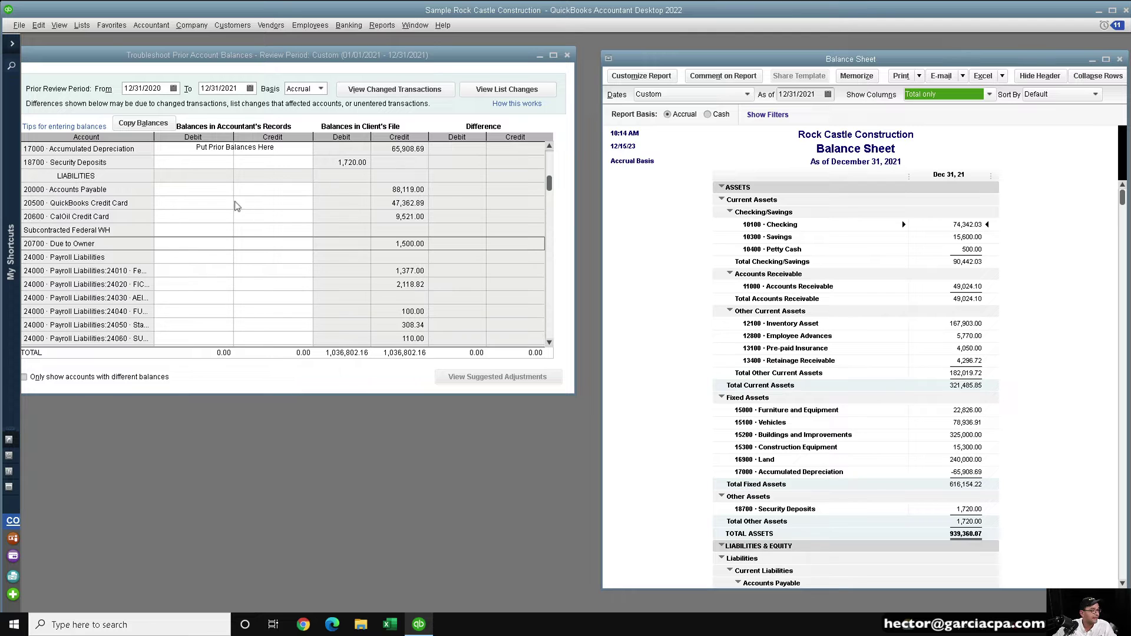
click(966, 219)
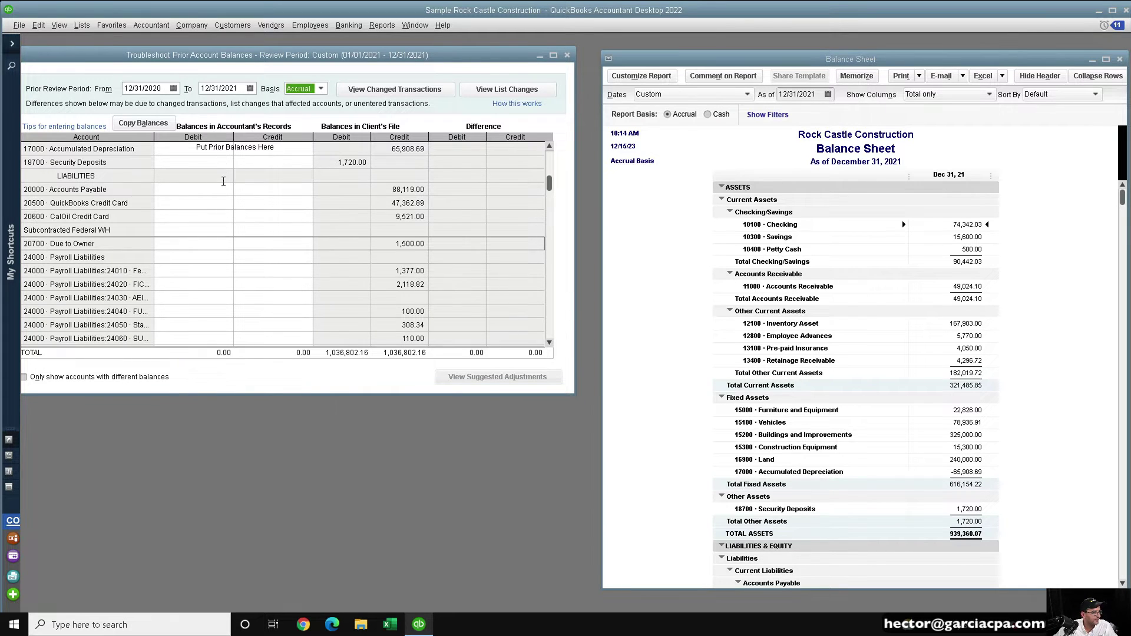
- Enter 103,200 minus 74,343.03 as the accountant's debit balance for 10100 Checking
scroll(223, 177, up, 5)
click(199, 163)
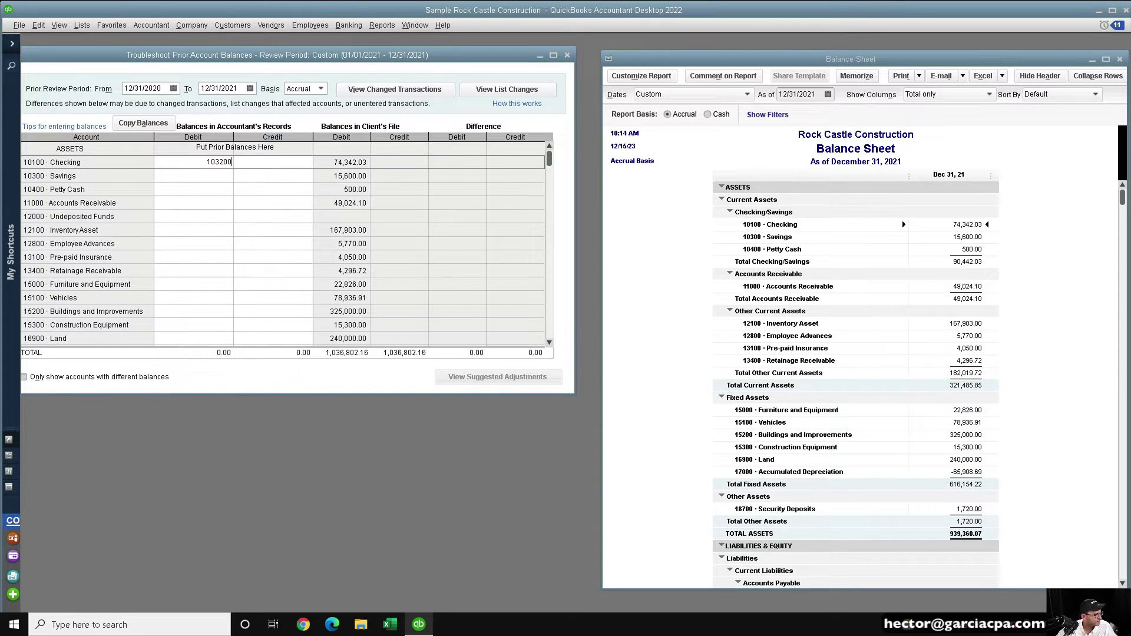
text(103200-)
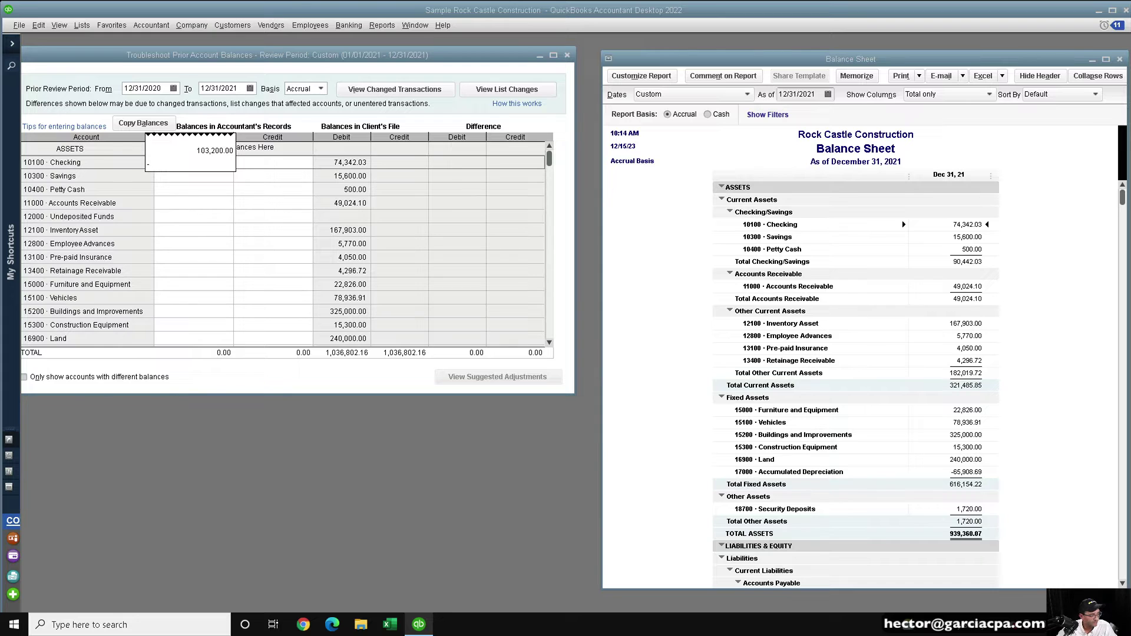
text(74343.03)
key(Tab)
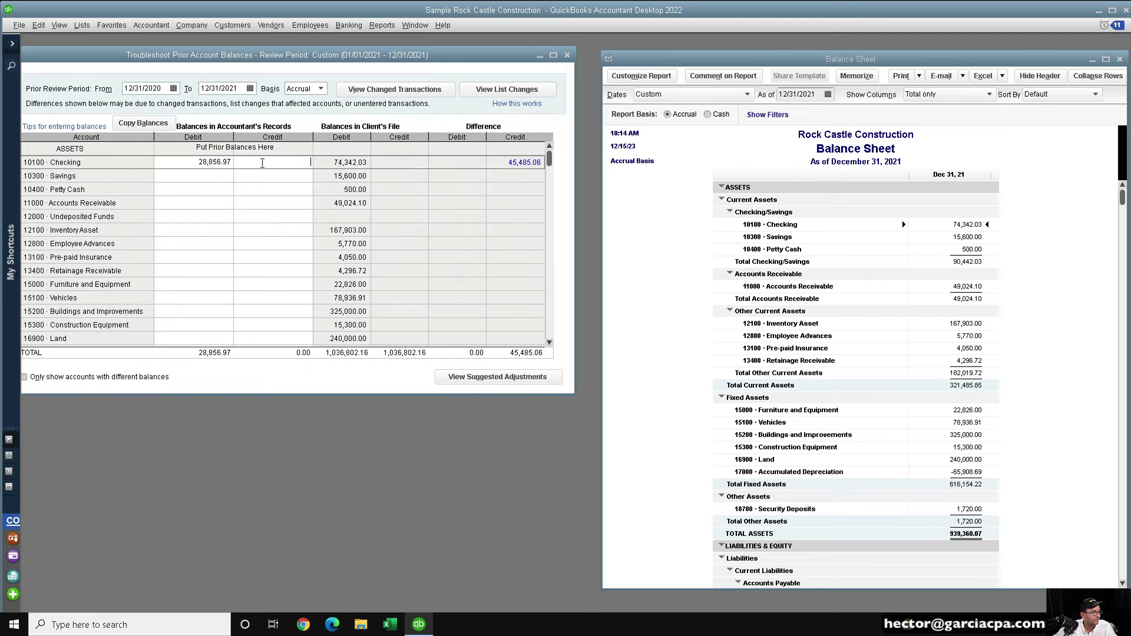
click(339, 162)
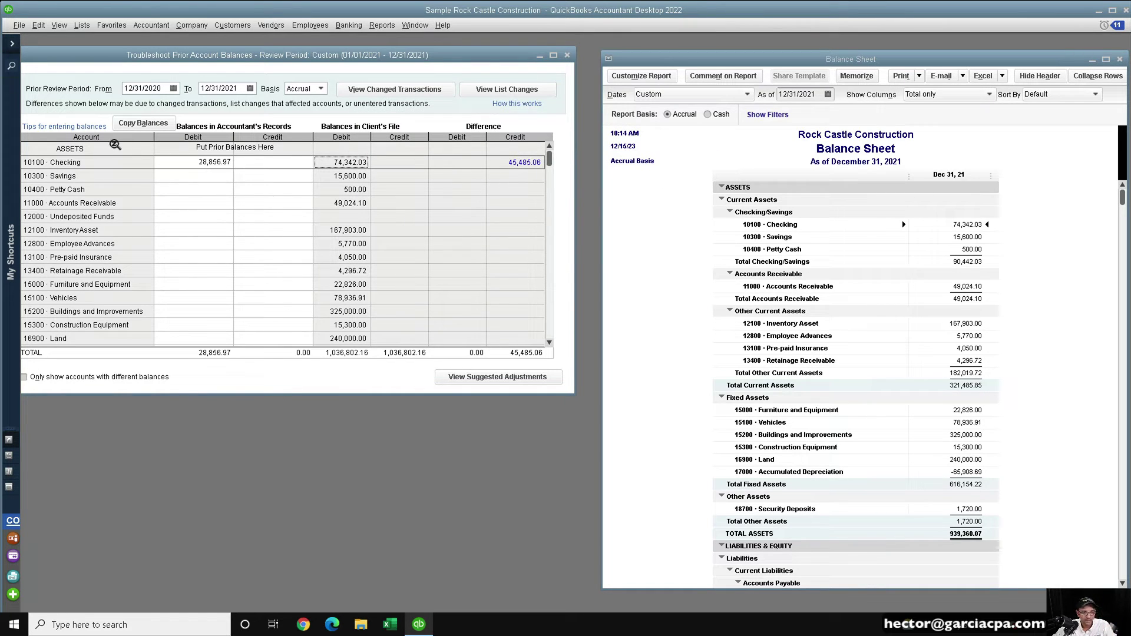
- Set the accountant's debit balances to 103,200 for 10100 Checking and 5,600 for 13100 Pre-paid Insurance
click(213, 162)
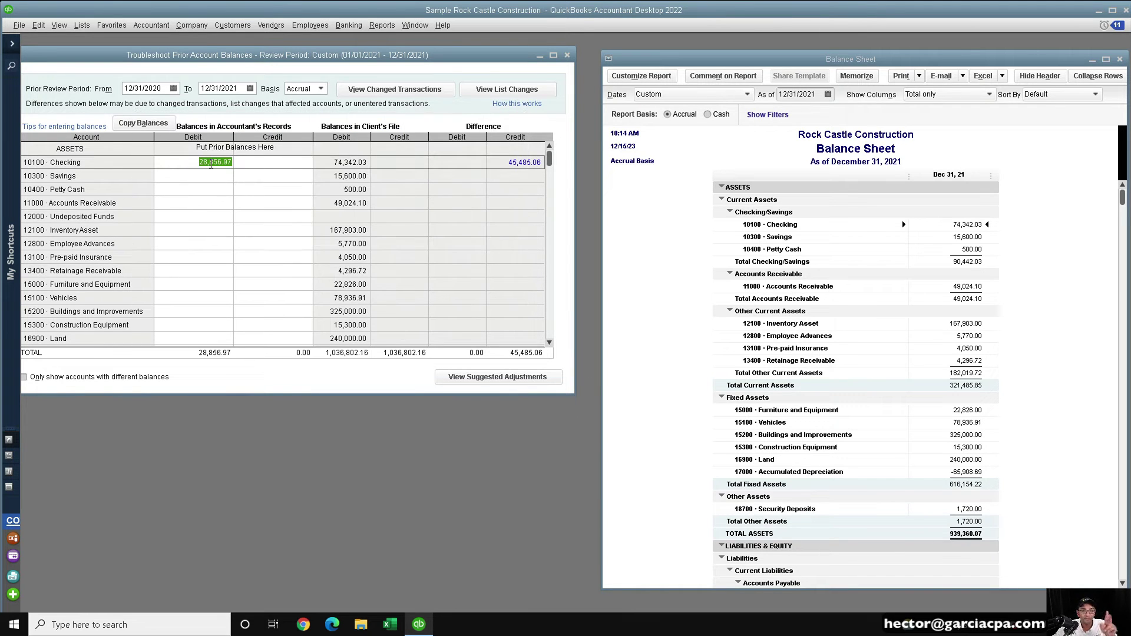
text(1)
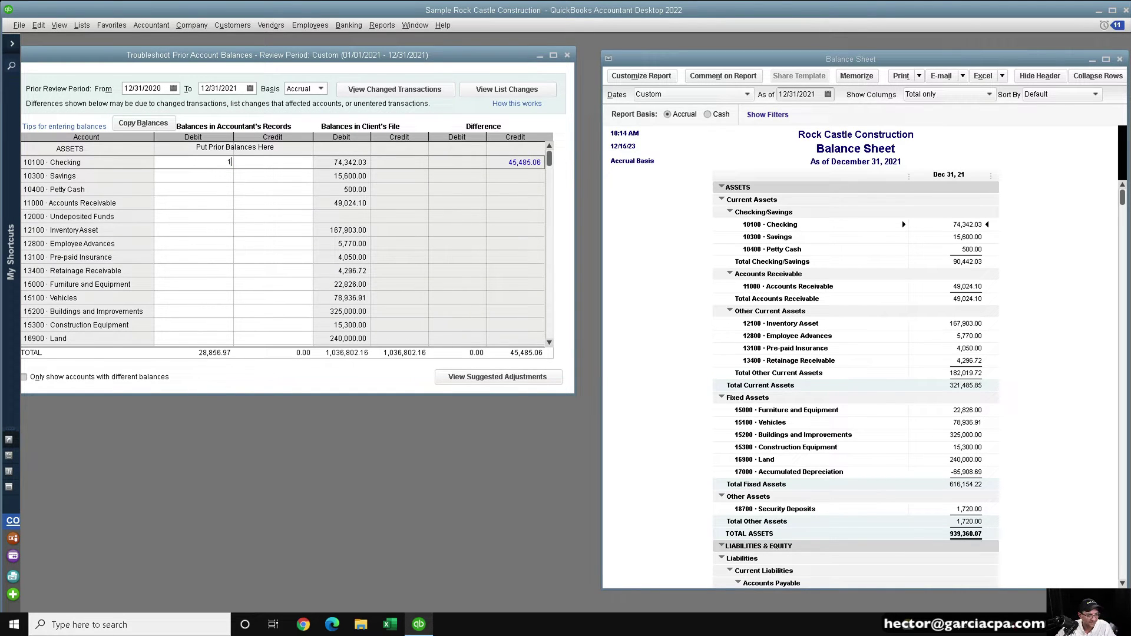
text(03,200)
key(Tab)
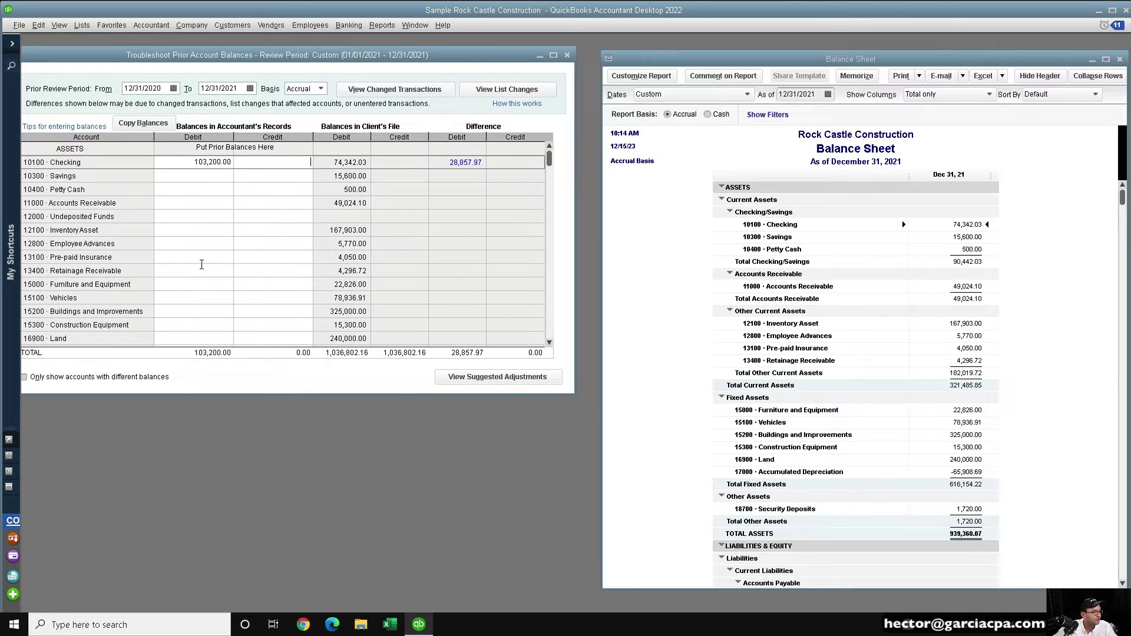
click(196, 257)
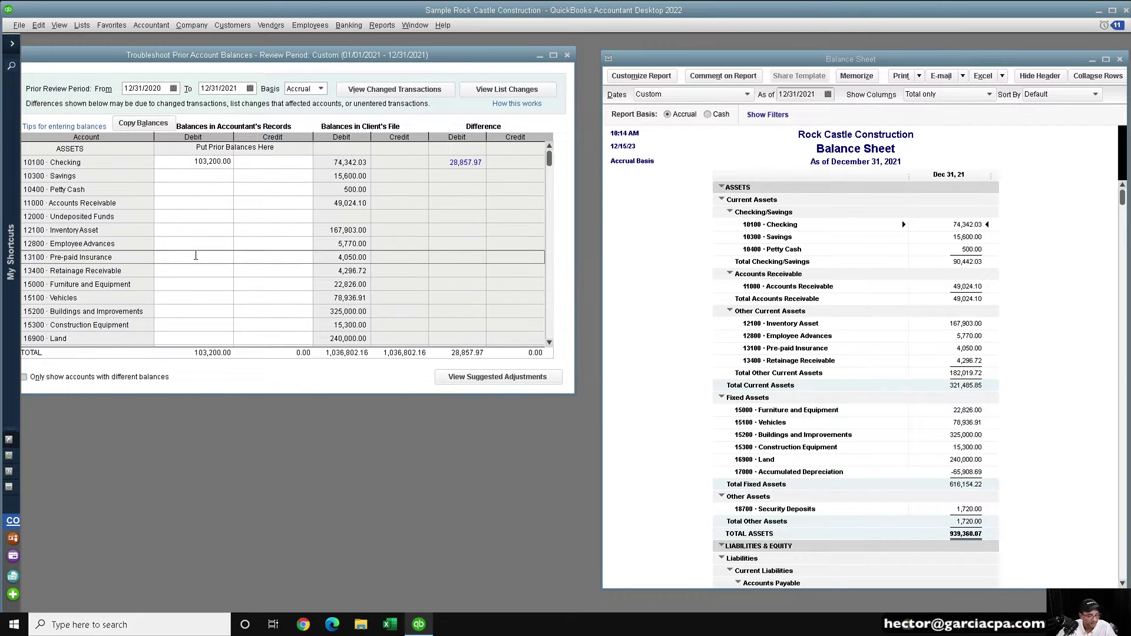
key(Tab)
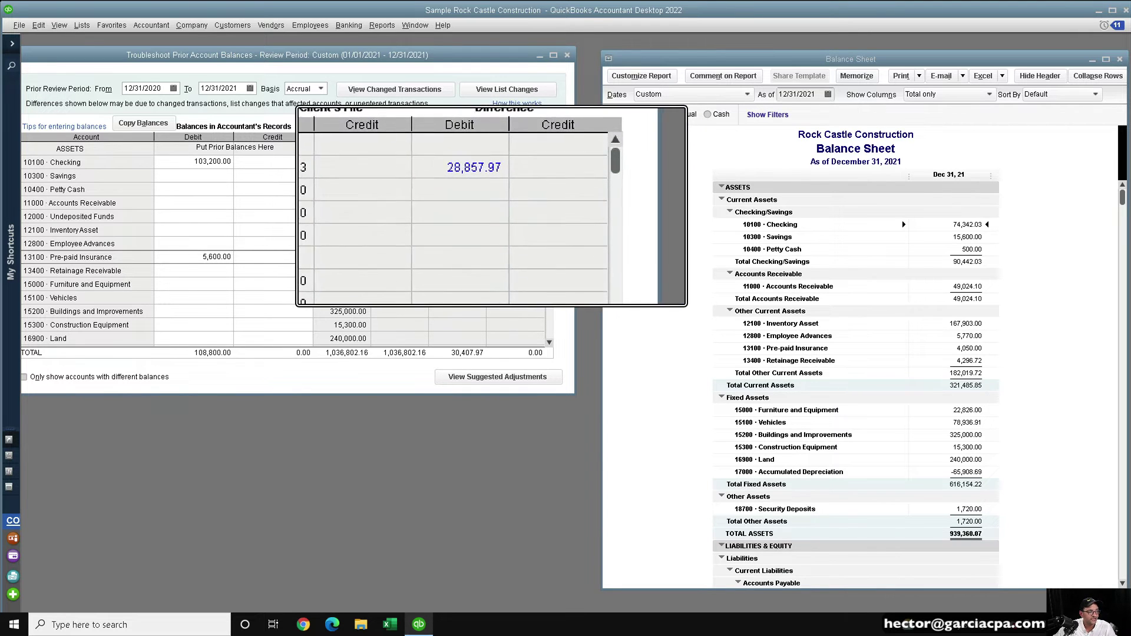
- Select the difference for 10100 Checking, and open the audit trail behind the 13100 Pre-paid Insurance difference
click(465, 162)
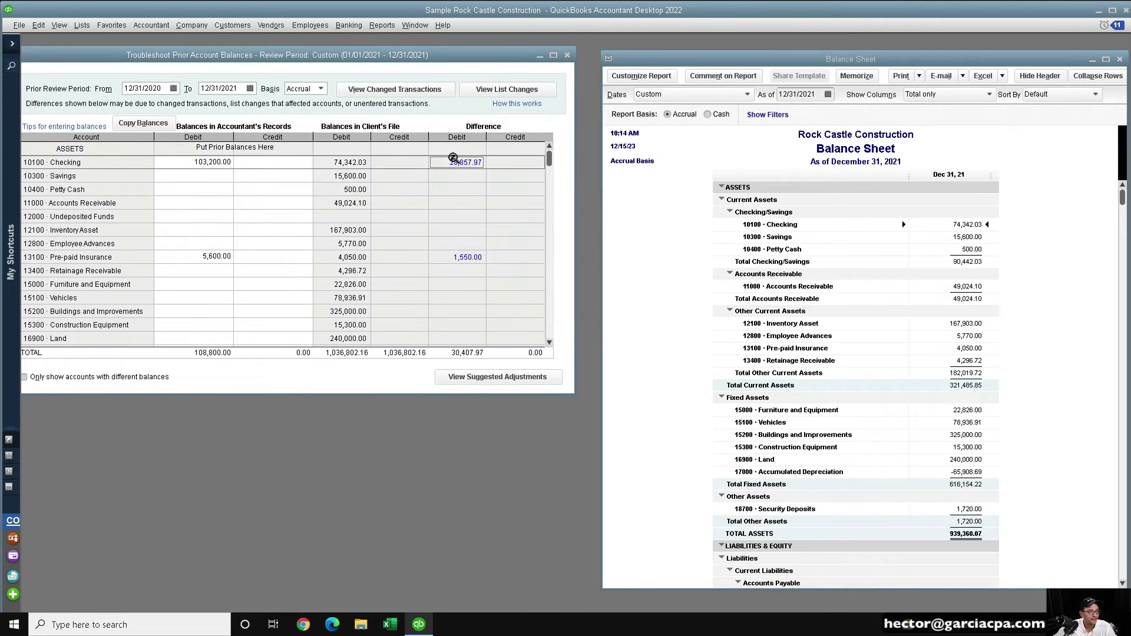
double_click(463, 255)
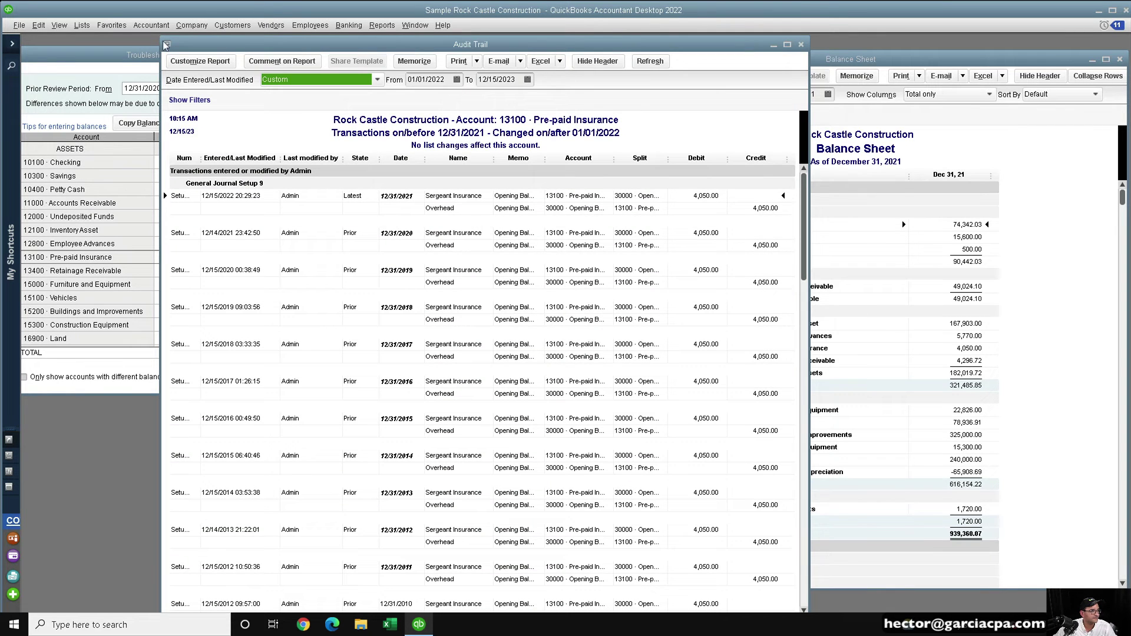
- Close the 13100 Pre-paid Insurance audit trail, and shift the prior balances window so all of it is in view
click(166, 46)
click(189, 122)
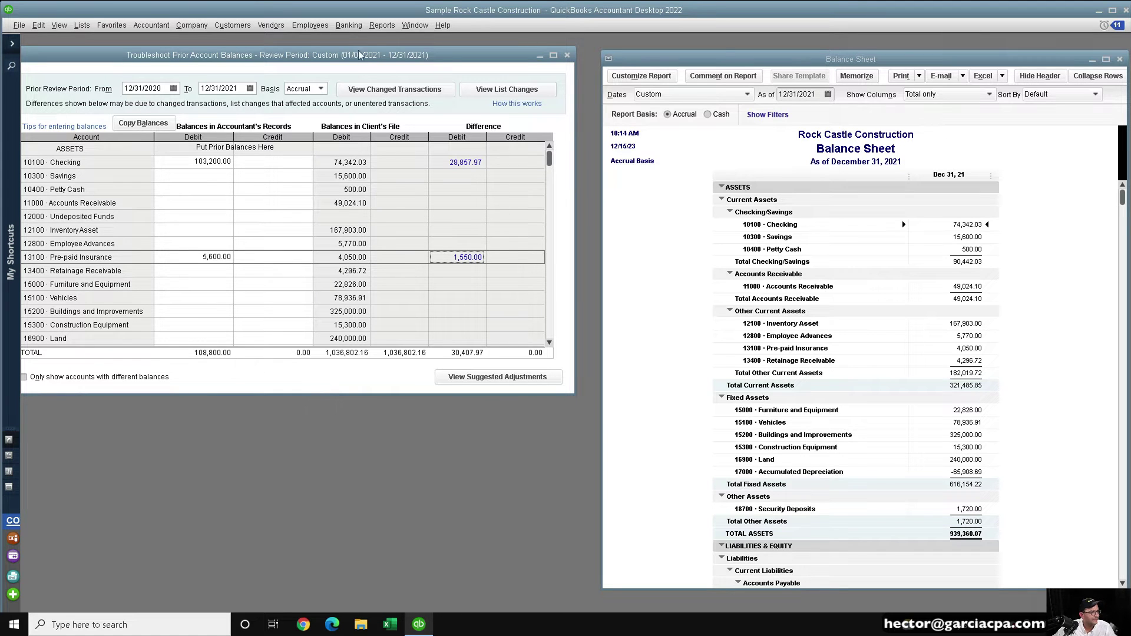
drag(352, 57, 375, 57)
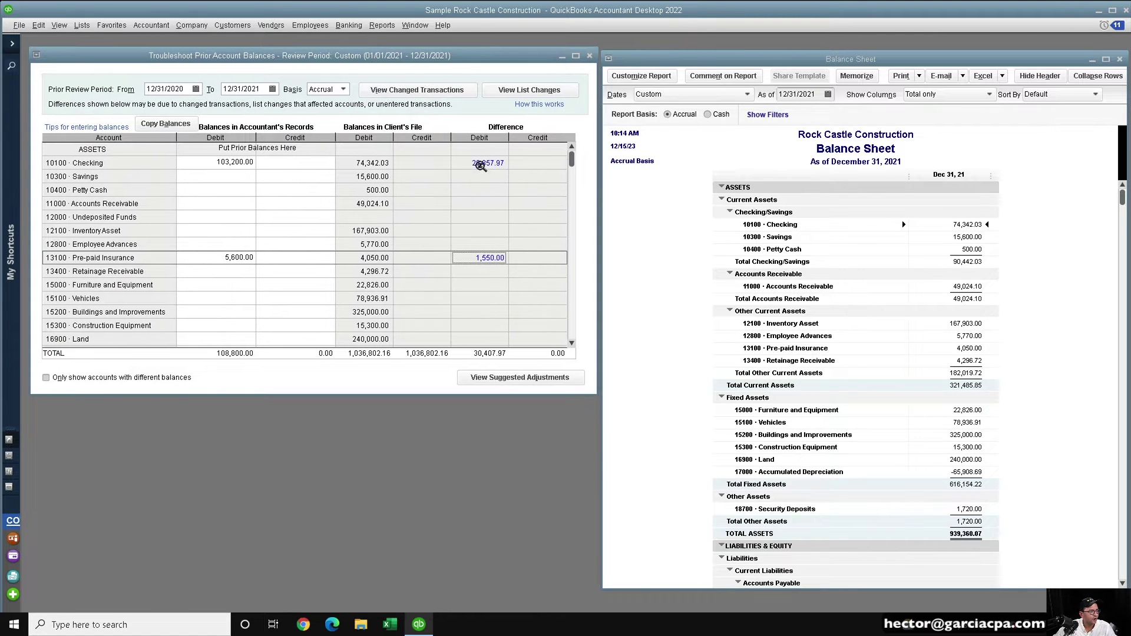
key(super+plus)
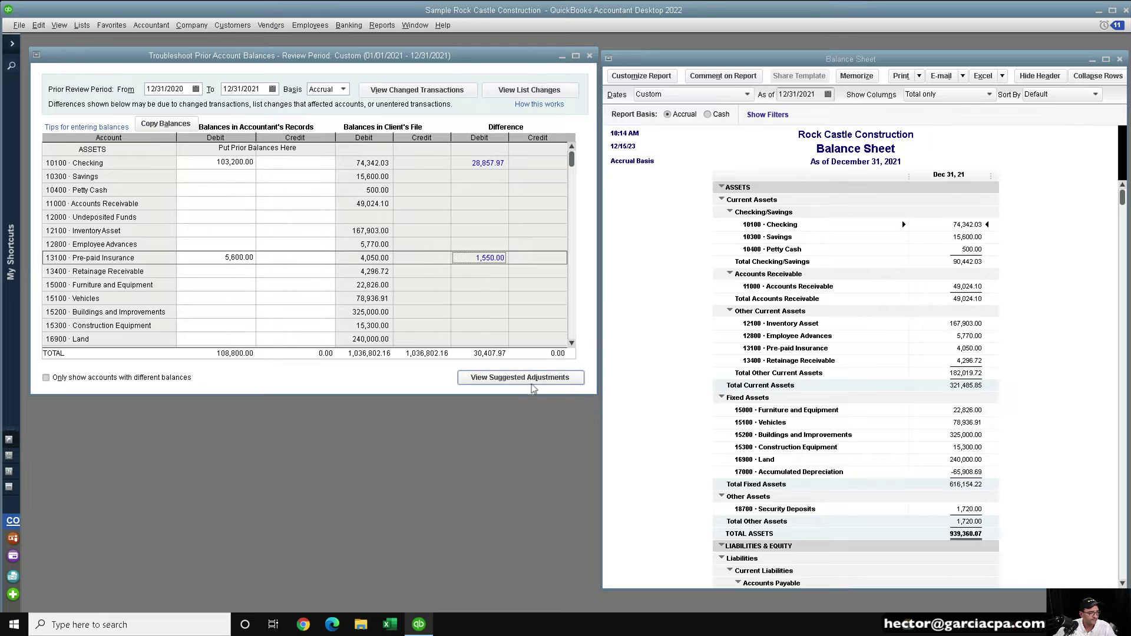
key(super+Escape)
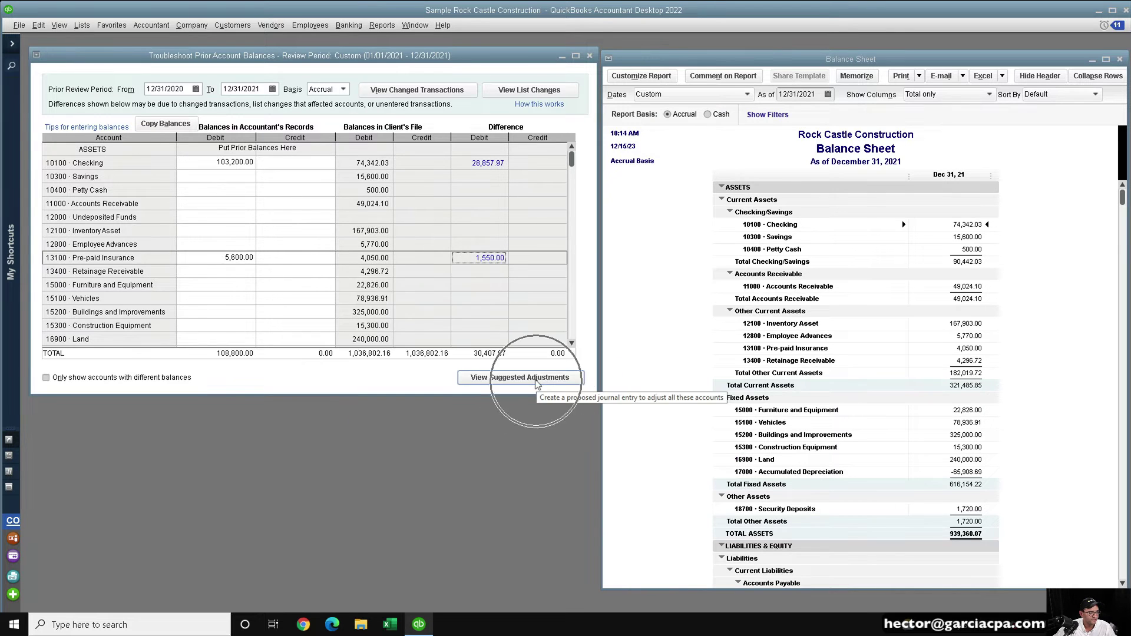
- Open the suggested adjusting journal entry for the account differences, and close it without recording it
click(538, 378)
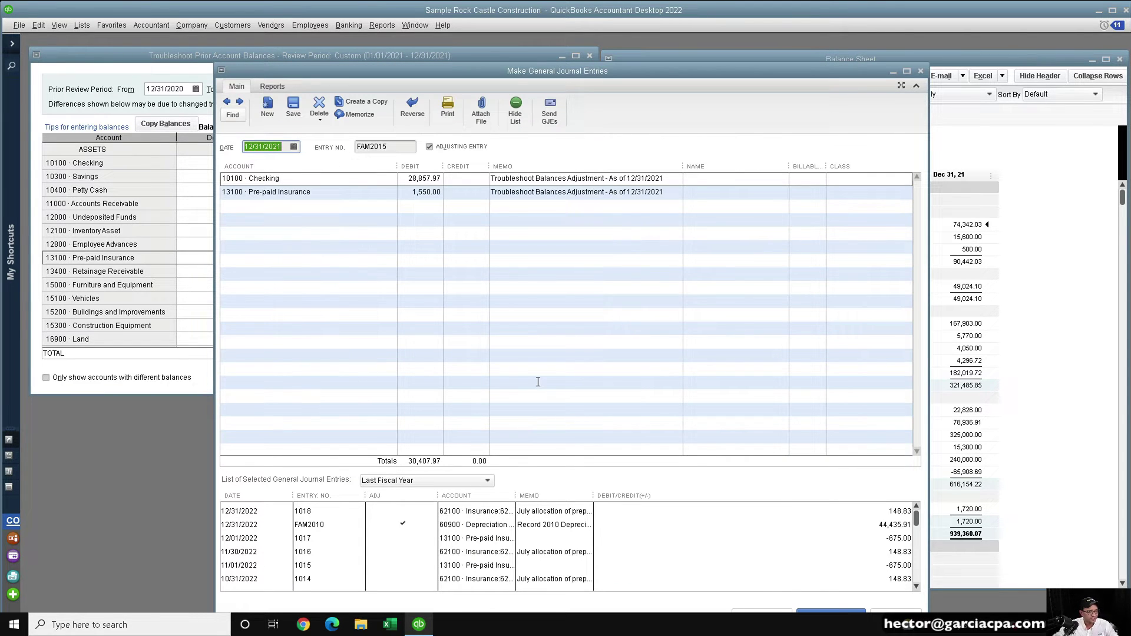
key(super+plus)
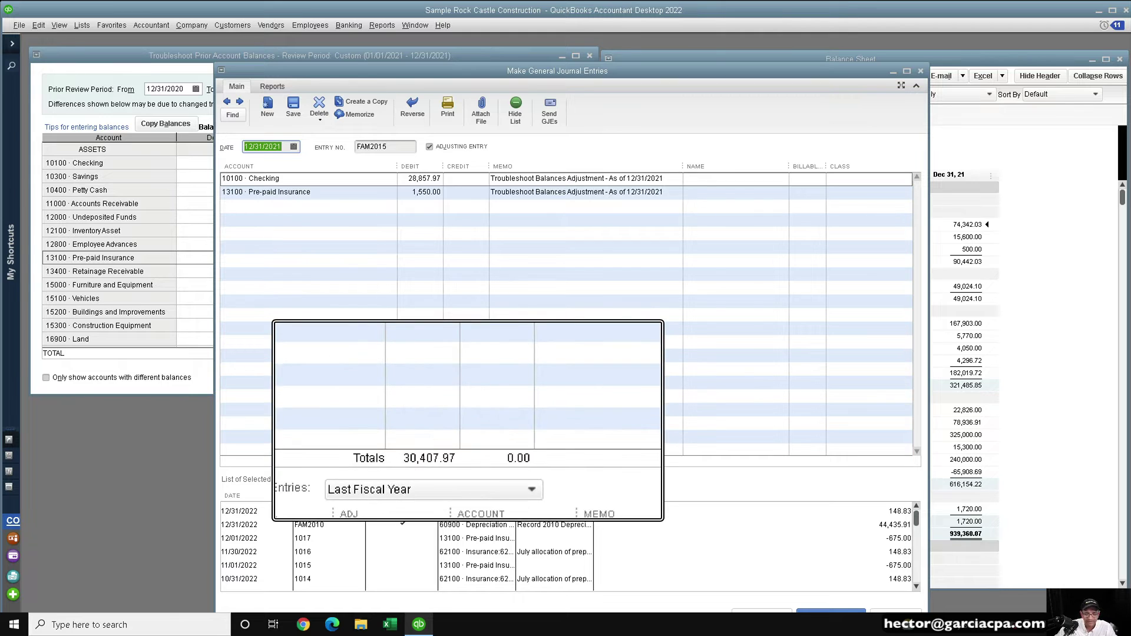
key(super+Escape)
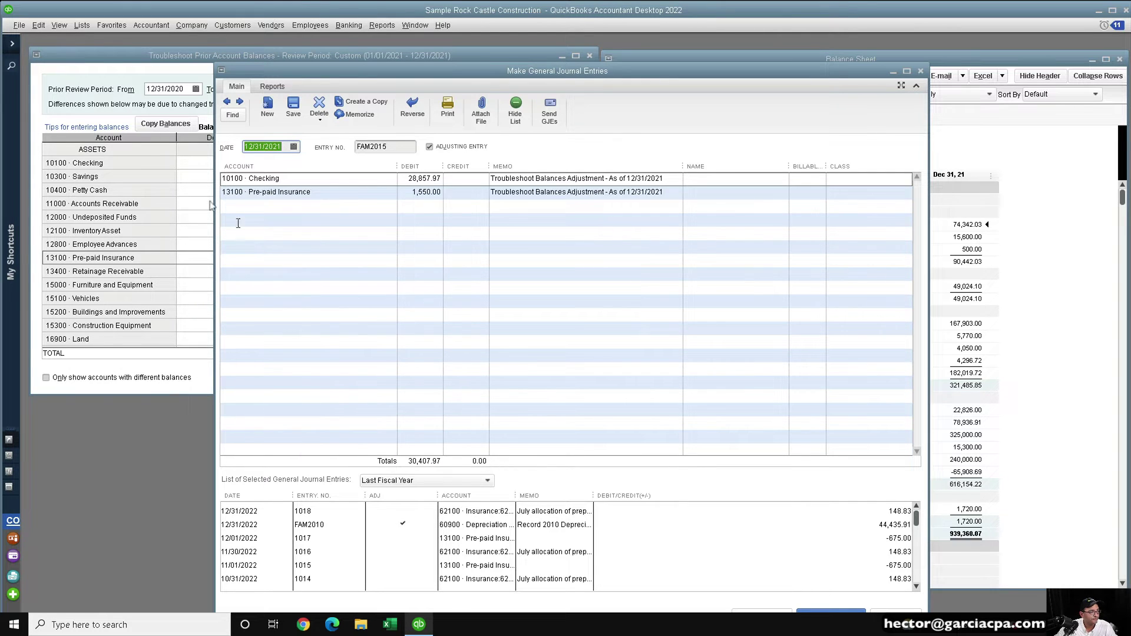
click(255, 207)
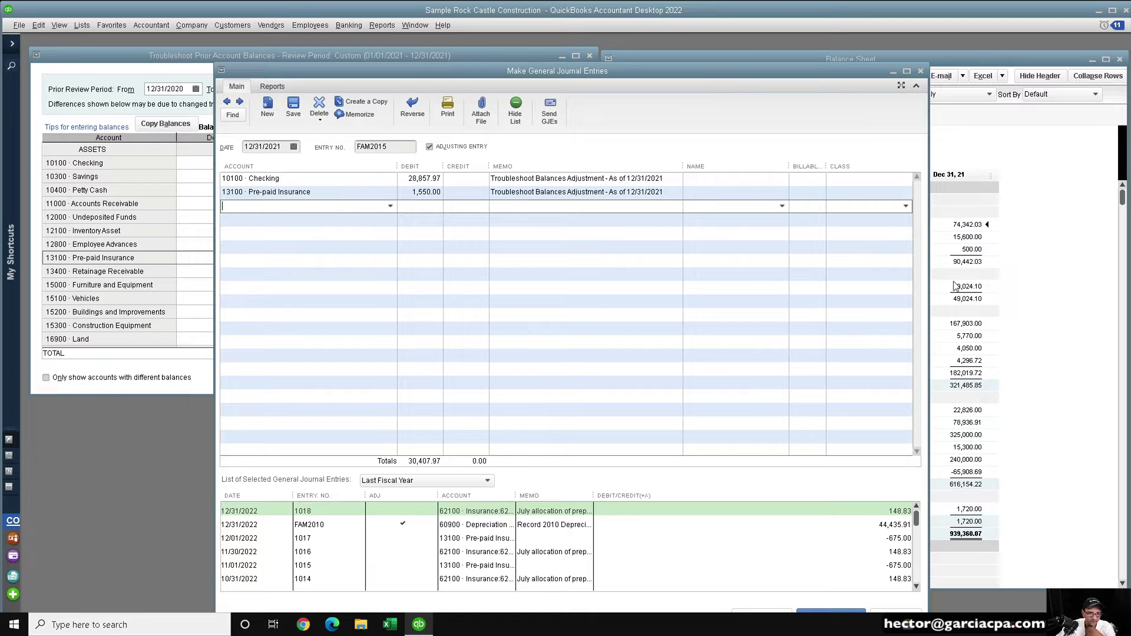
double_click(221, 70)
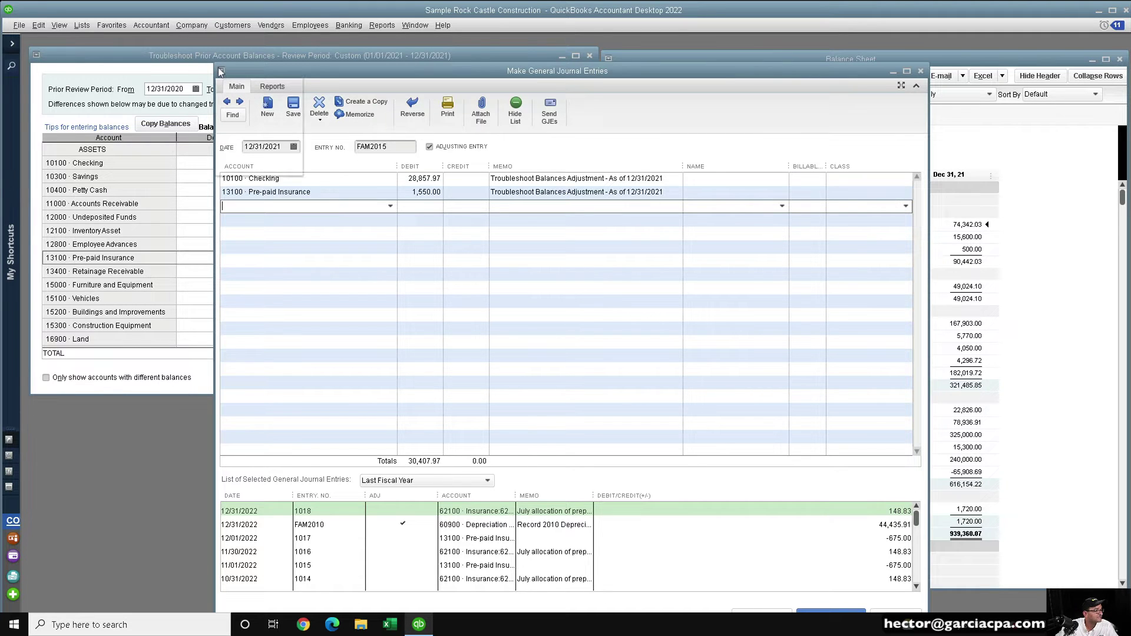
click(564, 189)
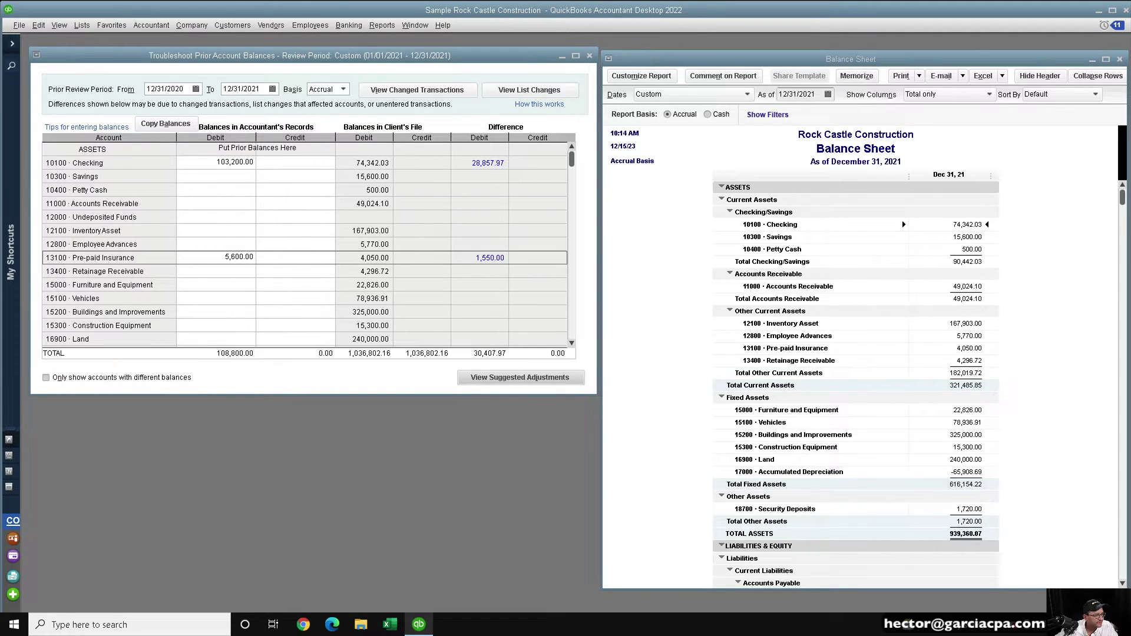
- Close the Troubleshoot Prior Account Balances window and the balance sheet report
click(589, 55)
click(609, 59)
click(616, 154)
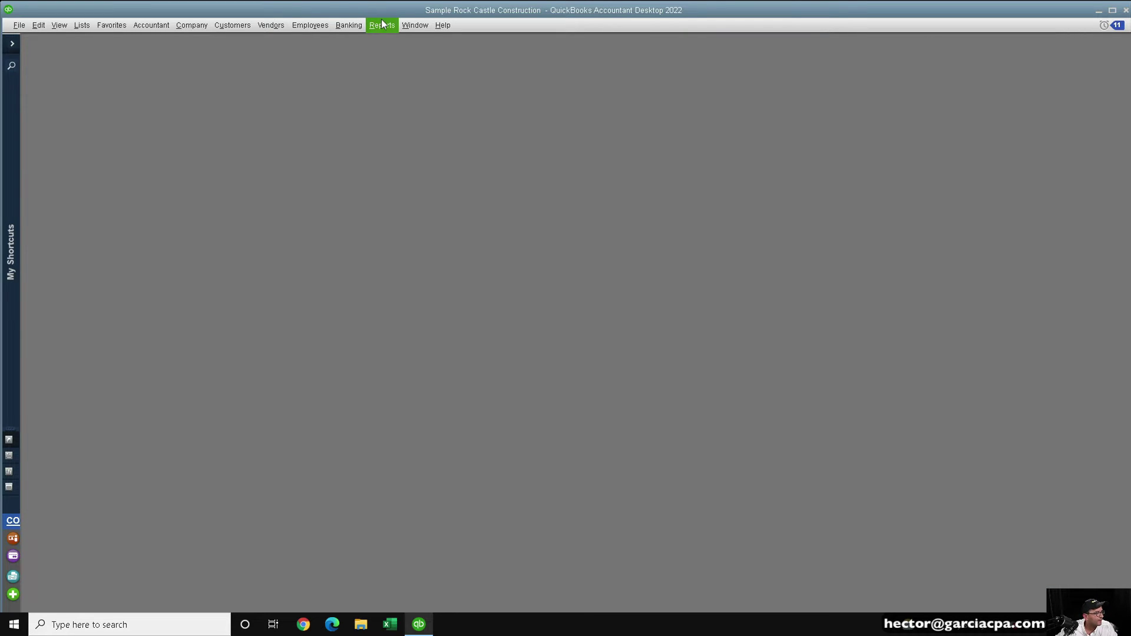
- Open the Trial Balance report for Last Fiscal Year, and narrow its window to leave room for another report
click(383, 25)
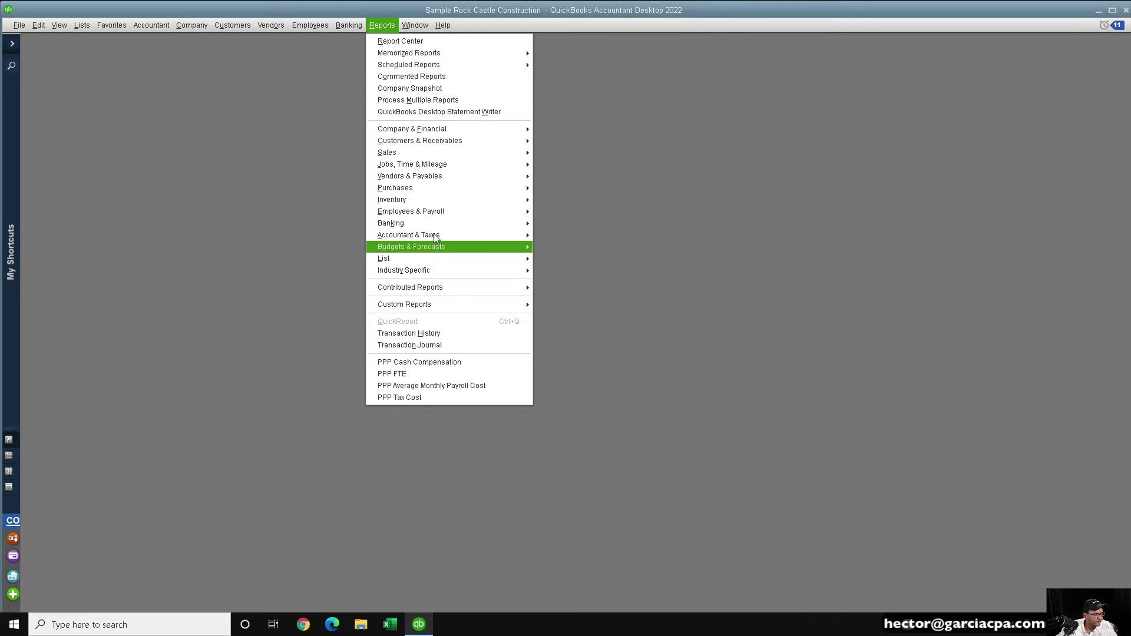
mouse_move(437, 236)
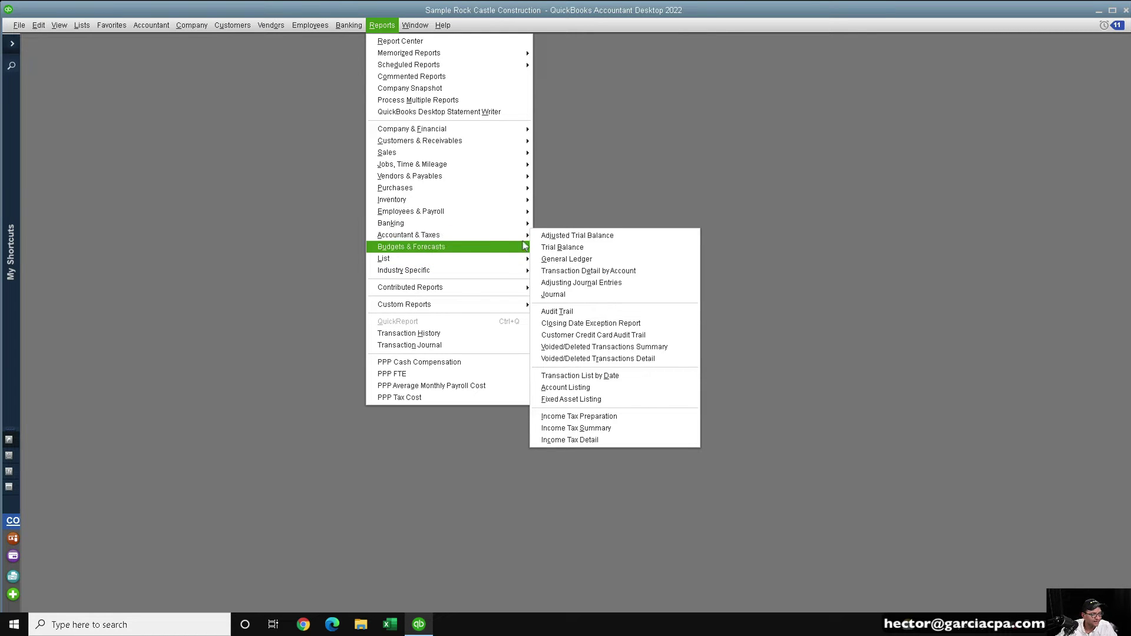
click(584, 248)
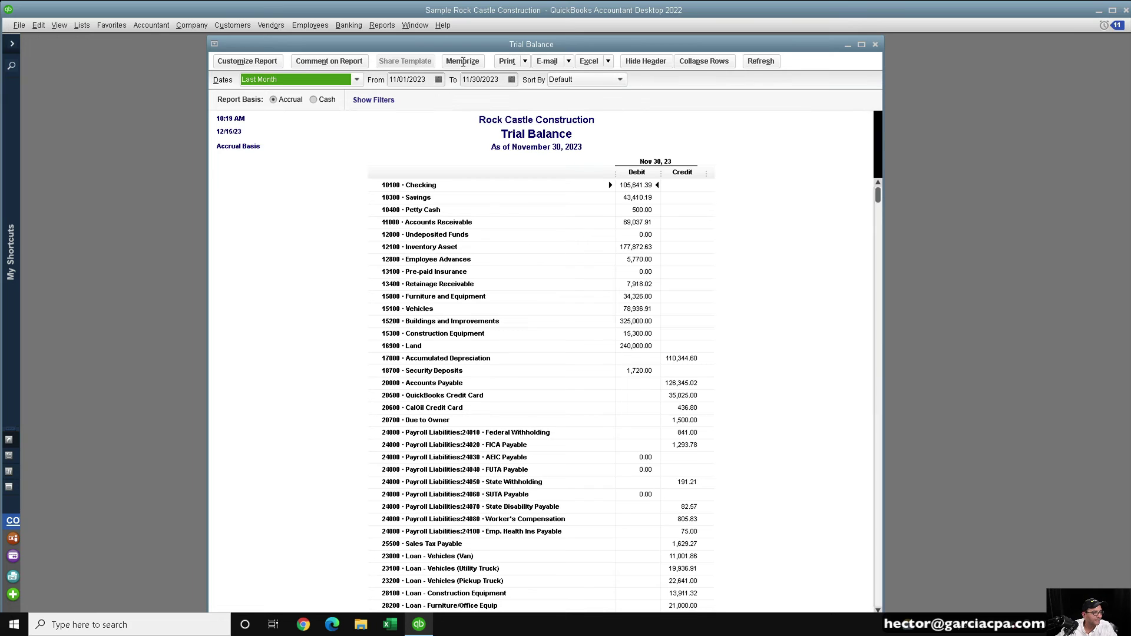
drag(411, 47, 250, 47)
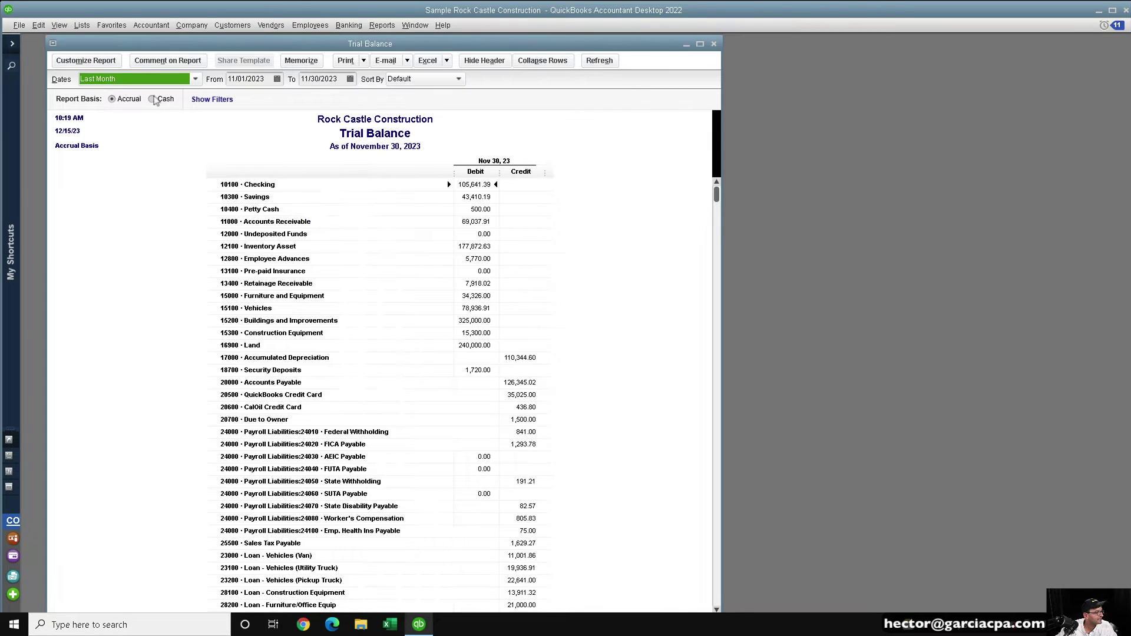
click(117, 80)
click(119, 259)
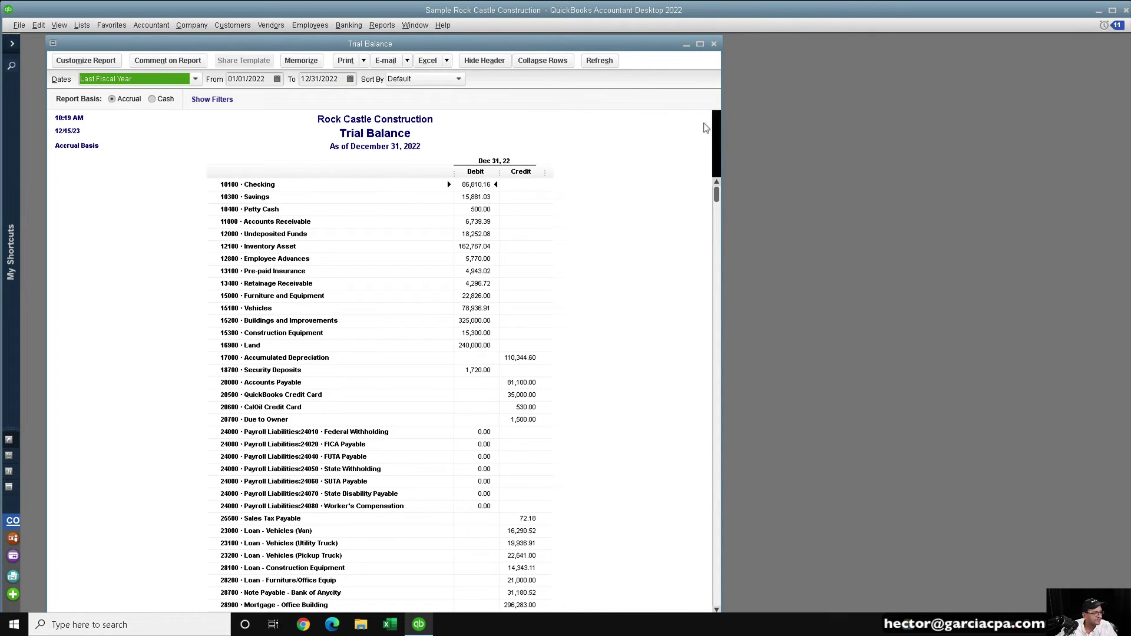
drag(720, 115, 412, 115)
- Open the Adjusting Journal Entries report for Last Fiscal Year, and enlarge it beside the trial balance
click(382, 25)
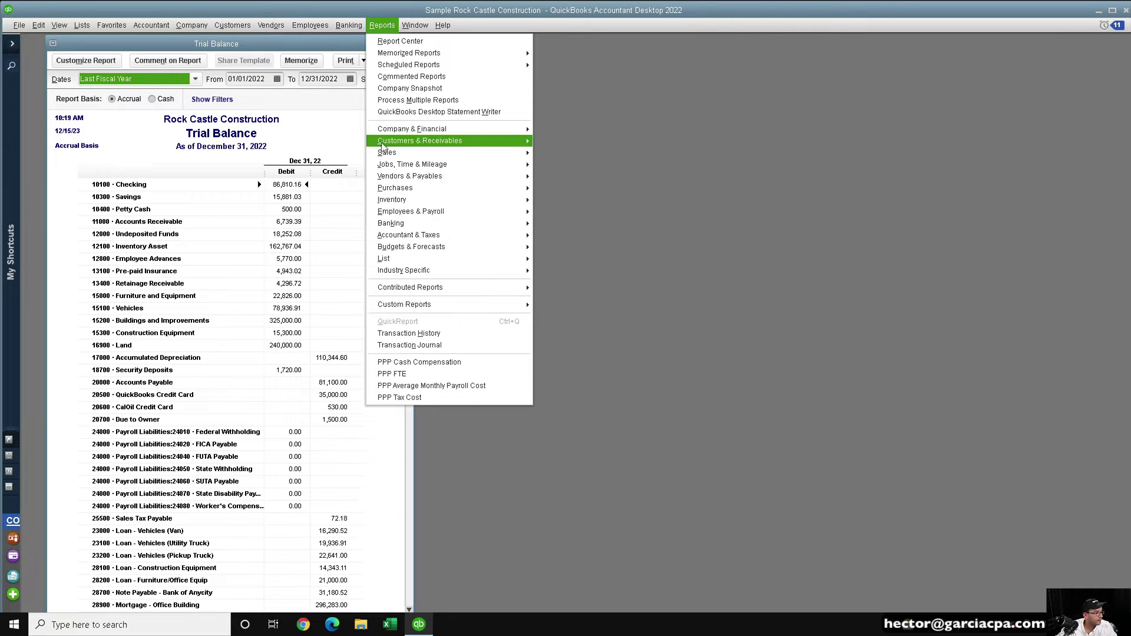
mouse_move(408, 237)
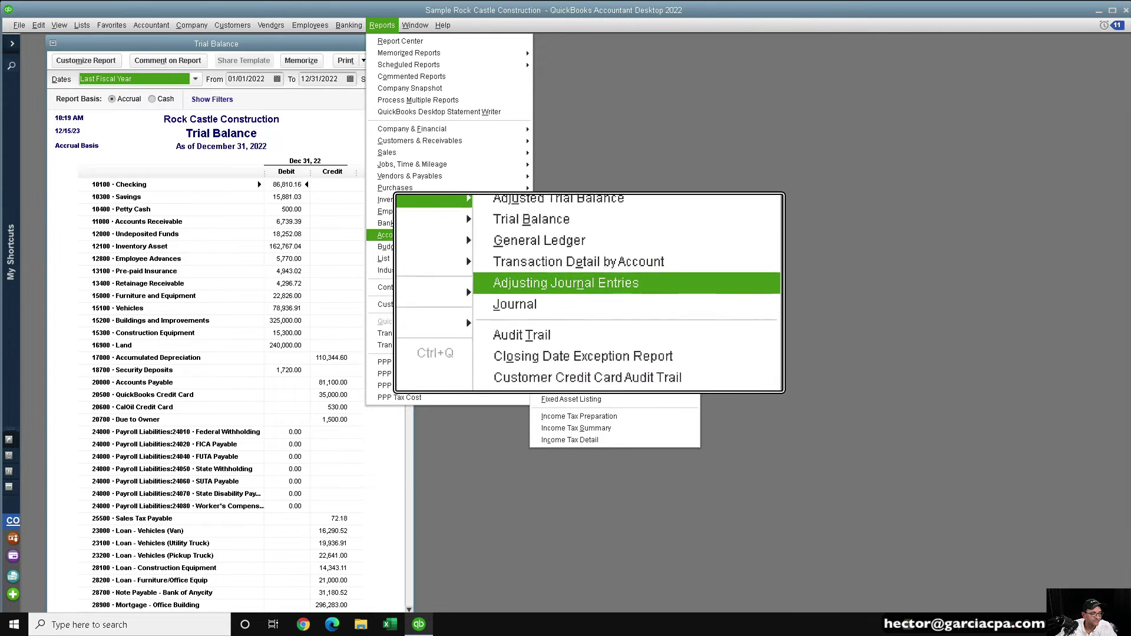
click(601, 283)
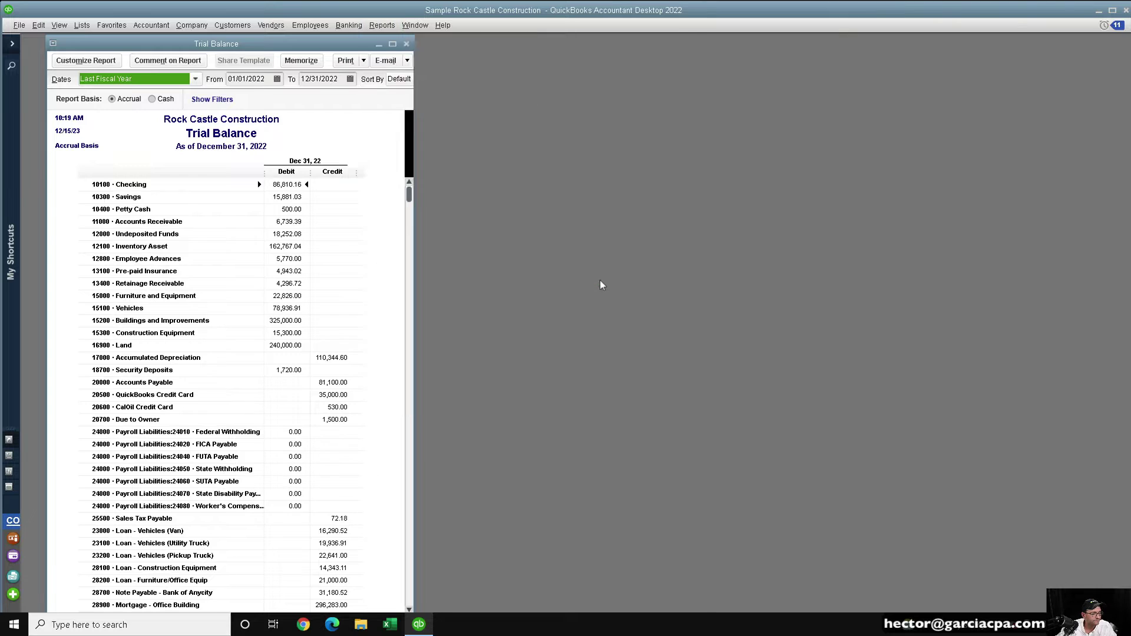
drag(245, 38, 682, 65)
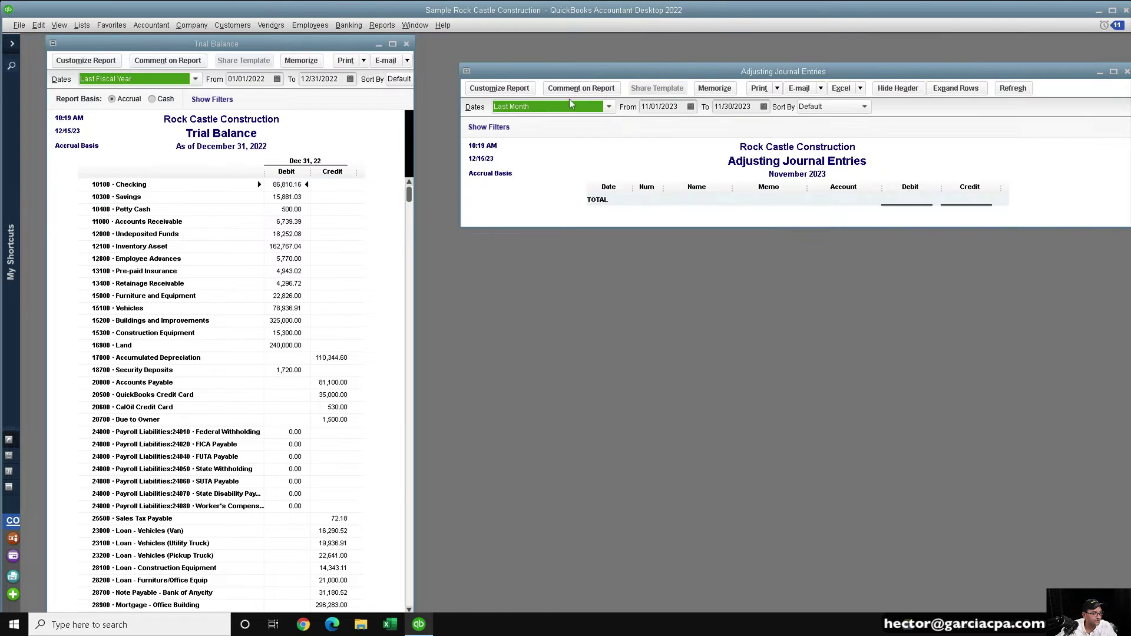
click(520, 107)
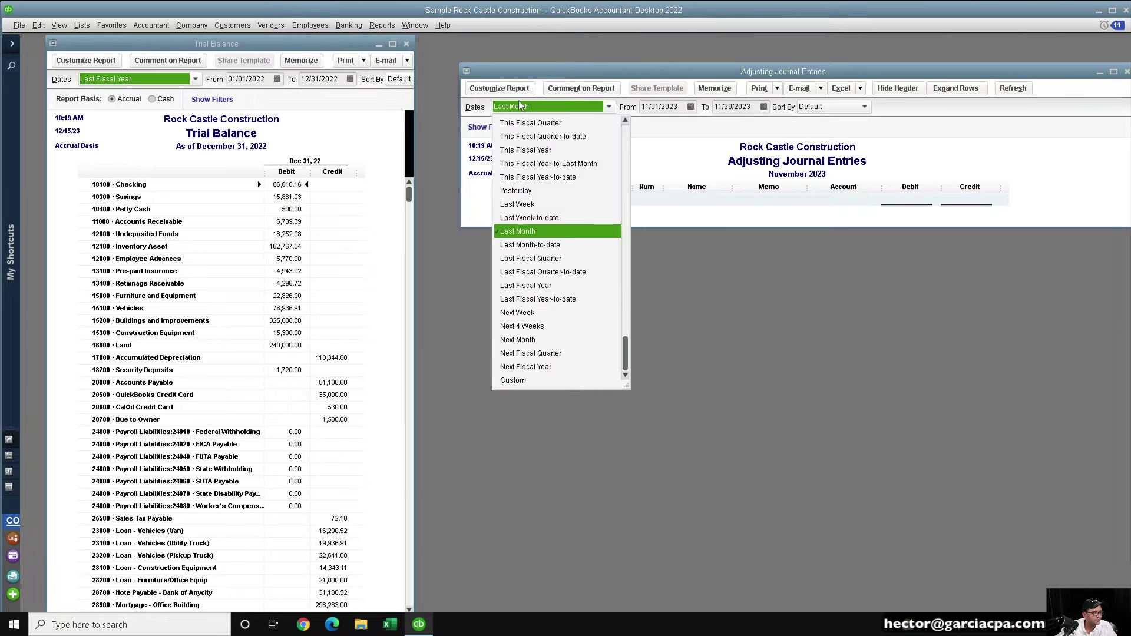
click(530, 285)
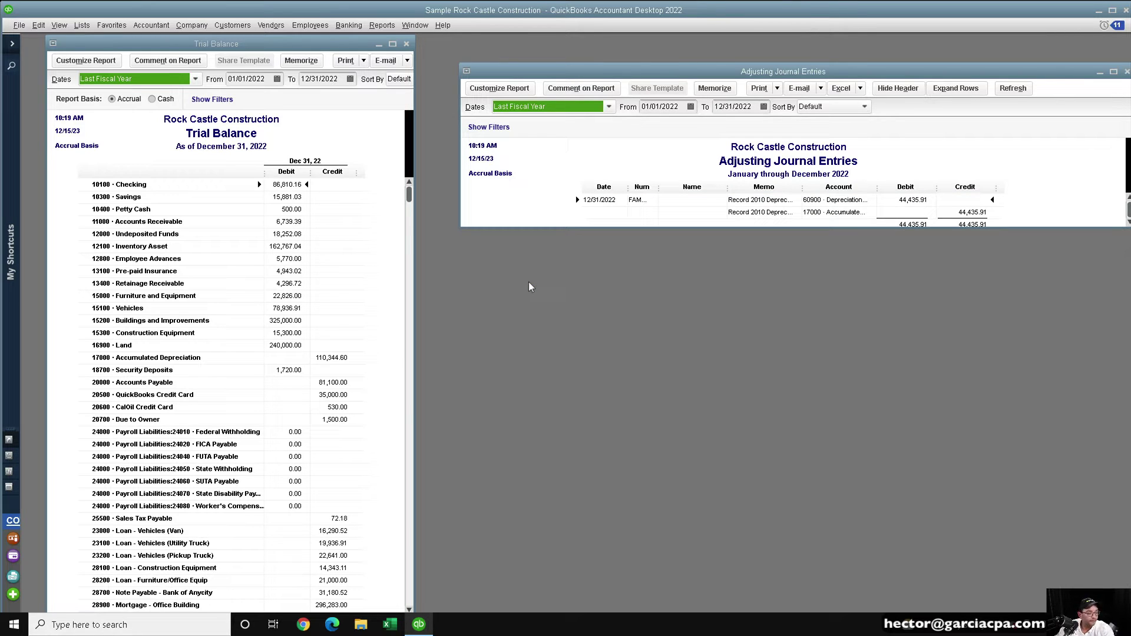
drag(592, 71, 569, 50)
drag(795, 201, 790, 591)
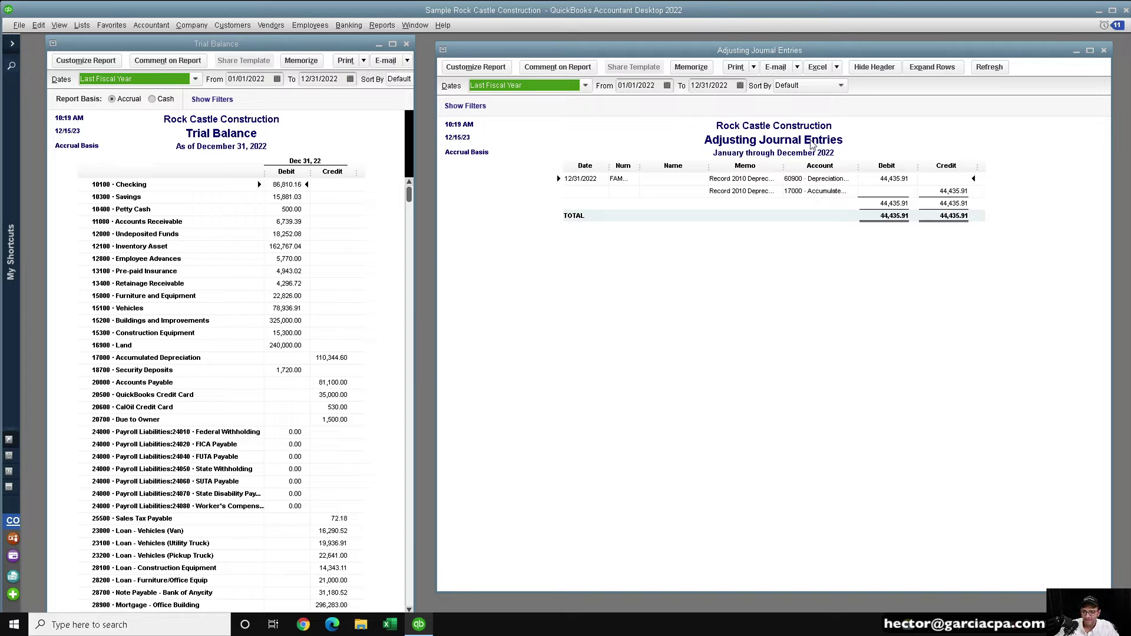
- Inspect the 12/31/2022 depreciation entry behind the Adjusting Journal Entries report, and return to the trial balance
double_click(744, 179)
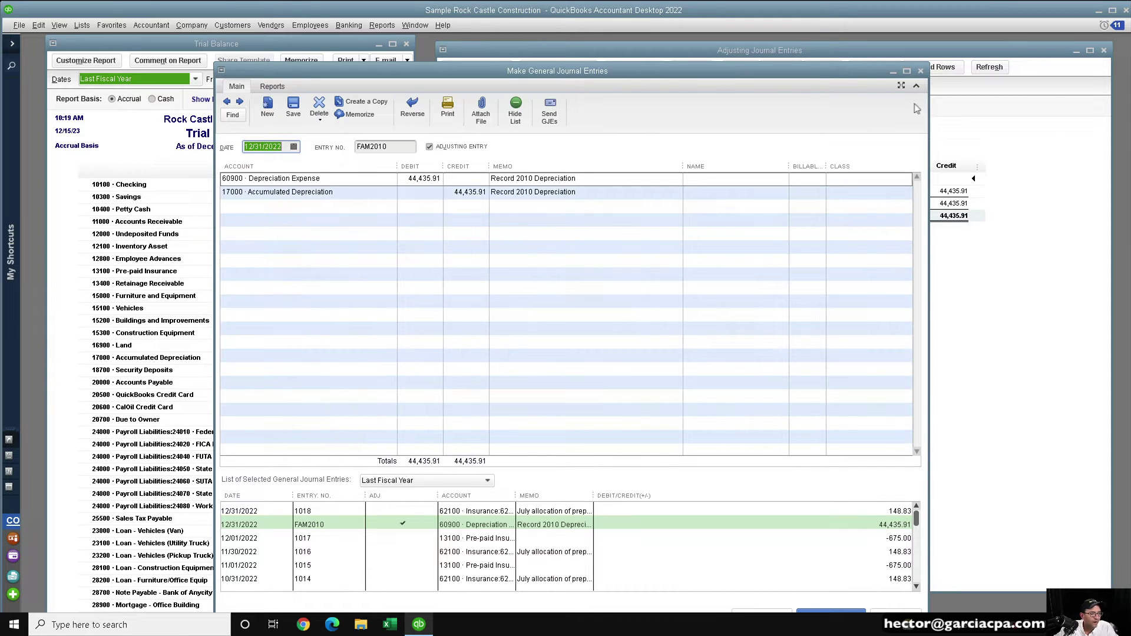
click(919, 71)
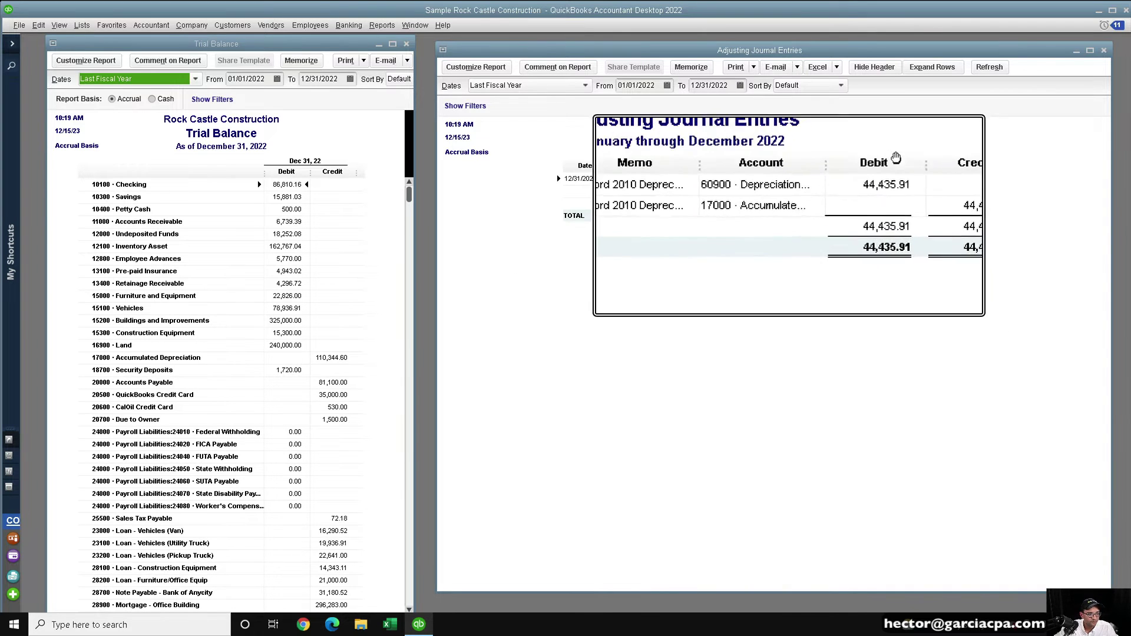
click(363, 300)
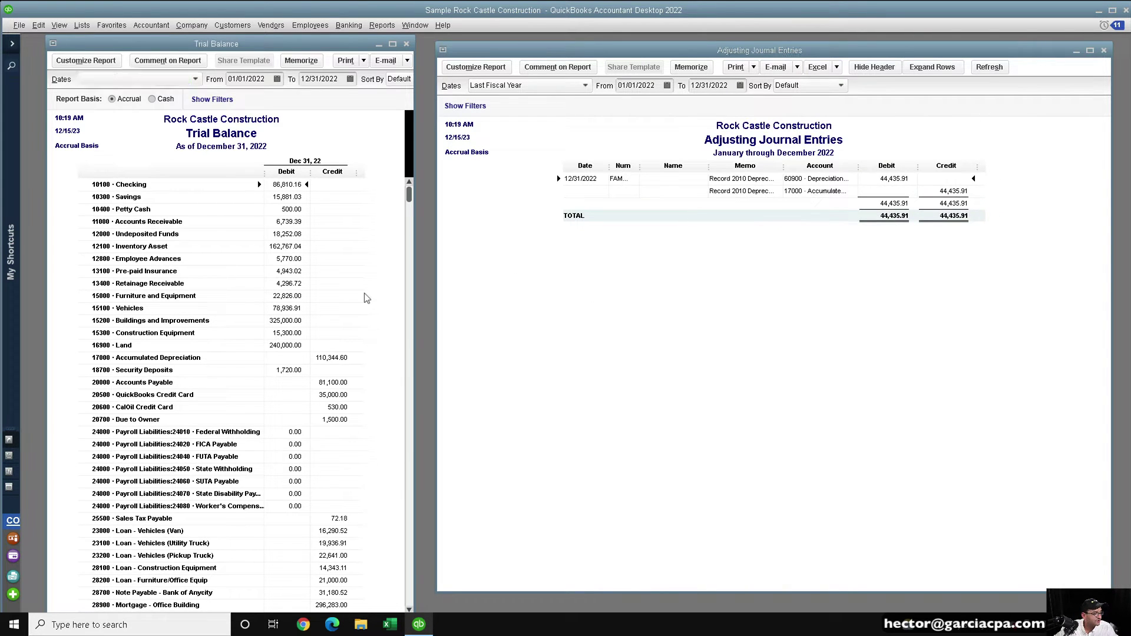
scroll(330, 302, down, 1)
scroll(330, 301, up, 1)
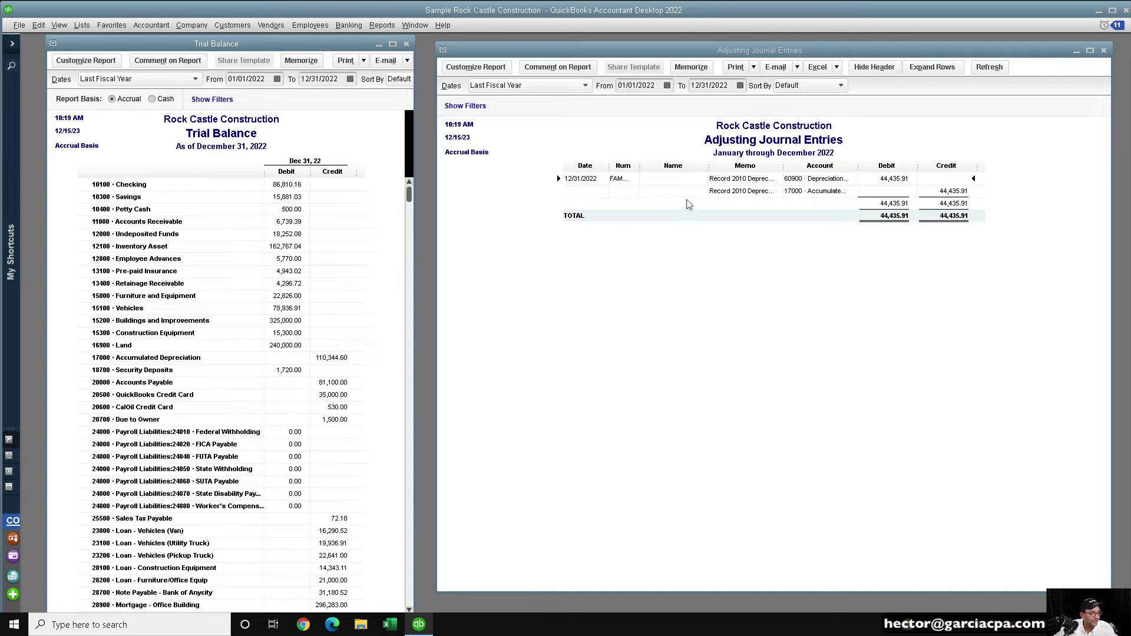
- Widen the Account column of the Adjusting Journal Entries report, and locate Depreciation Expense in the trial balance
click(818, 170)
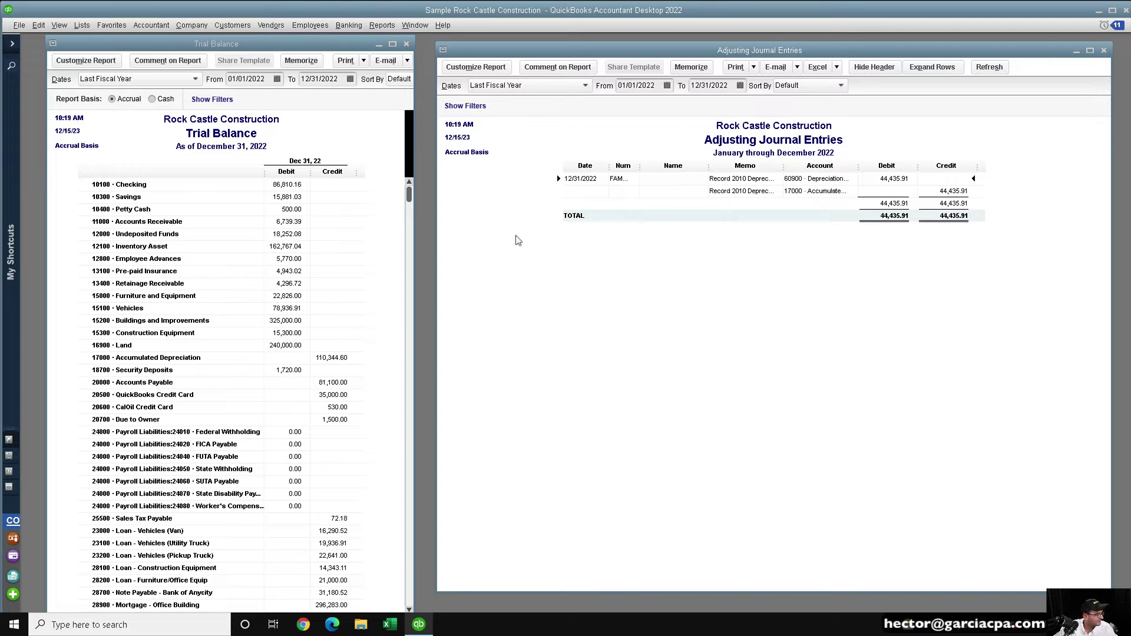
drag(858, 158, 884, 157)
scroll(227, 382, down, 2)
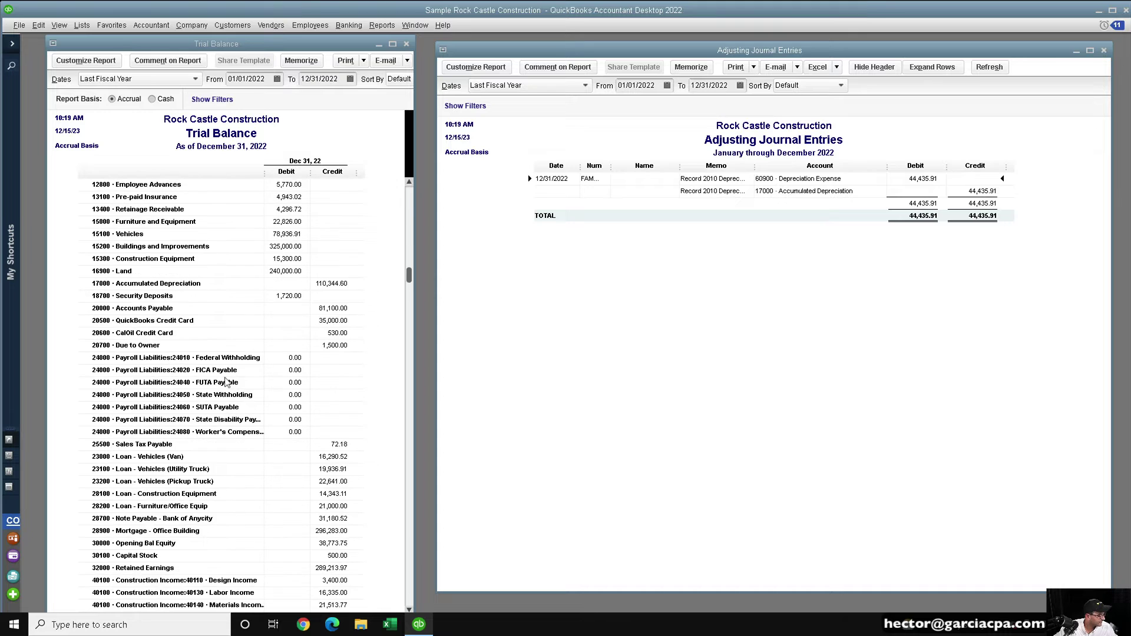
scroll(227, 382, down, 8)
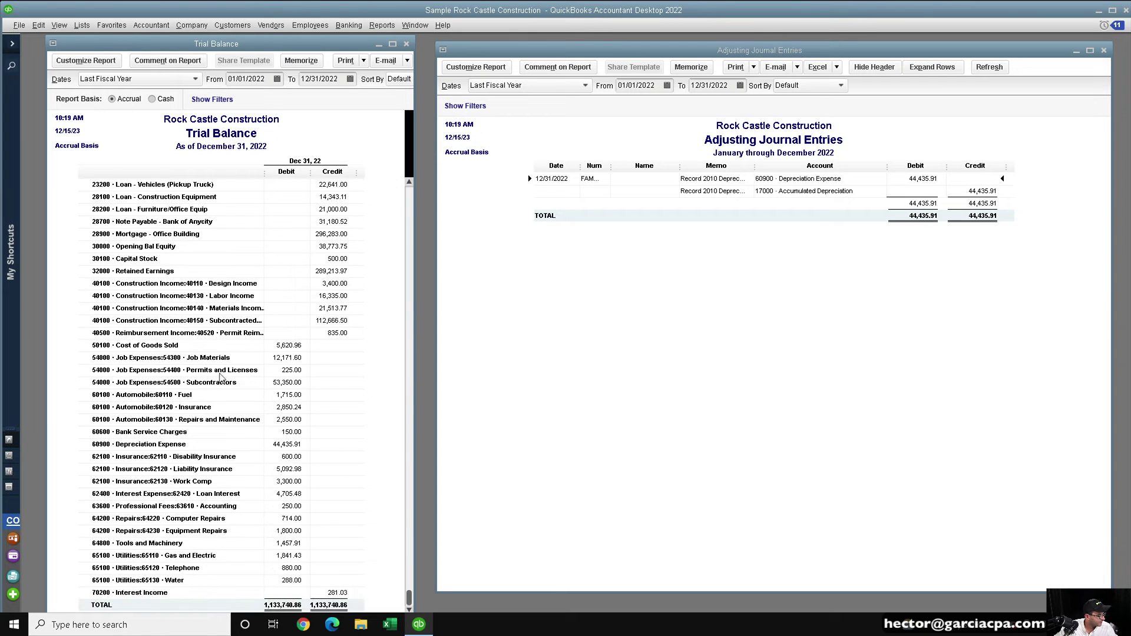
click(271, 443)
- Open the 12/31/2022 depreciation entry from the Adjusting Journal Entries report, and duplicate it as a new general journal entry
double_click(919, 179)
right_click(624, 152)
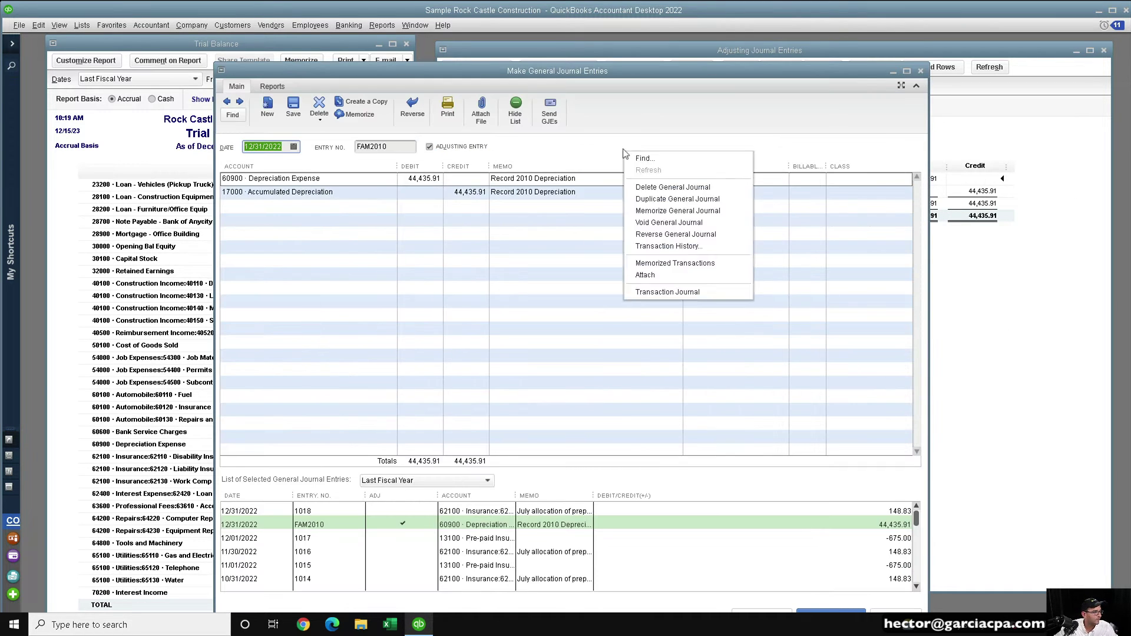
click(660, 201)
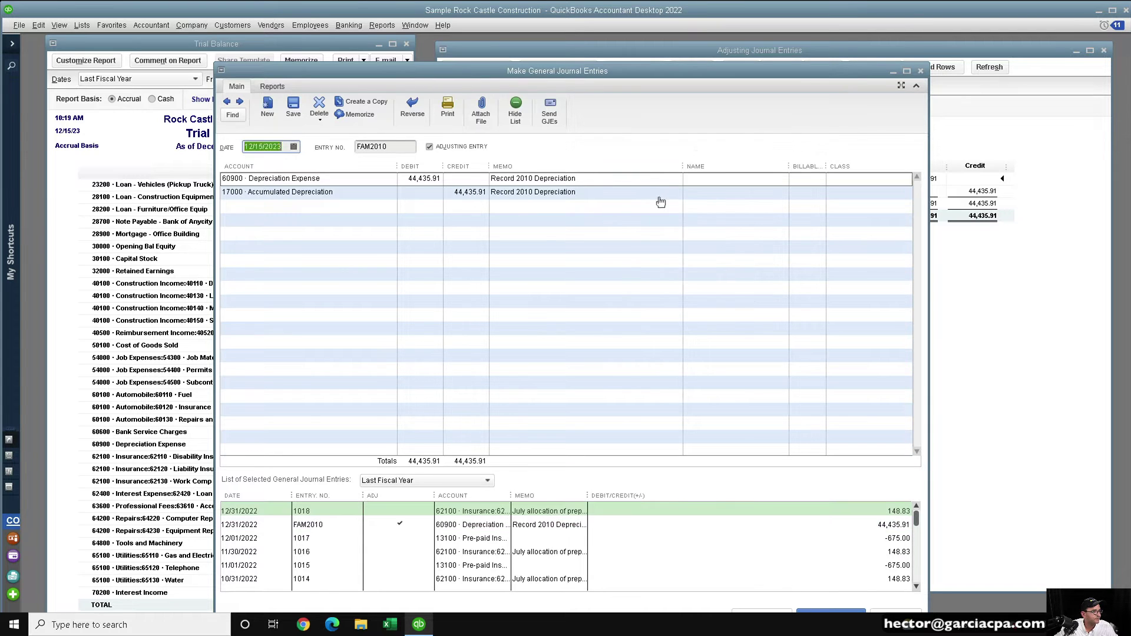
click(559, 233)
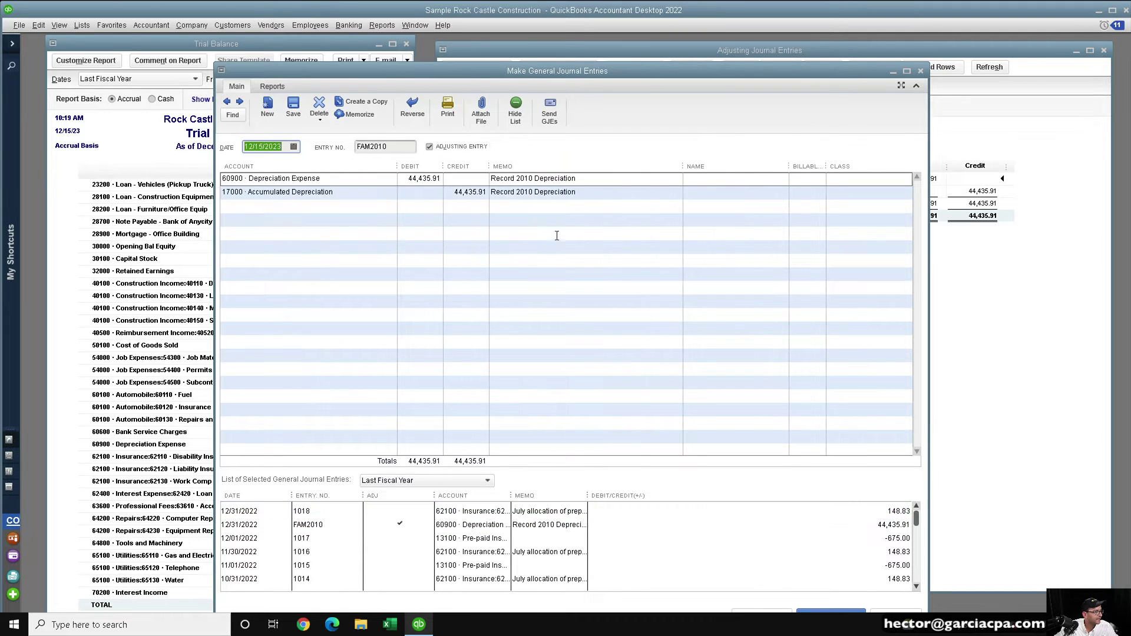
- Set the Depreciation Expense debit and the Accumulated Depreciation credit to 21,500.00 in the copied journal entry
click(409, 181)
text(21,50)
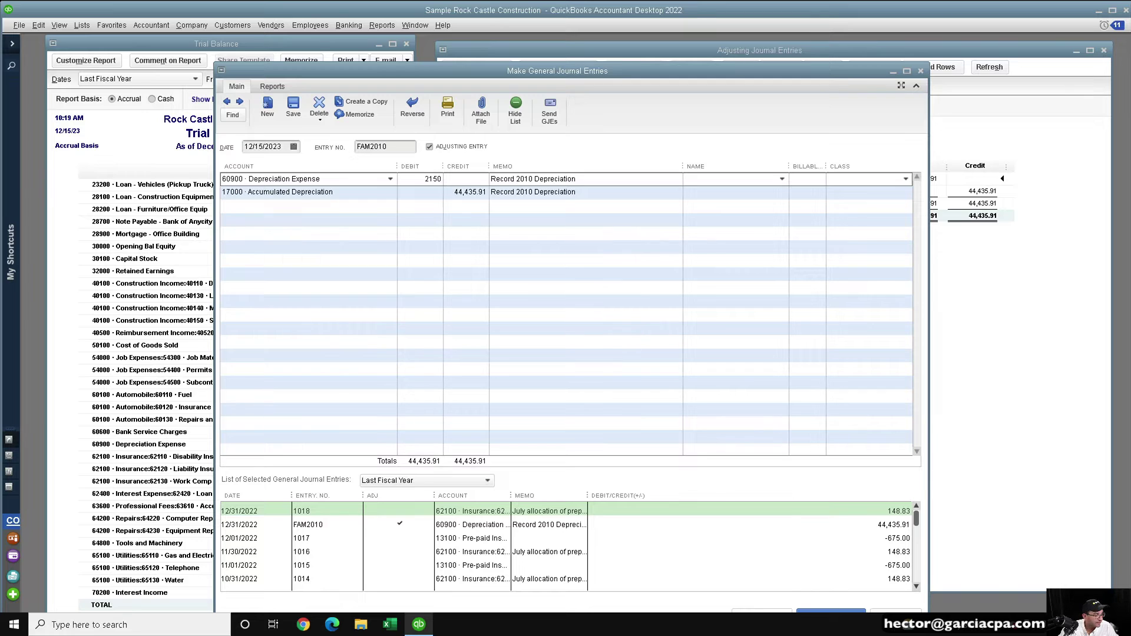
text(0)
key(Tab)
key(Down)
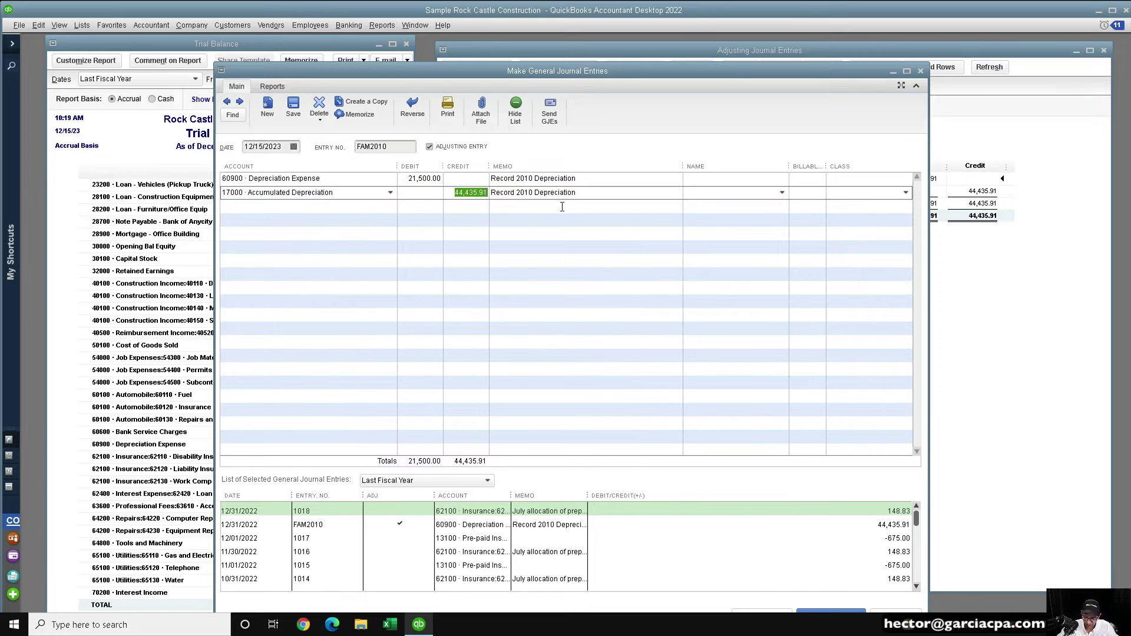
text(21500)
key(Tab)
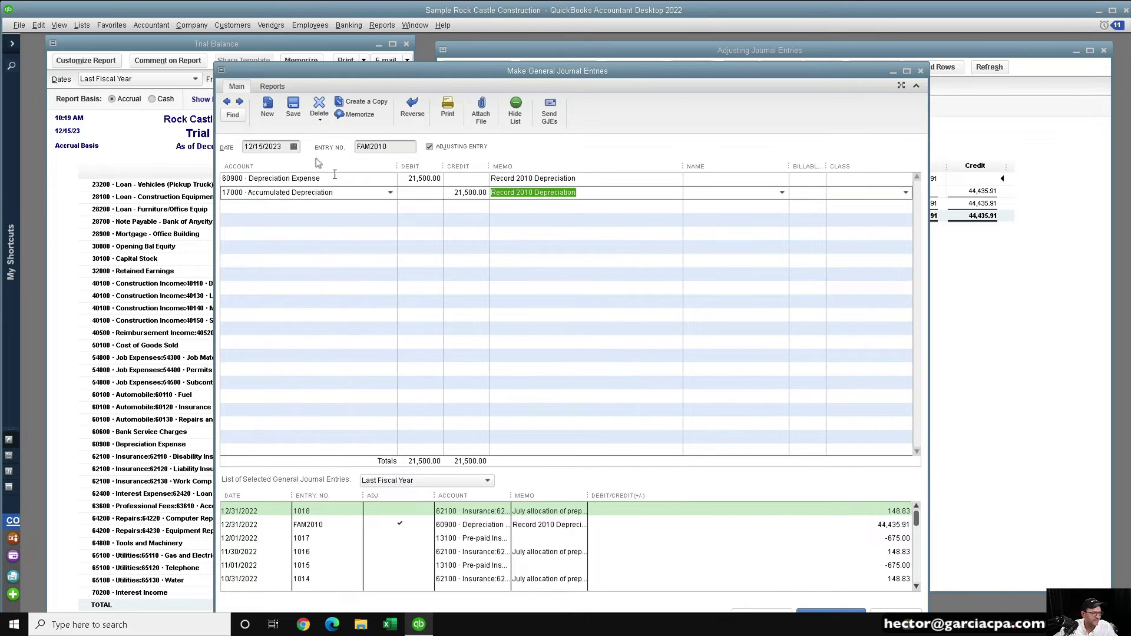
- Date the copied adjusting entry 12/31/2022 and save it, and close the journal entry window after checking the trial balance
click(284, 146)
text(12/3)
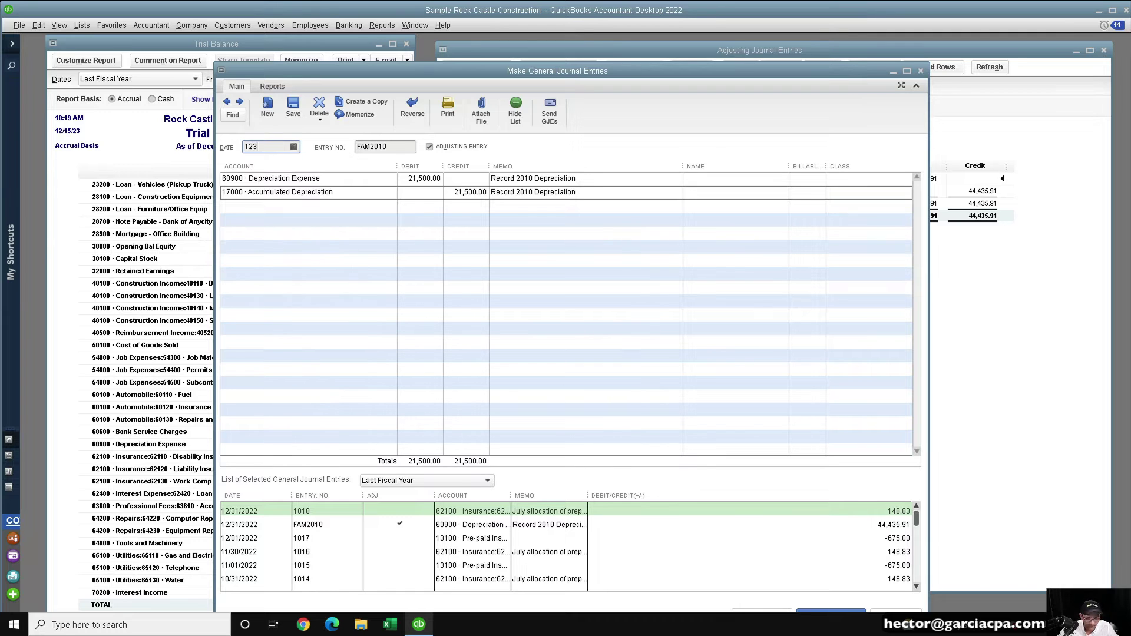
text(1/2022)
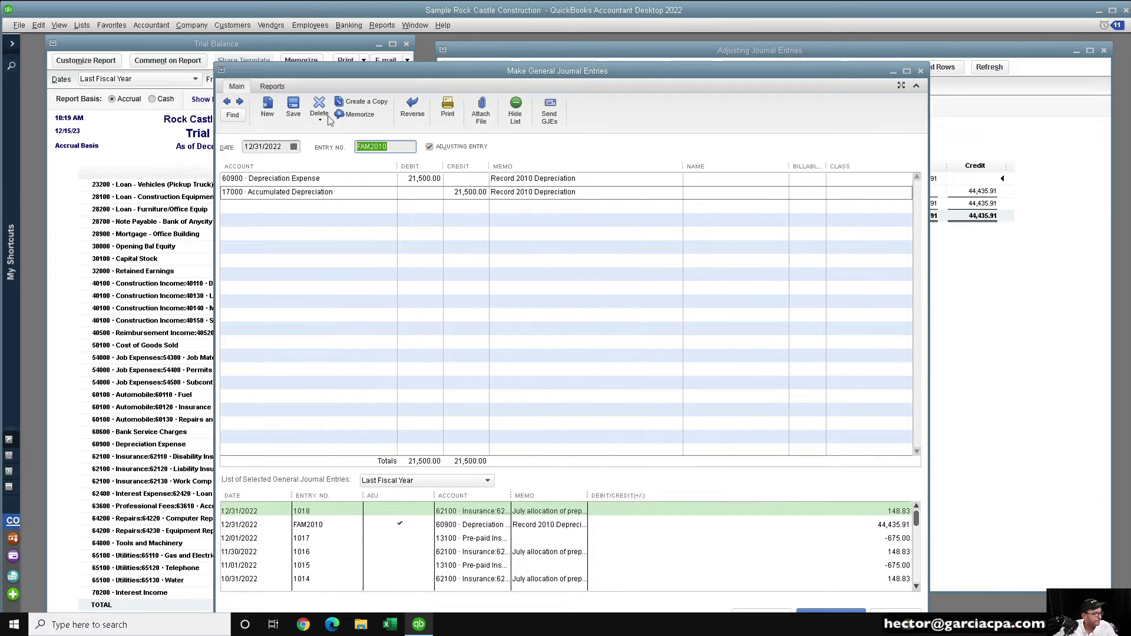
key(ctrl+s)
click(140, 194)
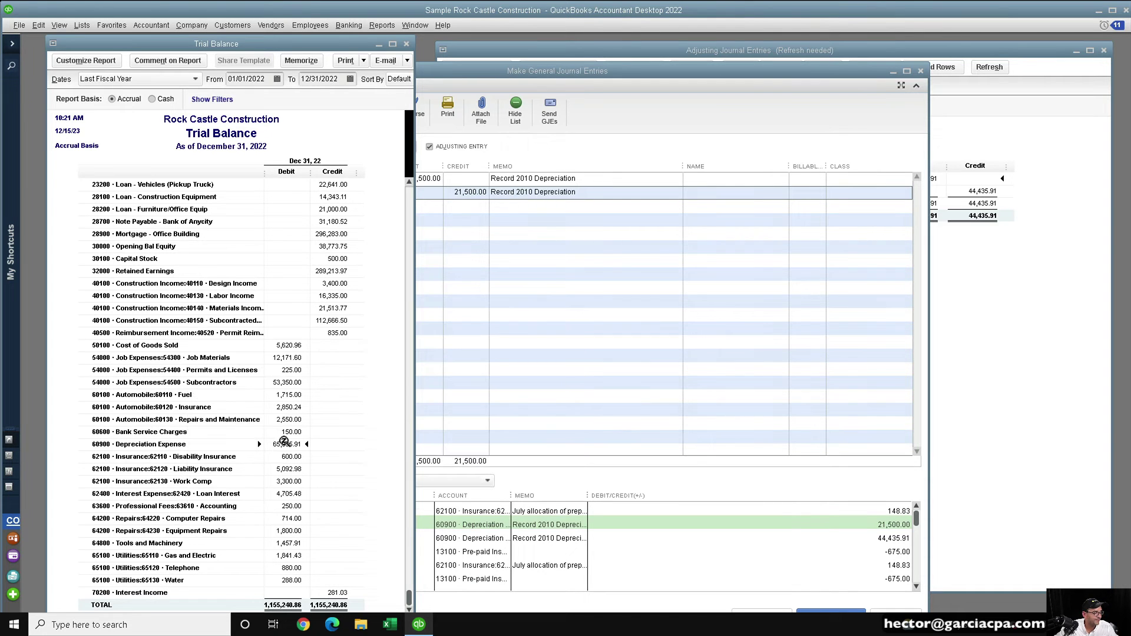
click(921, 71)
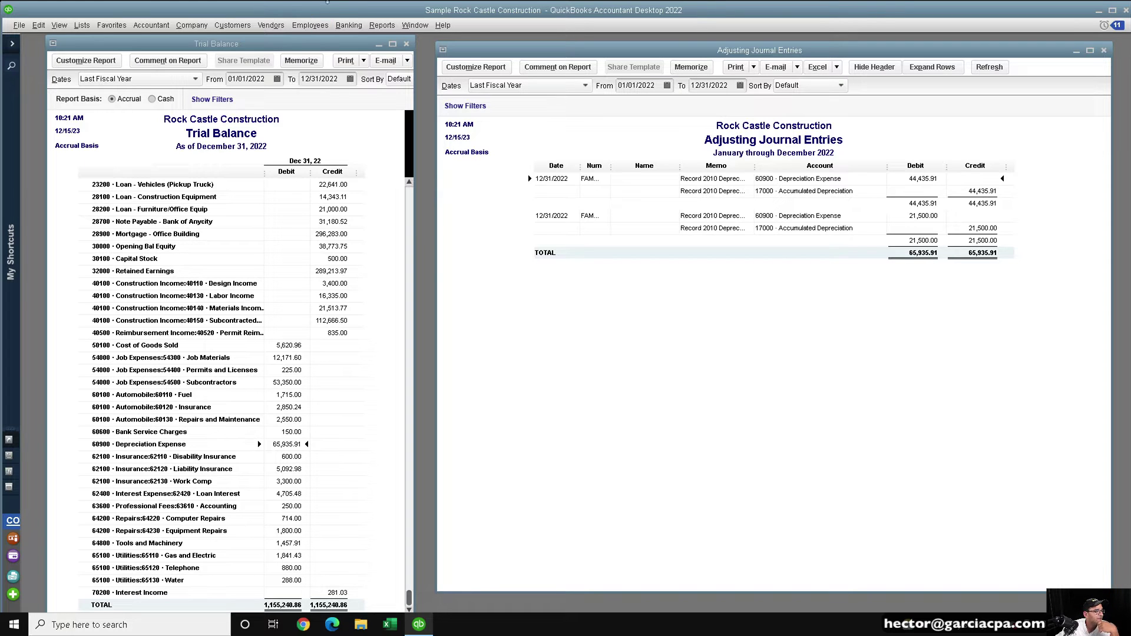
- Open the Adjusted Trial Balance report for Last Fiscal Year, and close the Adjusting Journal Entries report
click(382, 24)
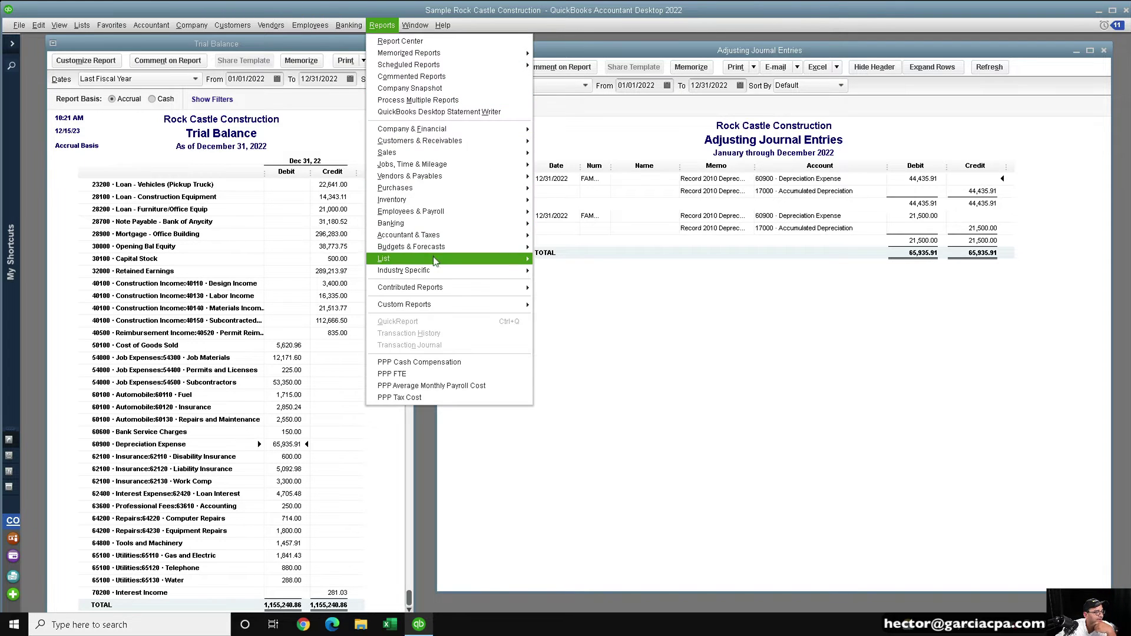
mouse_move(432, 236)
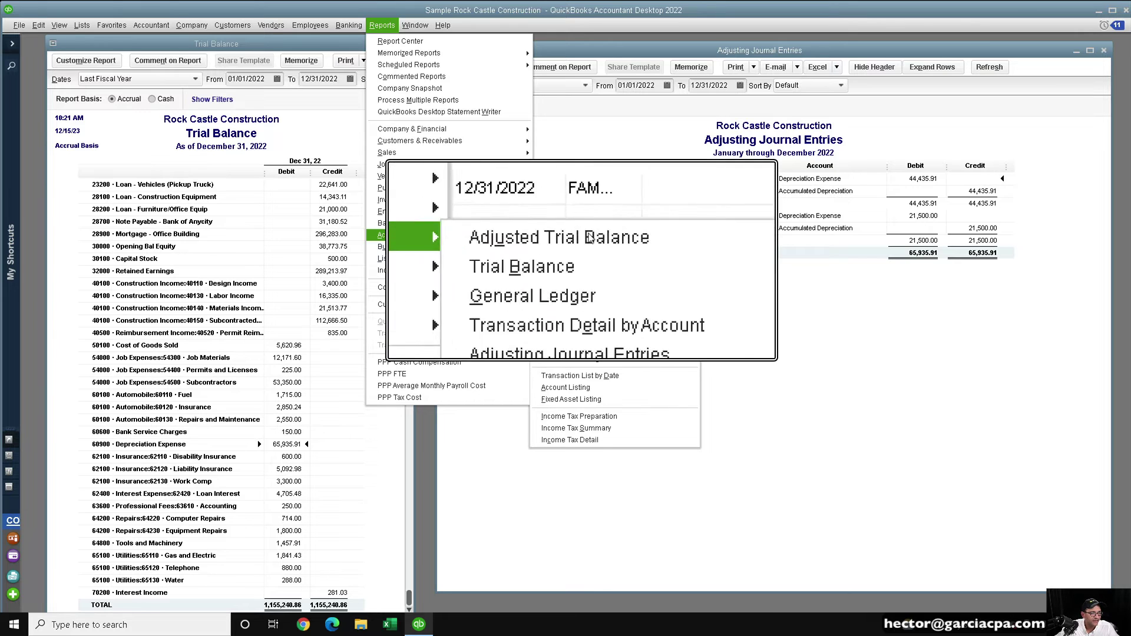
click(565, 235)
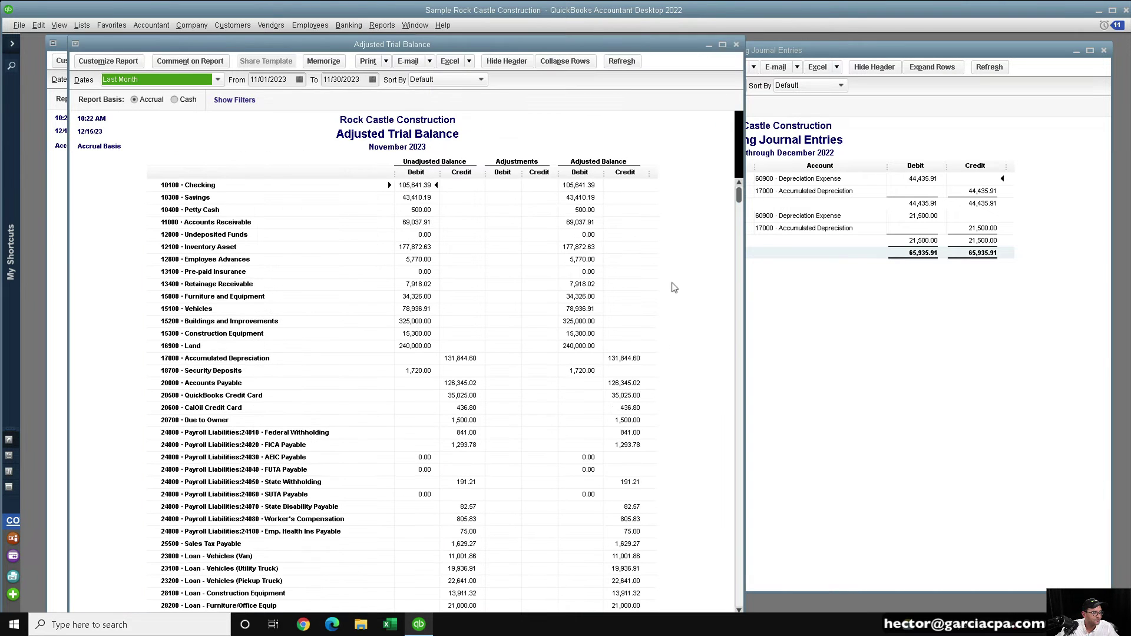
click(888, 361)
double_click(436, 47)
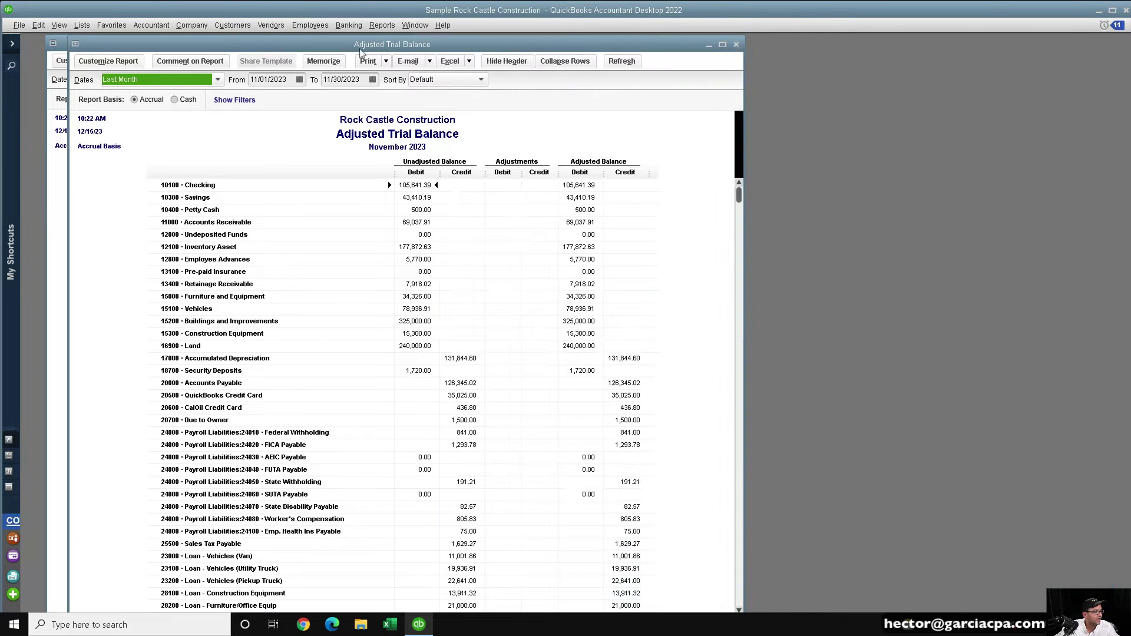
click(145, 80)
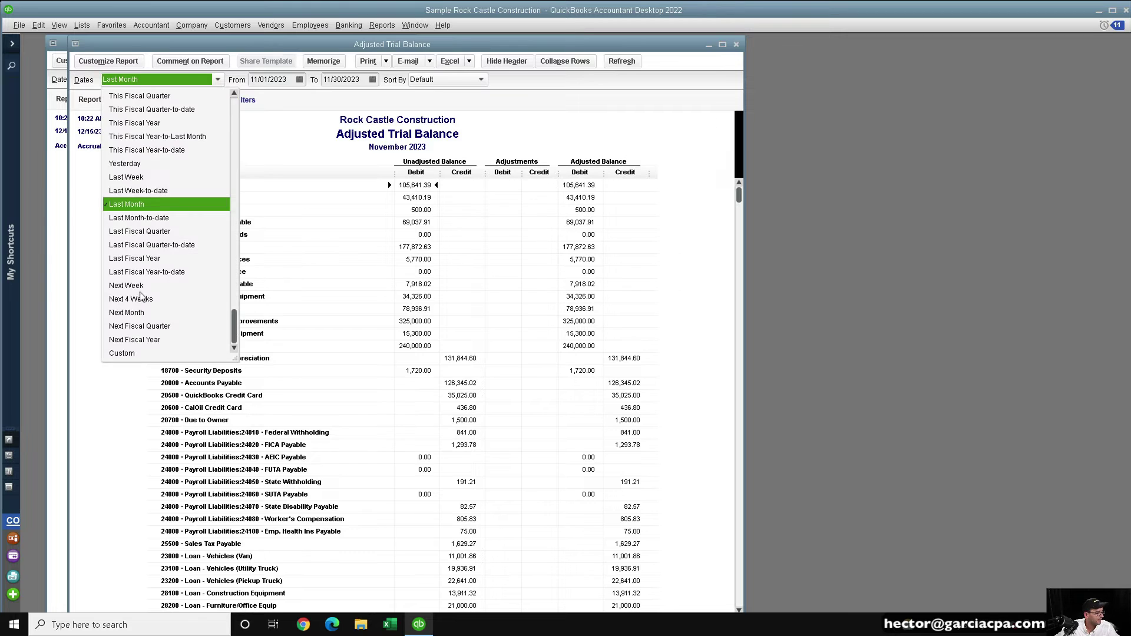
click(137, 259)
- Tile the Adjusted Trial Balance and Trial Balance vertically, and compare their Depreciation Expense and total amounts
click(414, 26)
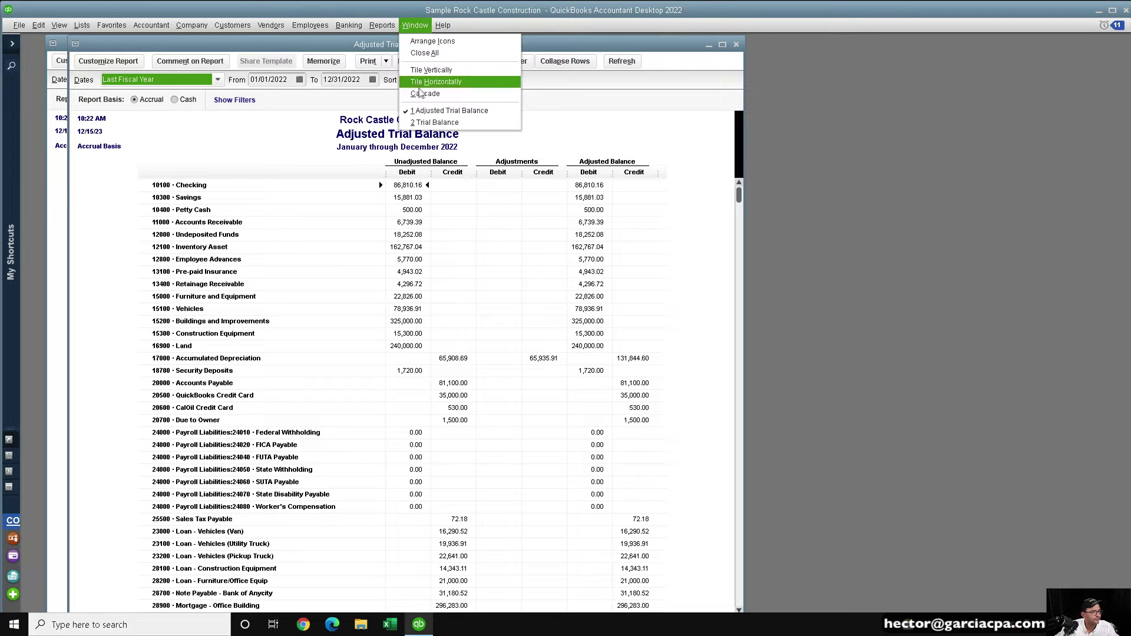
click(431, 70)
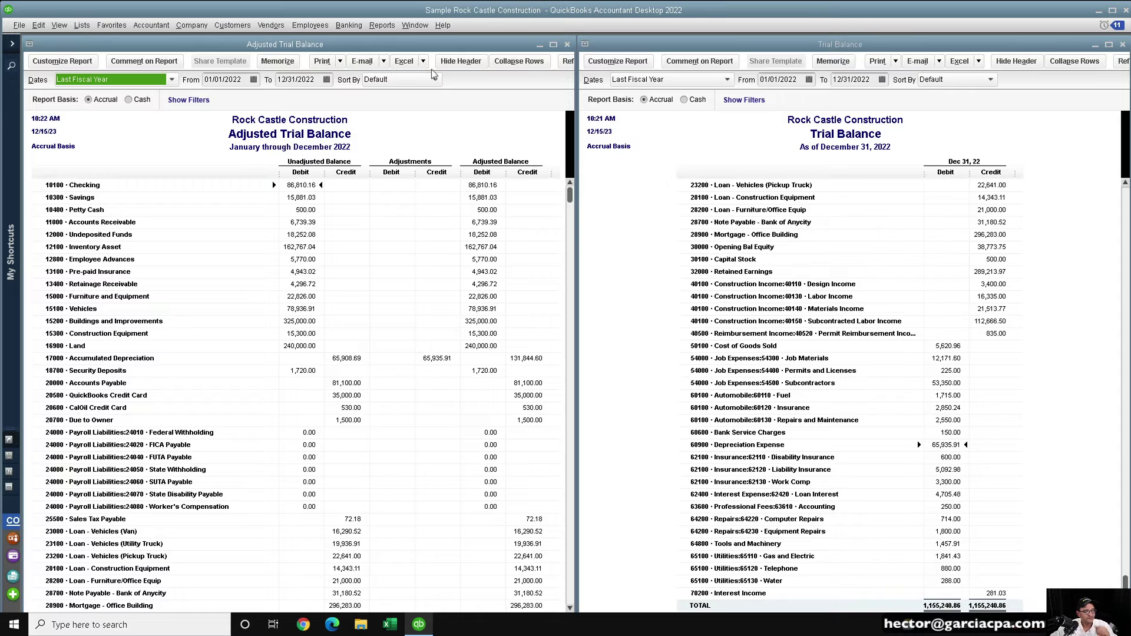
scroll(847, 288, up, 10)
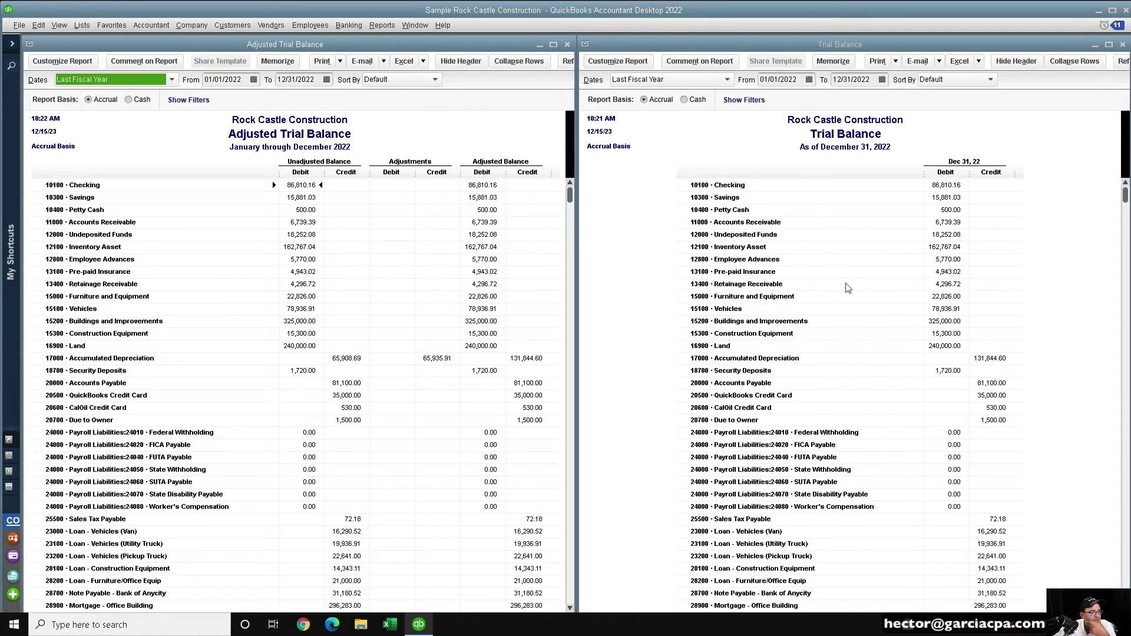
click(384, 296)
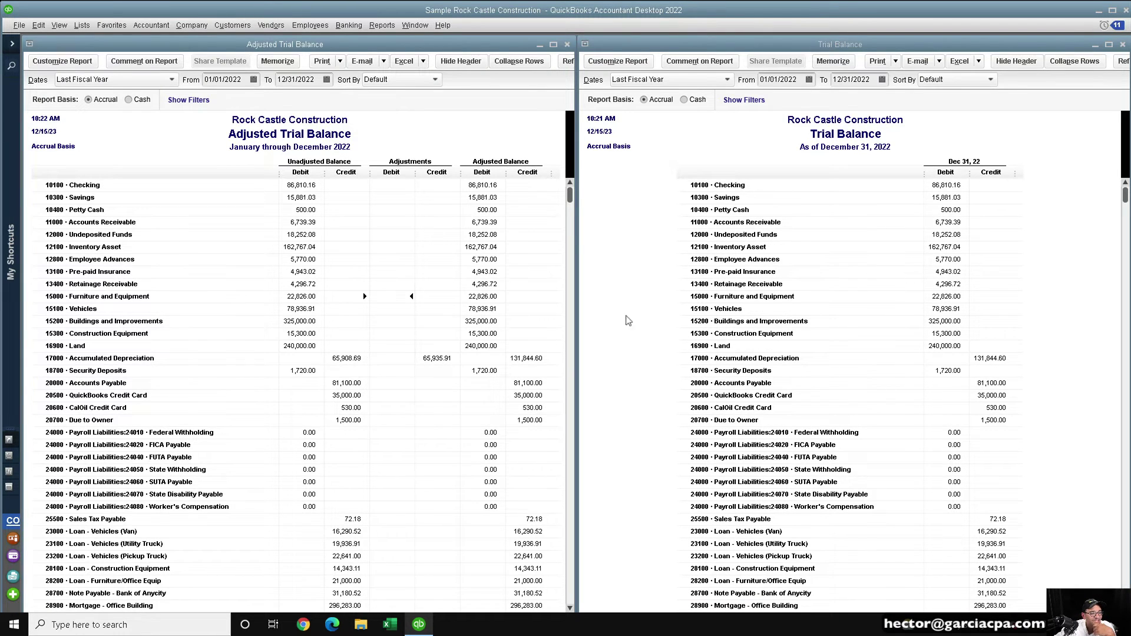
scroll(538, 457, down, 10)
scroll(950, 443, down, 10)
click(949, 436)
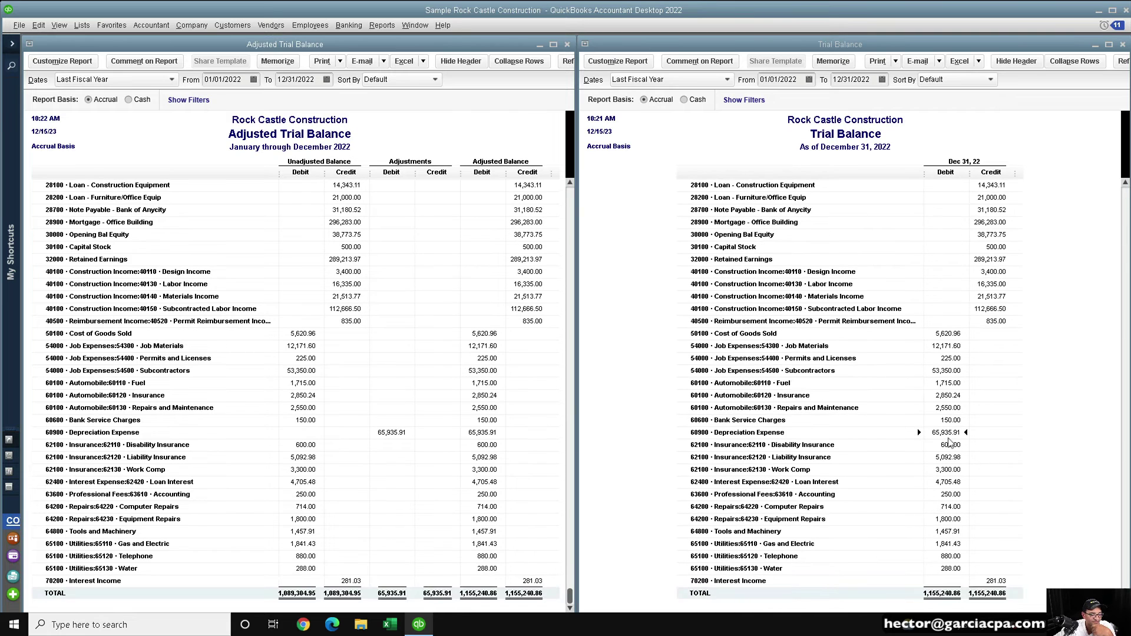
click(469, 591)
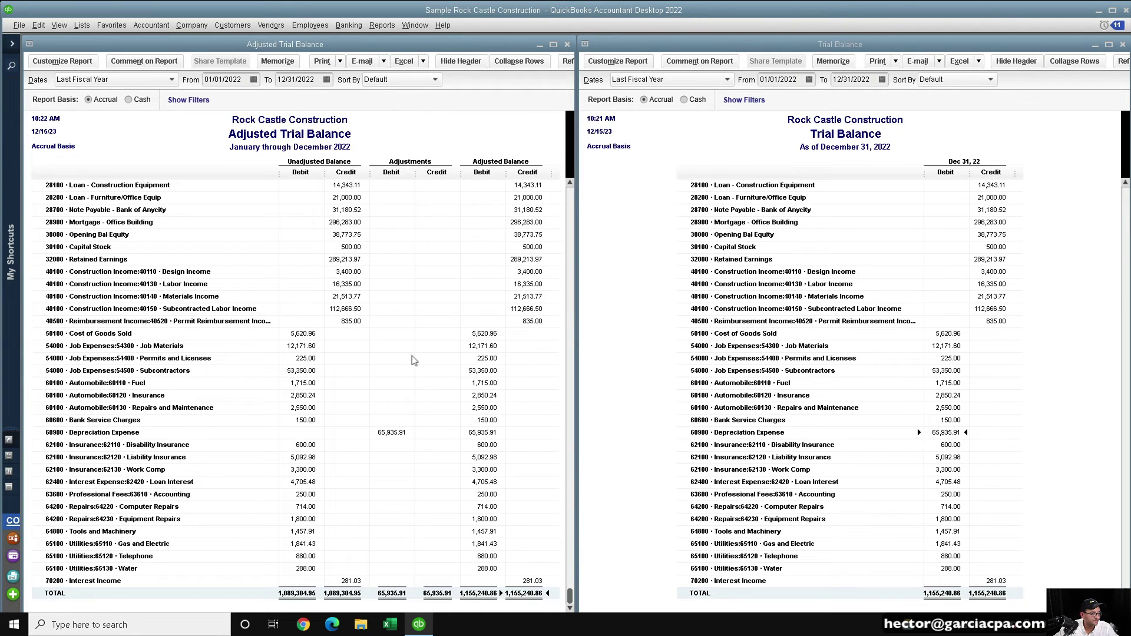
- Open the transactions behind the Depreciation Expense adjustment, and filter that report with Is Adjustment set to Yes
double_click(385, 432)
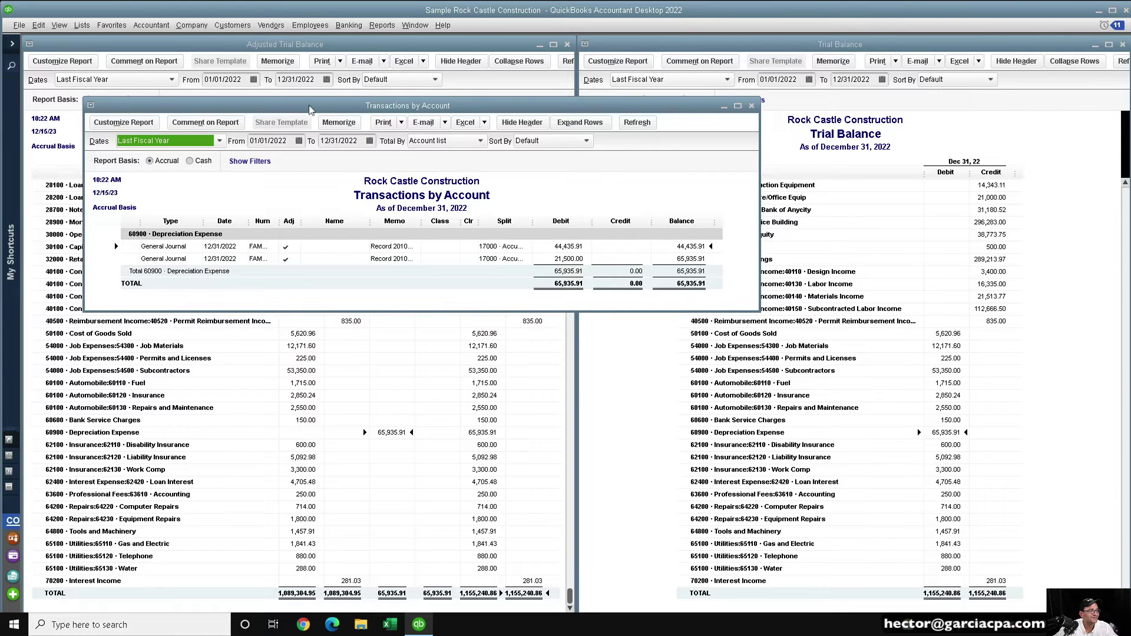
drag(311, 110, 622, 131)
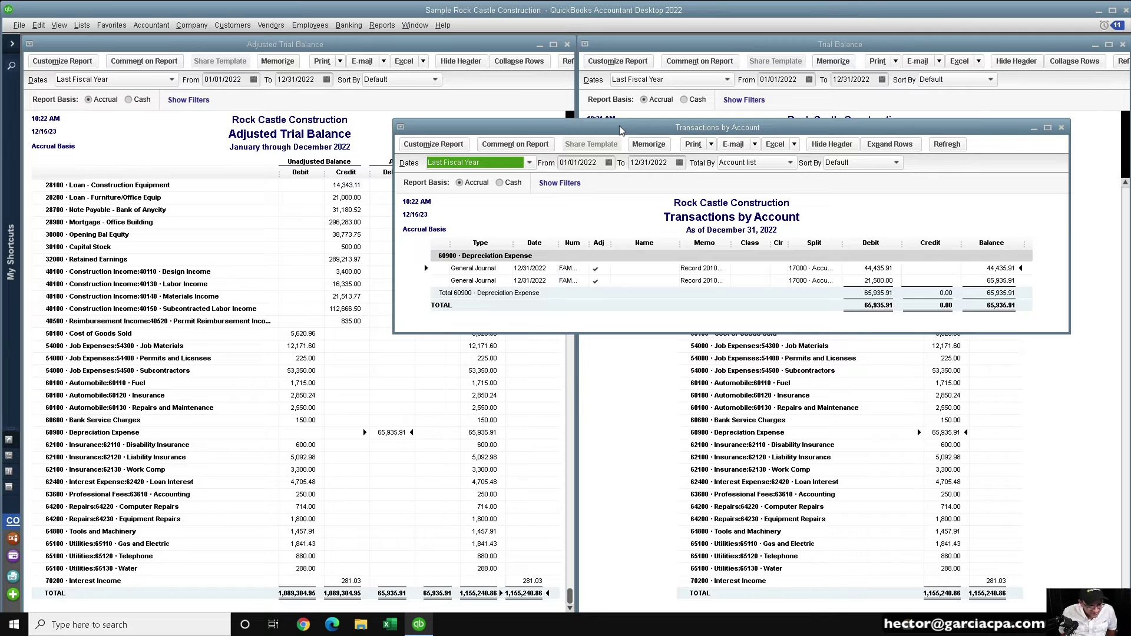
click(426, 146)
click(378, 159)
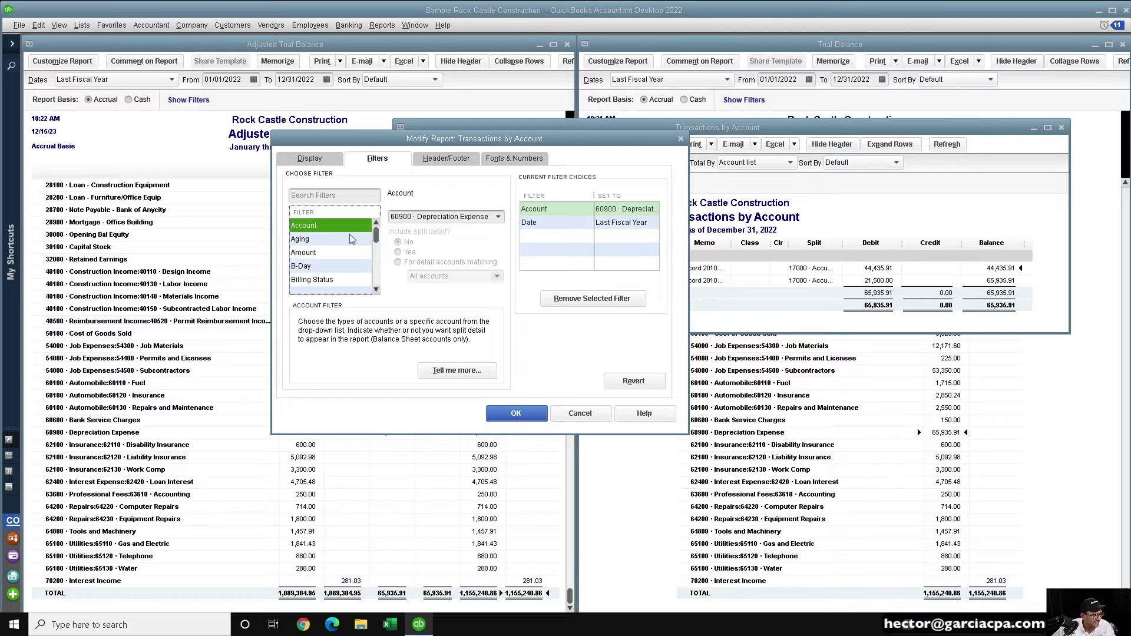
click(326, 194)
text(ad)
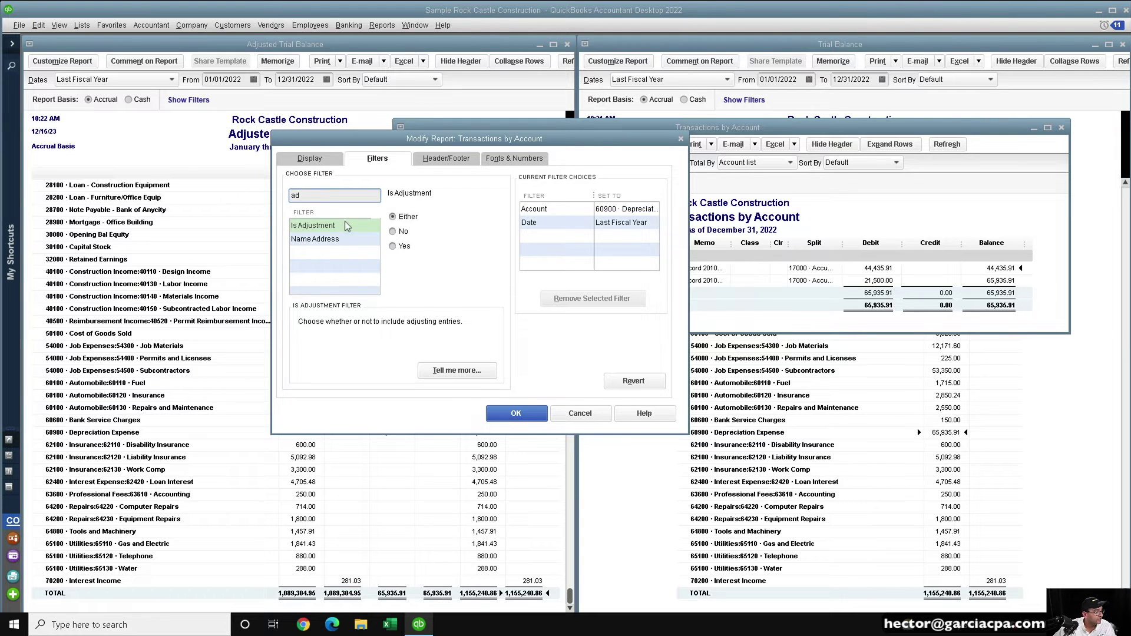
click(314, 226)
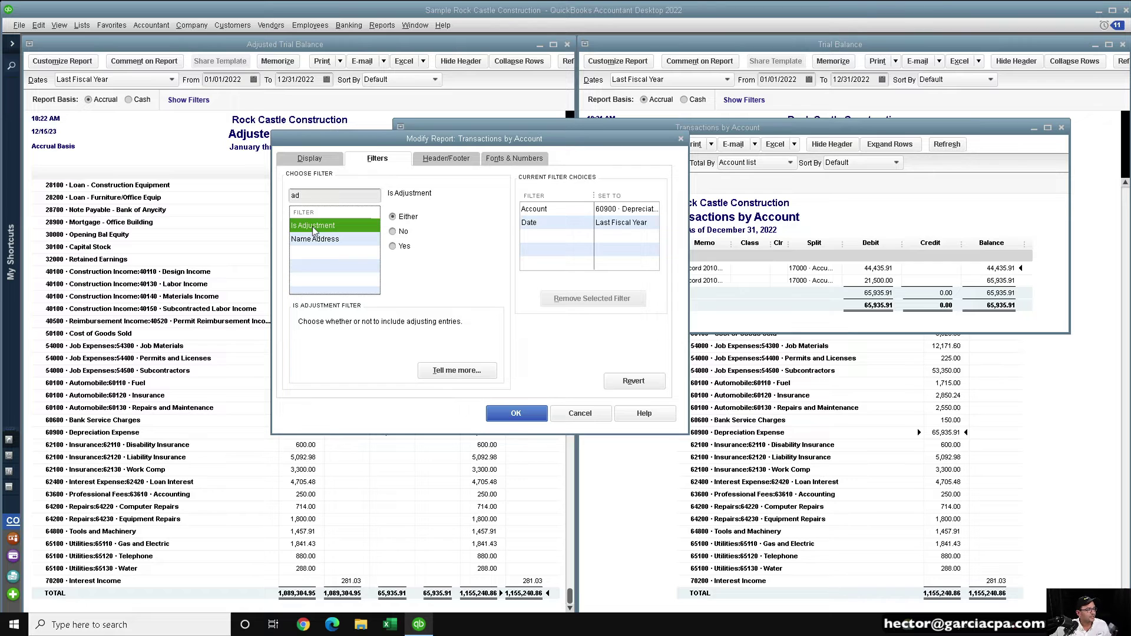
click(394, 245)
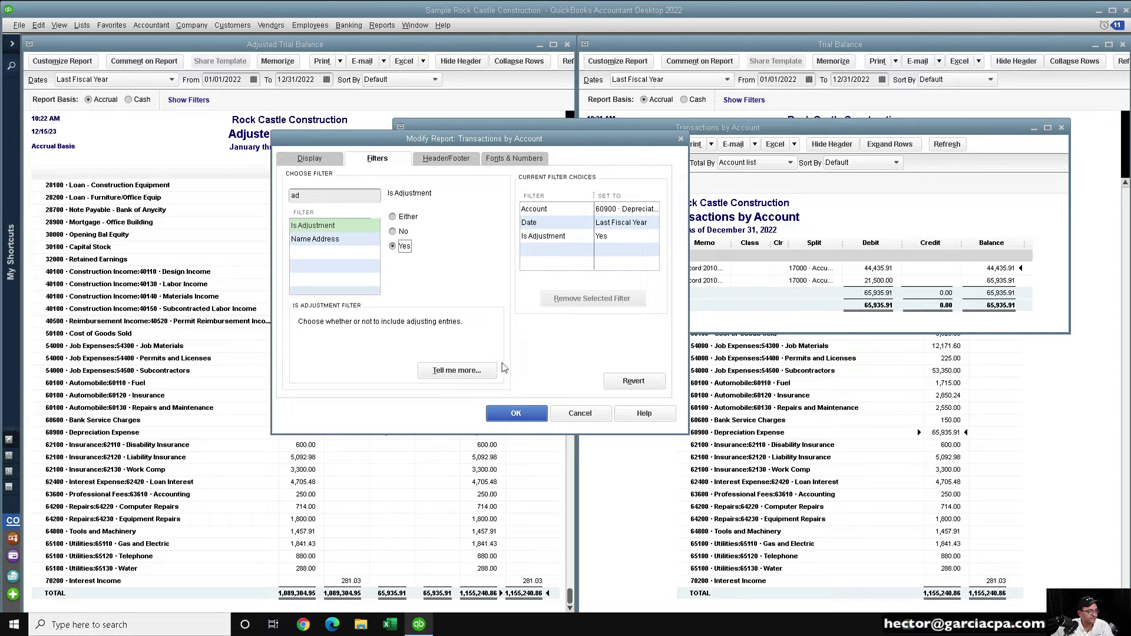
click(522, 413)
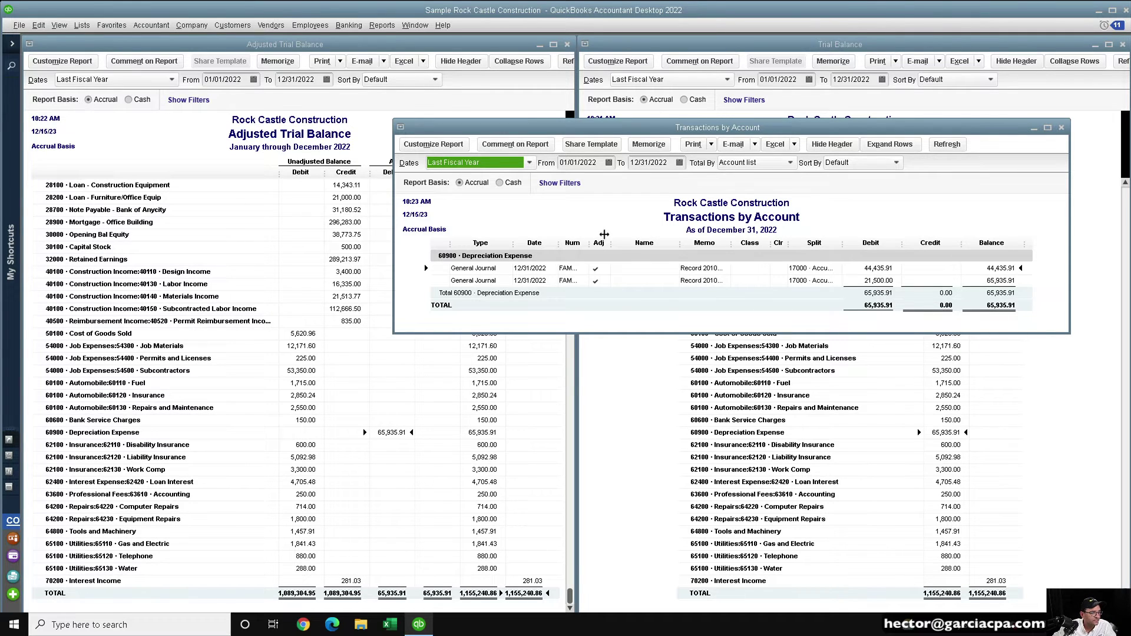
- Close the Transactions by Account report and both trial balance reports
key(super+plus)
key(super+Escape)
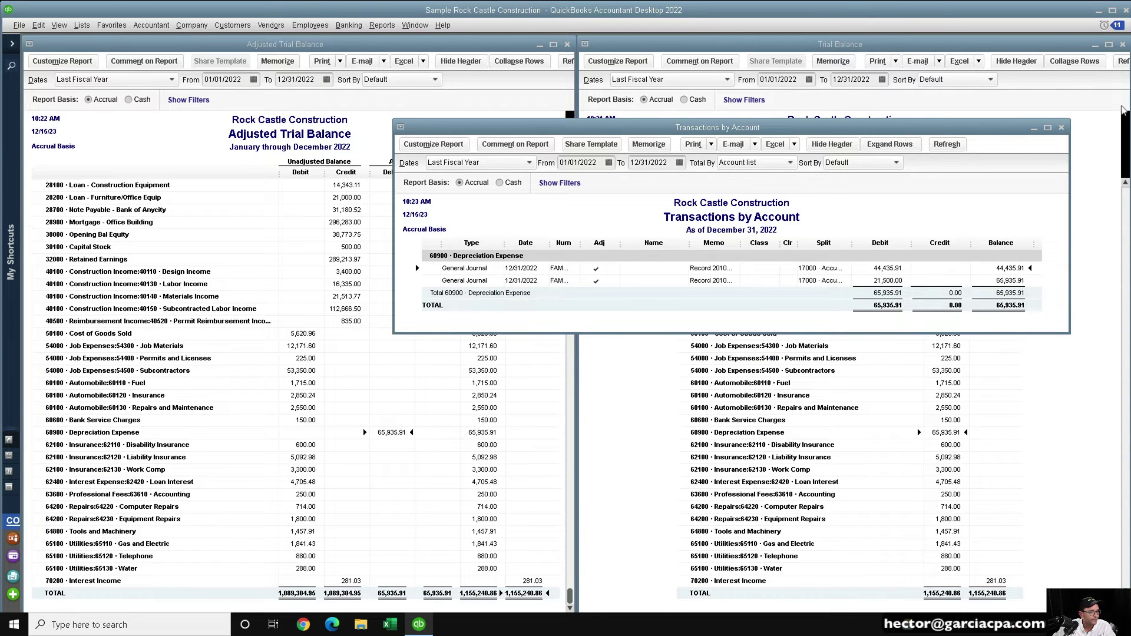
click(1062, 128)
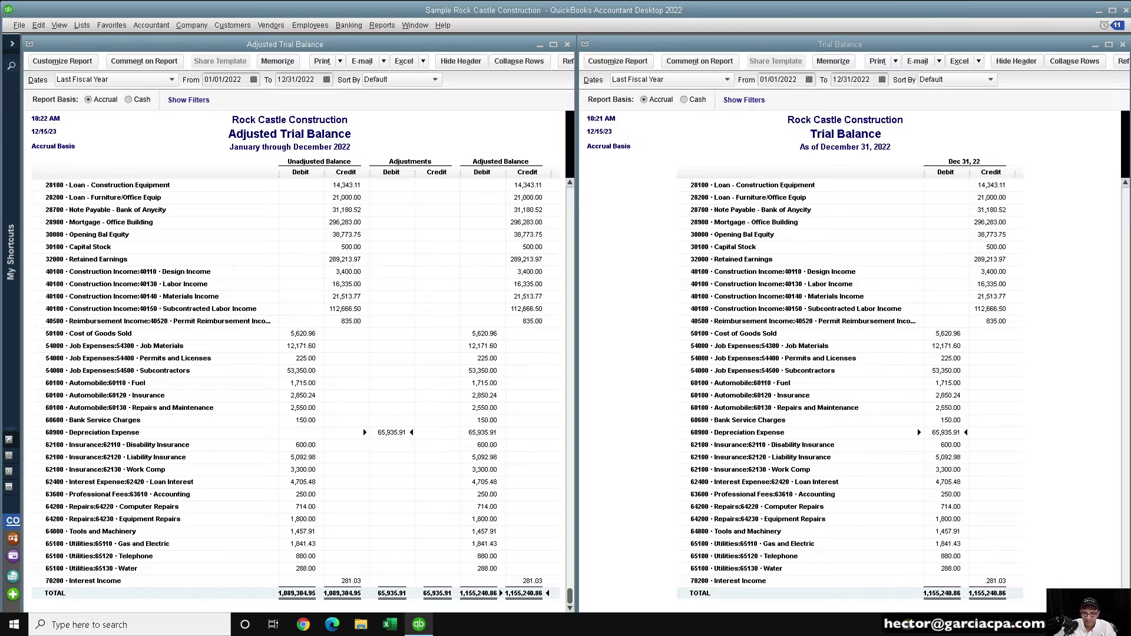
click(585, 44)
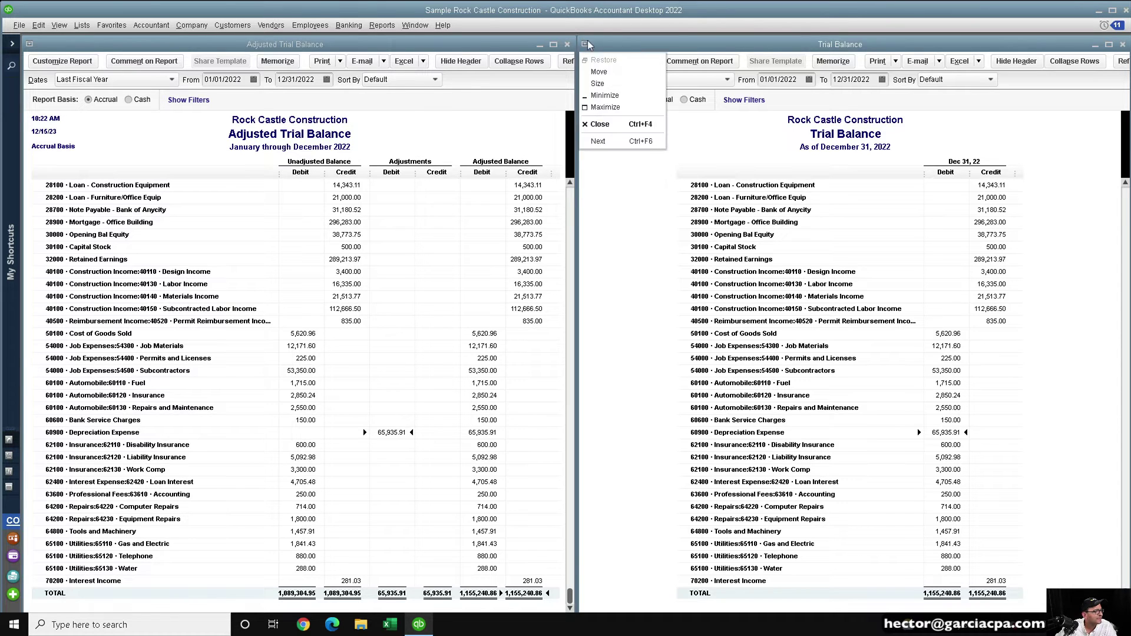
click(600, 125)
click(567, 45)
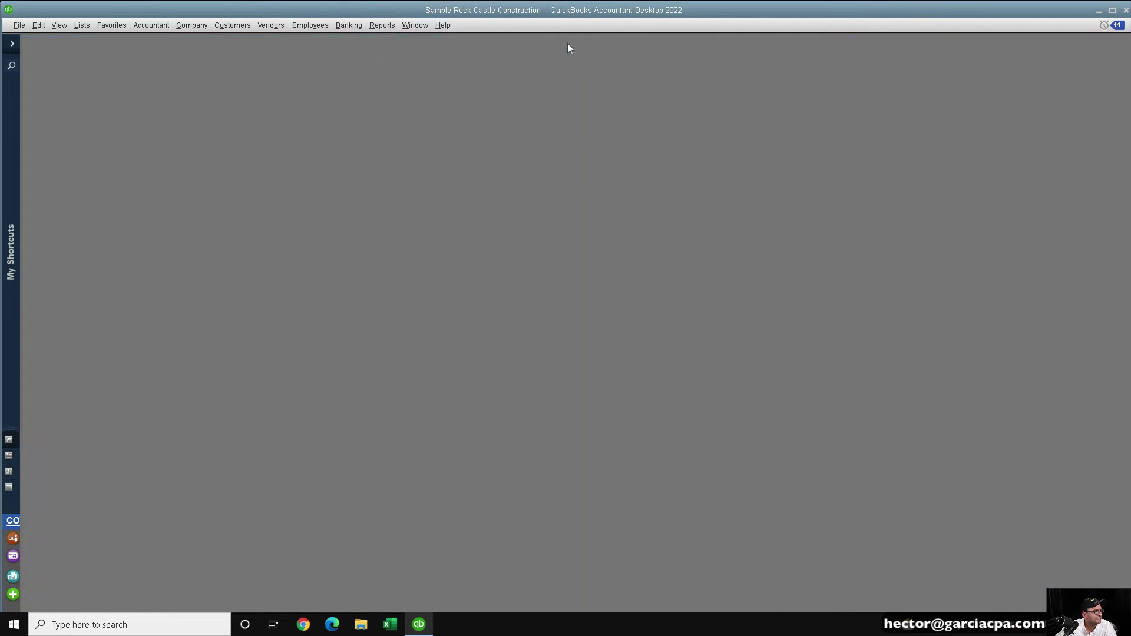
- Open the Profit & Loss Standard report for Last Fiscal Year, and maximize it
click(383, 25)
mouse_move(448, 128)
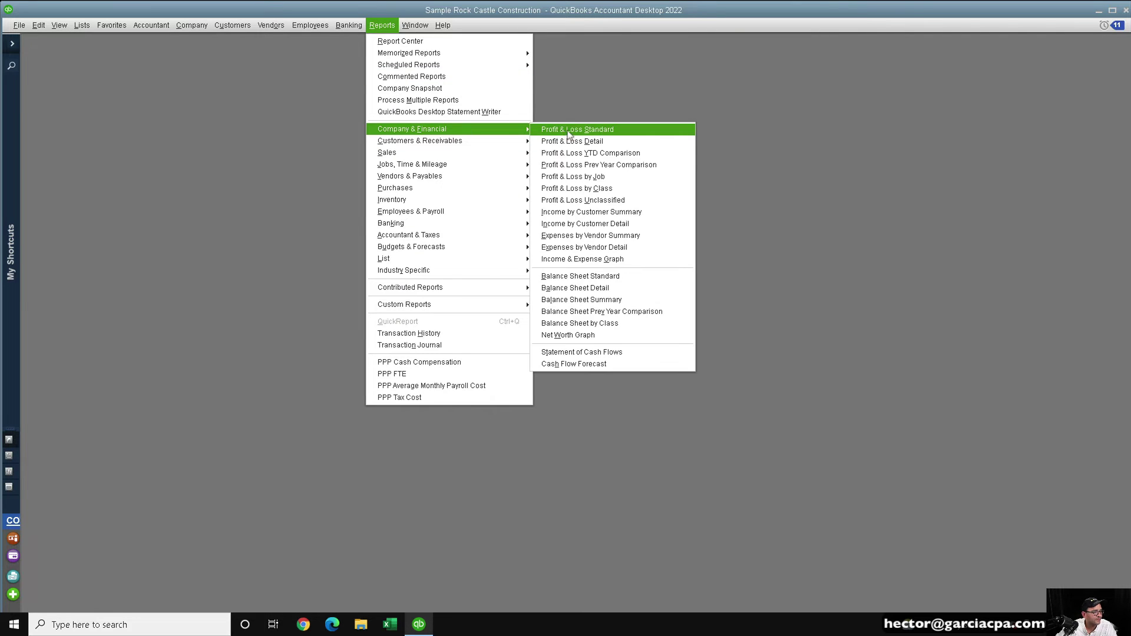
click(571, 129)
click(217, 80)
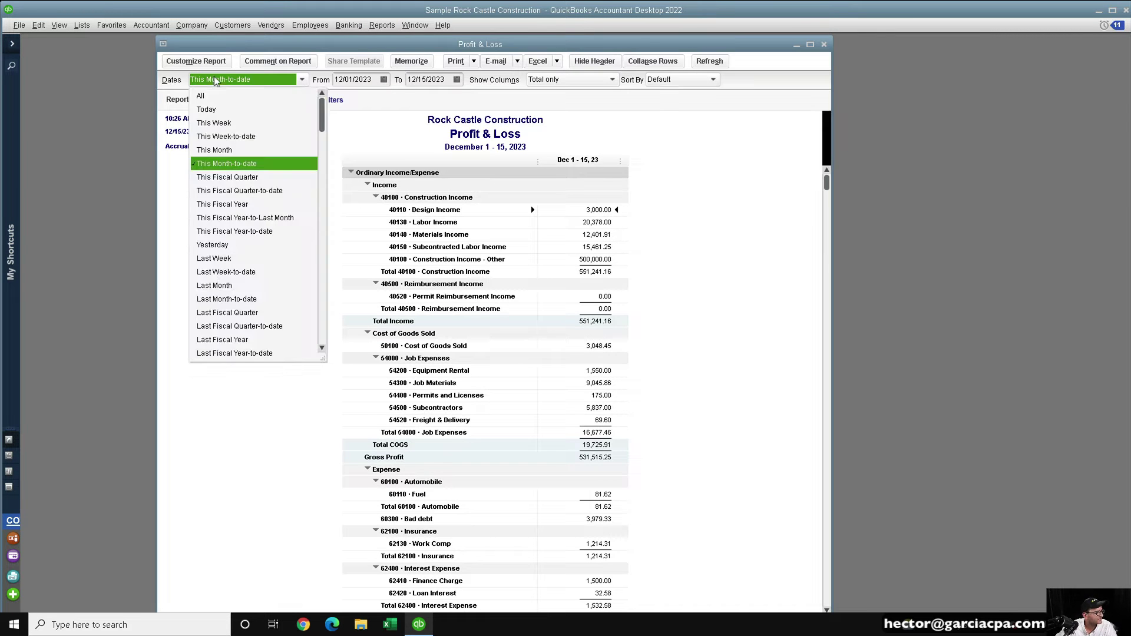
click(229, 340)
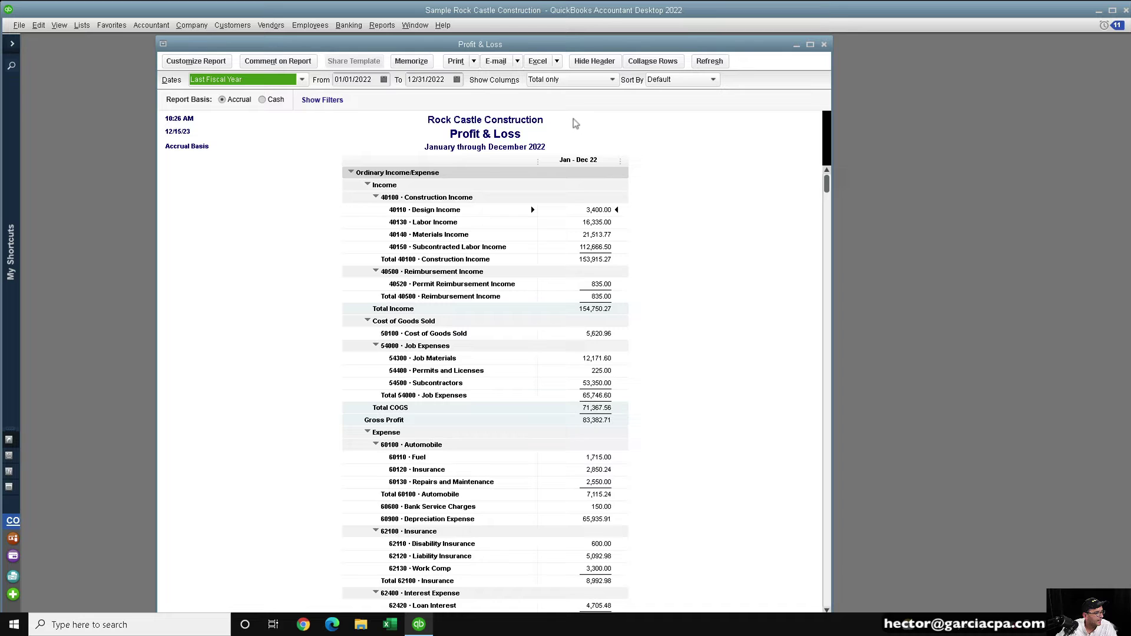
click(811, 44)
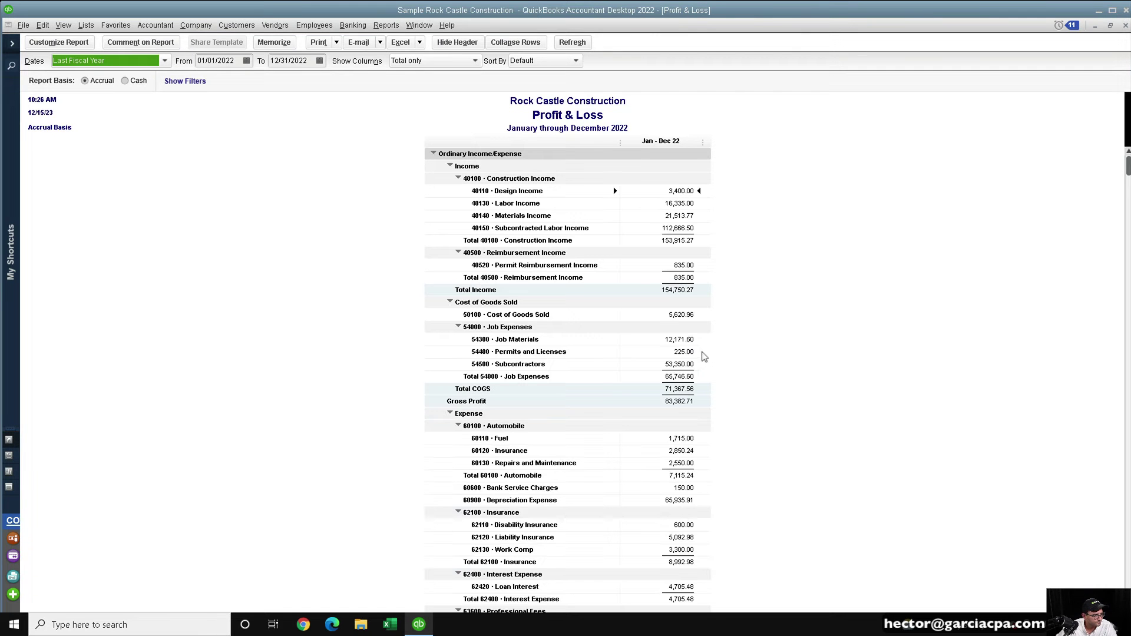
- Collapse the rows of the Profit & Loss report, and sort it by Total
click(519, 42)
click(545, 61)
click(525, 91)
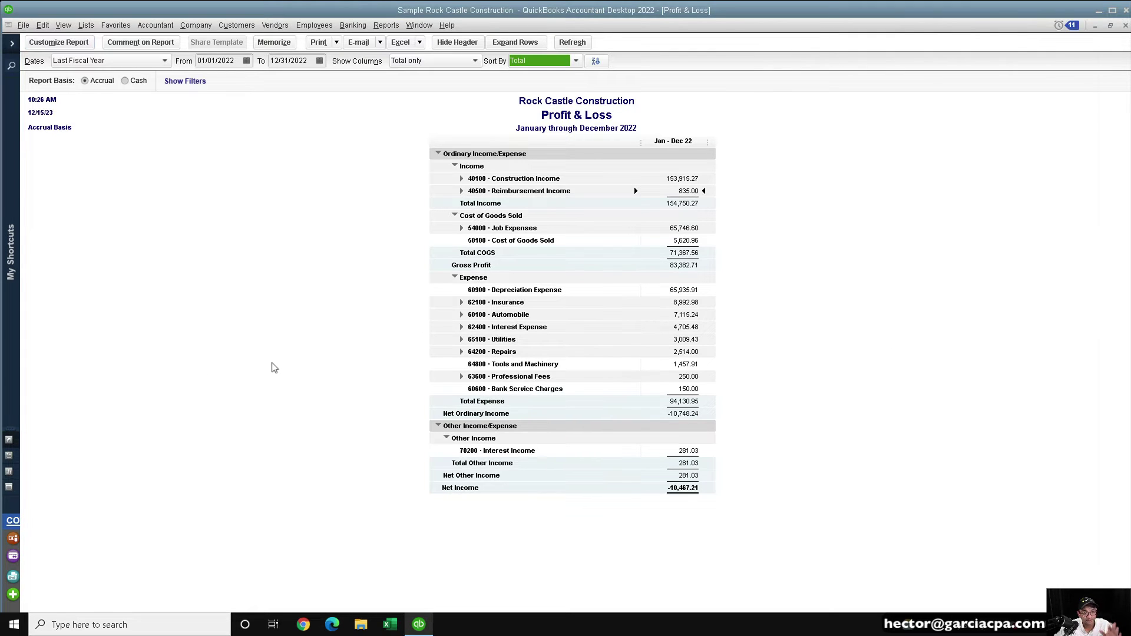
- Filter the Profit & Loss report with Is Adjustment set to No
click(59, 43)
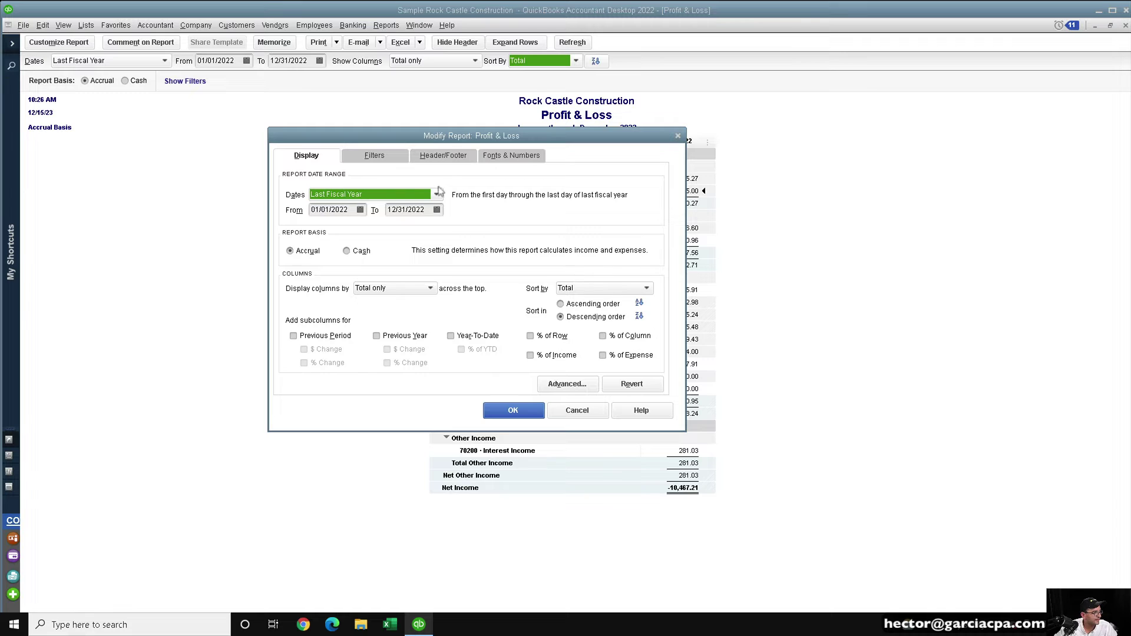
click(377, 157)
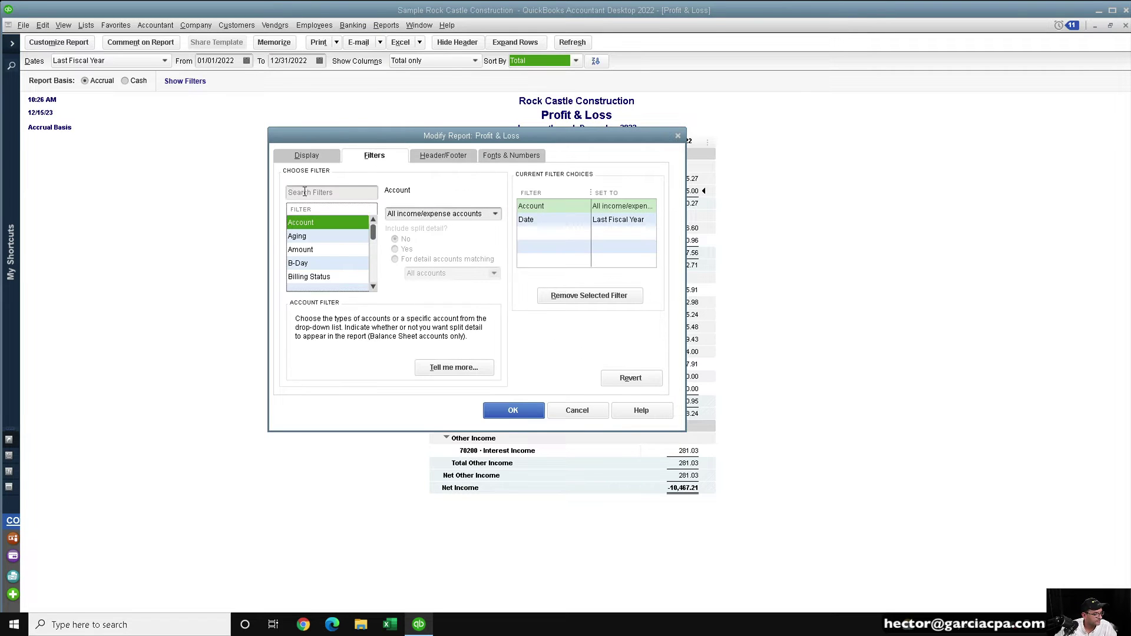
click(306, 192)
text(is)
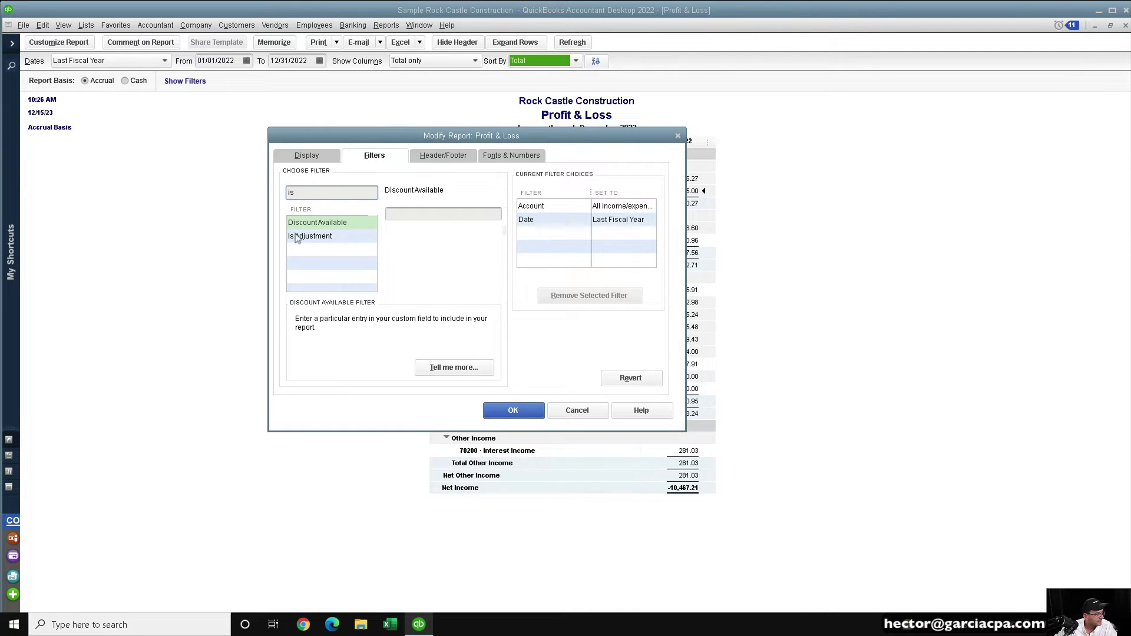
click(317, 237)
click(390, 228)
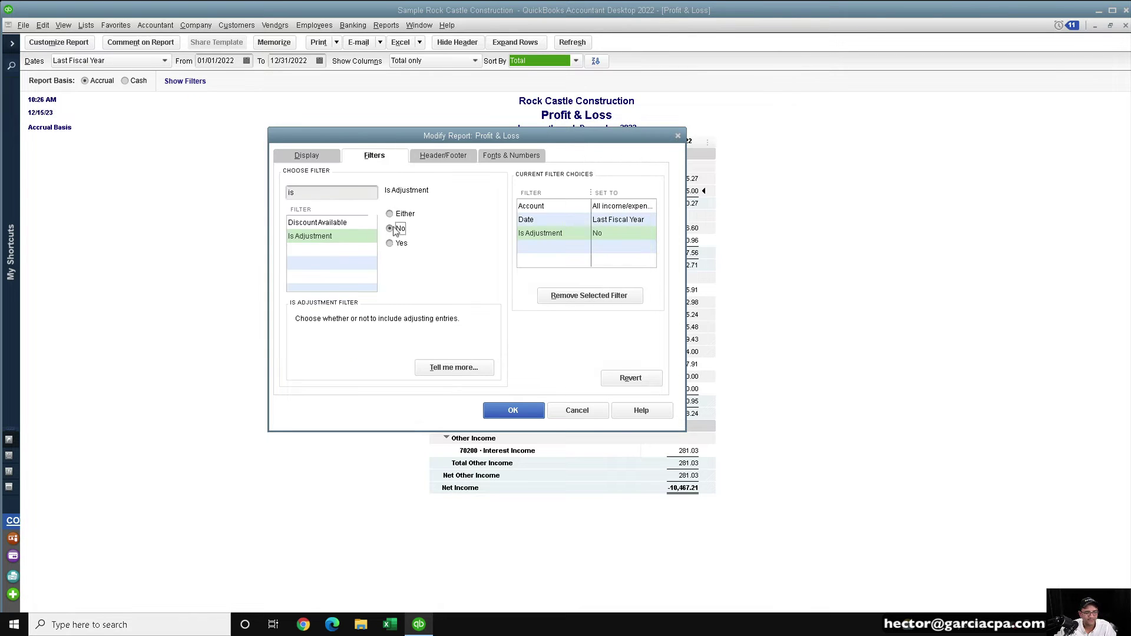
click(513, 411)
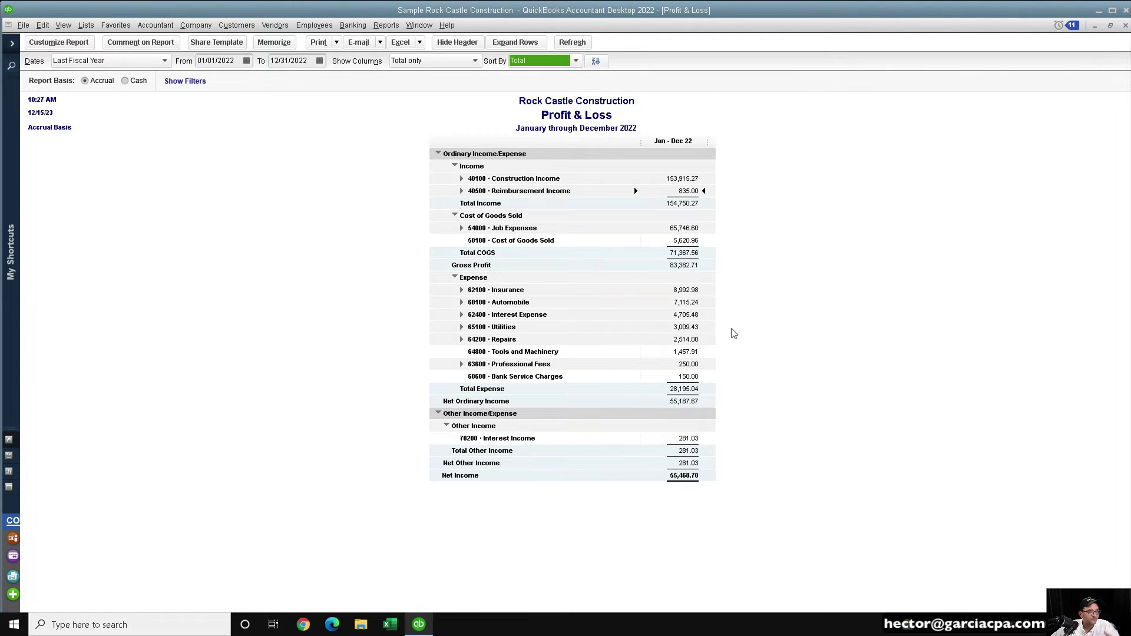
- Review the Is Adjustment entry among the current filter choices of the Profit & Loss report
click(50, 43)
click(386, 154)
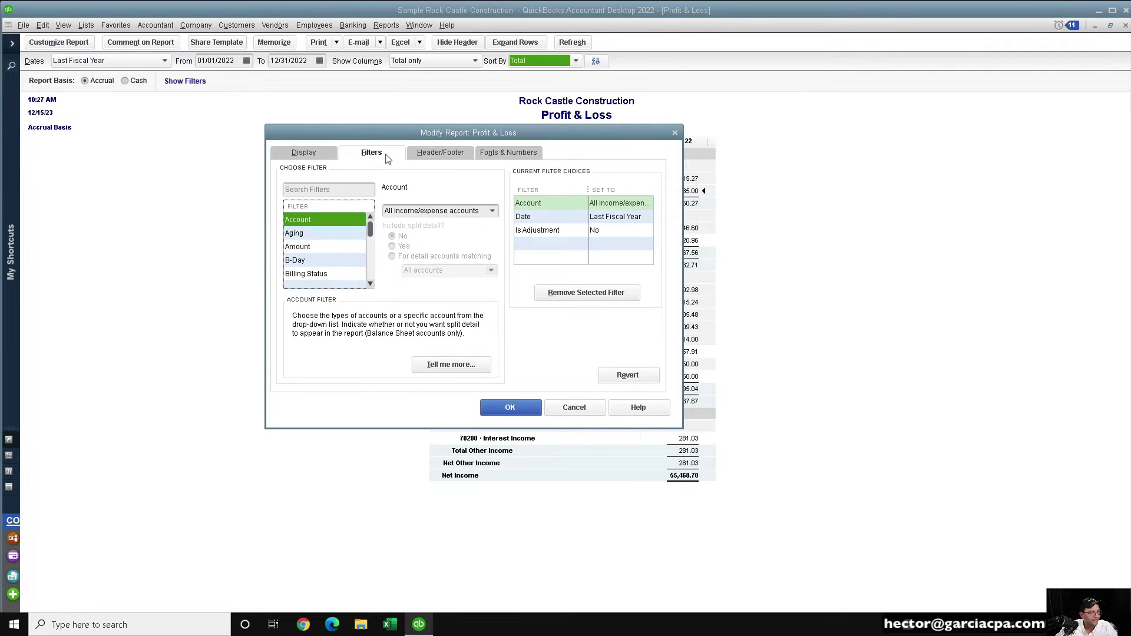
click(539, 232)
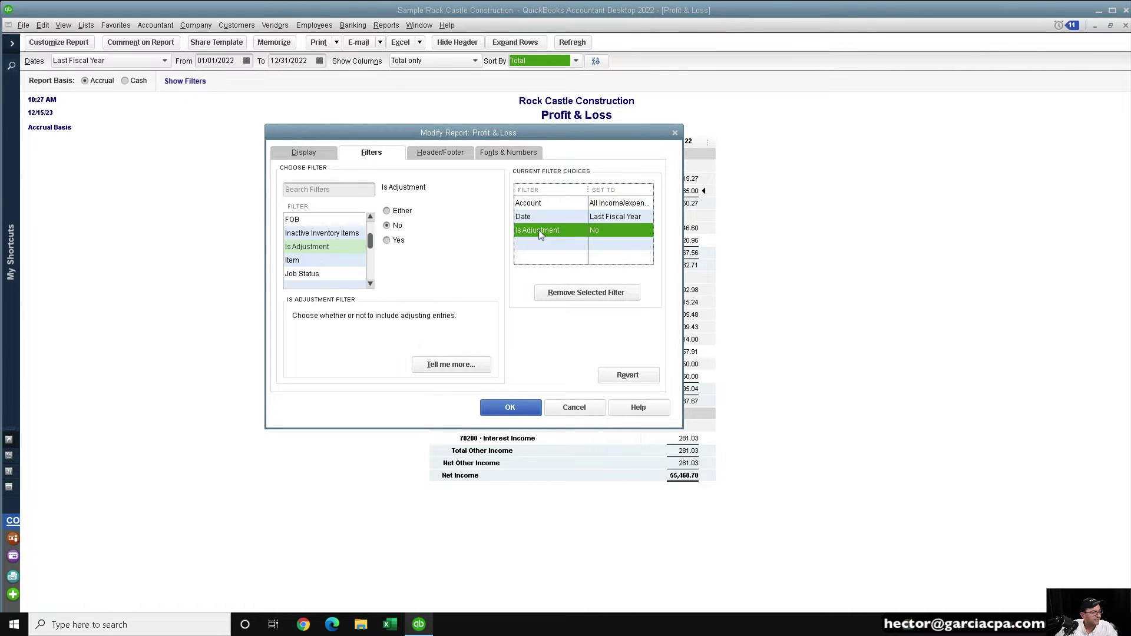
click(301, 247)
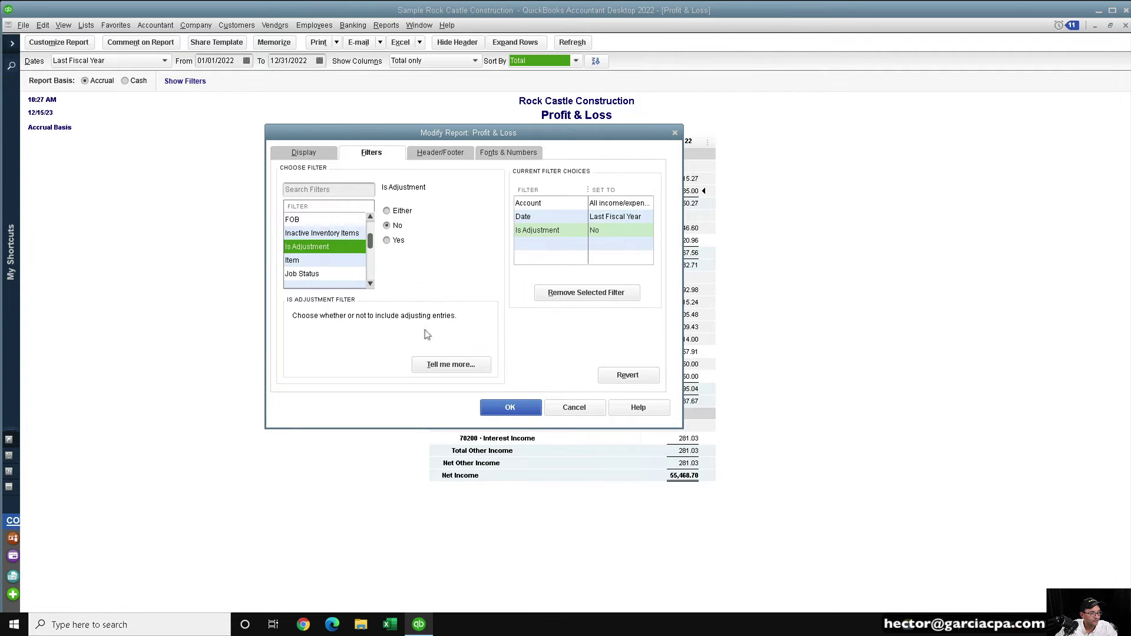
click(511, 407)
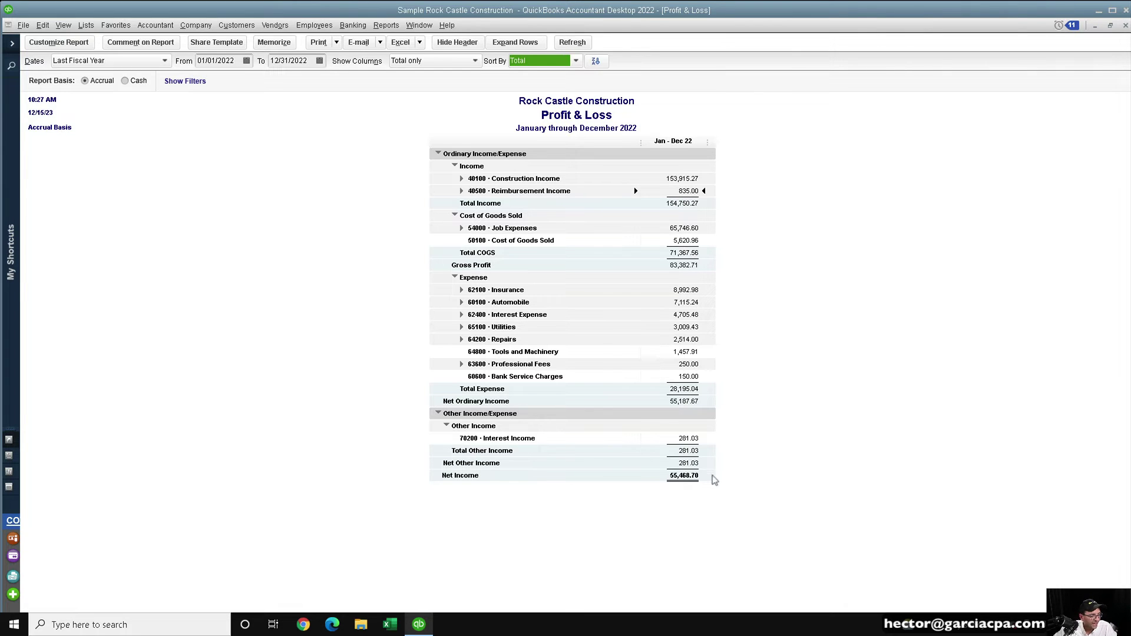
- Set the Profit & Loss report's Is Adjustment filter to Either, and select the Depreciation Expense amount
click(721, 387)
click(58, 43)
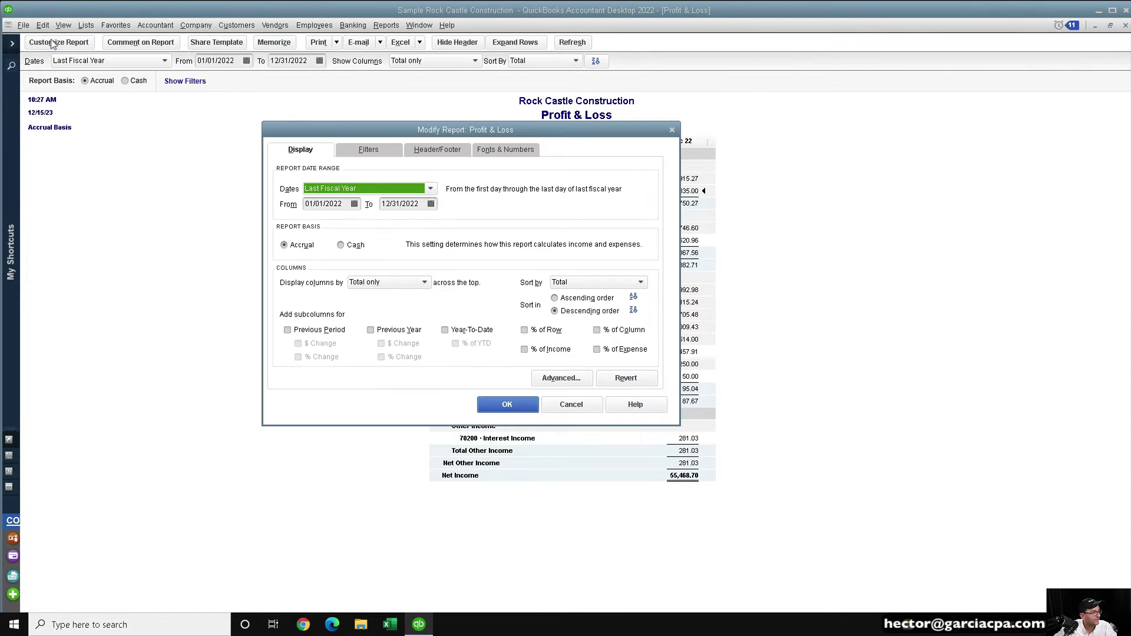
click(369, 150)
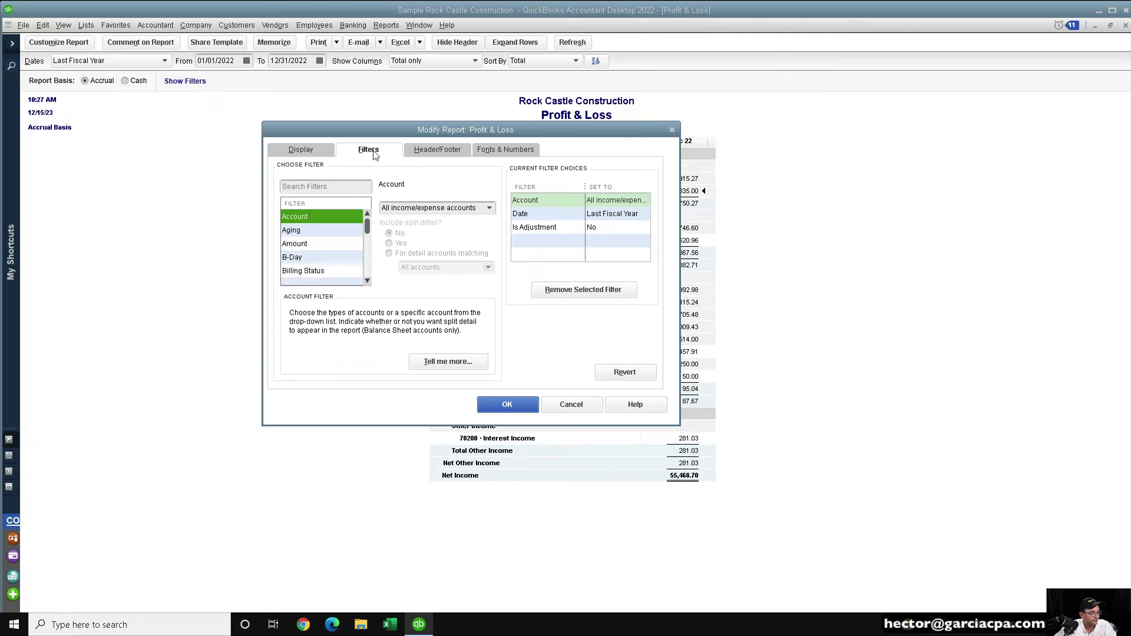
click(534, 228)
click(384, 208)
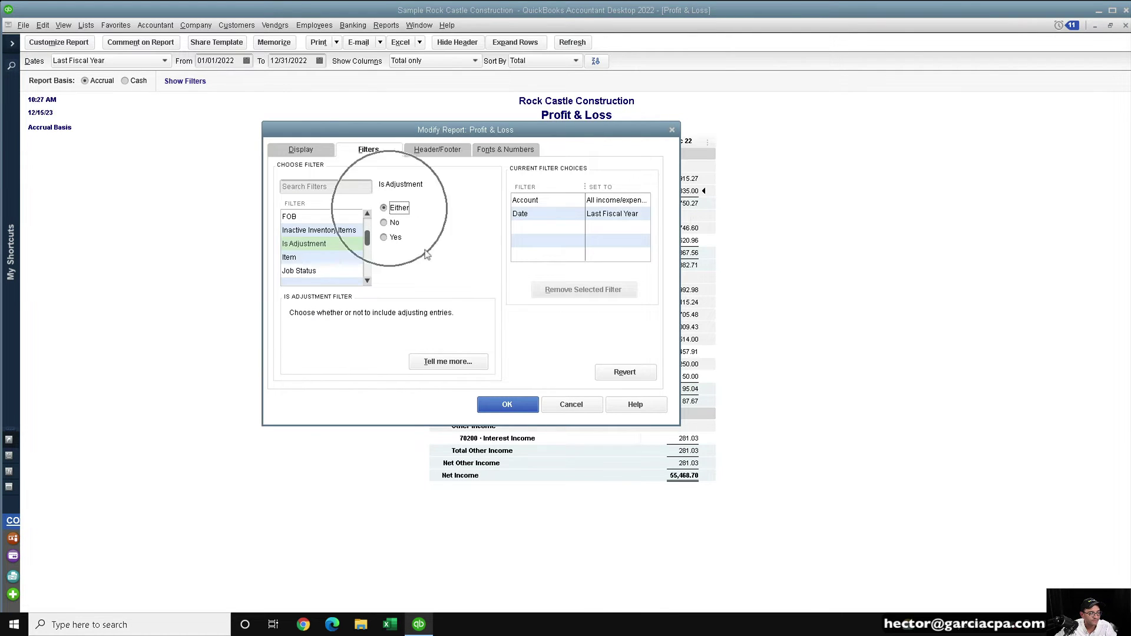
click(517, 404)
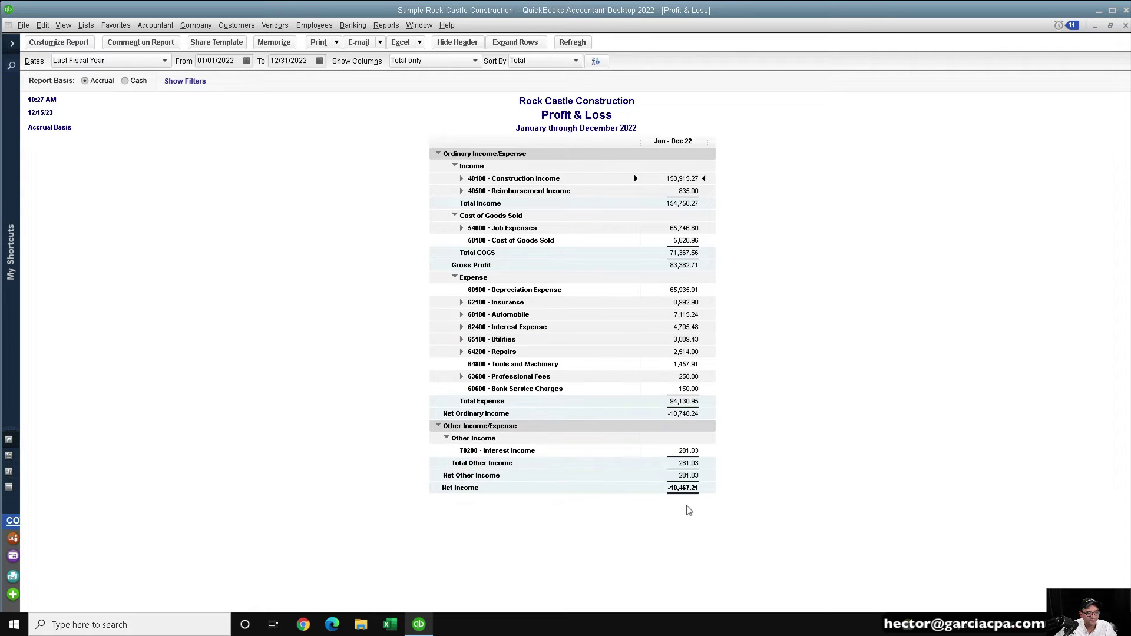
click(683, 290)
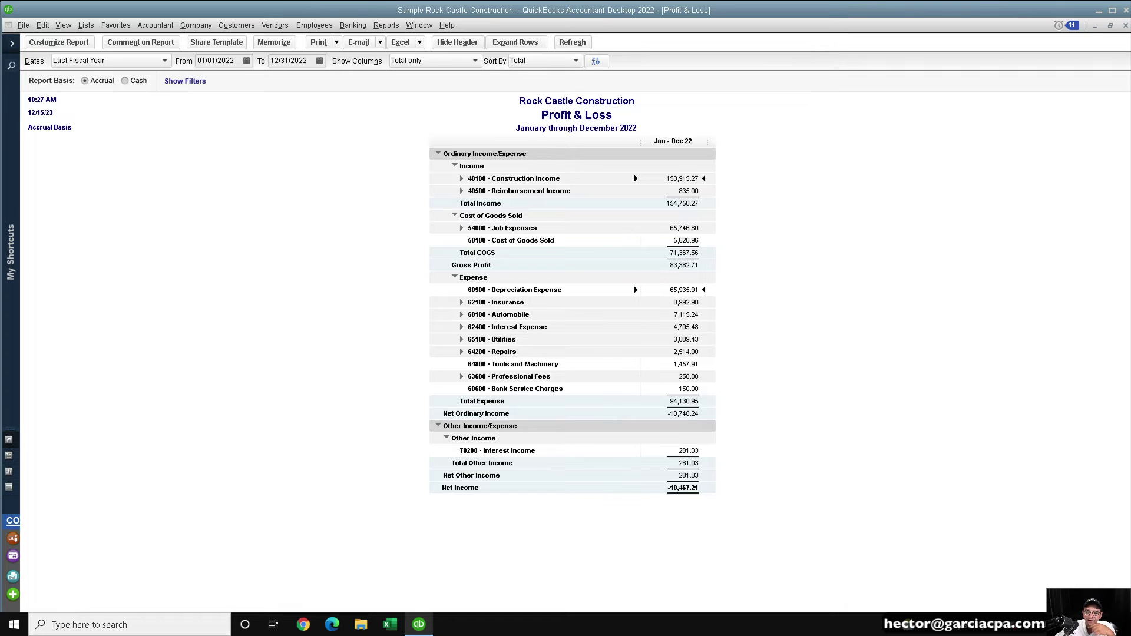
- Open the Adjusting Journal Entries report from the Accountant & Taxes reports, and set its dates to Last Fiscal Year
click(387, 26)
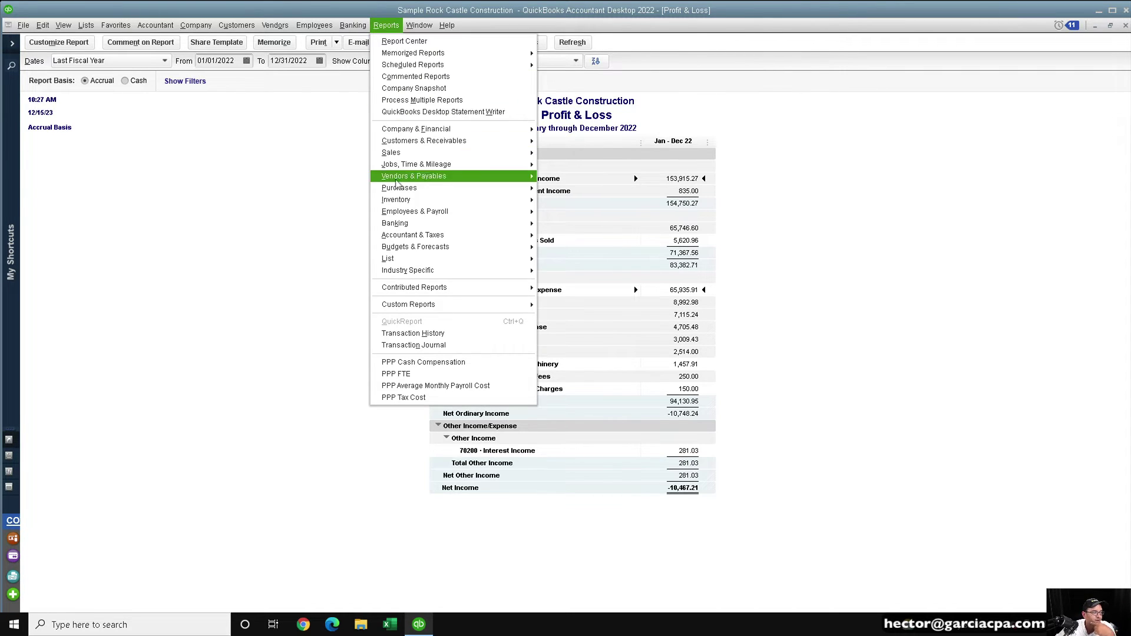
mouse_move(425, 265)
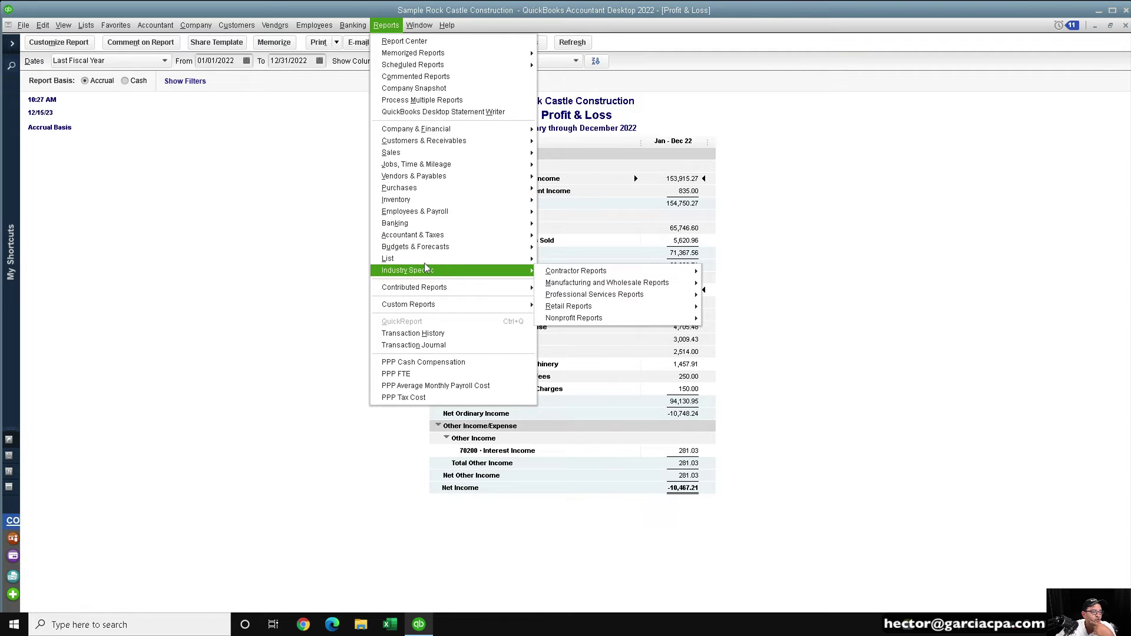
mouse_move(436, 237)
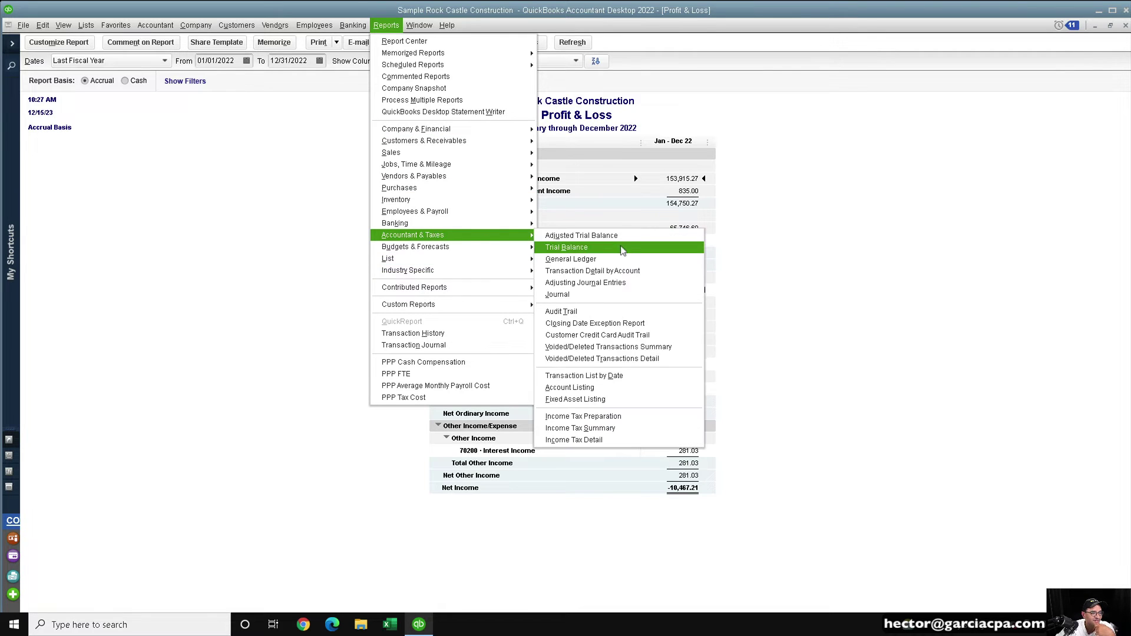
click(579, 271)
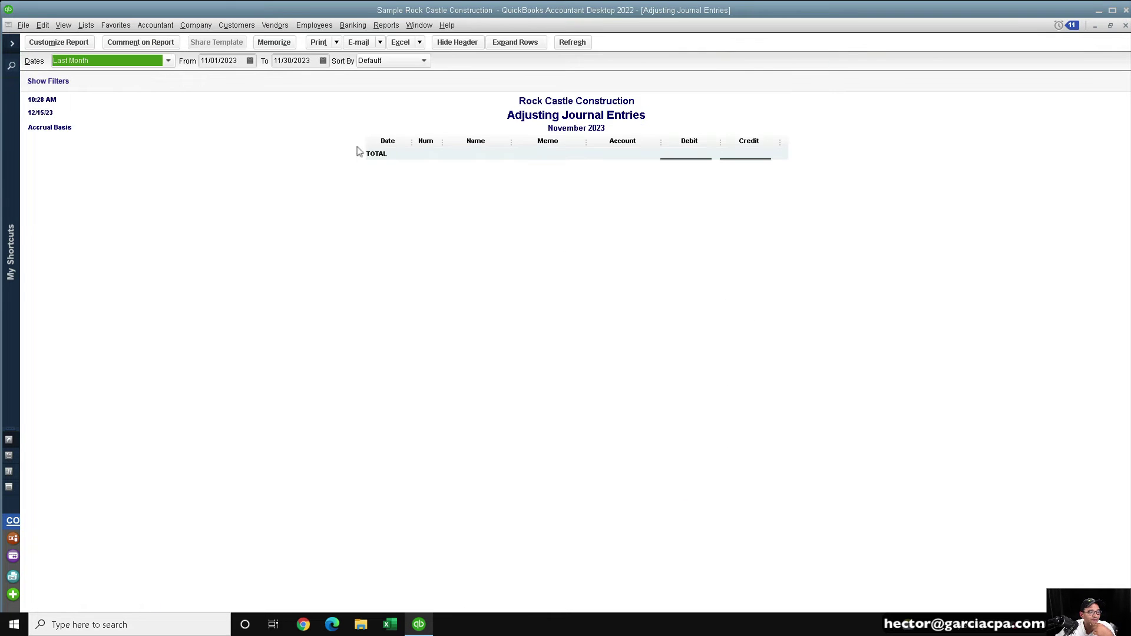
click(79, 61)
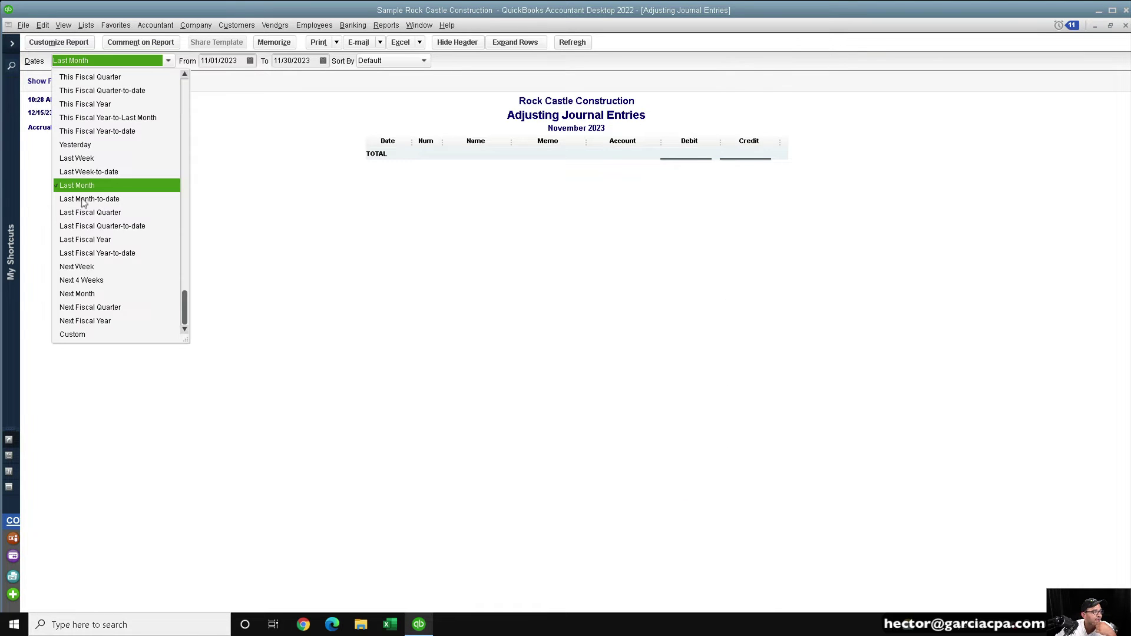
click(84, 239)
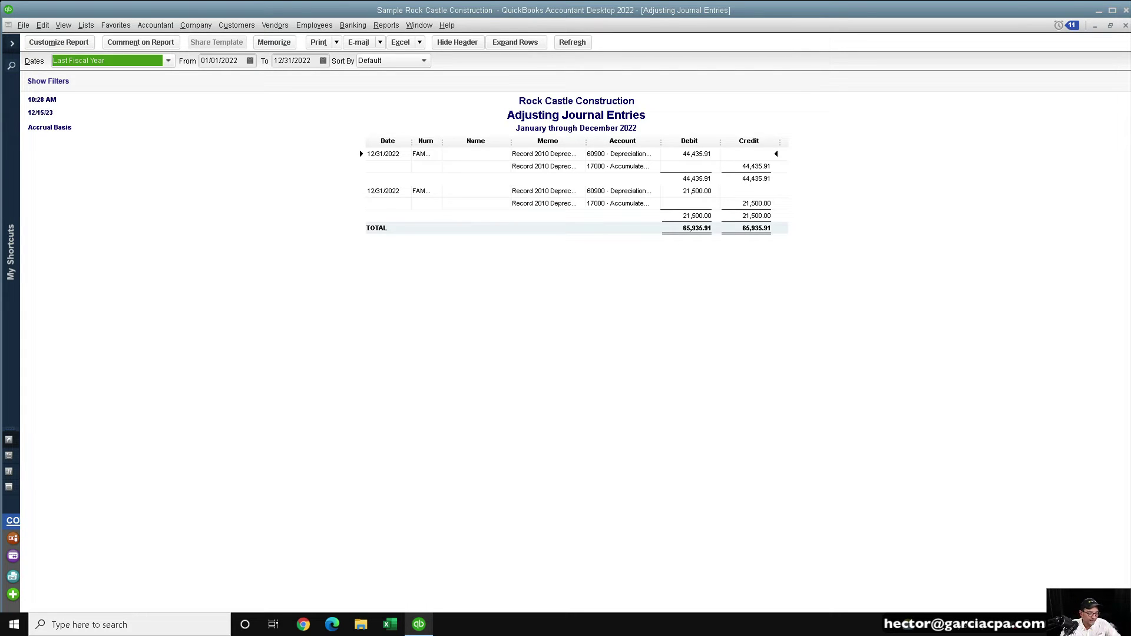
click(770, 307)
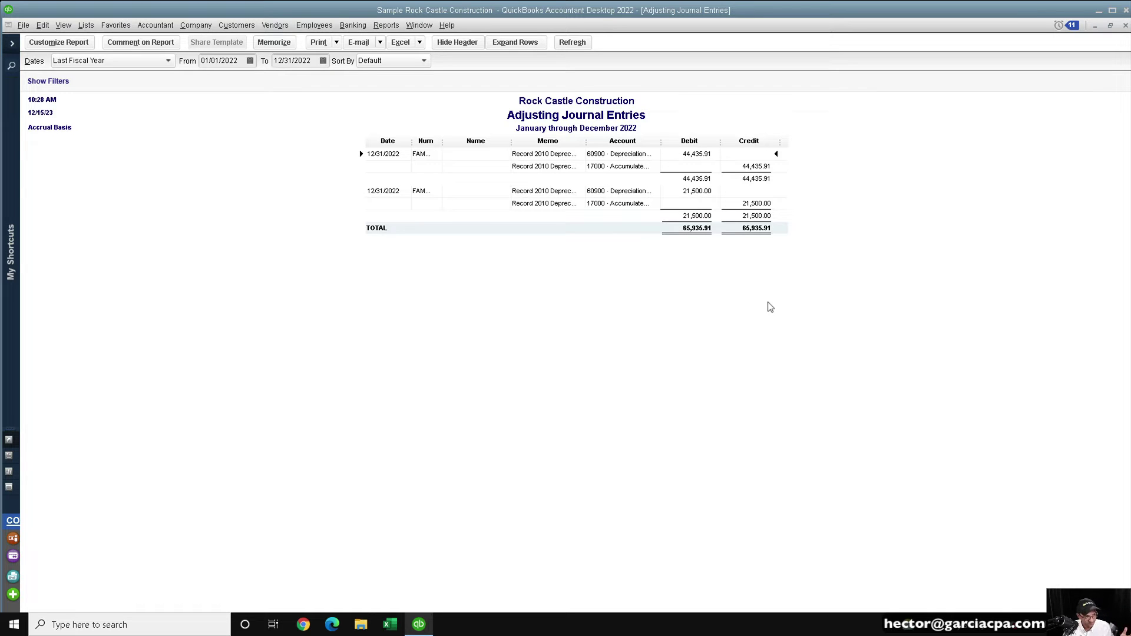
- Close the Adjusting Journal Entries and Profit & Loss reports, and open the Merge Vendors tool from Client Data Review
key(Escape)
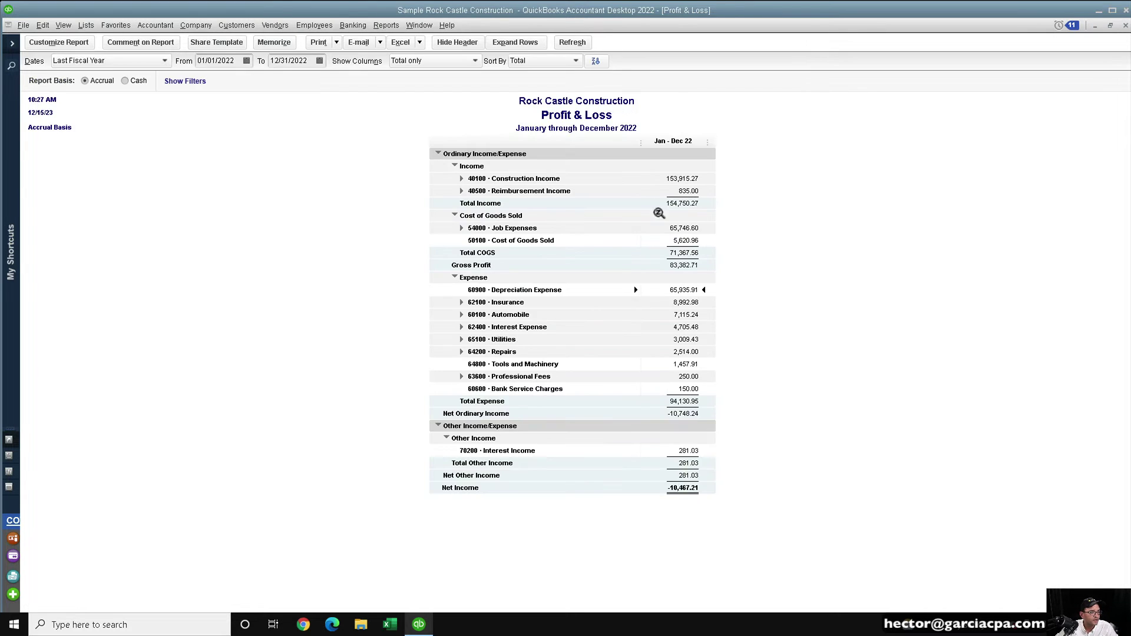
key(Escape)
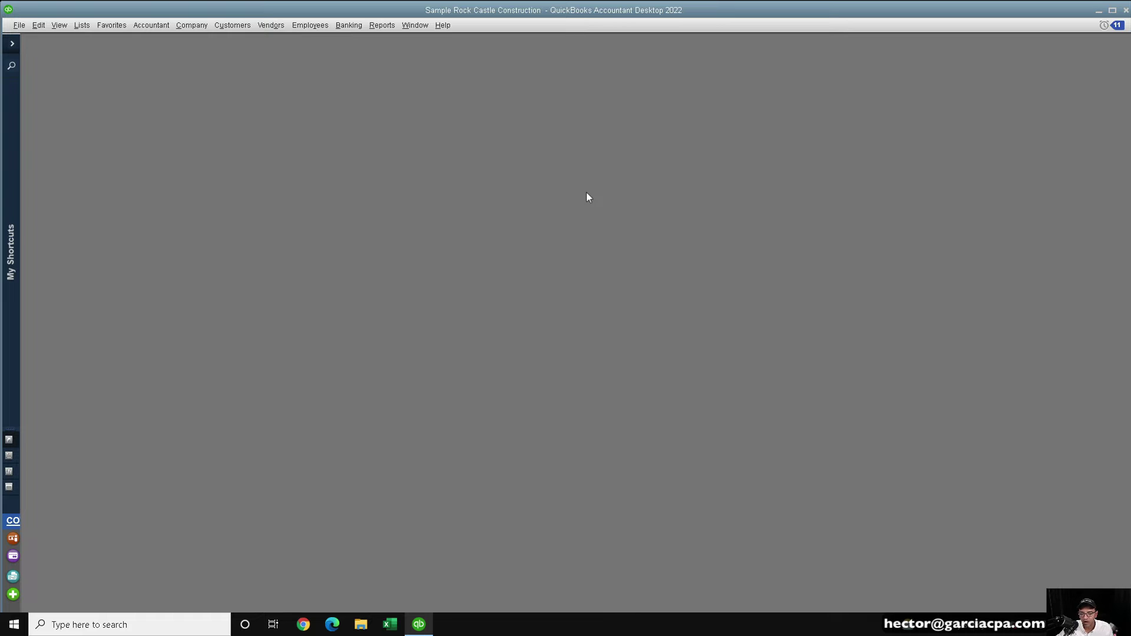
click(157, 24)
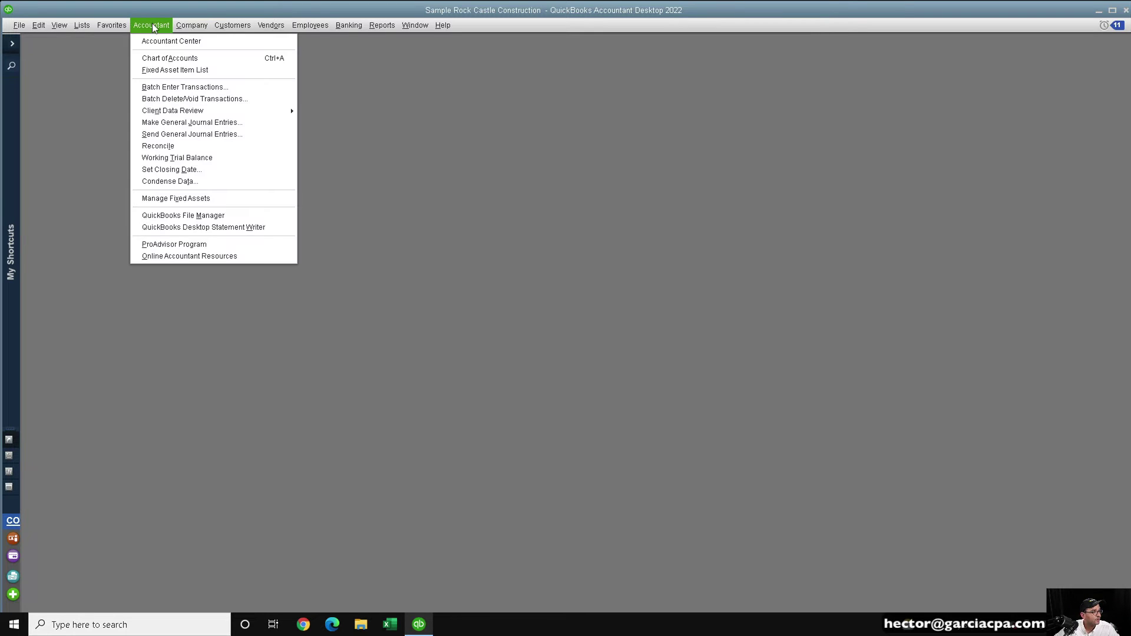
mouse_move(203, 109)
mouse_move(264, 115)
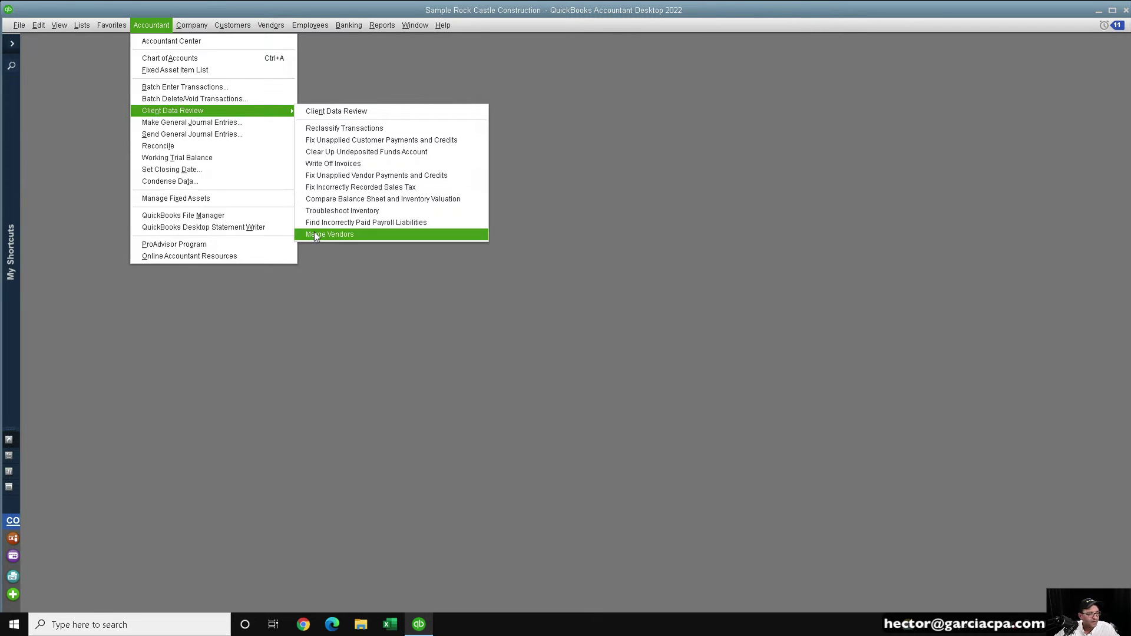
click(335, 234)
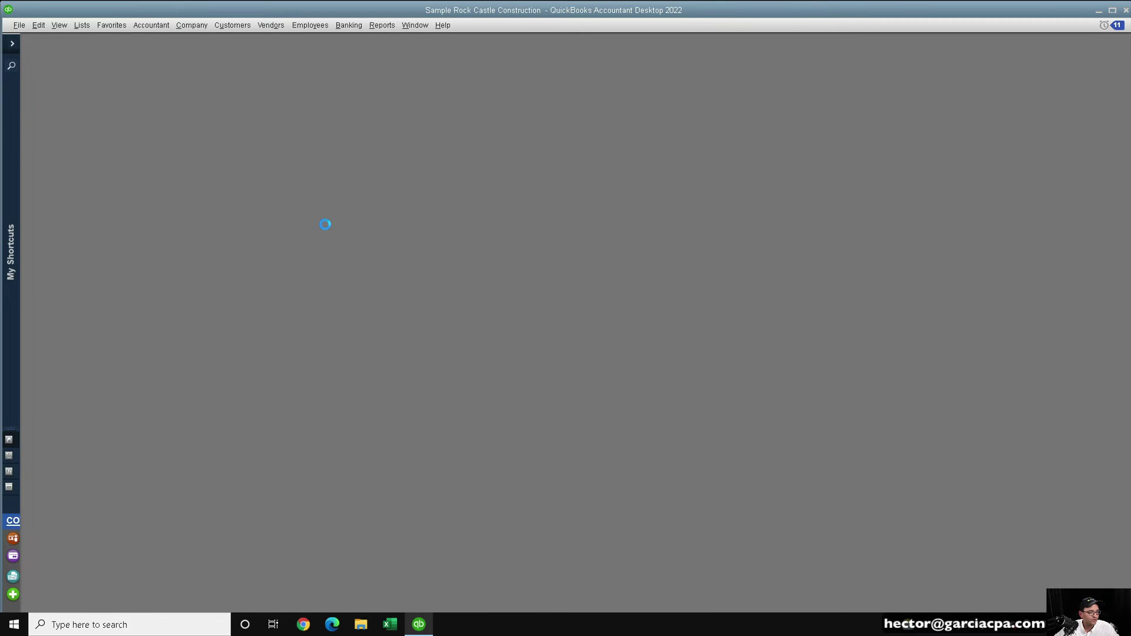
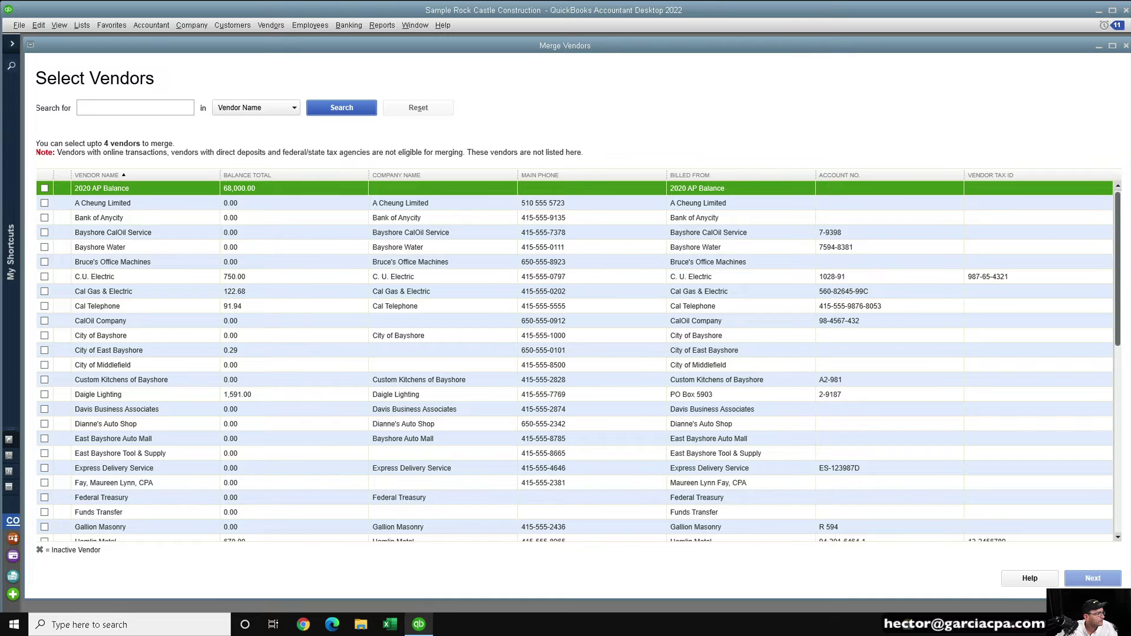
- Open Add/Edit Multiple List Entries, and show the Vendors list in the Inactive Vendors view
click(82, 25)
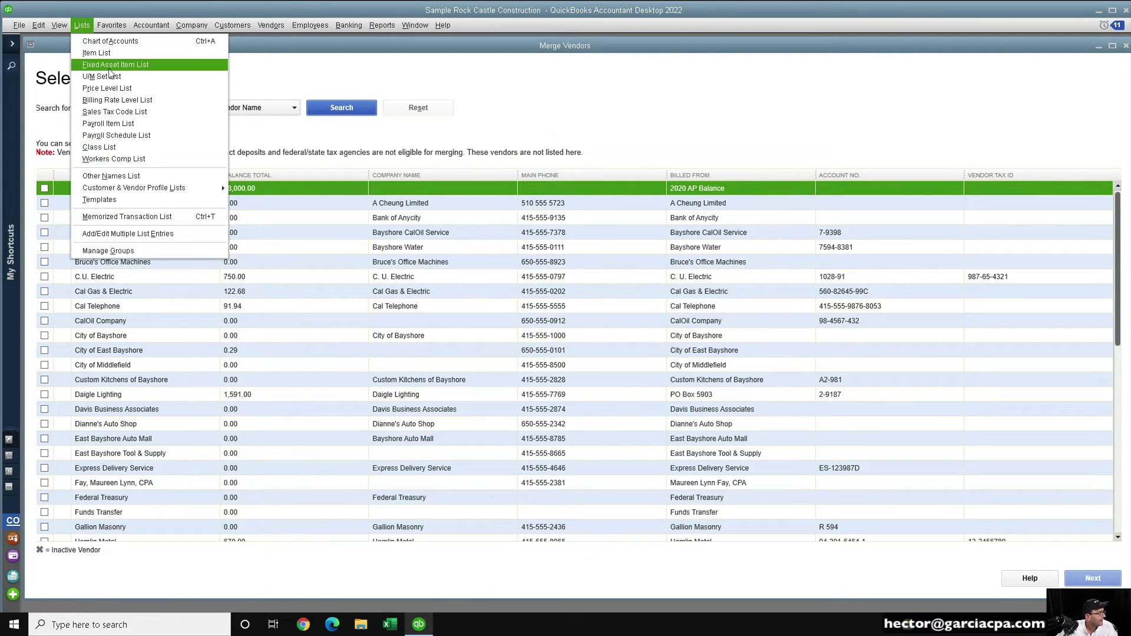
key(Escape)
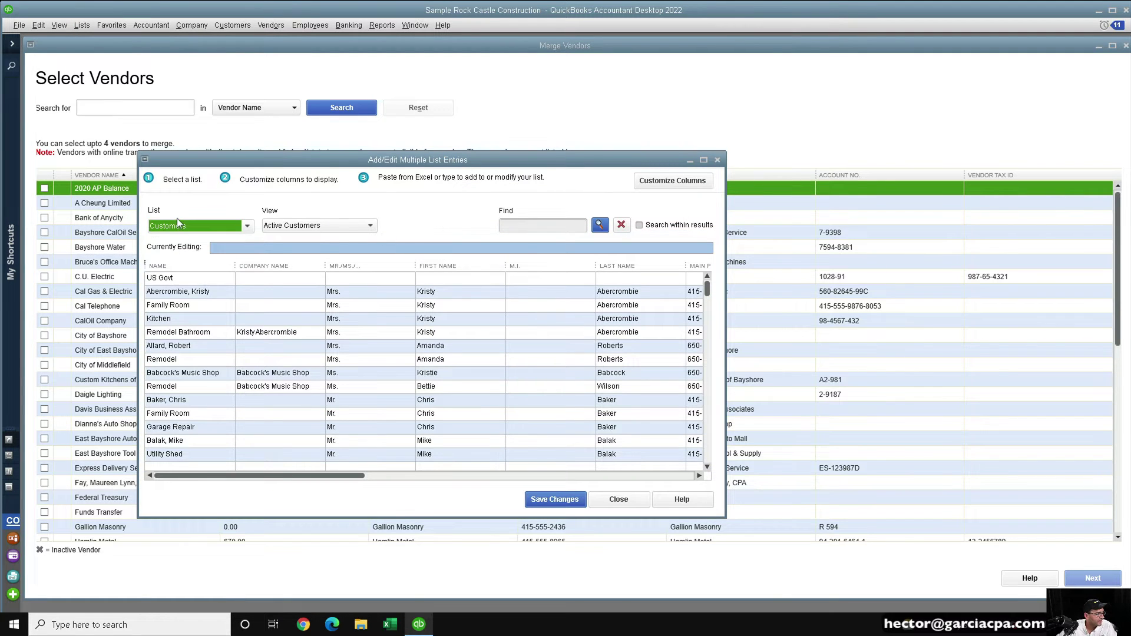
click(178, 224)
click(176, 260)
click(324, 229)
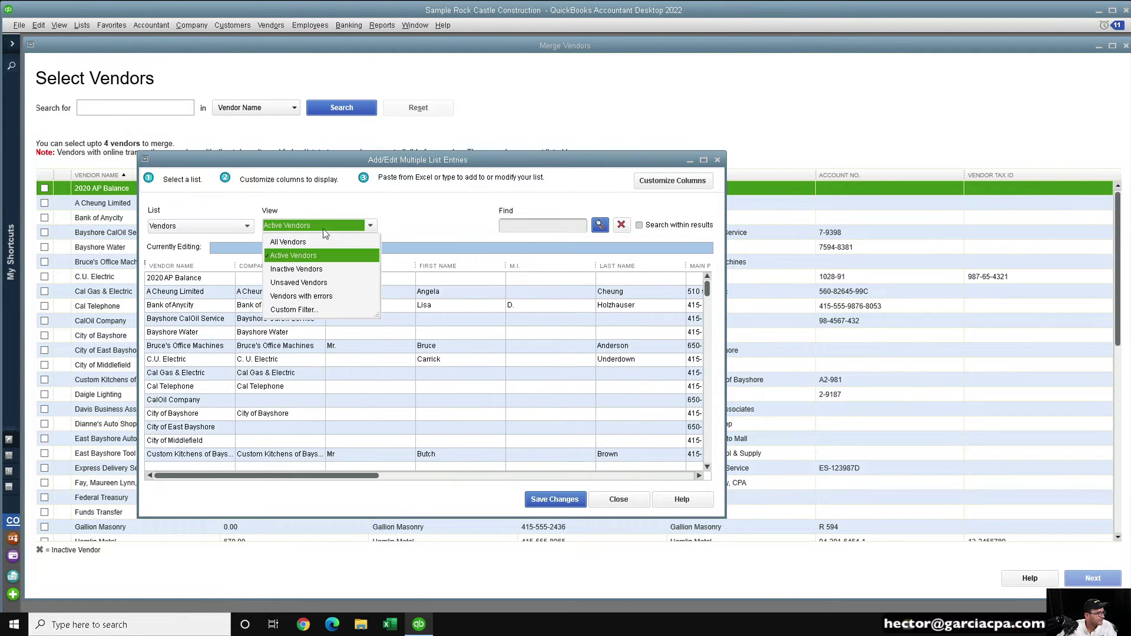
click(298, 270)
click(580, 256)
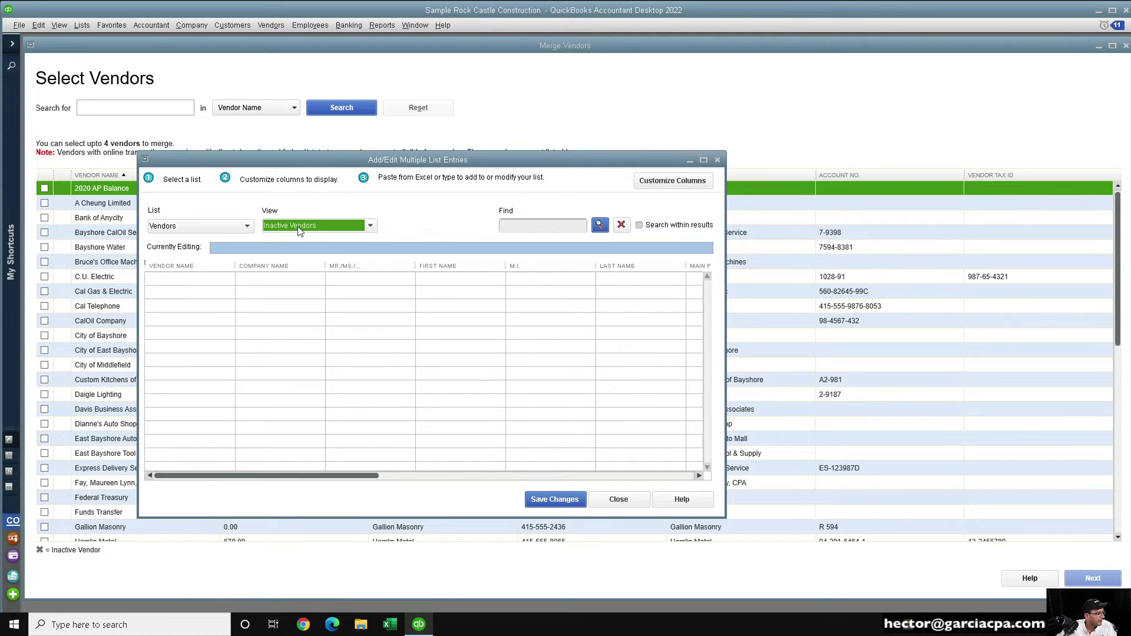
- Change the Vendors list view to Unsaved Vendors
click(297, 230)
click(300, 279)
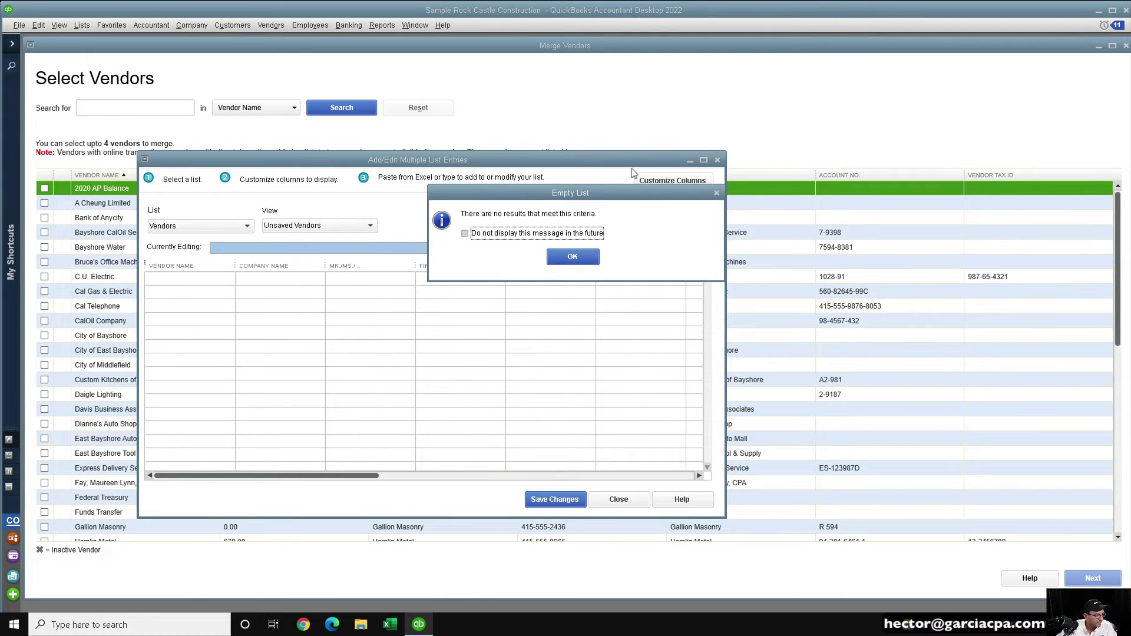
click(575, 257)
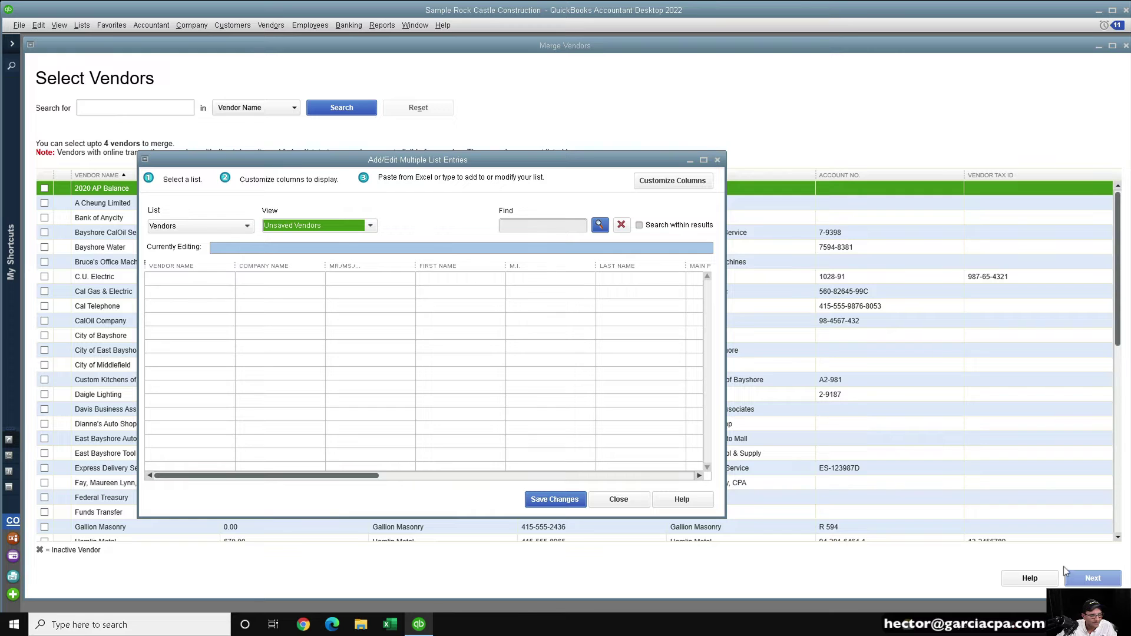
- In Excel, build a numbered vendor name series in A1:A27 starting with Chevron 22334, and copy the range
click(390, 624)
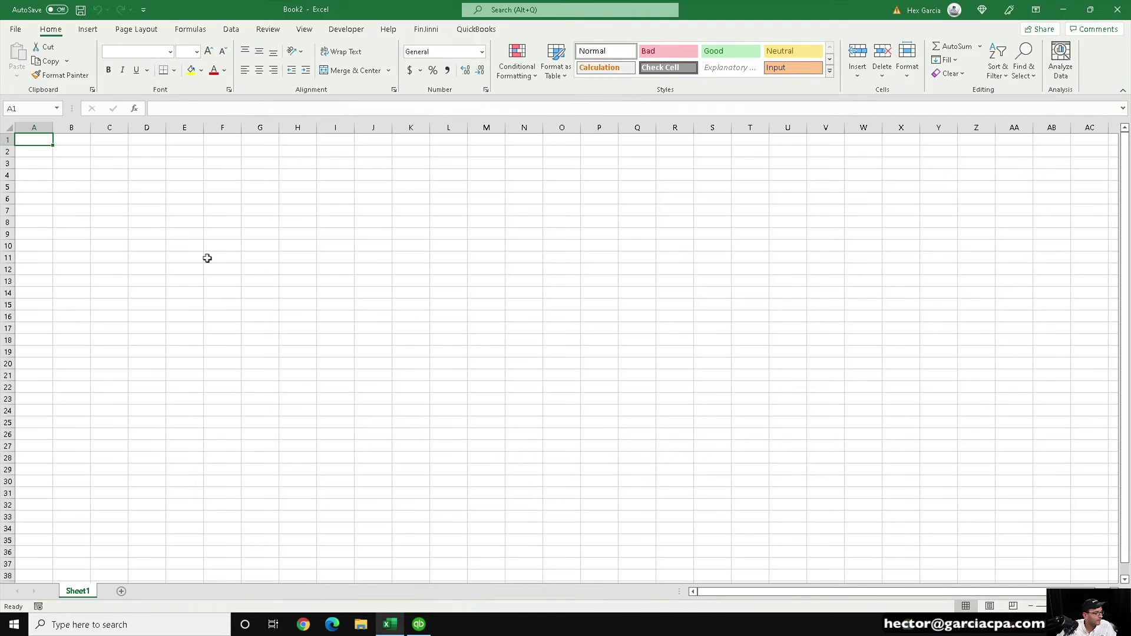
text(Chev)
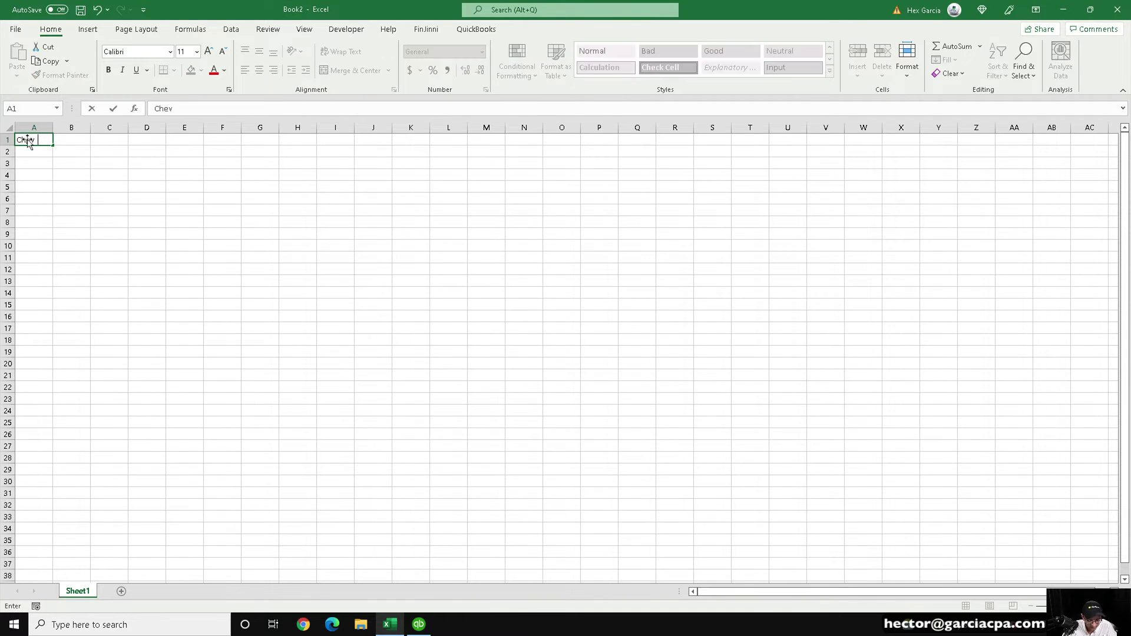
text(ron 22334)
key(Return)
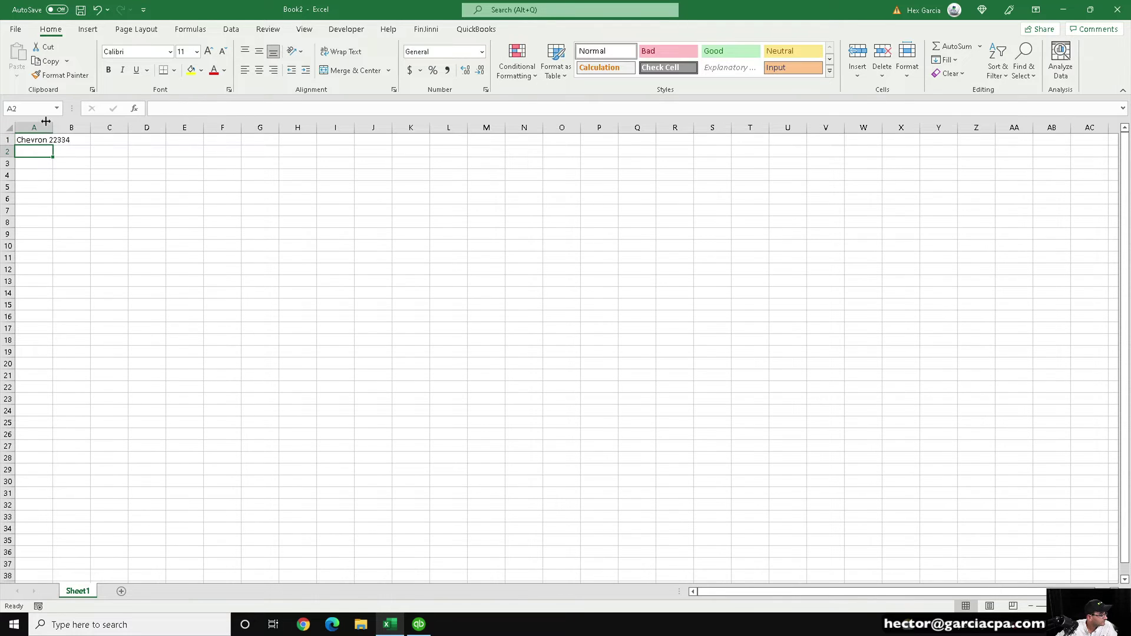
drag(53, 128, 83, 448)
click(86, 140)
key(ctrl+c)
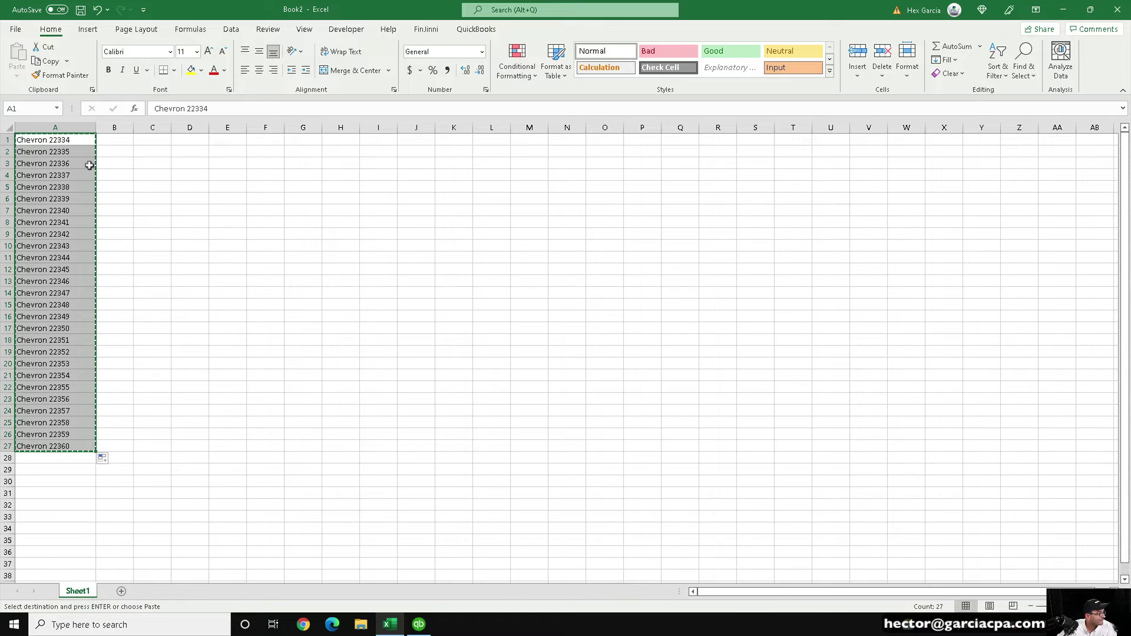
- Back in QuickBooks, paste the copied names into the Vendor Name column, save the new vendor records, and close the list entry window
click(416, 626)
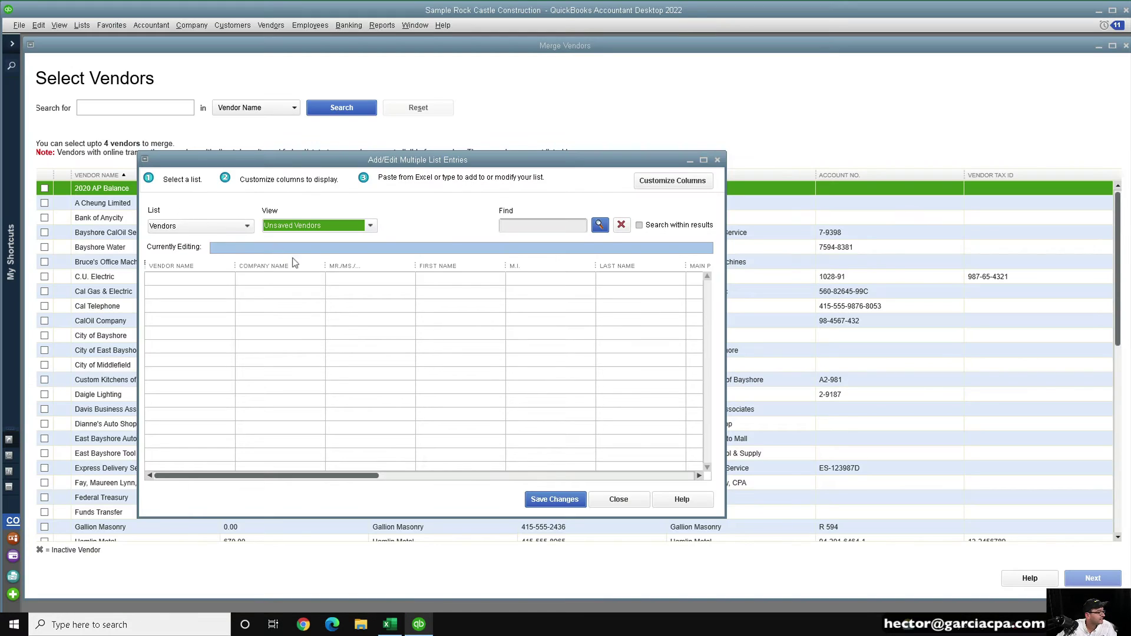
click(180, 277)
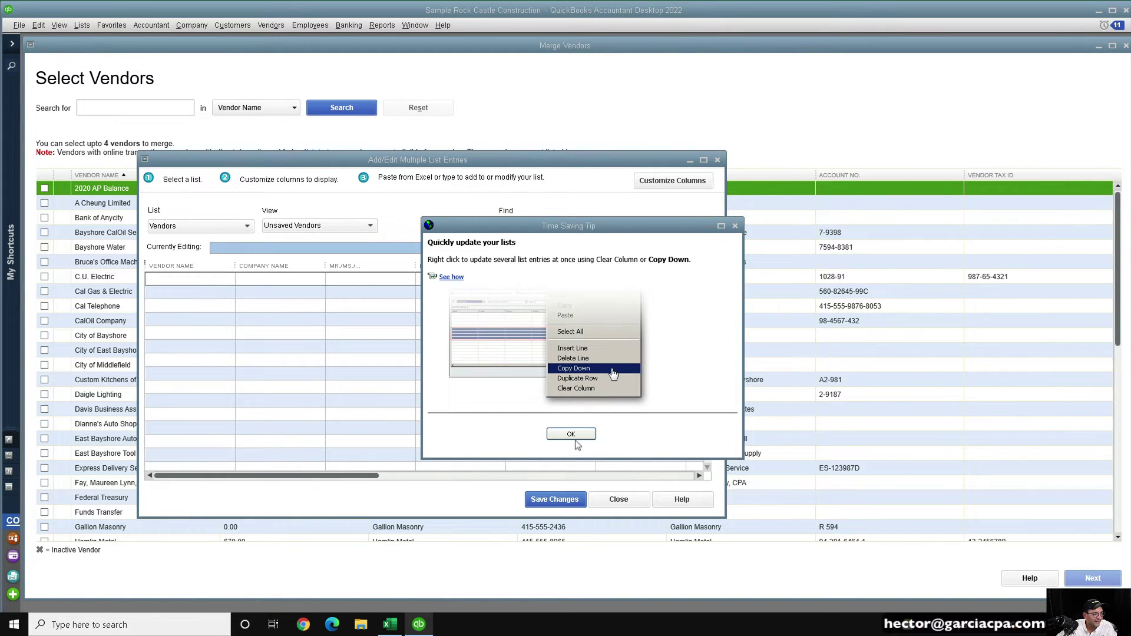
click(578, 437)
right_click(159, 276)
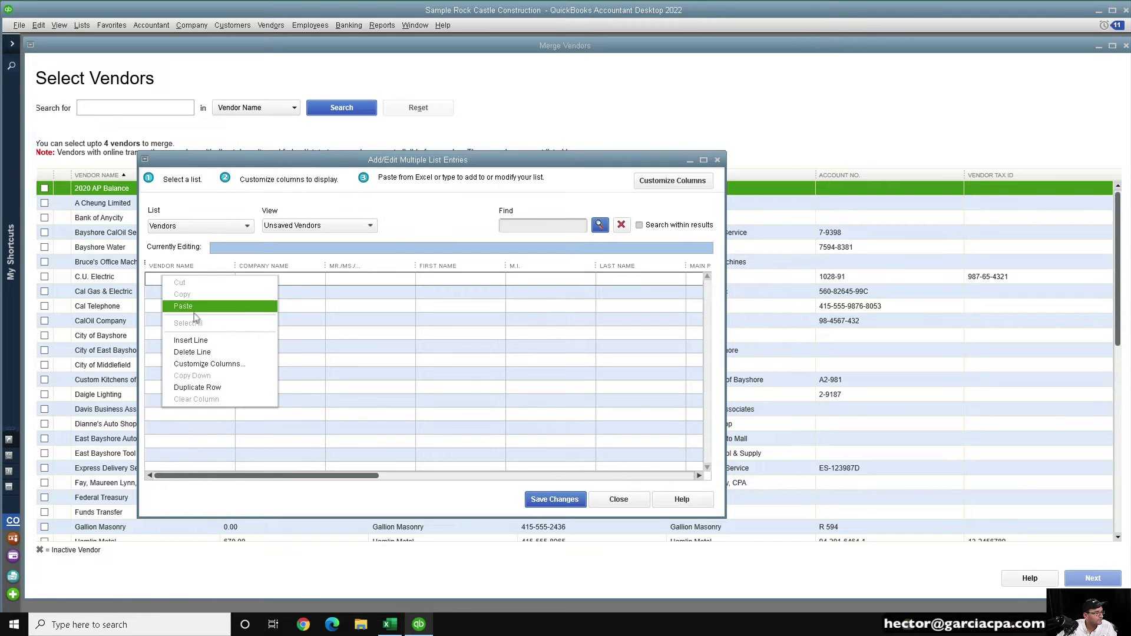
click(193, 306)
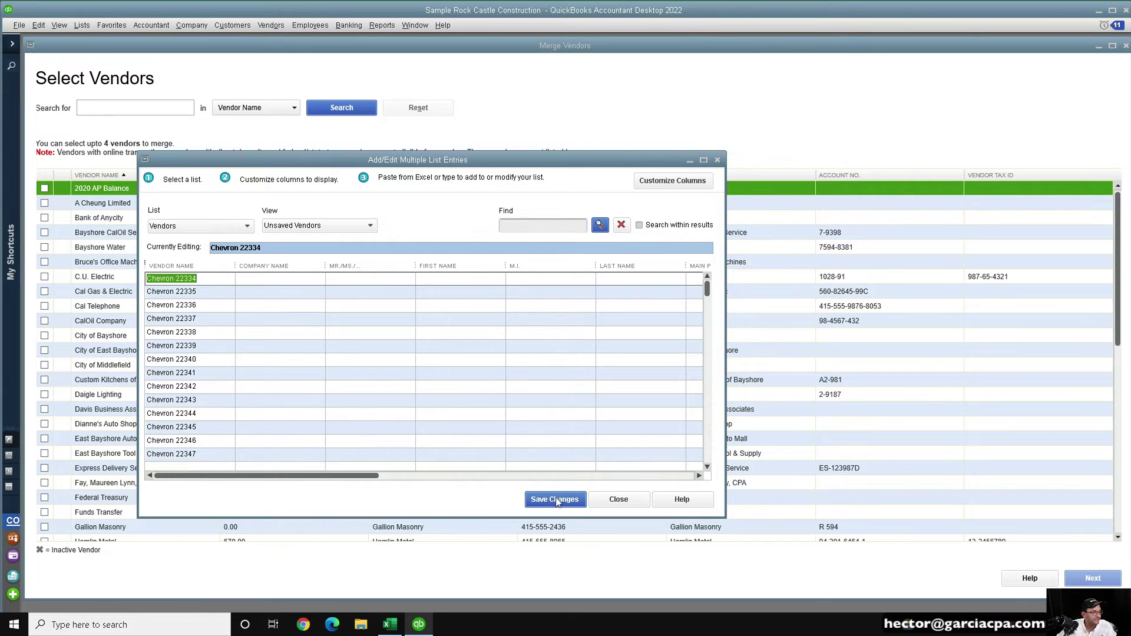
click(551, 499)
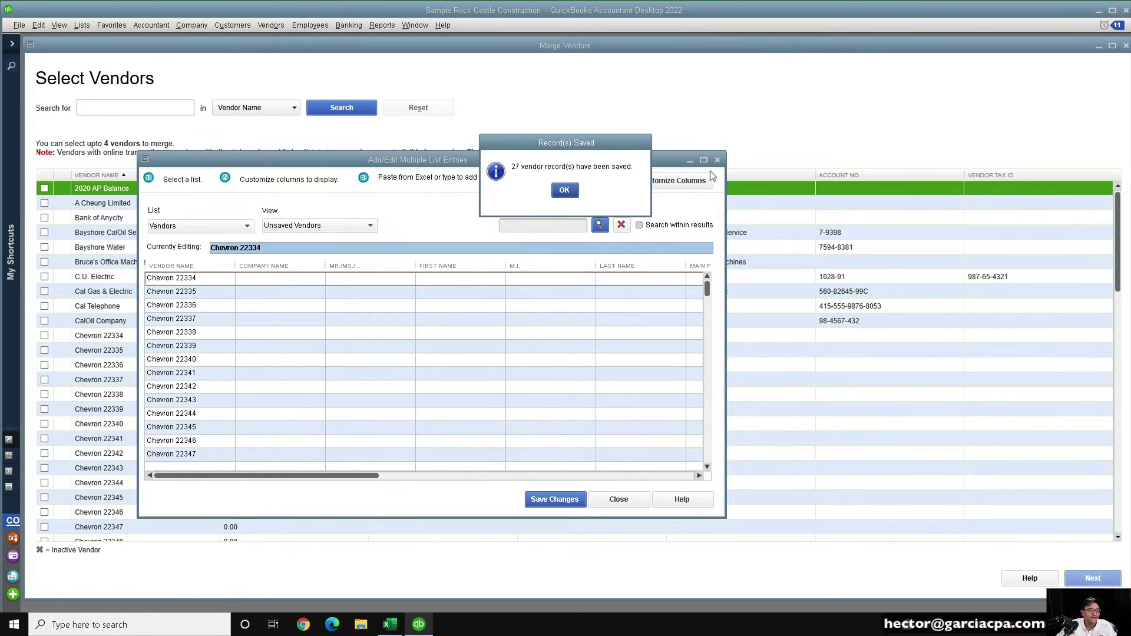
click(564, 190)
click(717, 160)
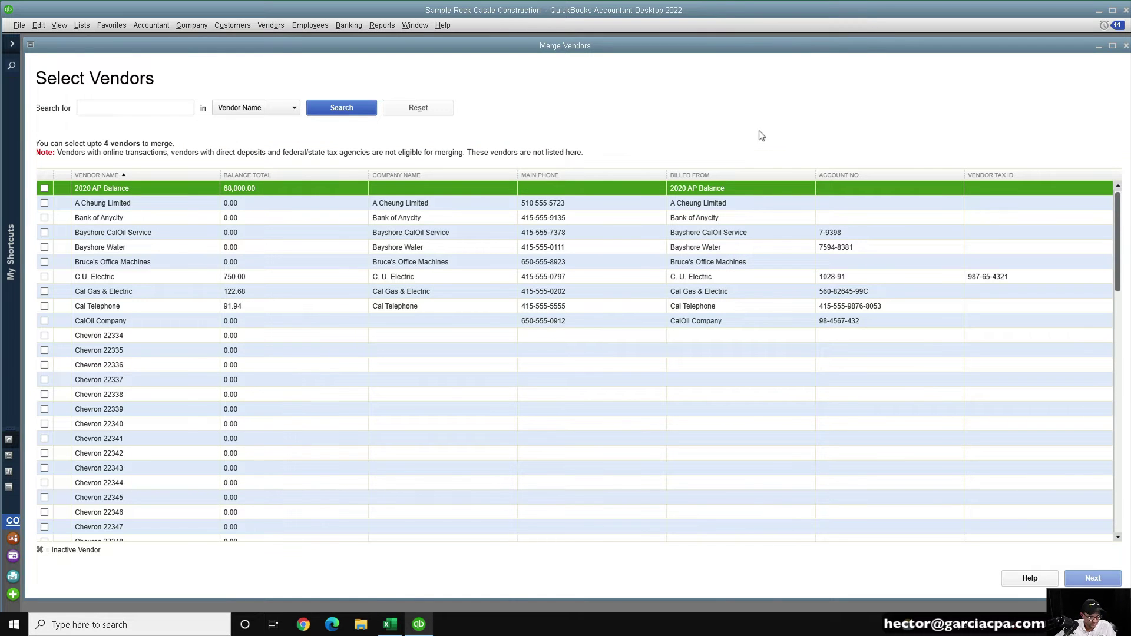
- Write and save a check from Checking to Chevron 22334 for 50.00, charged to the 60100 Automobile account
key(ctrl+w)
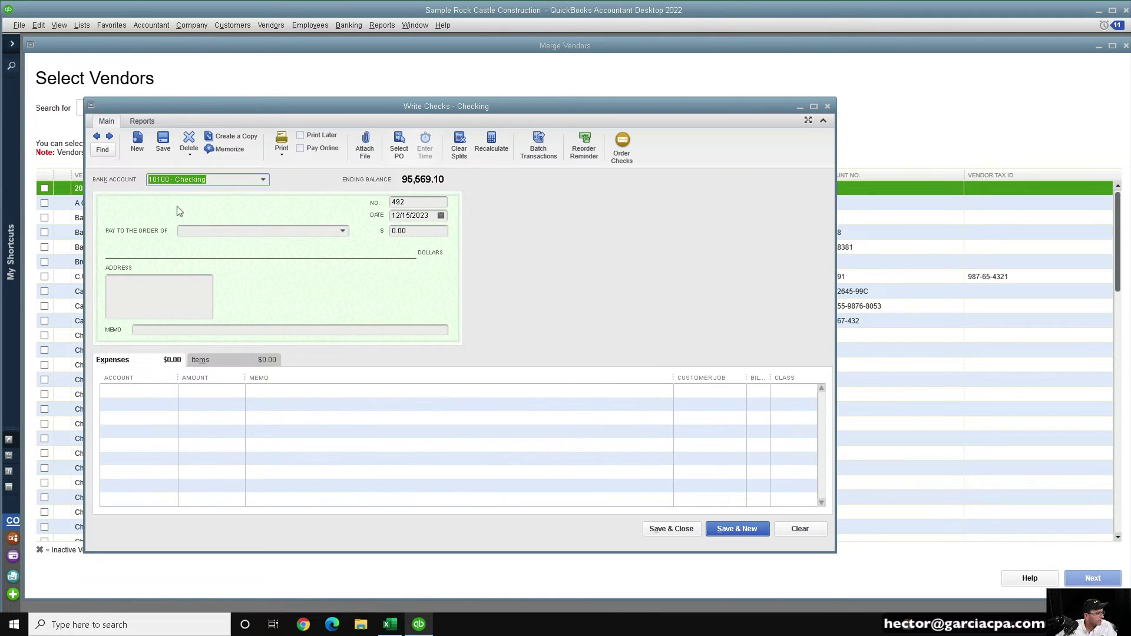
text(Chevron 22334)
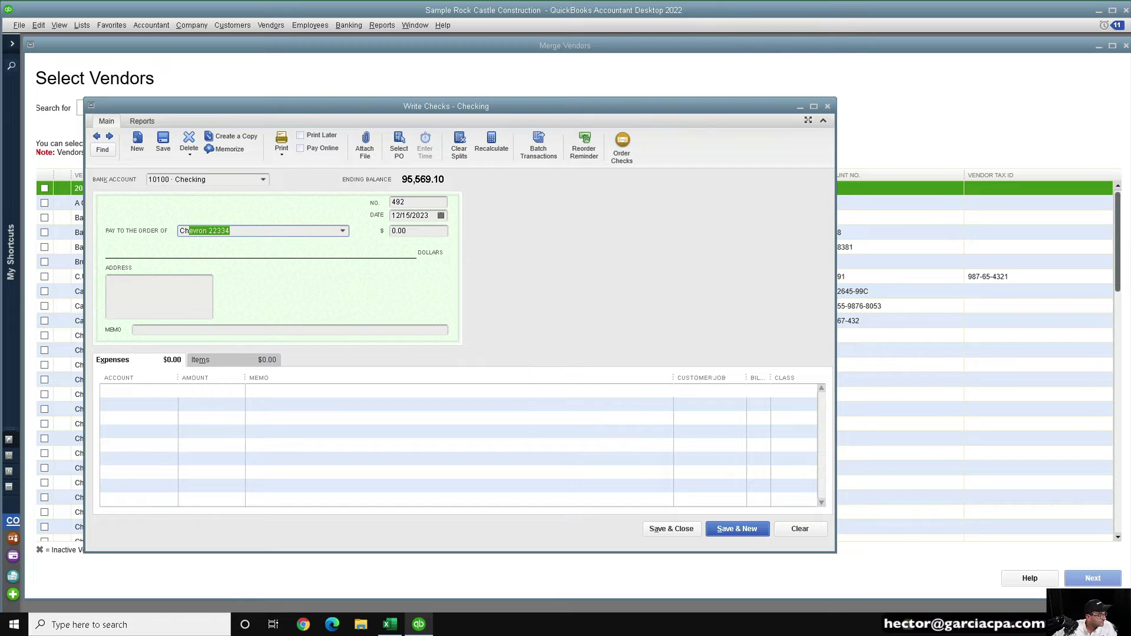
click(402, 233)
text(50)
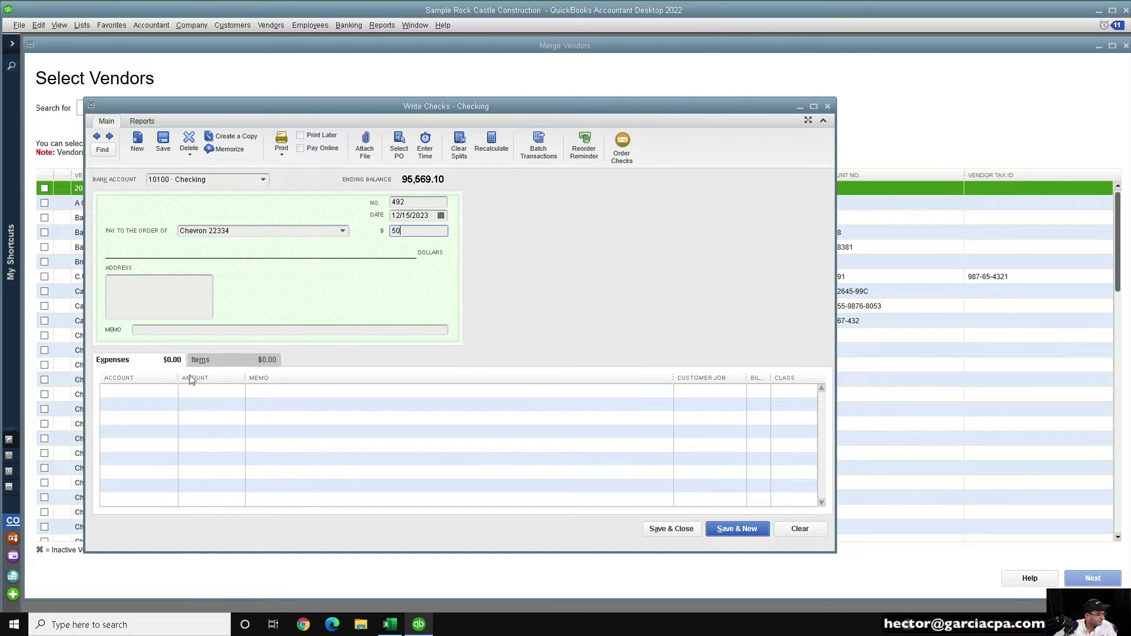
click(141, 391)
text(Automobile)
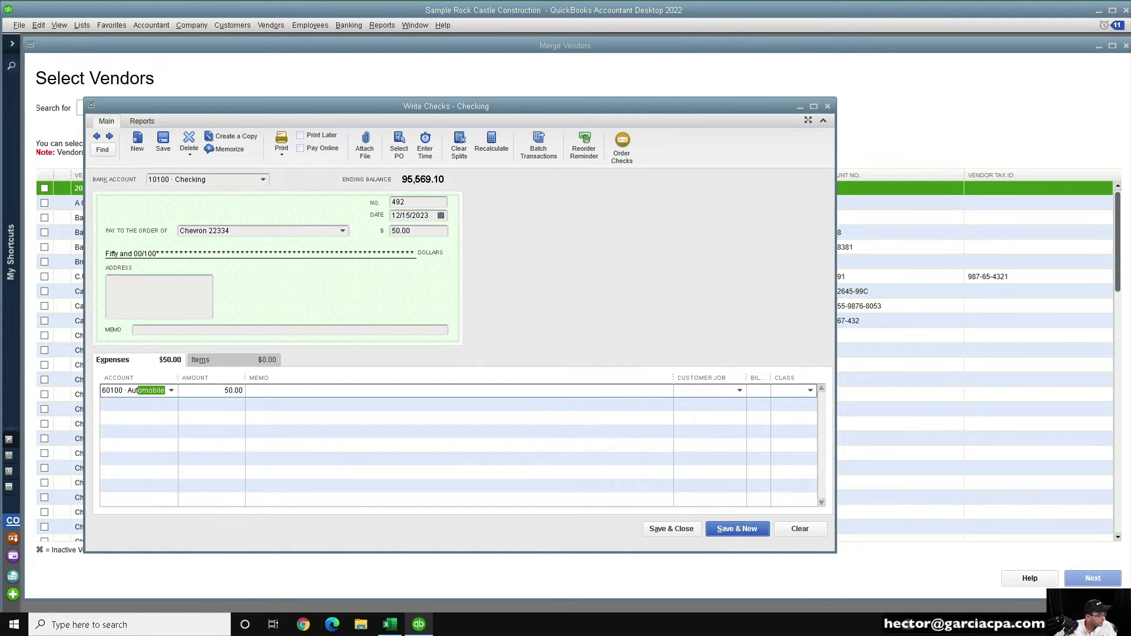
key(Tab)
click(163, 141)
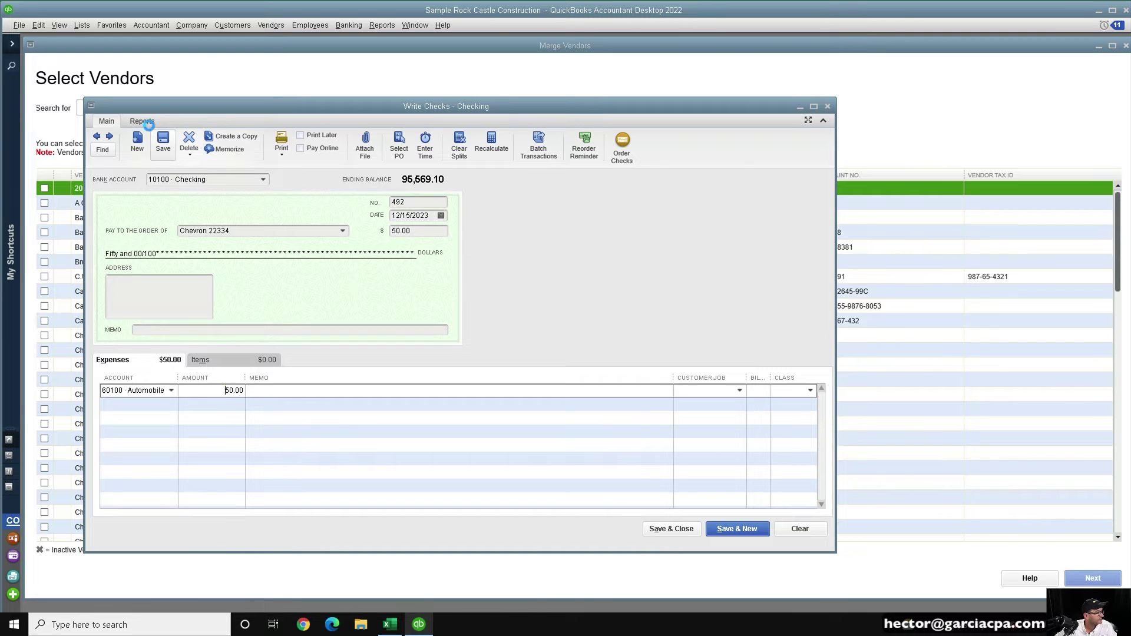
click(734, 529)
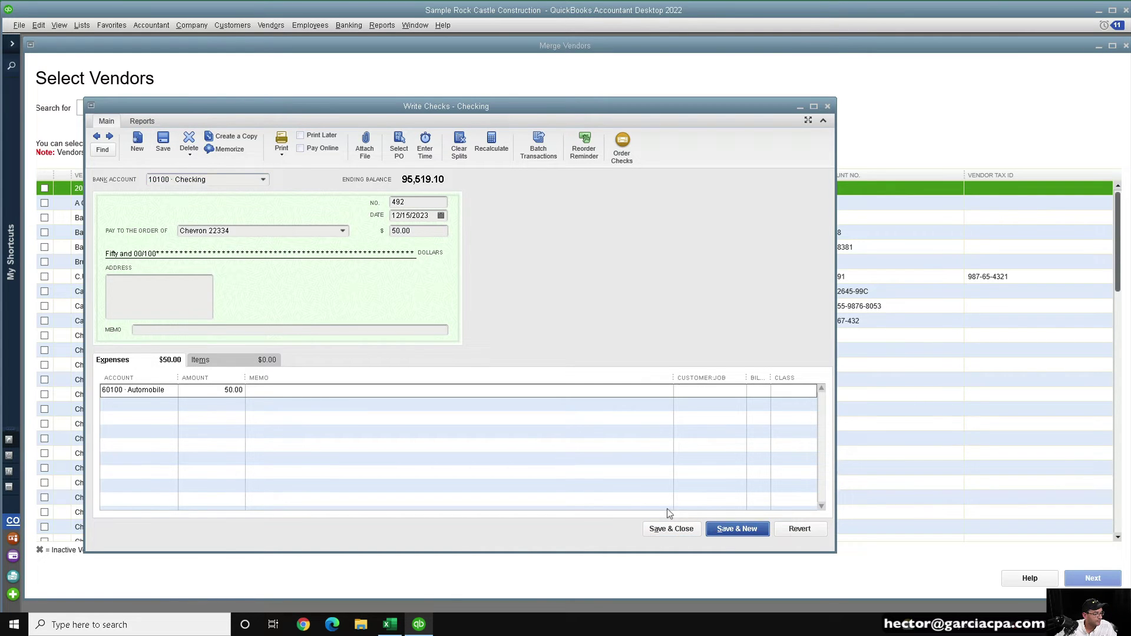
- Write a second check to Chevron 22342 for 75.00 on the 60100 Automobile account, then save and close it
click(343, 230)
click(232, 491)
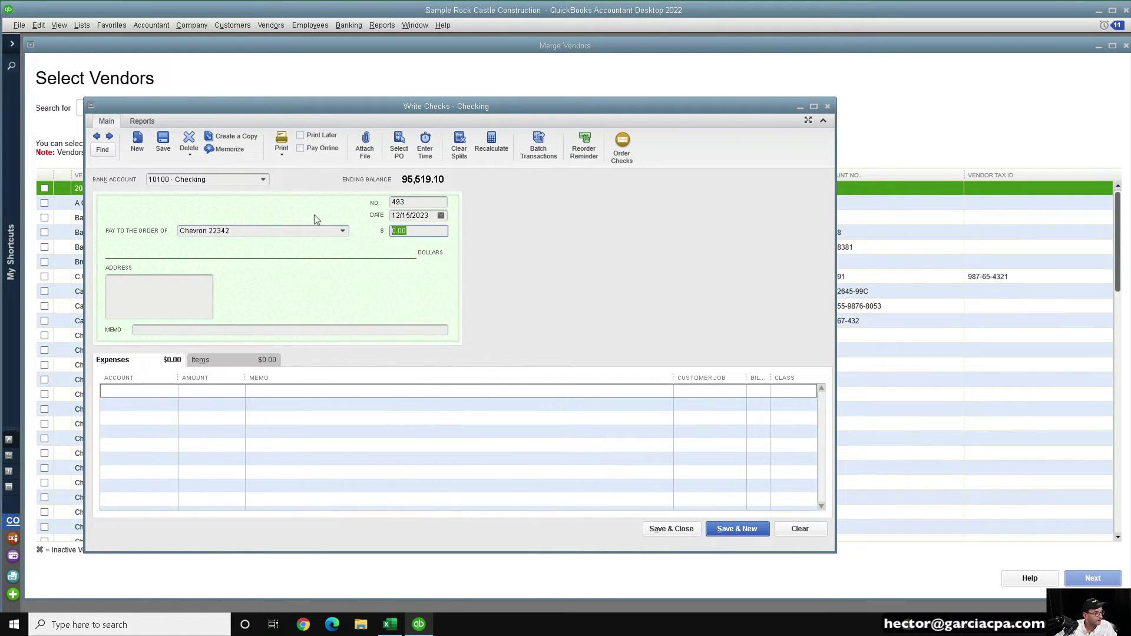
click(135, 390)
text(auto)
key(Tab)
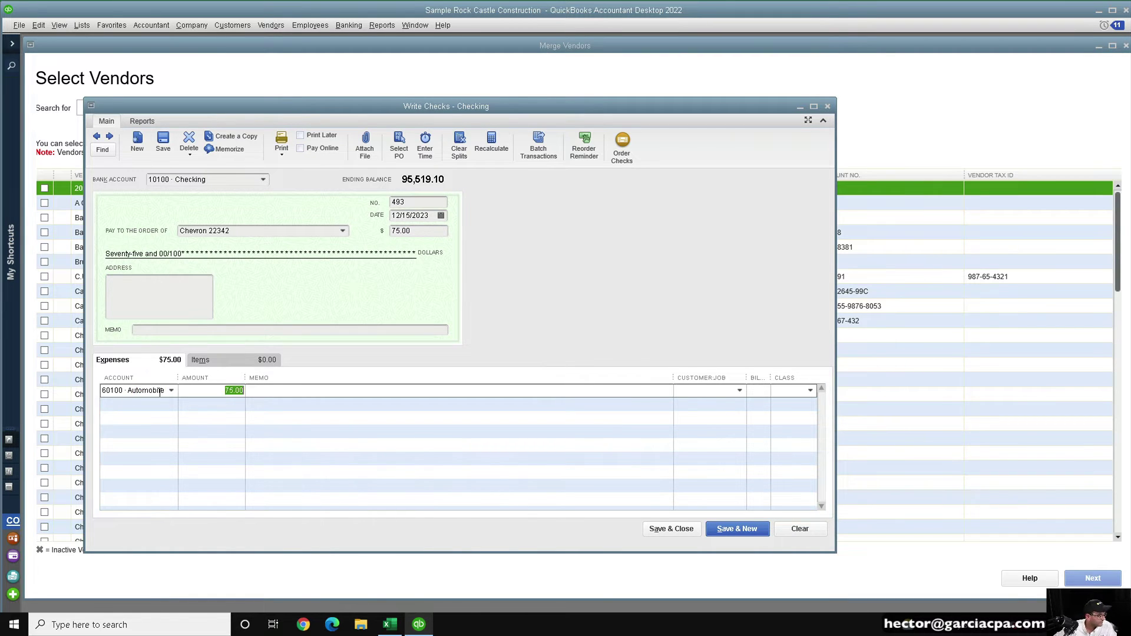
click(670, 529)
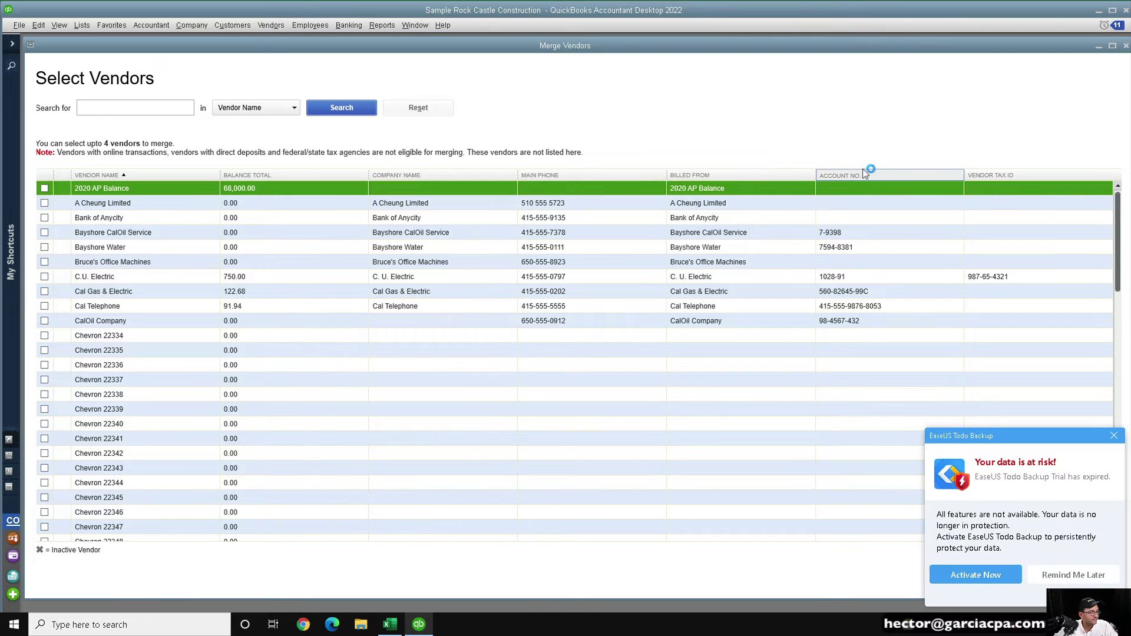
- Dismiss the backup reminder, review the Chevron vendors in the Expenses by Vendor Summary report, and close the report
click(1060, 576)
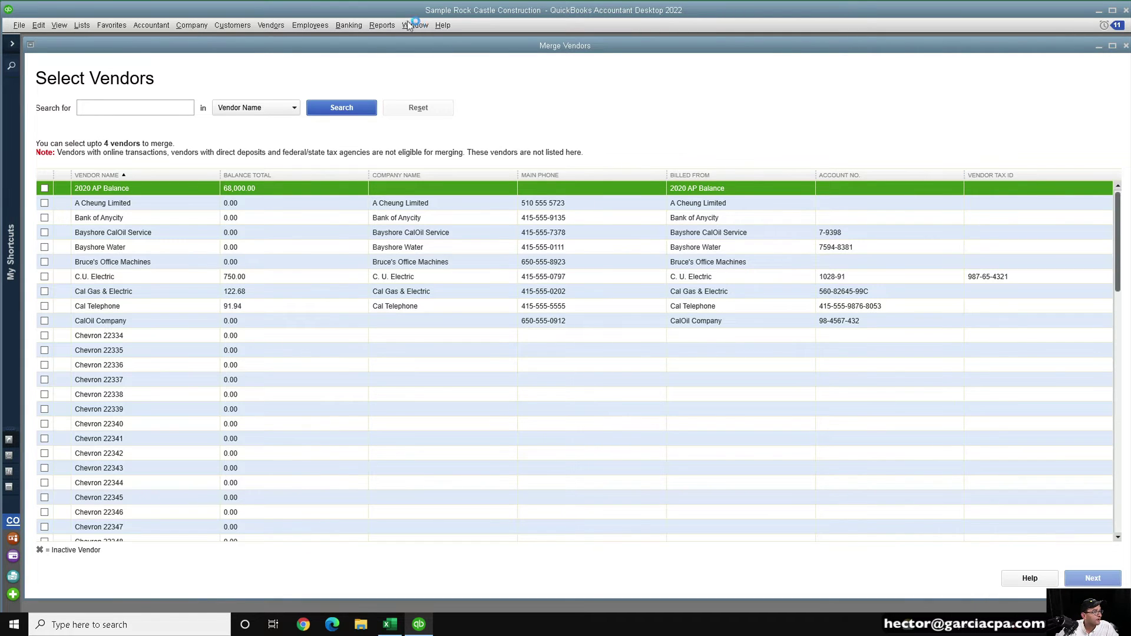
click(380, 26)
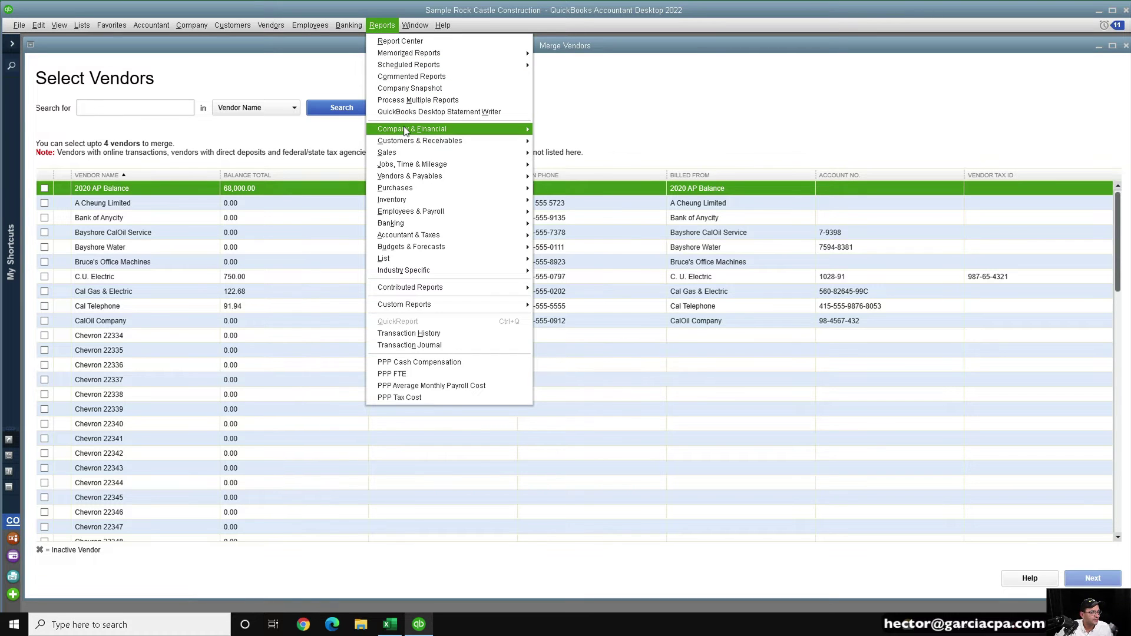
mouse_move(427, 132)
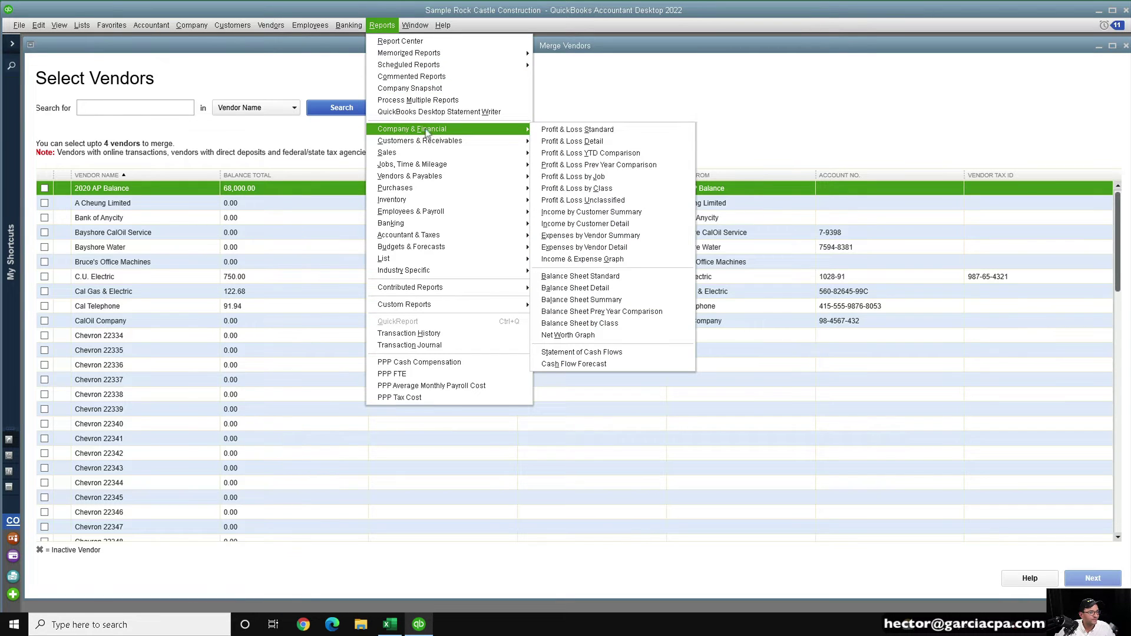
click(595, 235)
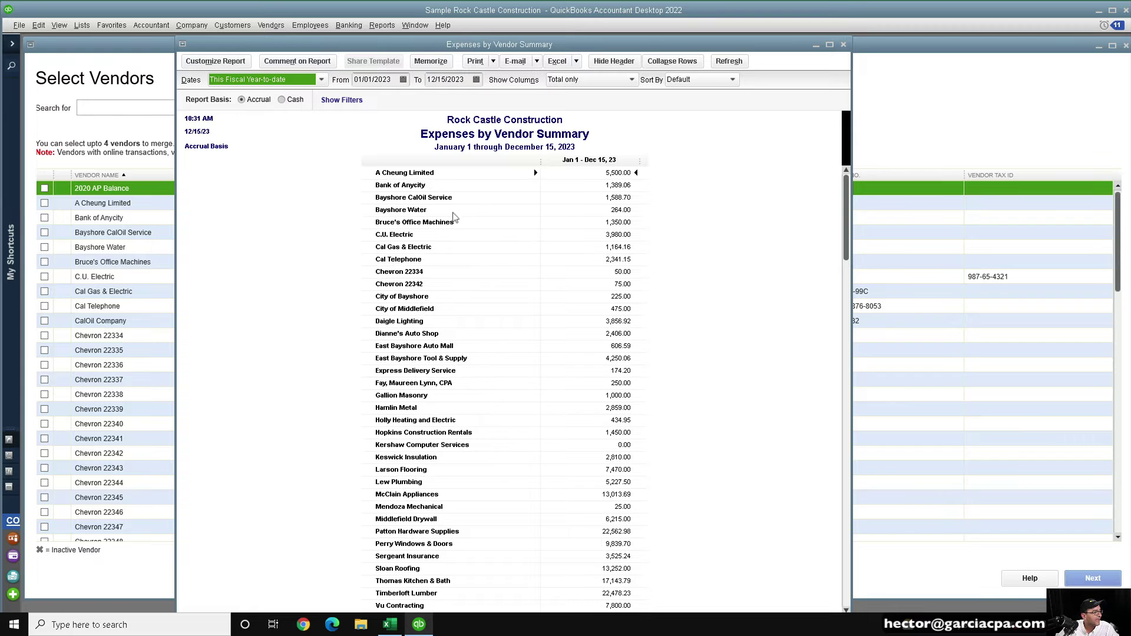
scroll(442, 260, down, 2)
scroll(447, 263, up, 2)
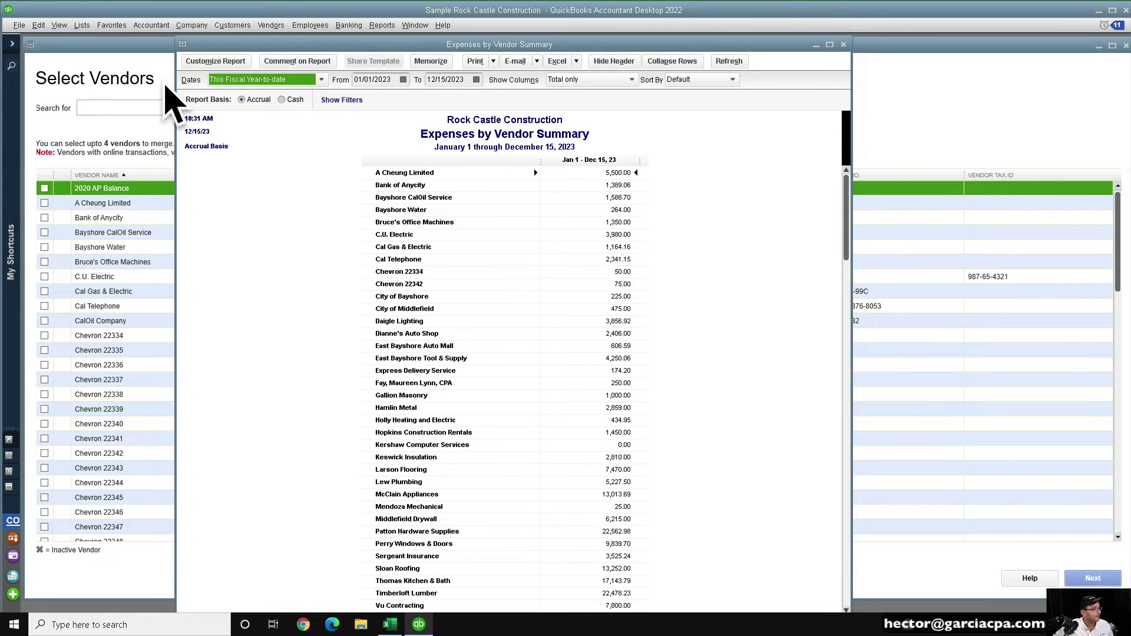
double_click(183, 42)
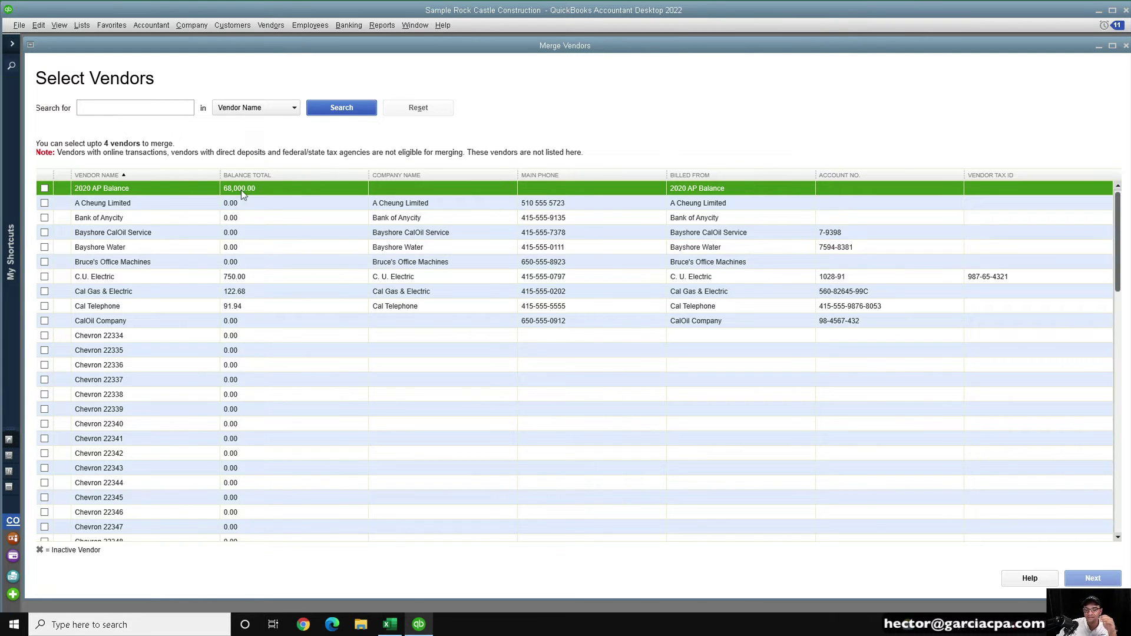
- Select Chevron 22334, 22335, 22336 and 22337 for merging, and continue to the master vendor choice
click(44, 335)
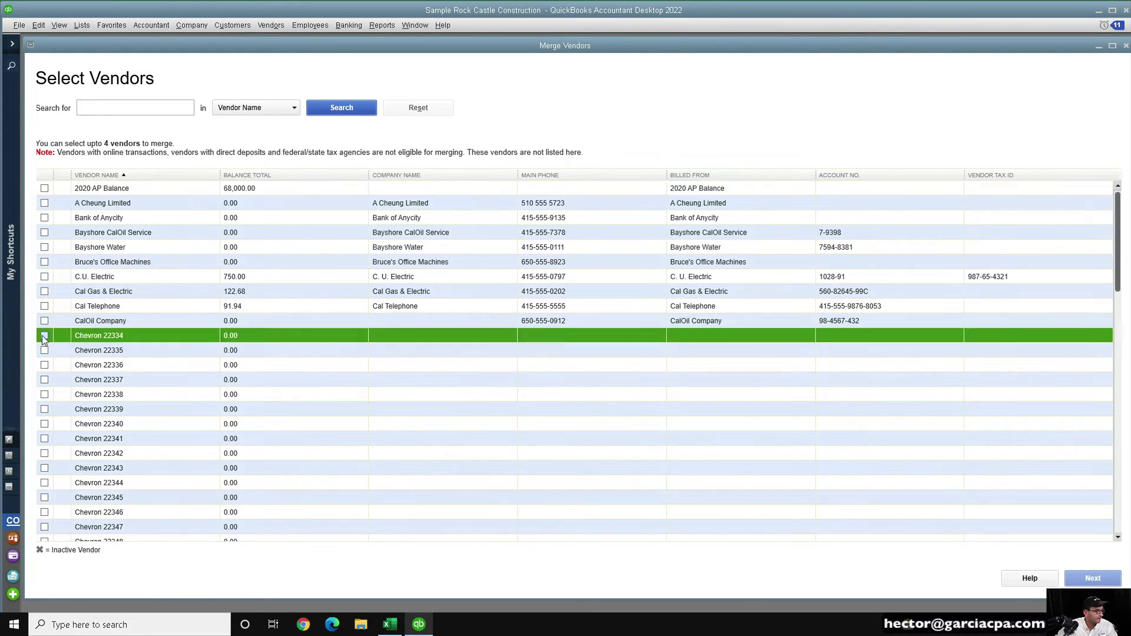
click(44, 350)
click(44, 365)
click(44, 379)
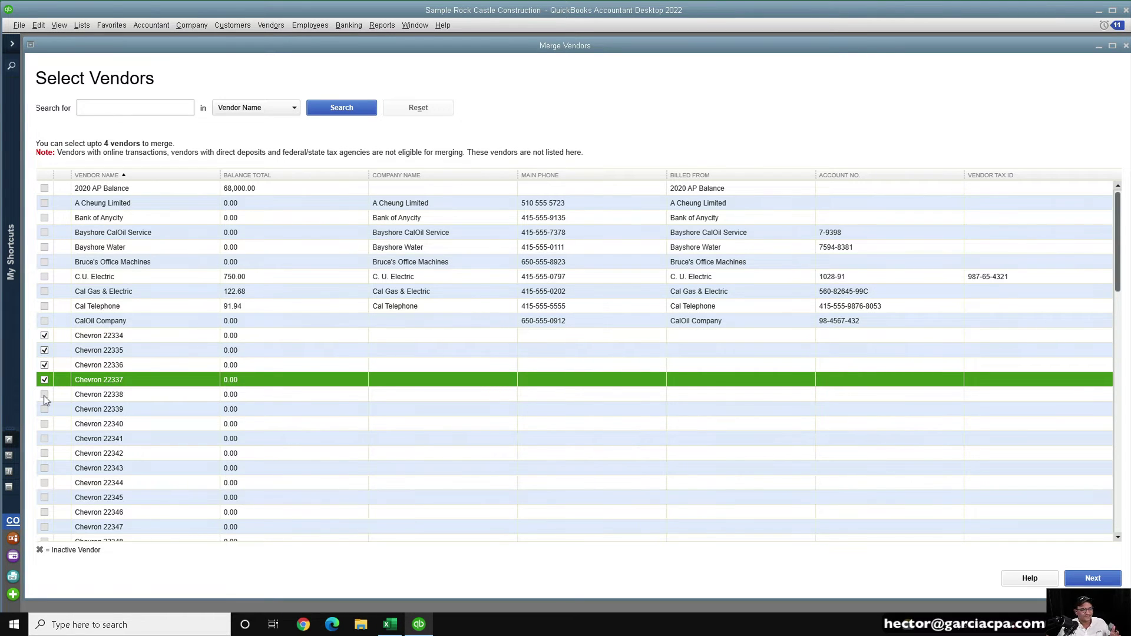
click(1093, 579)
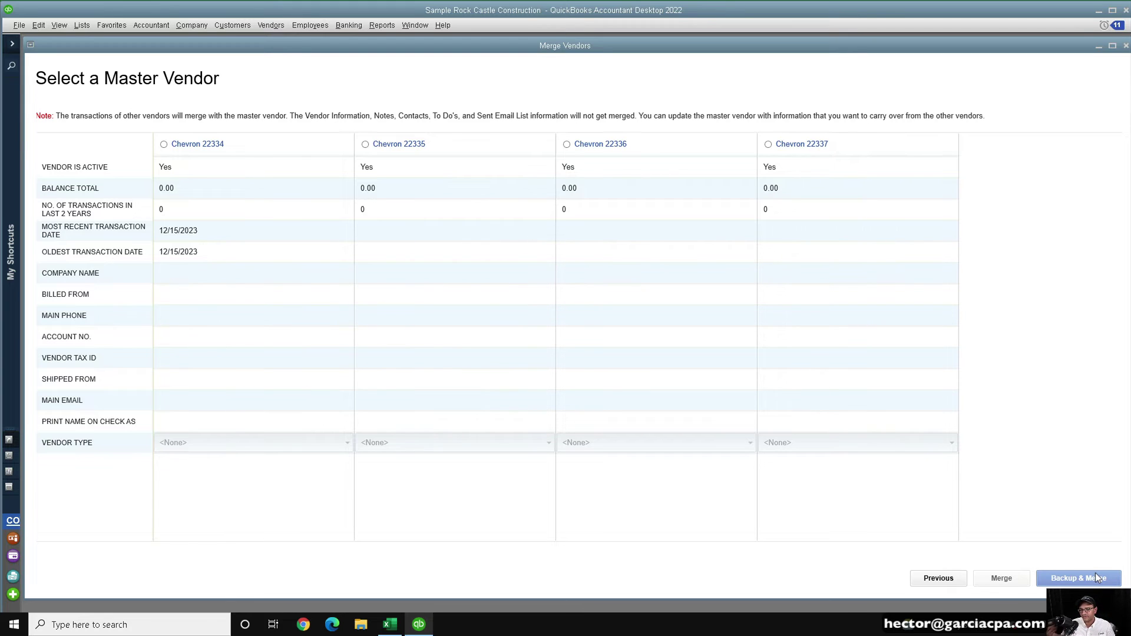
- Set Chevron 22334 as the master vendor and merge the other selected vendors into it without a backup
click(366, 144)
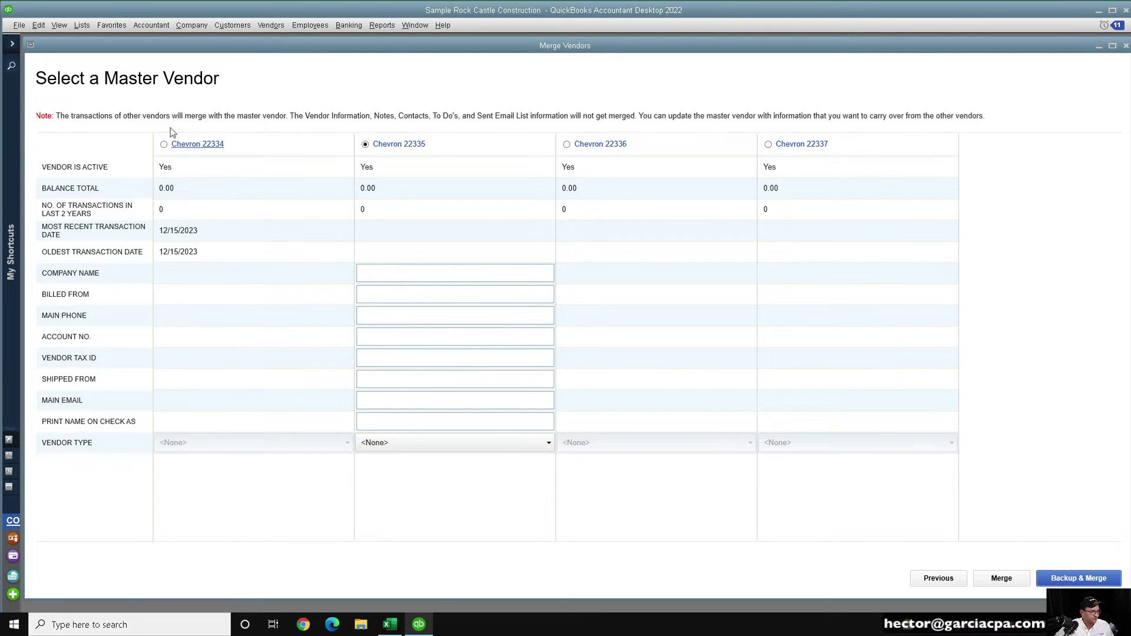
click(164, 144)
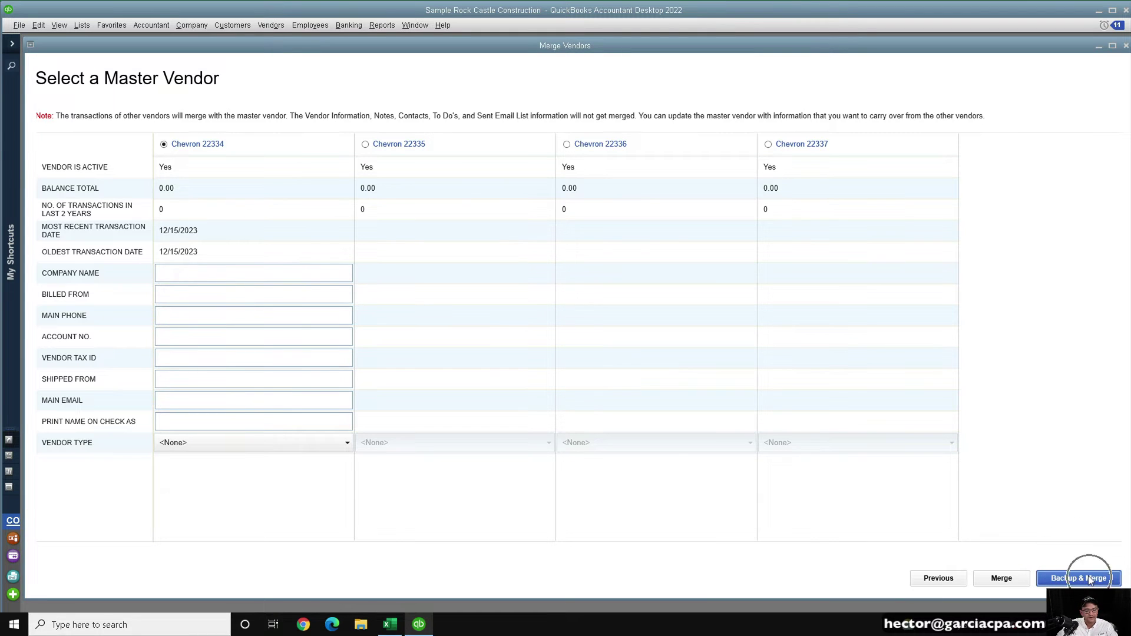
click(1002, 580)
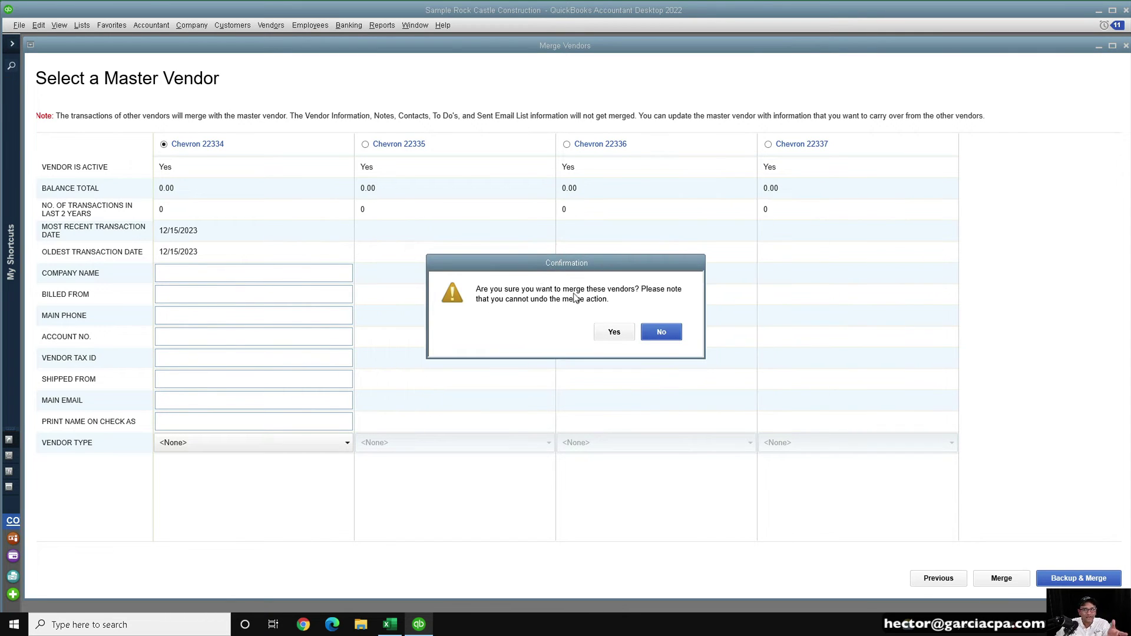
click(619, 334)
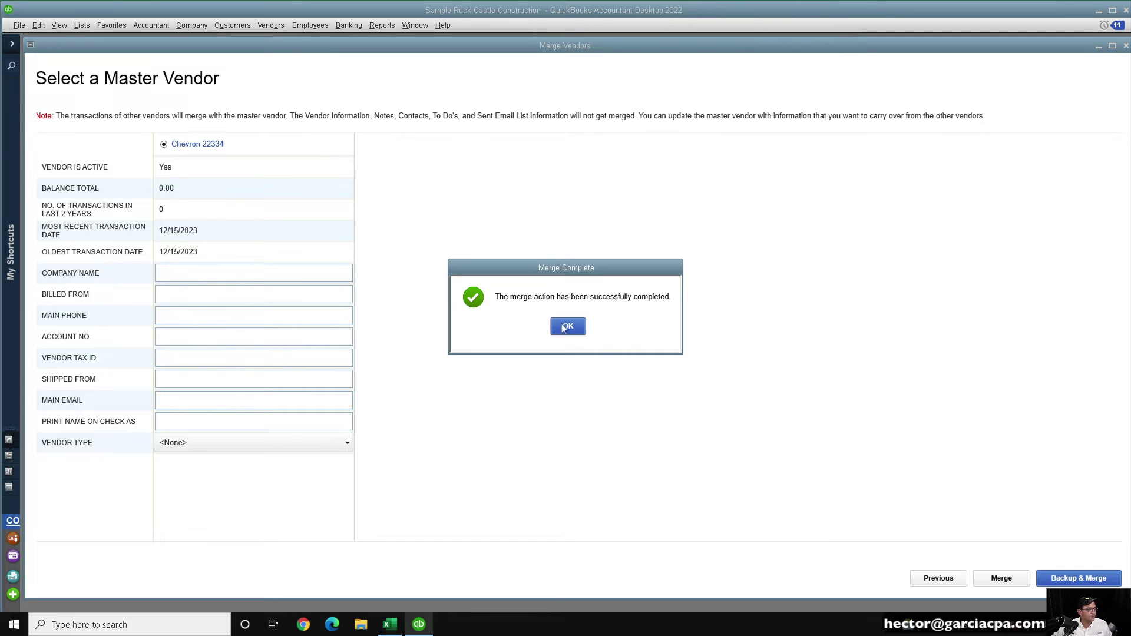
click(567, 327)
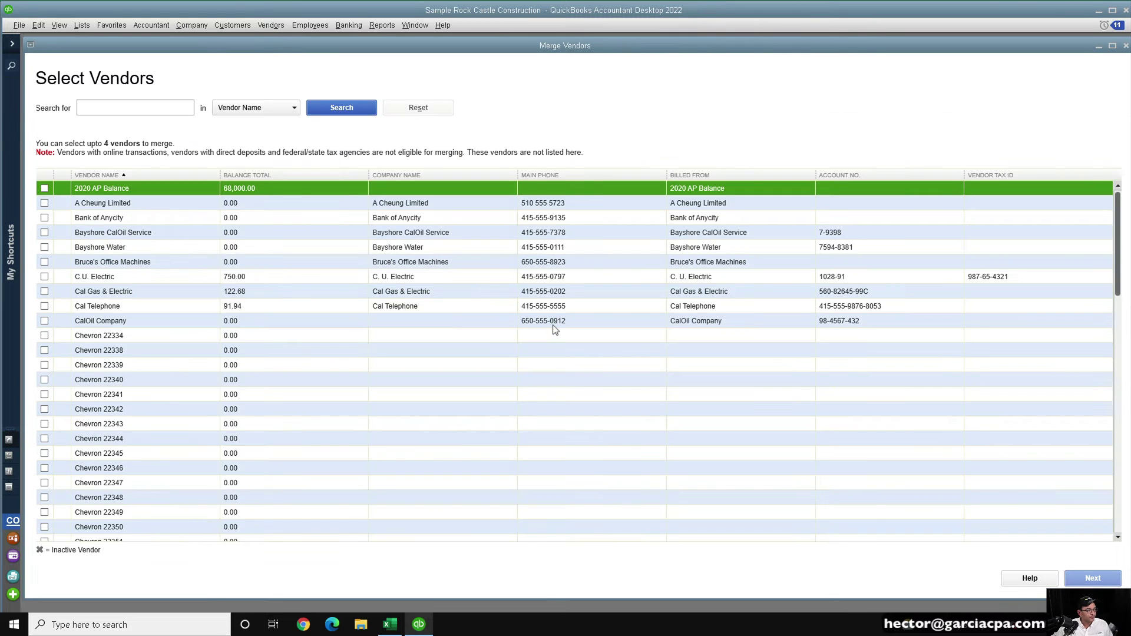
- Select Chevron 22334, 22338, 22339 and 22340 as the next set of vendors to merge
click(44, 335)
click(44, 350)
click(44, 365)
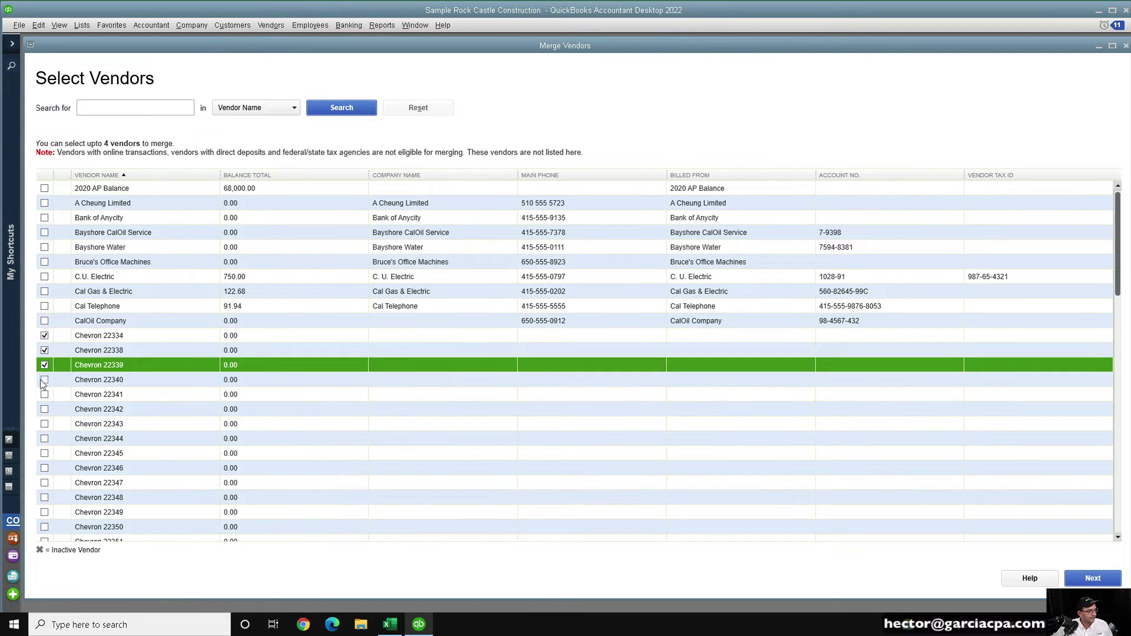
click(45, 380)
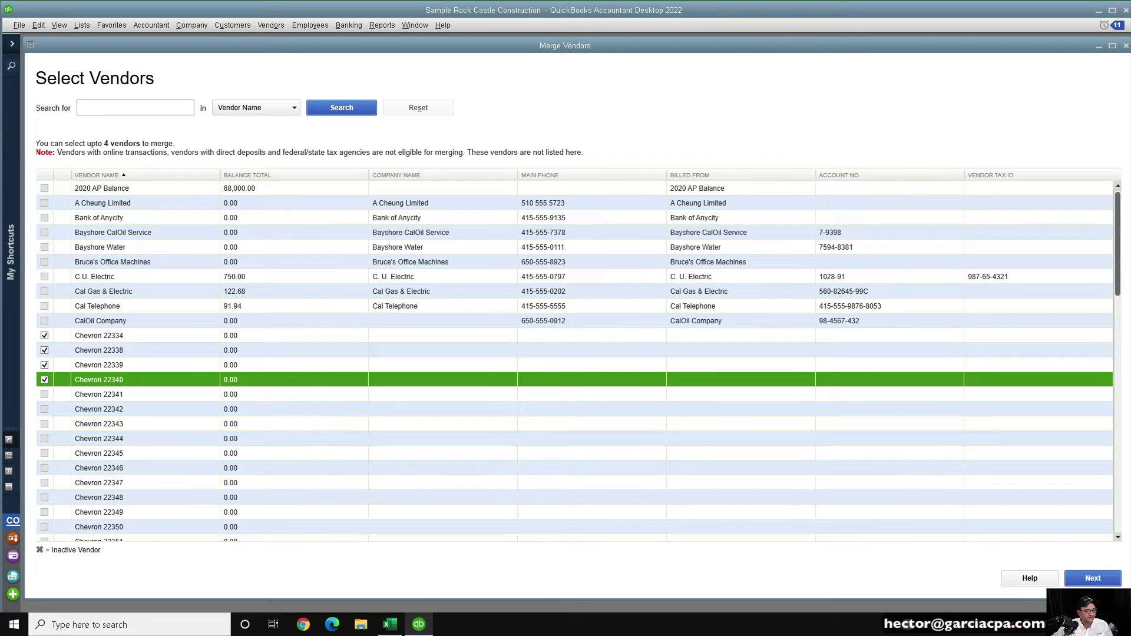
- Merge Chevron 22338, 22339 and 22340 into Chevron 22334 as the master vendor, without a backup
click(1093, 578)
click(163, 145)
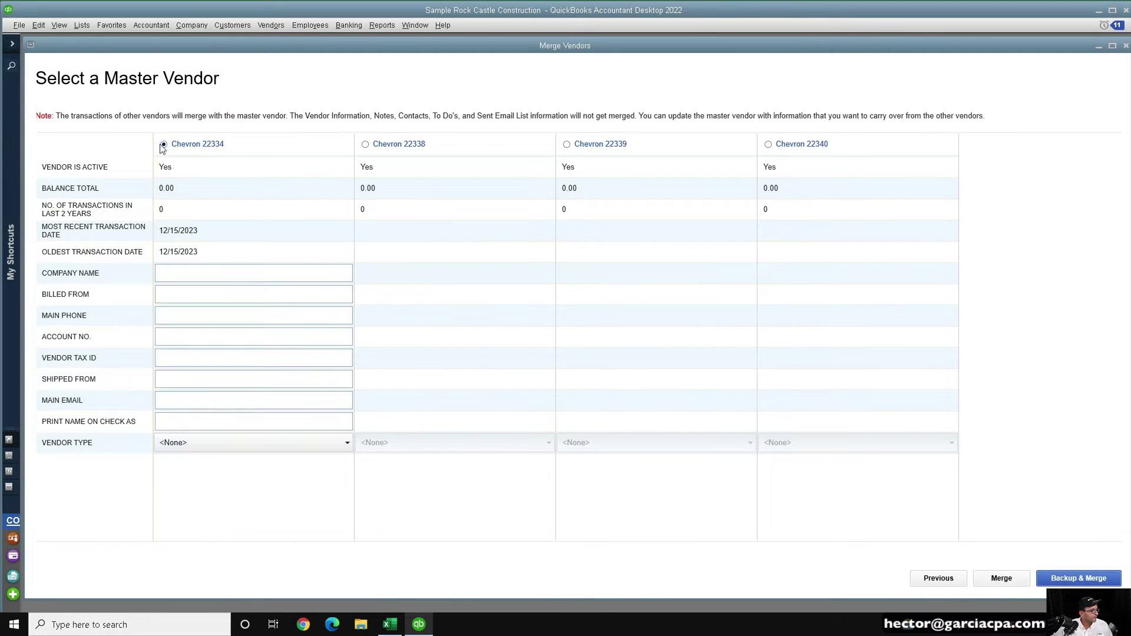
click(1000, 579)
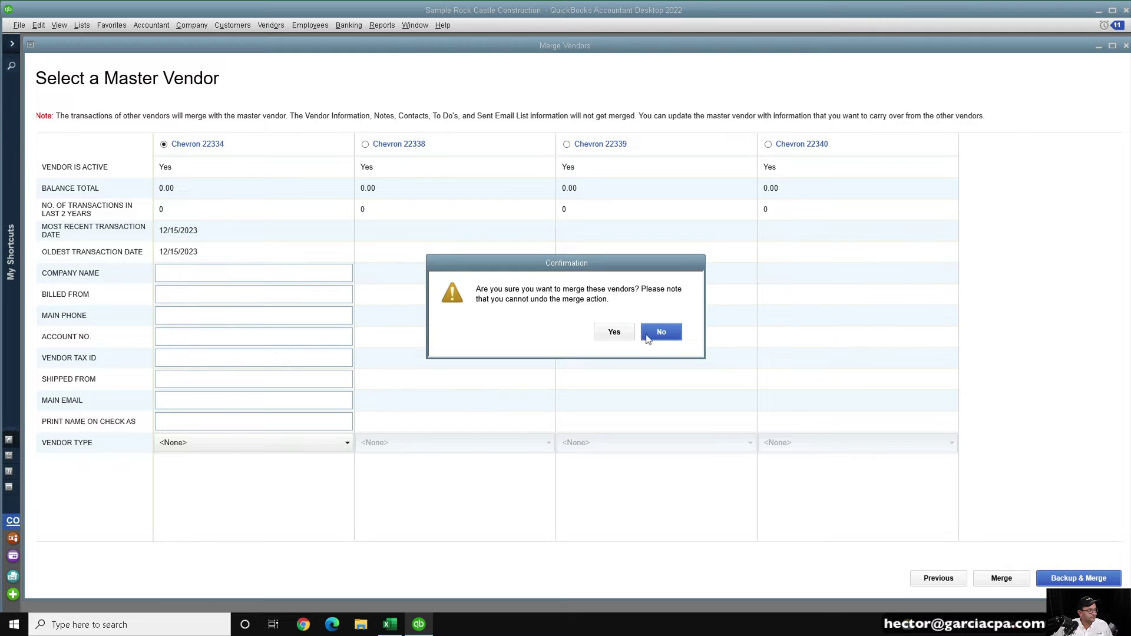
click(613, 331)
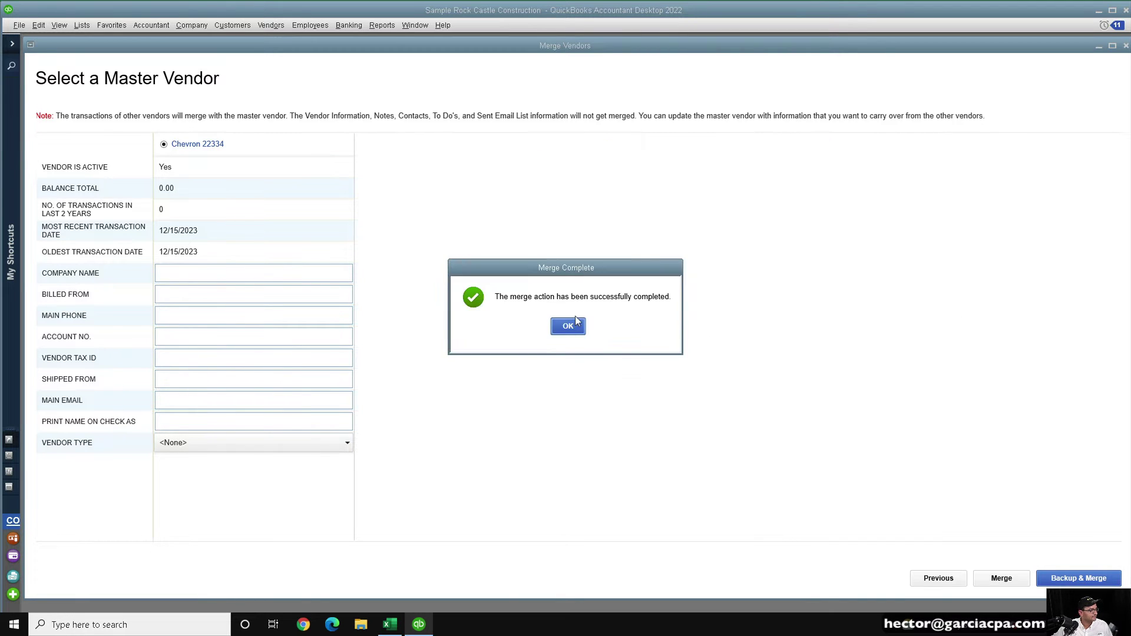
click(565, 327)
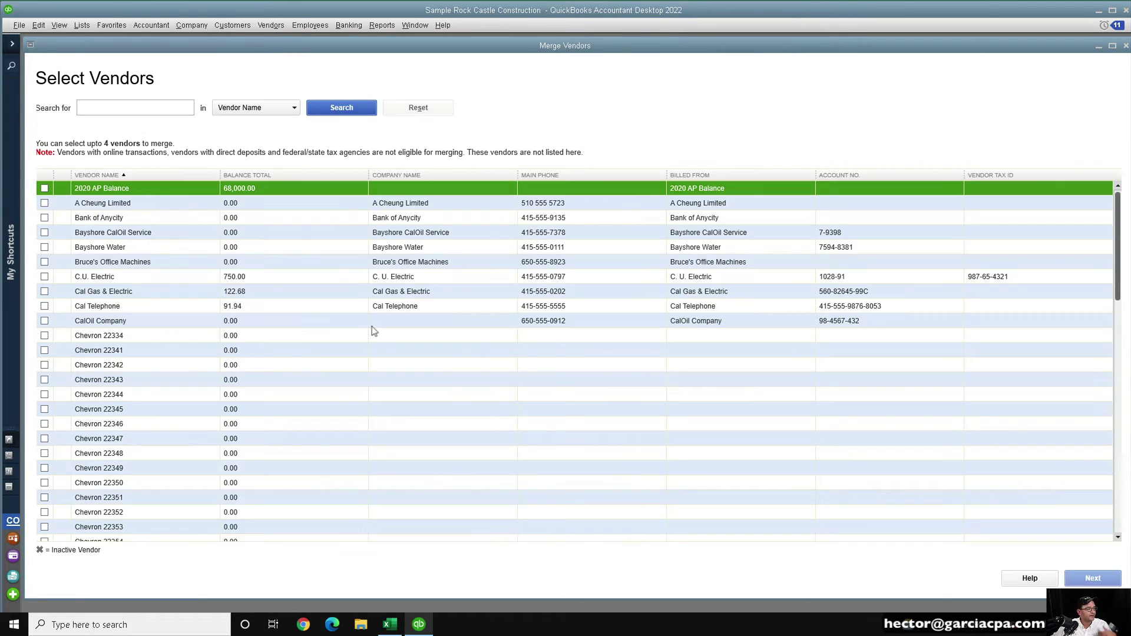
- Select Chevron 22334, 22341, 22342 and 22343 for merging, and set Chevron 22334 as the master vendor
click(44, 335)
click(44, 350)
click(44, 365)
click(44, 380)
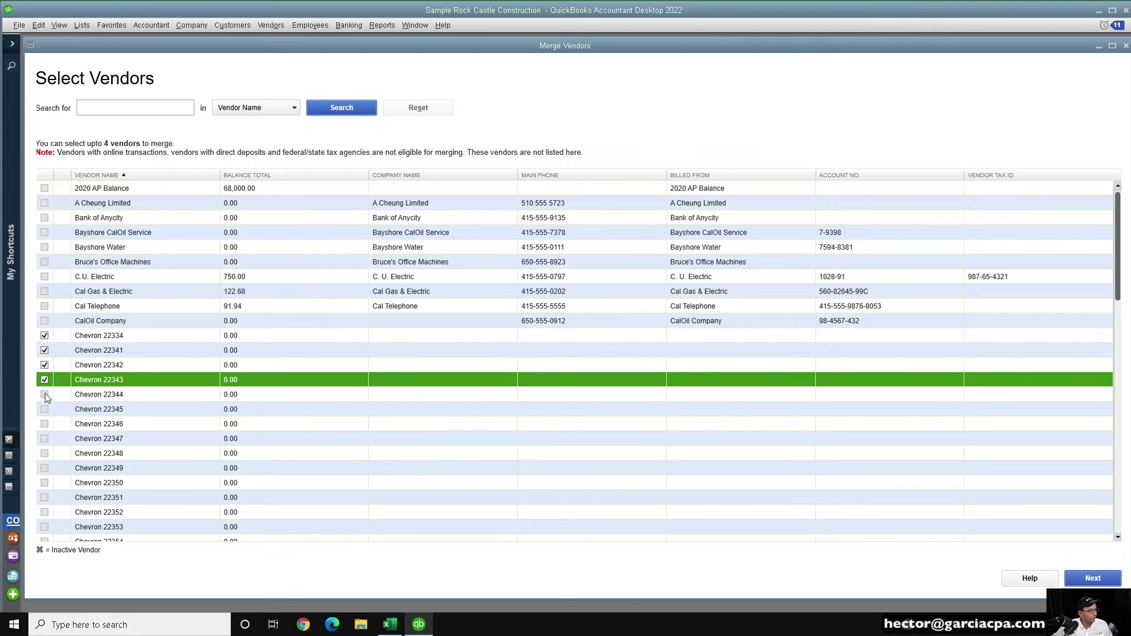
click(45, 394)
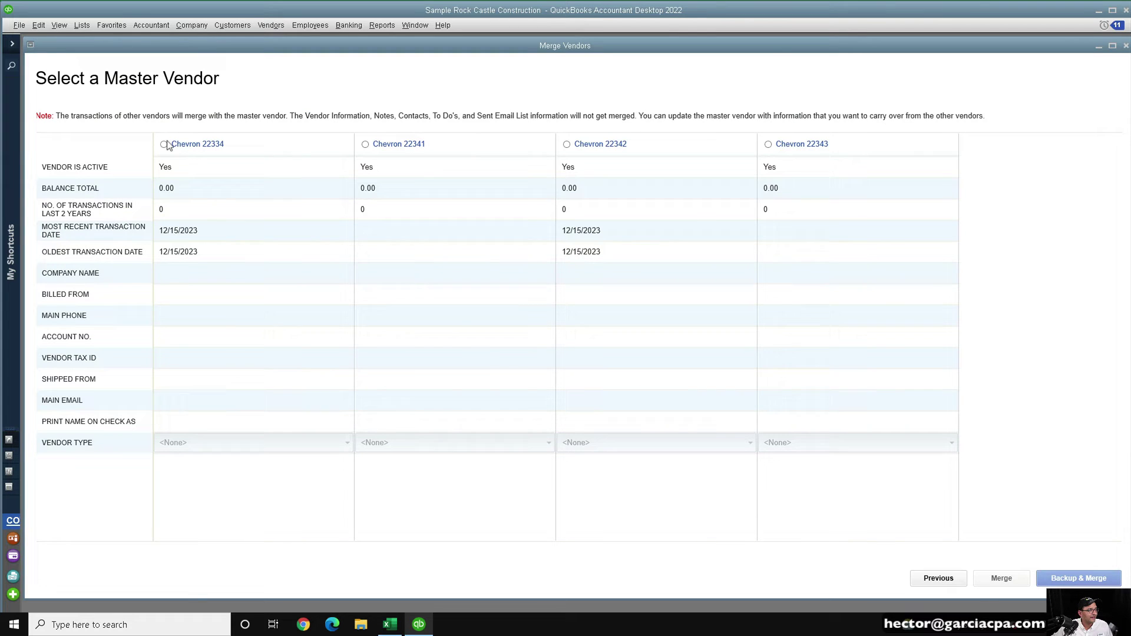
click(164, 145)
click(1092, 584)
click(615, 332)
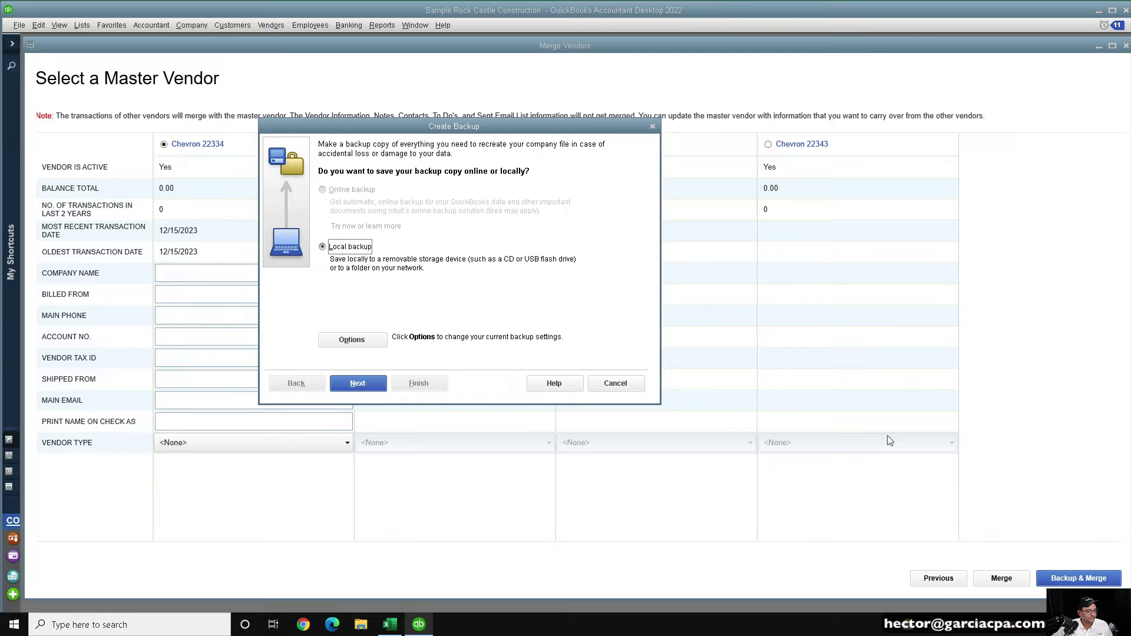
click(596, 387)
- Merge Chevron 22341, 22342 and 22343 into the master vendor without a backup
click(1003, 583)
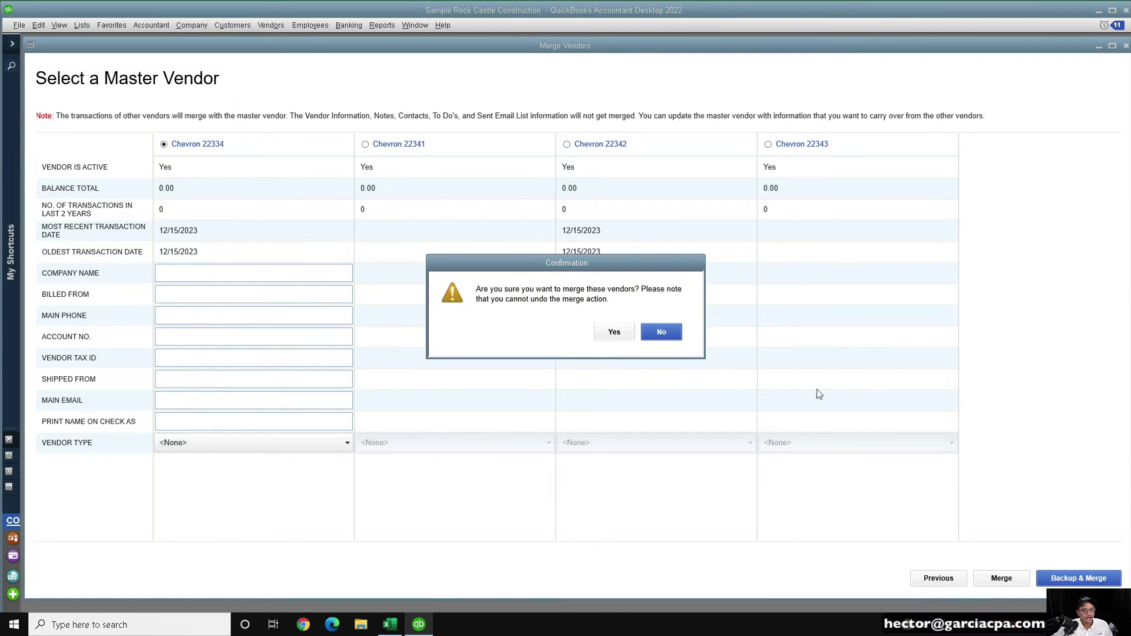
click(613, 332)
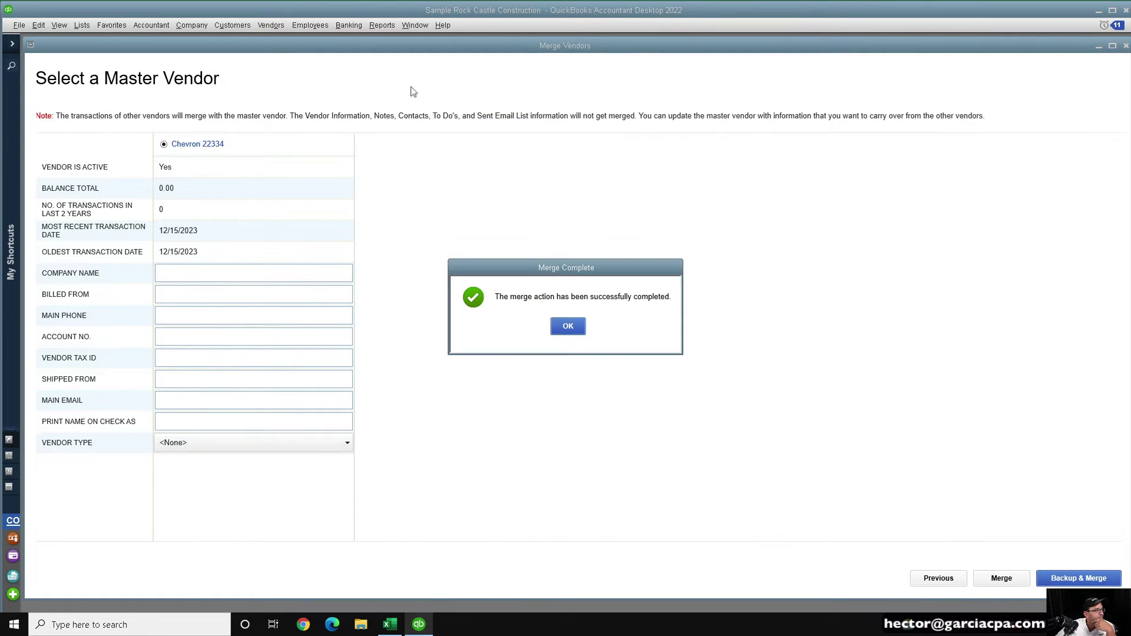
click(569, 325)
- Run the Expenses by Vendor Summary report and look at the transaction detail behind Chevron 22334
click(415, 25)
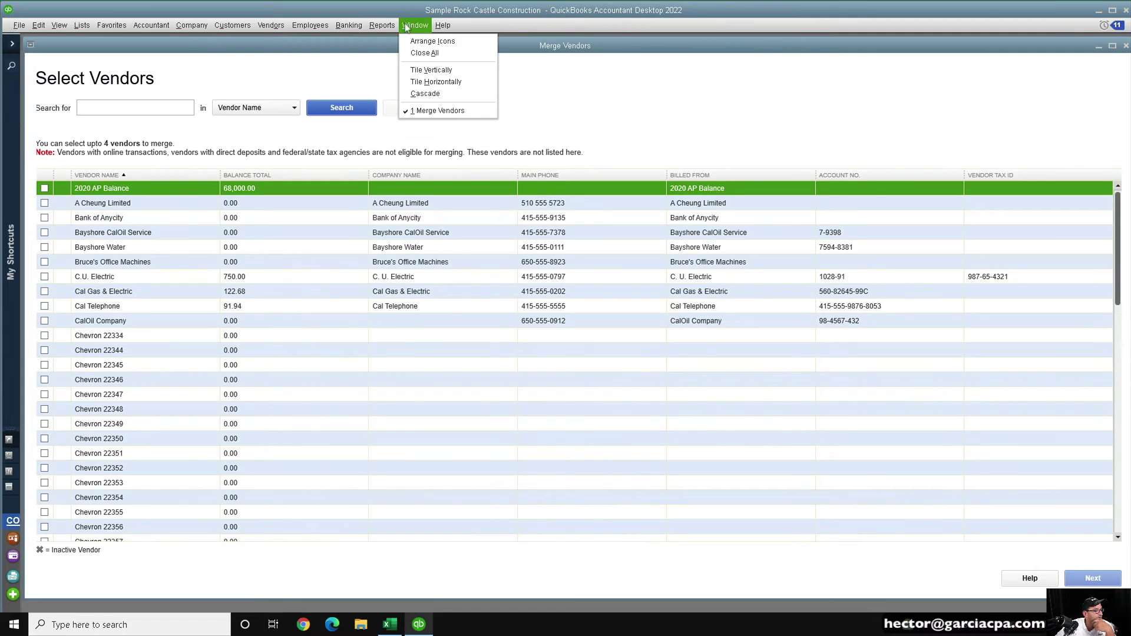
mouse_move(382, 25)
mouse_move(432, 131)
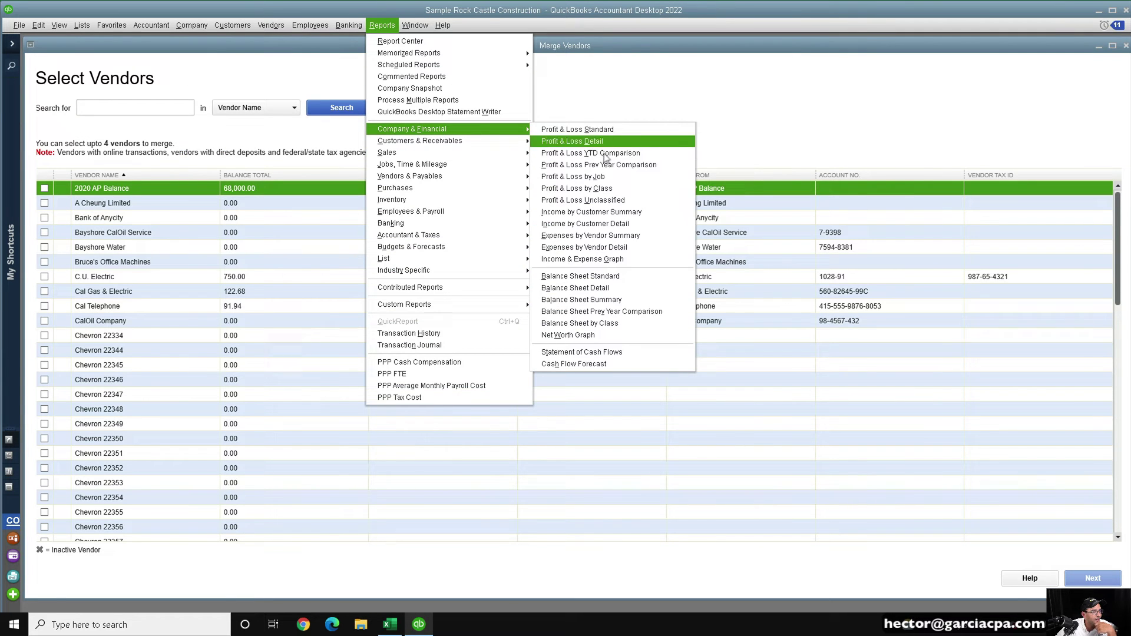
click(609, 239)
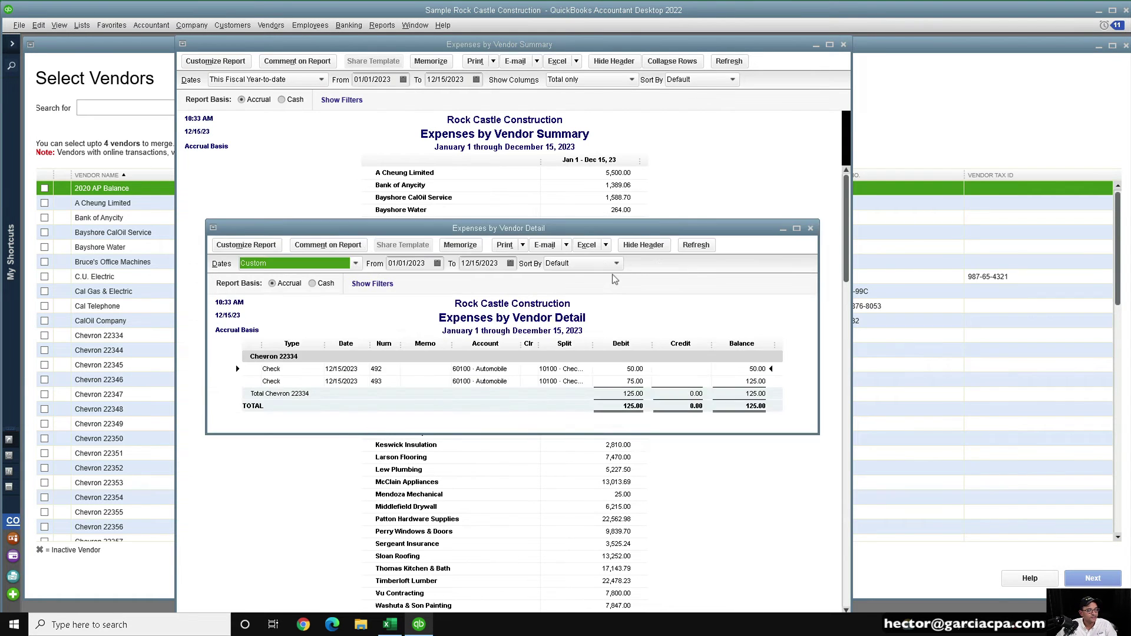
click(81, 26)
click(97, 43)
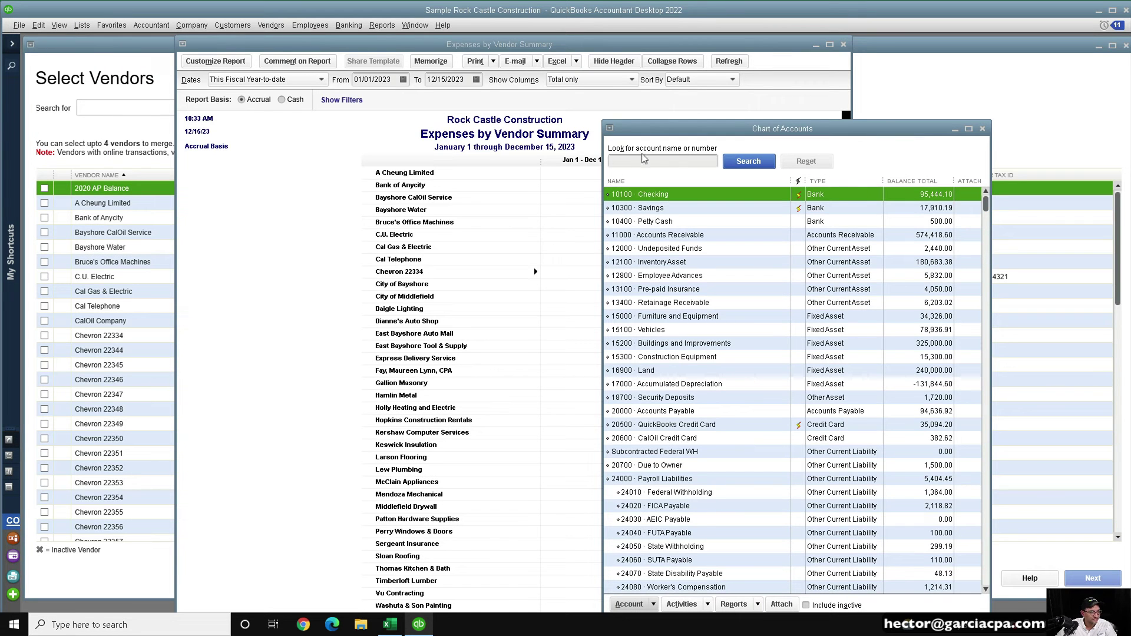
key(Escape)
- Rename the vendor Chevron 22334 as Chevron Oil in the Vendor Center
click(271, 25)
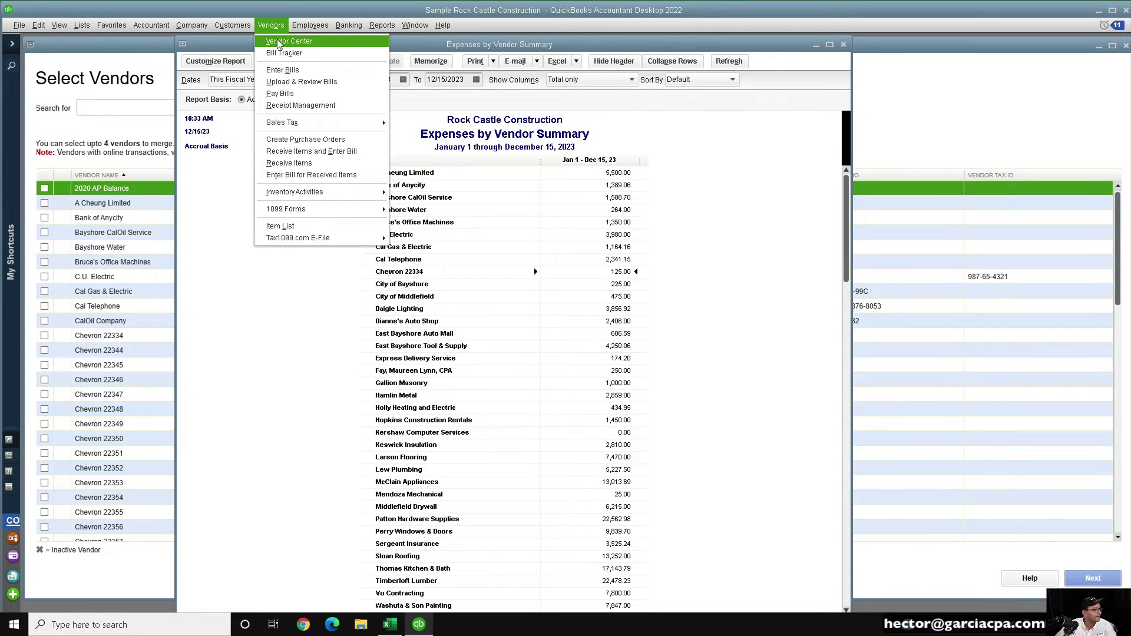
click(279, 41)
click(82, 127)
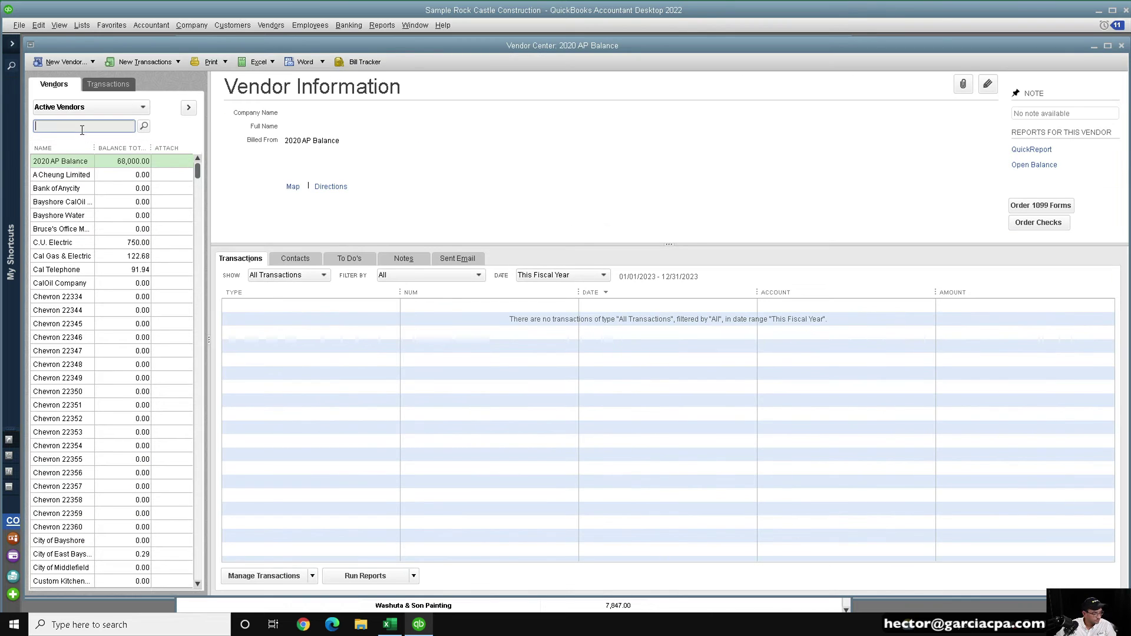
right_click(66, 297)
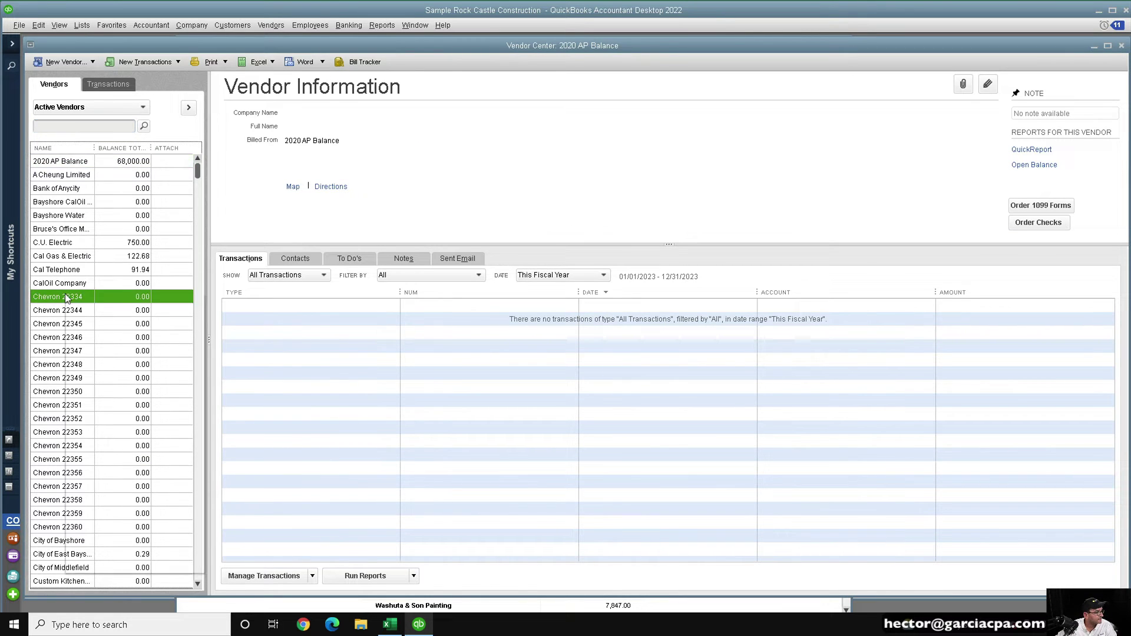
click(97, 345)
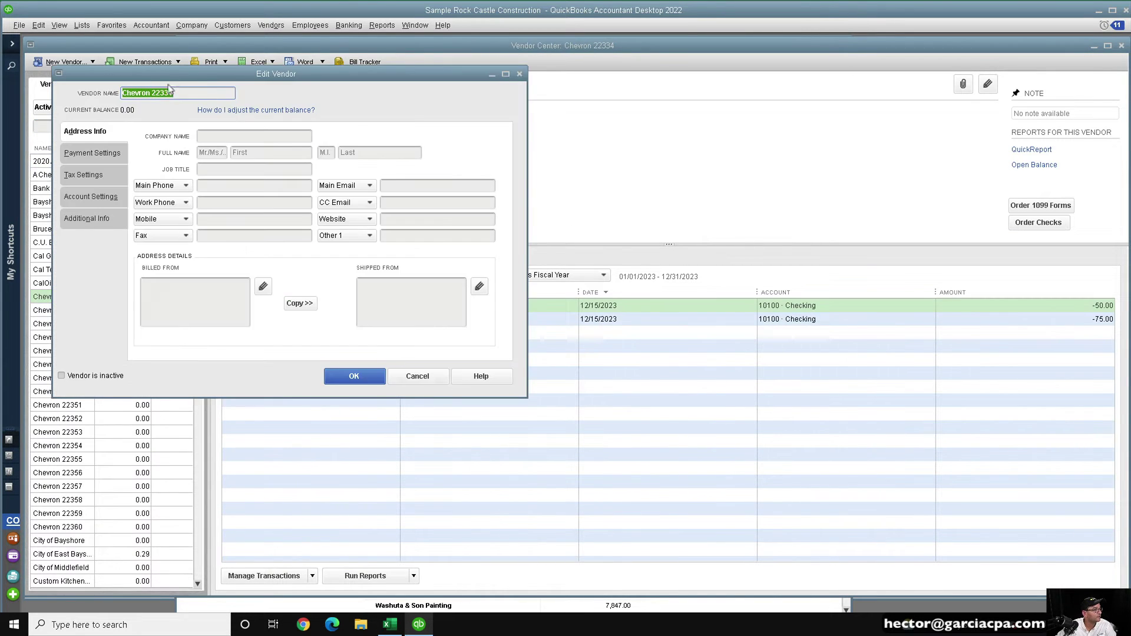
drag(151, 93, 220, 96)
key(BackSpace)
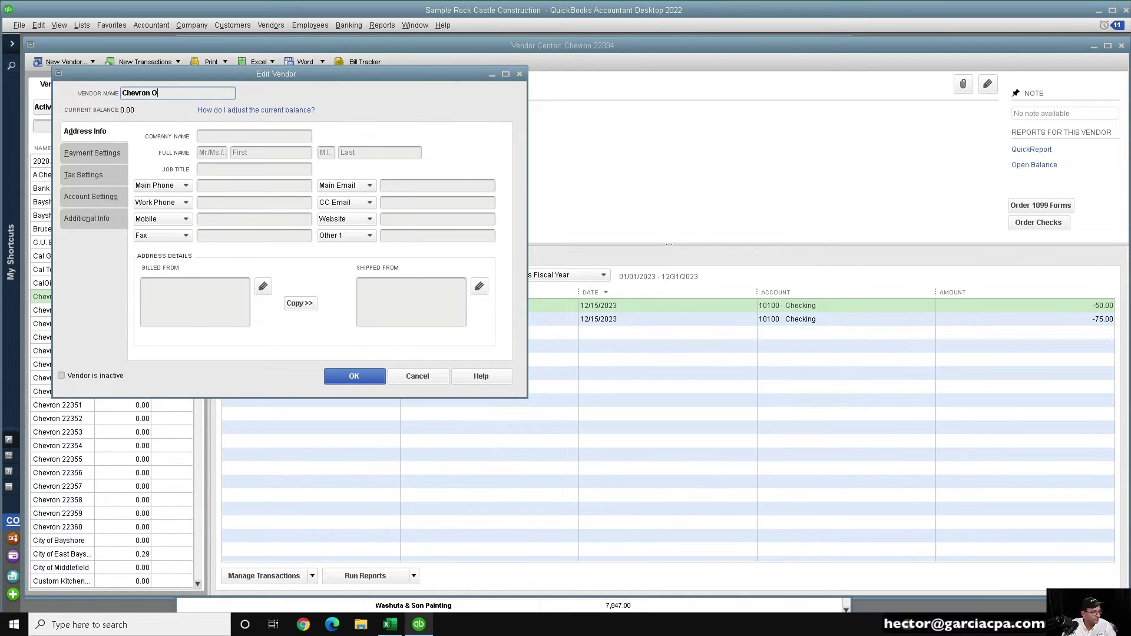
click(354, 376)
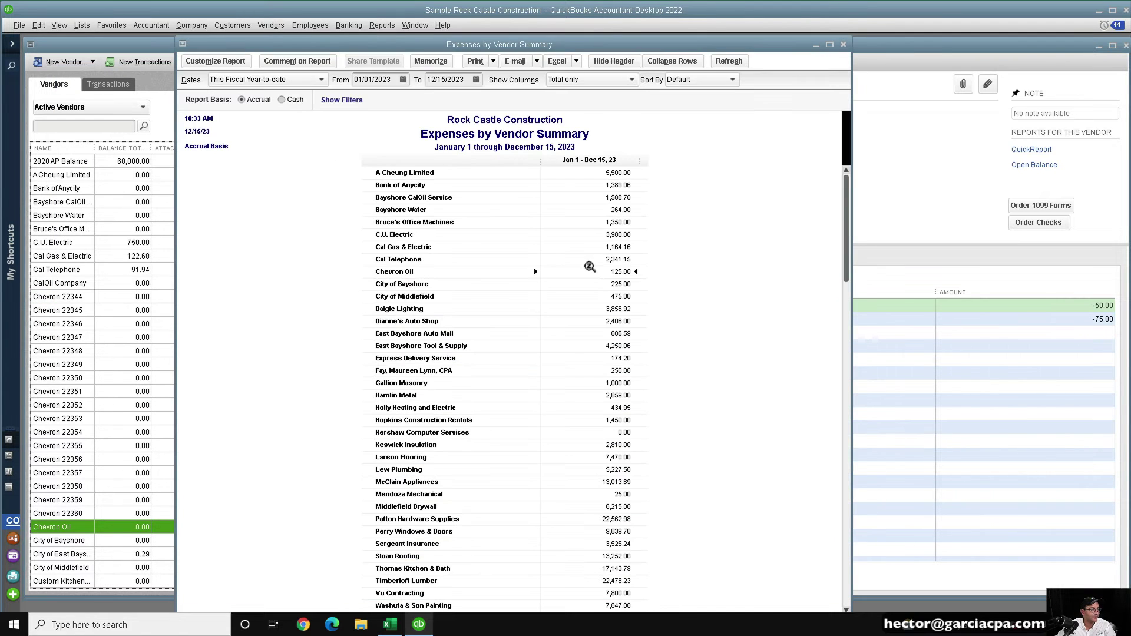
- Examine the Chevron Oil line in the Expenses by Vendor Summary report under magnification
key(super+plus)
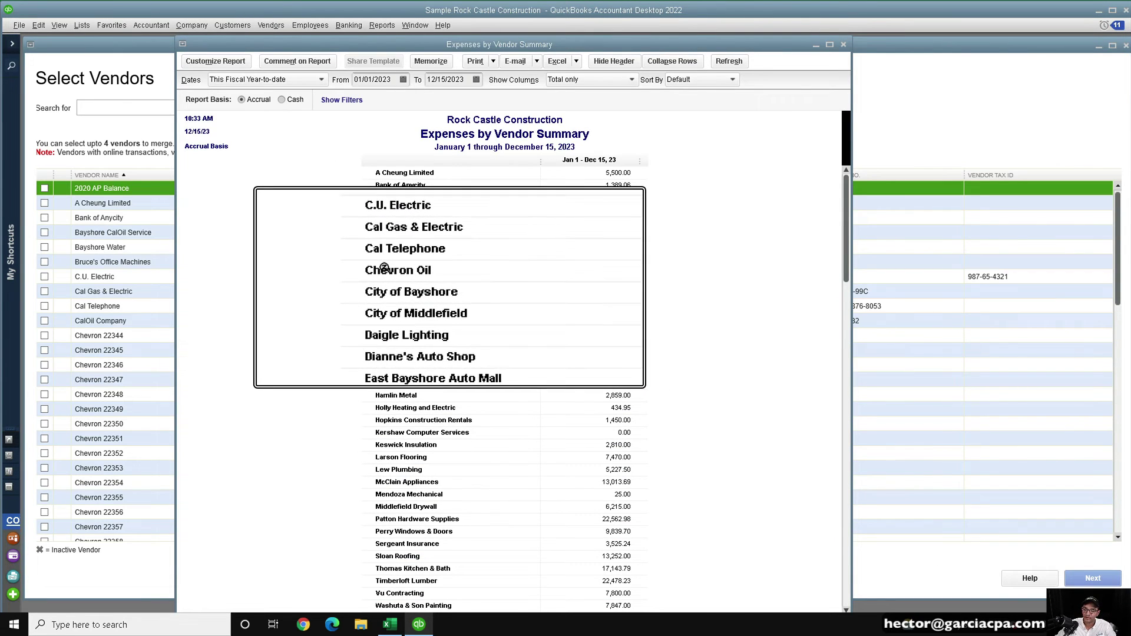
key(super+Escape)
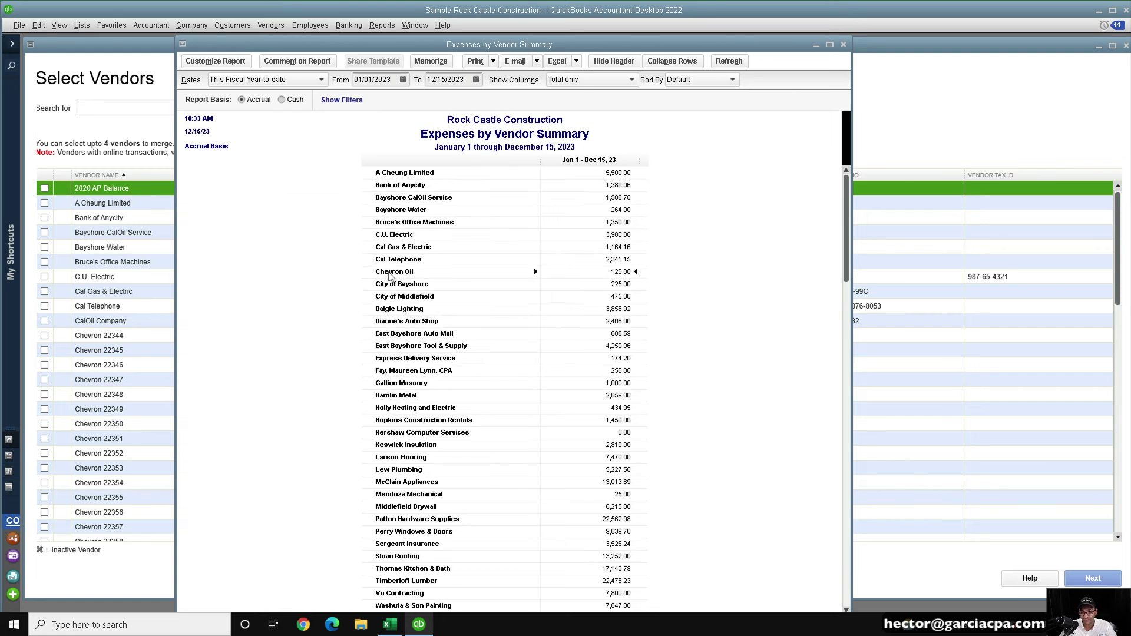
key(super+plus)
key(super+Escape)
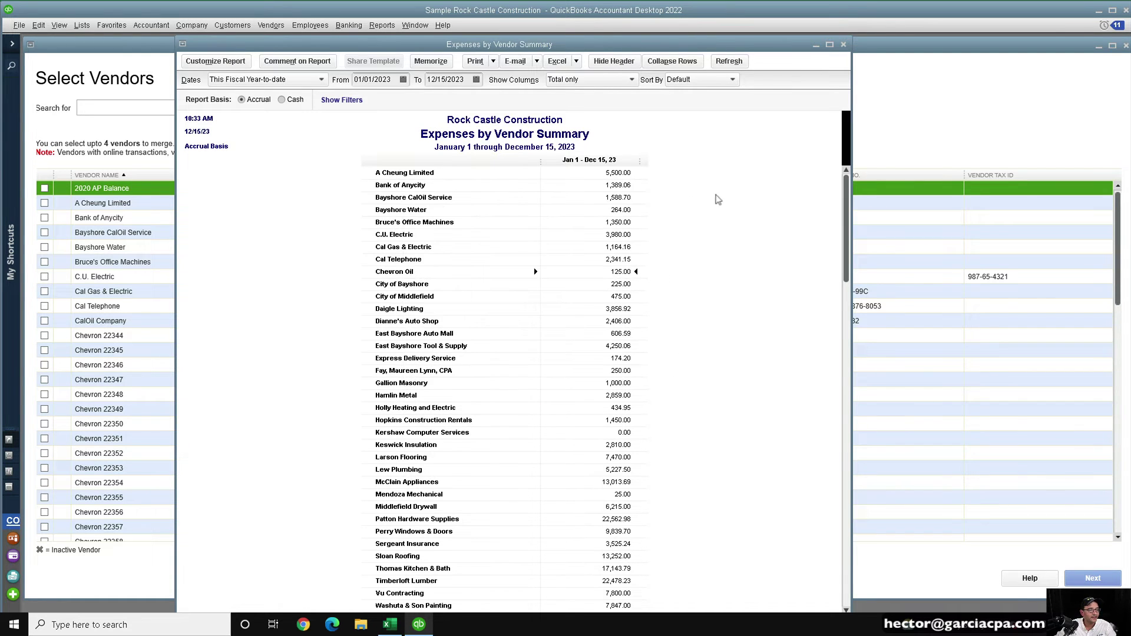
- Close the Expenses by Vendor Summary report and the Merge Vendors window, and open a new check for writing
click(843, 44)
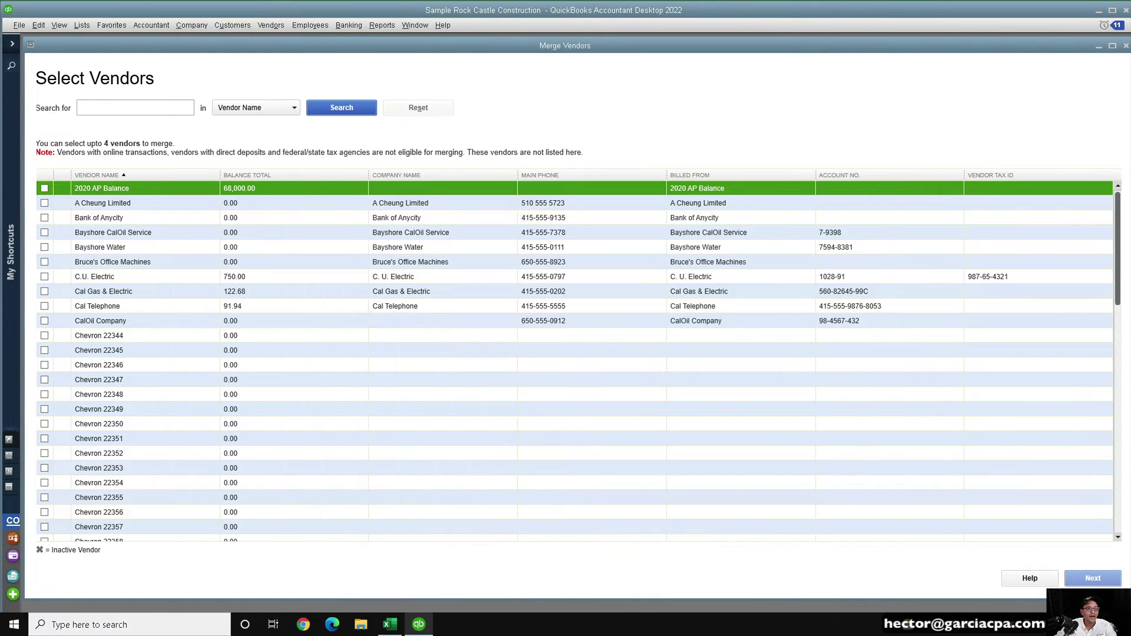
click(1124, 45)
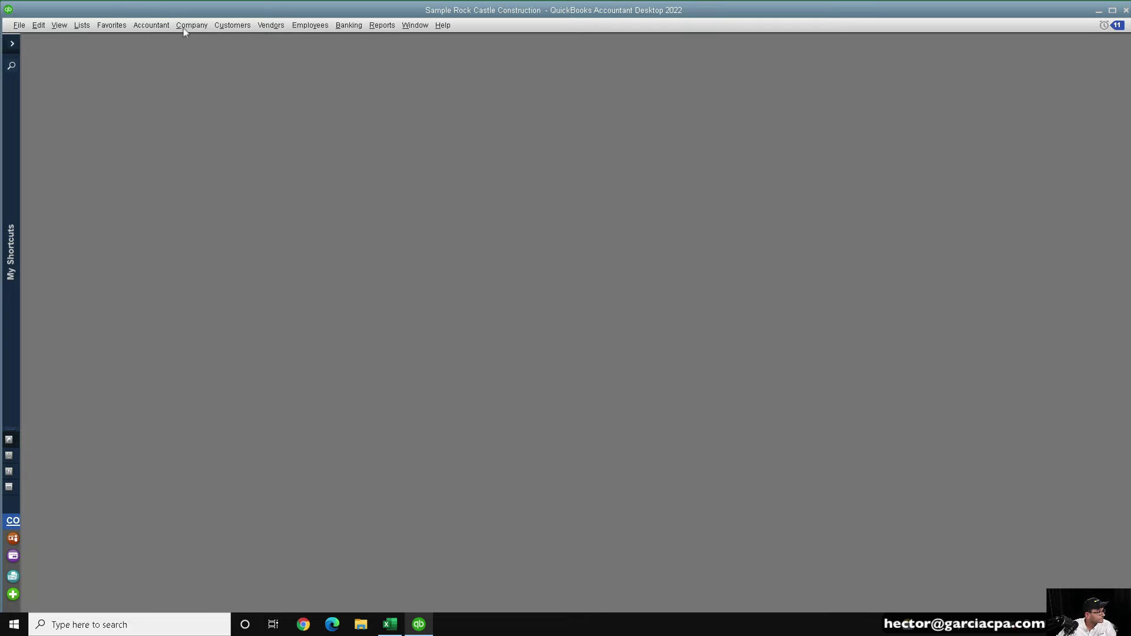
click(272, 25)
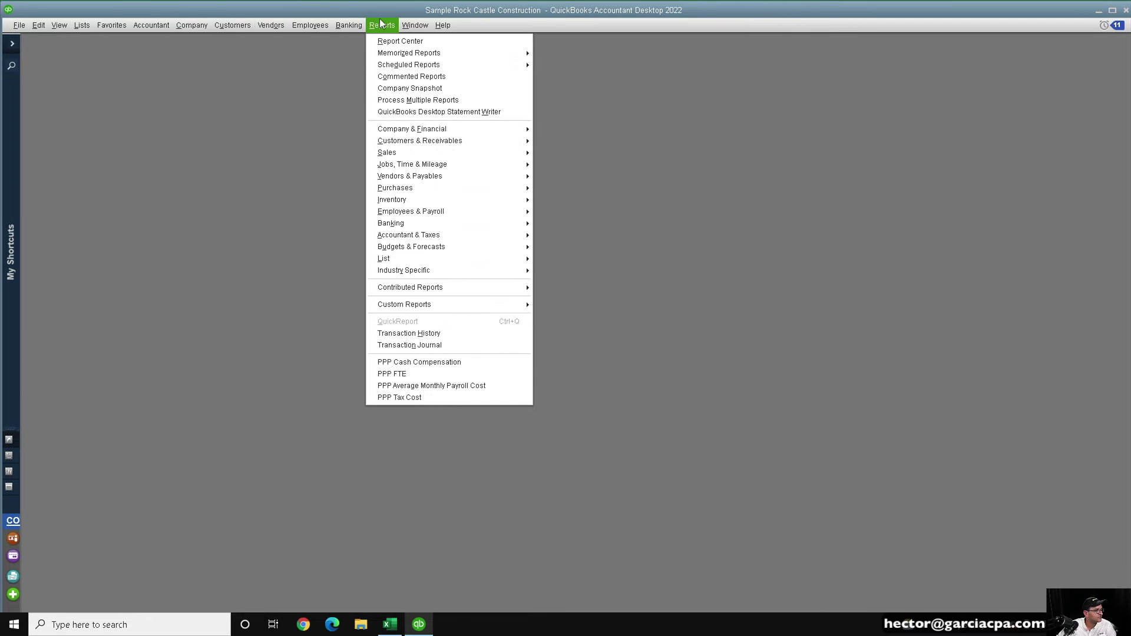
click(354, 41)
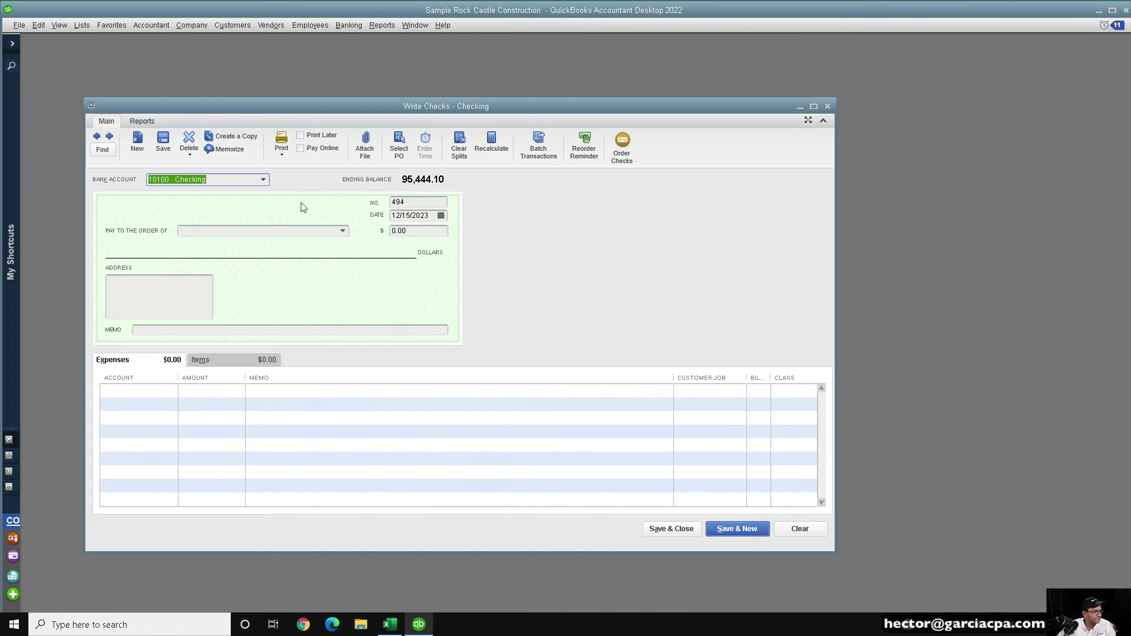
- Make the check out to the vendor Cal Telephone despite its unpaid bill, with an amount of 6,000.00
click(344, 231)
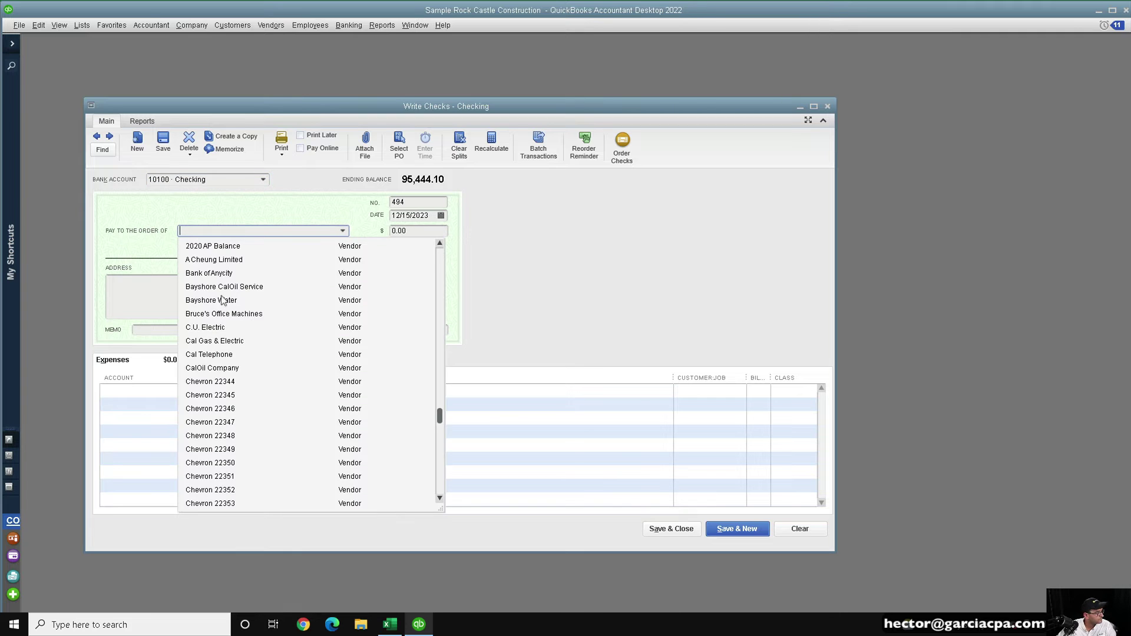
click(222, 355)
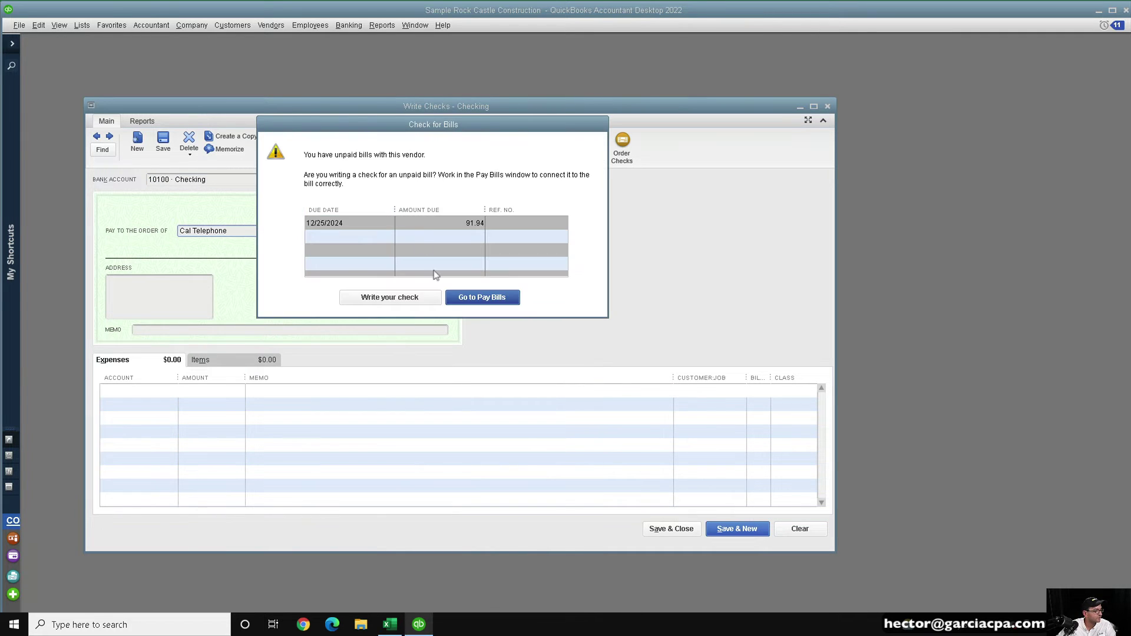
click(369, 298)
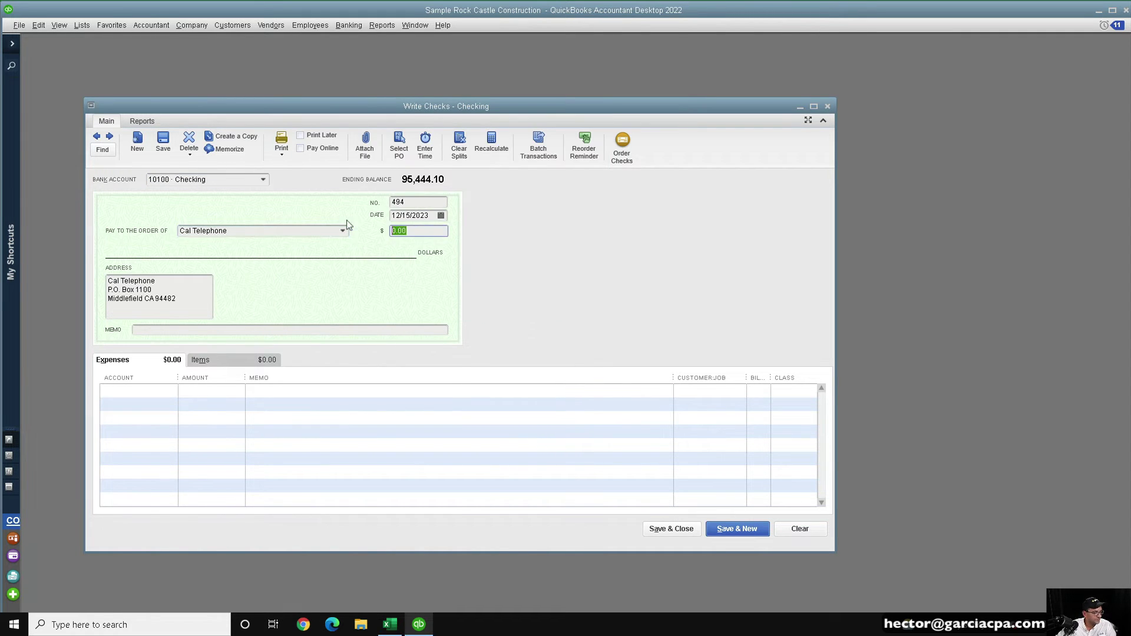
text(6000)
key(Tab)
- Replace the check's payee with FL Telephone and set it up as a new name of type Other
click(260, 231)
drag(228, 231, 179, 231)
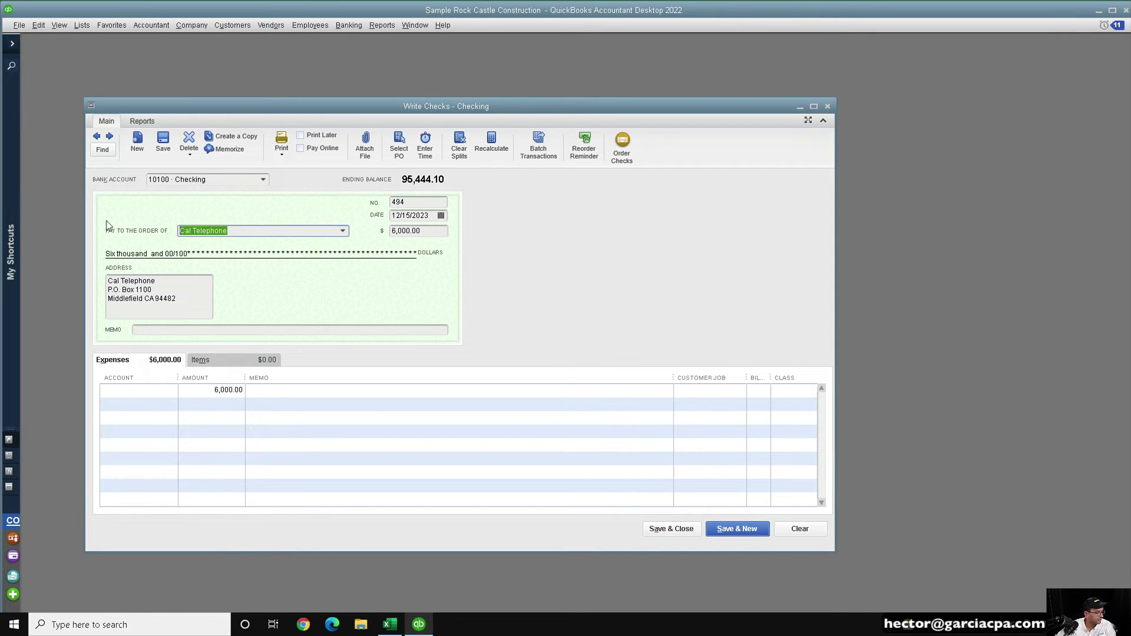
text(FL Tele)
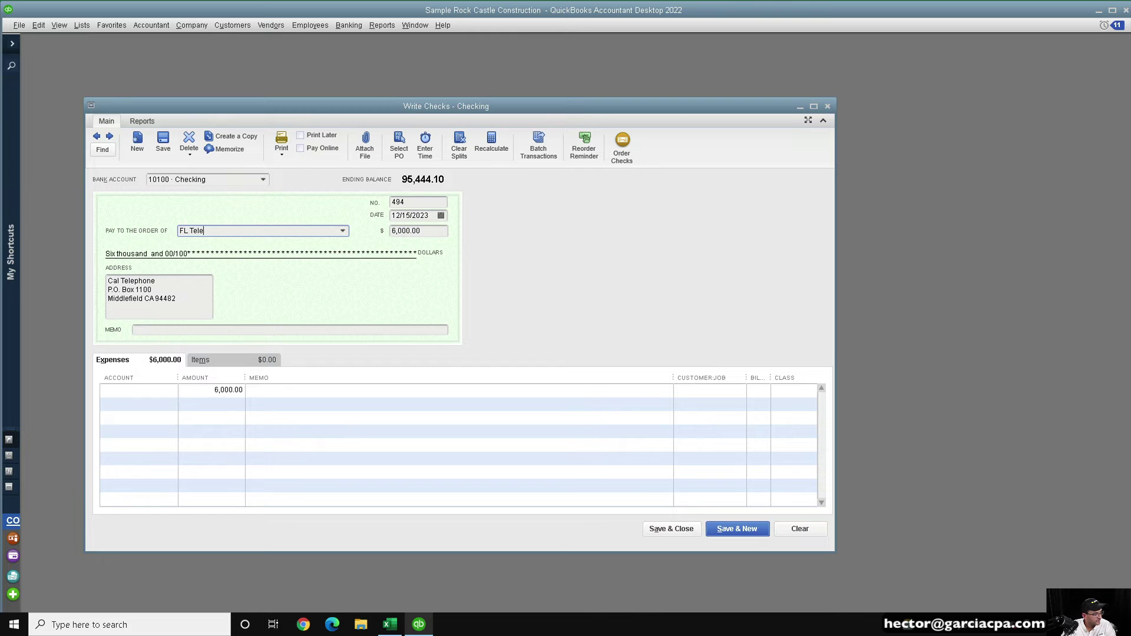
text(phone)
key(Tab)
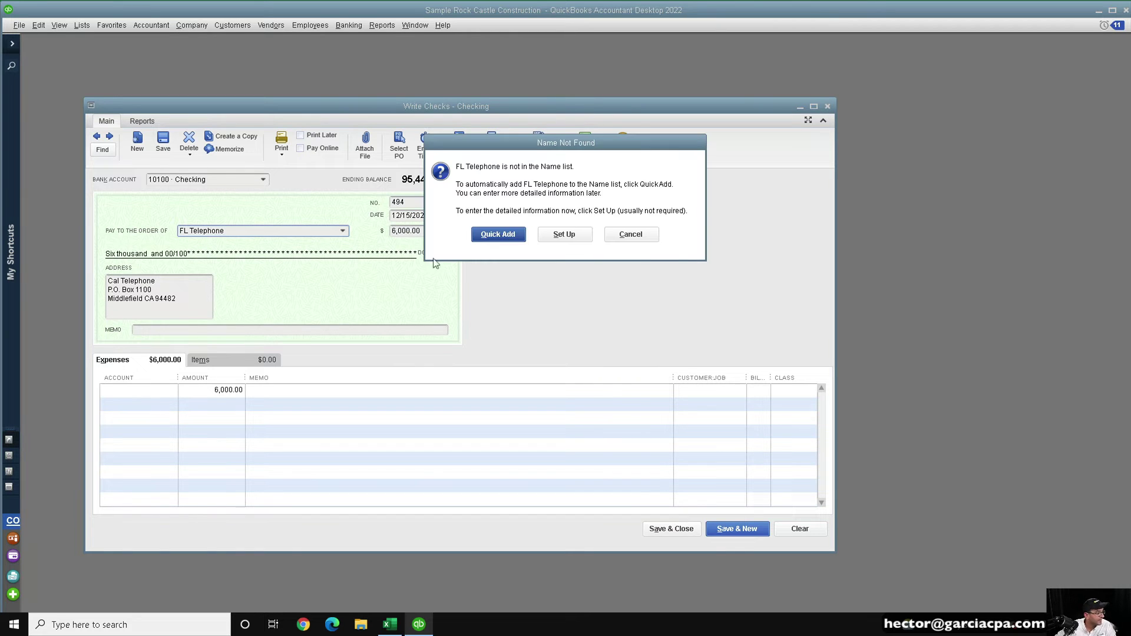
click(563, 236)
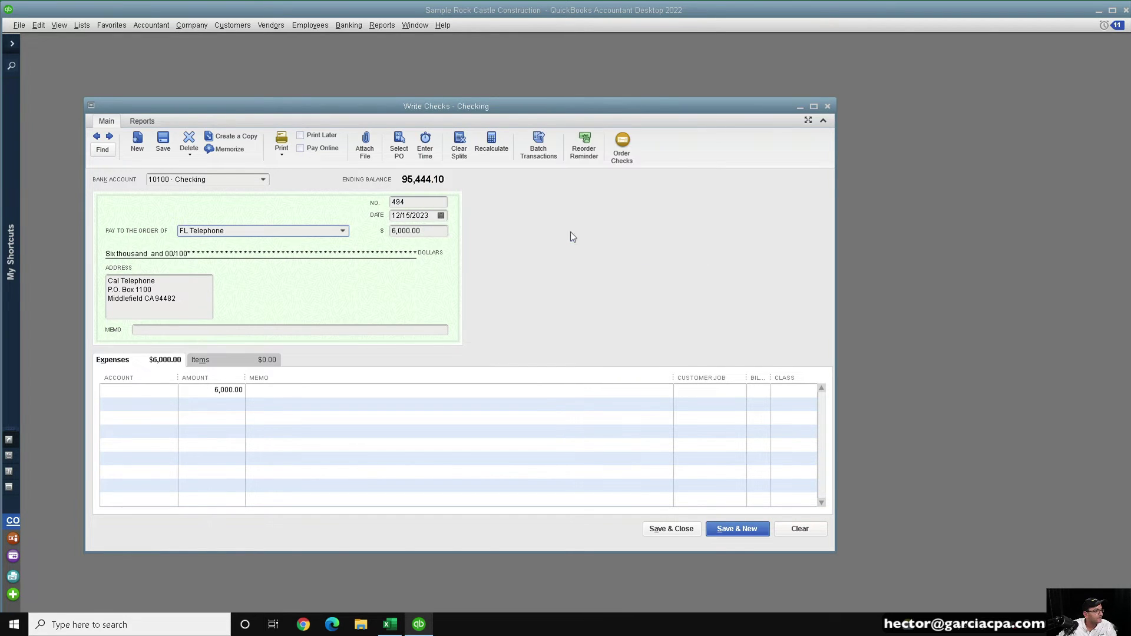
click(560, 259)
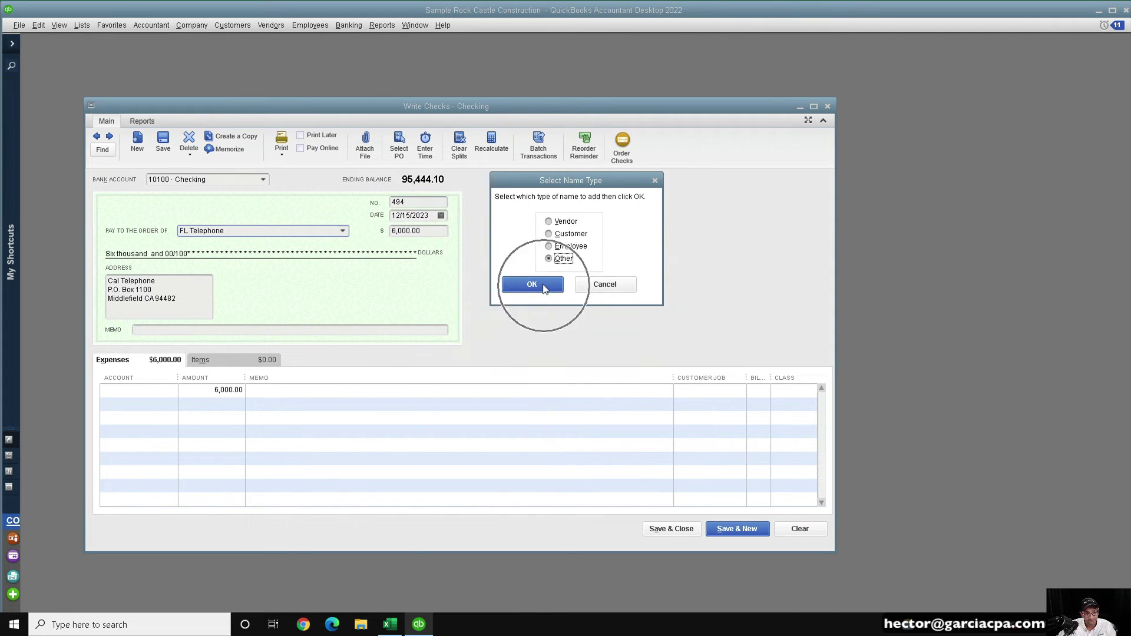
click(543, 286)
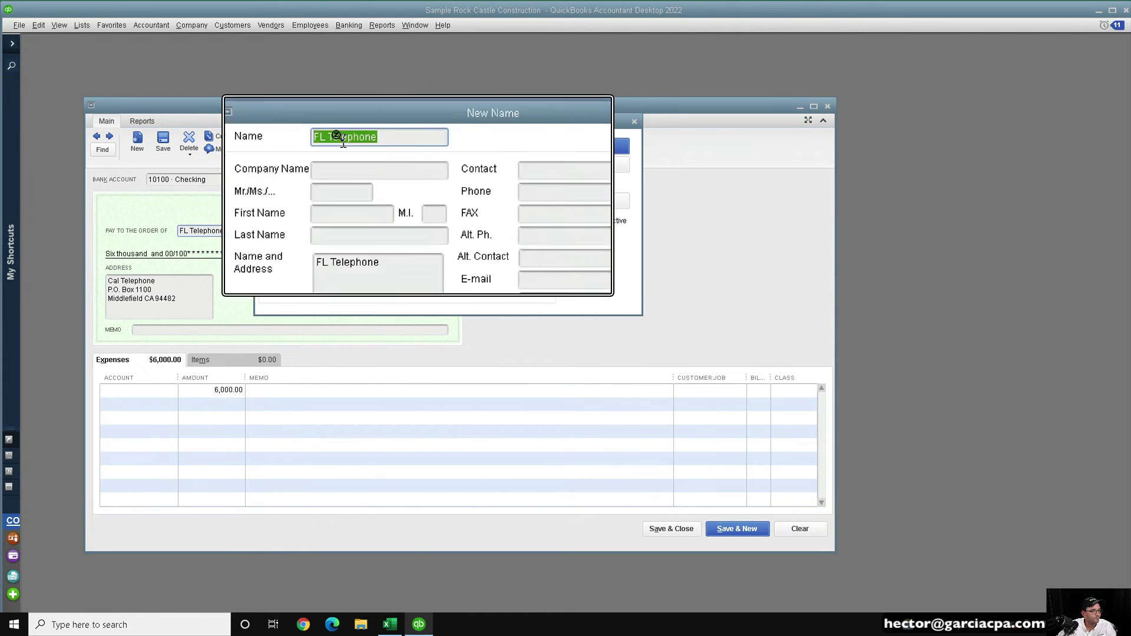
click(595, 146)
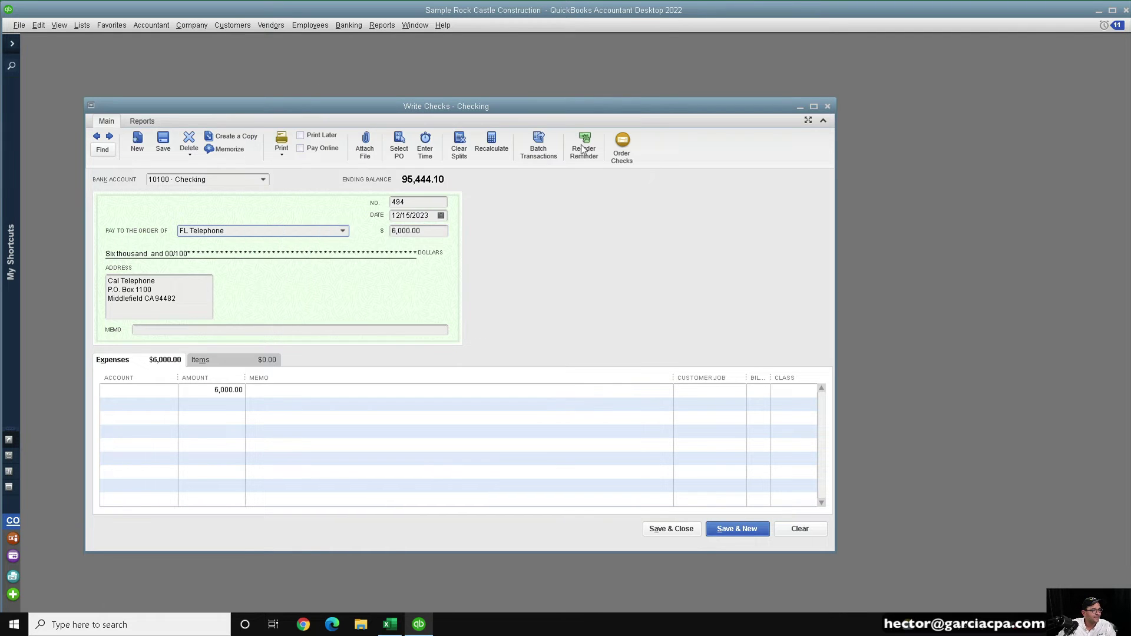
- Assign the check's expense line to the telephone account under 65100 Utilities, and save and close the check
click(145, 390)
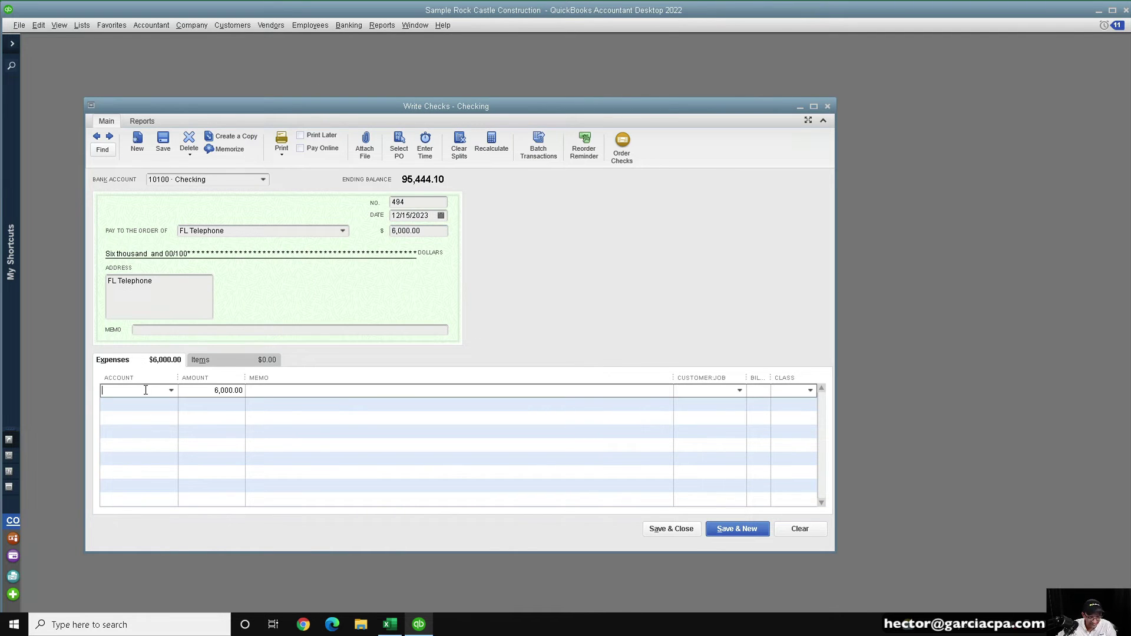
text(Te)
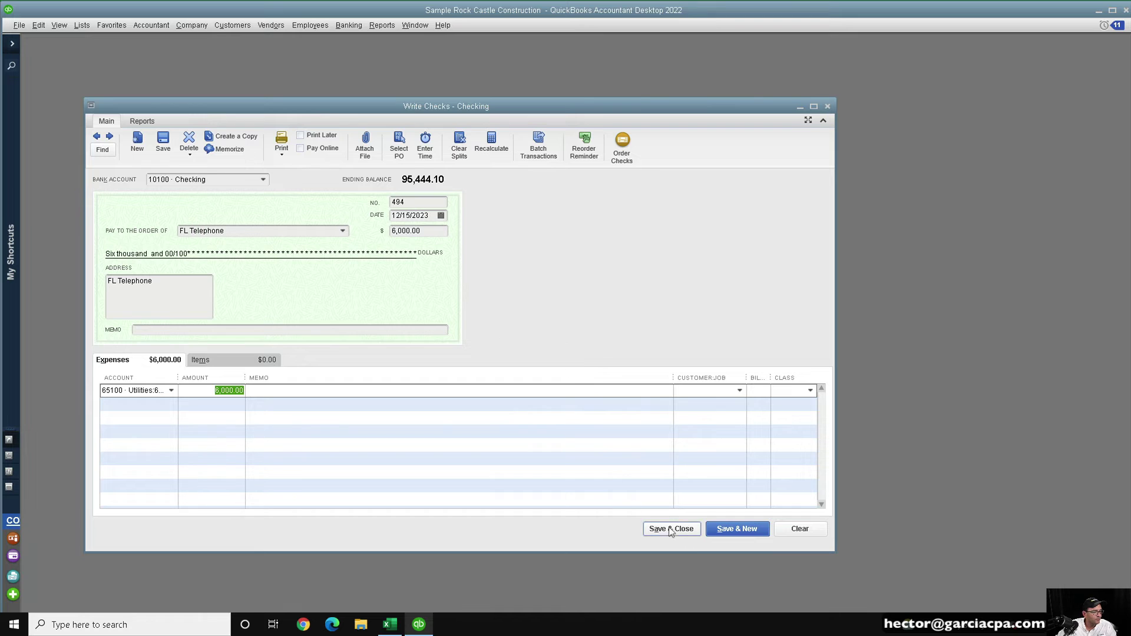
click(672, 528)
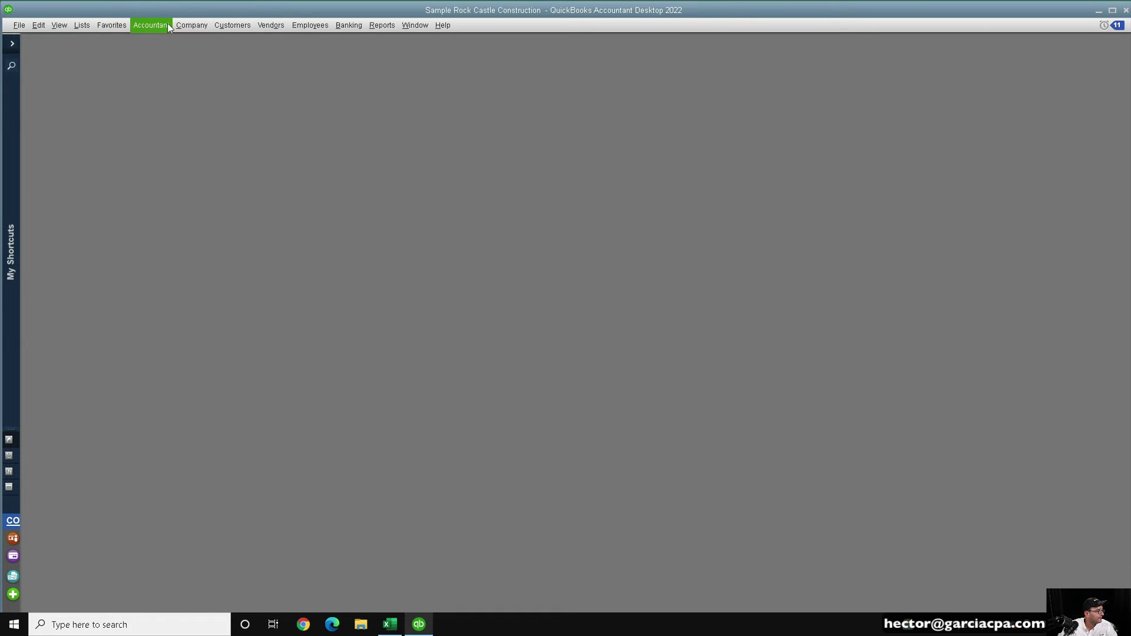
- Open the Other Names List, reposition its window and select FL Telephone
click(192, 25)
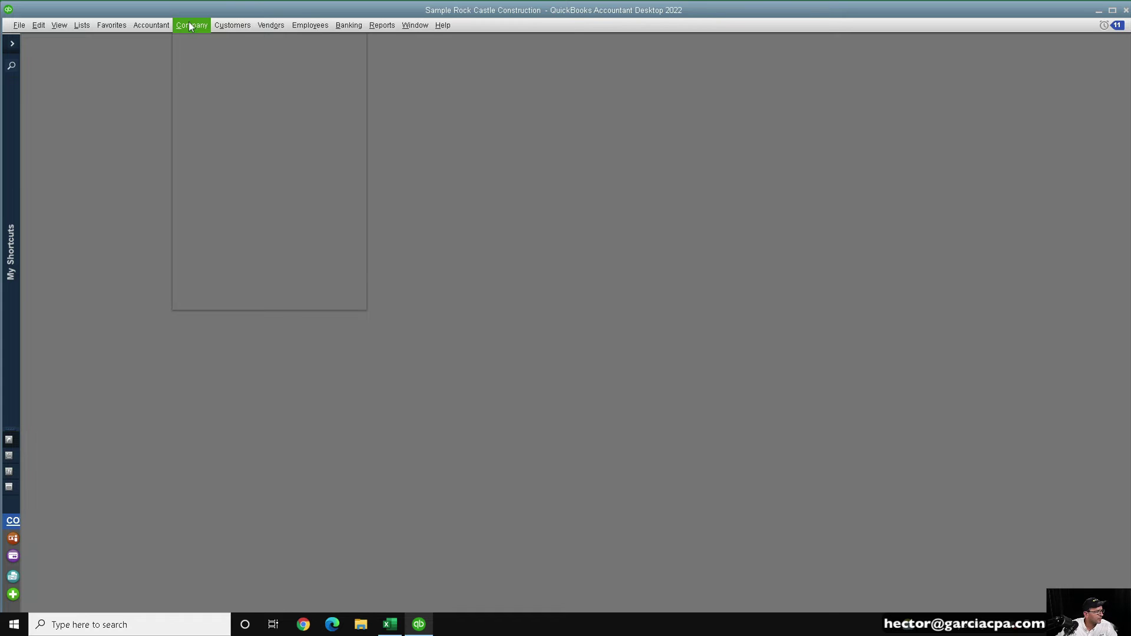
key(Escape)
click(82, 25)
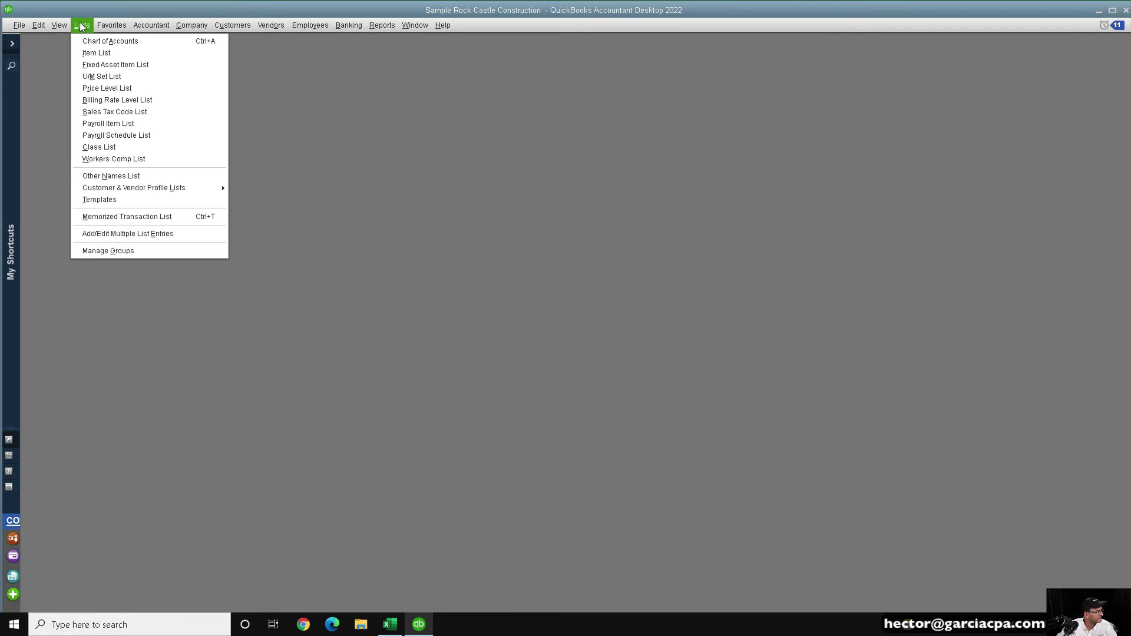
click(123, 176)
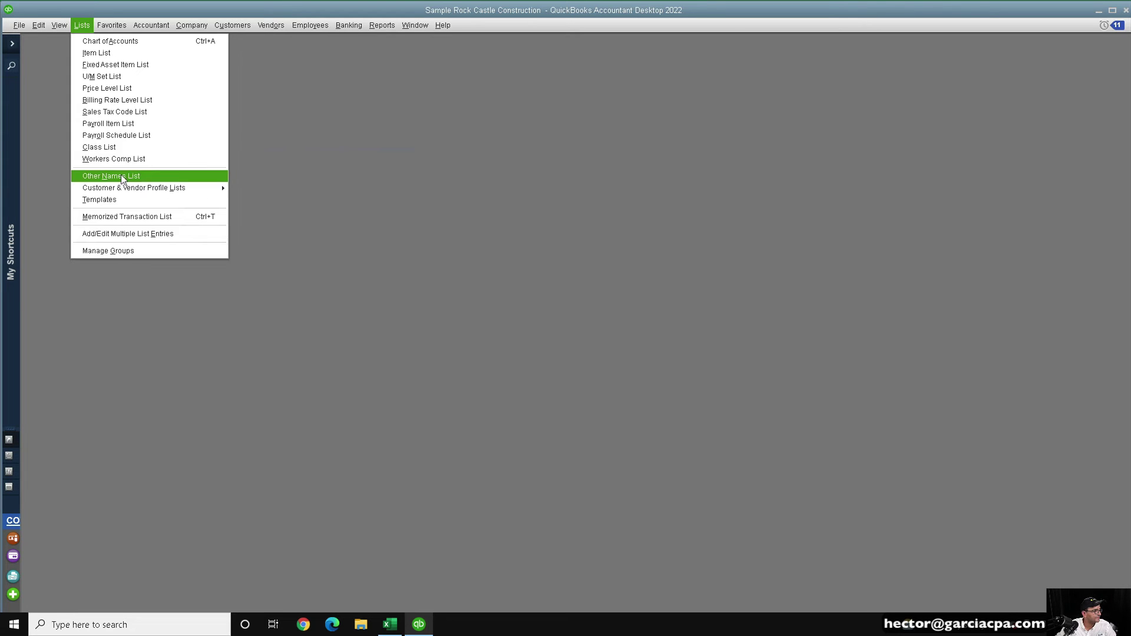
drag(284, 158, 452, 121)
click(336, 217)
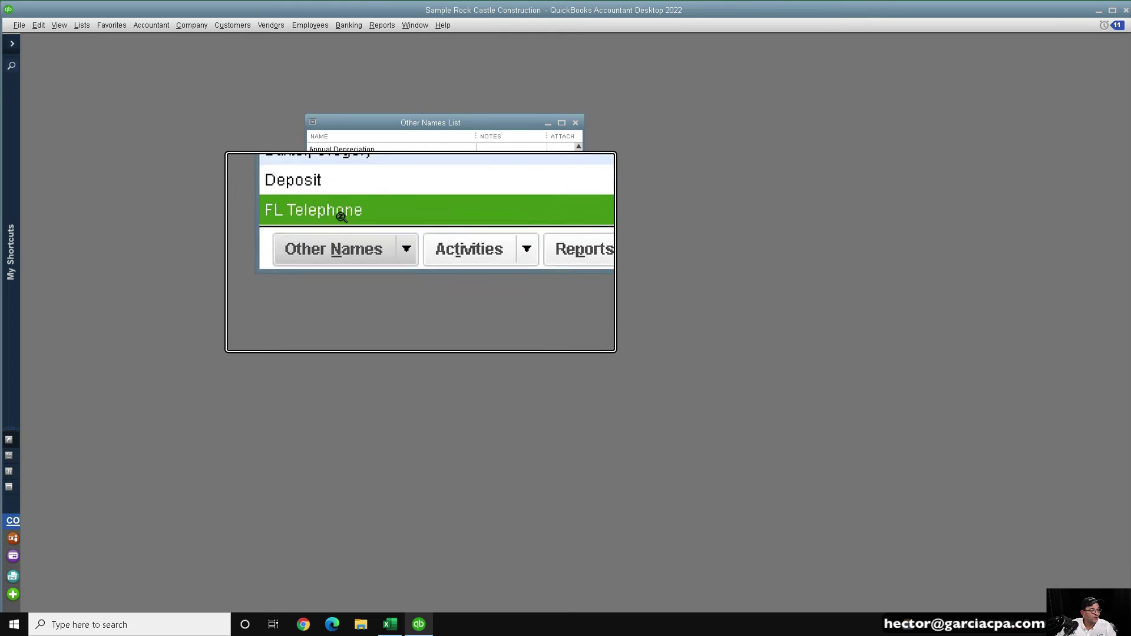
- Start Change Other Name Types from the Other Names List and accept closing all open windows
right_click(341, 218)
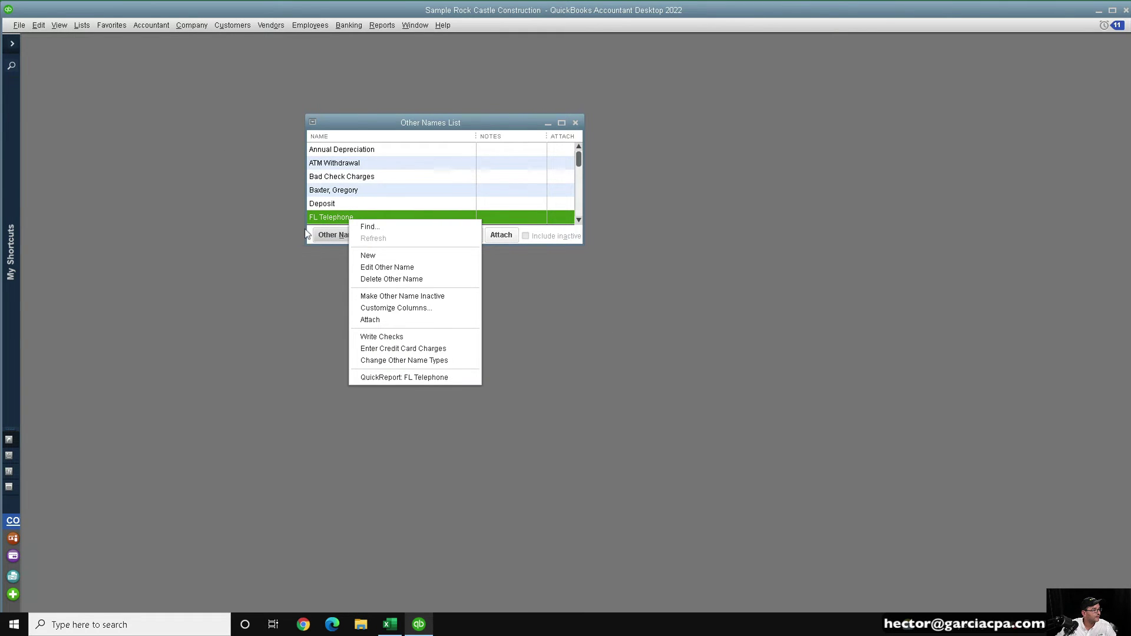
click(340, 235)
click(374, 235)
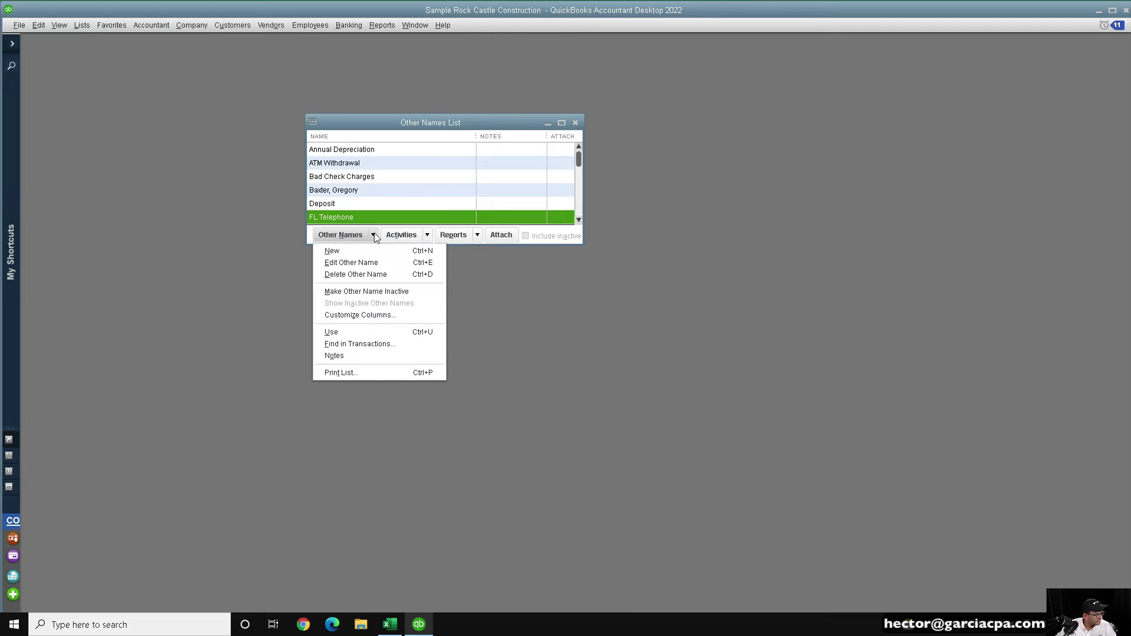
click(426, 235)
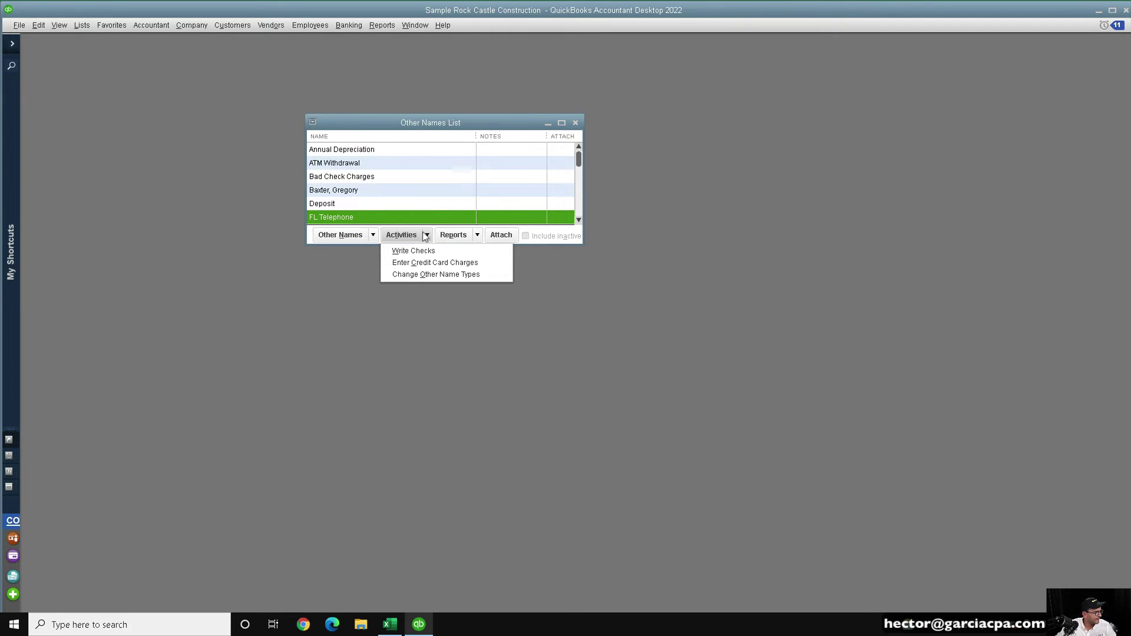
click(430, 274)
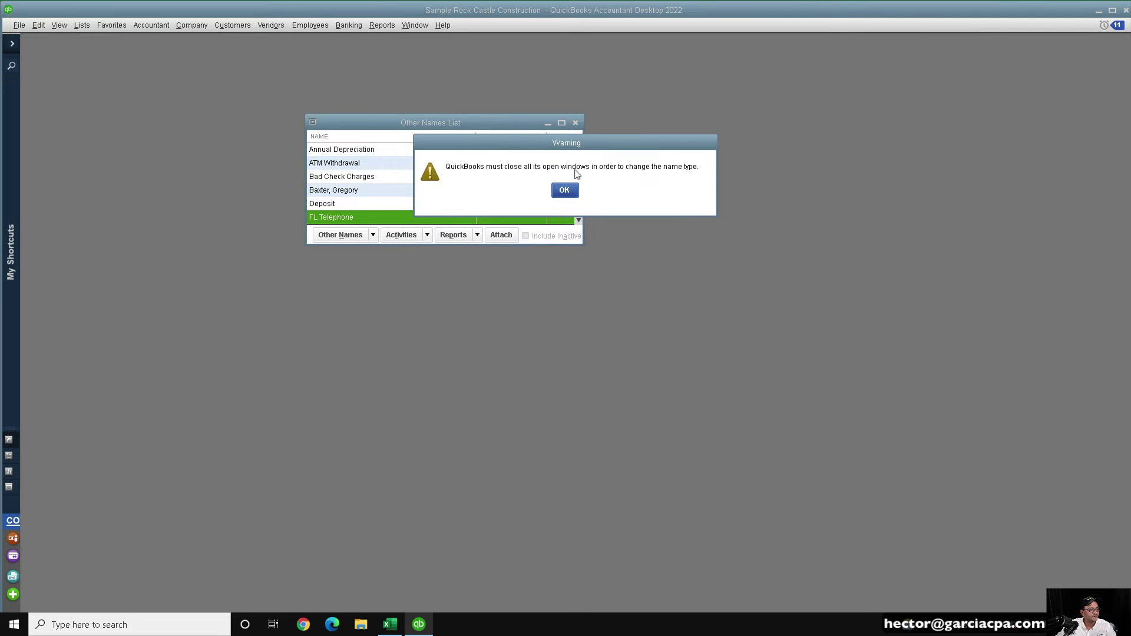
click(564, 190)
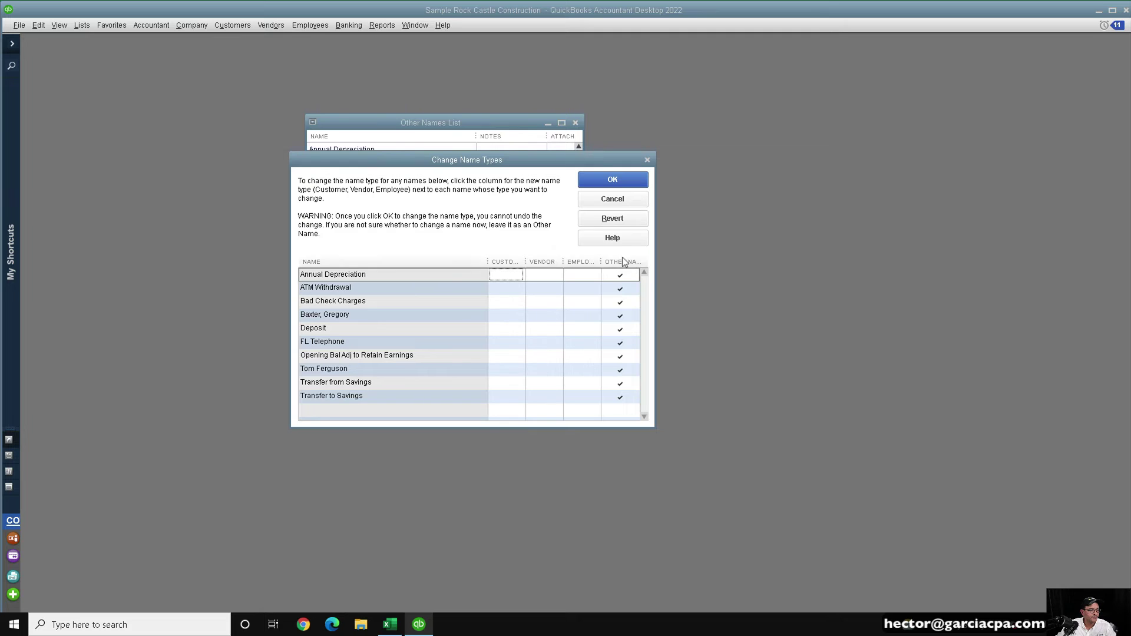
- Change the name type to Vendor for FL Telephone and for the person listed two rows below it, and apply the change
click(621, 275)
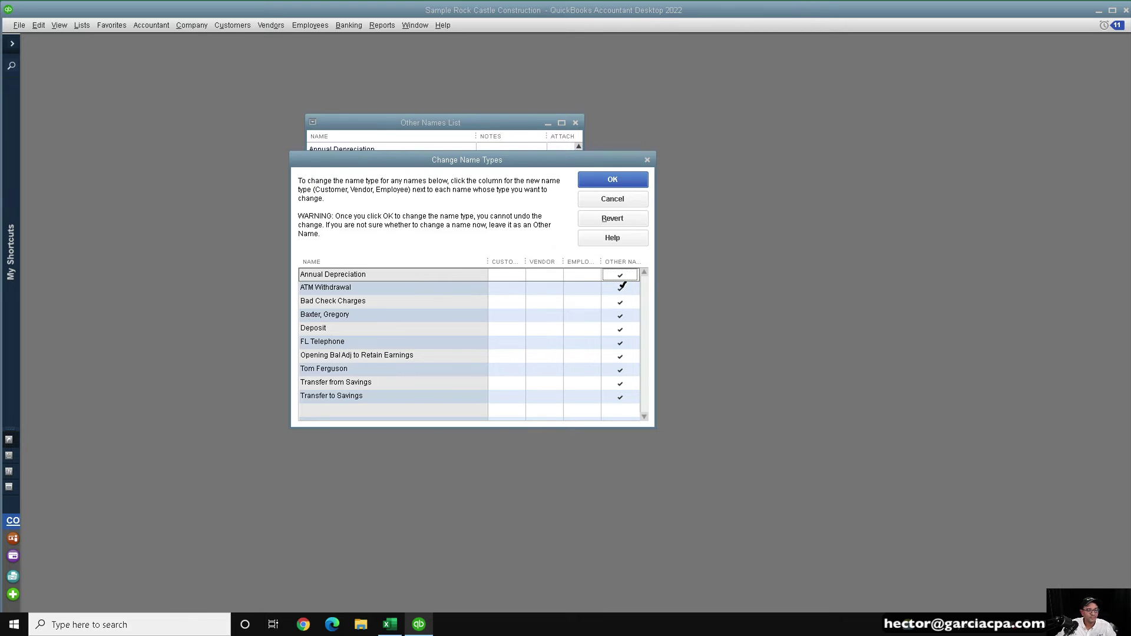
click(554, 343)
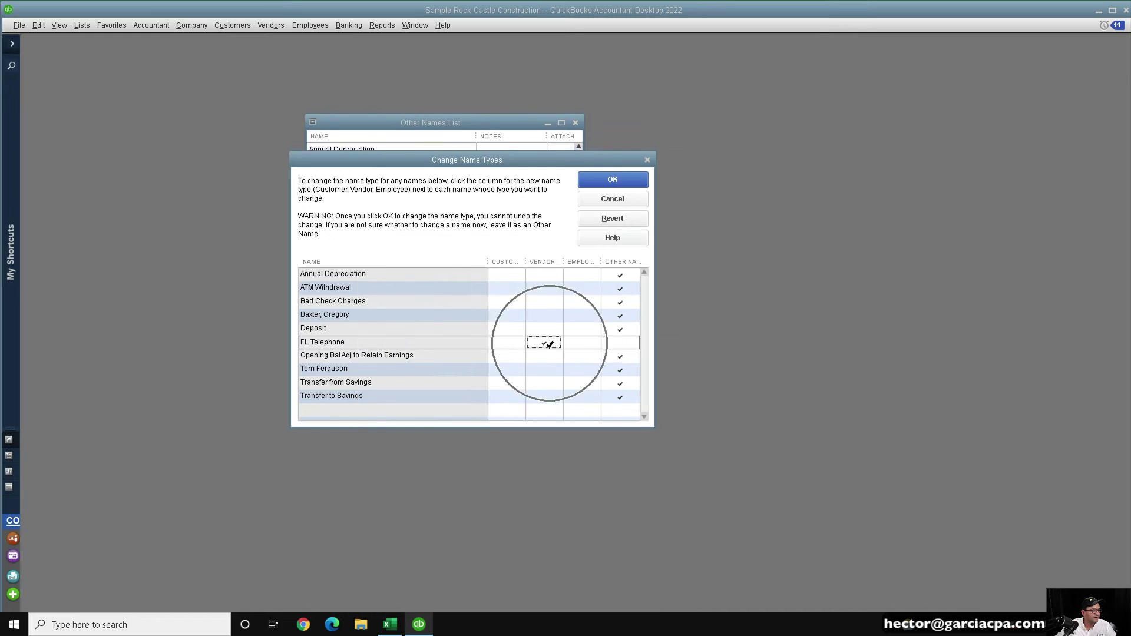
click(550, 371)
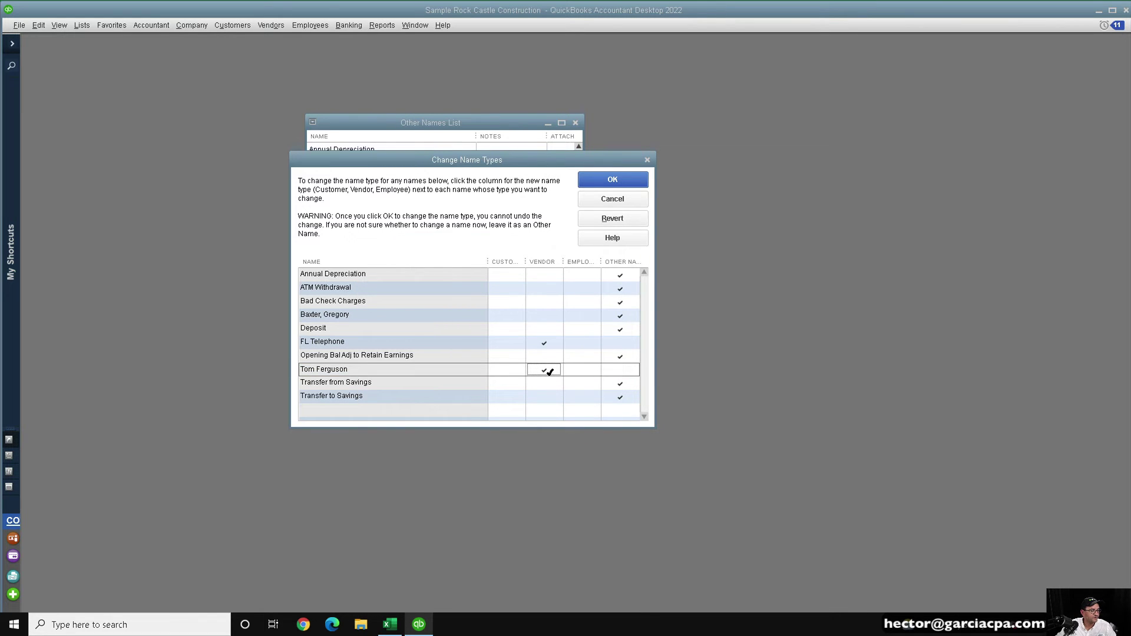
click(640, 182)
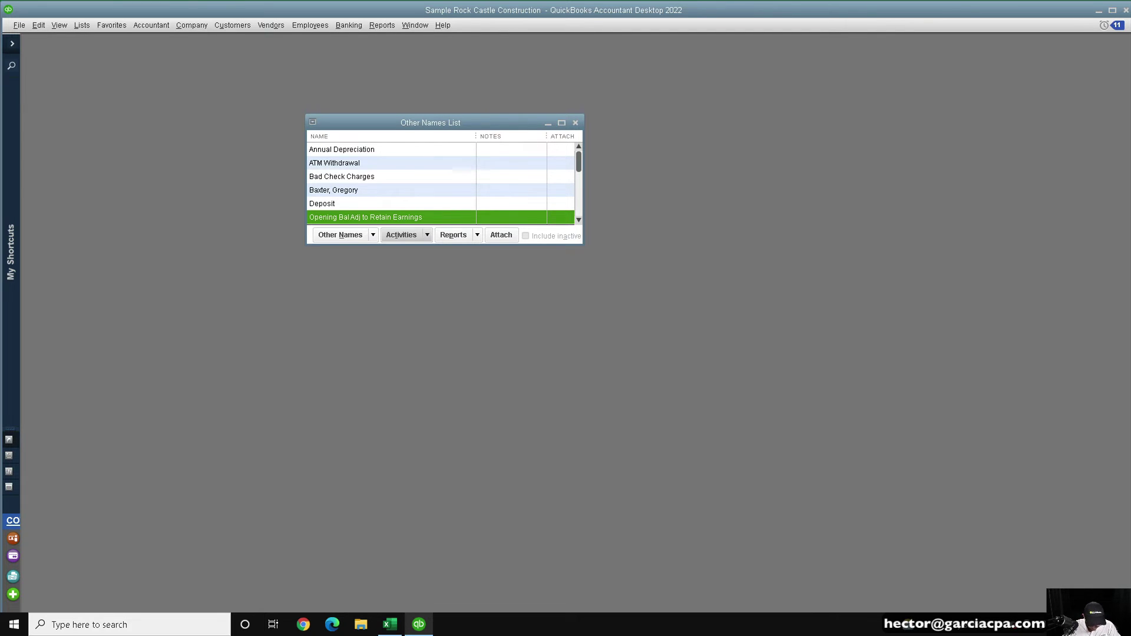
- Close the Other Names List and run the standard Balance Sheet report as of 12/31/2021
key(Escape)
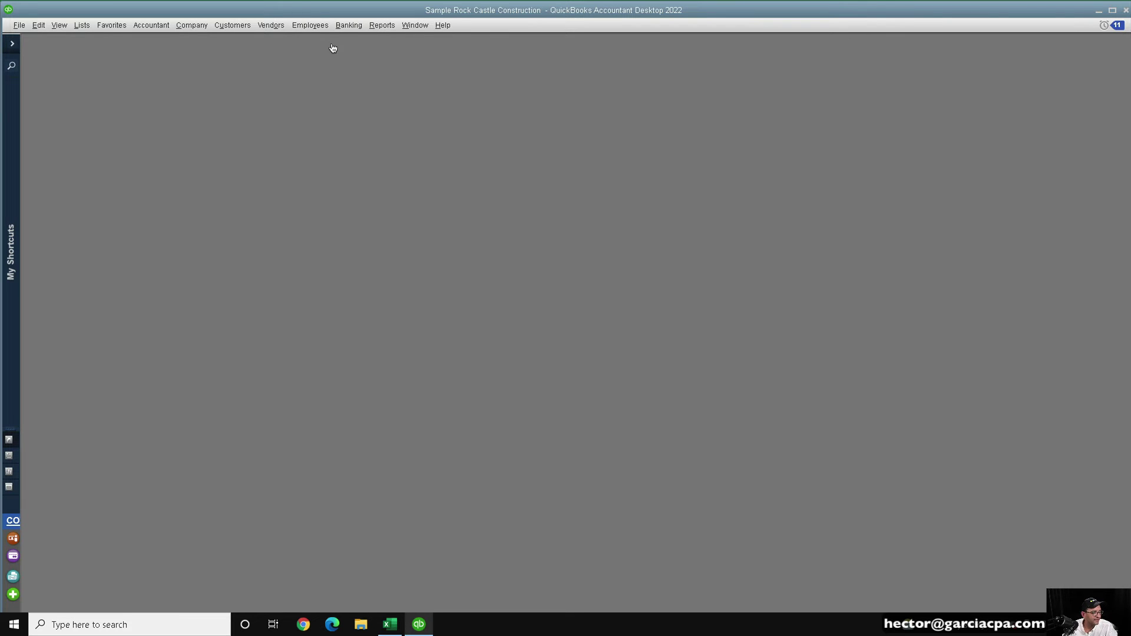
click(383, 26)
mouse_move(427, 129)
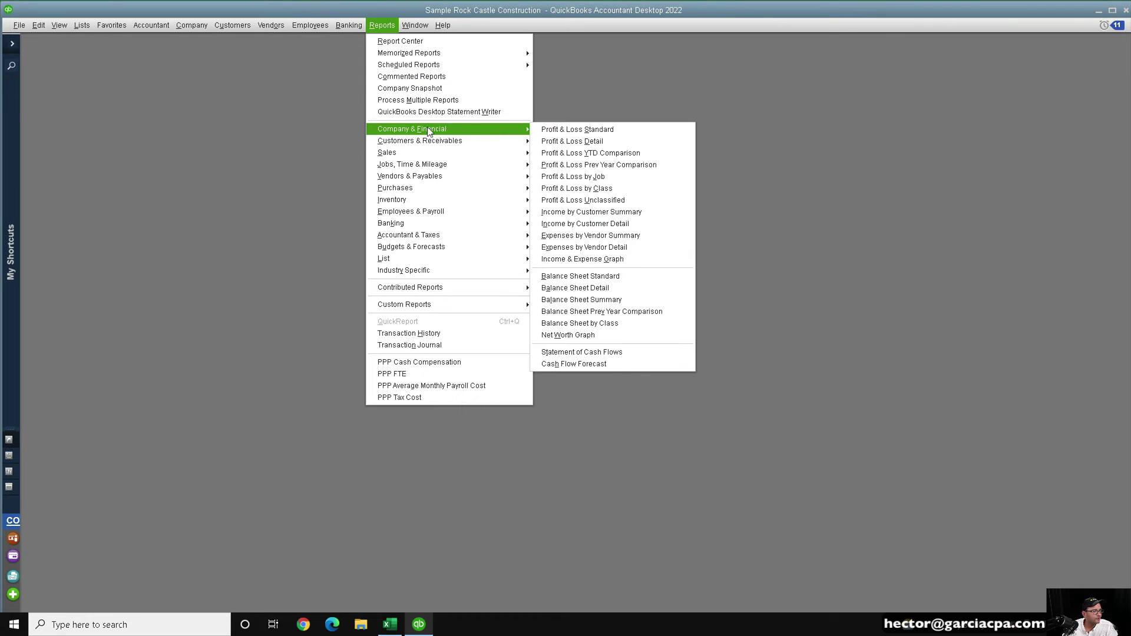
click(593, 280)
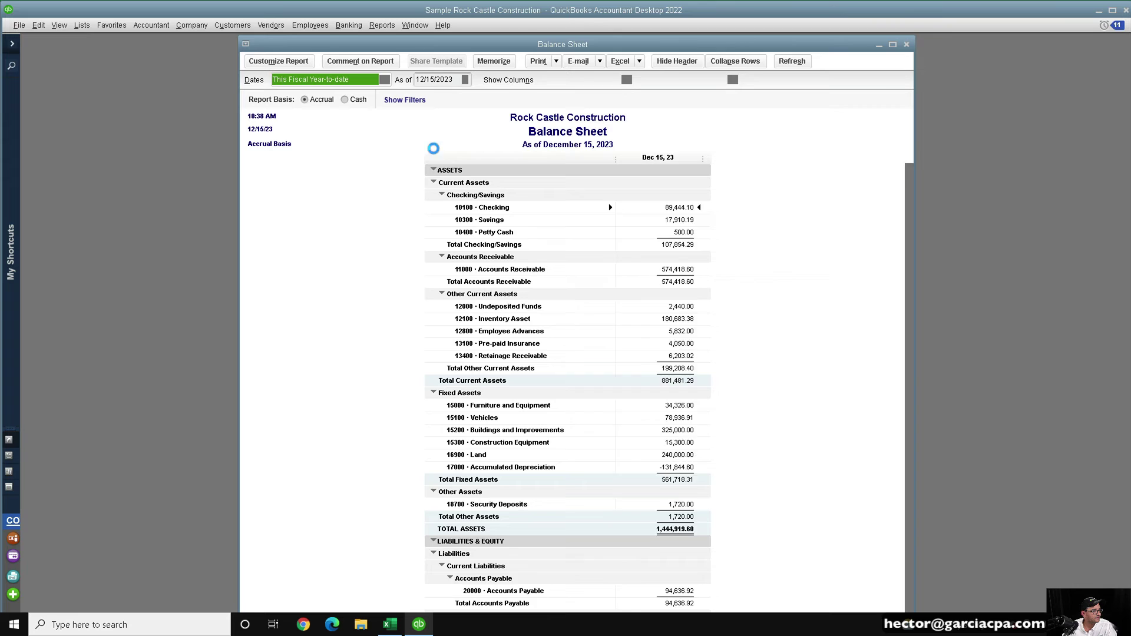
click(456, 77)
text(1)
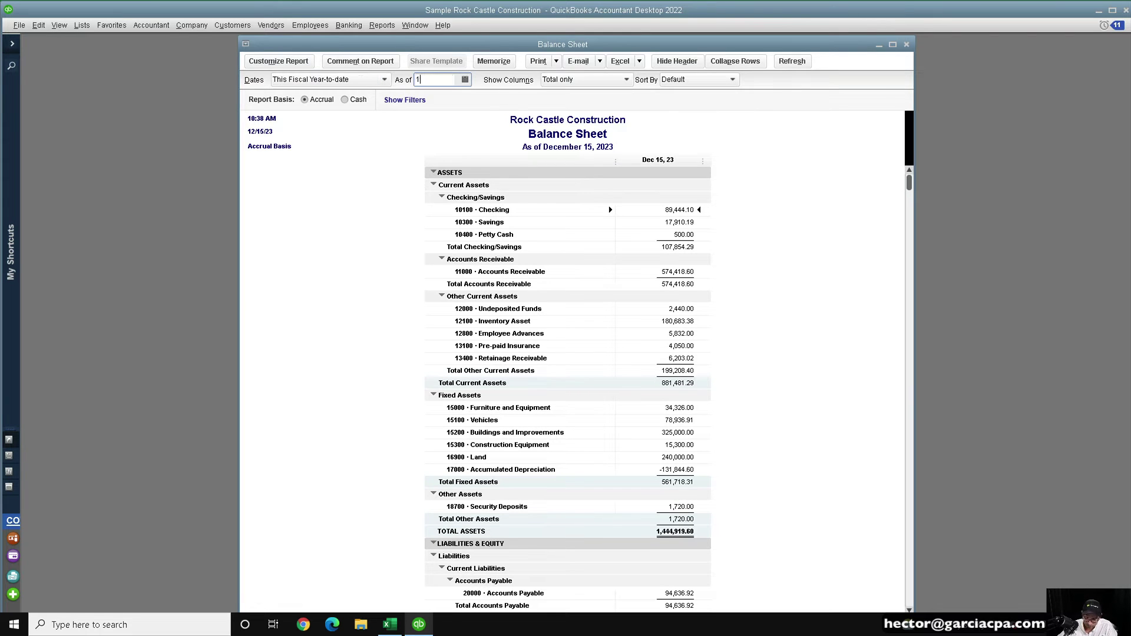
text(2/31/2021)
key(Tab)
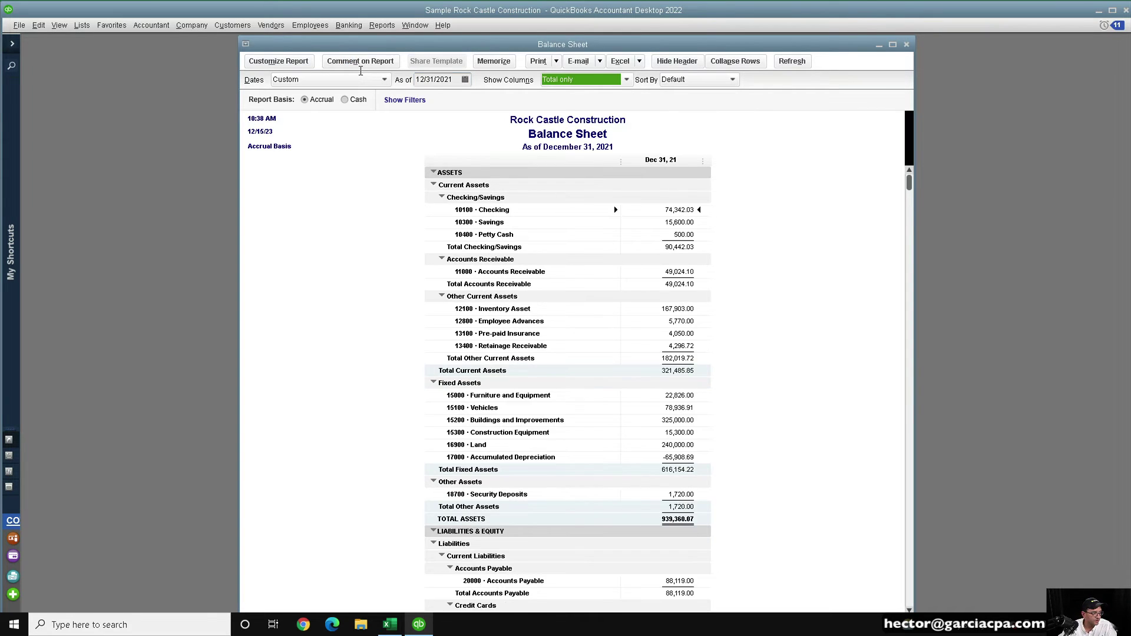
double_click(414, 44)
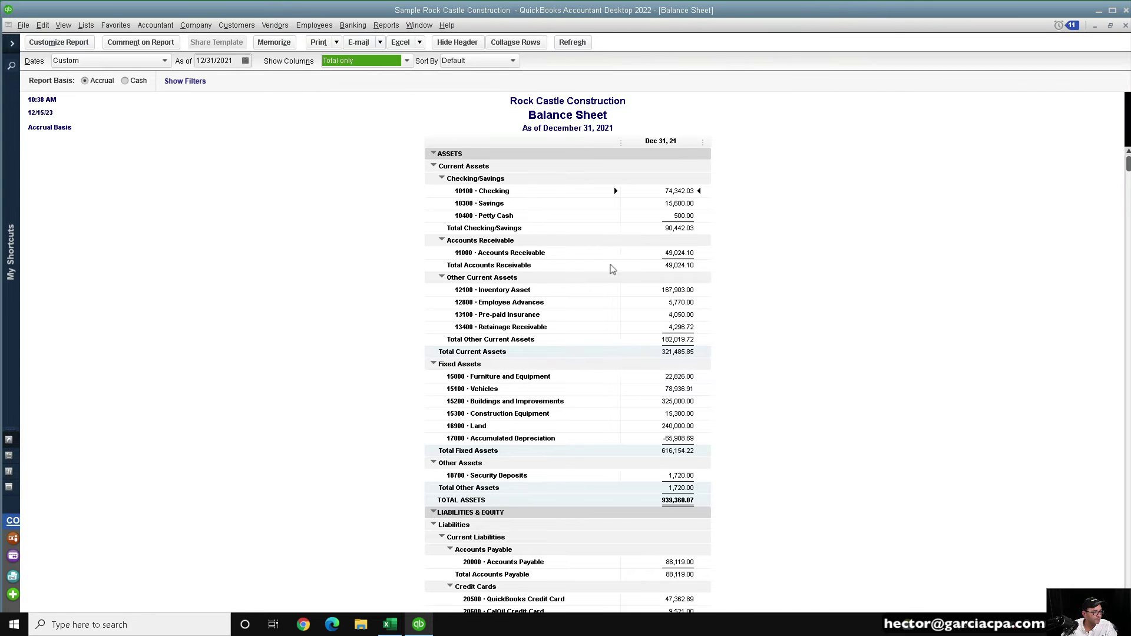
key(super+plus)
key(super+Escape)
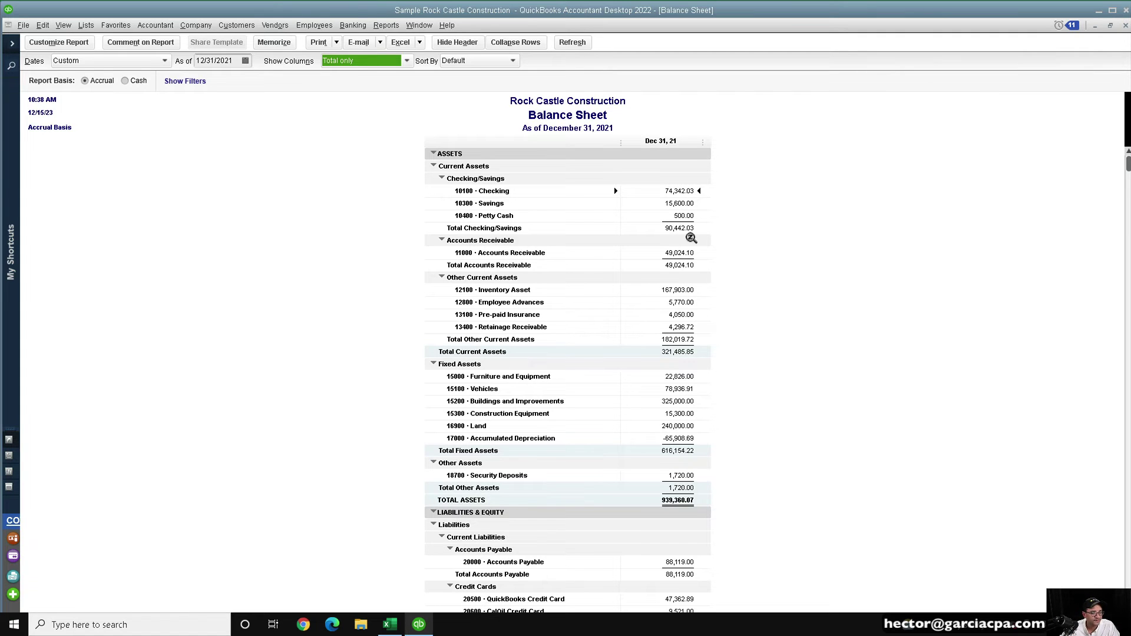
click(1111, 25)
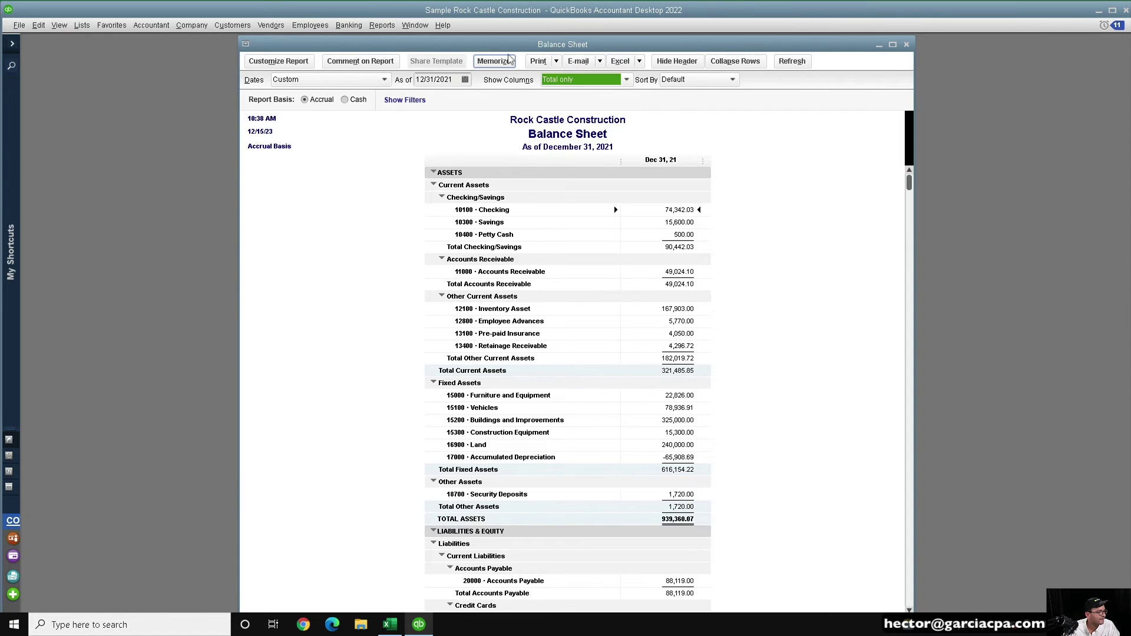
- Move the Balance Sheet window aside, narrow it to its figures, and run the A/R Aging Summary report
drag(711, 44, 496, 46)
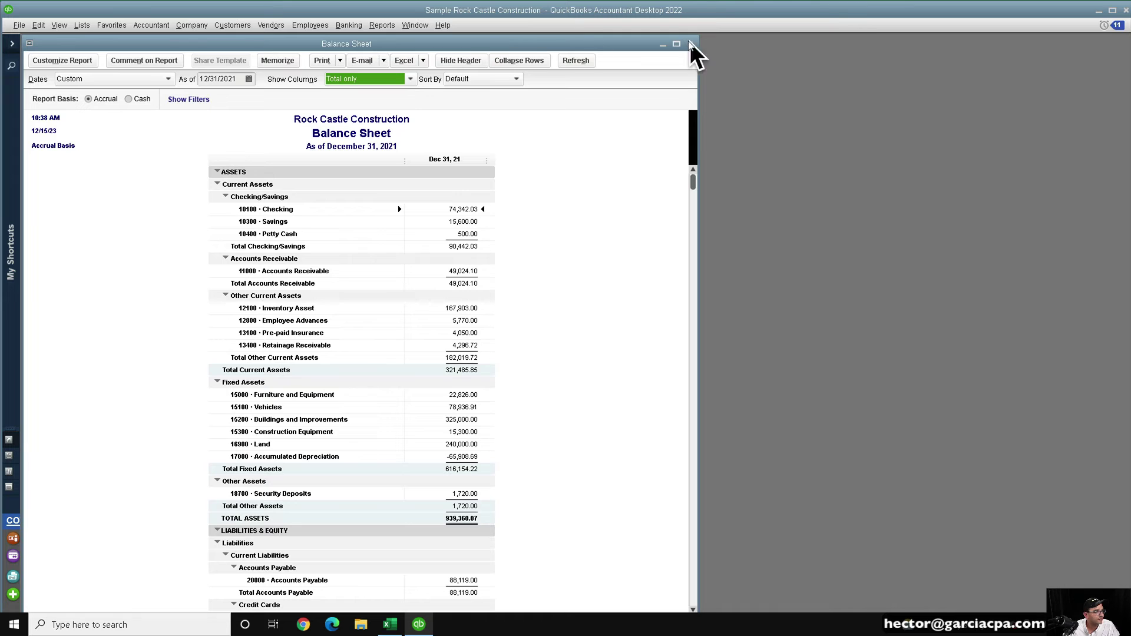
drag(697, 47, 412, 29)
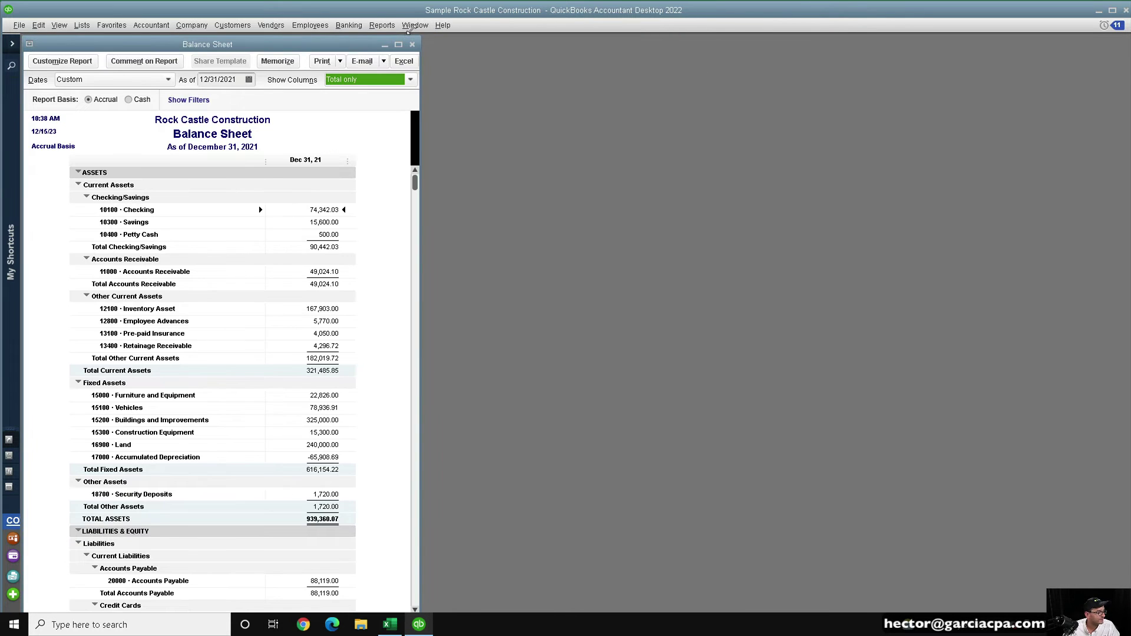
click(382, 26)
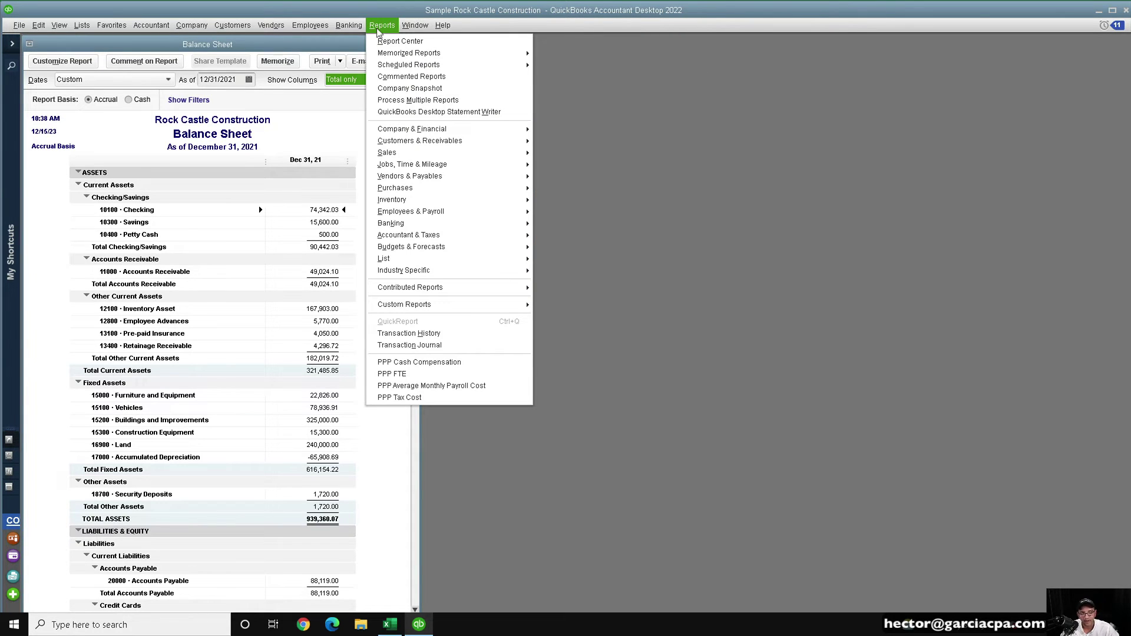
mouse_move(489, 139)
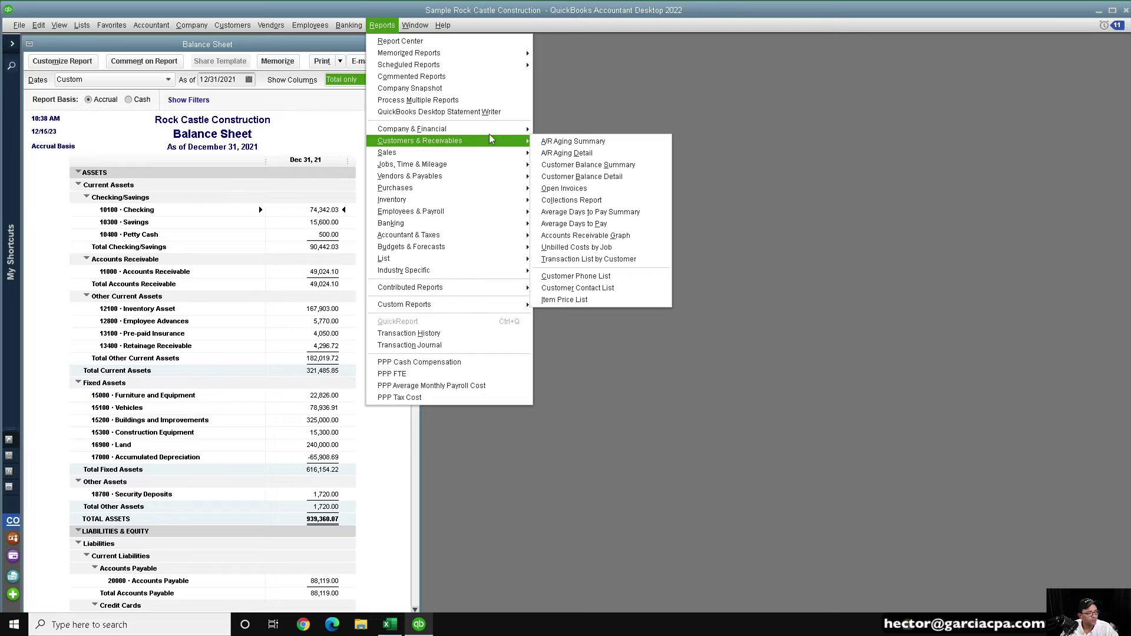
click(595, 141)
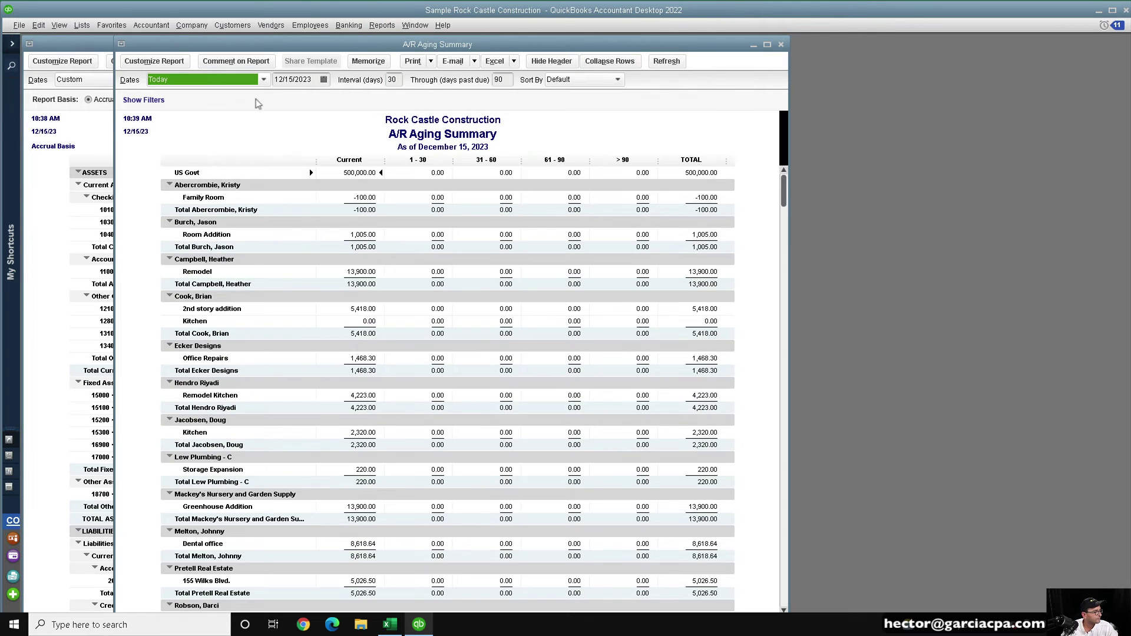
- Set the A/R Aging Summary report date to 12/31/2021
key(Tab)
text(12)
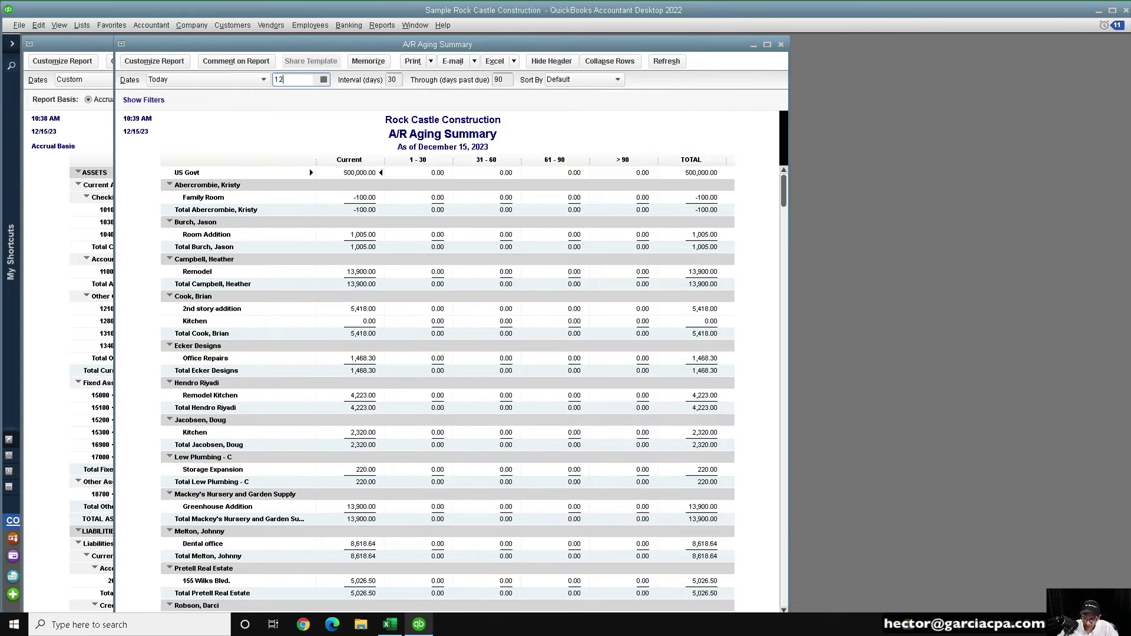
text(/31/2021)
key(Tab)
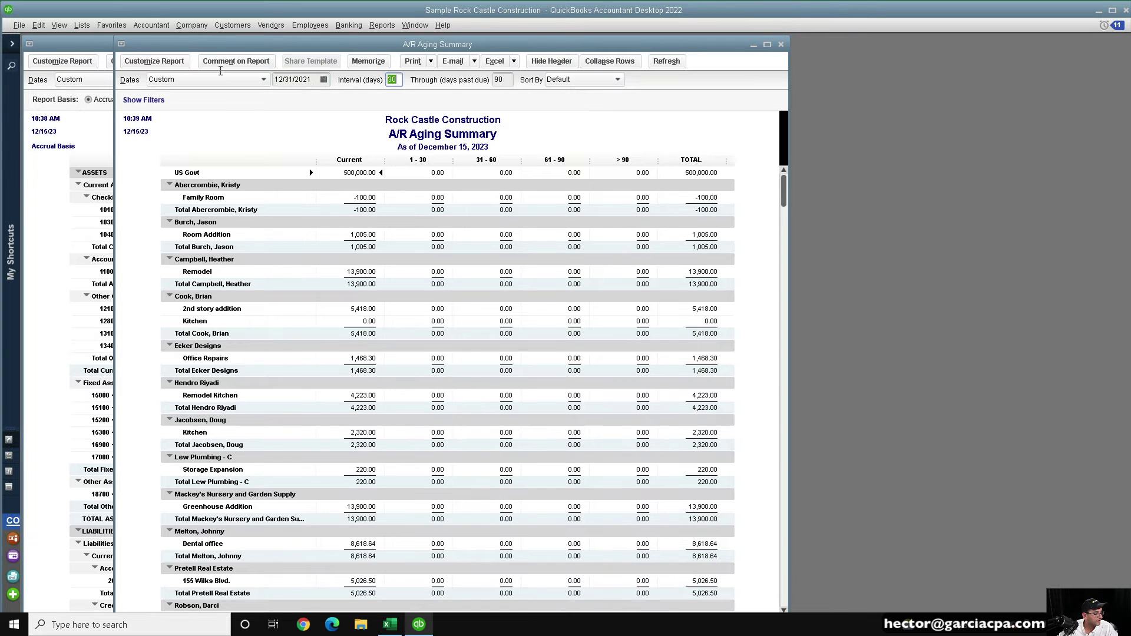
- Place the A/R Aging Summary window beside the Balance Sheet, widen it to fit the Total column, and update its figures
drag(131, 47, 467, 34)
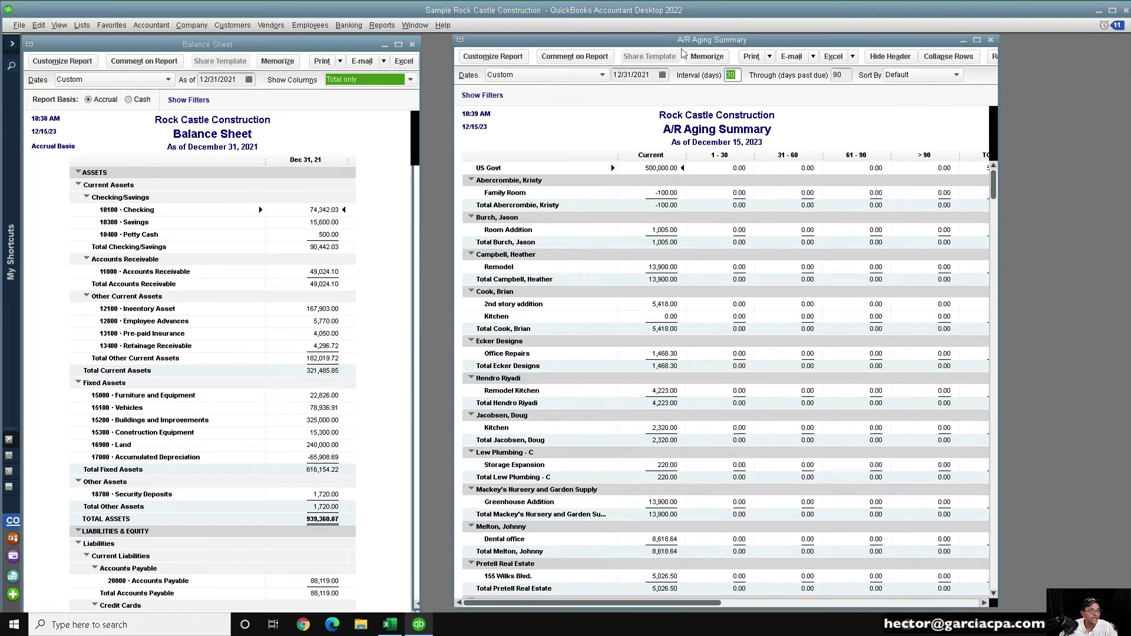
drag(997, 186, 1045, 186)
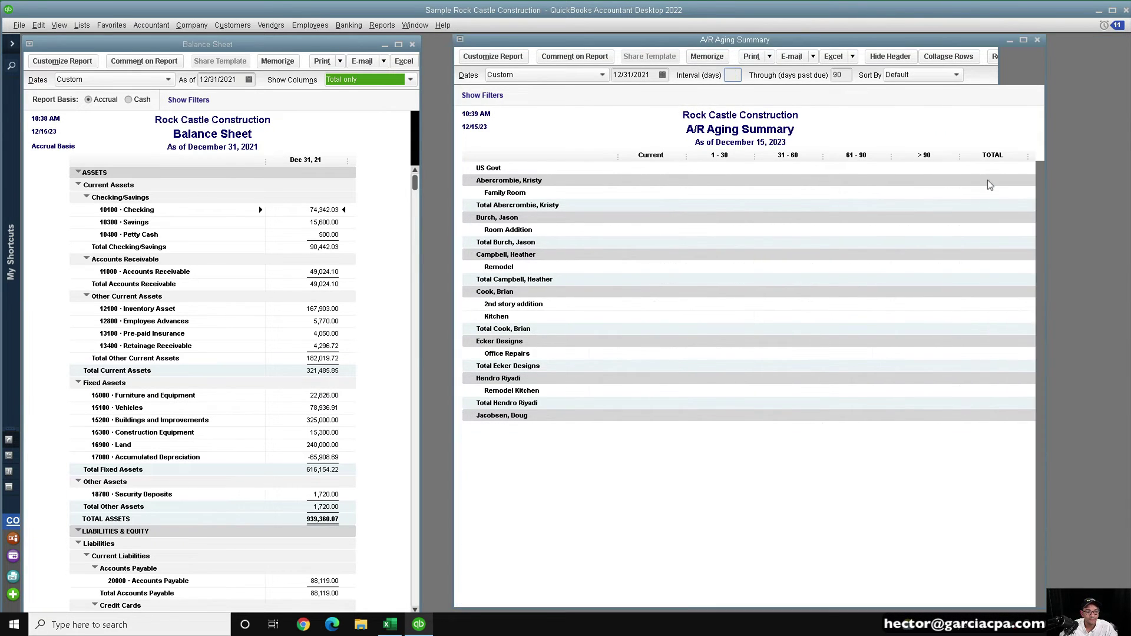
scroll(989, 302, down, 5)
scroll(988, 302, up, 5)
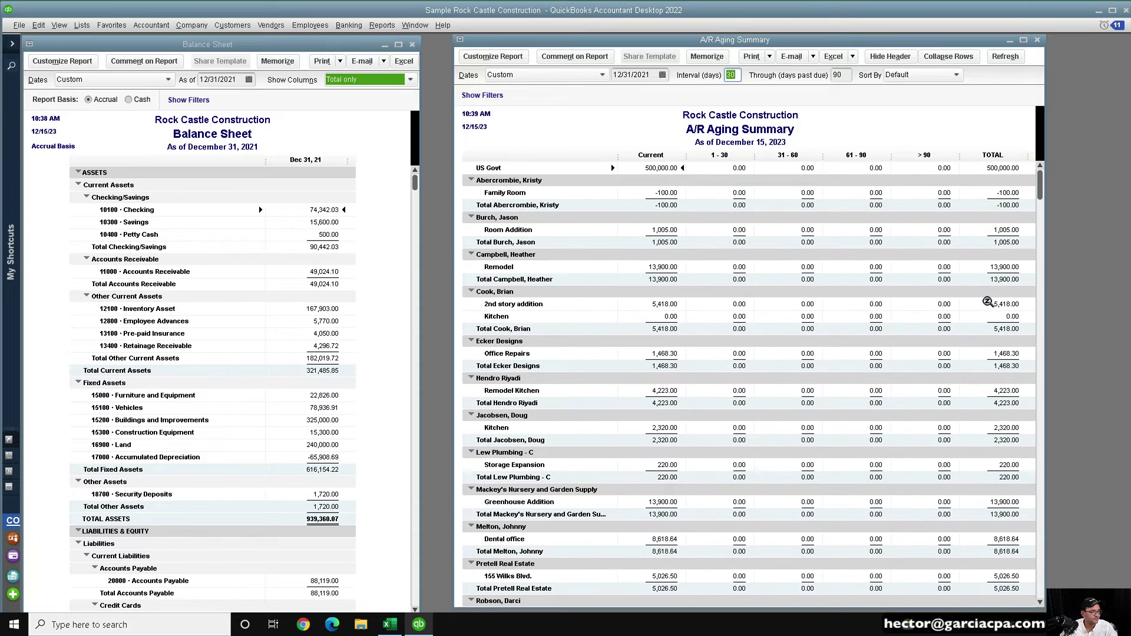
key(Tab)
key(Tab)
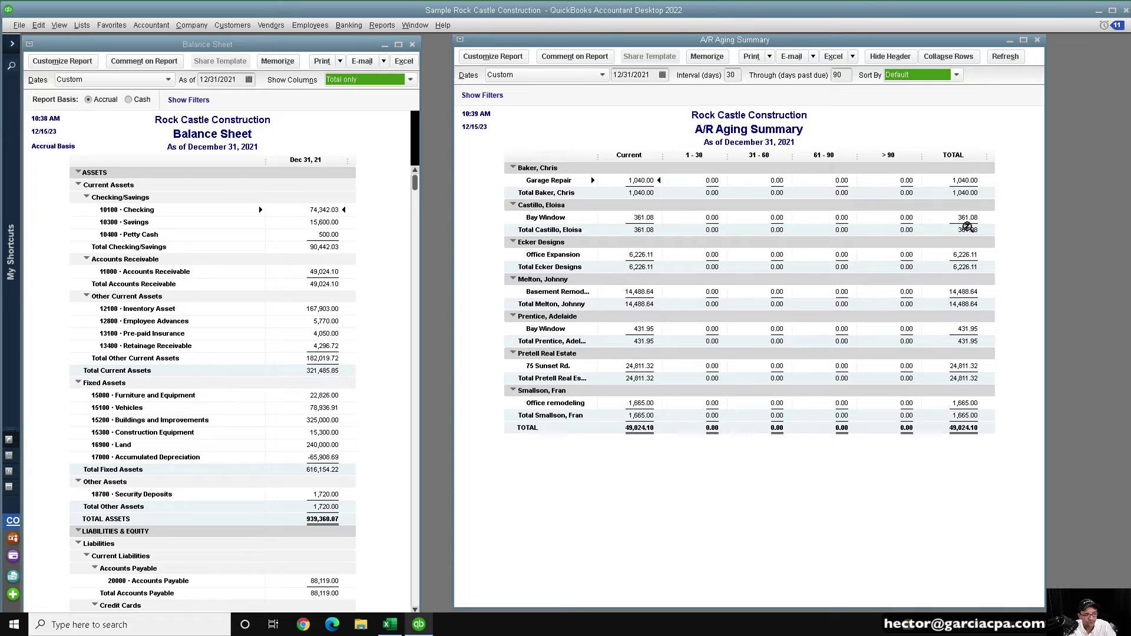
- Drill into the Basement Remodel balance, open its invoice, and set the terms to Due on receipt
double_click(640, 292)
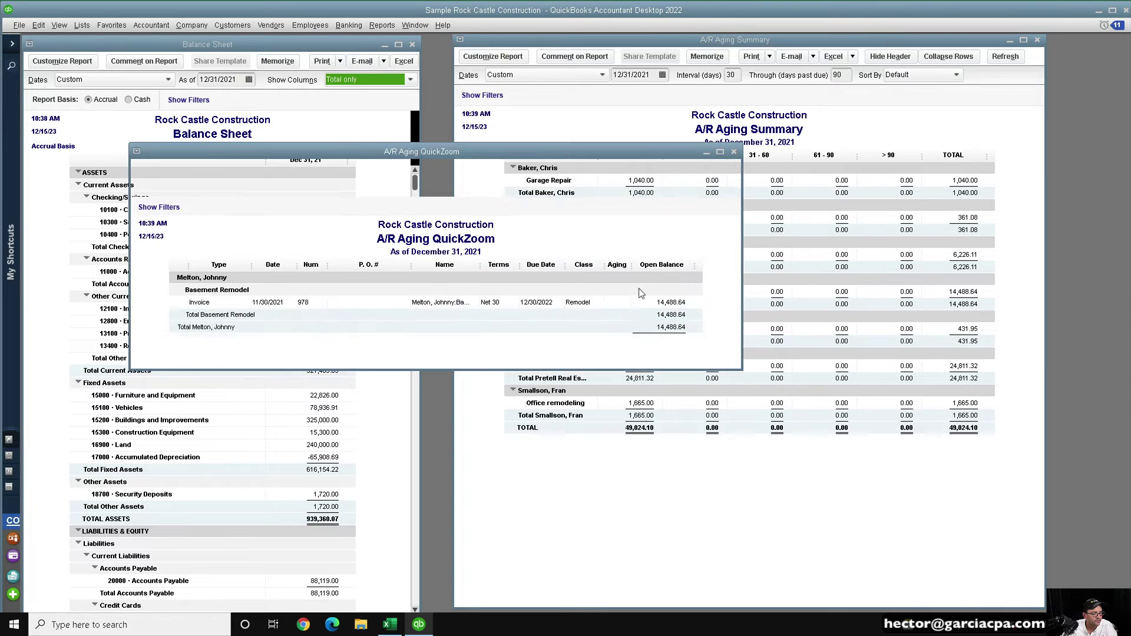
double_click(435, 303)
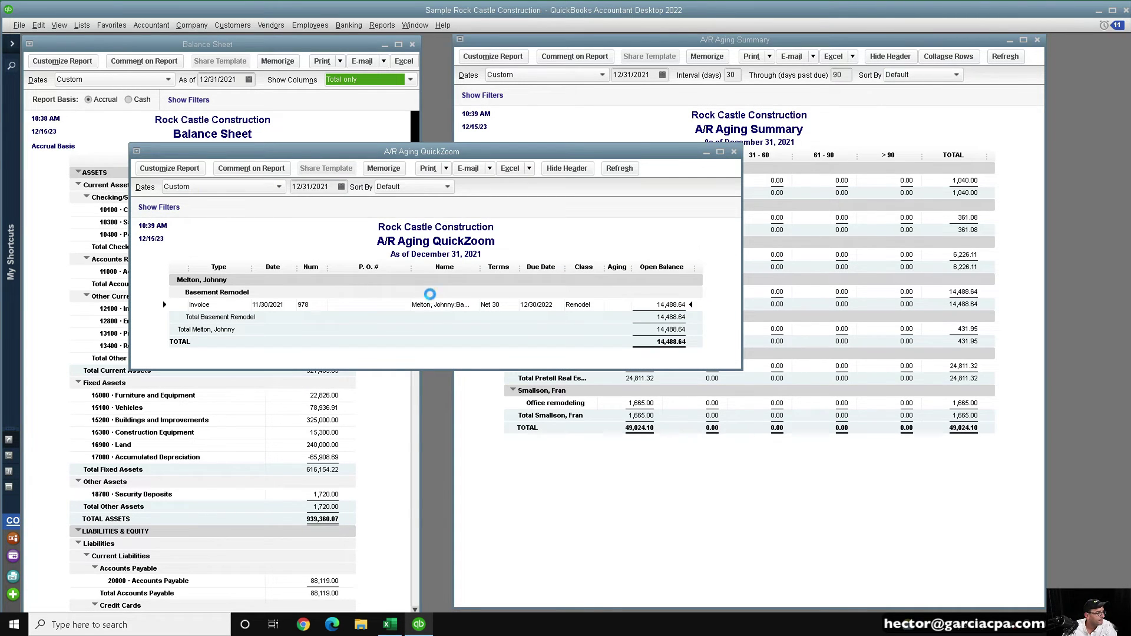
click(620, 248)
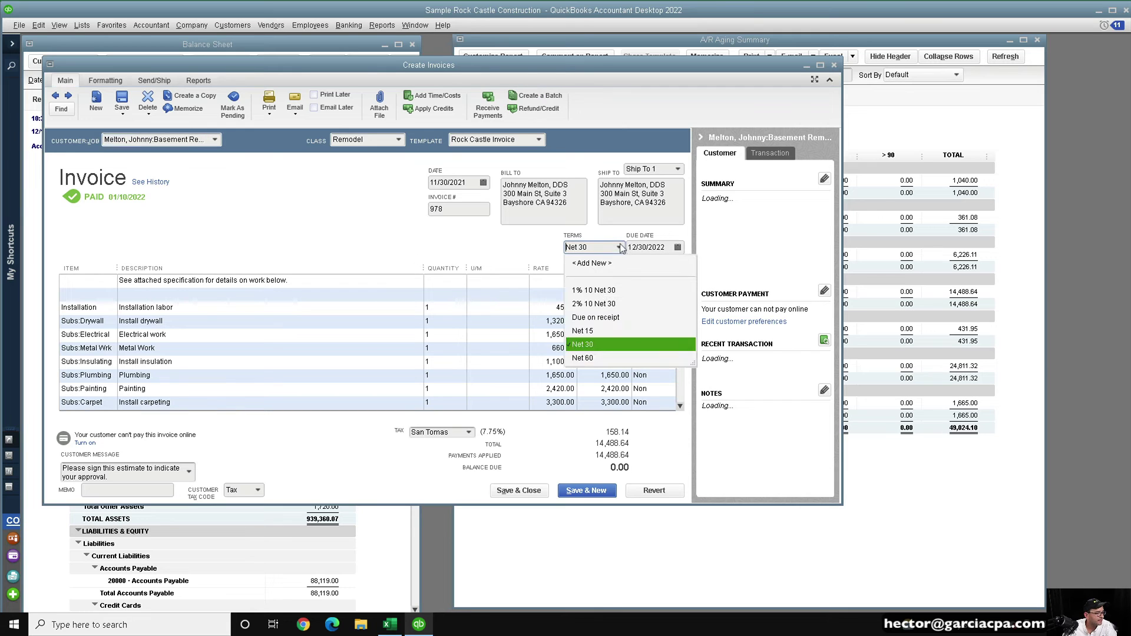
click(594, 317)
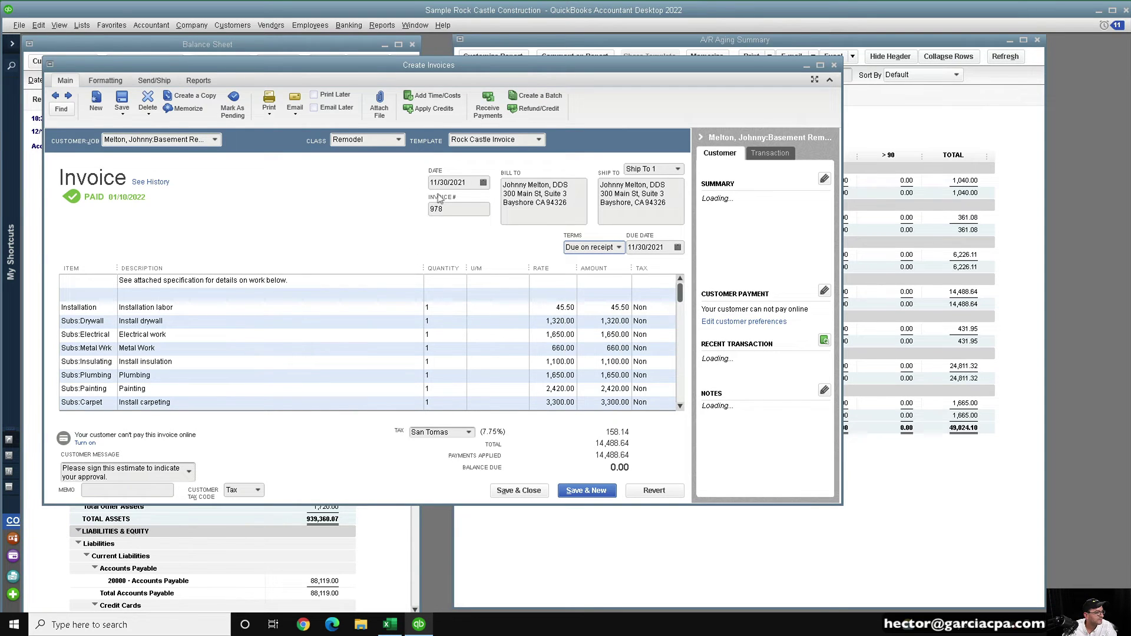
- Date the invoice 07/15/2021 and save it, accepting the change despite applied payments, keeping the new terms to this transaction, and skipping the spelling check
click(467, 181)
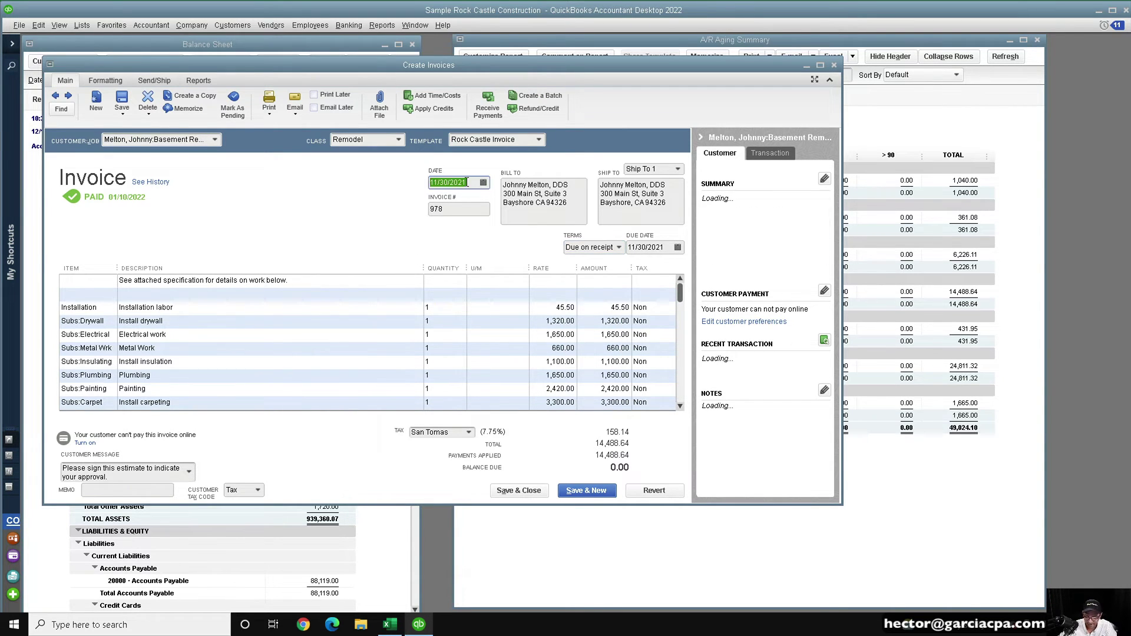
text(07/)
text(15/202)
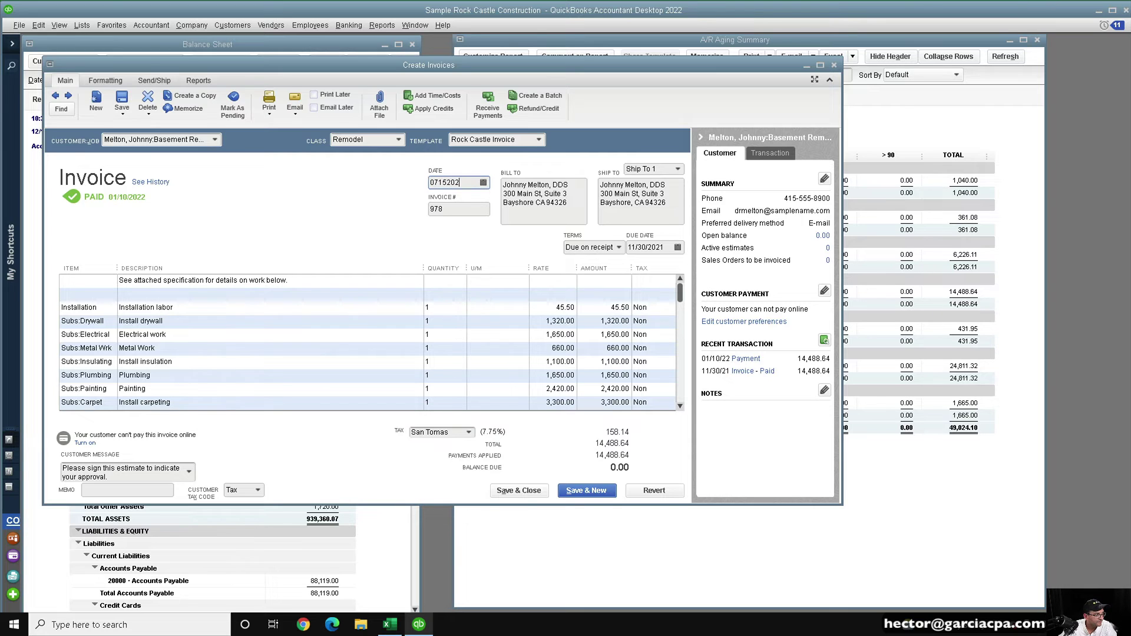
text(1)
key(Tab)
click(121, 99)
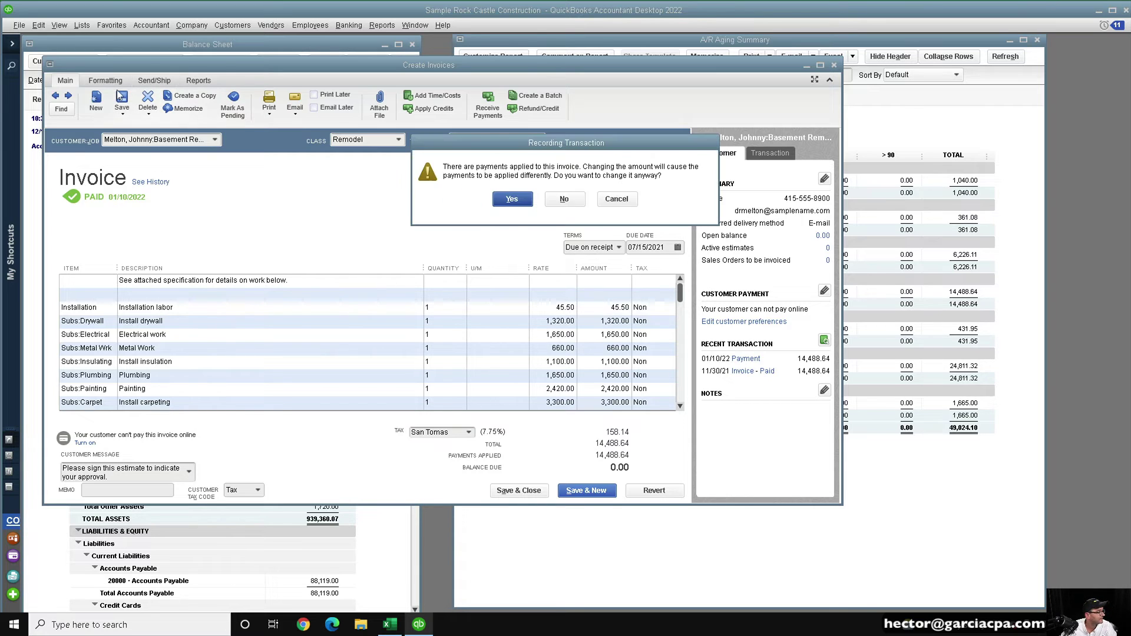
click(513, 201)
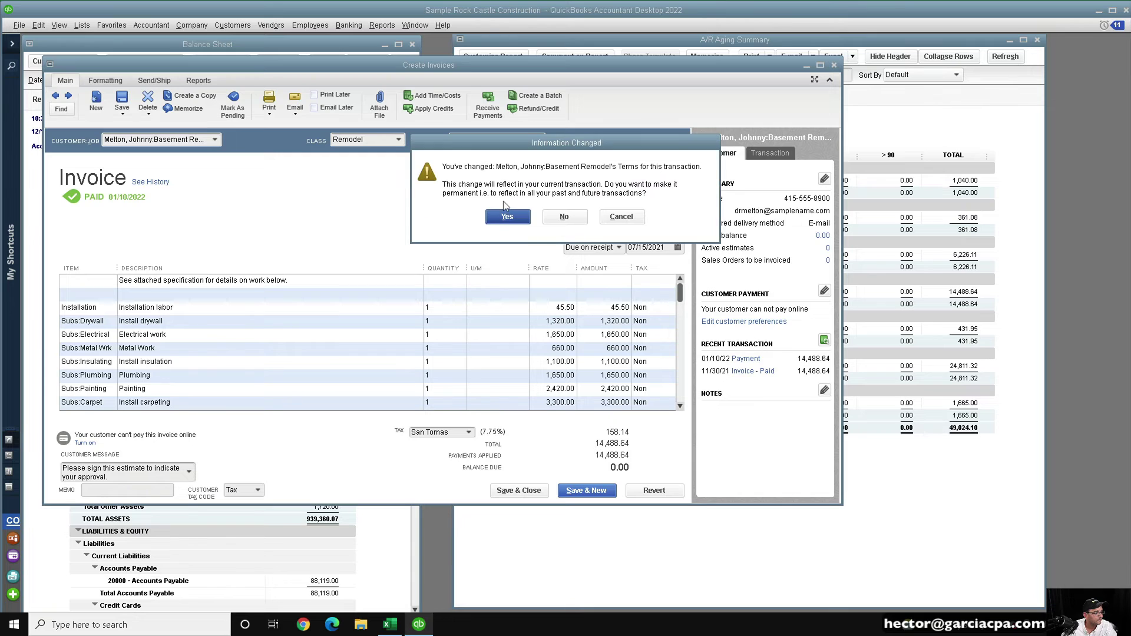
click(564, 217)
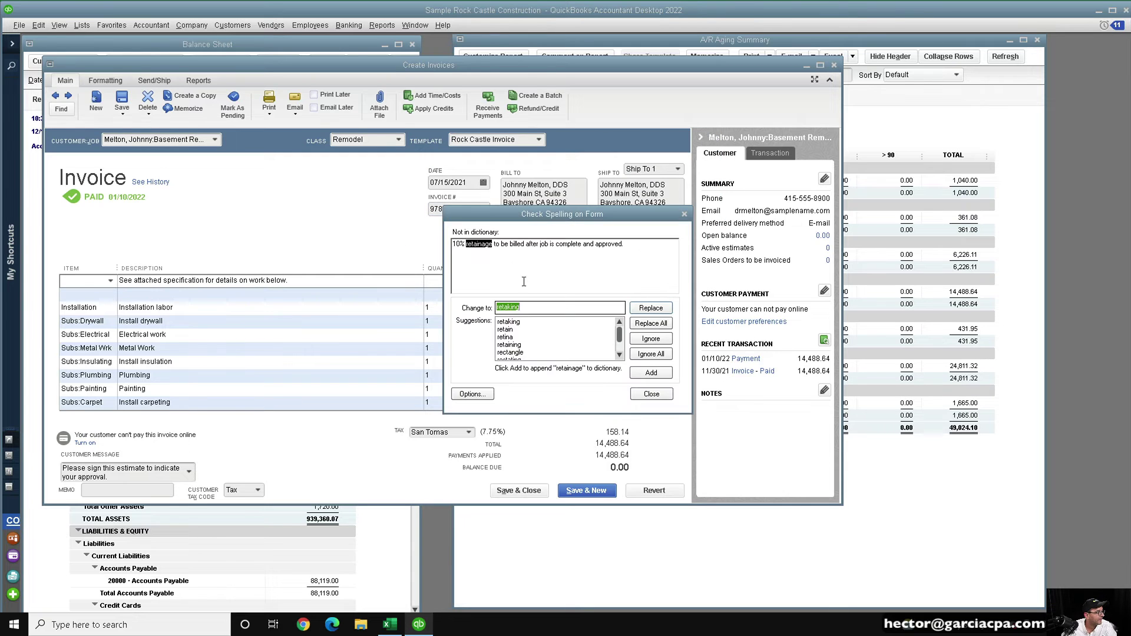
click(652, 394)
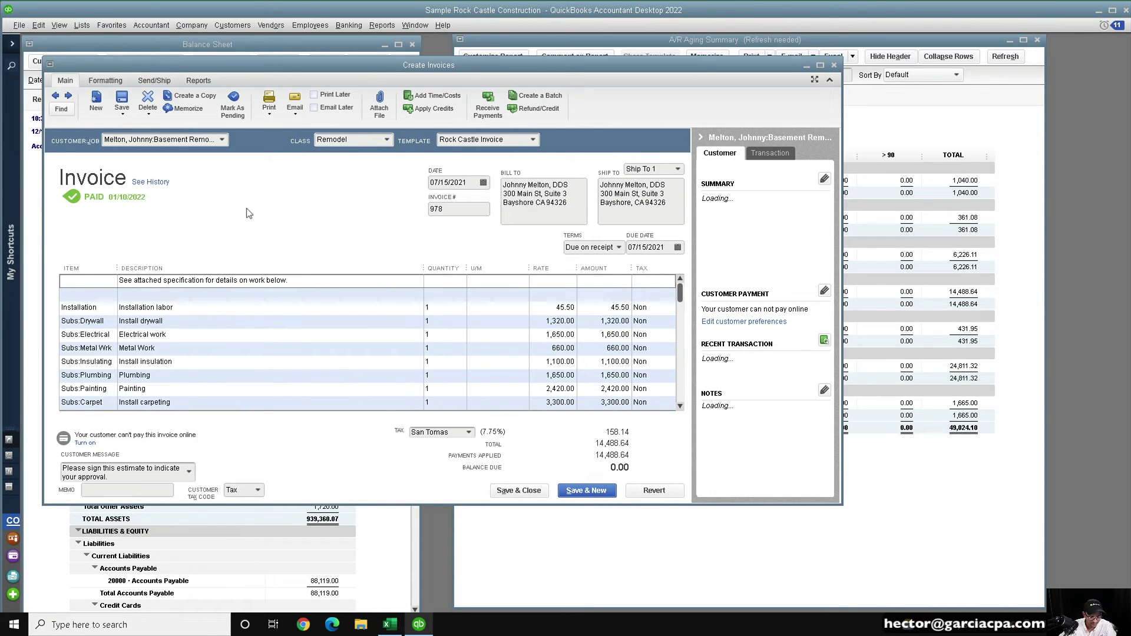
- Open the payment applied to the Basement Remodel invoice from its transaction history and try to delete it
key(ctrl+h)
double_click(181, 251)
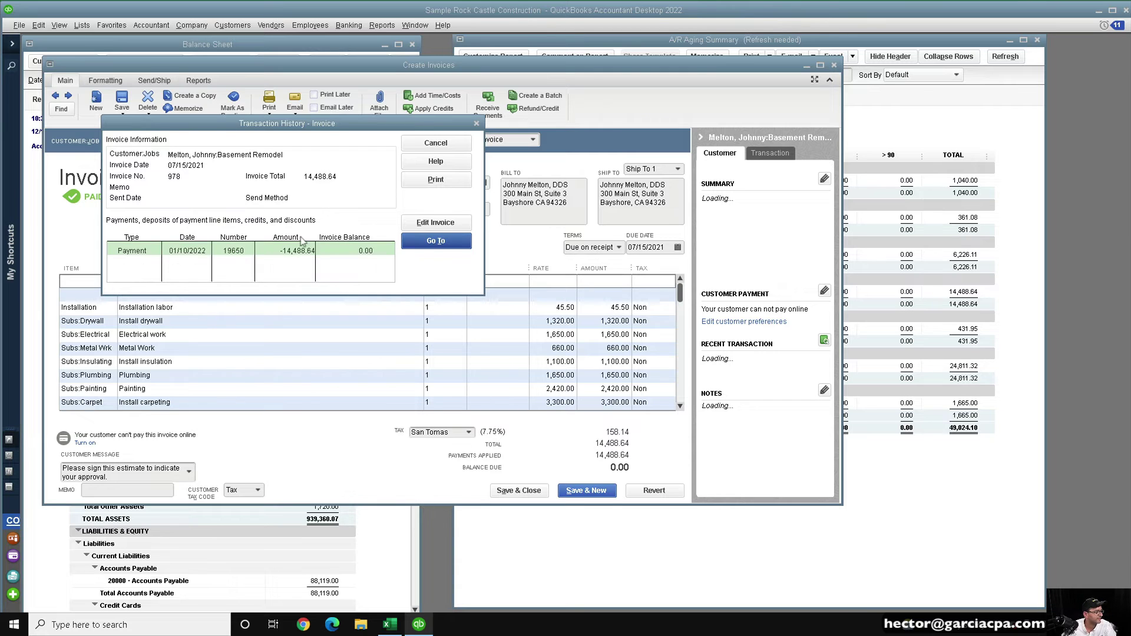
right_click(357, 250)
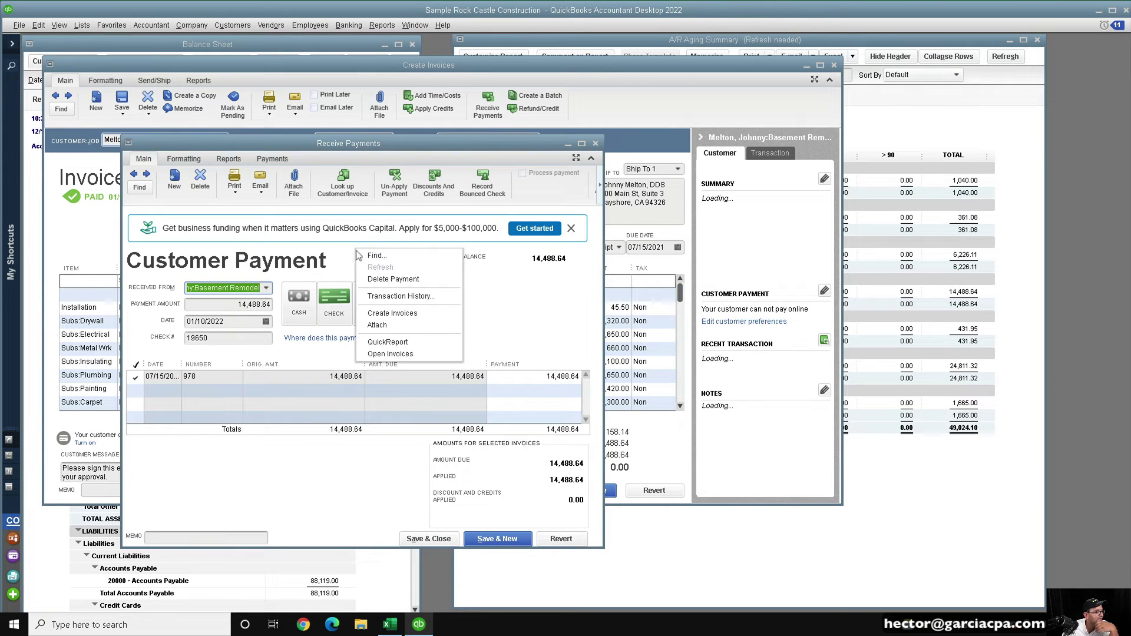
click(379, 281)
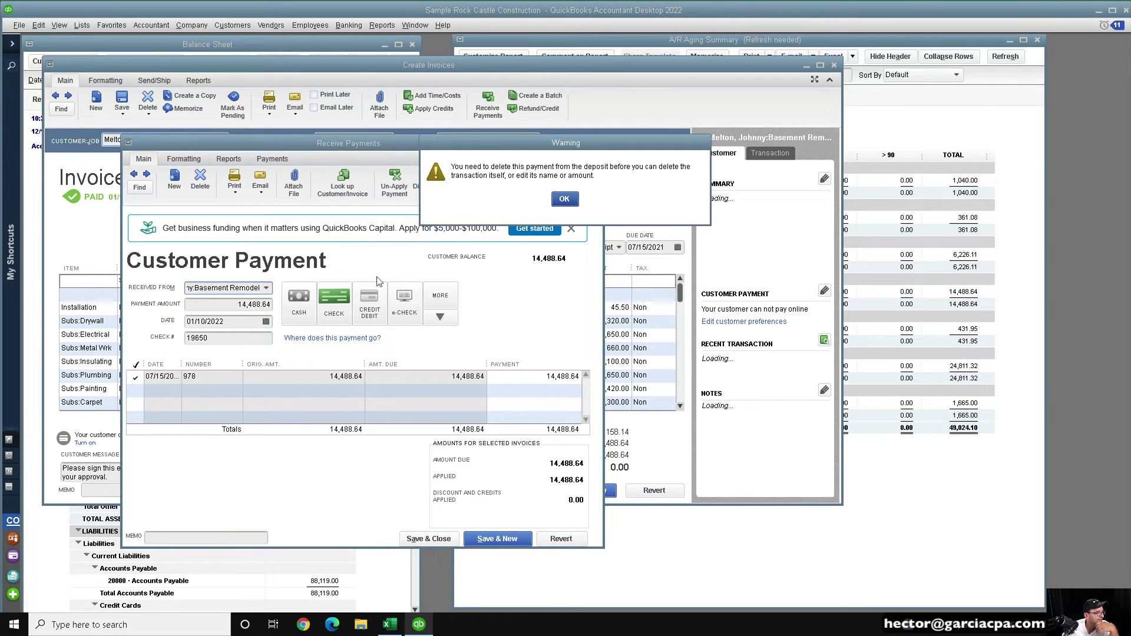
click(564, 197)
- Open the 01/17/2022 deposit from the payment's transaction history and delete it
key(ctrl+h)
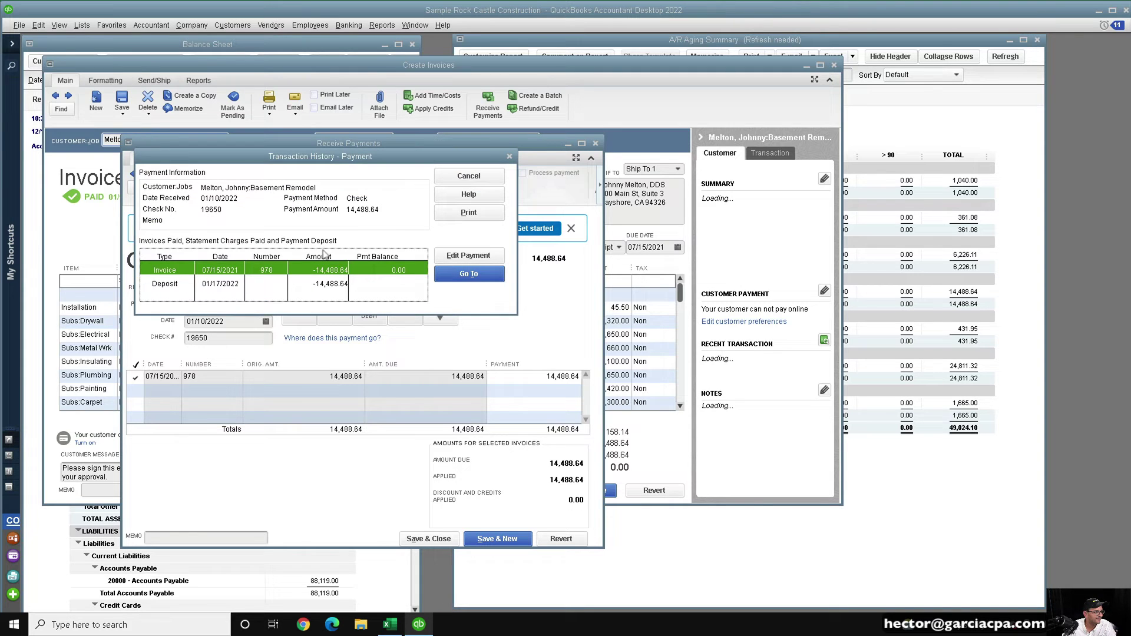
double_click(206, 285)
right_click(357, 247)
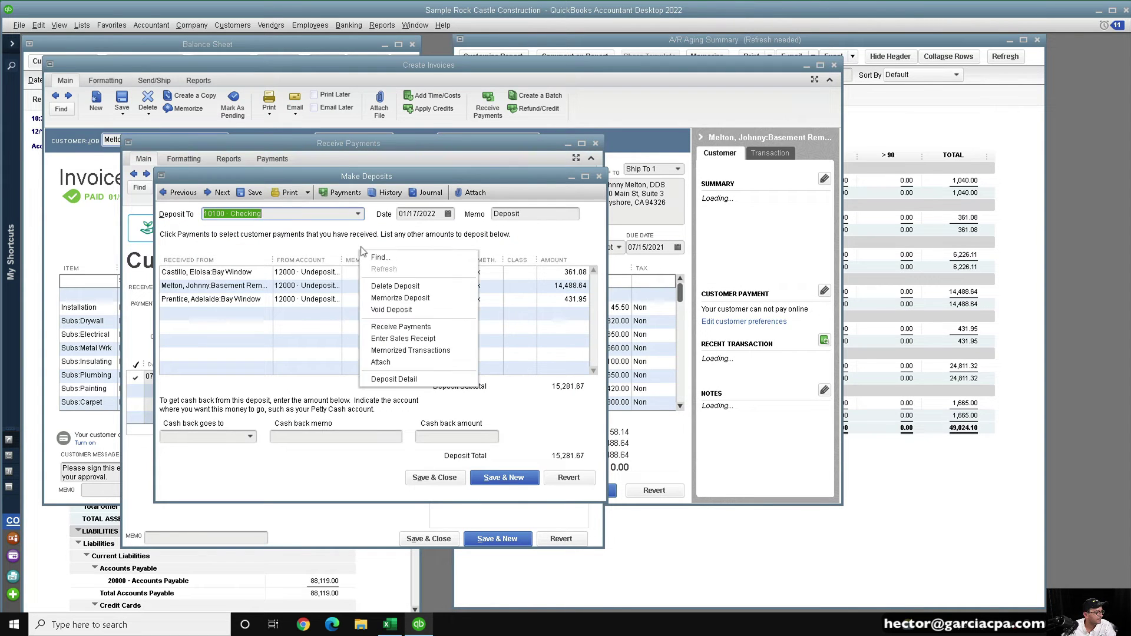
click(375, 269)
click(538, 199)
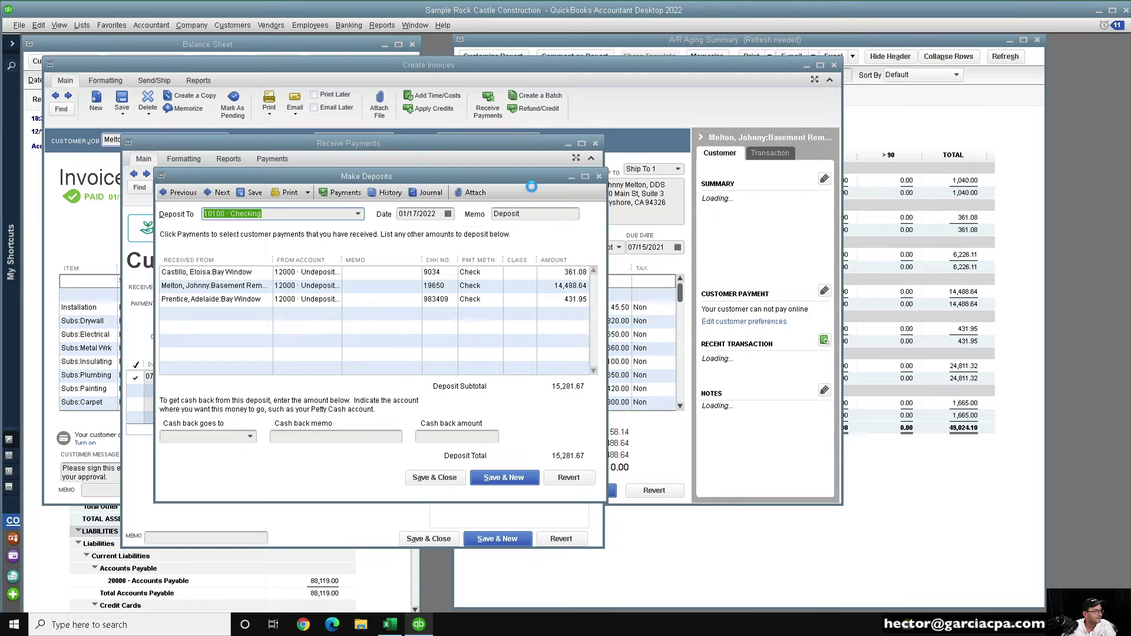
- Delete the Basement Remodel customer payment and close the invoice window to return to the reports
right_click(537, 311)
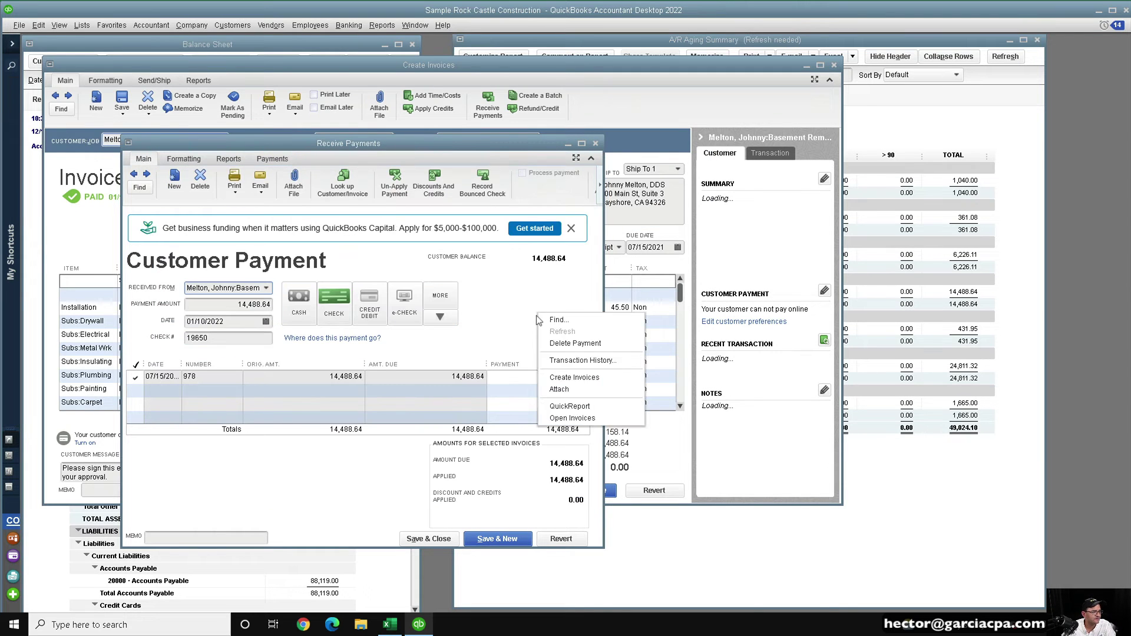
click(560, 345)
click(538, 208)
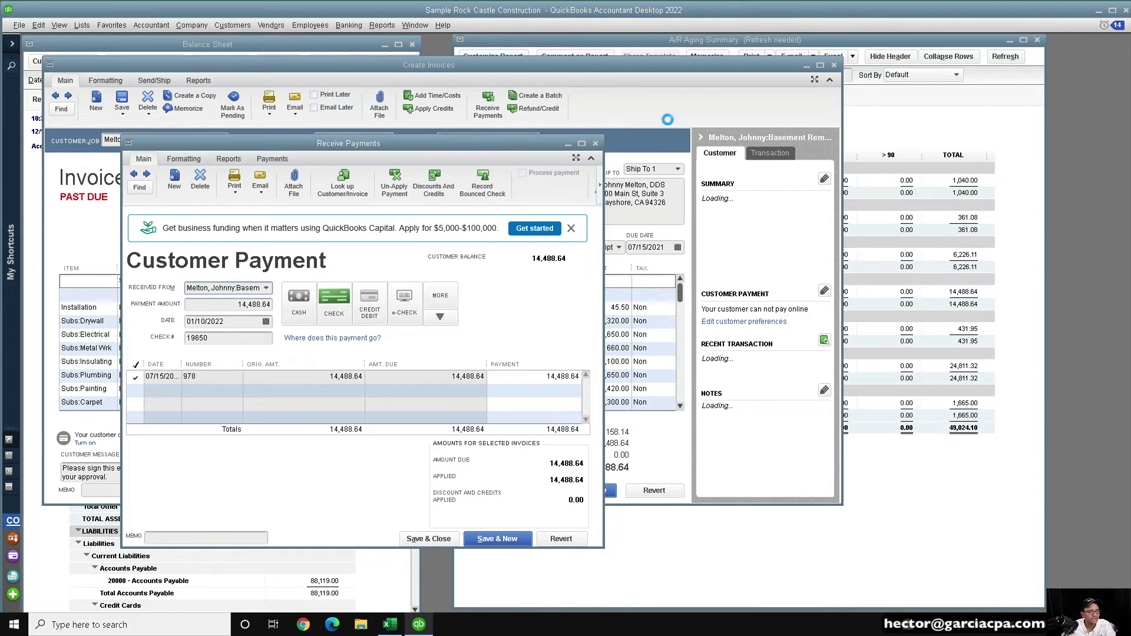
click(834, 64)
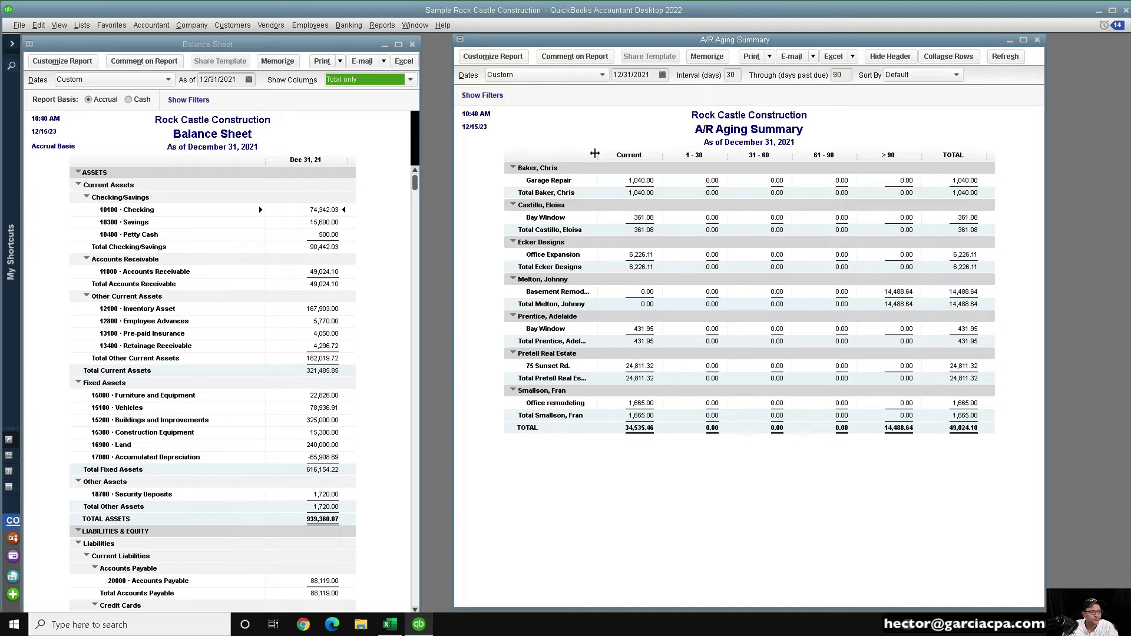
- Widen the customer and job name column in the A/R Aging Summary to fit the full names
drag(598, 155, 626, 154)
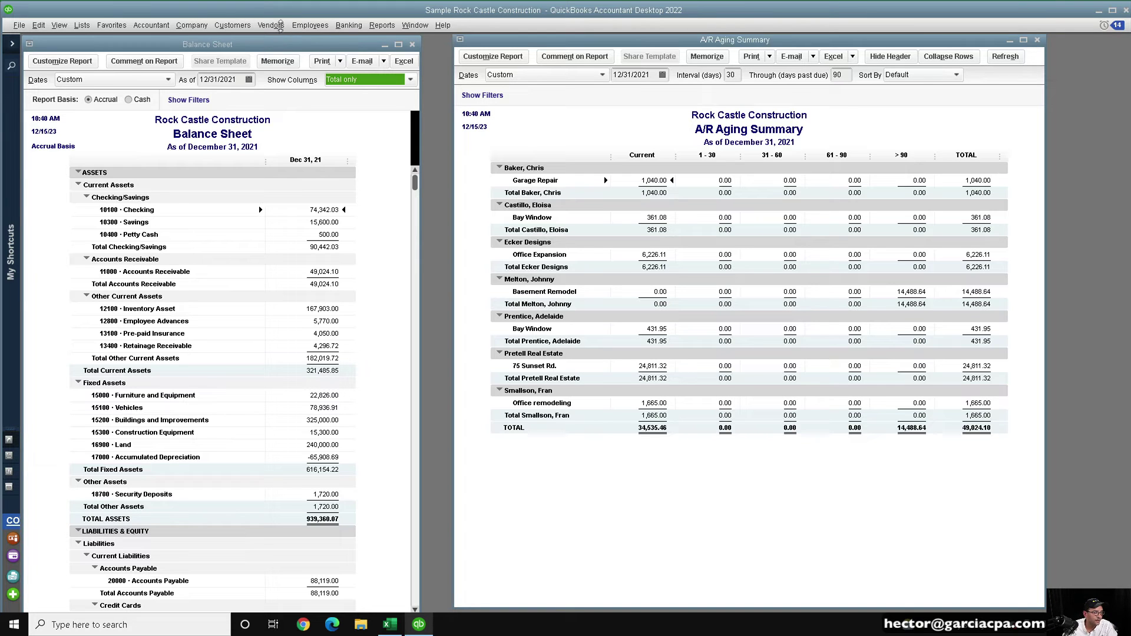
- Start a new general journal entry dated 12/31/2021 and leave its entry number blank
click(199, 26)
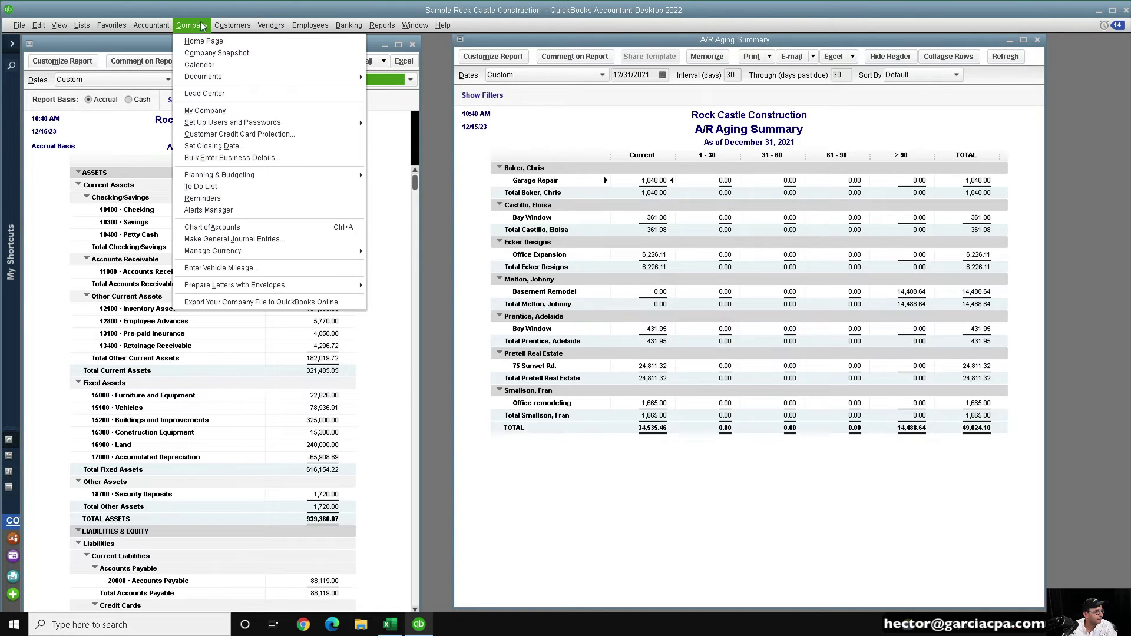
click(244, 239)
drag(455, 76, 362, 68)
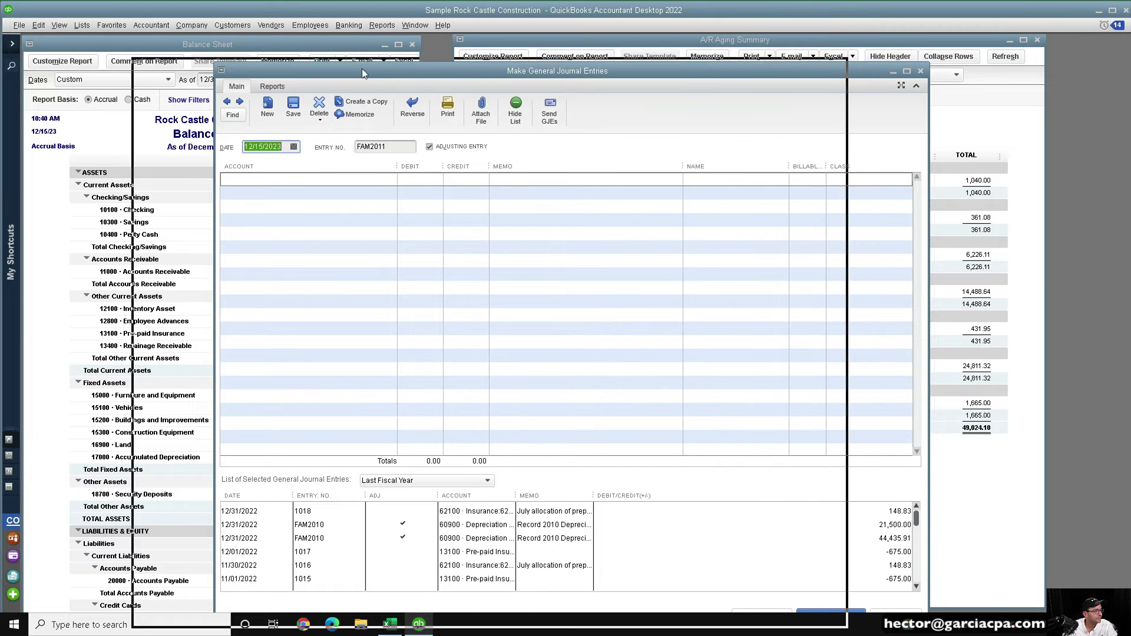
text(12312)
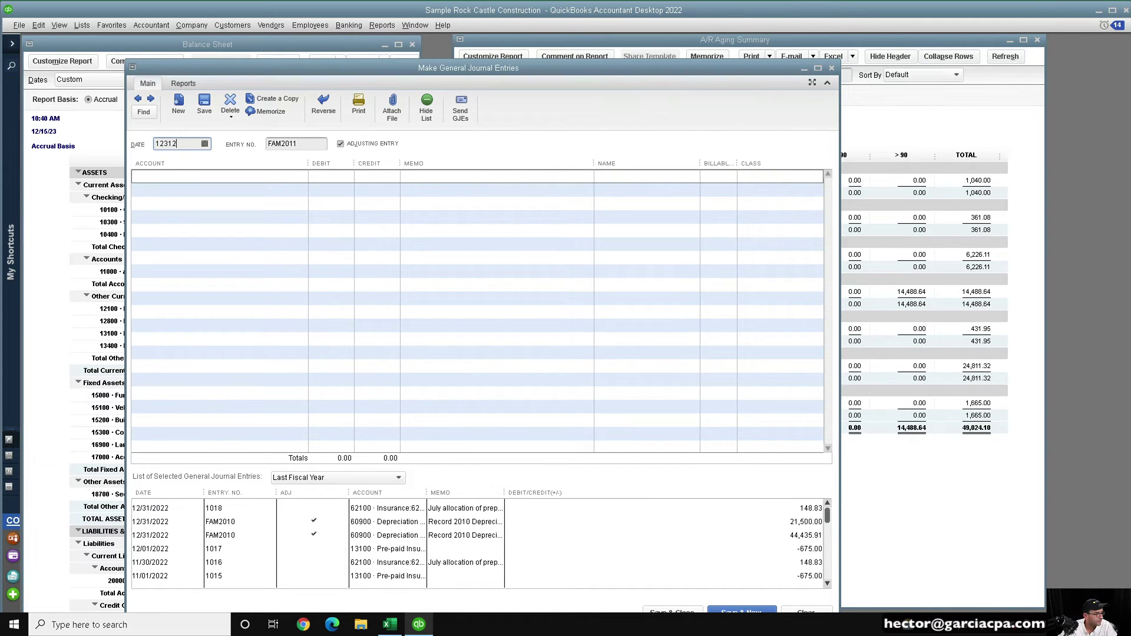
key(Tab)
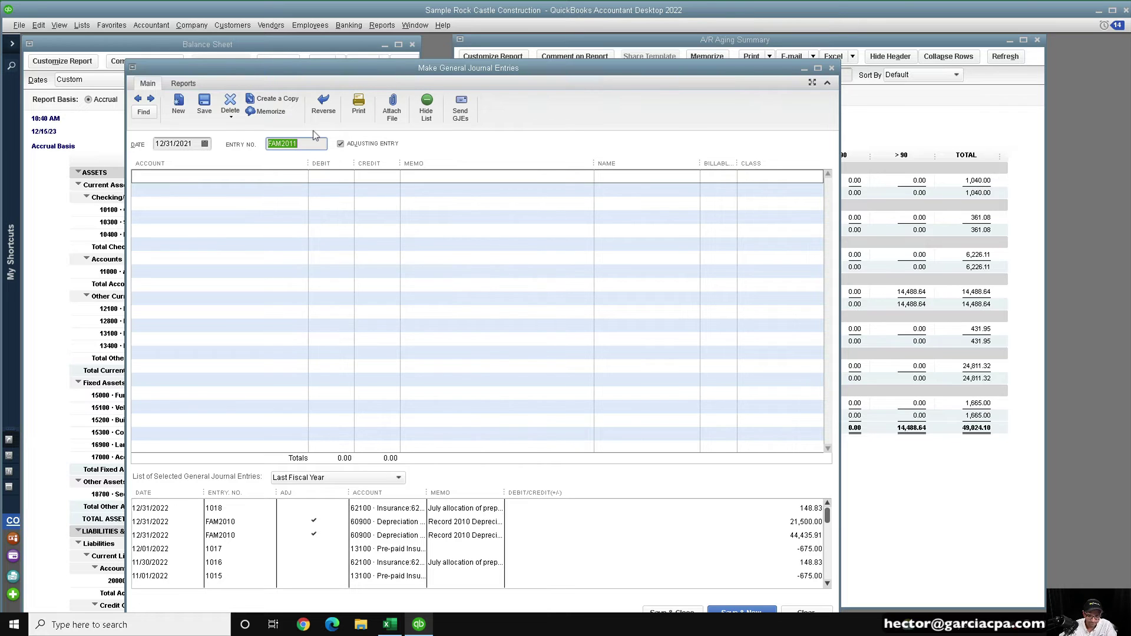
key(BackSpace)
key(Tab)
- Set the first journal line's account to 11000 · Accounts Receivable
text(Ac)
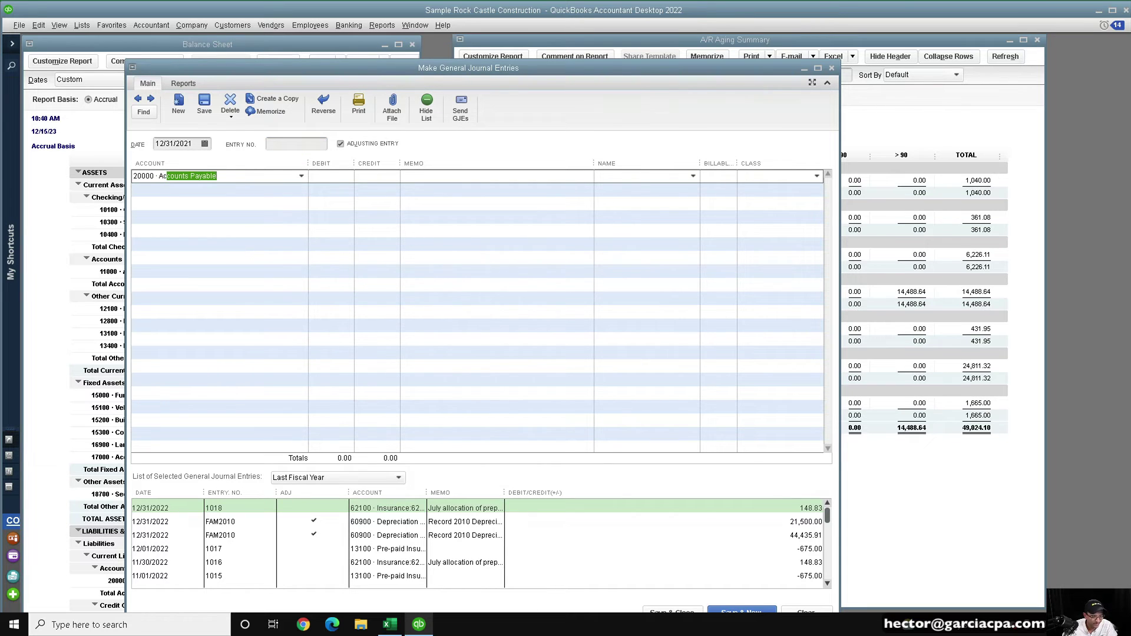
text(counts Receiv)
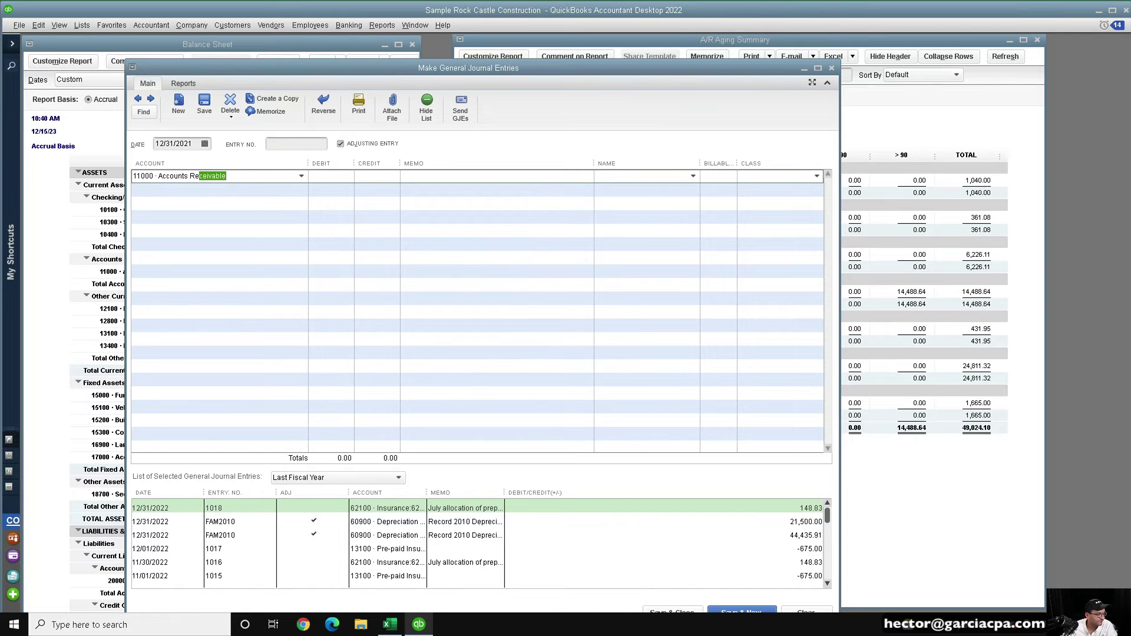
key(Down)
- Hide the list of past journal entries and shrink the journal entry window so both reports remain partly visible
click(842, 60)
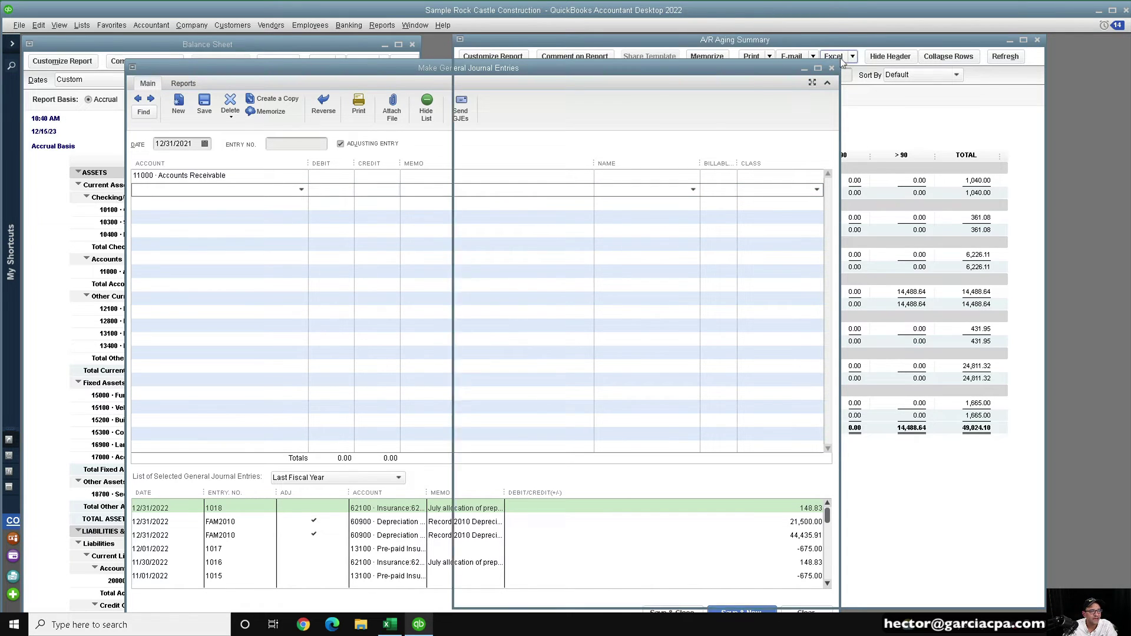
click(839, 64)
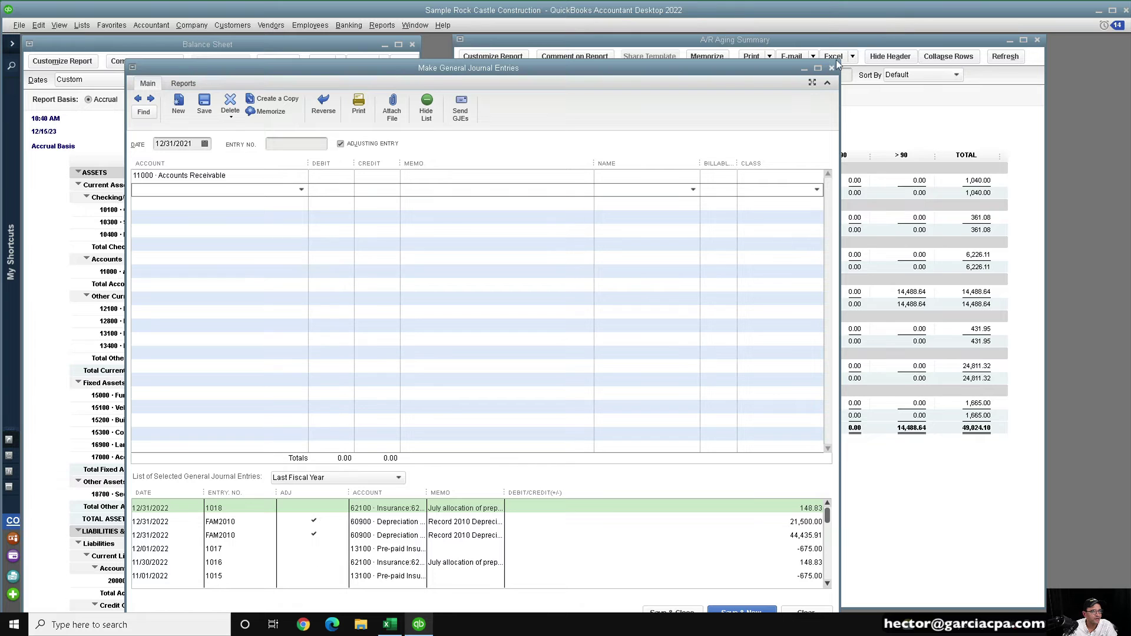
drag(840, 63, 648, 313)
drag(447, 319, 521, 77)
click(499, 113)
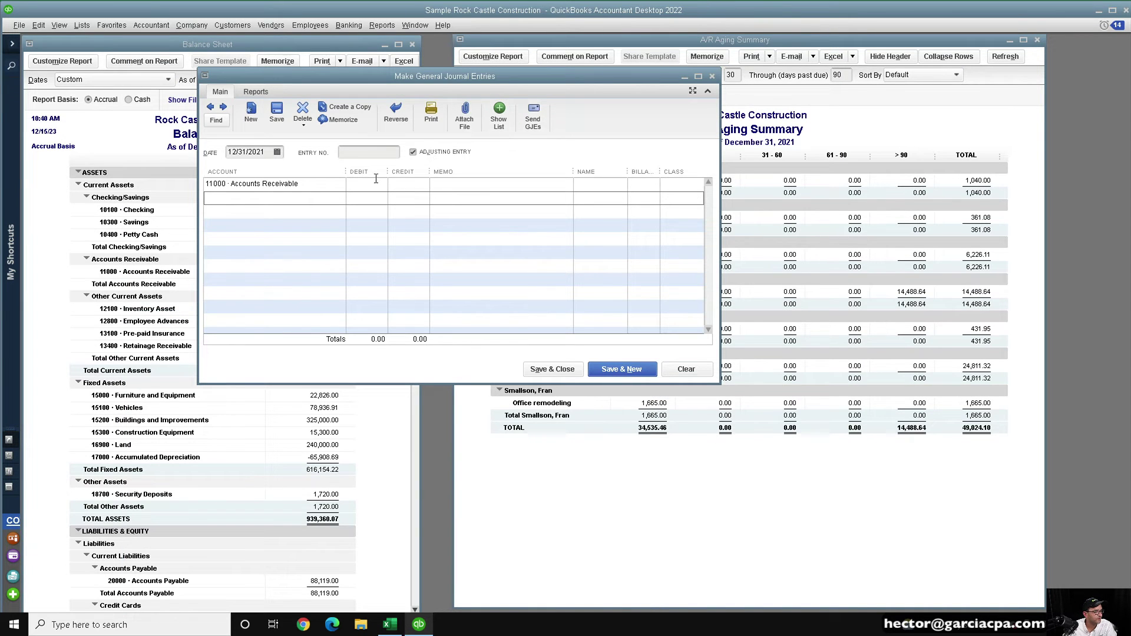
- Enter a credit of 14,488.64 on the Accounts Receivable line
click(417, 185)
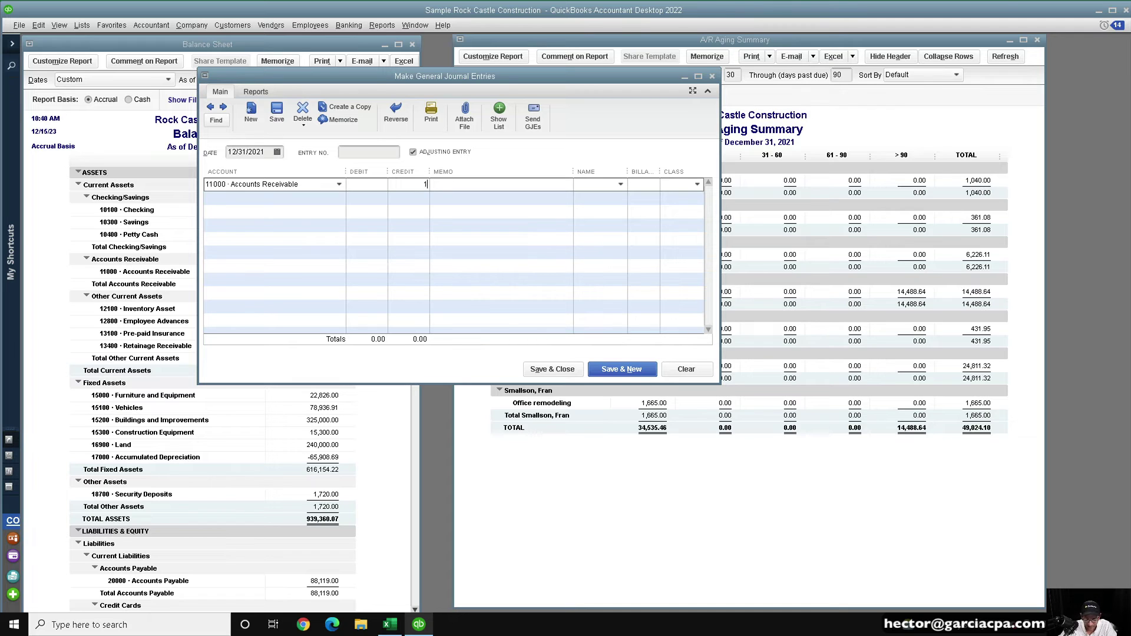
text(14,48)
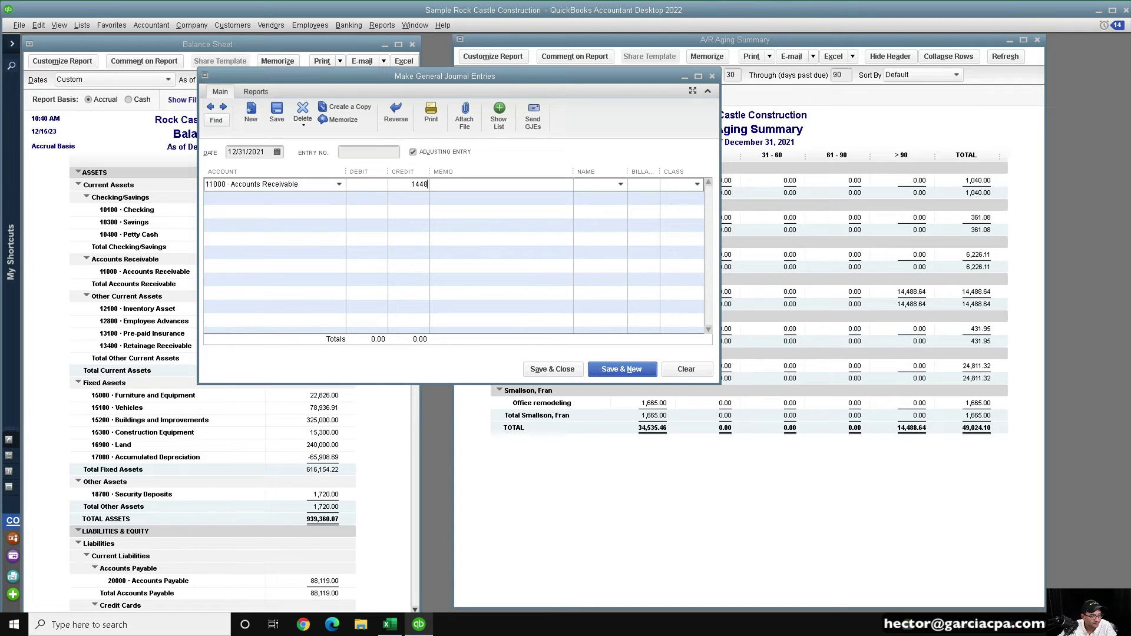
text(8.64)
key(Tab)
- Assign the Accounts Receivable line to the Basement Remodel job of the customer starting with V, and widen the window to fit the name
click(597, 184)
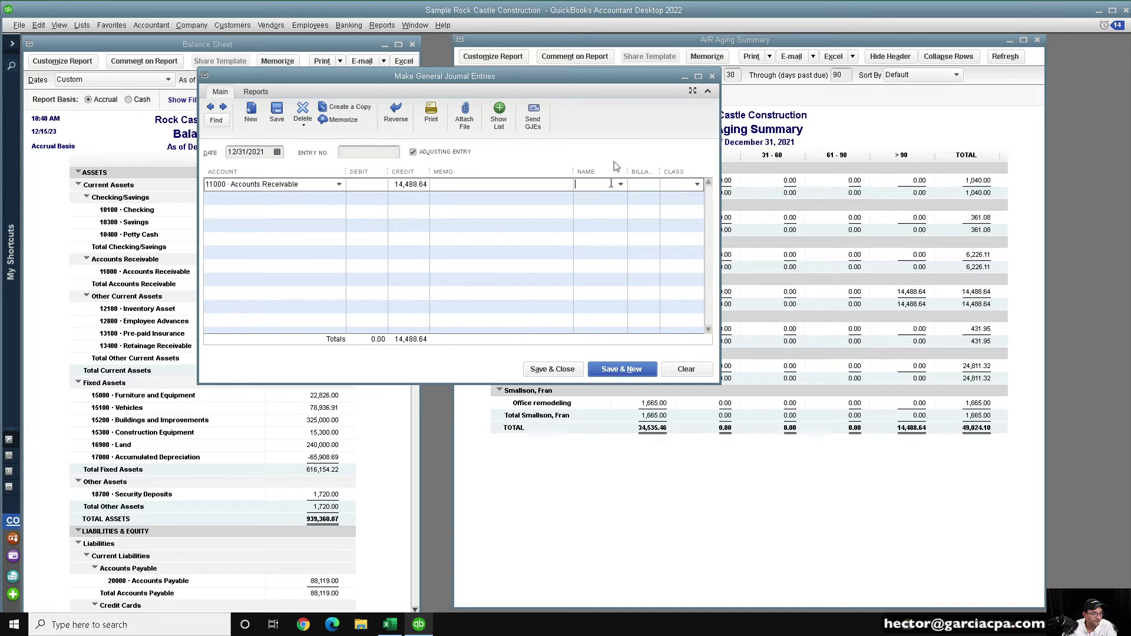
drag(607, 72, 599, 71)
click(601, 65)
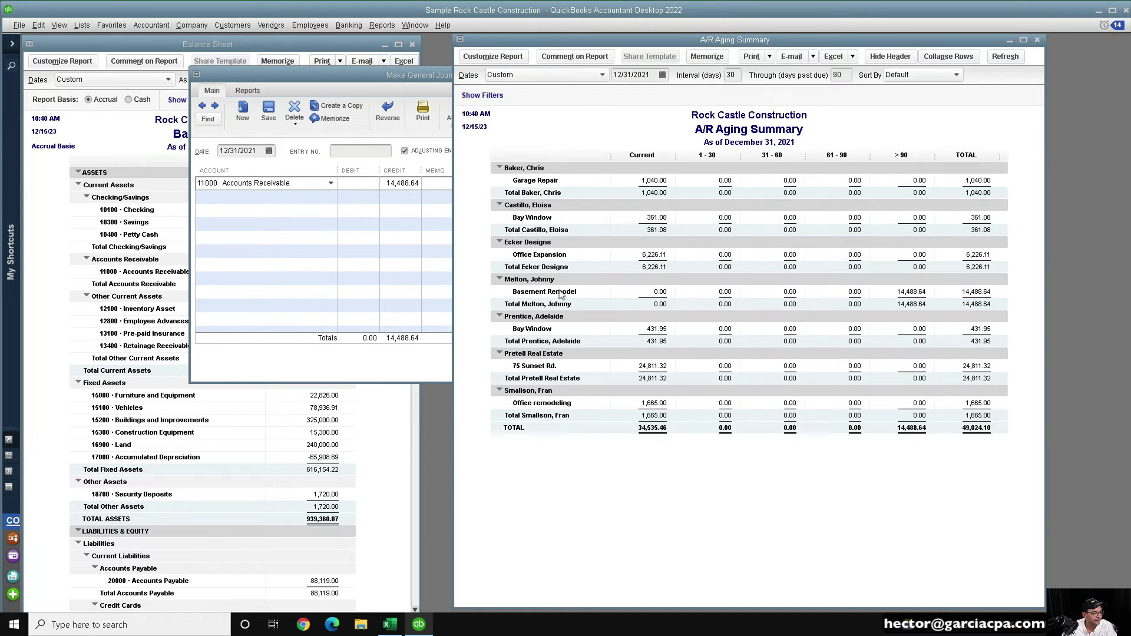
key(super+plus)
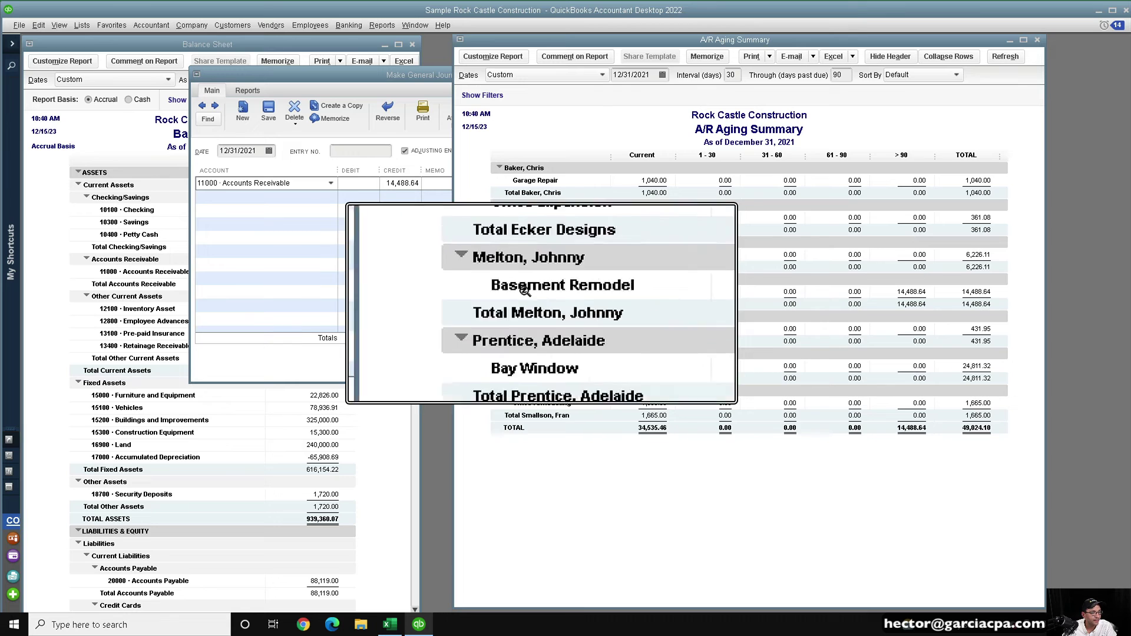
key(super+Escape)
click(362, 72)
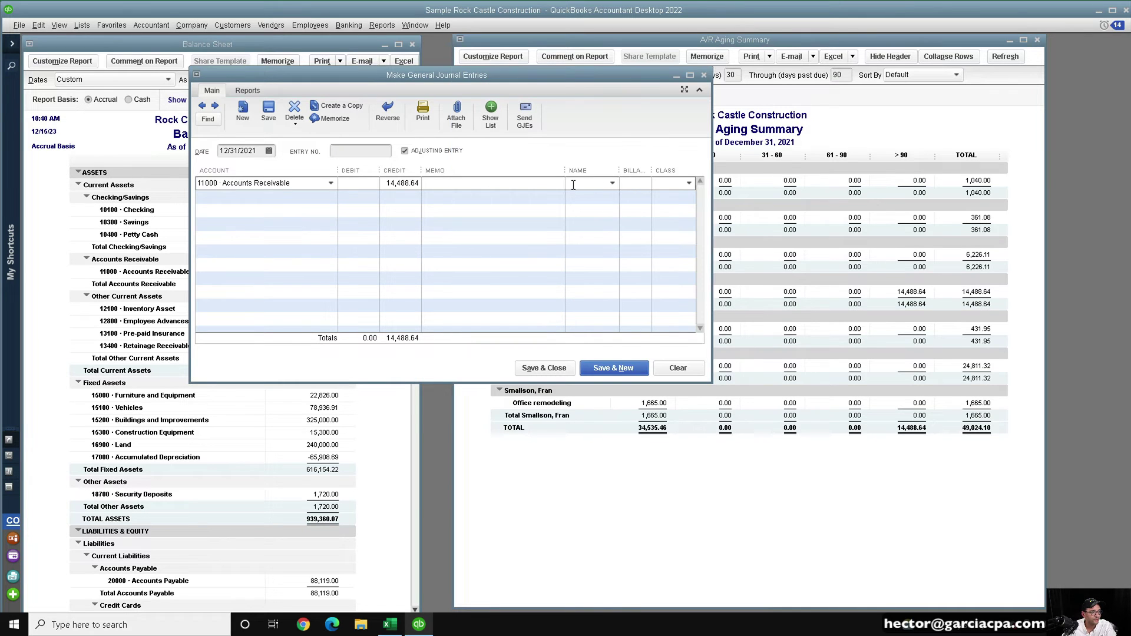
text(v)
click(613, 183)
click(618, 289)
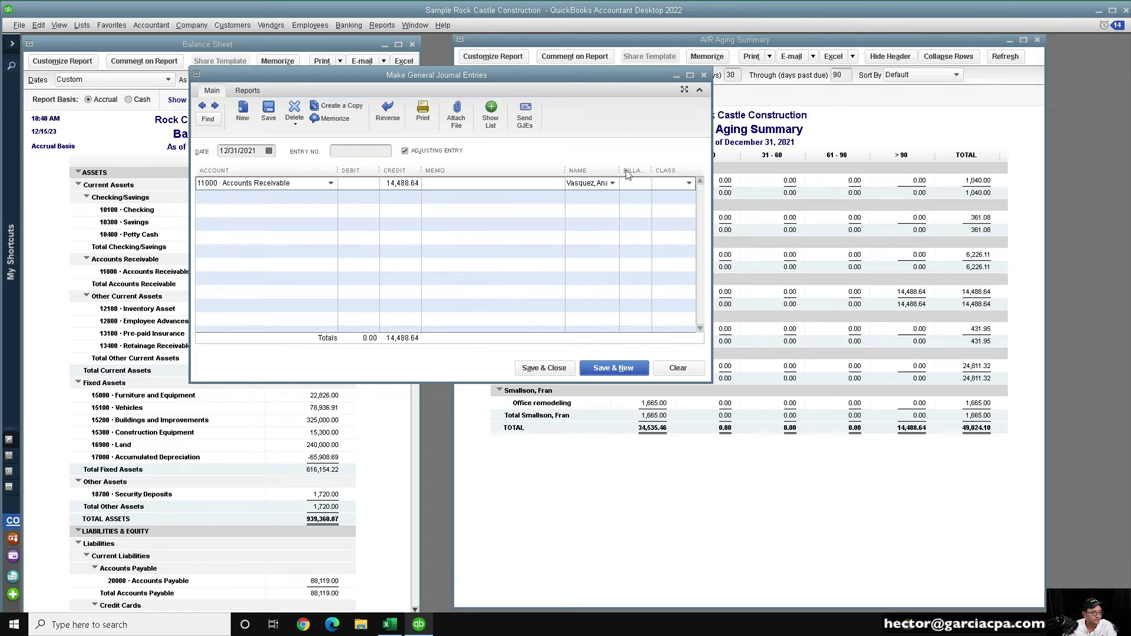
drag(620, 170, 861, 157)
drag(635, 168, 584, 158)
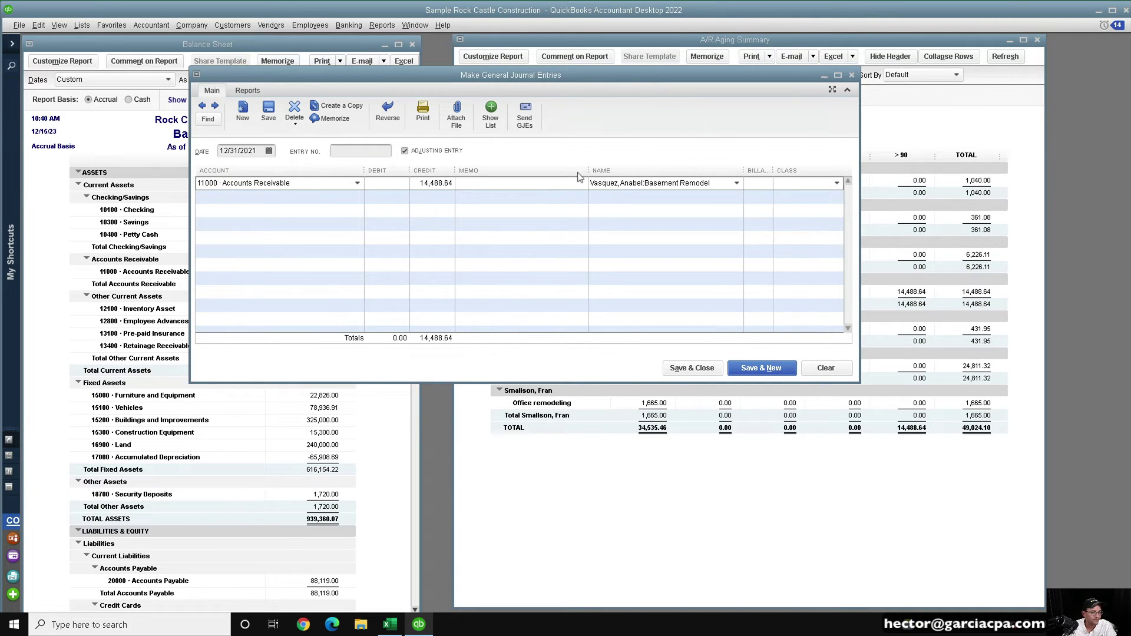
- Set the second journal line's account to 40100 · Construction Income
click(288, 196)
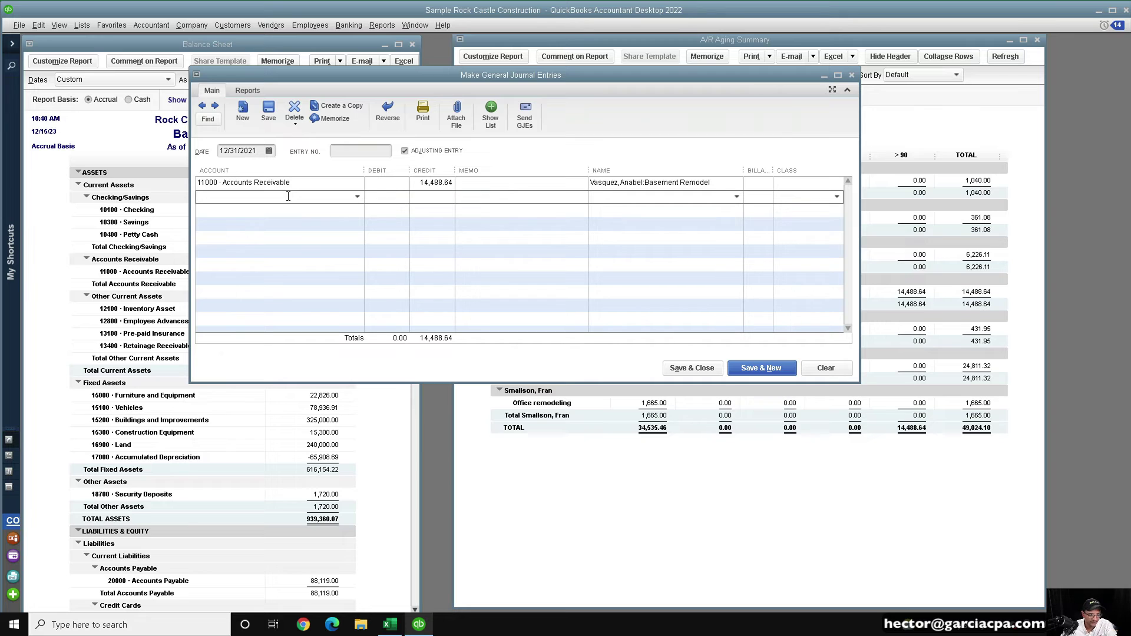
text(Sale)
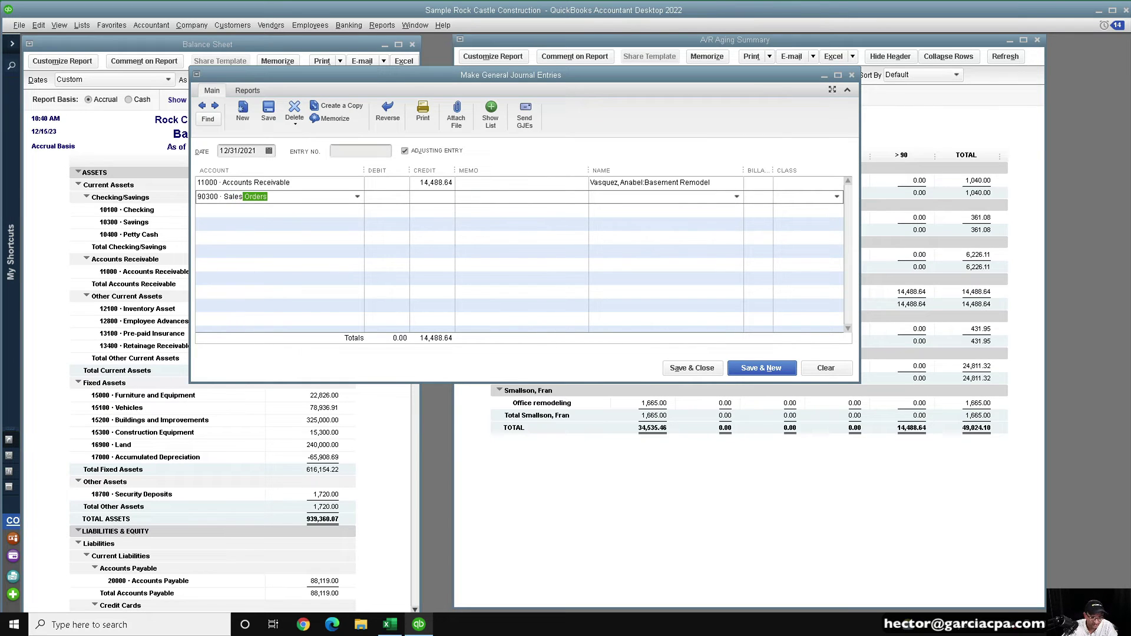
key(BackSpace)
key(BackSpace)
key(BackSpace)
text(Construction Equipment)
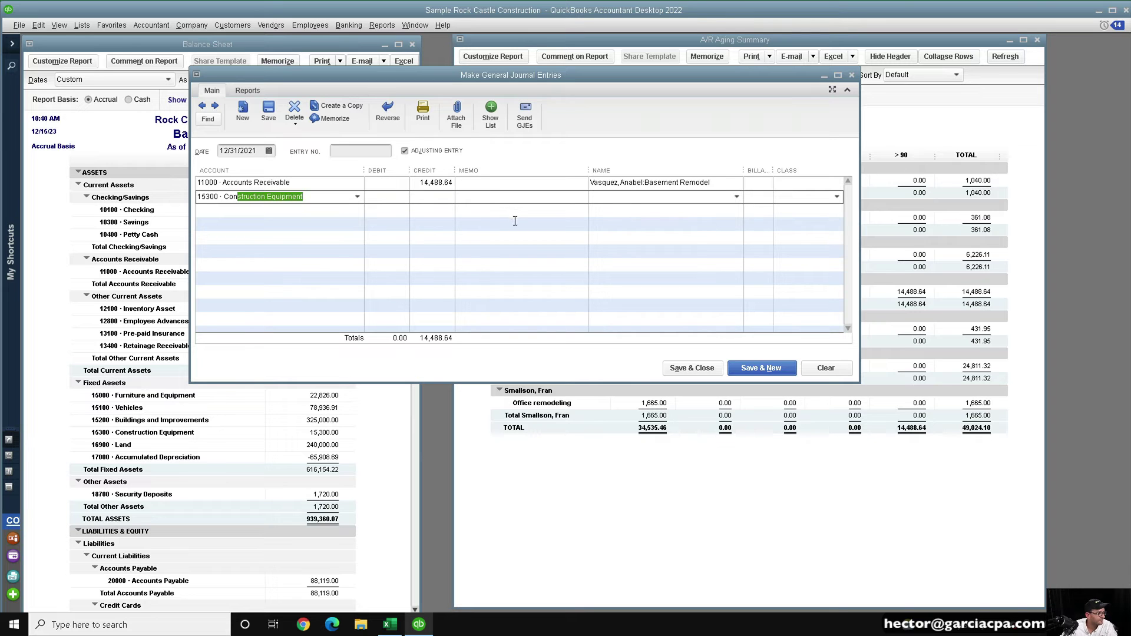
click(357, 196)
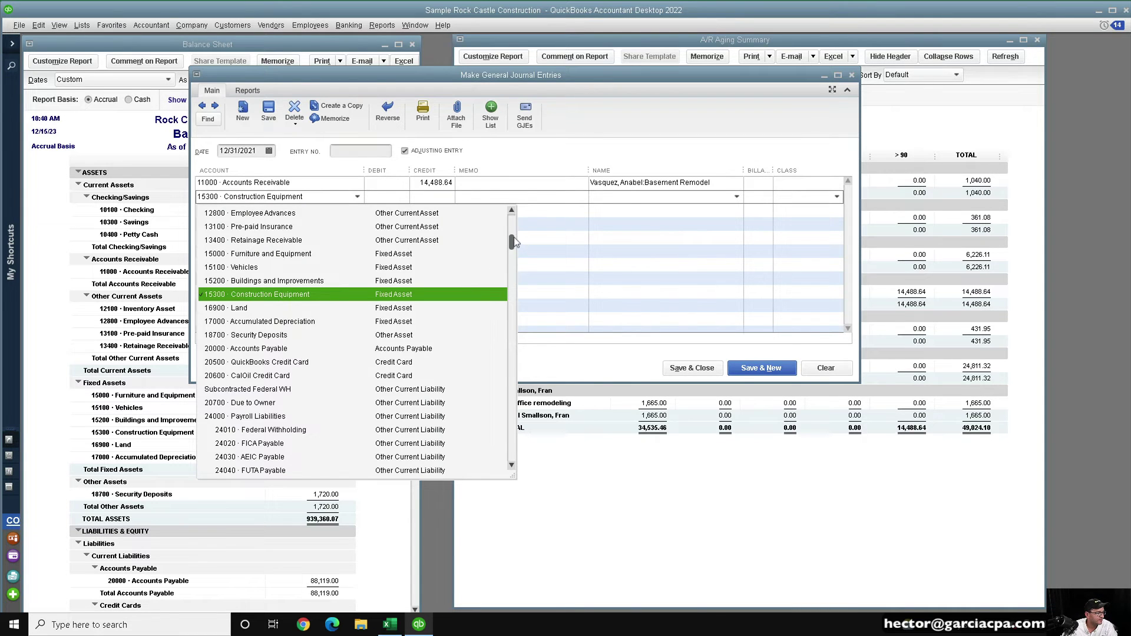
drag(512, 241, 510, 317)
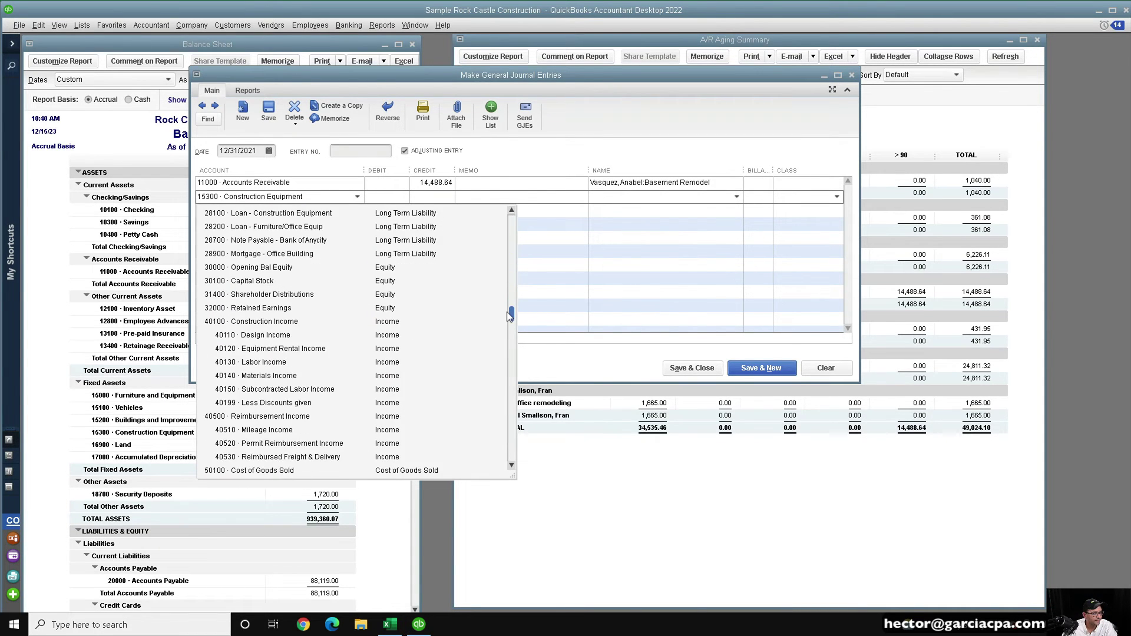
click(271, 321)
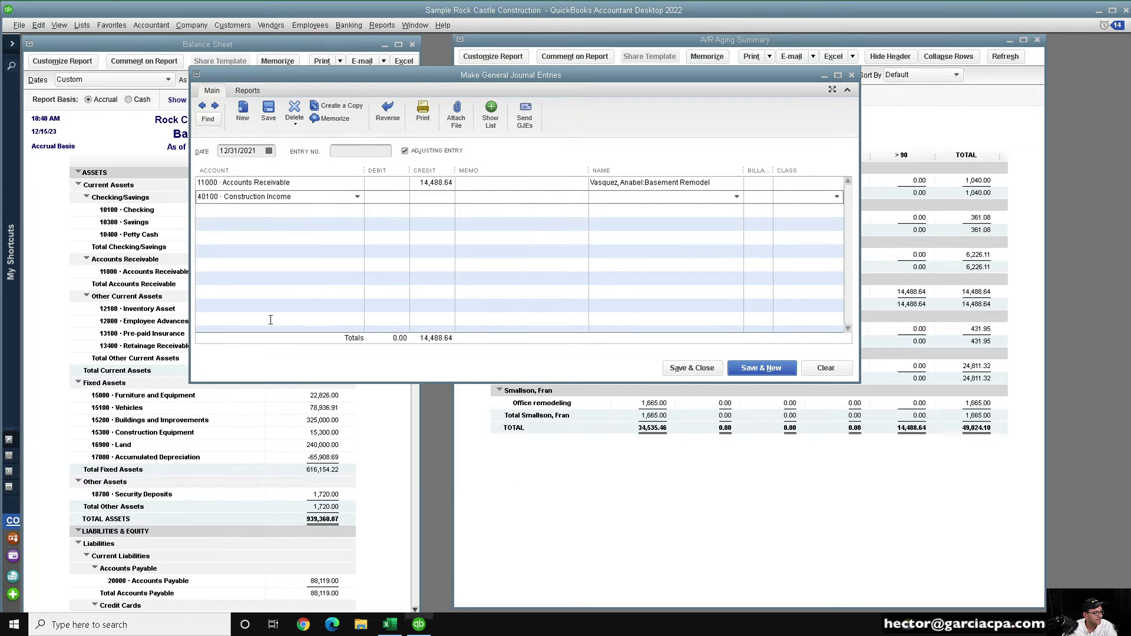
- Move the 14,488.64 debit from the third journal line to the second line
click(389, 211)
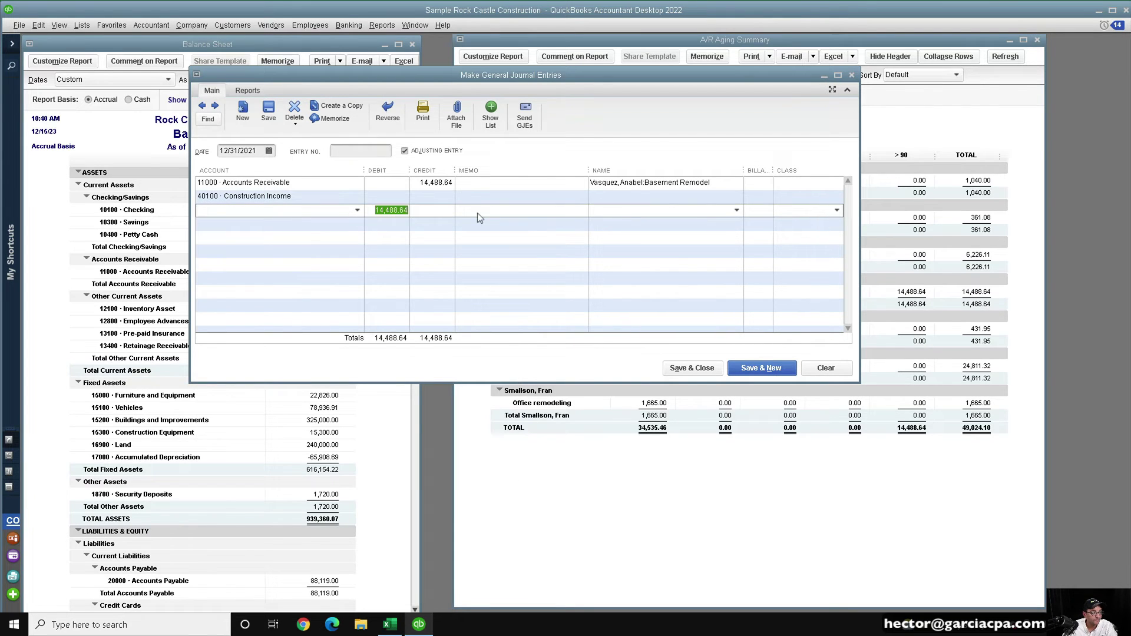
key(ctrl+x)
click(384, 199)
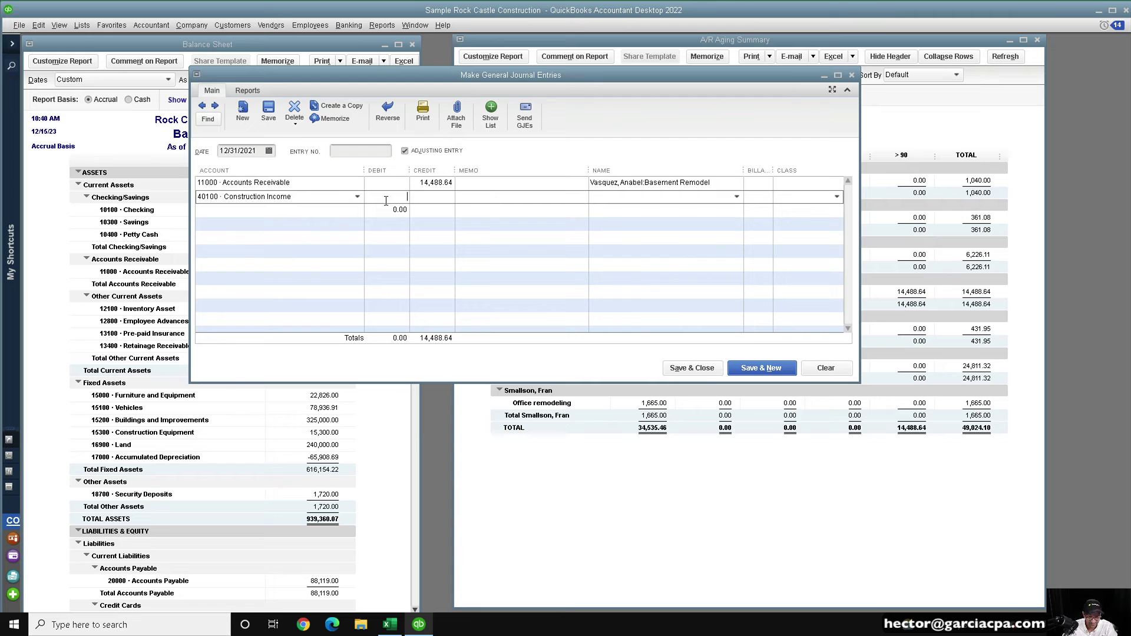
key(ctrl+v)
click(383, 210)
key(Tab)
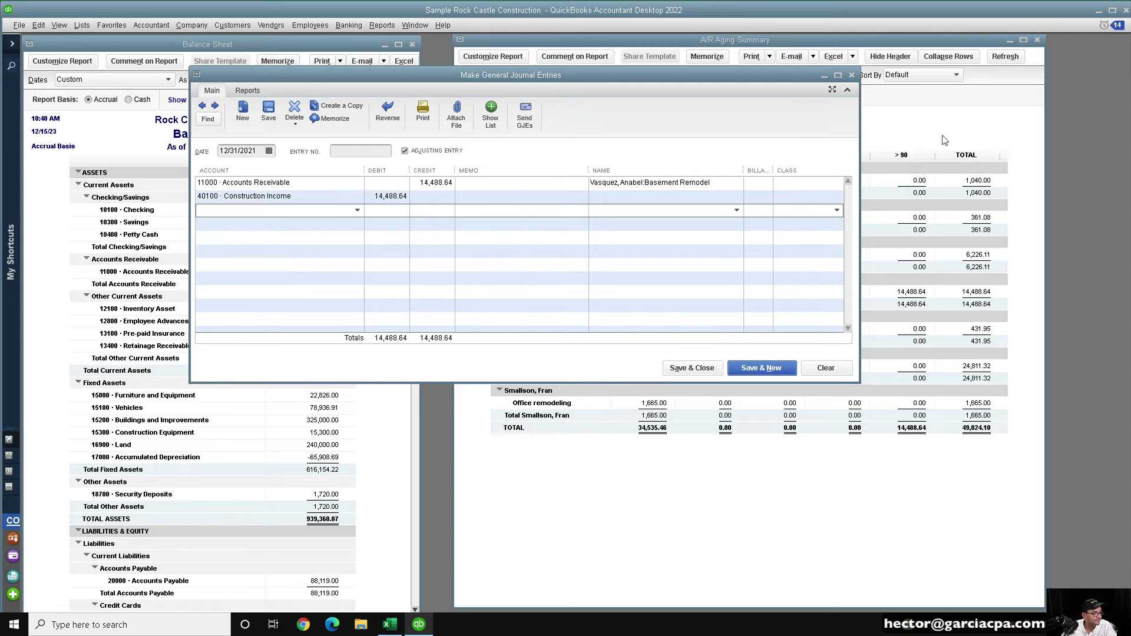
- Replace the second journal line's account with 60300 · Bad debt
click(312, 198)
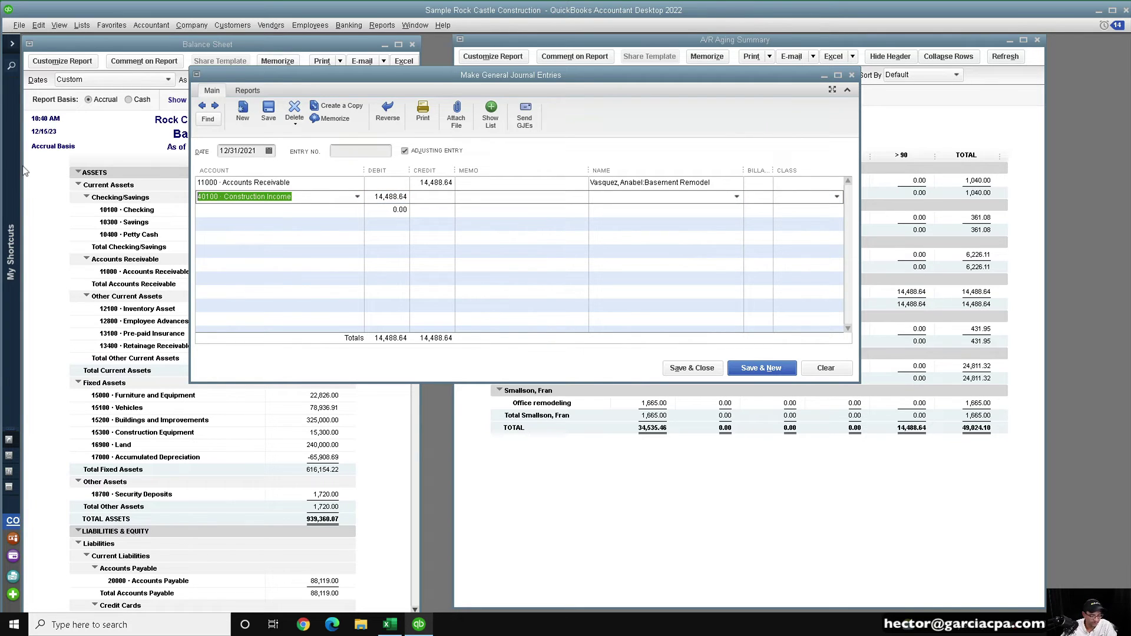
key(BackSpace)
text(bed)
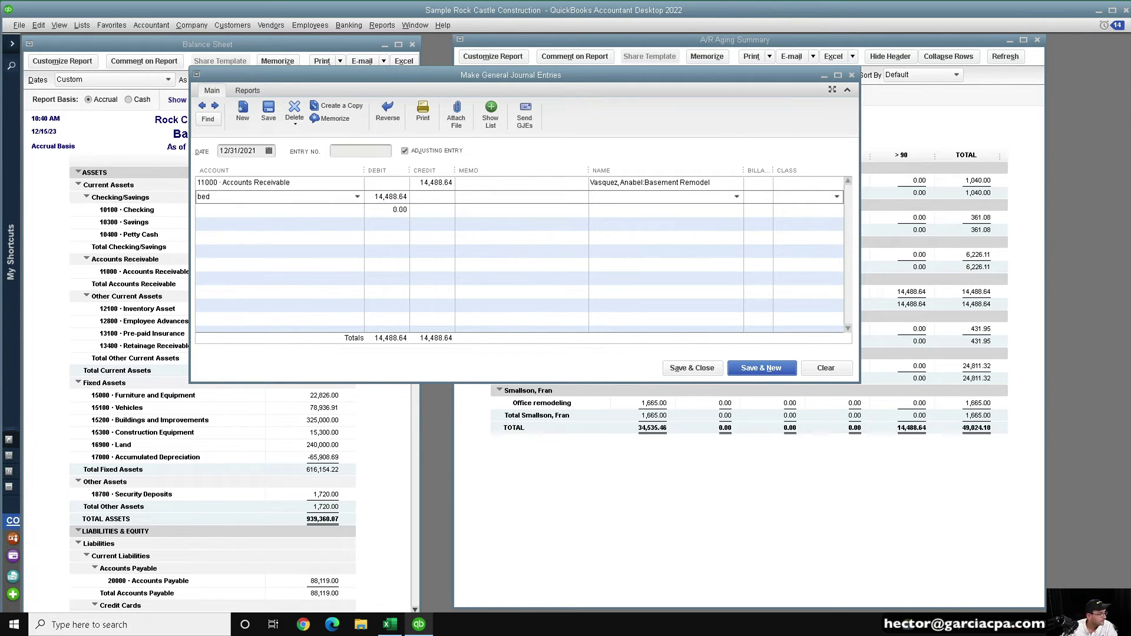
text(bad)
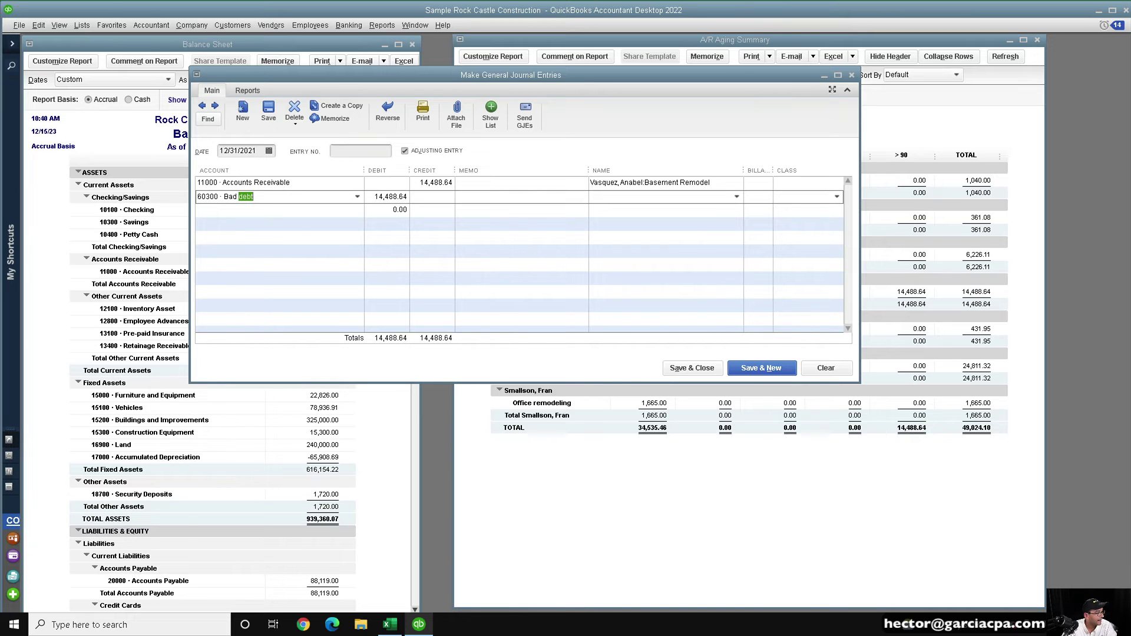
click(357, 196)
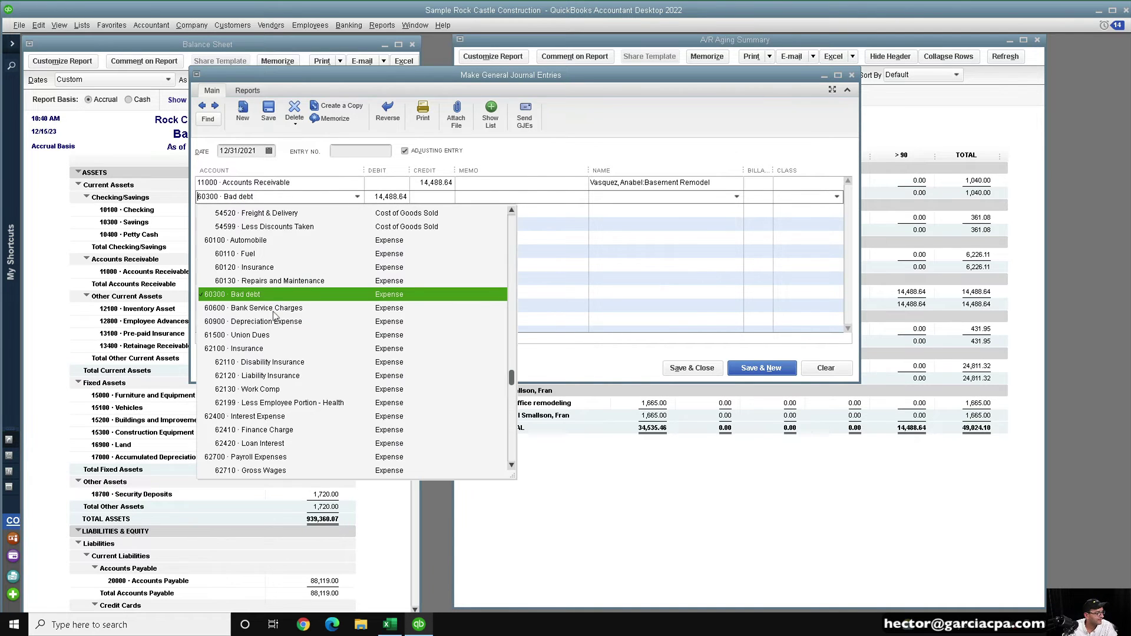
click(357, 197)
- Clear the leftover zero debit on the third line and save the journal entry
click(452, 213)
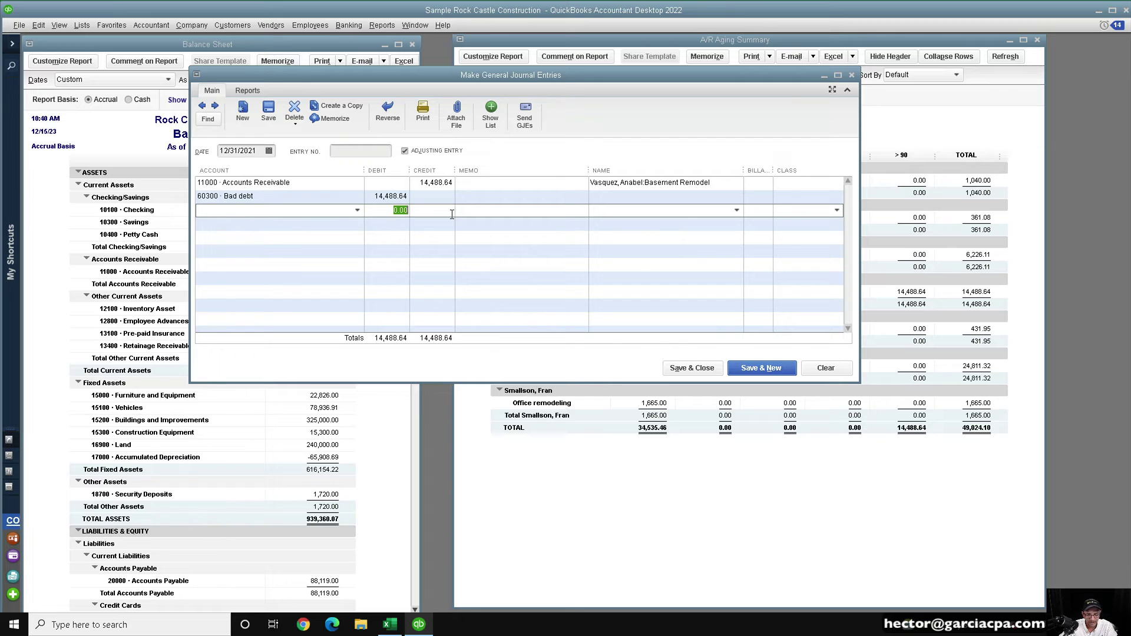
click(452, 213)
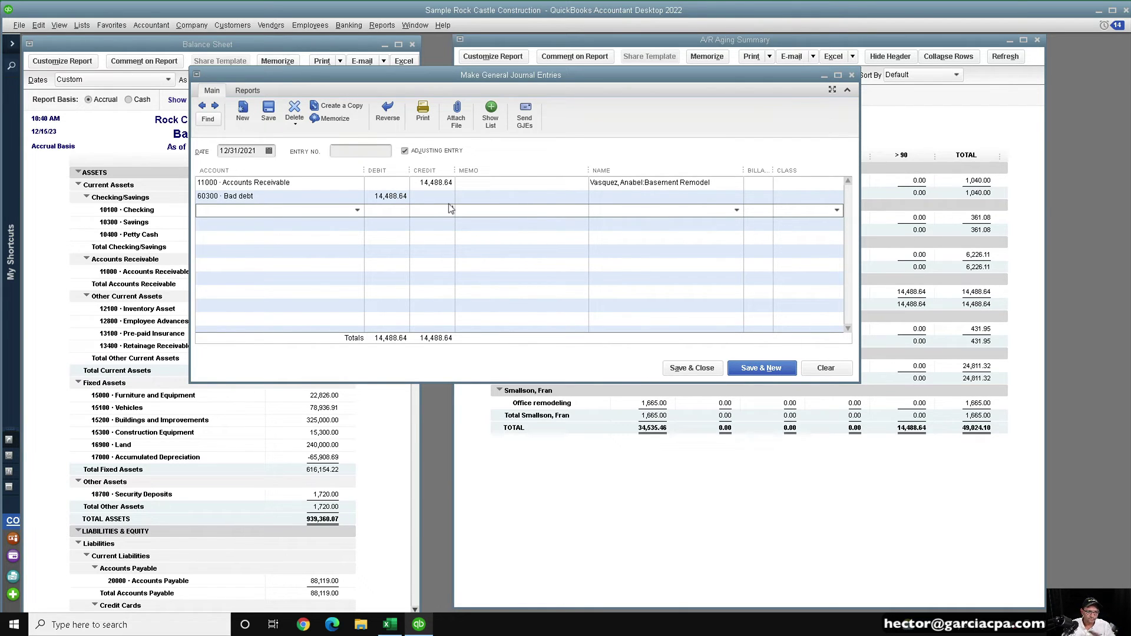
click(269, 111)
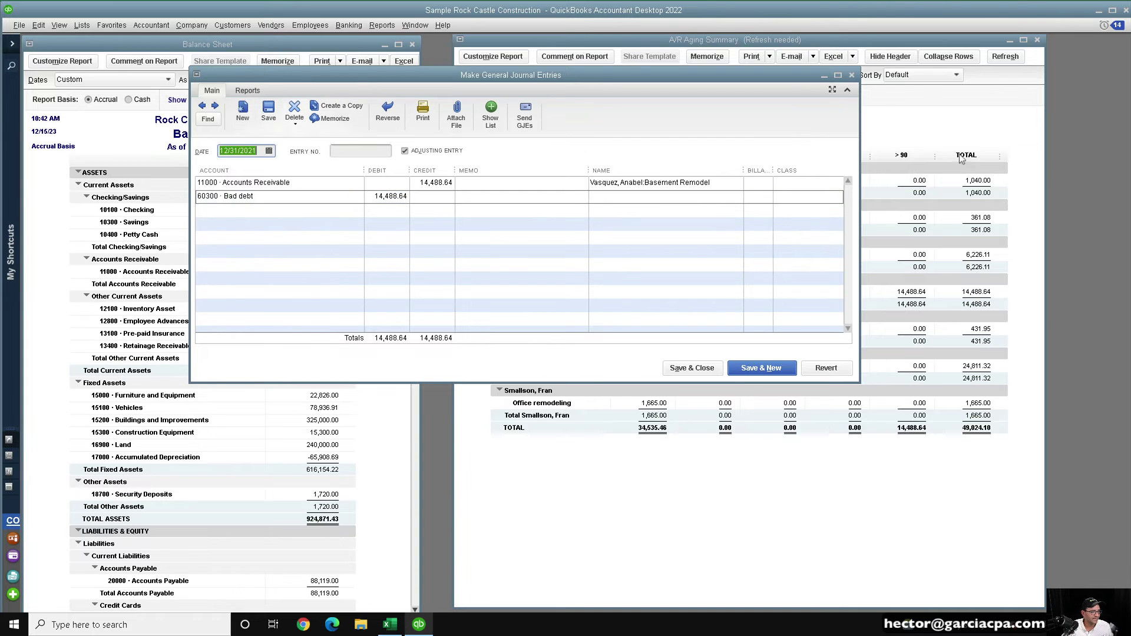
- Bring the refreshed A/R Aging Summary forward and widen its customer and job name column to fit the full names
click(931, 141)
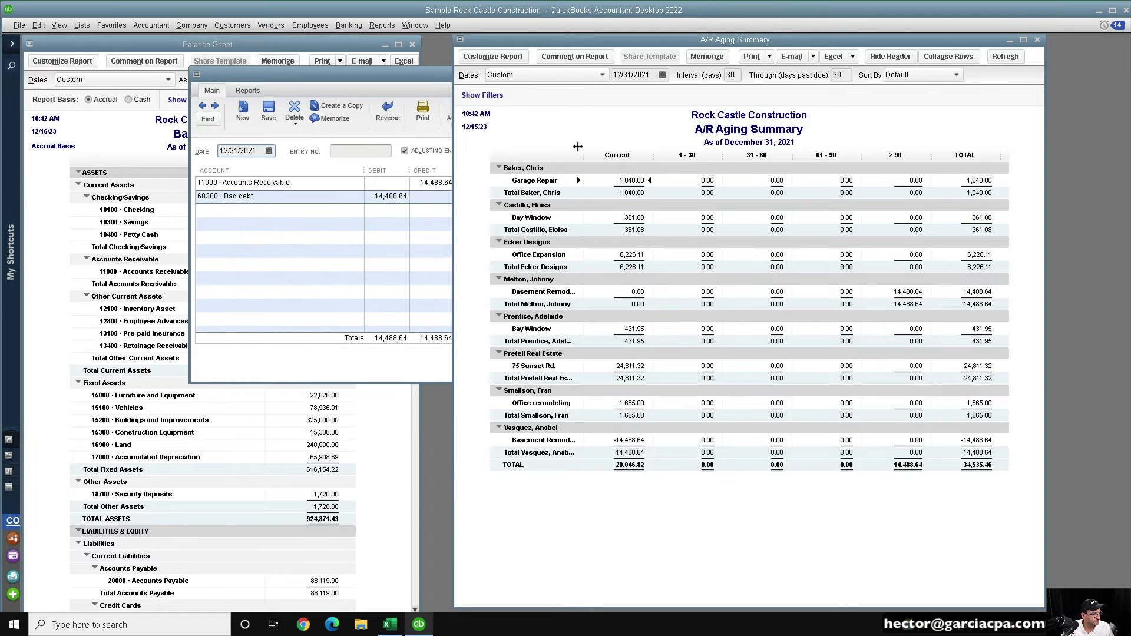
drag(577, 146, 626, 147)
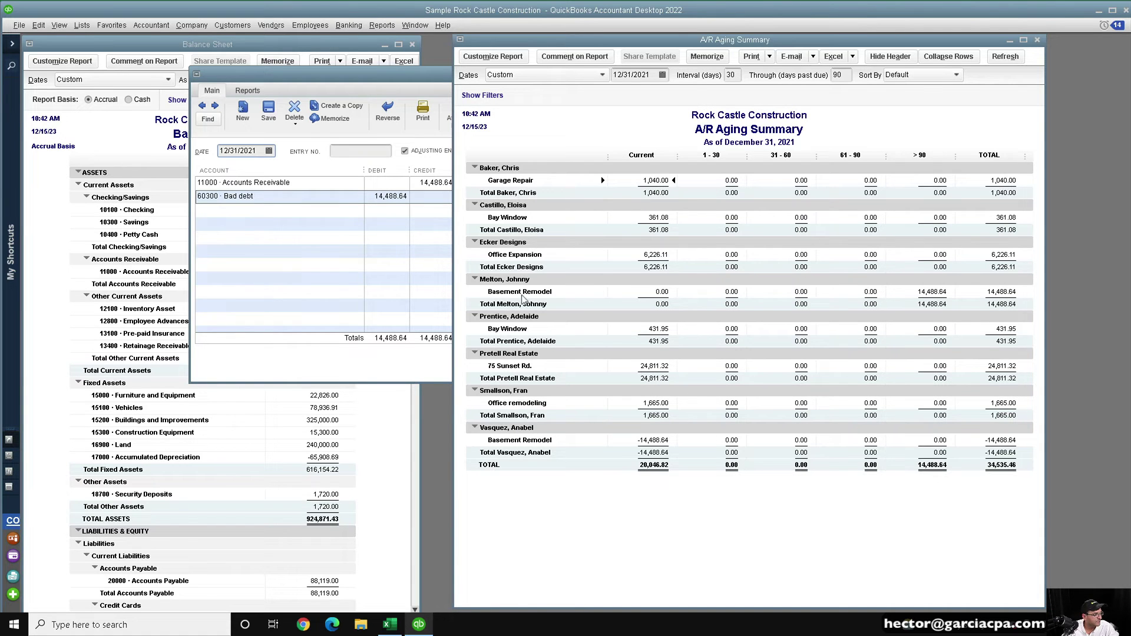
- Replace the name on the Accounts Receivable journal line with the Basement Remodel job that has the over-90-day balance, and save the entry
key(super+plus)
key(super+minus)
key(super+plus)
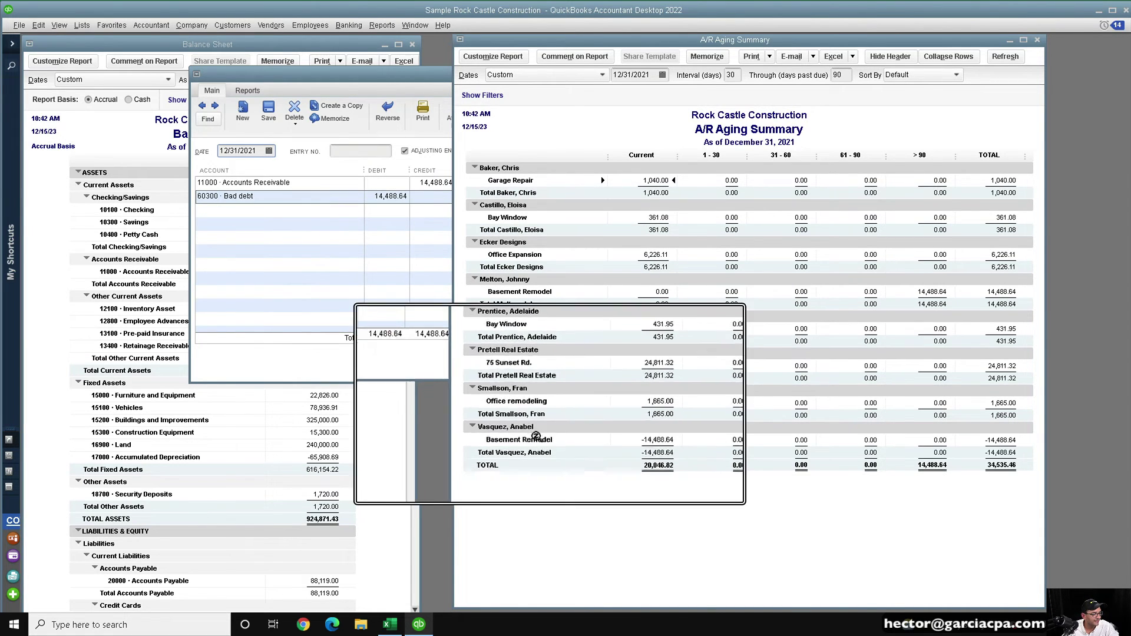
key(super+Escape)
click(329, 213)
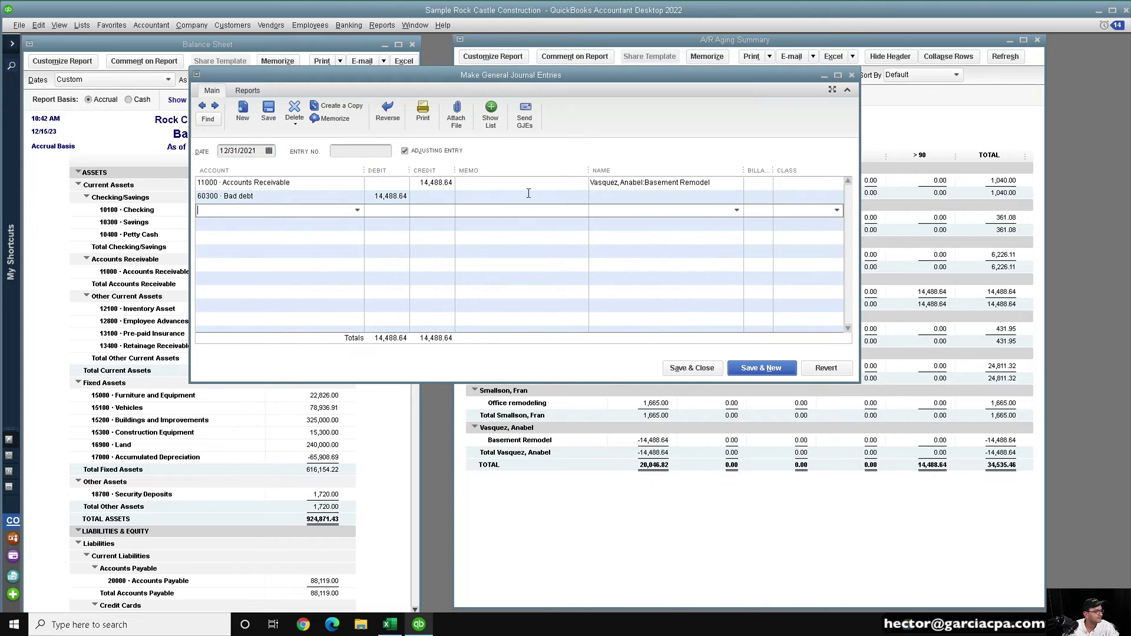
click(729, 183)
text(J)
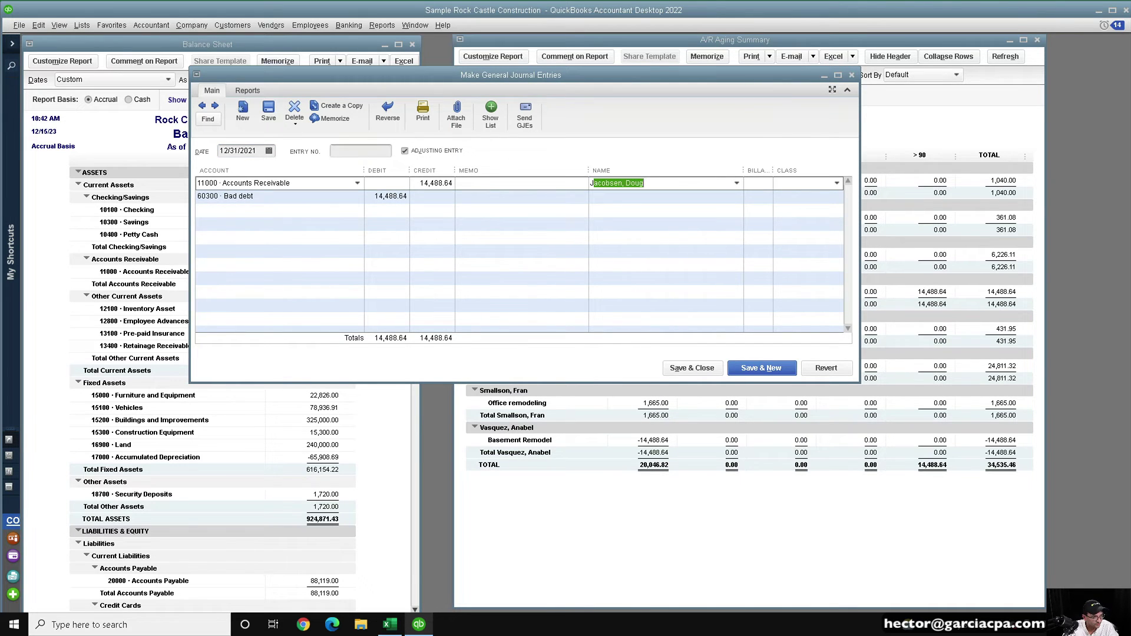
text(ony)
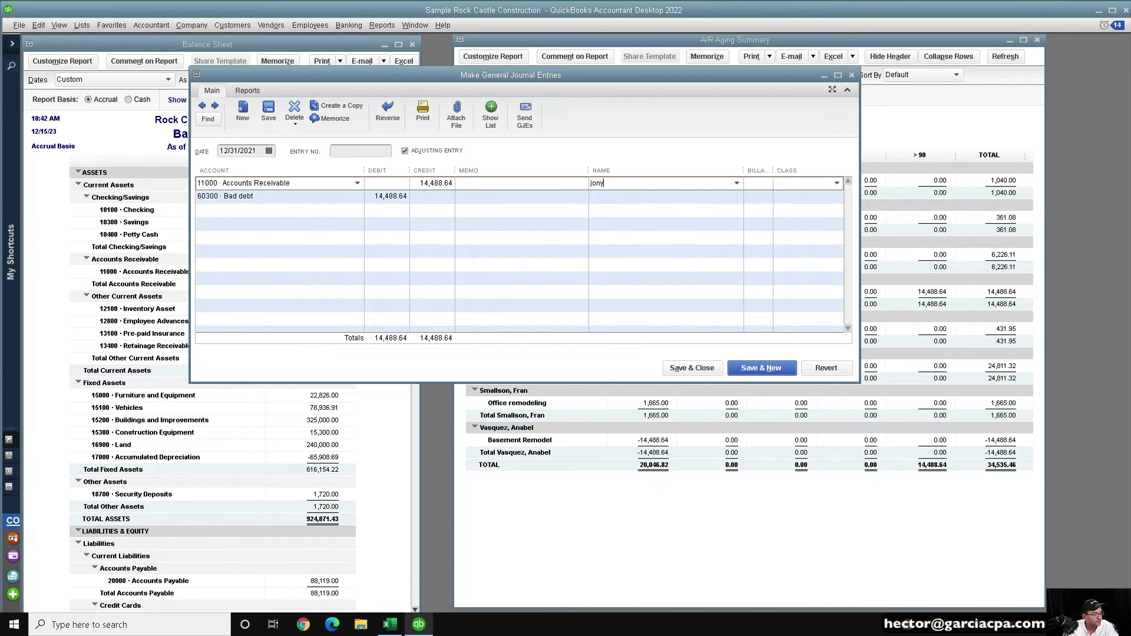
key(BackSpace)
key(BackSpace)
key(BackSpace)
text(Mel)
click(738, 184)
click(647, 294)
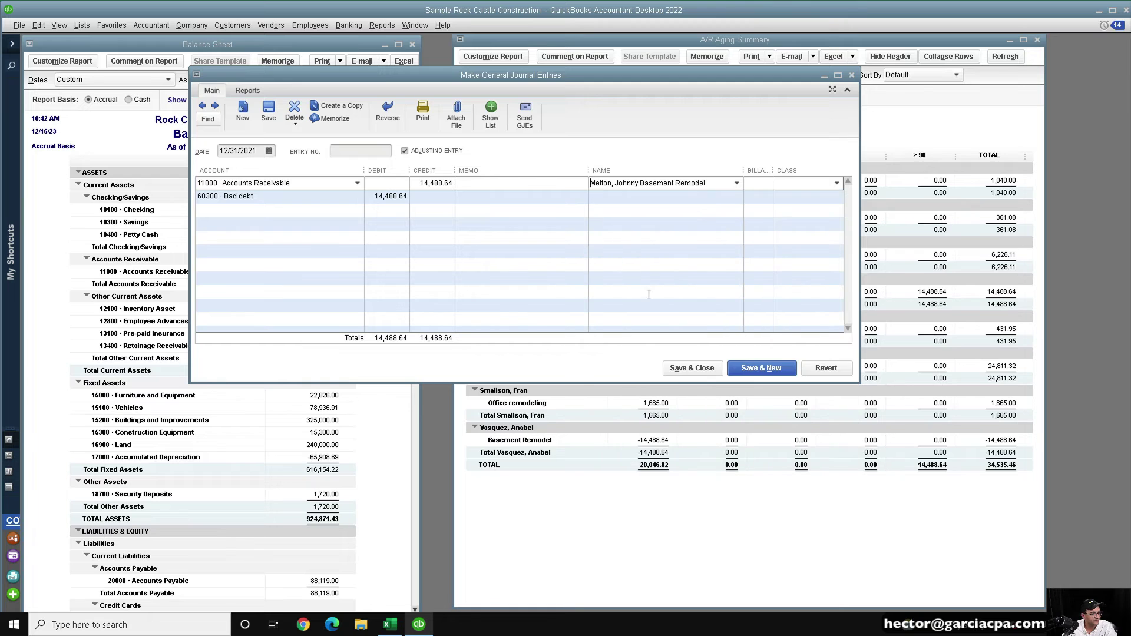
click(268, 110)
click(507, 190)
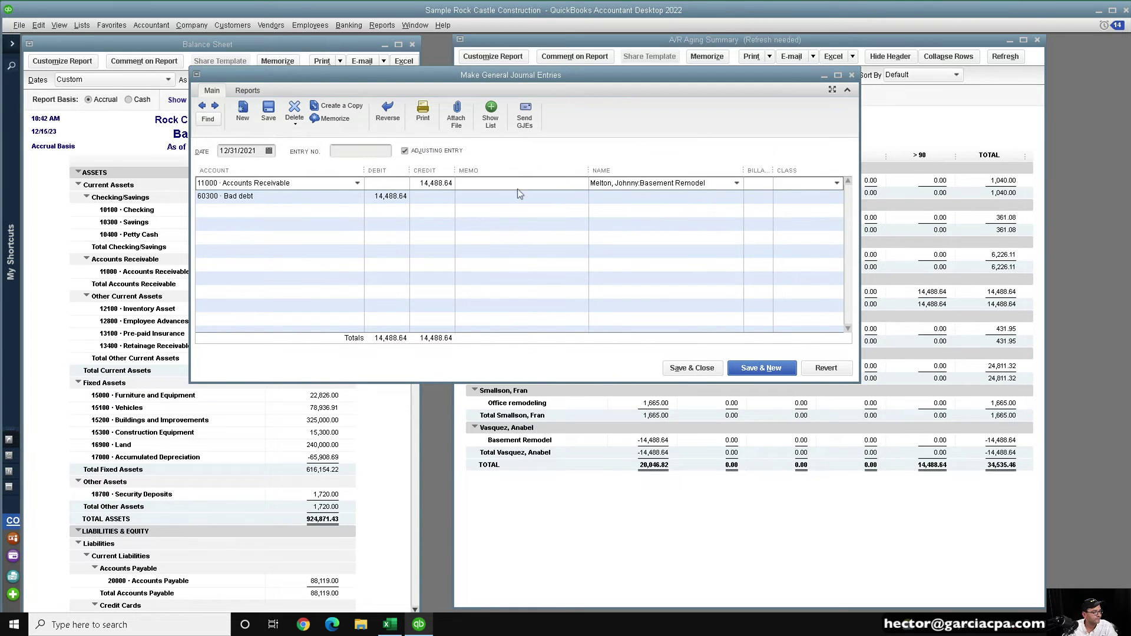
- Close the journal entry after checking the A/R Aging Summary, and open the invoice behind the 14,488.64 over-90-day amount
click(967, 120)
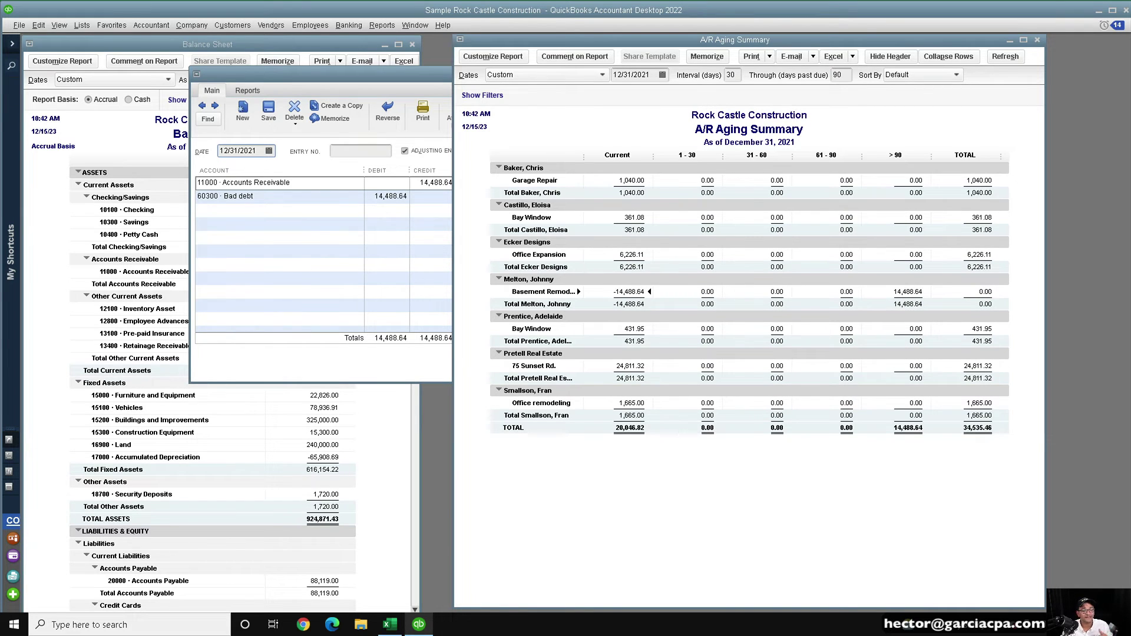
click(321, 164)
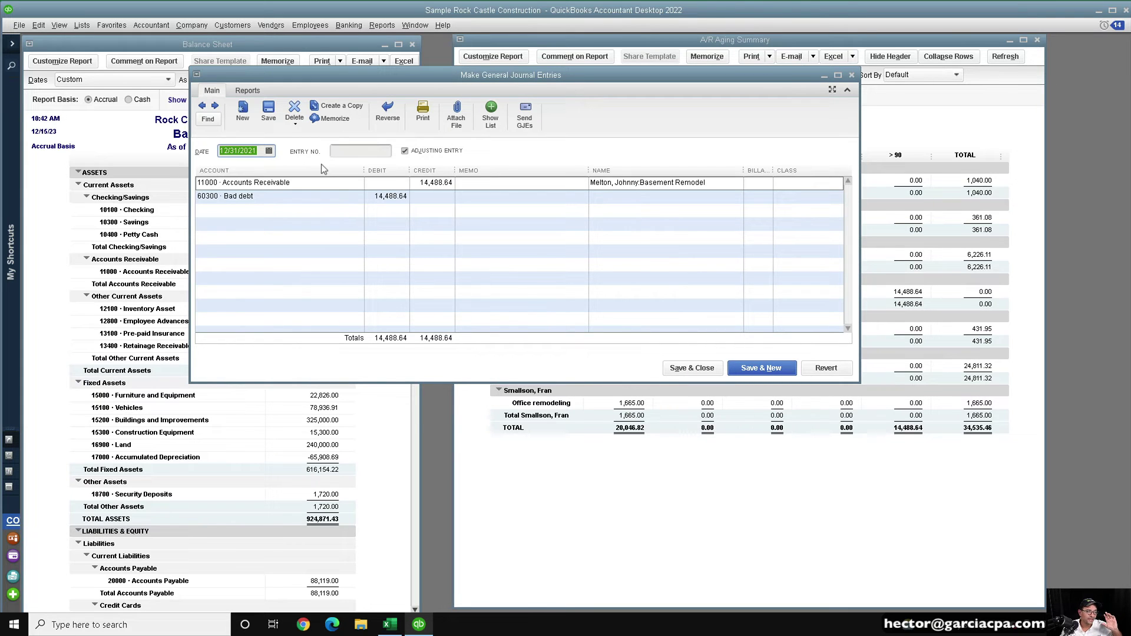
click(852, 76)
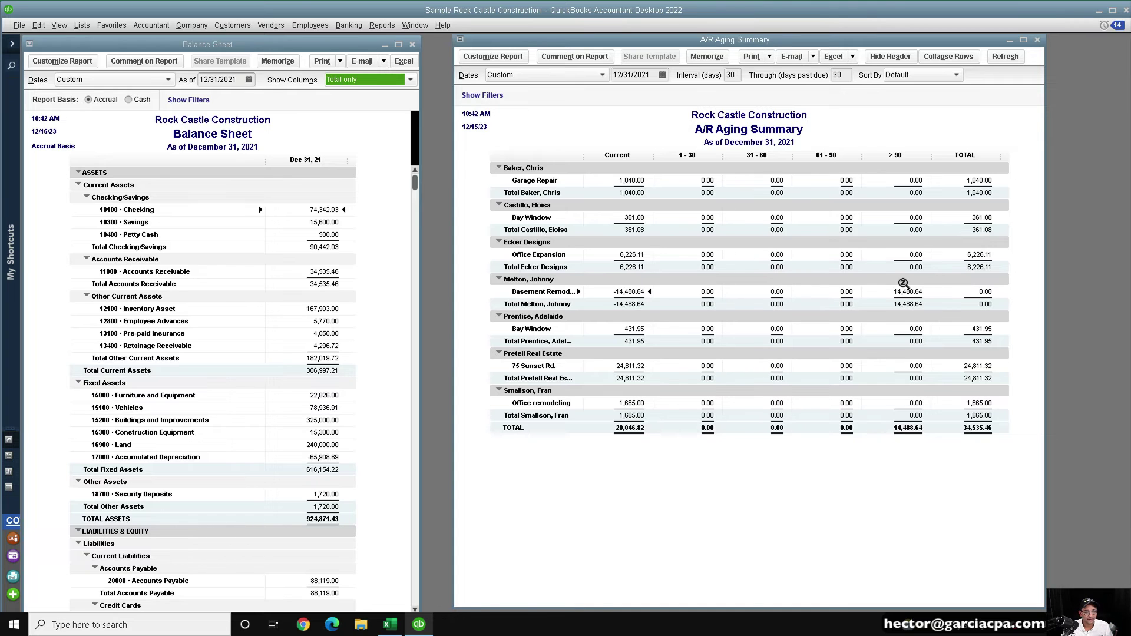
double_click(905, 289)
double_click(412, 303)
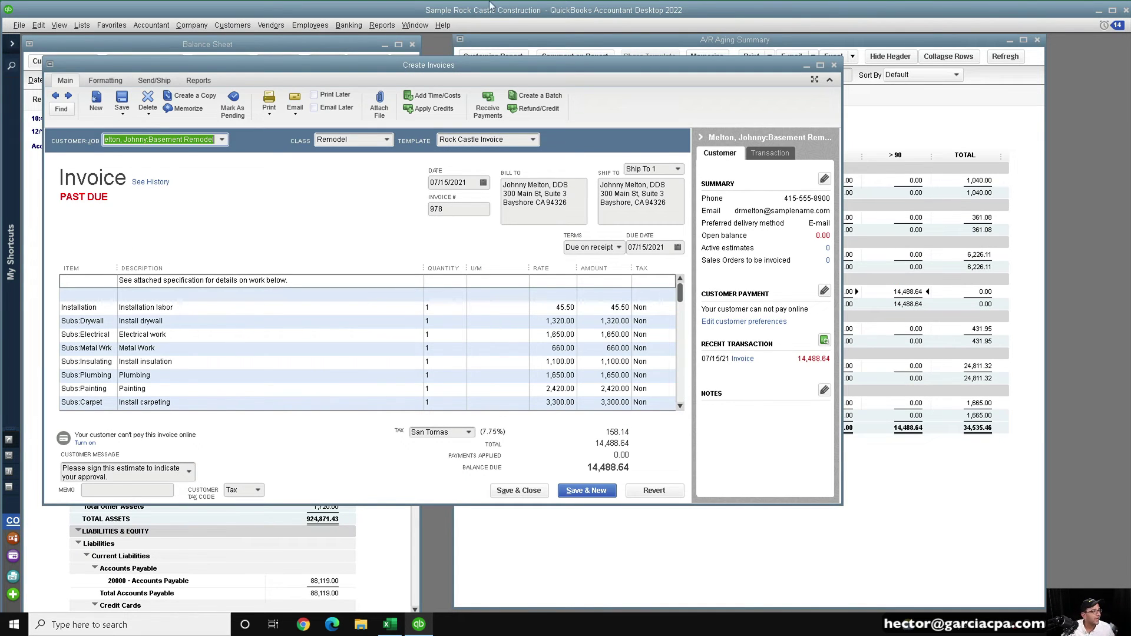
click(542, 108)
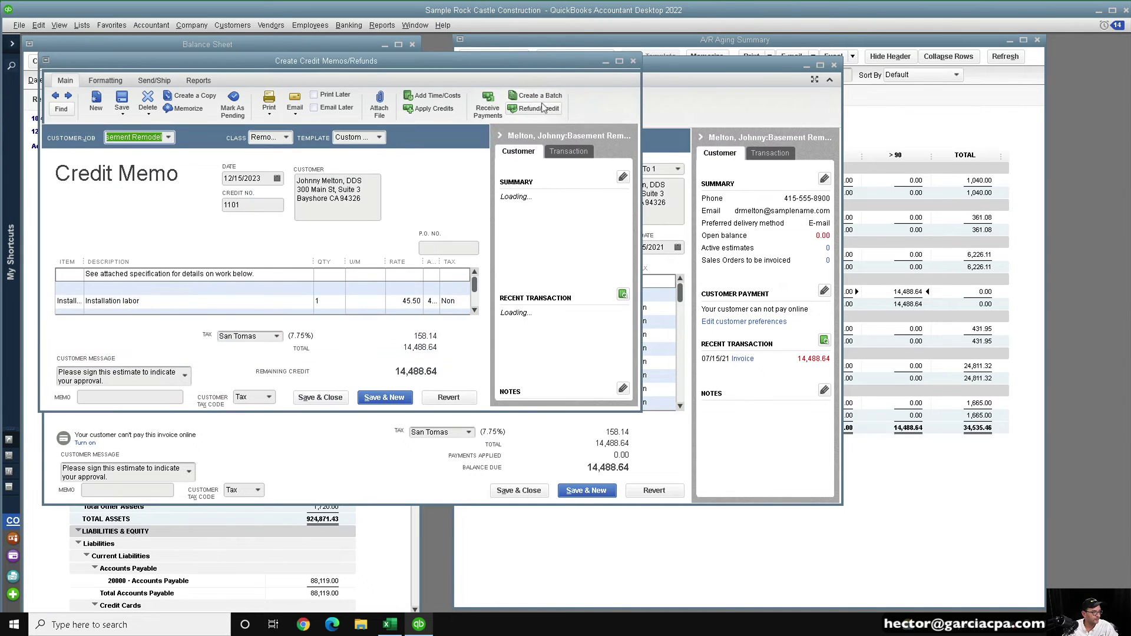
click(634, 63)
click(554, 197)
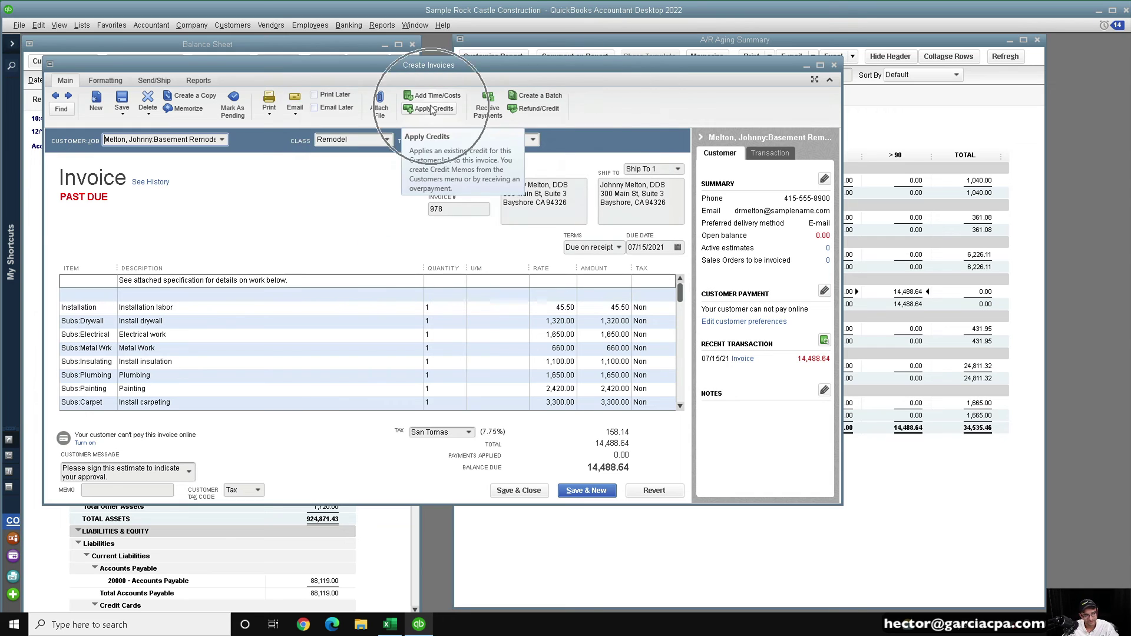
- Apply the available 14,488.64 journal credit to the past-due invoice and review the invoice's transaction history
click(427, 113)
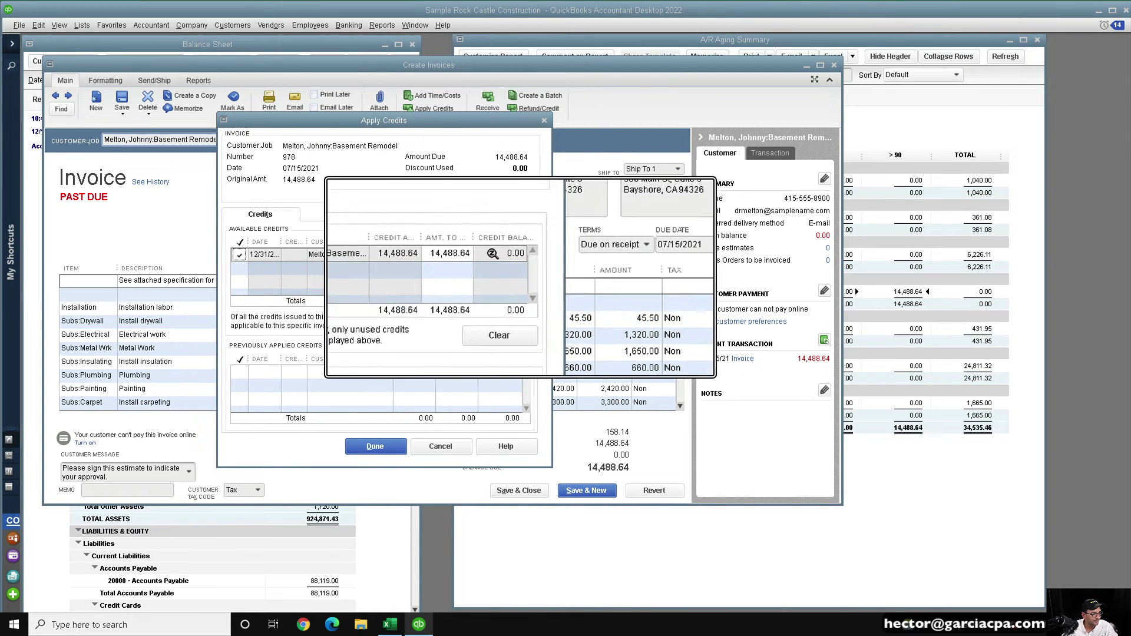
click(375, 447)
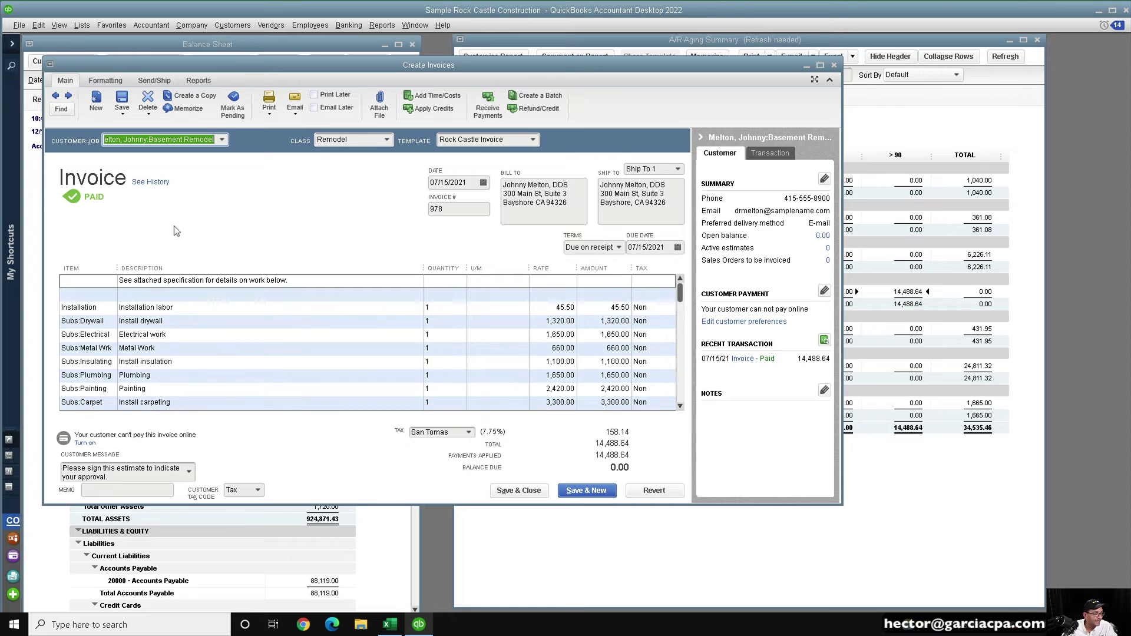
key(Home)
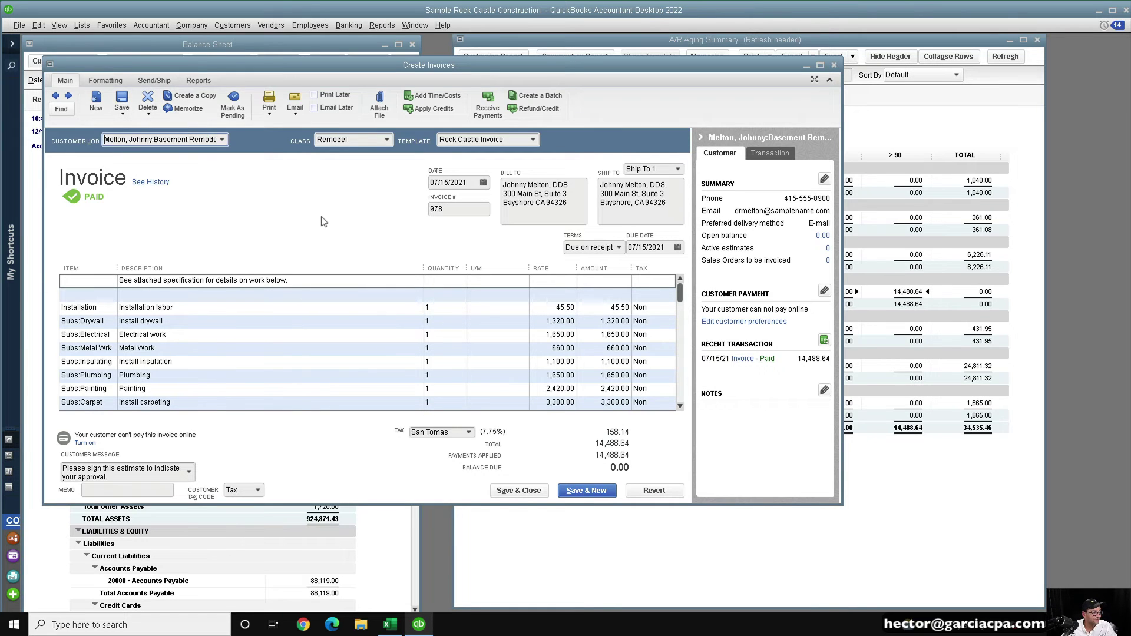
key(ctrl+h)
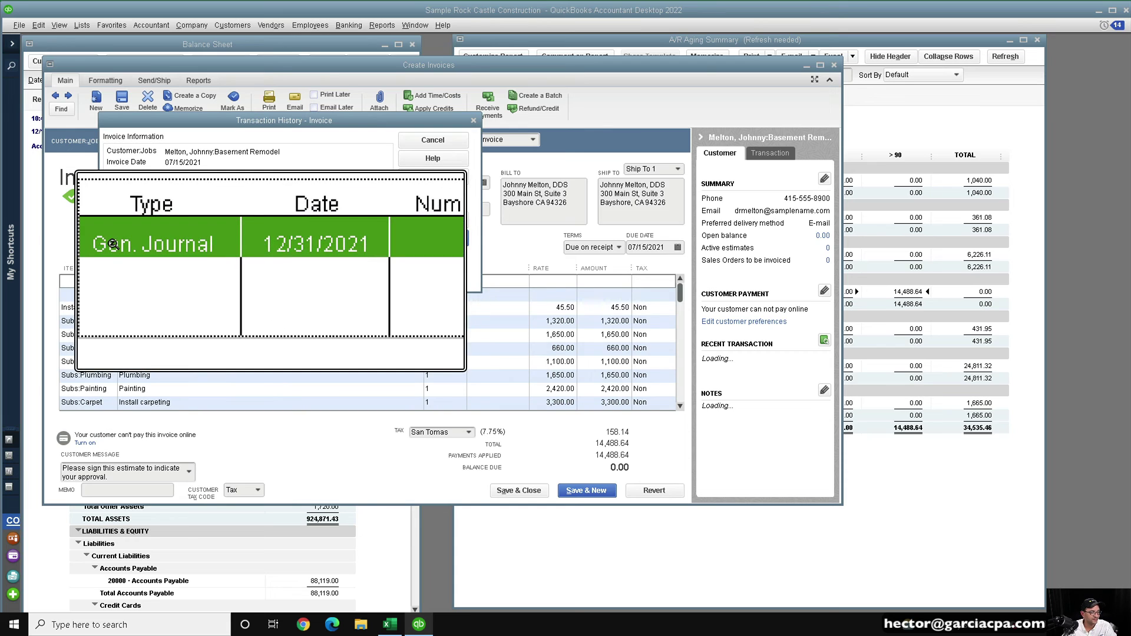
click(473, 120)
- Set the invoice memo to "WRITTEN OFF 12/31/2021" and save the invoice, skipping the spelling check
click(96, 494)
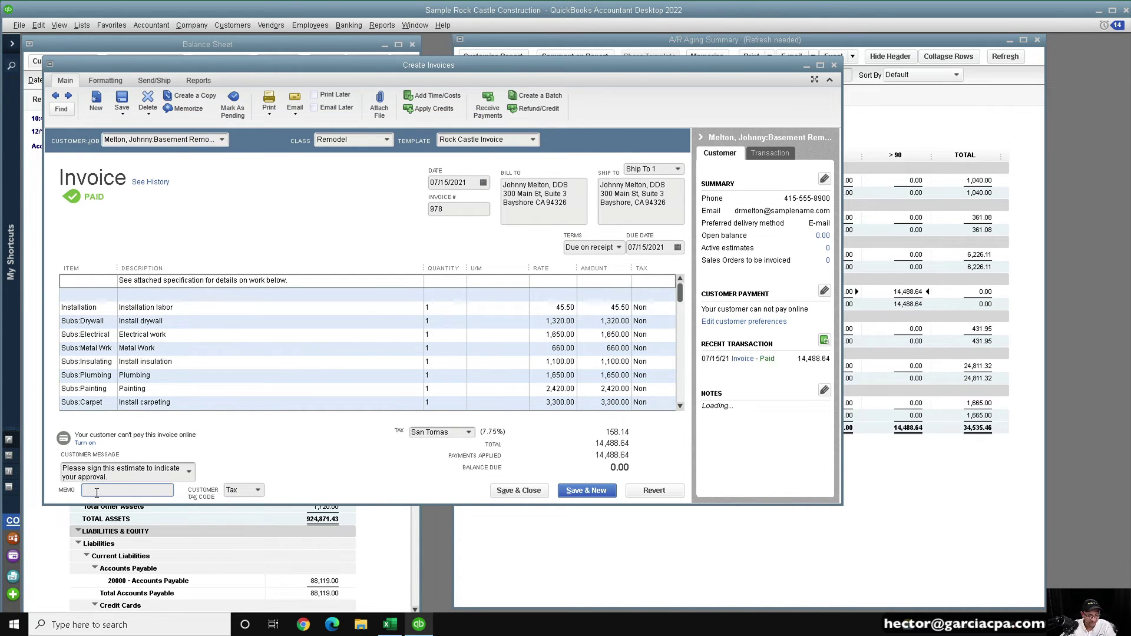
text(WRITTEN OFF 12/31)
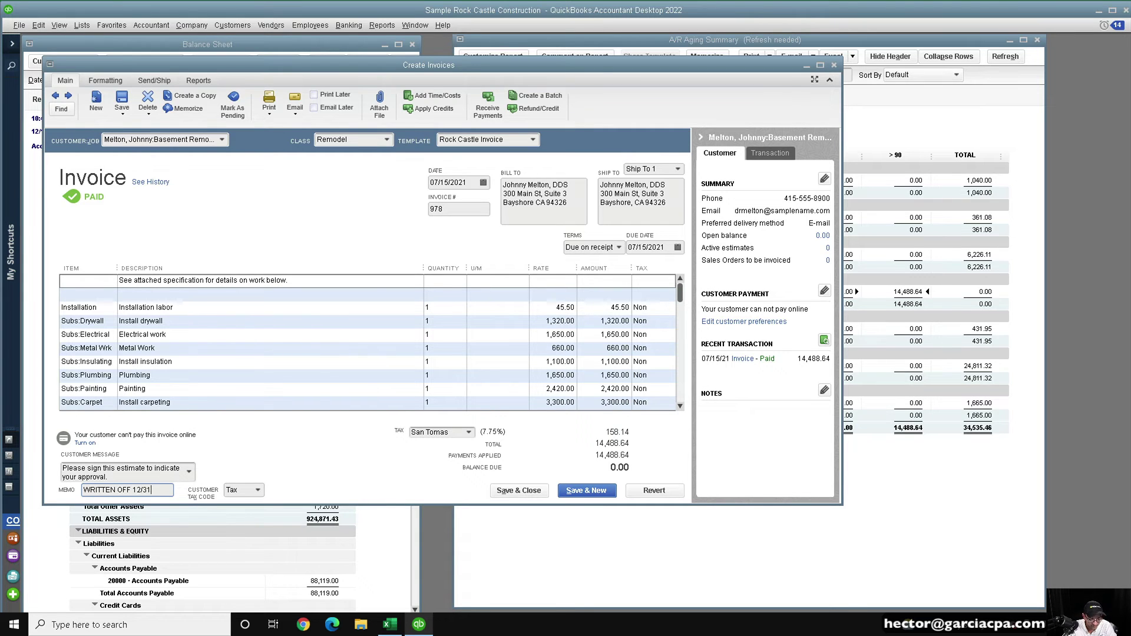
text(/2021)
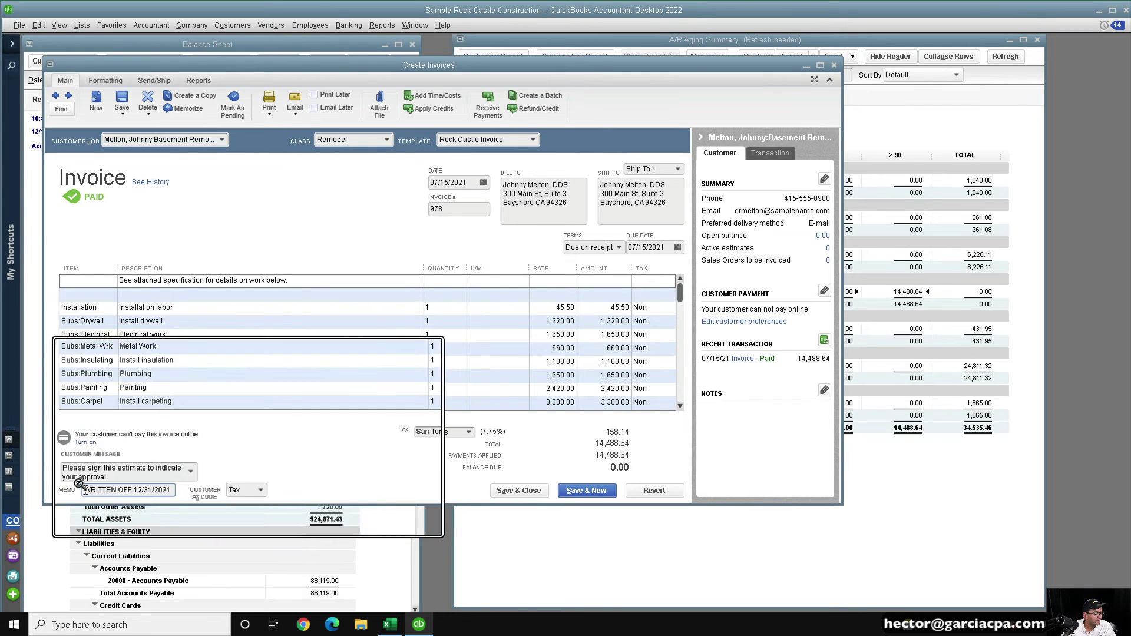
drag(83, 491, 208, 492)
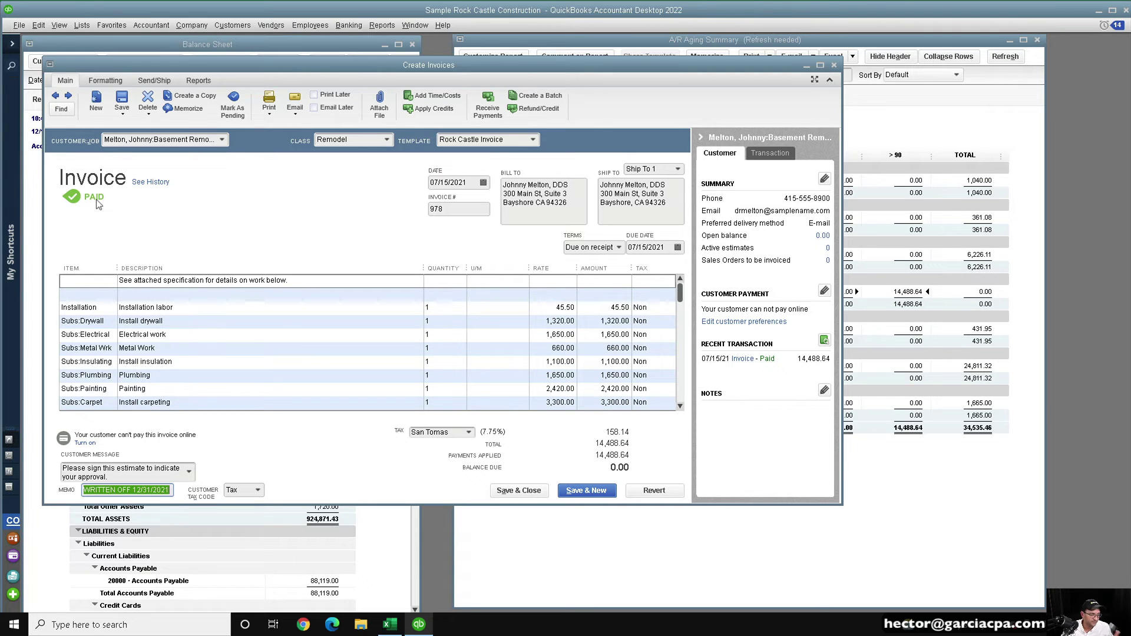
click(123, 102)
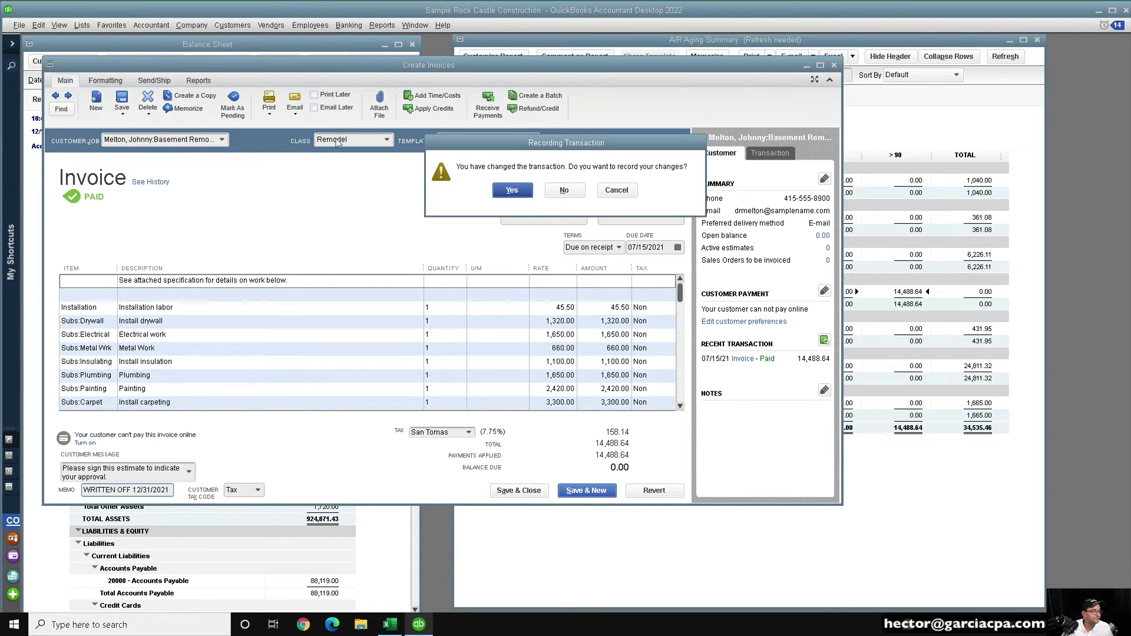
click(510, 191)
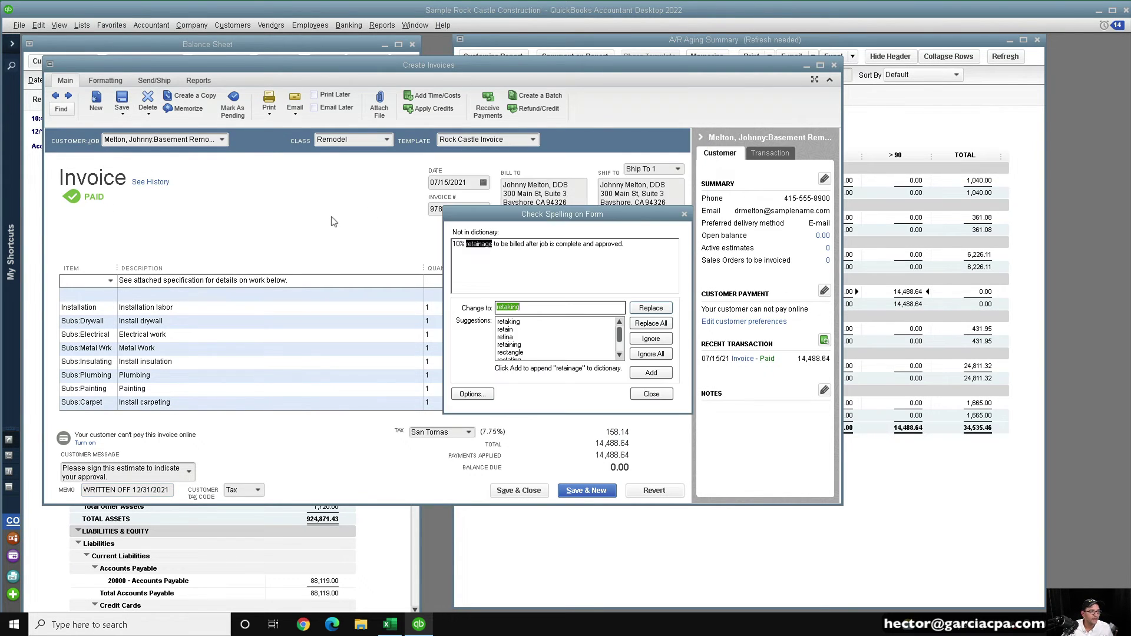
click(653, 393)
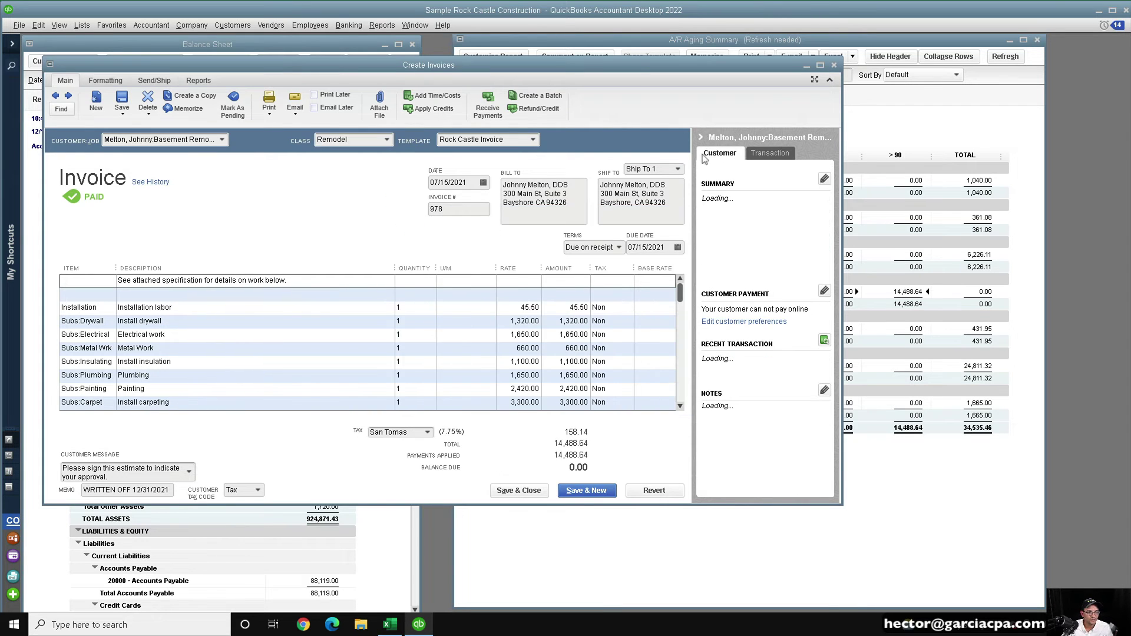
- Check the A/R Aging Summary and open the journal entry linked in the invoice's transaction history
click(895, 125)
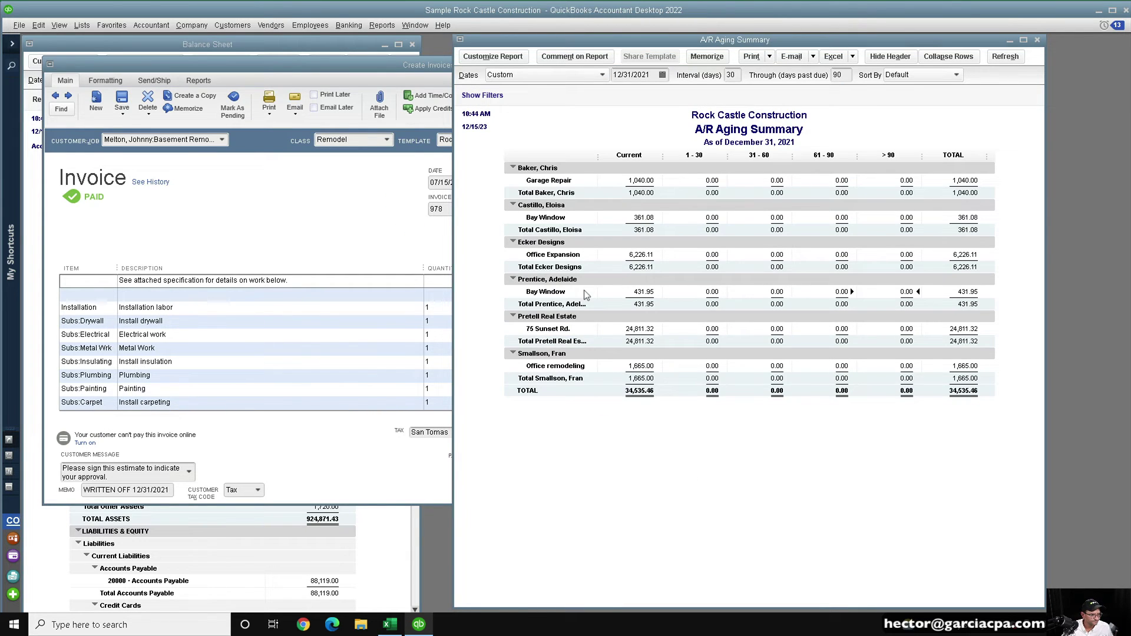
click(313, 241)
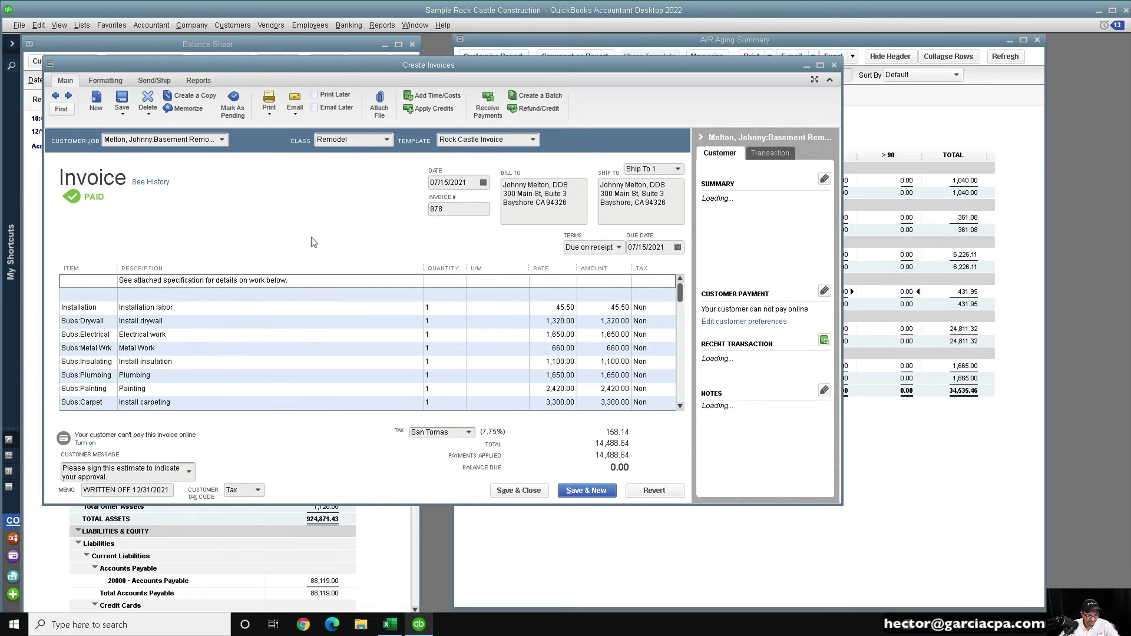
key(ctrl+h)
double_click(177, 245)
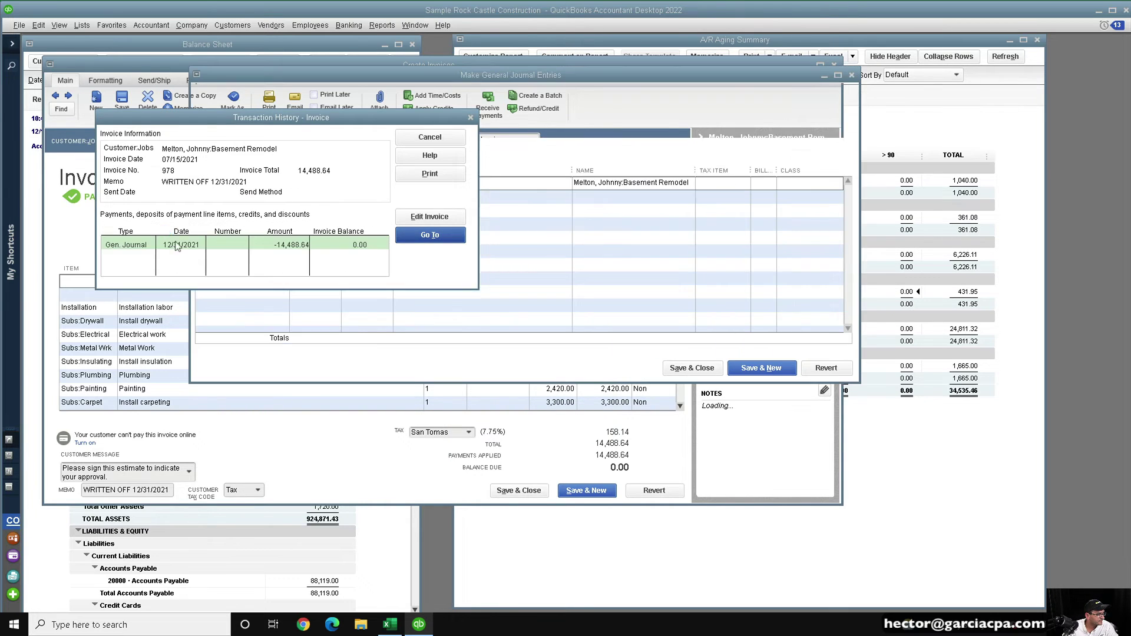
- Delete the 12/31/2021 bad debt journal entry and return to the invoice
click(39, 25)
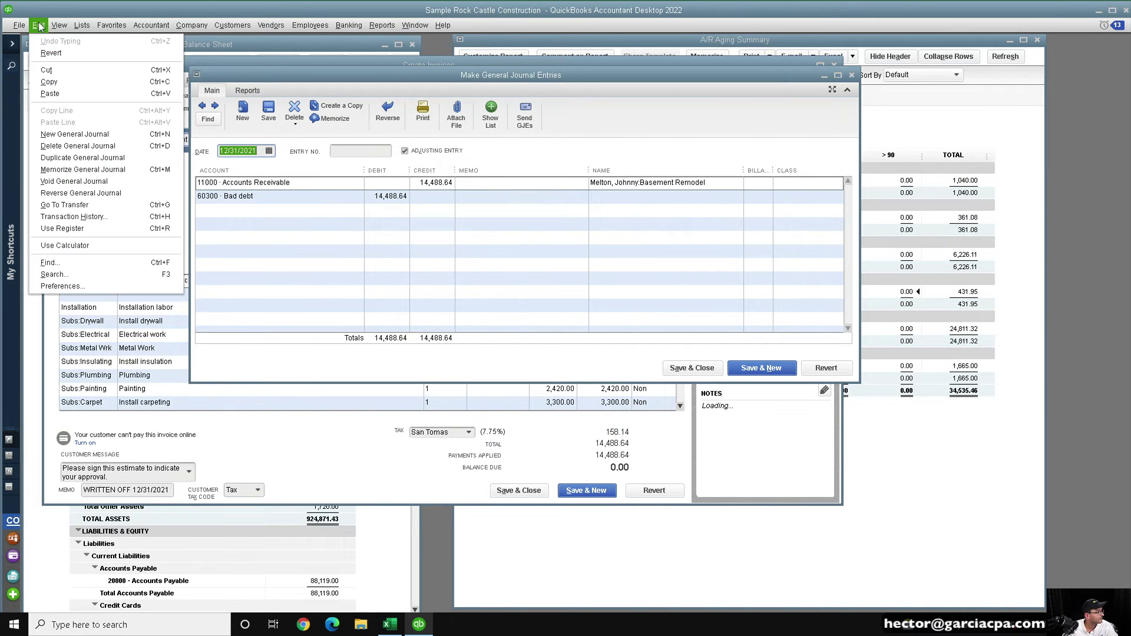
click(66, 146)
click(530, 187)
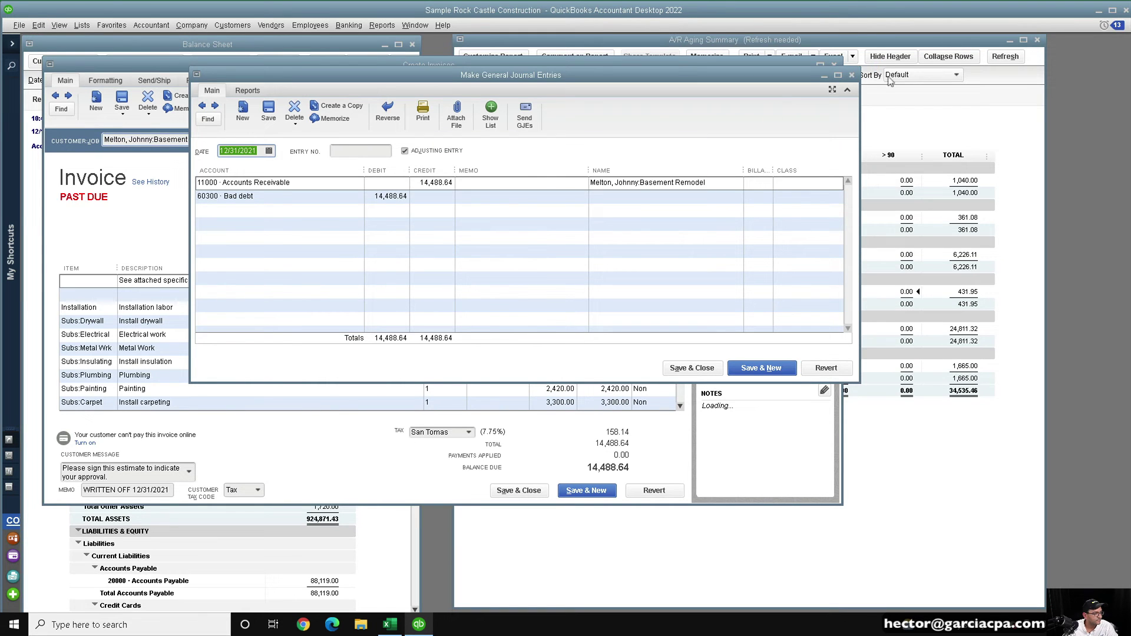
click(851, 74)
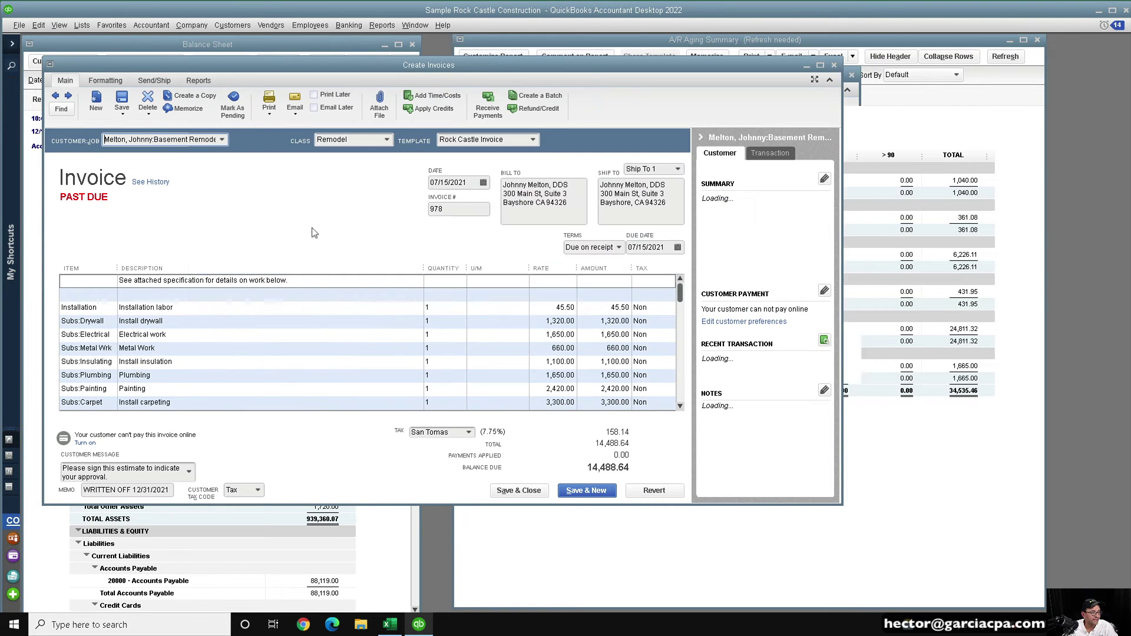
- Create a credit memo from the past-due invoice and date it 12/31/2021
click(537, 110)
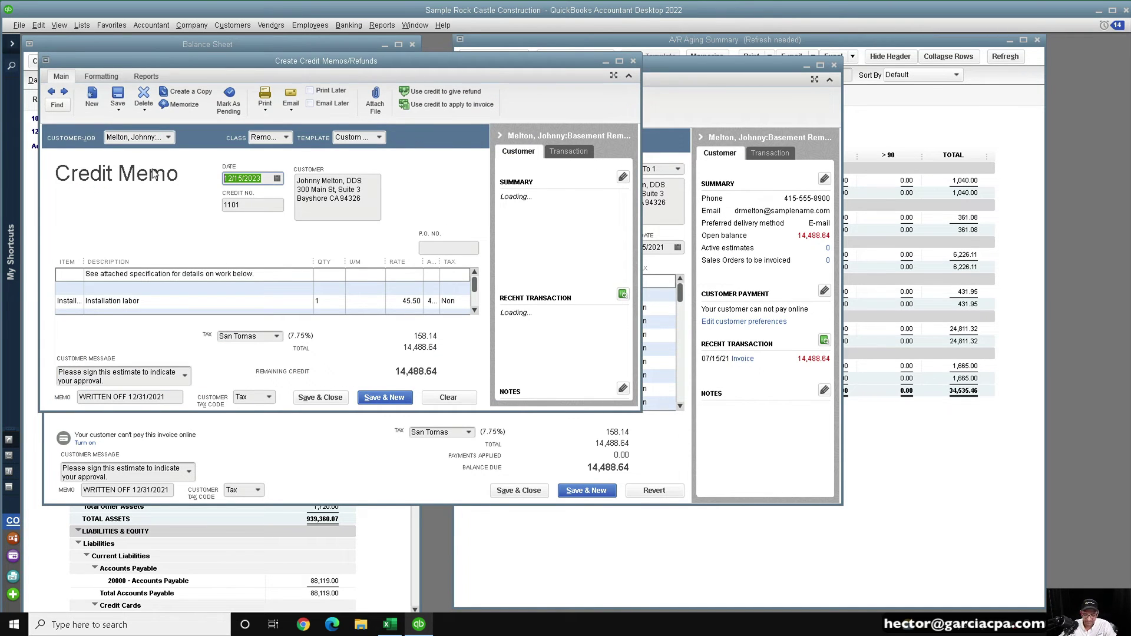
text(12/)
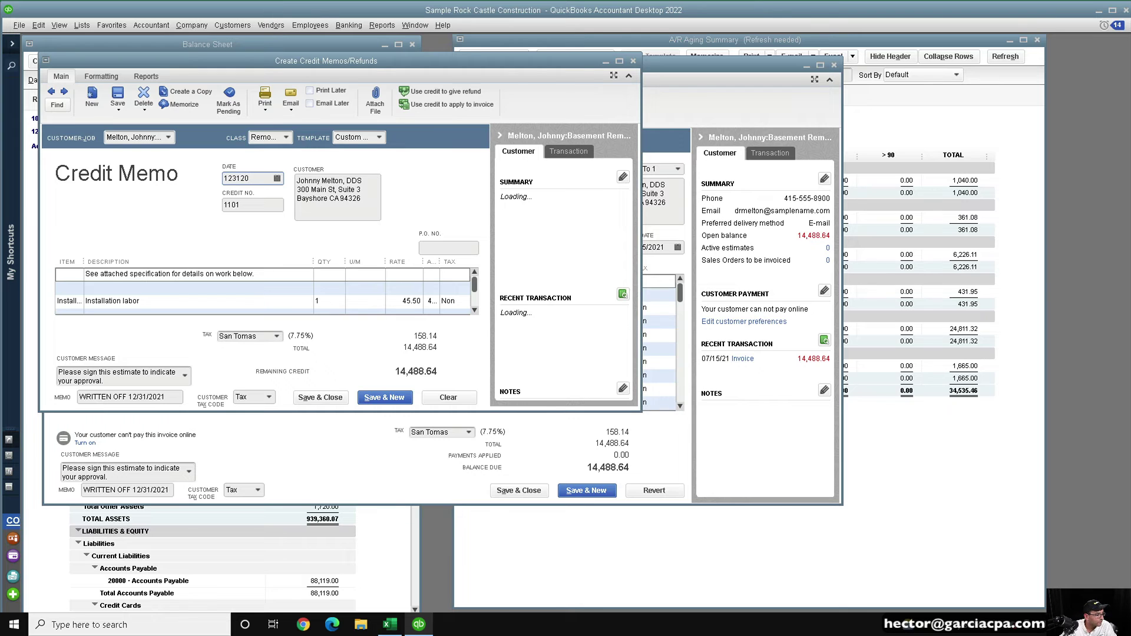
text(31/2021)
key(Tab)
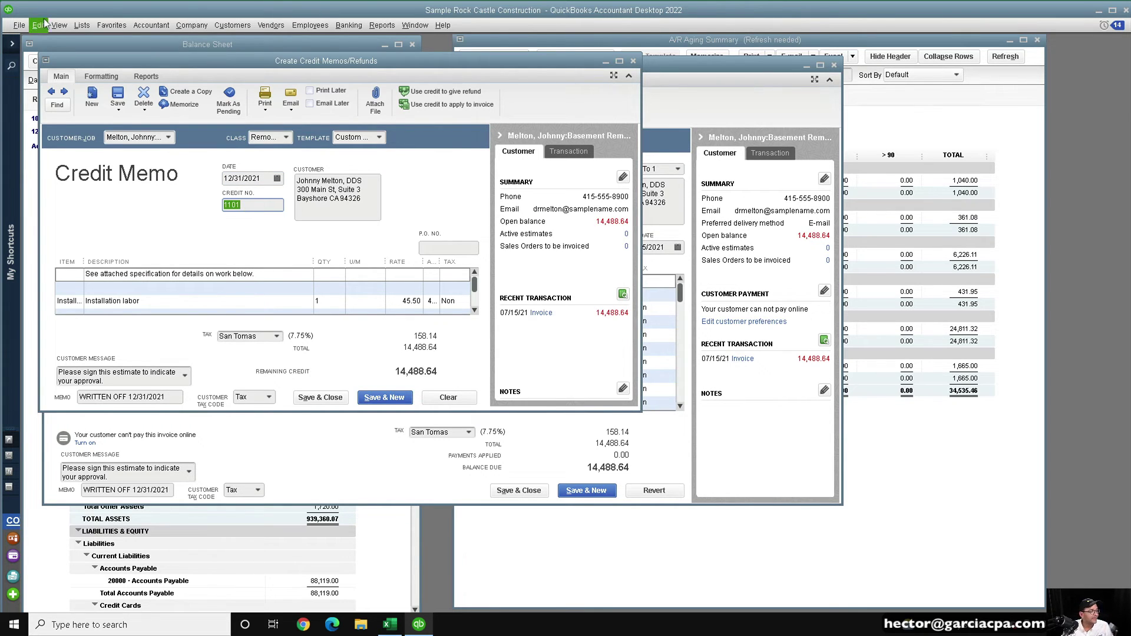
- Enlarge the credit memo and delete all of the line items copied from the invoice
click(619, 62)
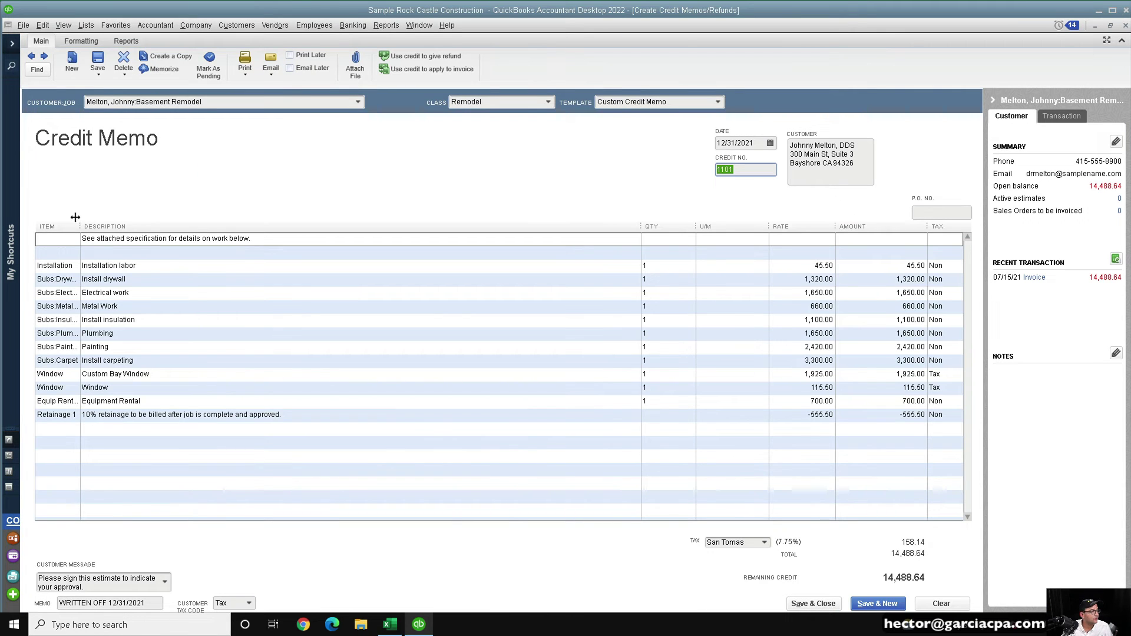
click(79, 239)
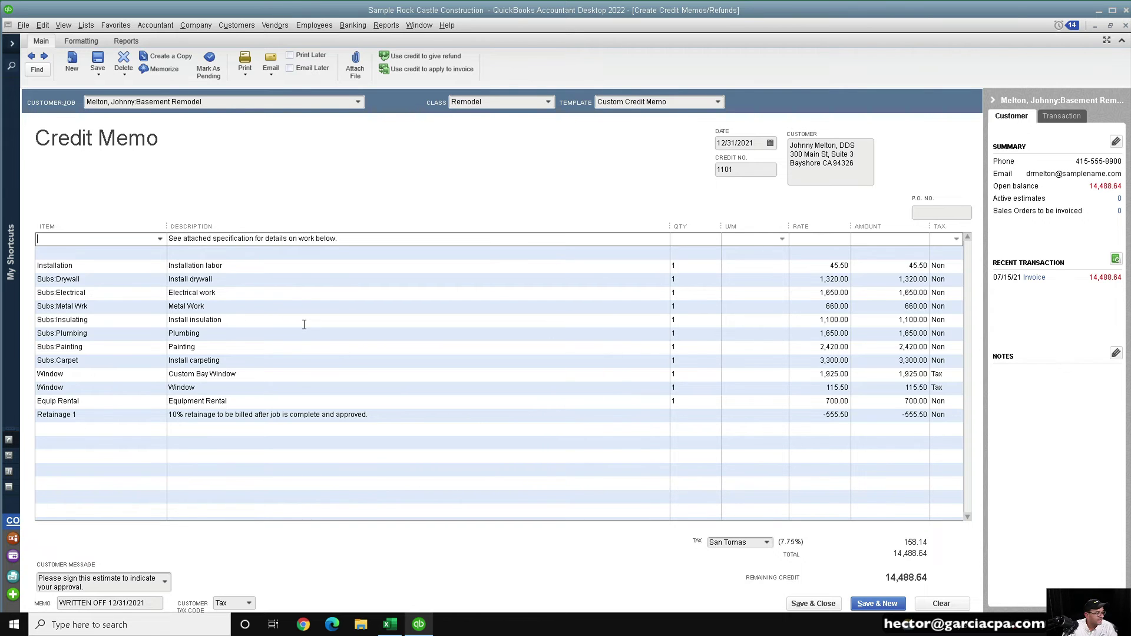
key(ctrl+Delete)
key(ctrl+Delete)
key(ctrl+Delete)
key(ctrl+Delete)
key(ctrl+Delete)
key(ctrl+Delete)
key(ctrl+Delete)
key(ctrl+Delete)
key(ctrl+Delete)
key(ctrl+Delete)
key(ctrl+Delete)
key(ctrl+Delete)
key(ctrl+Delete)
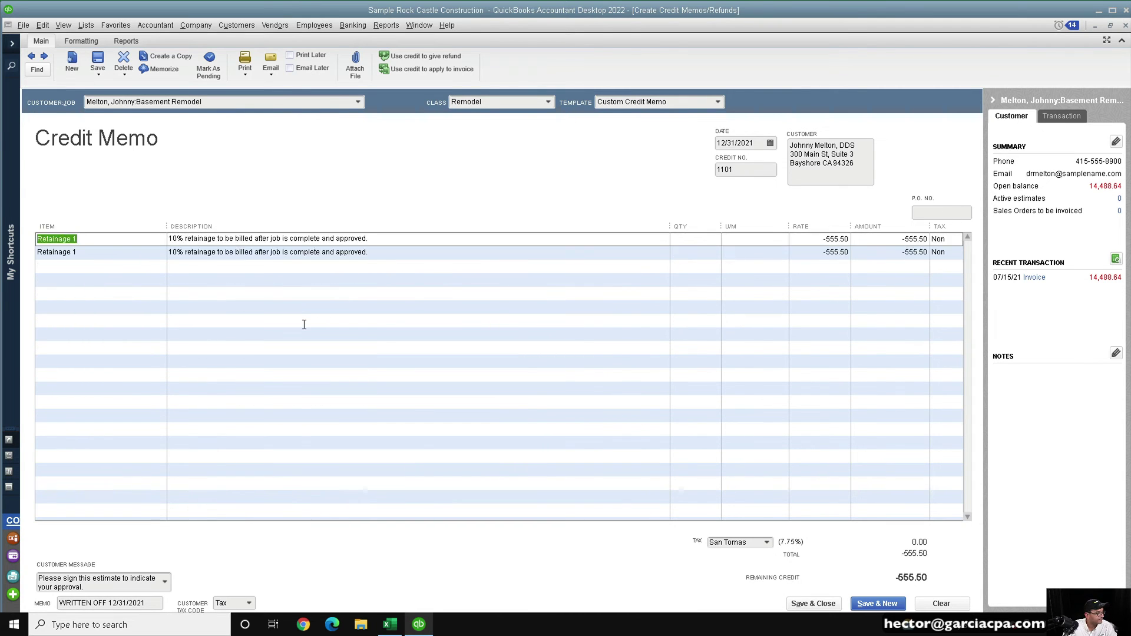
key(ctrl+Delete)
key(ctrl+Delete)
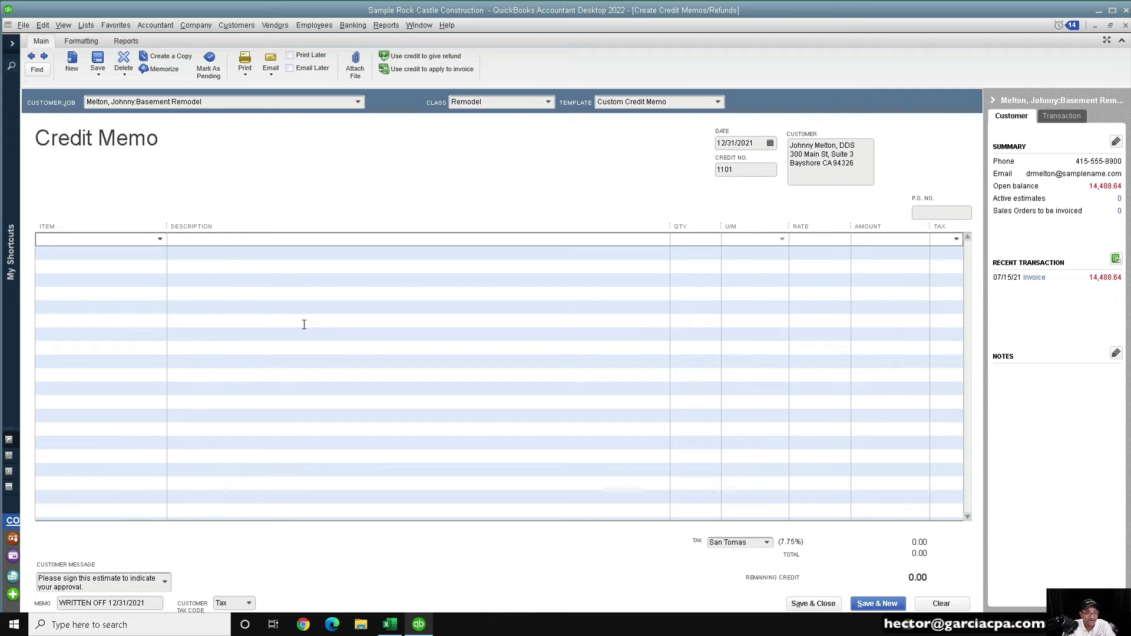
- Add a new service item named "Write Off" from the credit memo's first line and assign it to account 60300 Bad debt
text(Write)
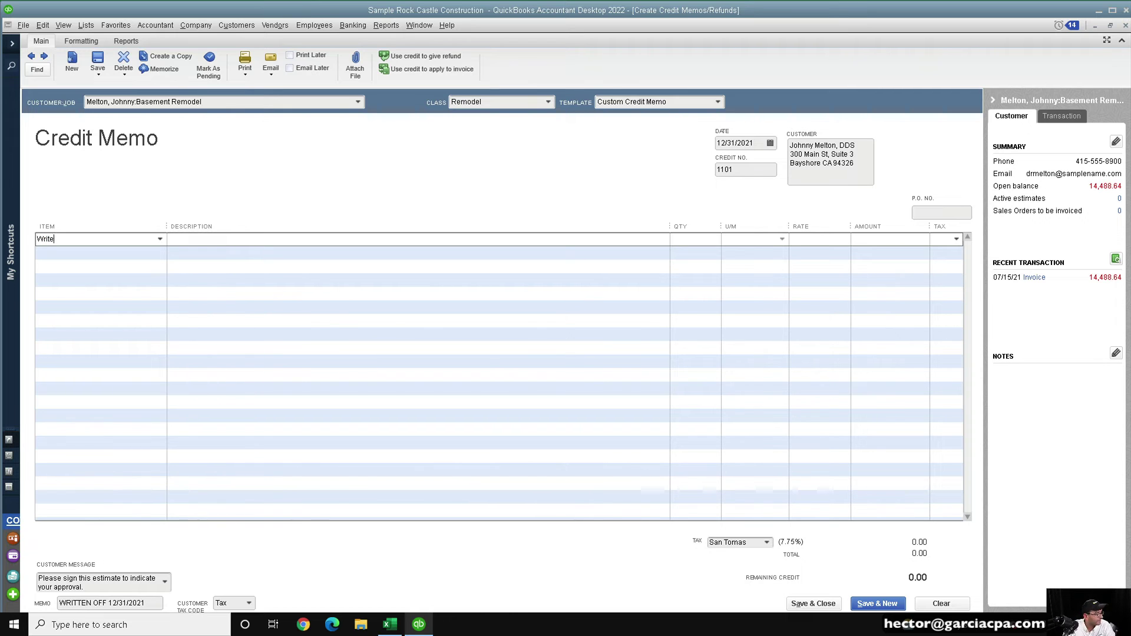
text( Off)
key(Tab)
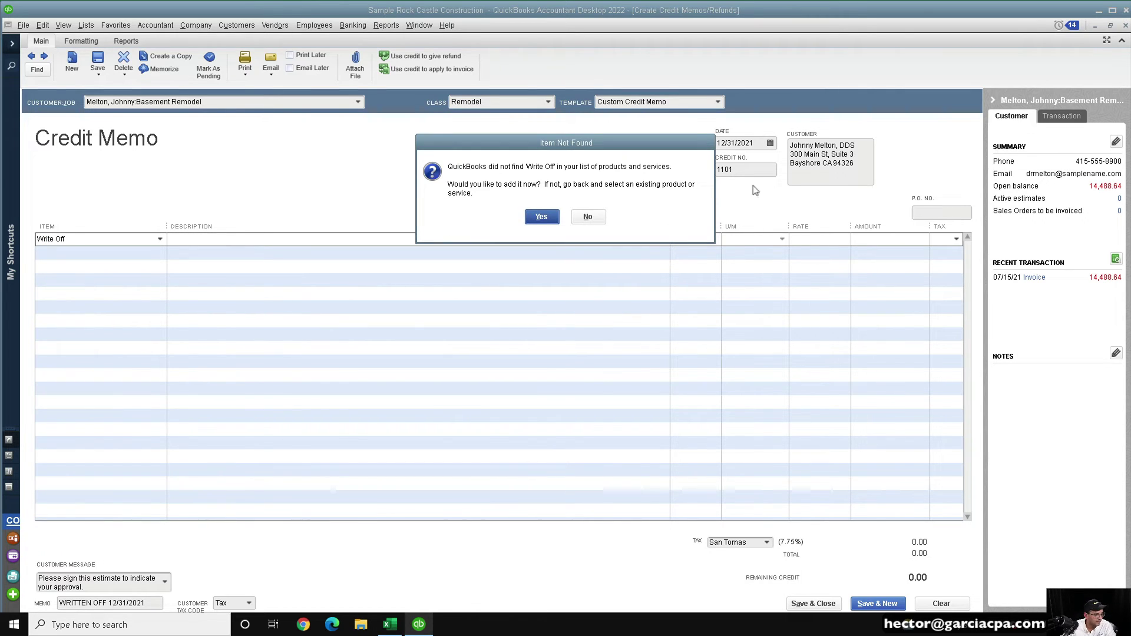
click(541, 216)
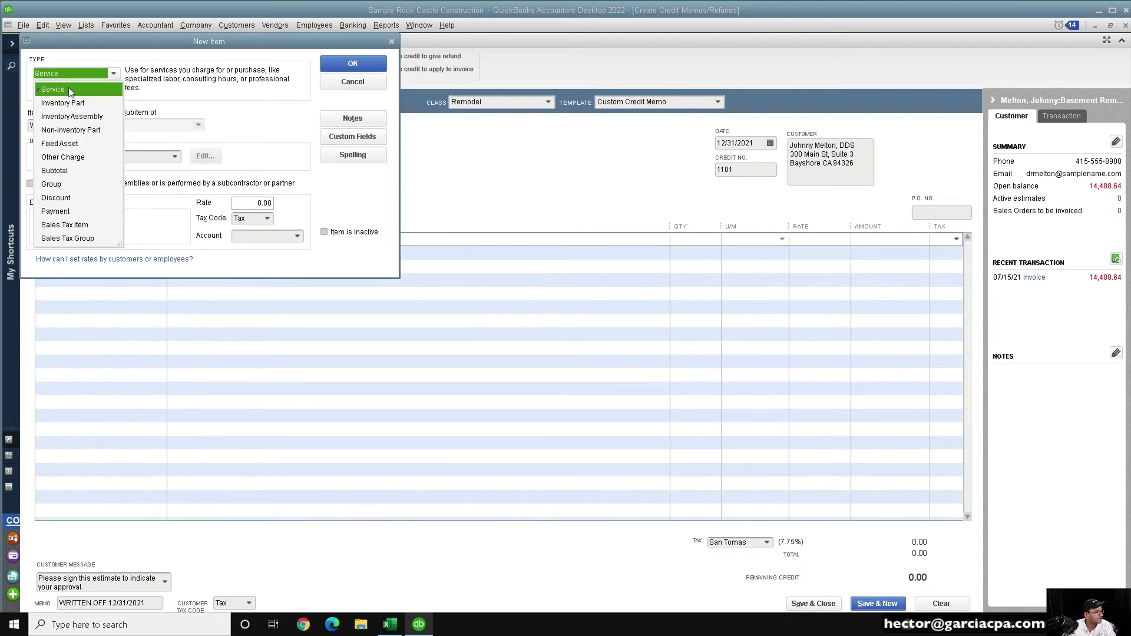
click(67, 88)
click(250, 234)
text(bad)
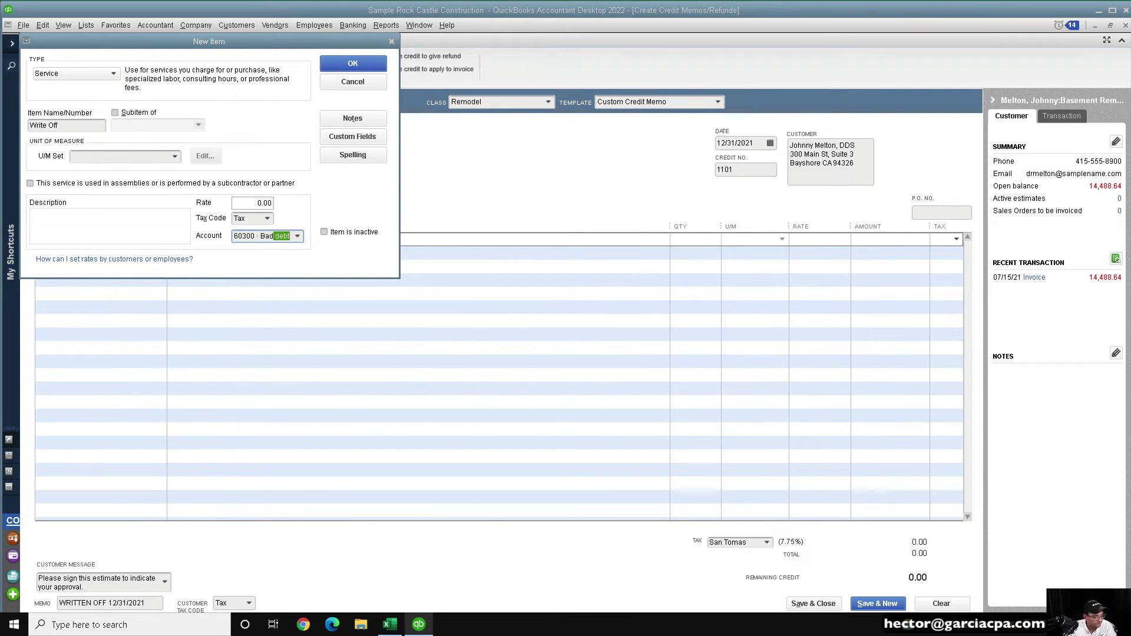
click(352, 63)
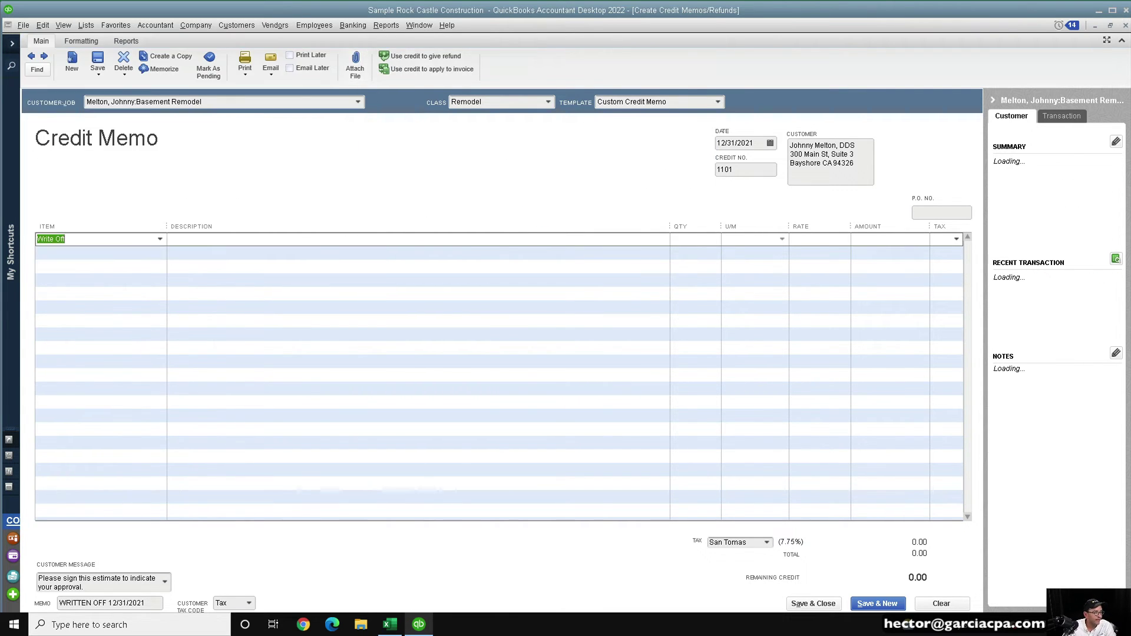
- Accept the expense-account item without future warnings, then give the Write Off line a rate of 1,488.64 and the Non tax code
click(1111, 25)
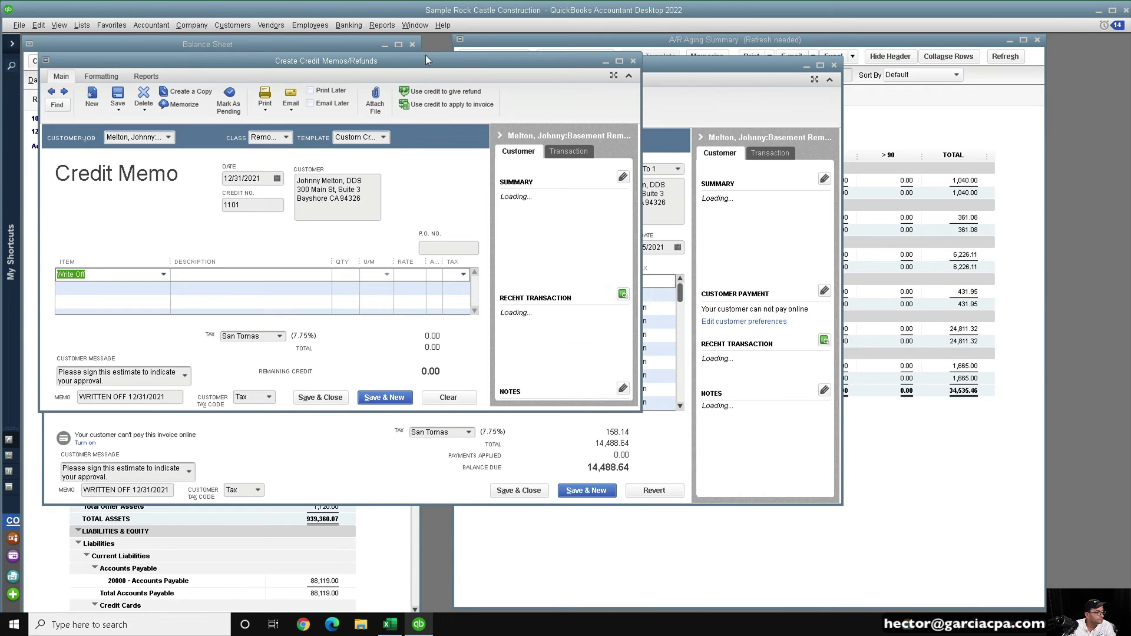
drag(710, 190, 626, 89)
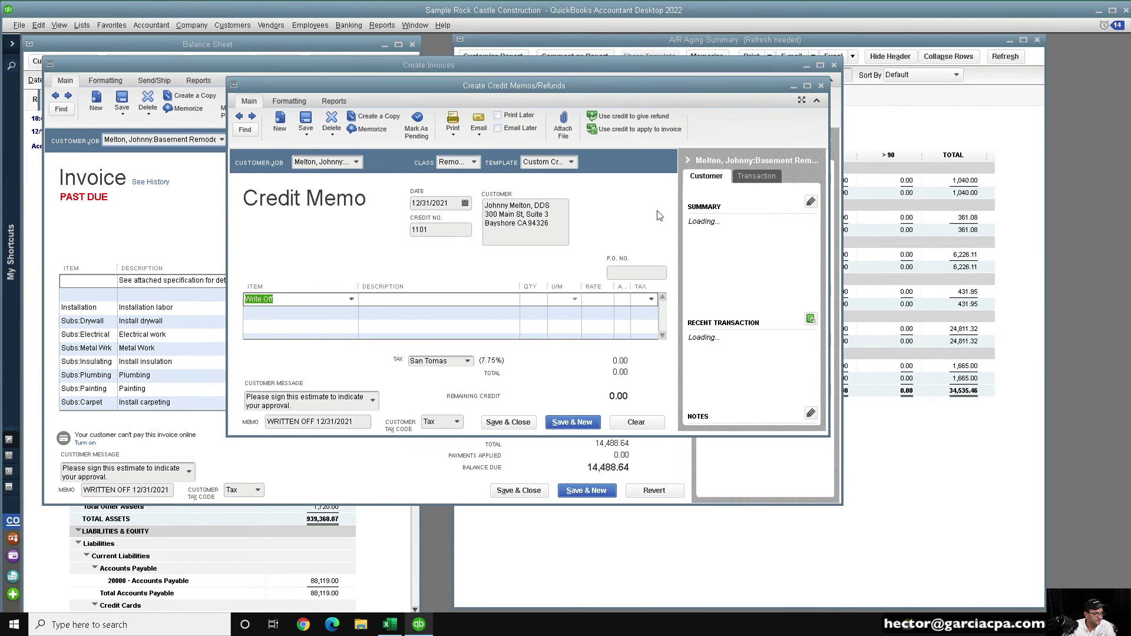
click(591, 299)
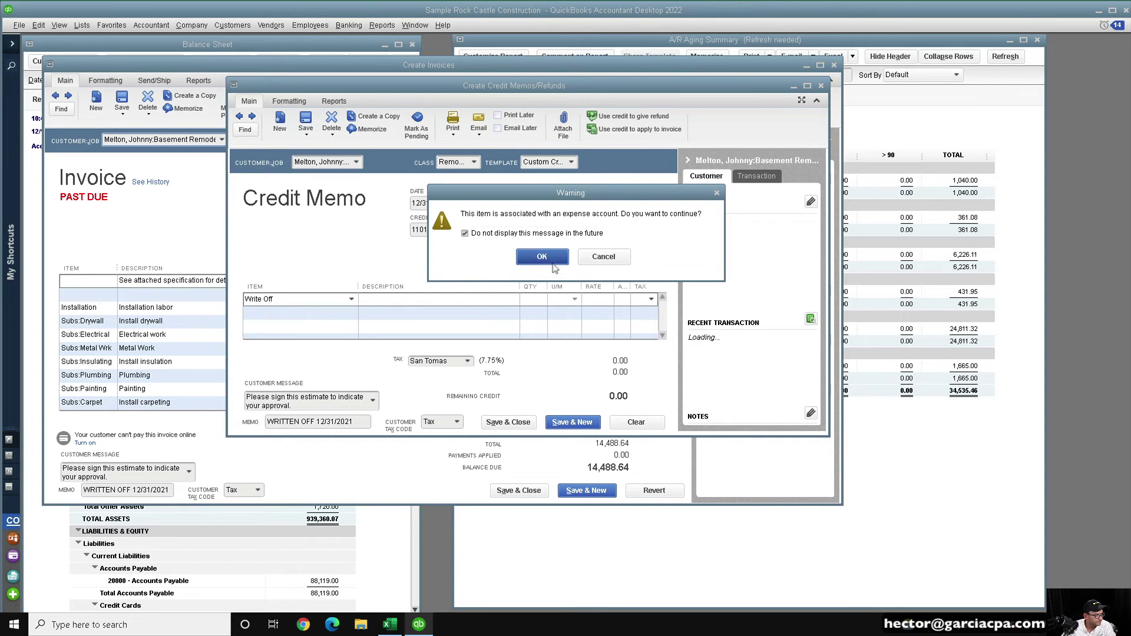
click(542, 257)
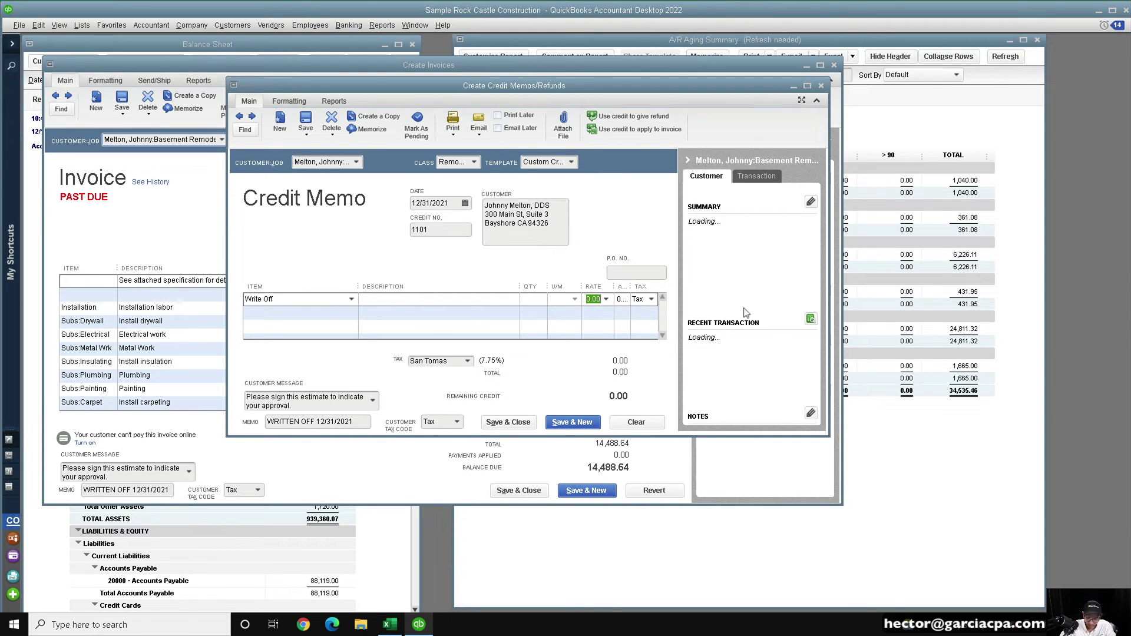
text(1474)
key(BackSpace)
text(488.64)
key(Tab)
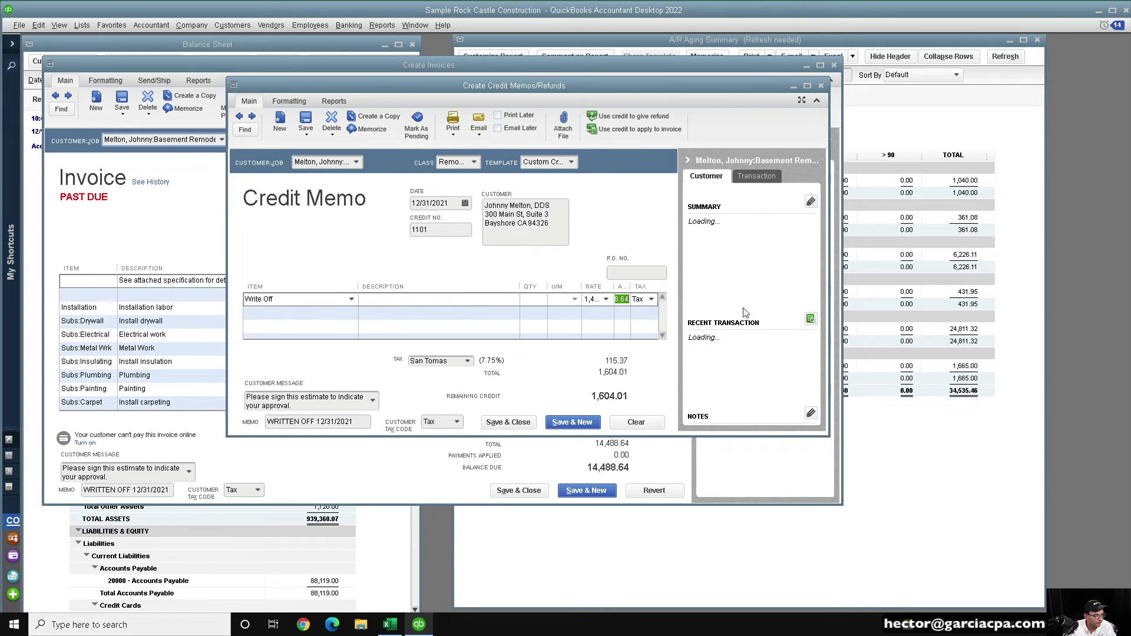
click(652, 301)
click(653, 361)
key(Tab)
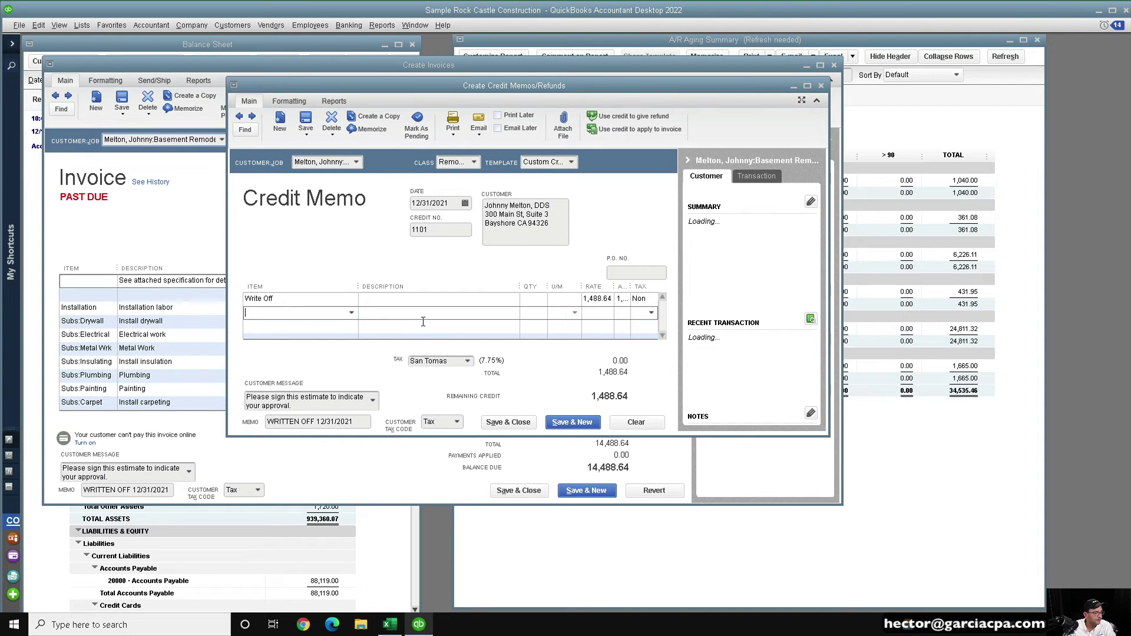
- Save the credit memo and apply its available credit to the customer's 07/15/21 invoice
click(305, 121)
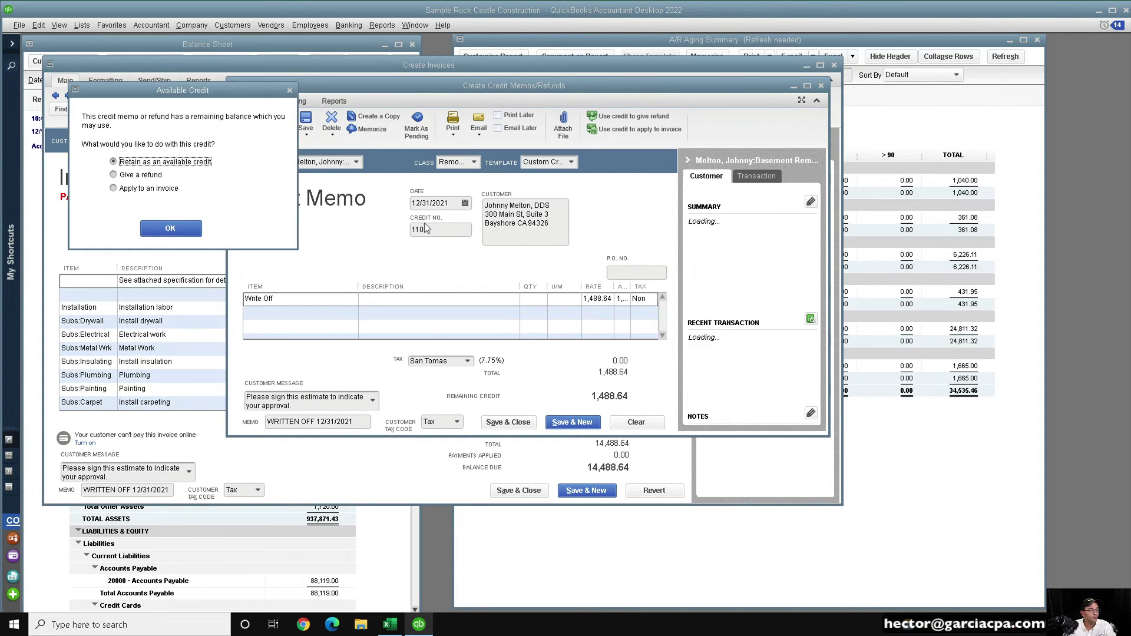
click(141, 188)
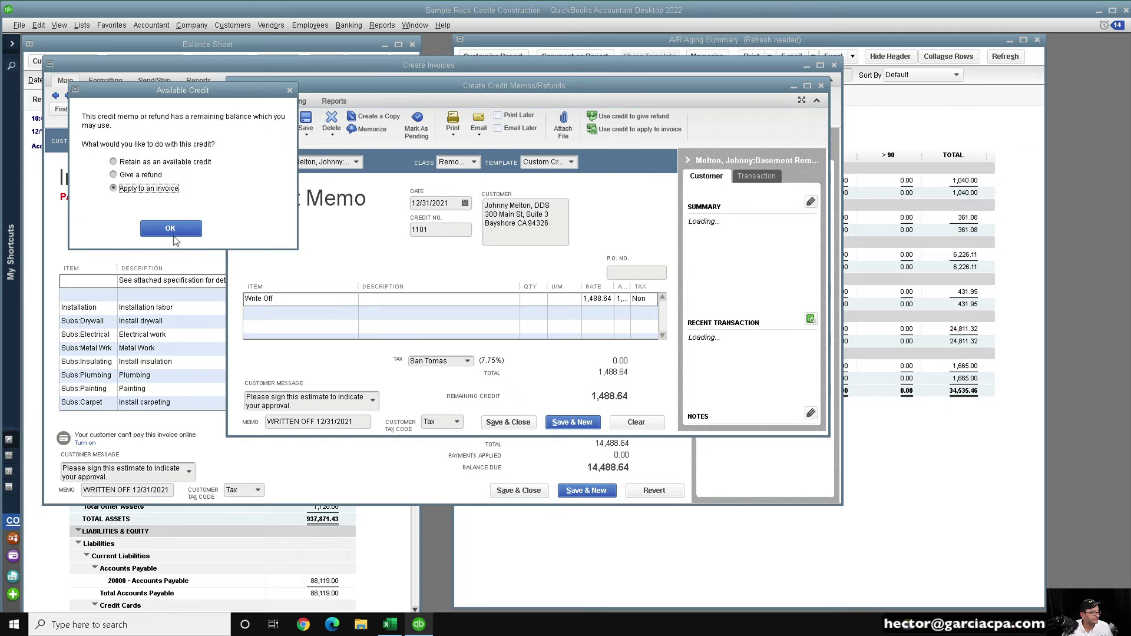
click(172, 233)
click(398, 350)
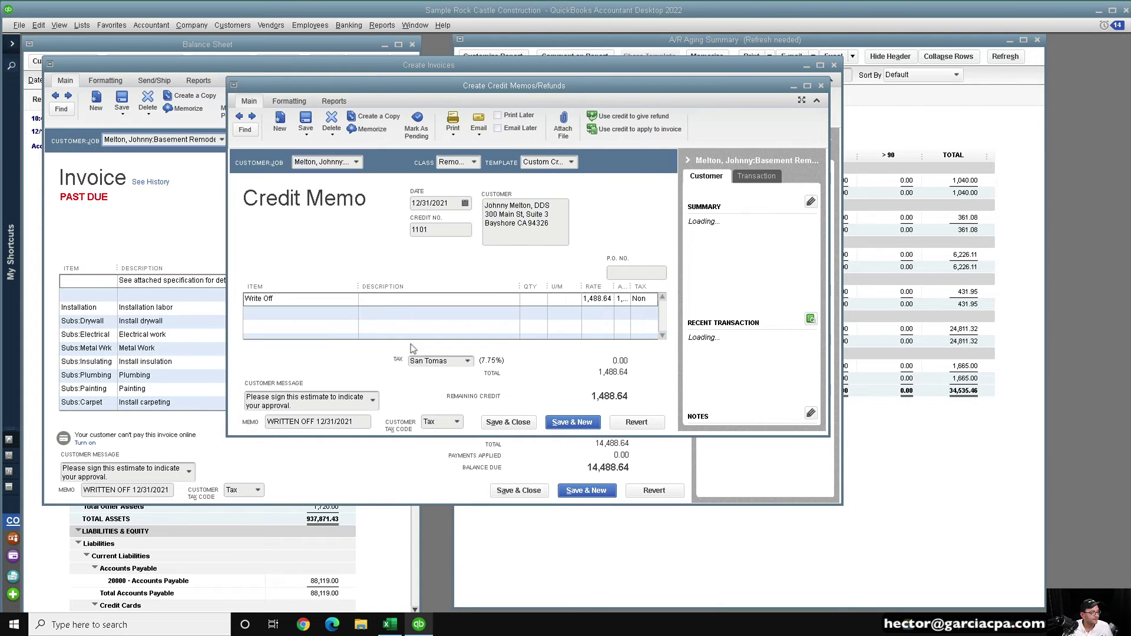
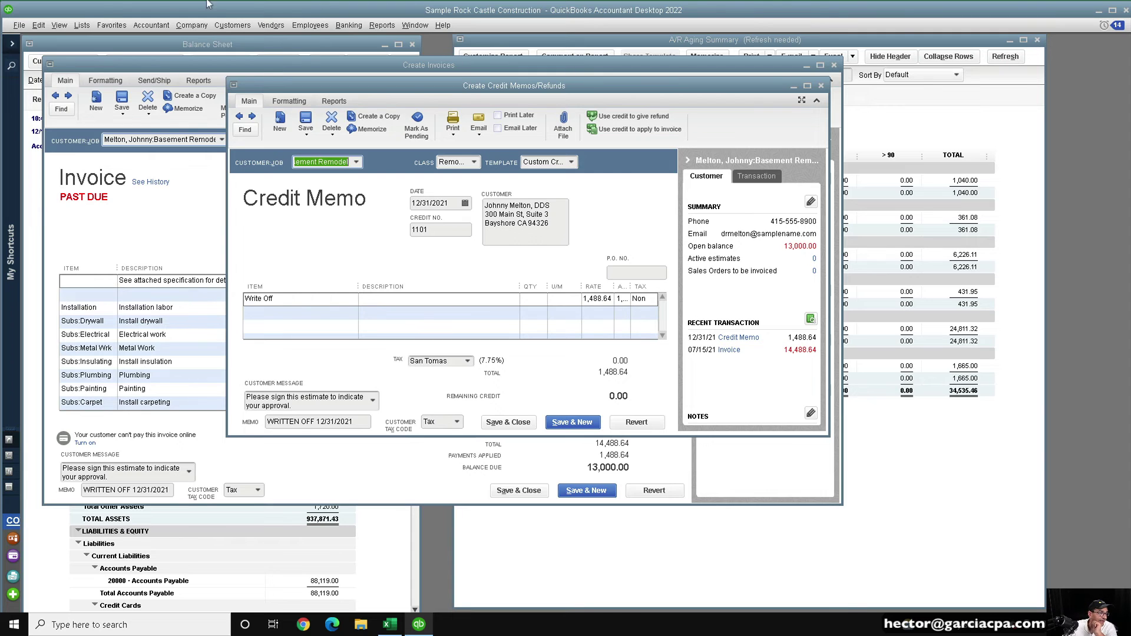
- Move the credit memo beside the invoice and correct the Write Off rate to 14,488.64
drag(558, 84, 748, 40)
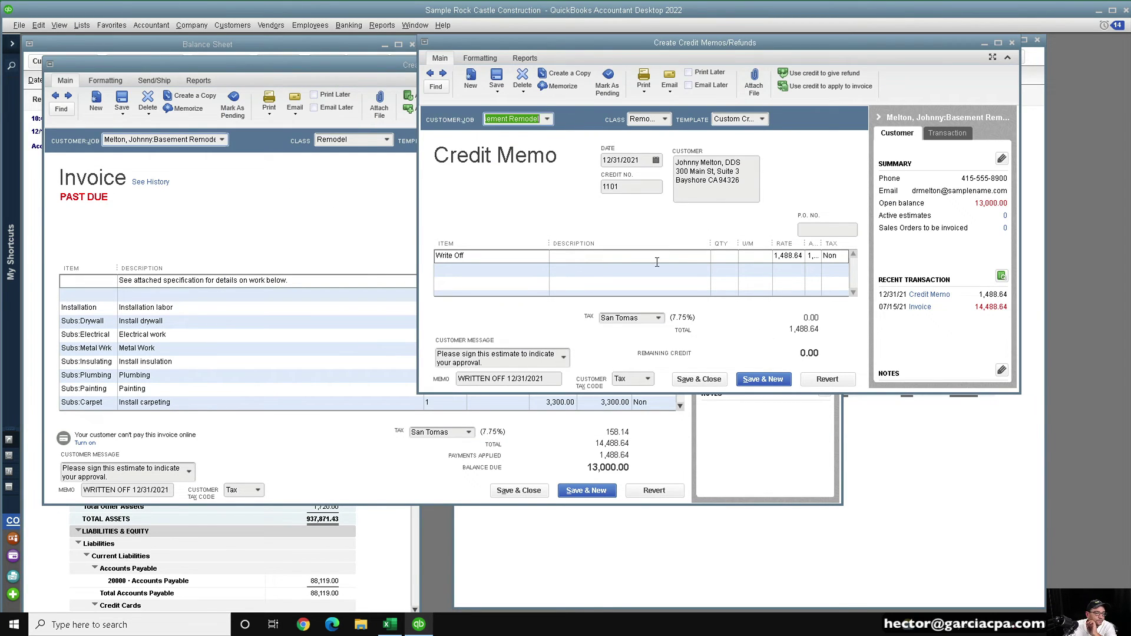
click(775, 256)
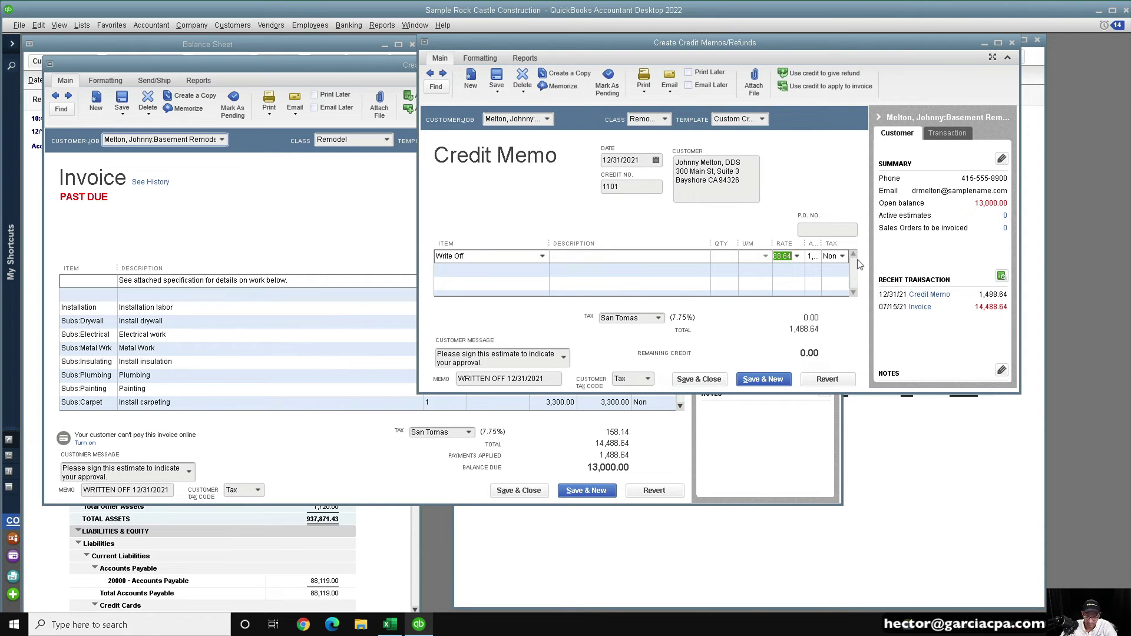
text(1)
text(4488)
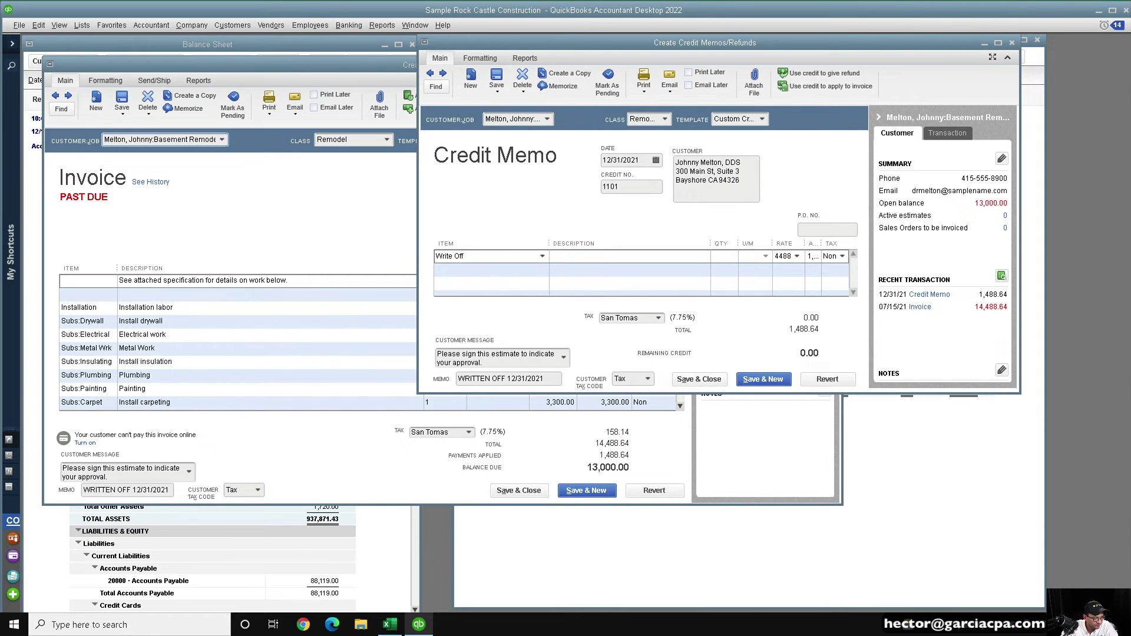
text(.64)
key(Tab)
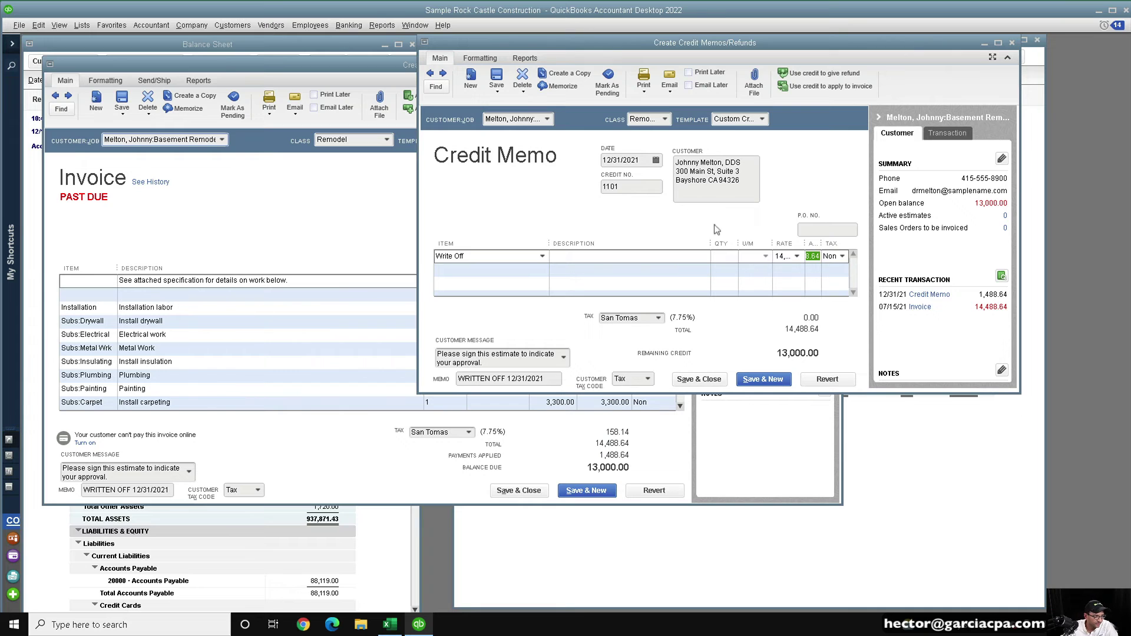
- Save the corrected credit memo, accept the change to its applied invoices, and apply the remaining credit to the invoice
click(497, 76)
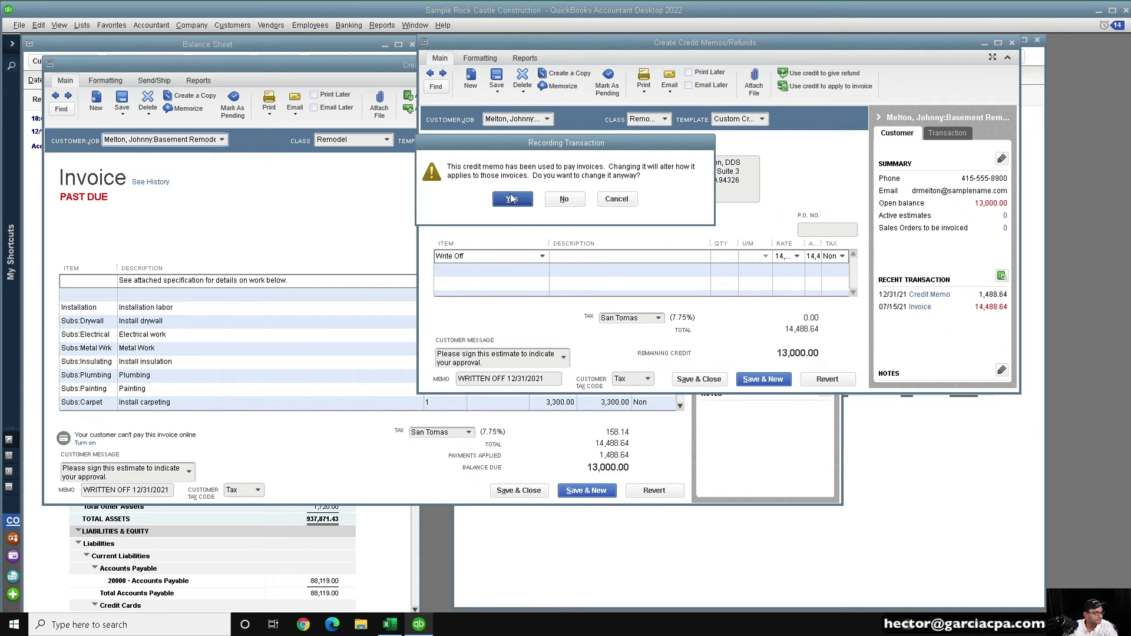
click(507, 201)
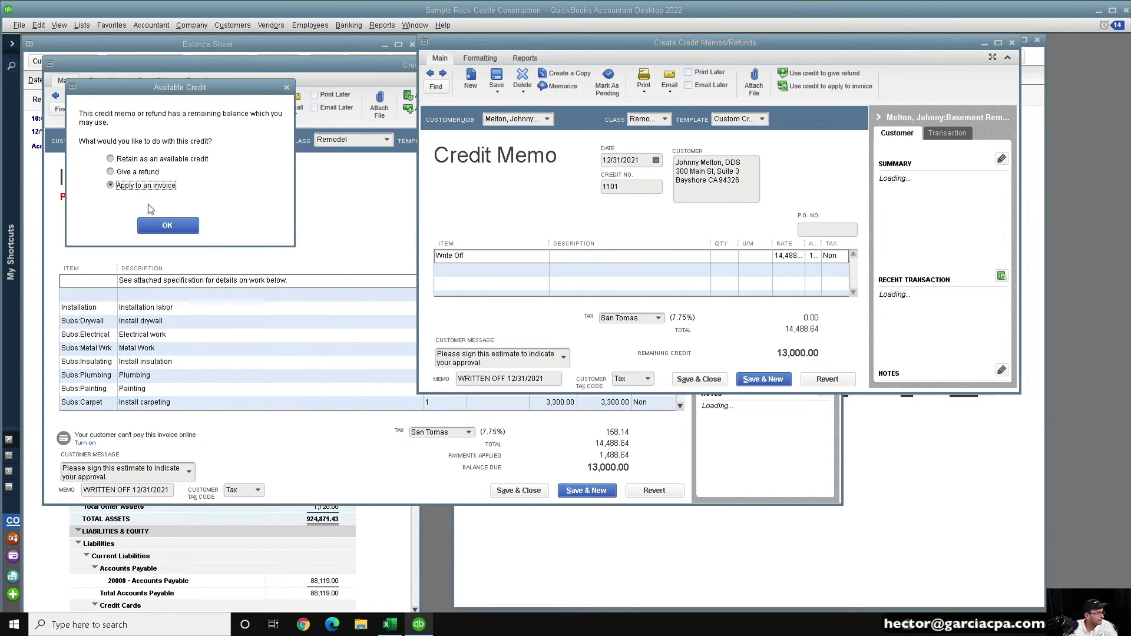
click(171, 230)
click(420, 339)
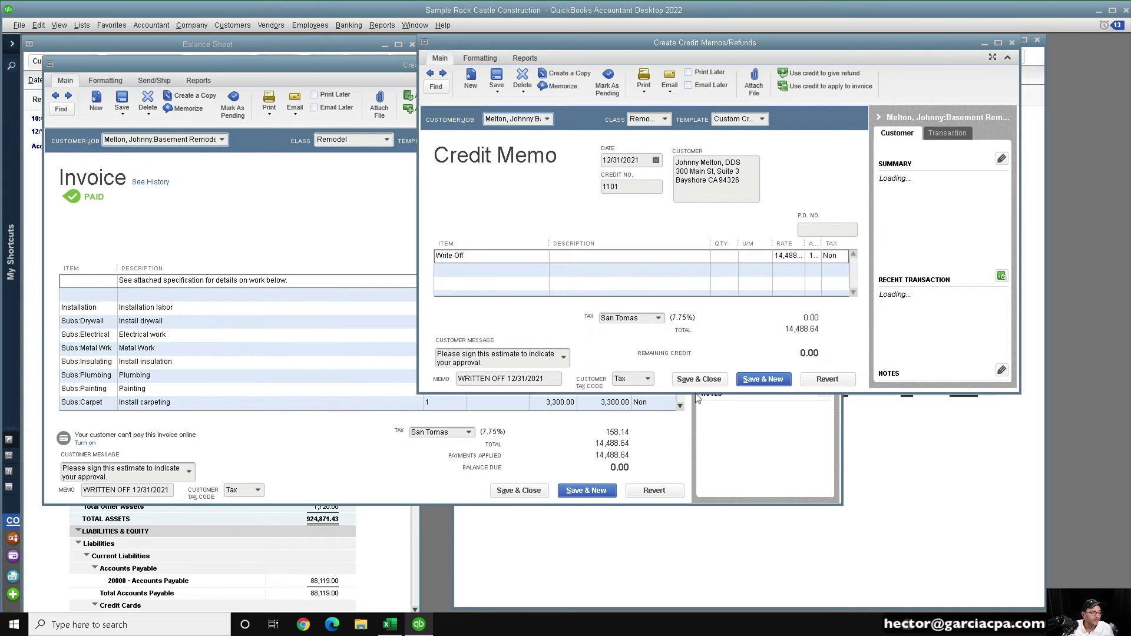
- Widen the amount column, subtract the 158.14 sales tax from the Write Off rate, and set the line's tax code to Tax
drag(711, 244, 655, 243)
click(731, 255)
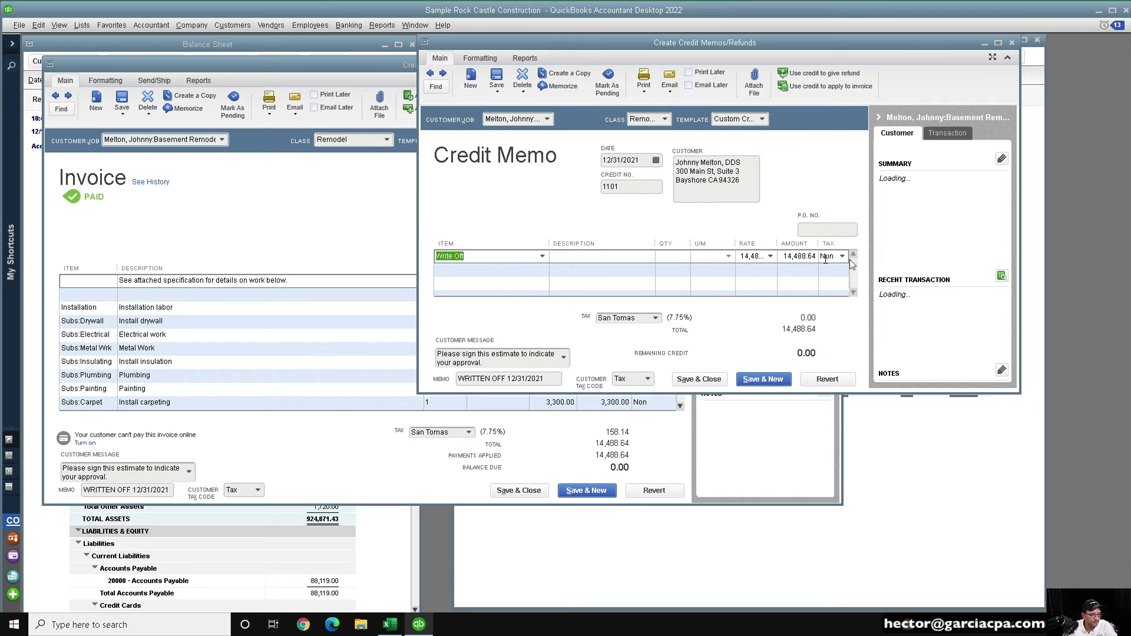
key(Tab)
key(Tab)
key(Tab)
key(Tab)
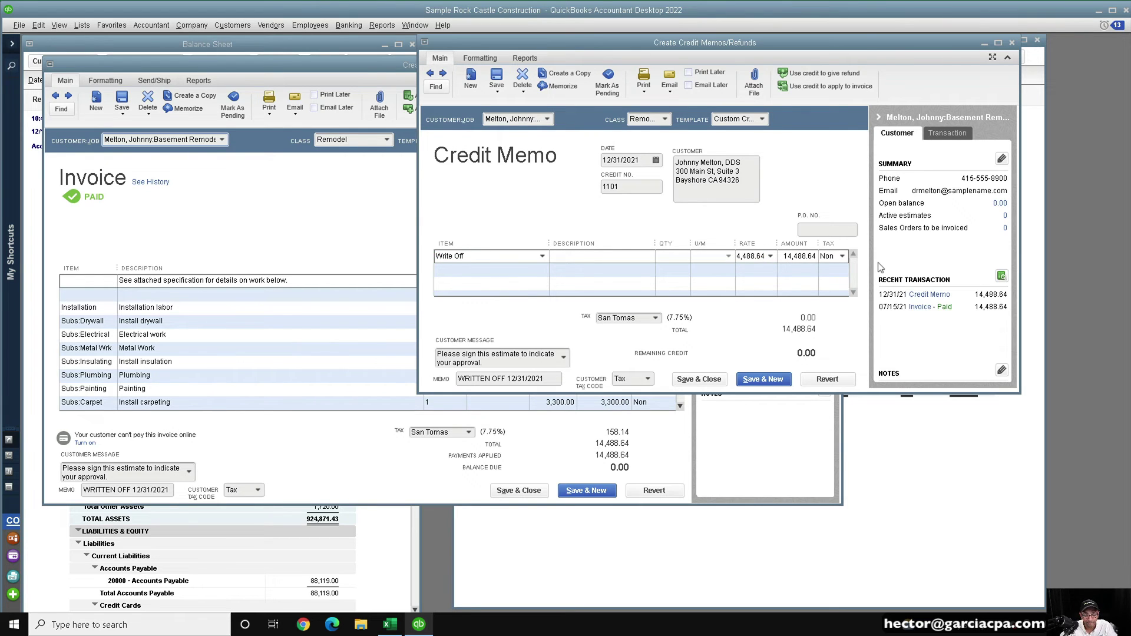
text(-)
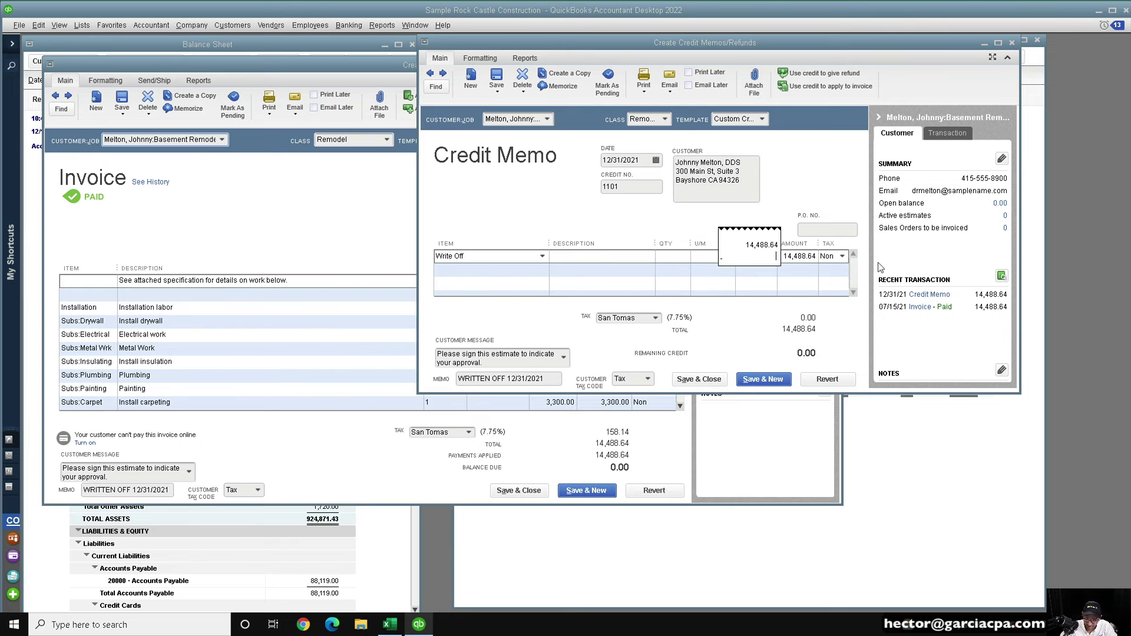
text(158.14)
key(Tab)
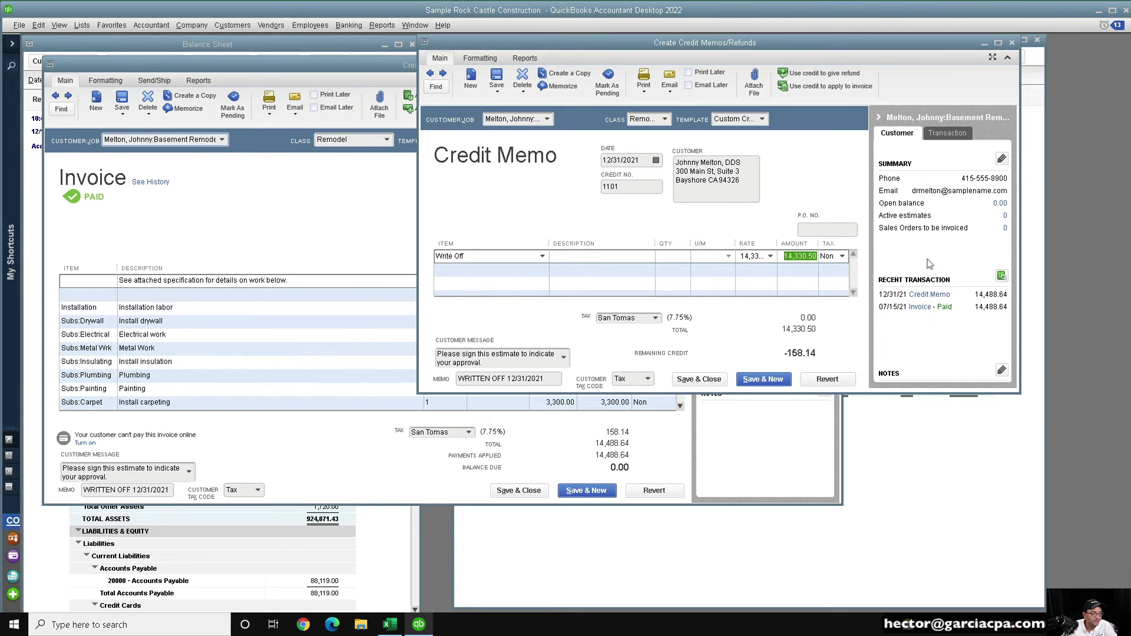
click(843, 256)
click(862, 290)
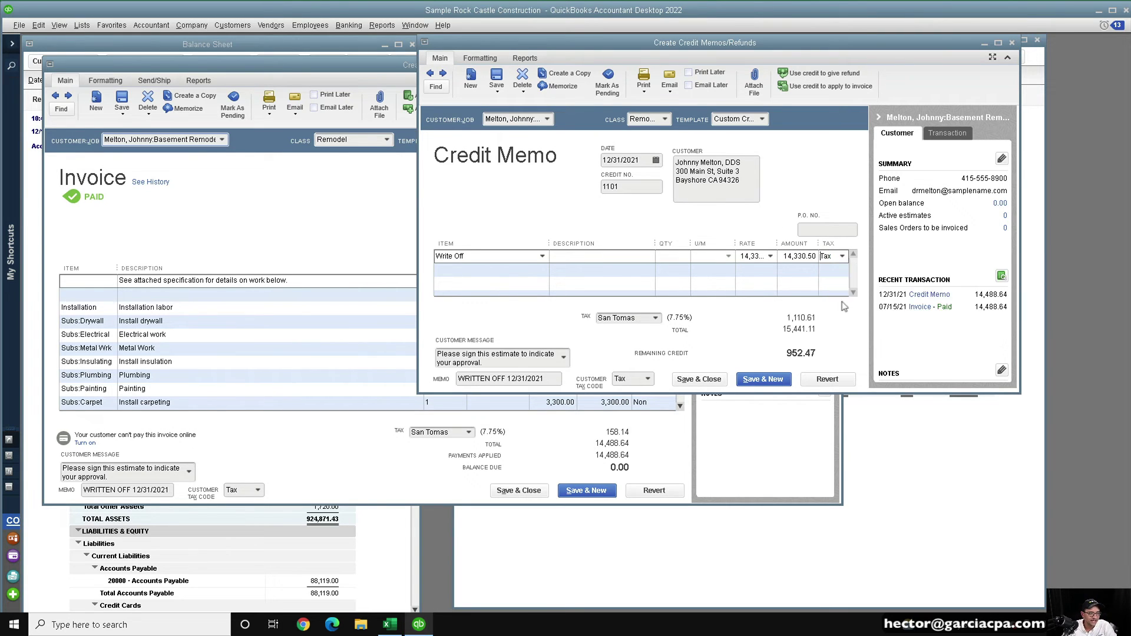
- Re-enter the Write Off rate as 14488.64-158.14 and complete the taxable line
click(756, 257)
text(14488.64)
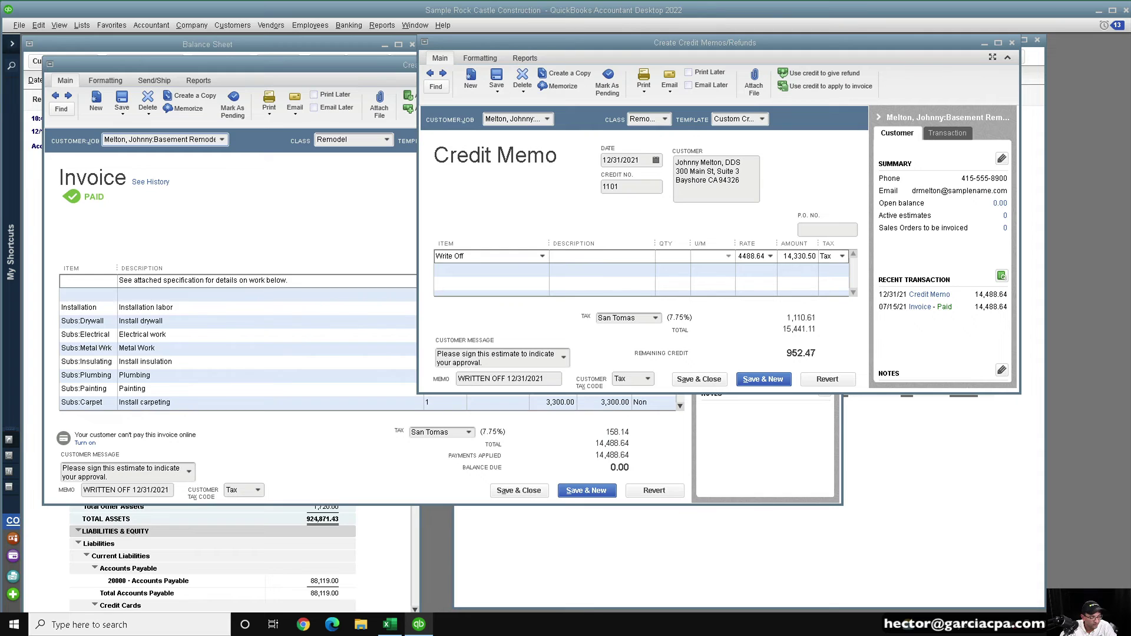
text(-158.14)
key(Tab)
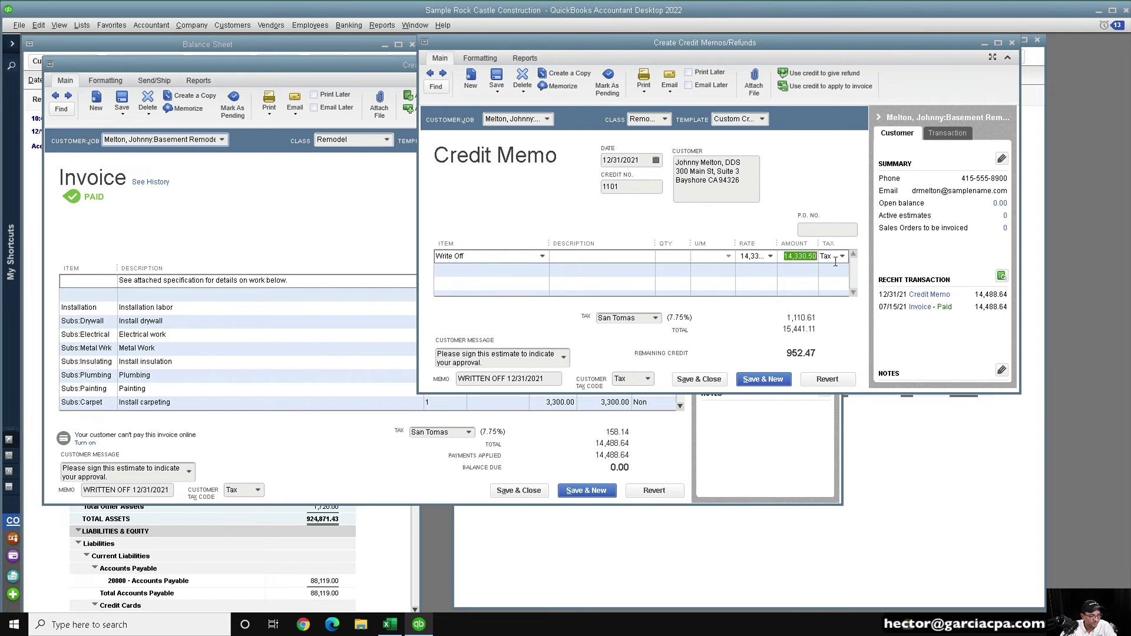
key(Tab)
key(Tab)
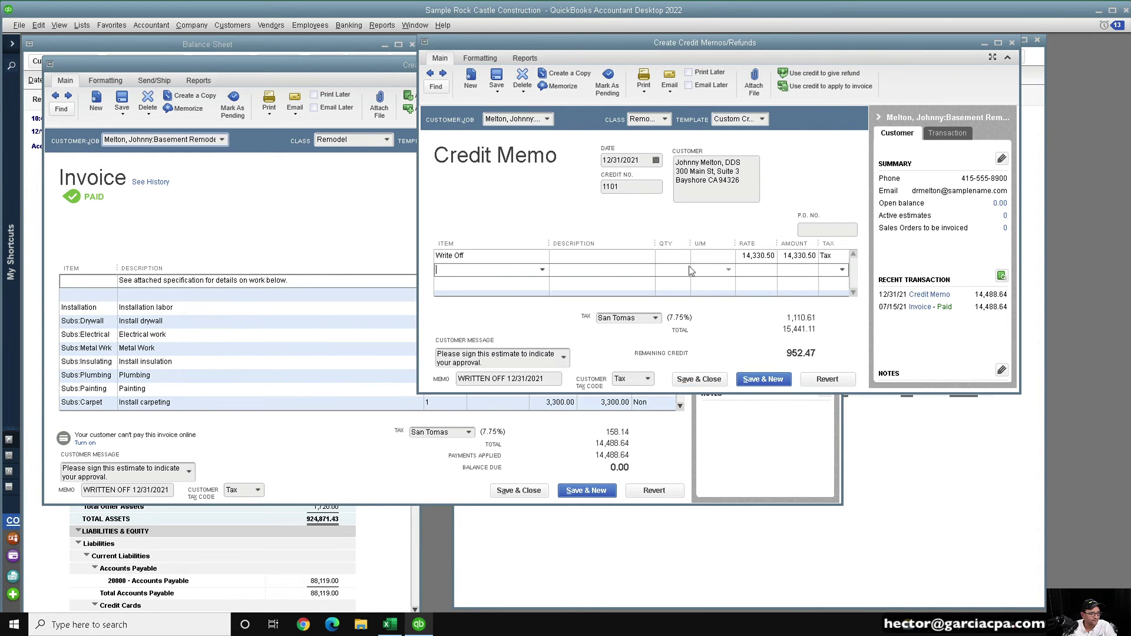
- Examine the invoice's line items and tax codes, checking the amounts of the two taxable Window lines
click(356, 348)
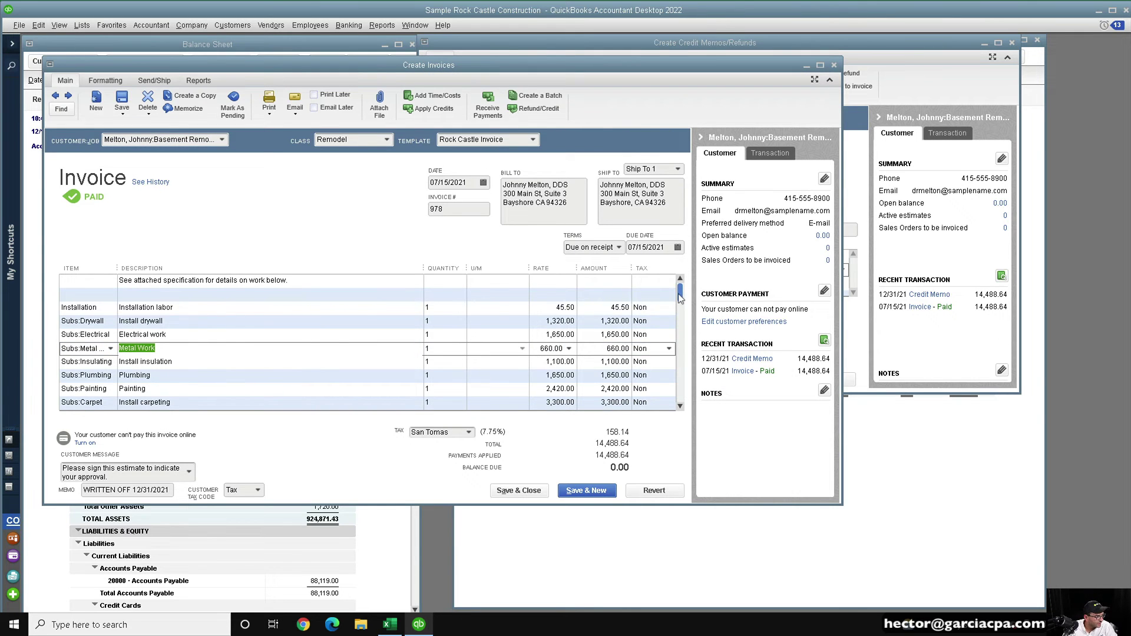
drag(681, 297, 678, 396)
click(649, 348)
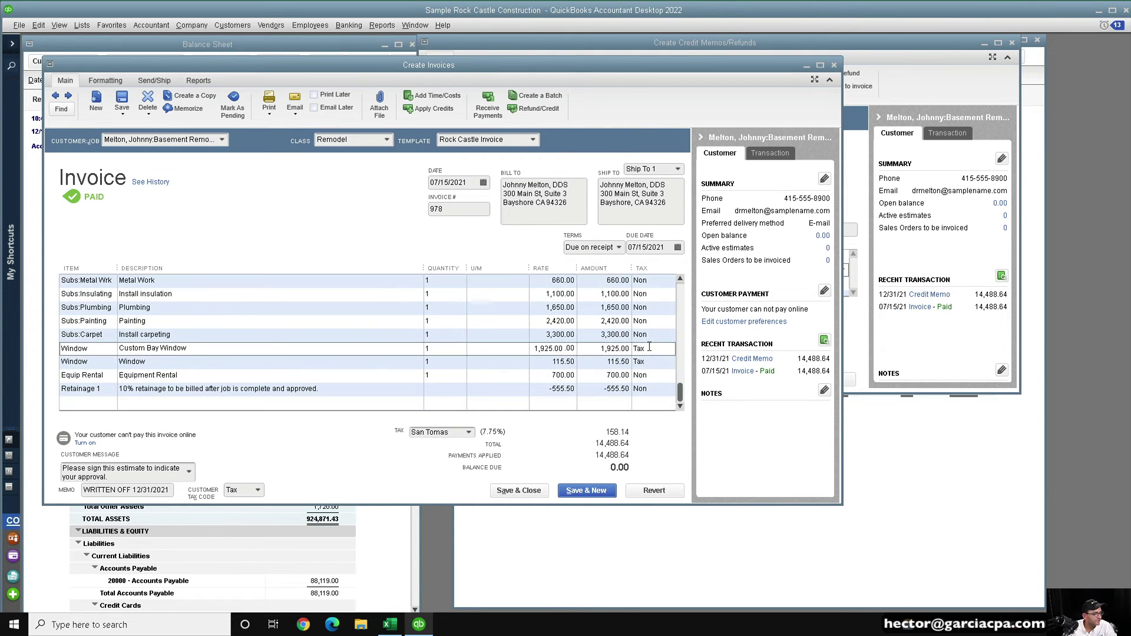
key(Down)
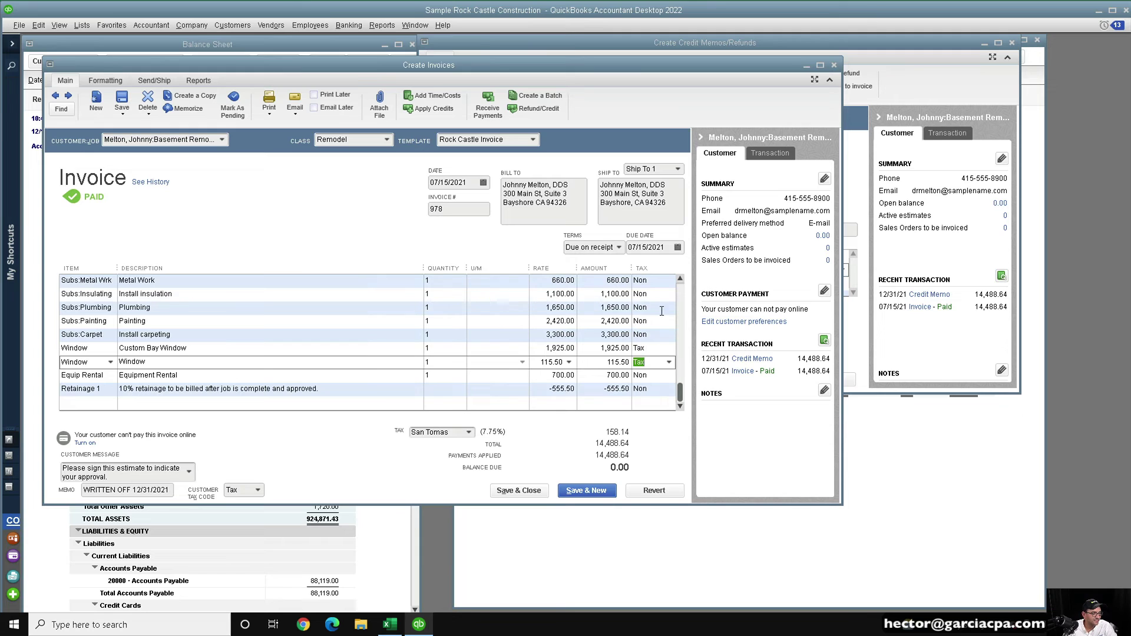
click(551, 349)
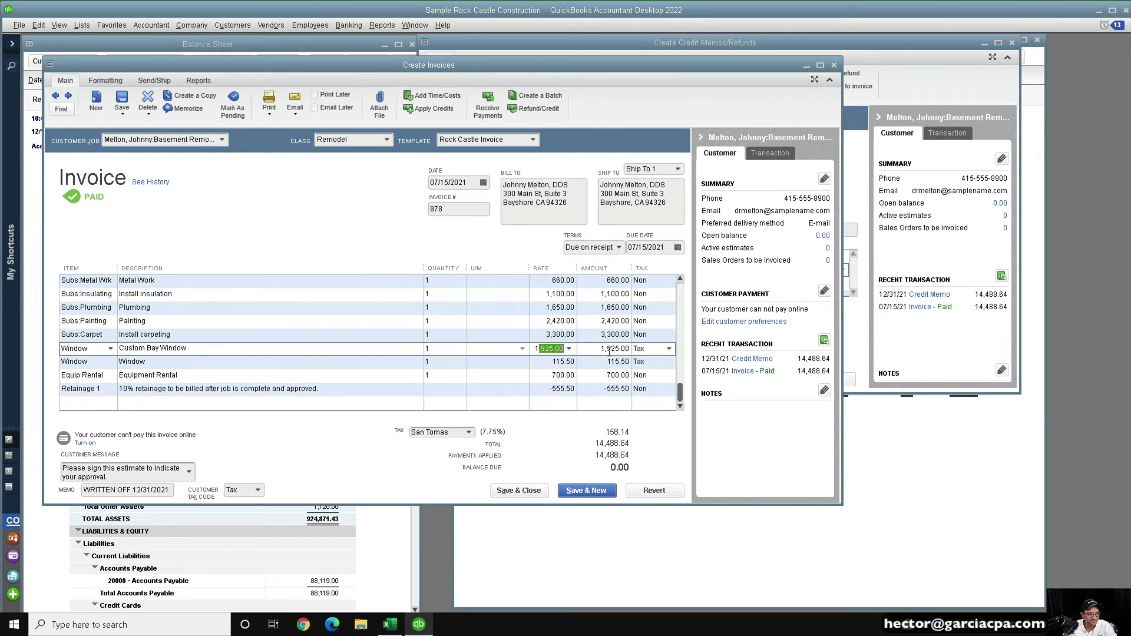
click(534, 362)
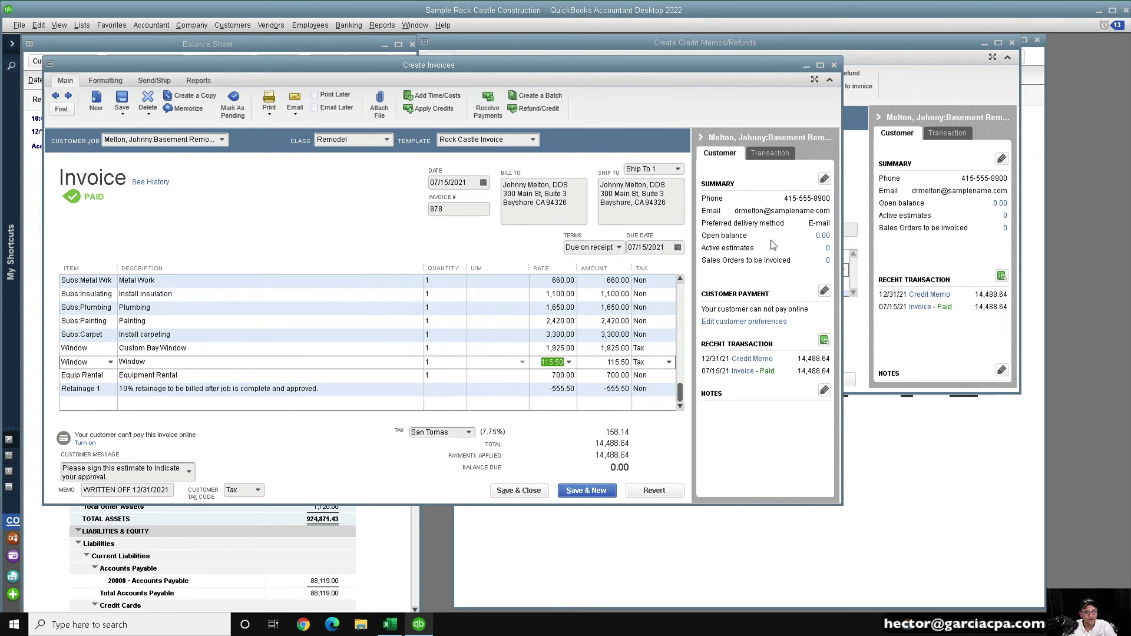
- Close the credit memo without saving the changes to its Write Off line
click(850, 192)
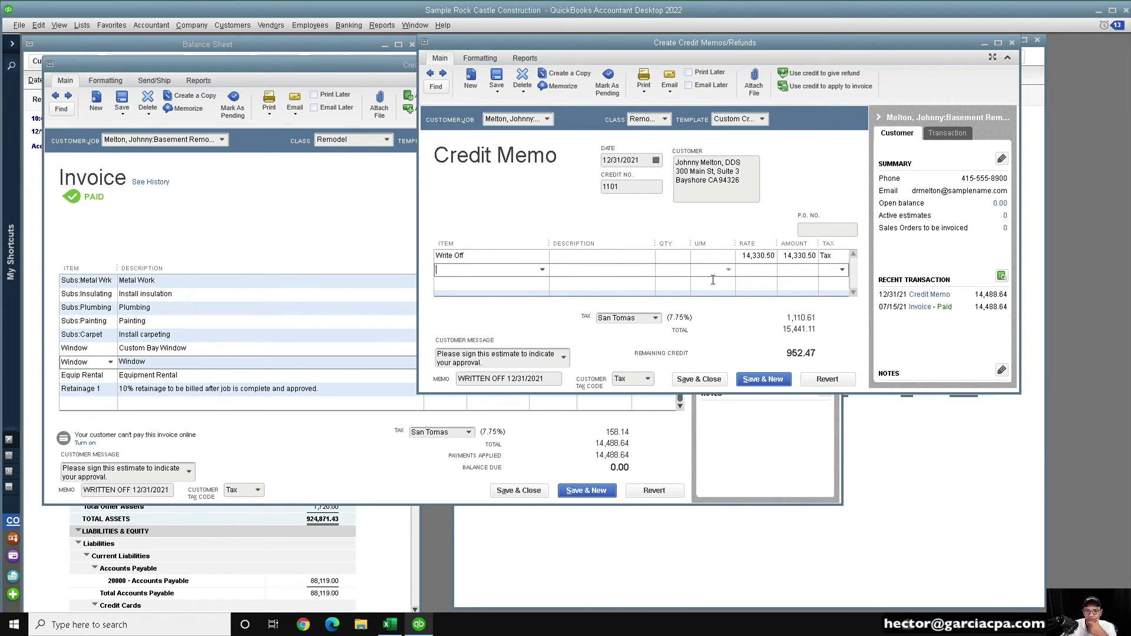
click(1012, 43)
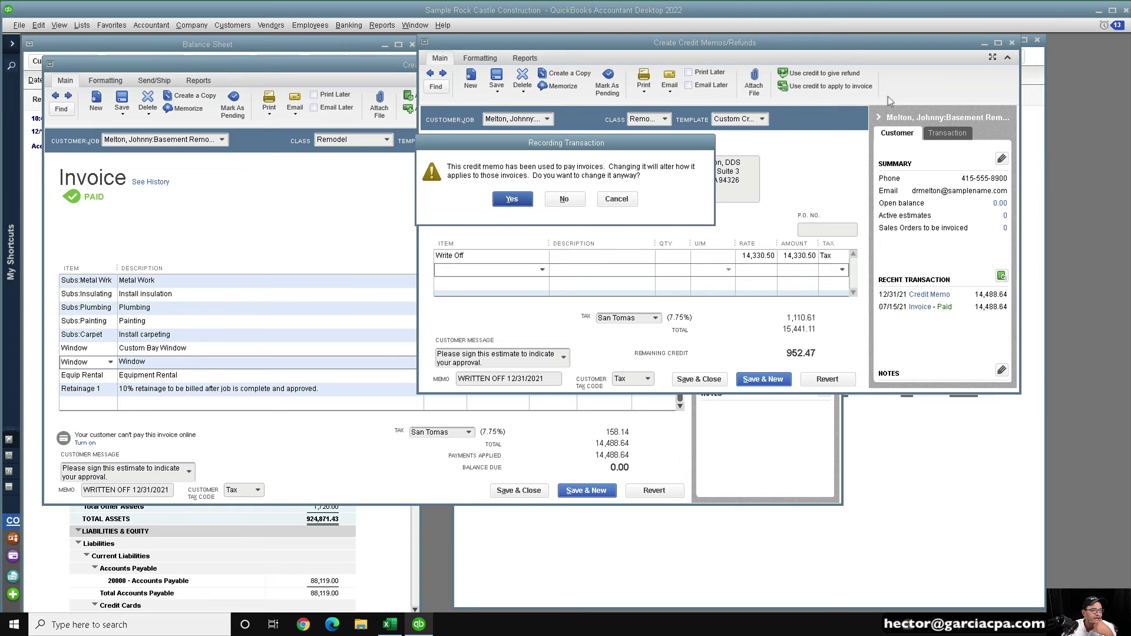
click(565, 198)
- Open the applied credit memo from the invoice's transaction history, delete it, and close the credit memo and invoice forms
right_click(348, 229)
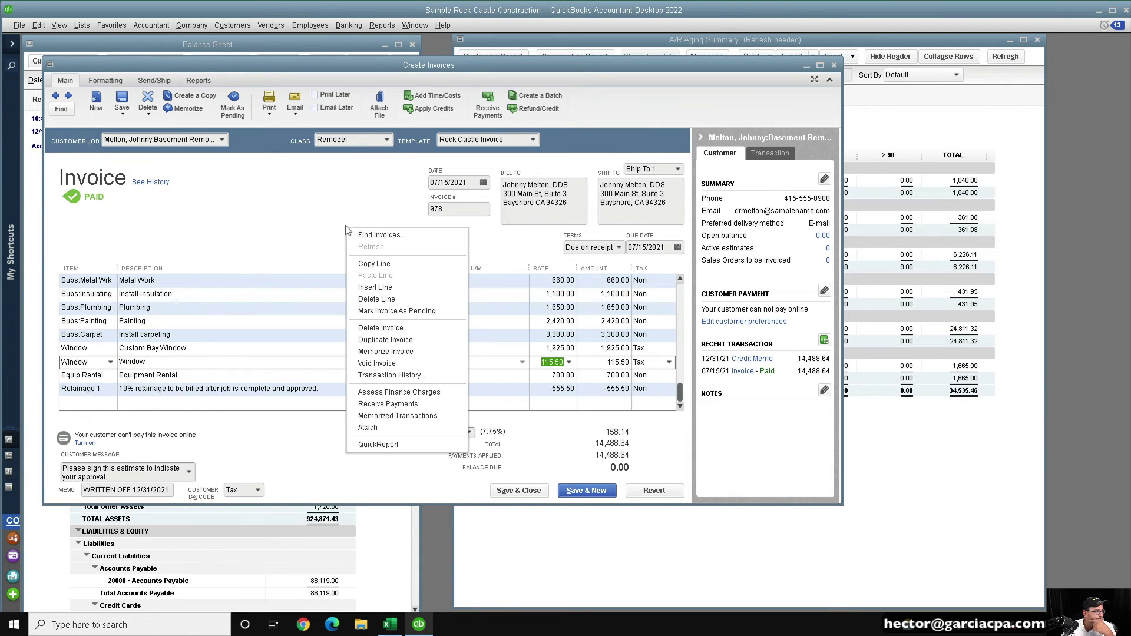
click(336, 220)
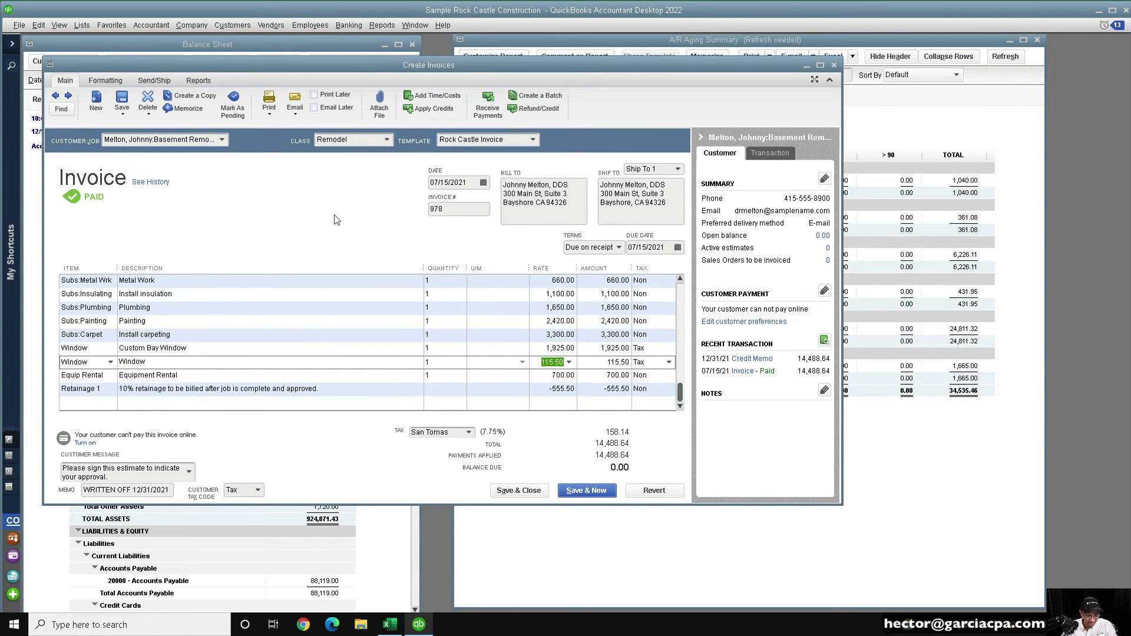
key(ctrl+h)
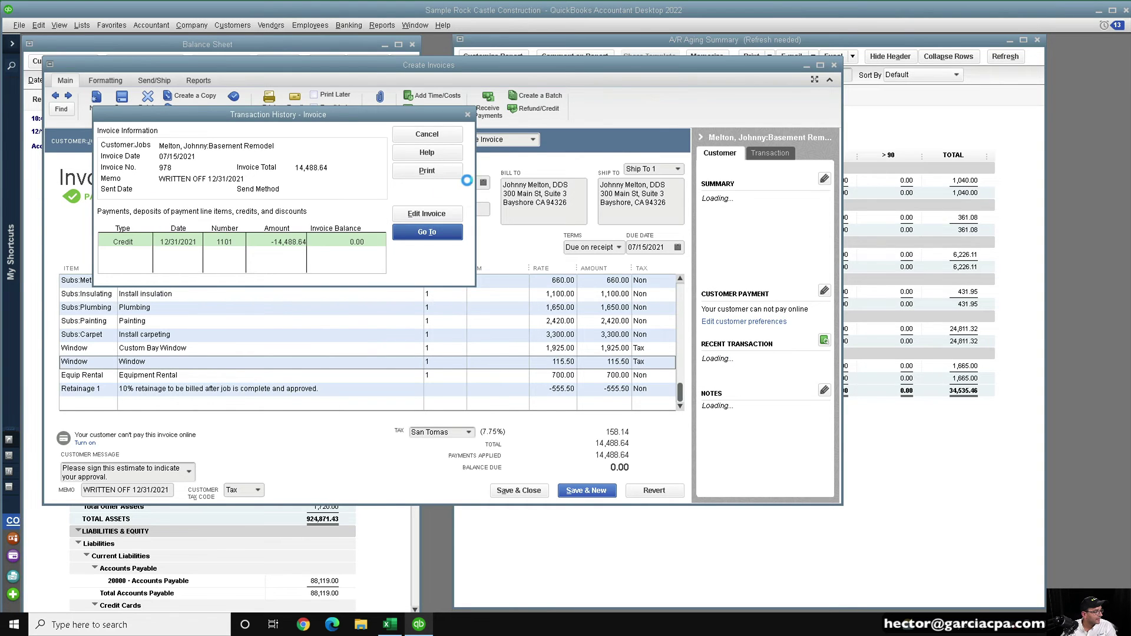
key(Return)
right_click(530, 204)
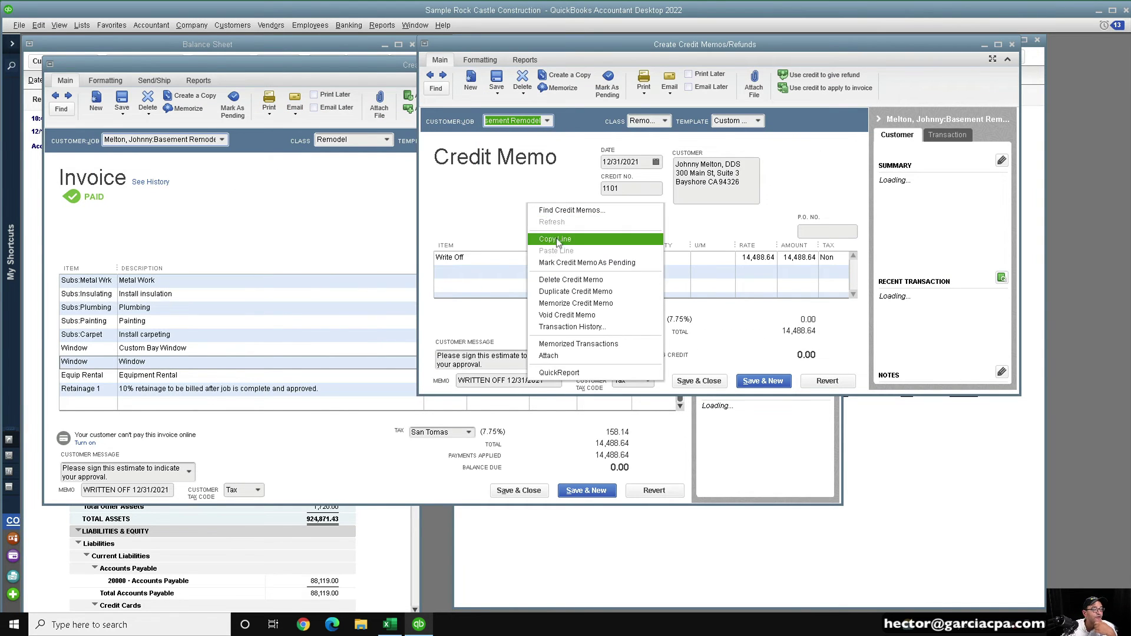
click(558, 280)
key(Return)
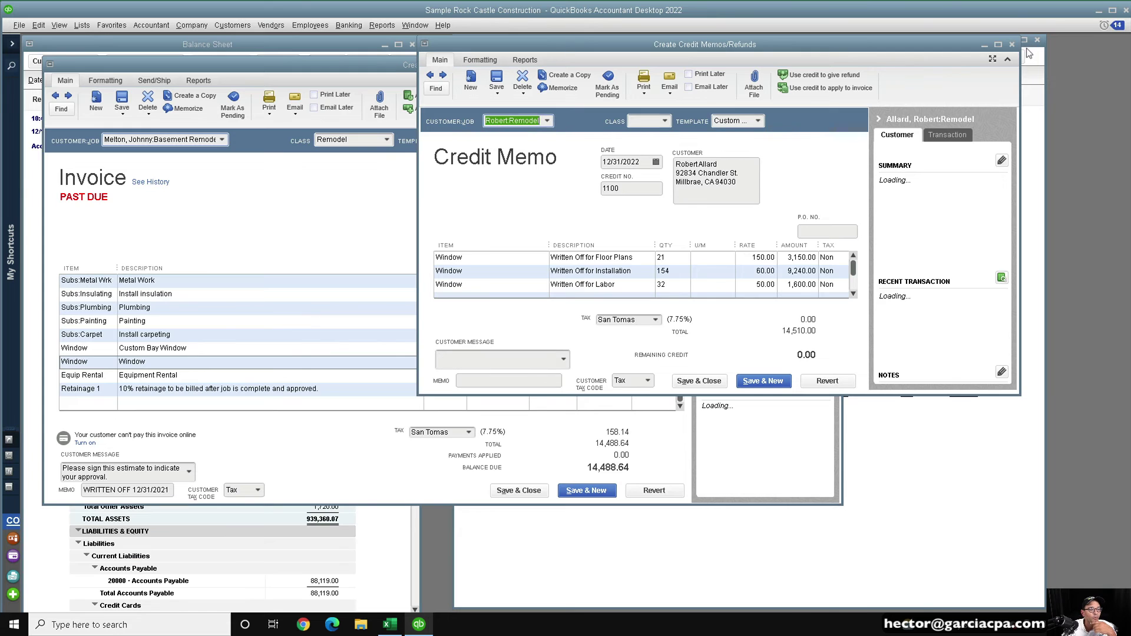
click(1013, 45)
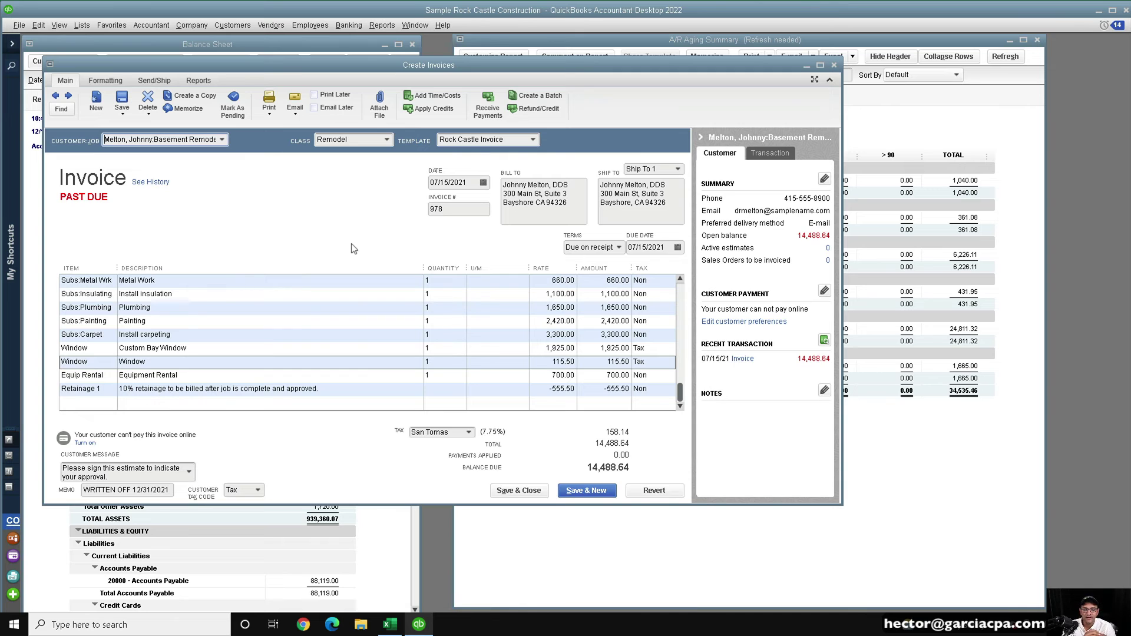
click(834, 65)
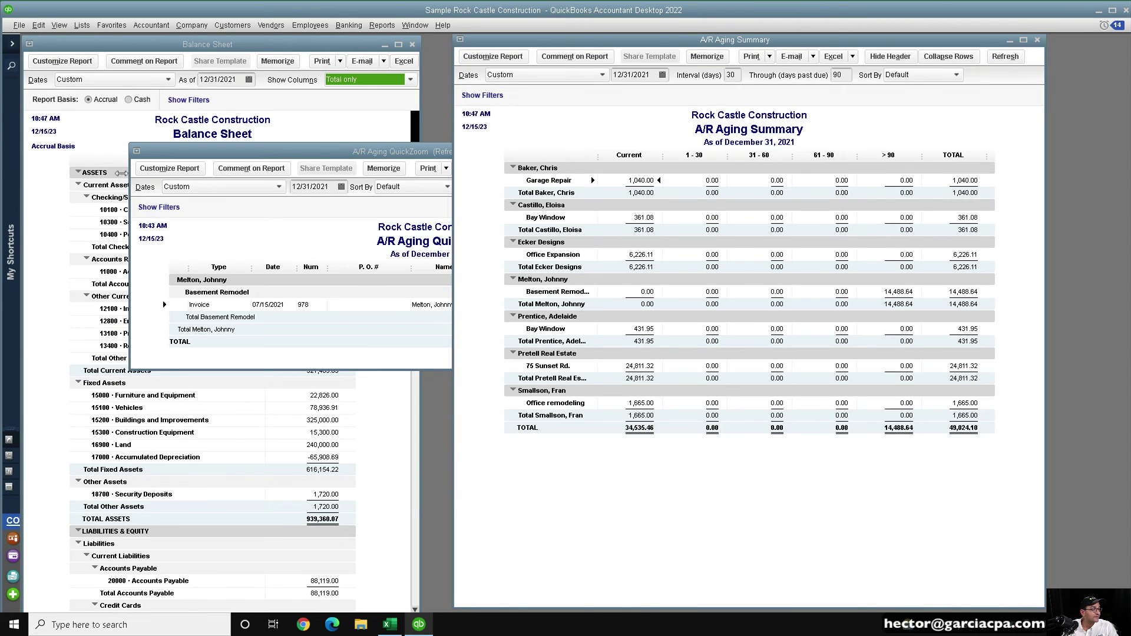
- Close the old QuickZoom report and reopen the 14,488.64 Basement Remodel invoice from the A/R Aging Summary's over-90-days amount
double_click(136, 151)
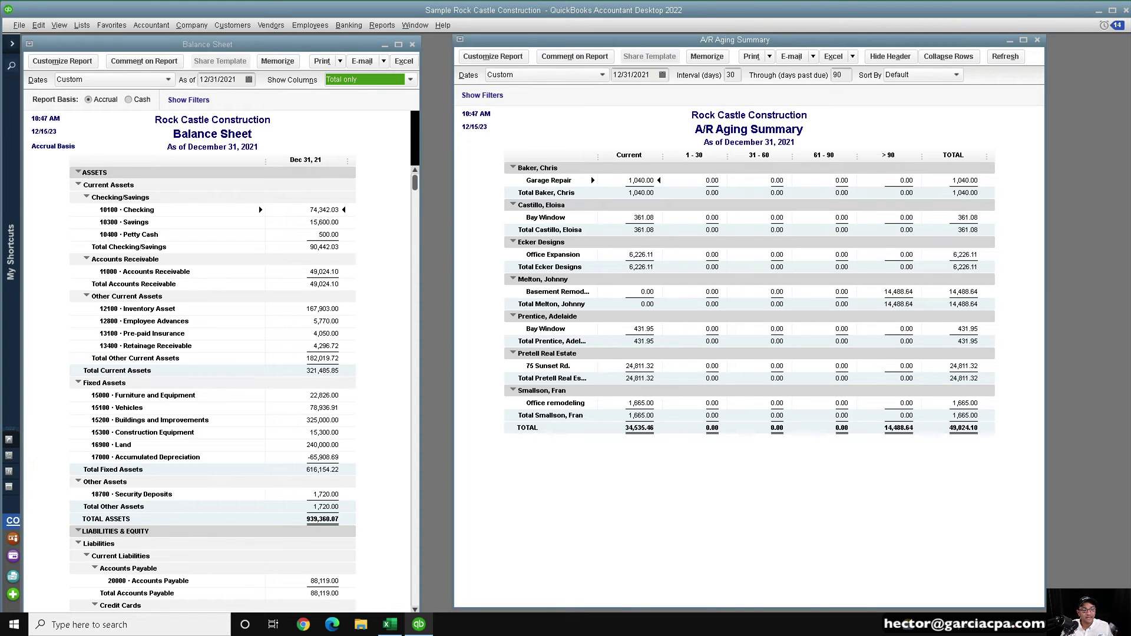
double_click(898, 291)
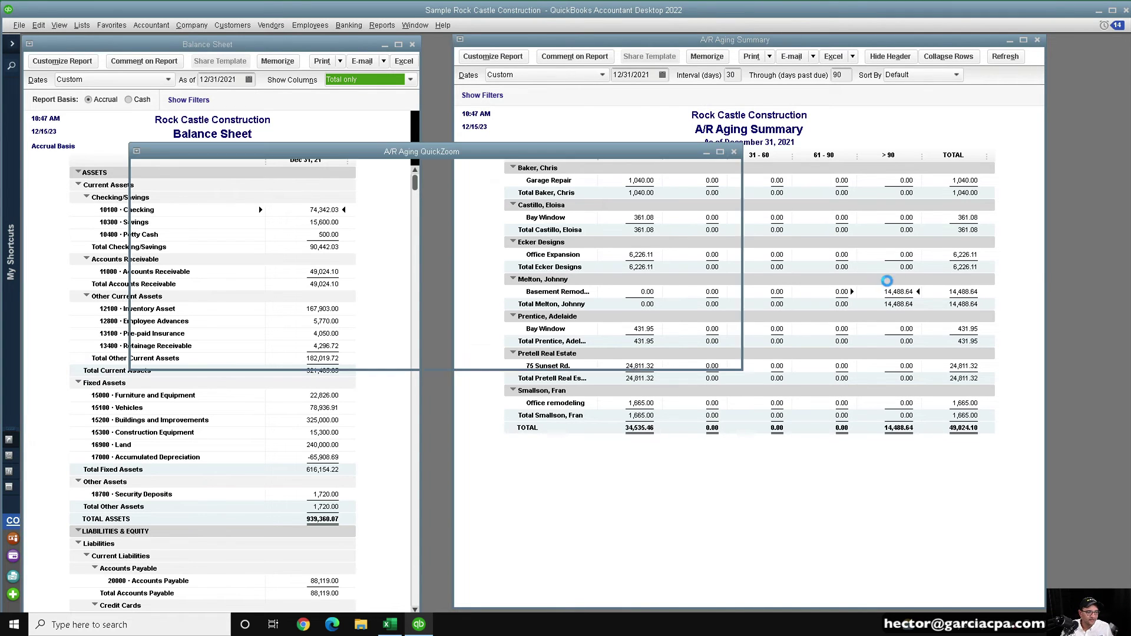
double_click(260, 303)
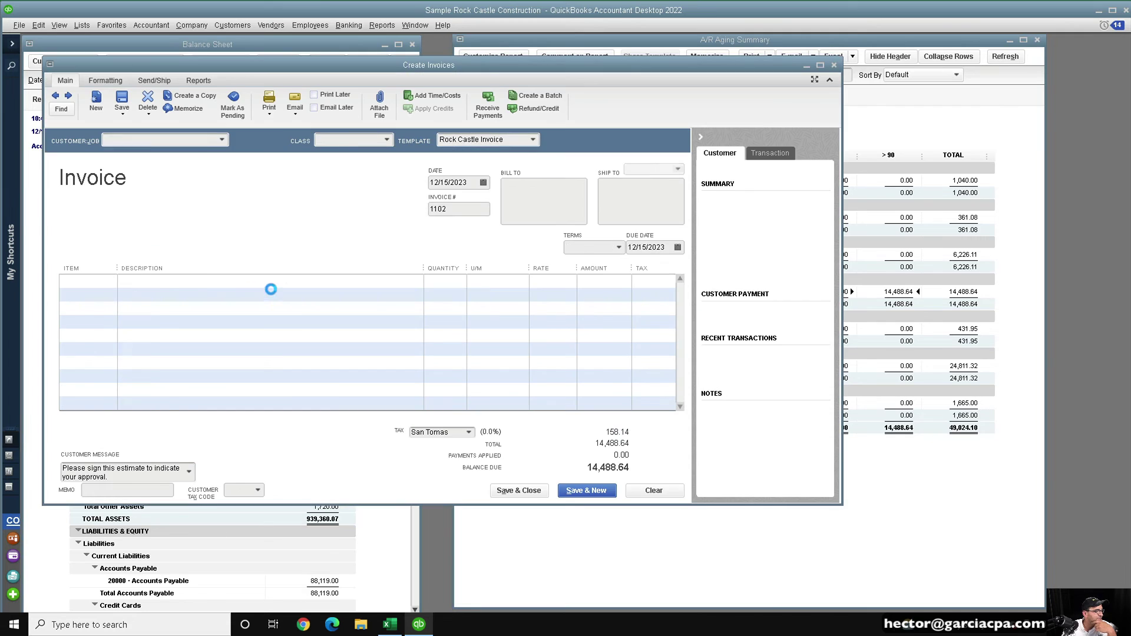
right_click(288, 225)
click(317, 297)
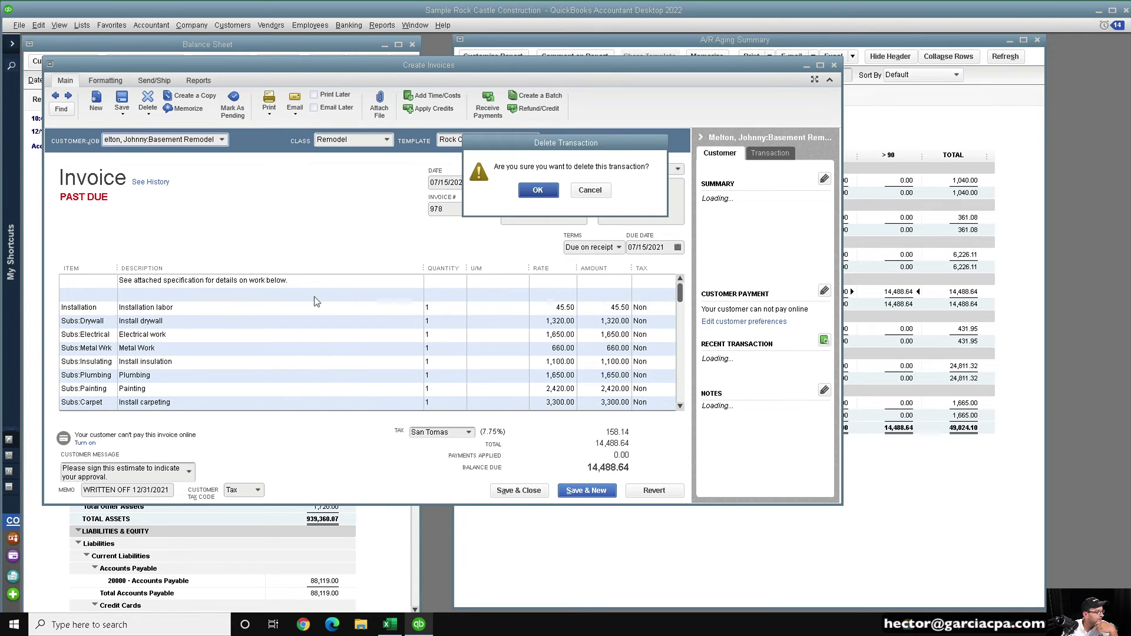
click(569, 187)
- Duplicate the Basement Remodel invoice and assign the copy to the Utility Shed job
right_click(182, 197)
click(207, 283)
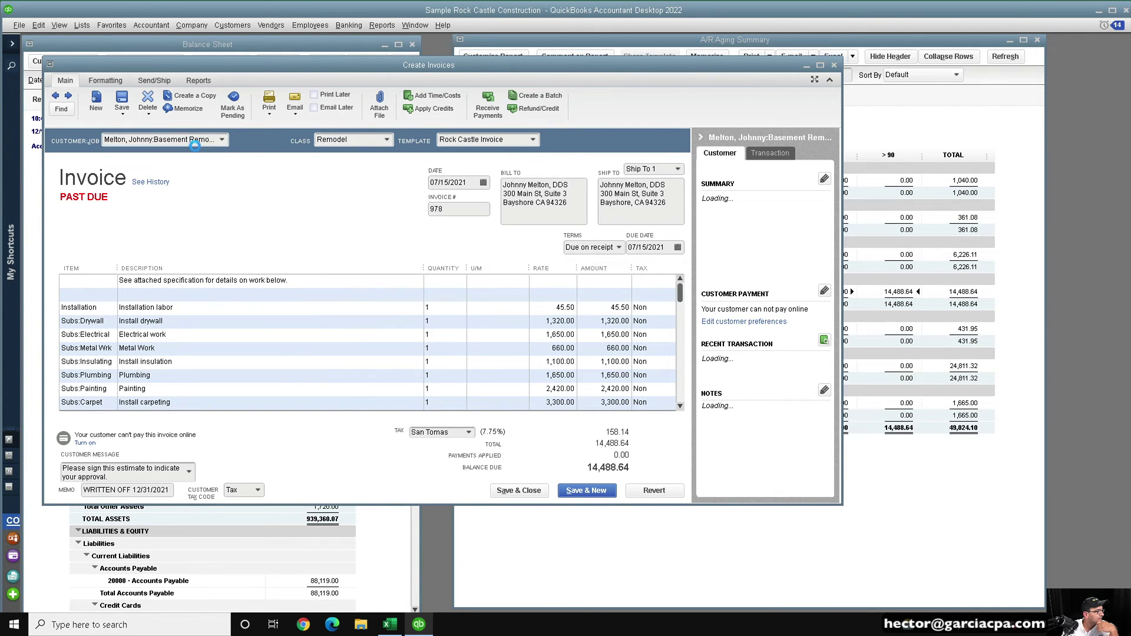
click(565, 235)
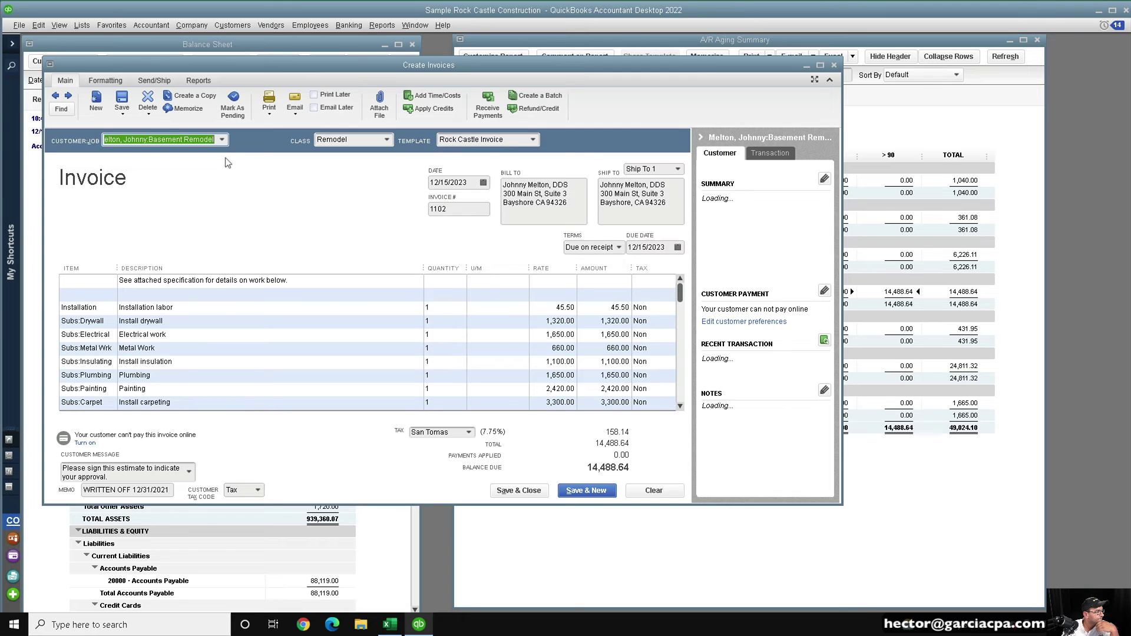
click(222, 139)
click(138, 292)
- Set the duplicated invoice's quantities to 2 for installation labor and 31 for drywall
click(439, 308)
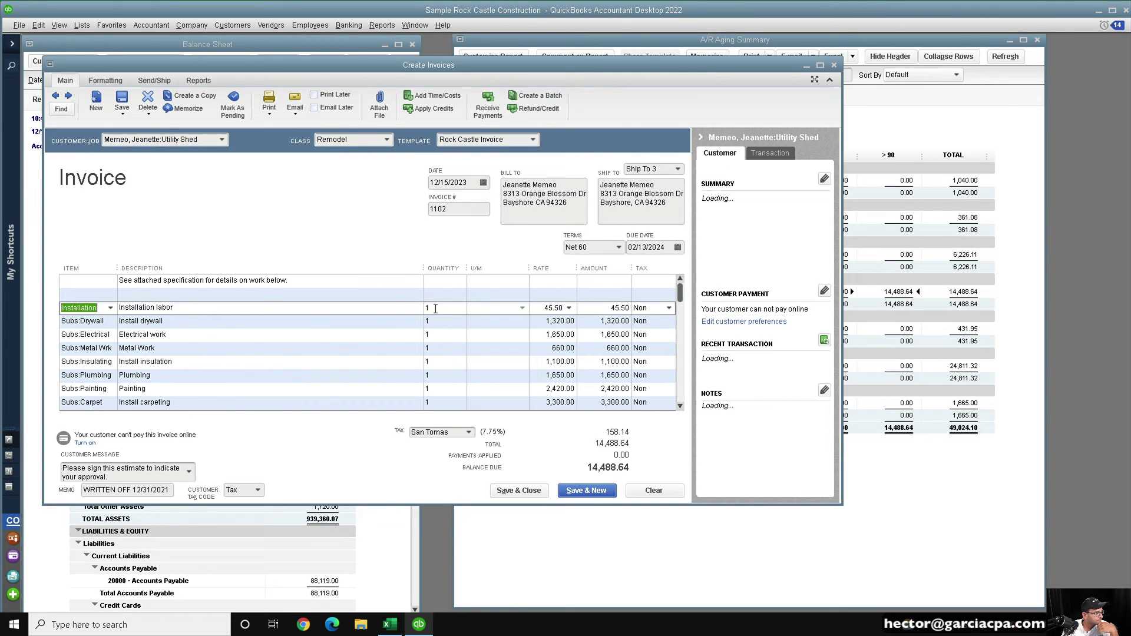
text(2)
click(440, 320)
text(31)
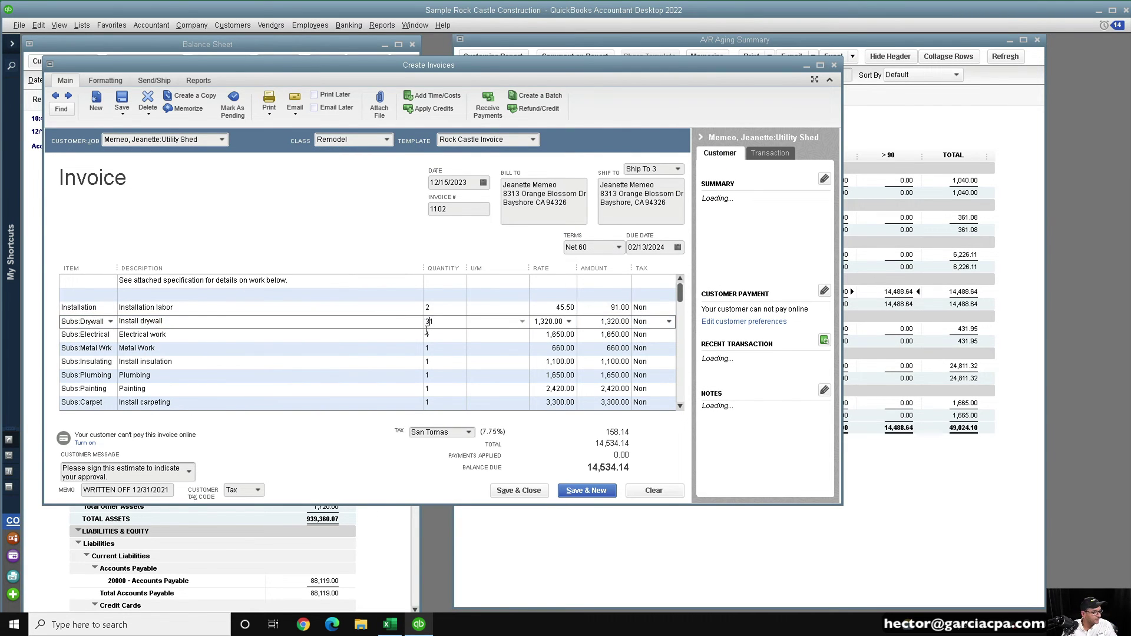
click(429, 333)
- Date the duplicated invoice 06/01/2021, then save and close it
click(466, 182)
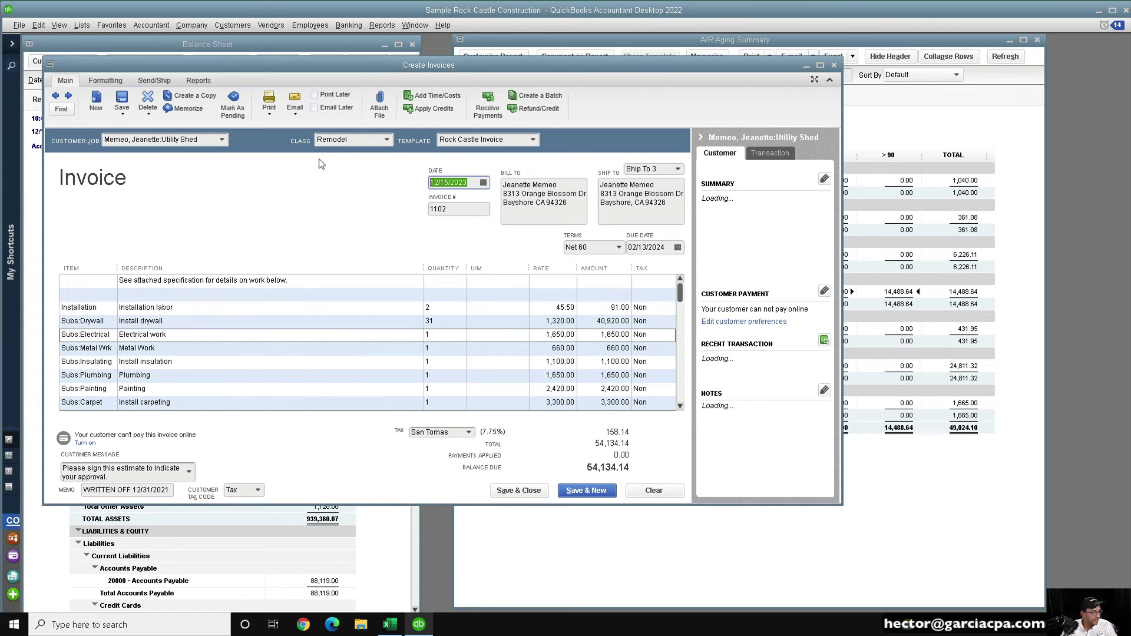
text(06012021)
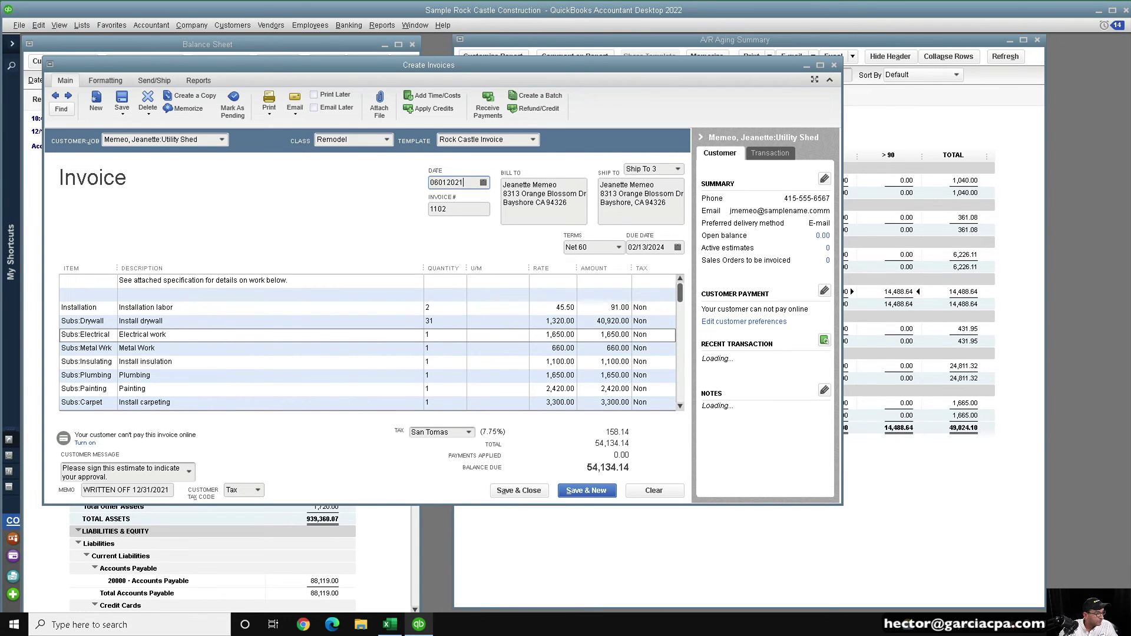
key(Tab)
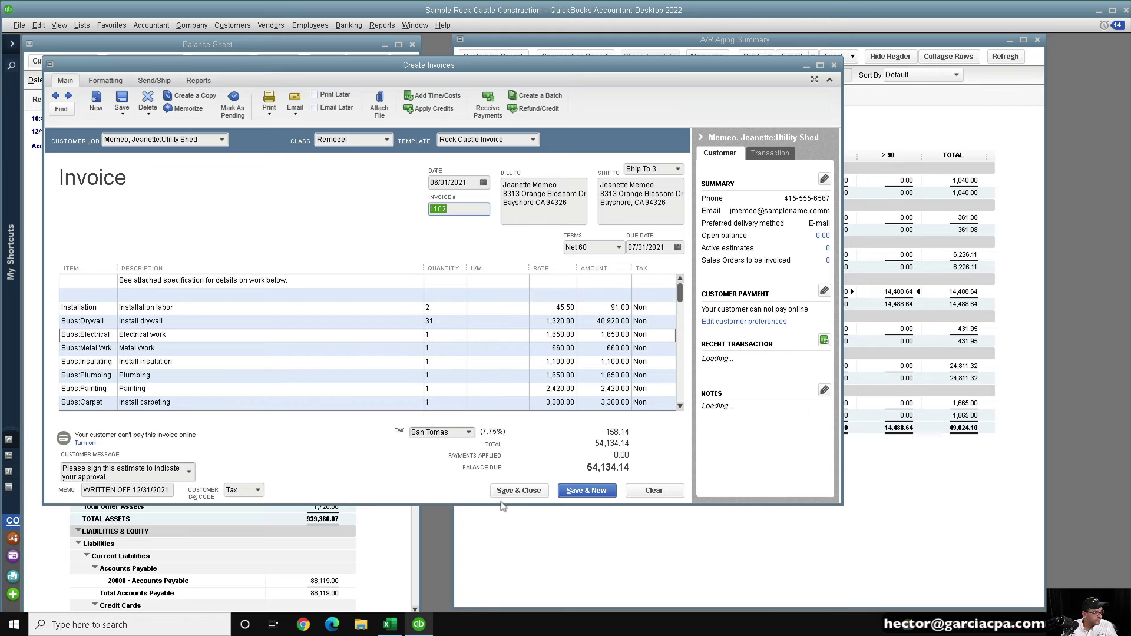
click(517, 493)
click(641, 390)
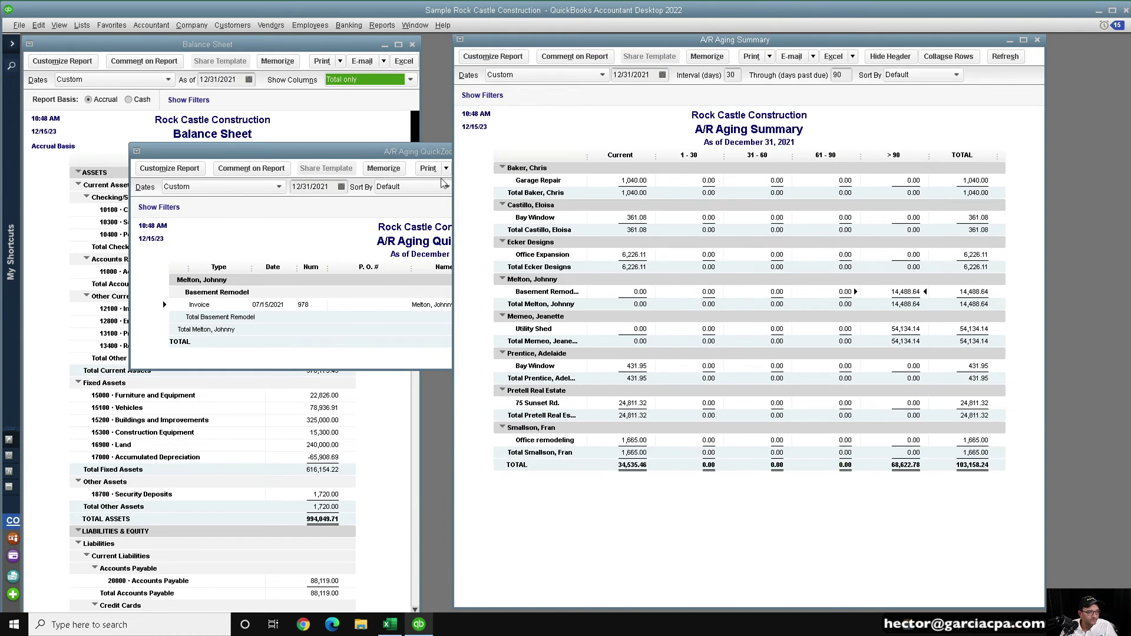
- Close the QuickZoom report, open Client Data Review's Write Off Invoices tool, and move its window over the reports
double_click(137, 152)
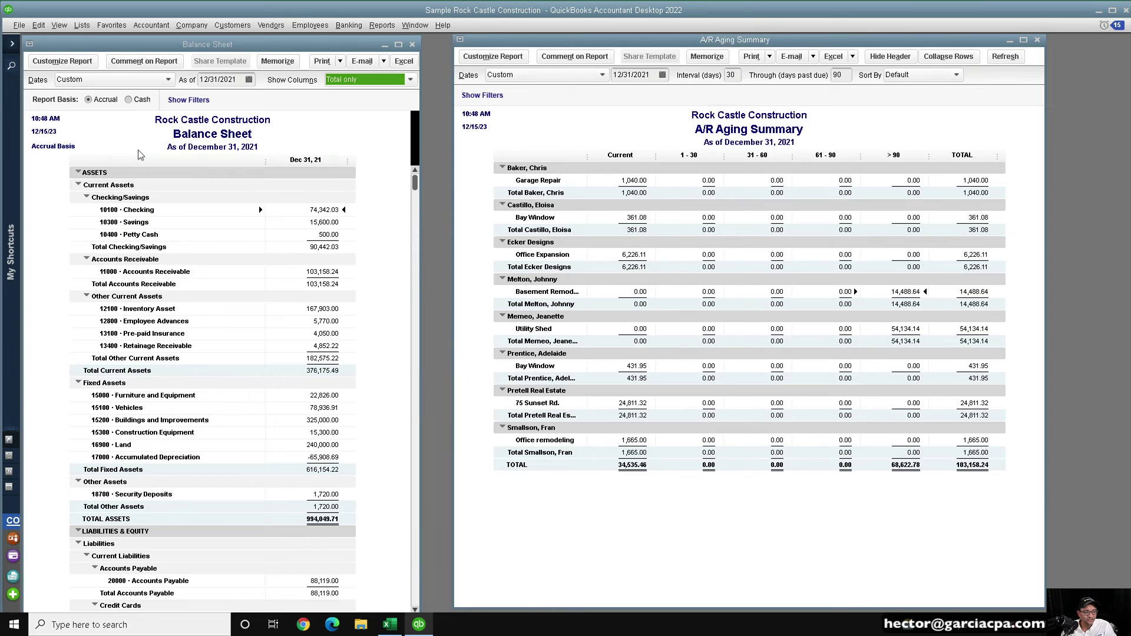
click(151, 25)
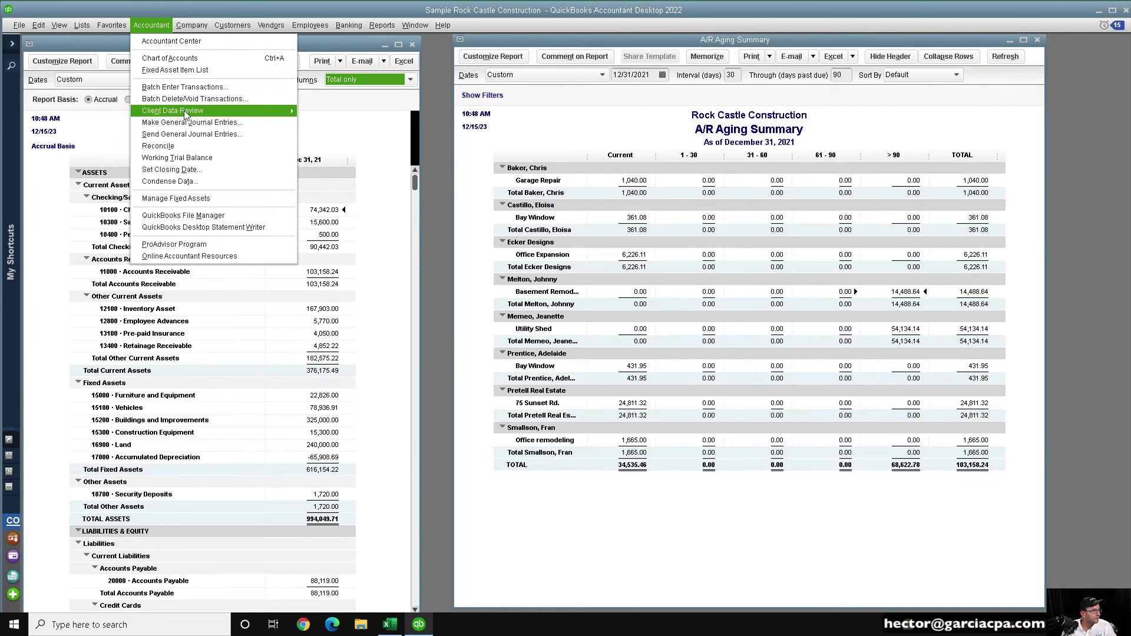
mouse_move(185, 114)
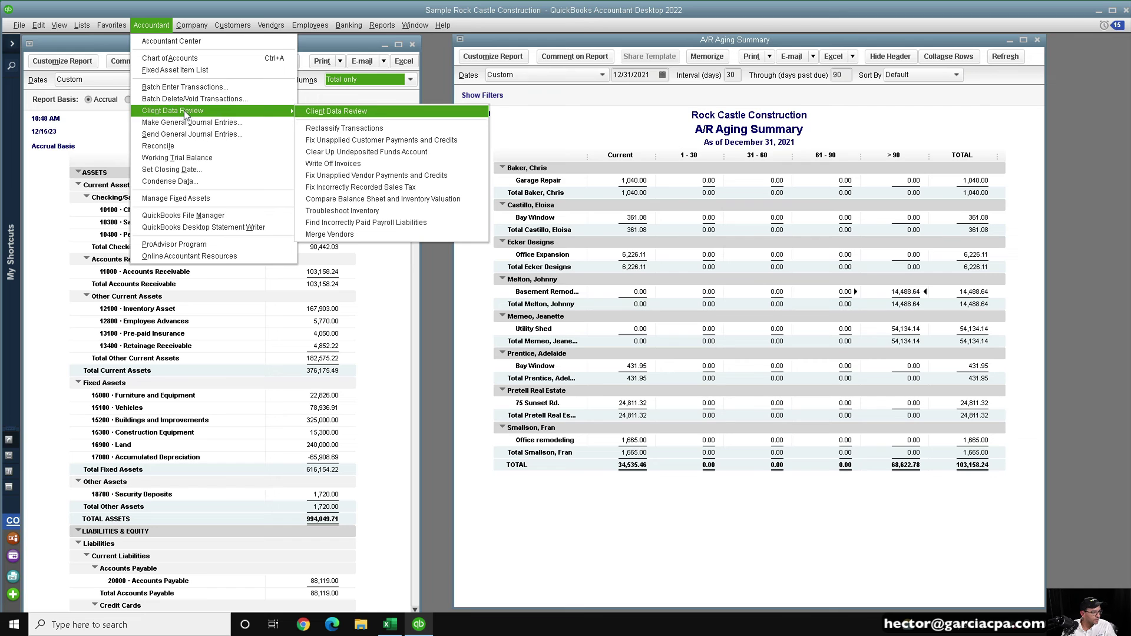
click(345, 158)
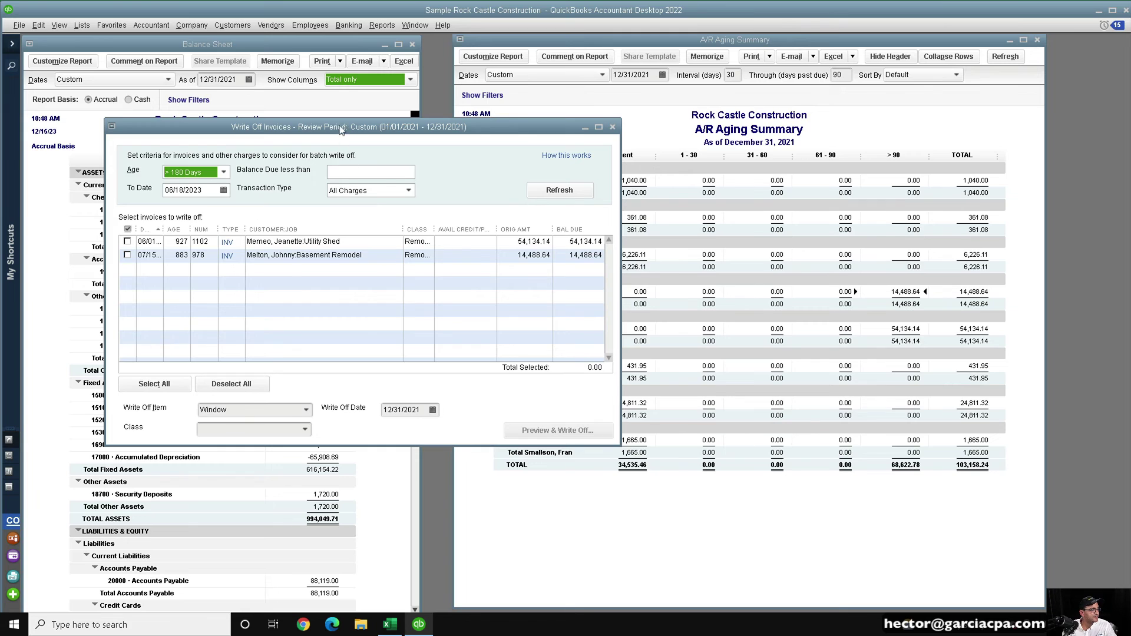
drag(341, 130, 526, 139)
- Try a To Date of 12/31/2021 for the write-off list and return the age criterion to > 180 Days
key(Tab)
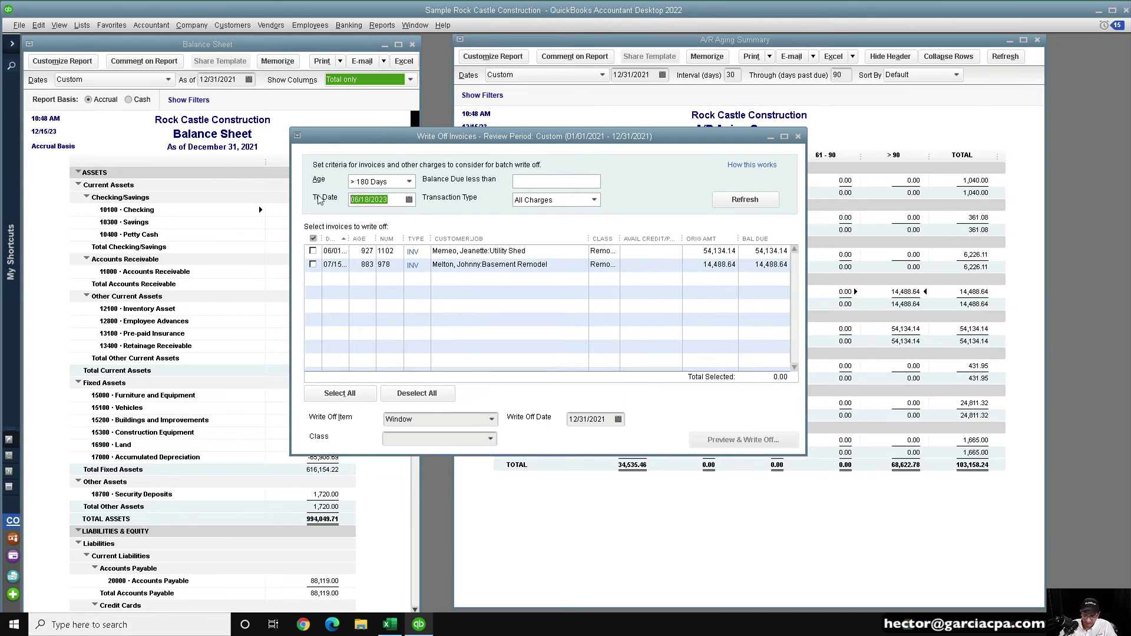
text(12/31/2021)
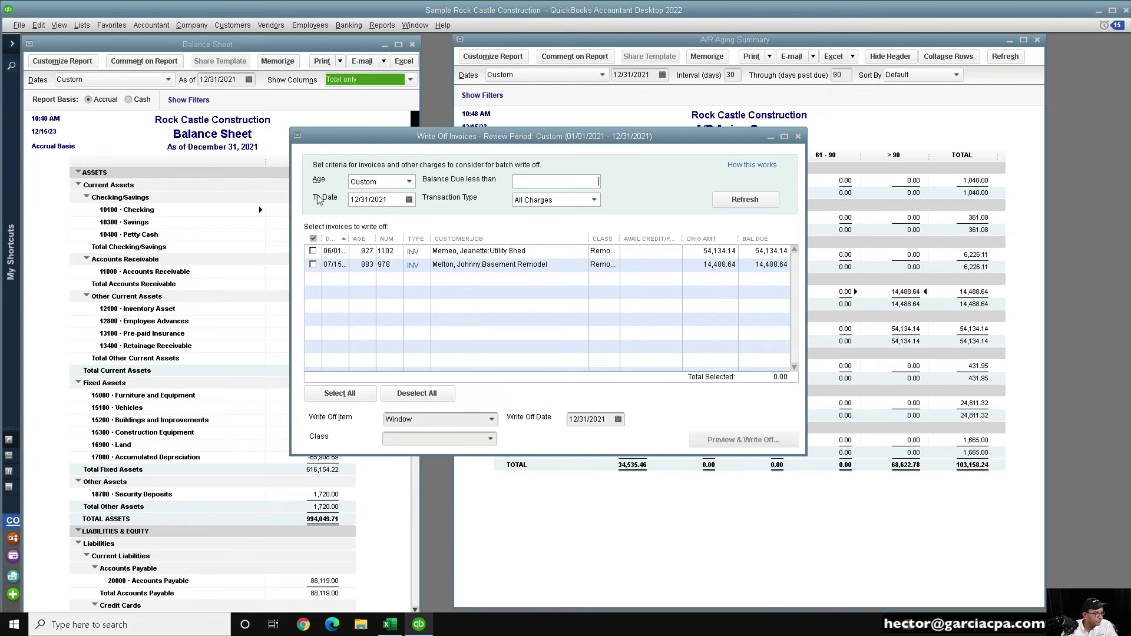
click(409, 182)
click(372, 212)
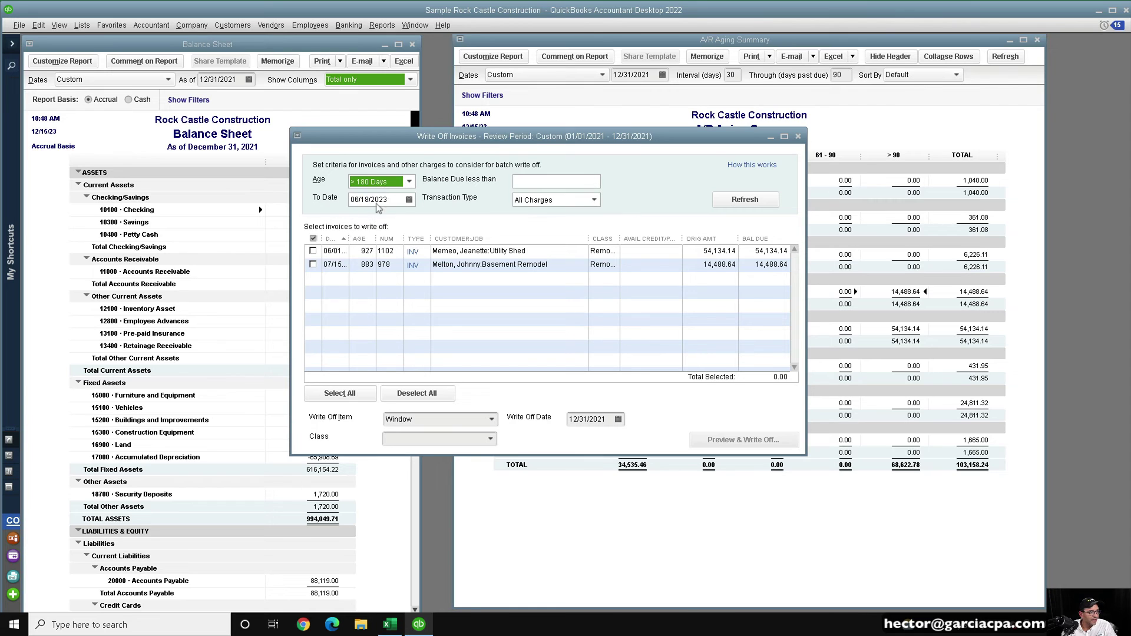
click(408, 182)
click(380, 195)
- Open the Utility Shed invoice from the write-off list and set its date to 11/01/2021
click(409, 248)
double_click(409, 247)
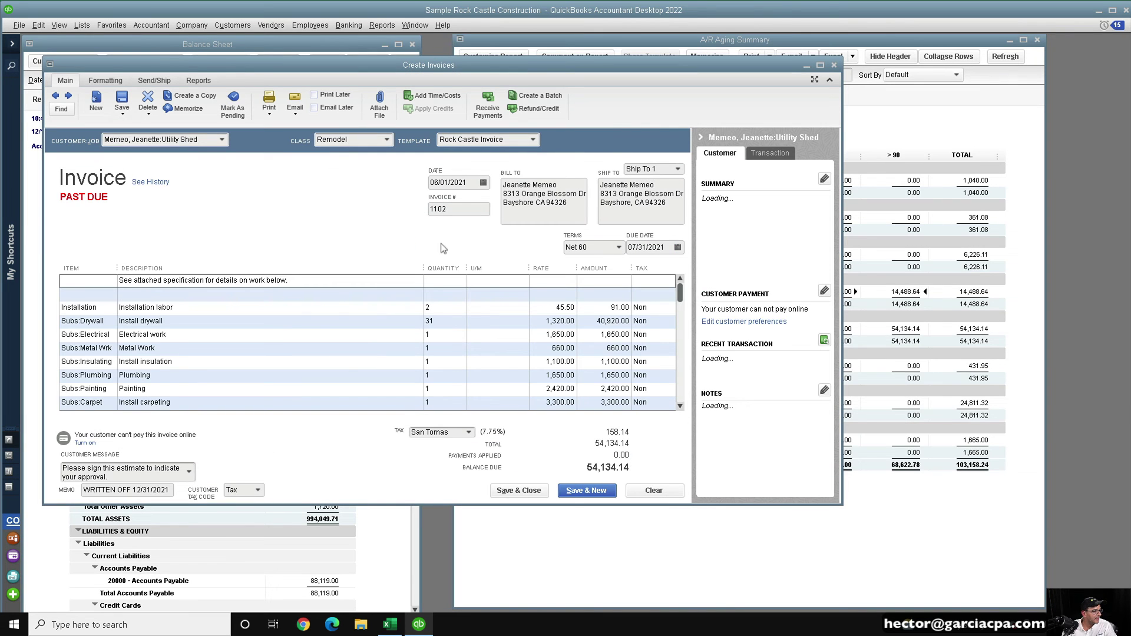
click(484, 183)
click(527, 202)
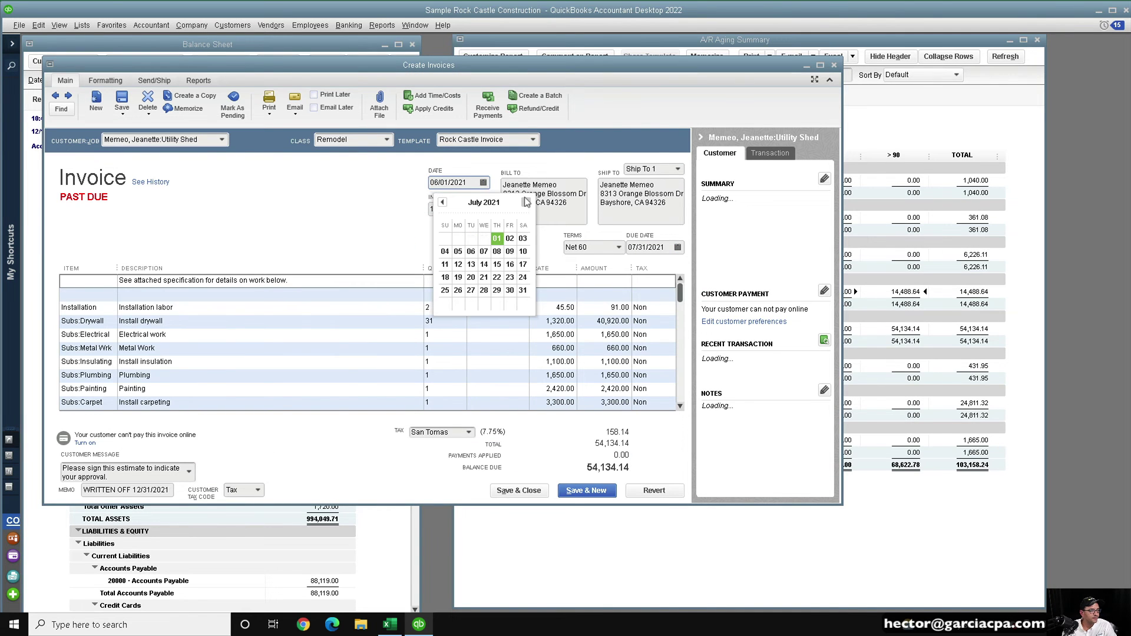
click(526, 202)
click(527, 202)
click(526, 202)
click(526, 202)
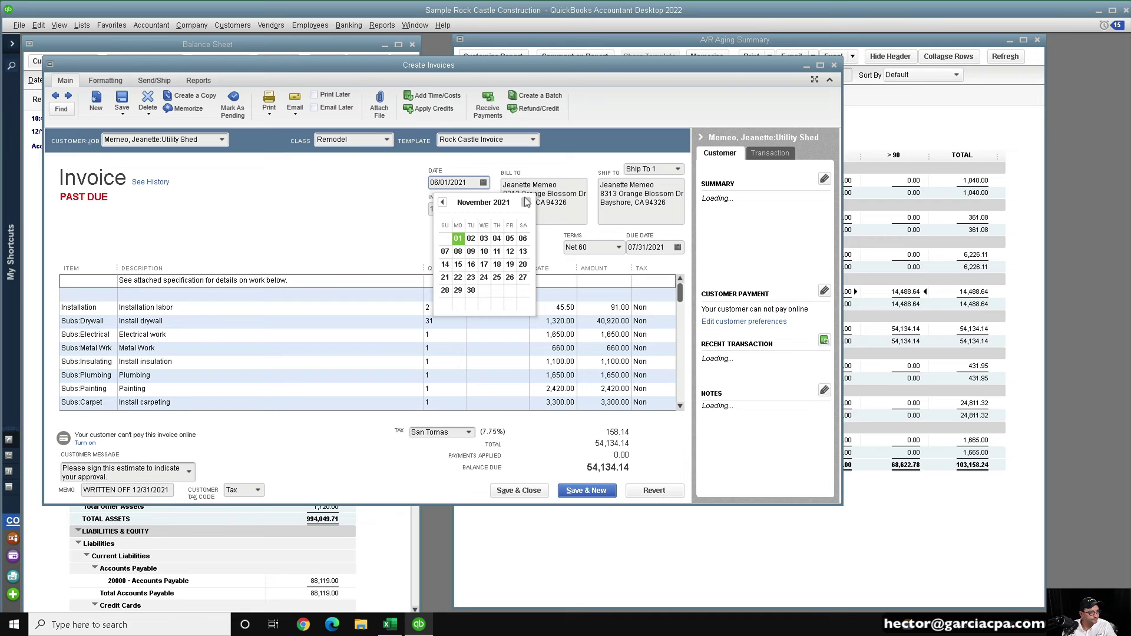
click(459, 239)
- Save the redated invoice without making spelling corrections and close it
click(122, 100)
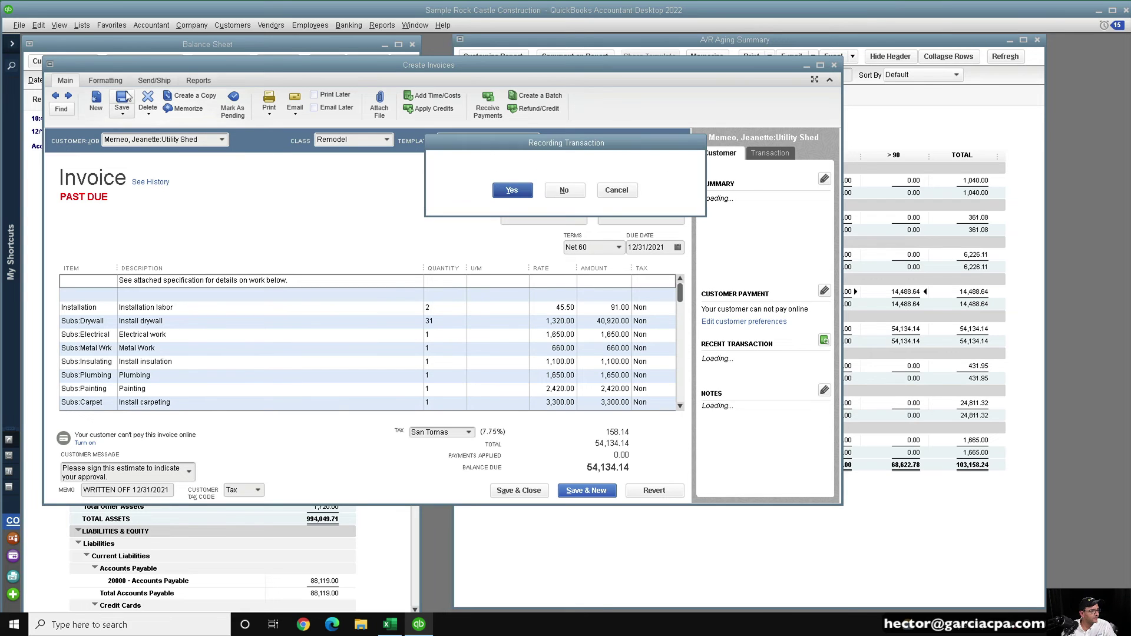
click(509, 188)
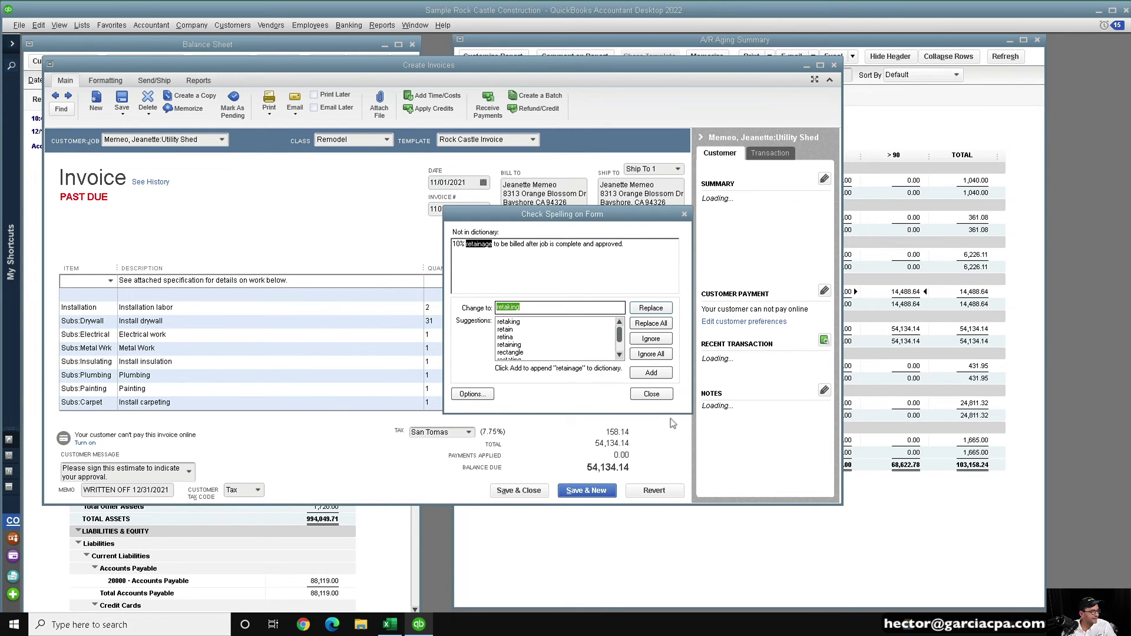
click(652, 393)
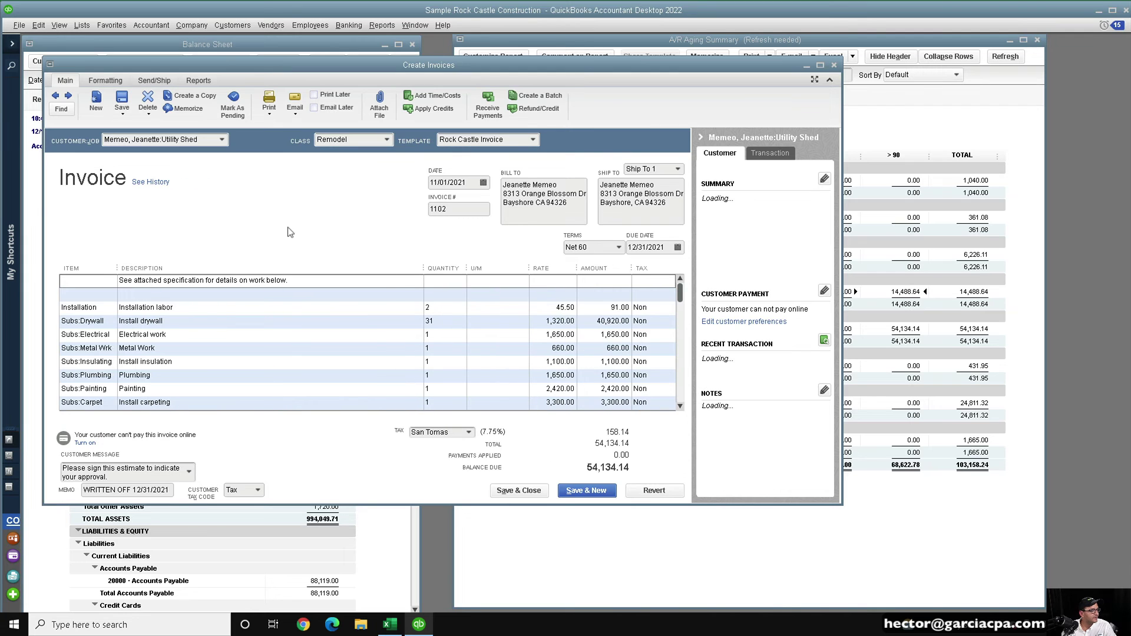
key(Escape)
- Try the > 180 Days age criterion for the write-off list and switch back to > 120 Days
click(411, 182)
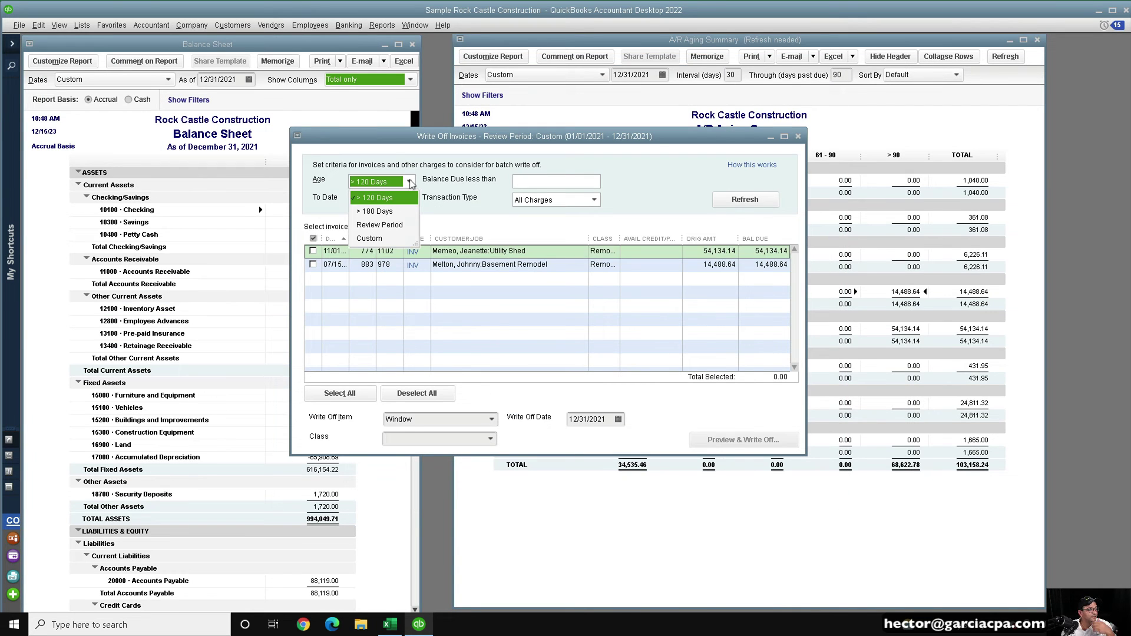
click(386, 212)
click(411, 182)
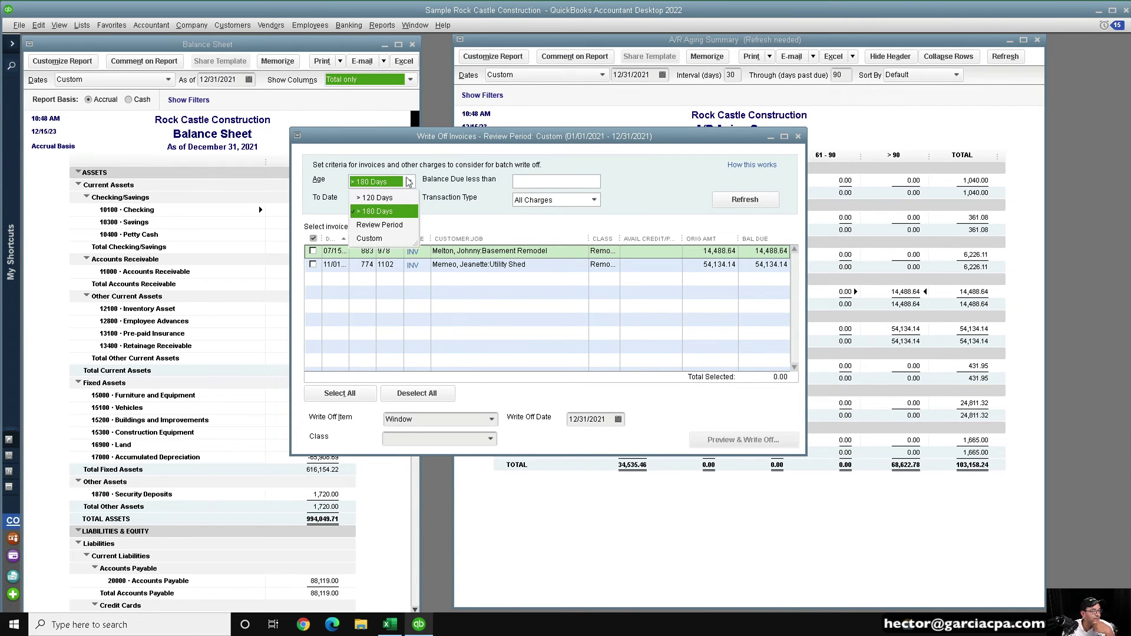
click(396, 199)
click(391, 202)
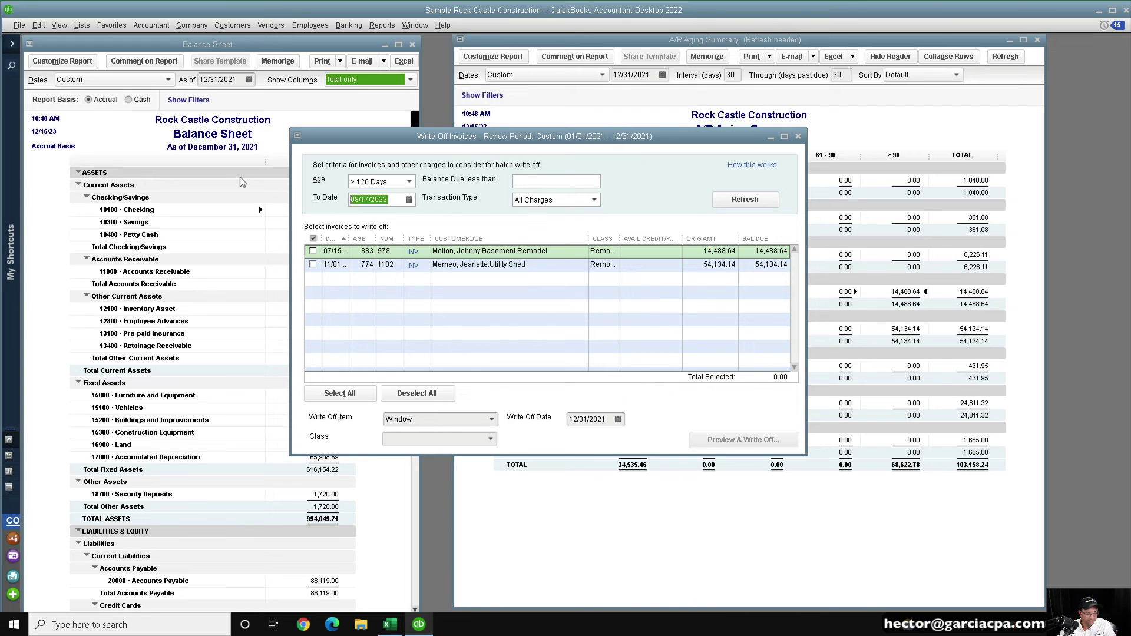
- Set the write-off list's To Date to 12/31/2021 and leave the age criterion on Custom
text(123120021)
key(Tab)
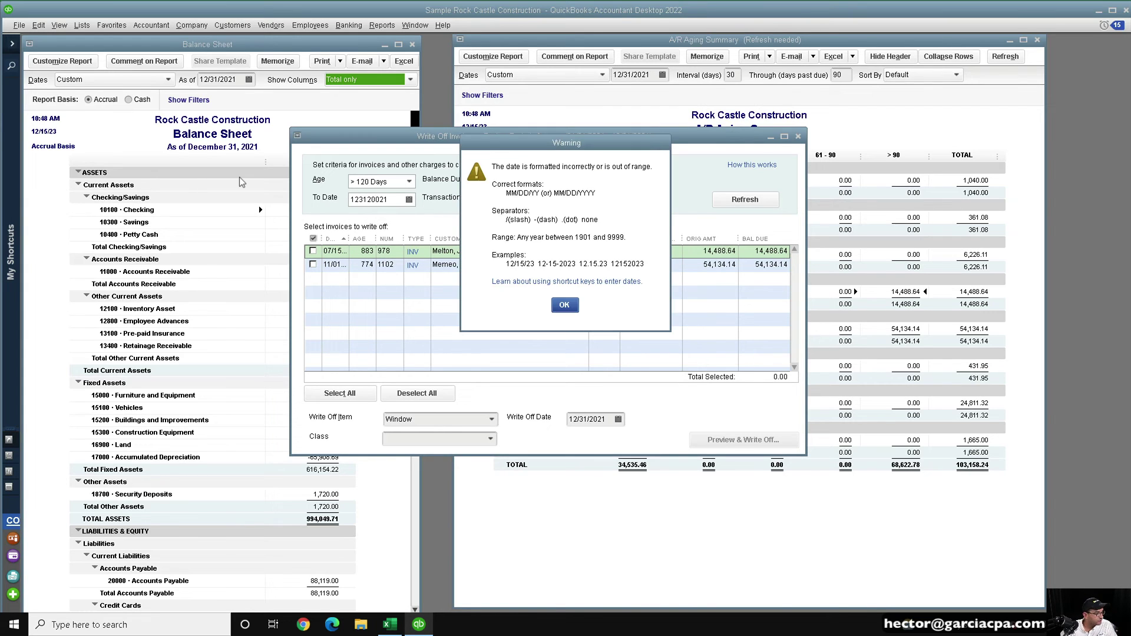
key(Return)
text(12)
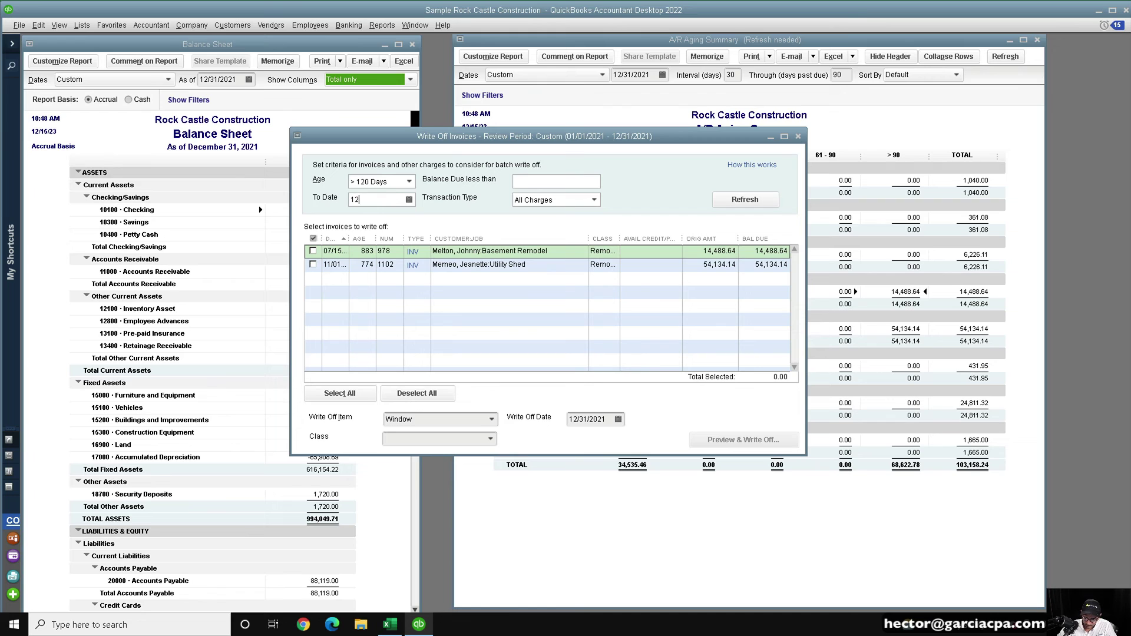
text(/31/2021)
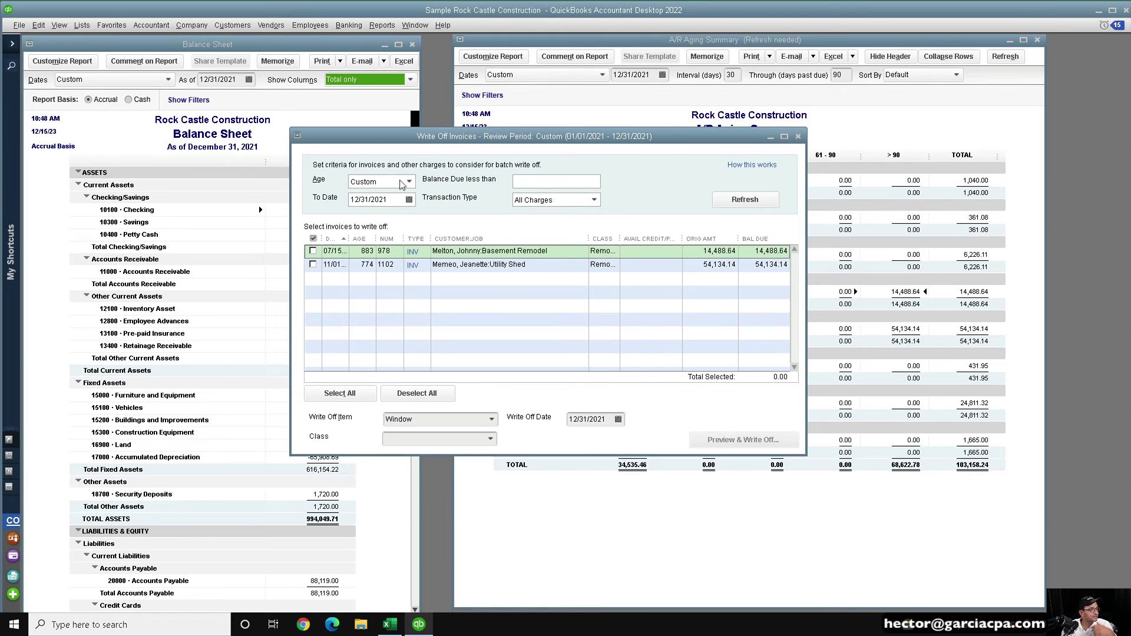
click(381, 187)
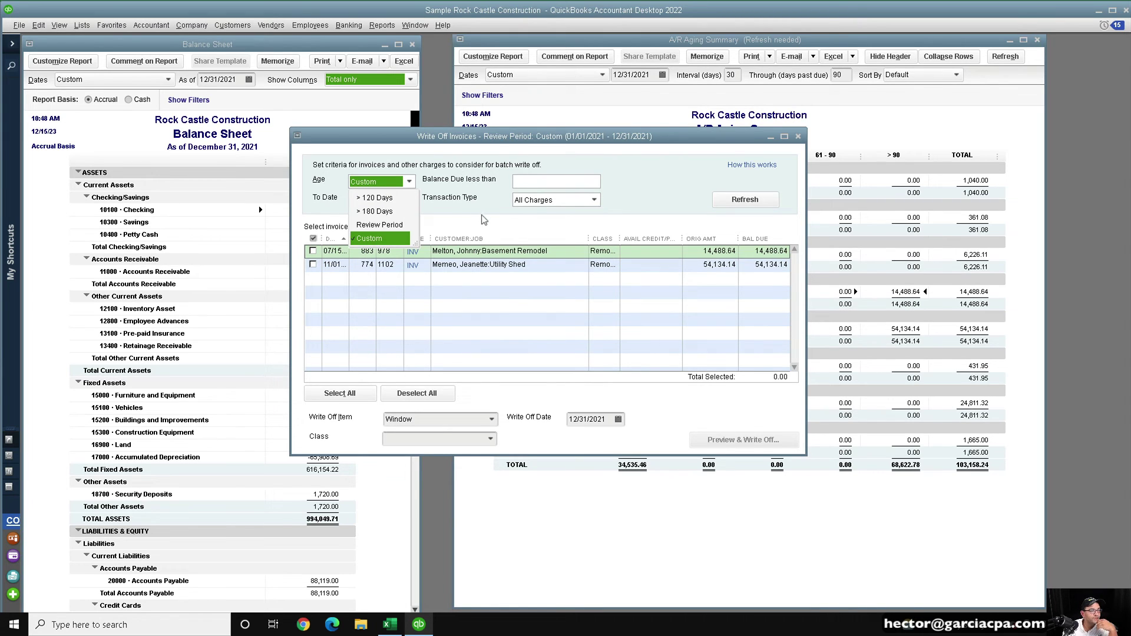
click(483, 219)
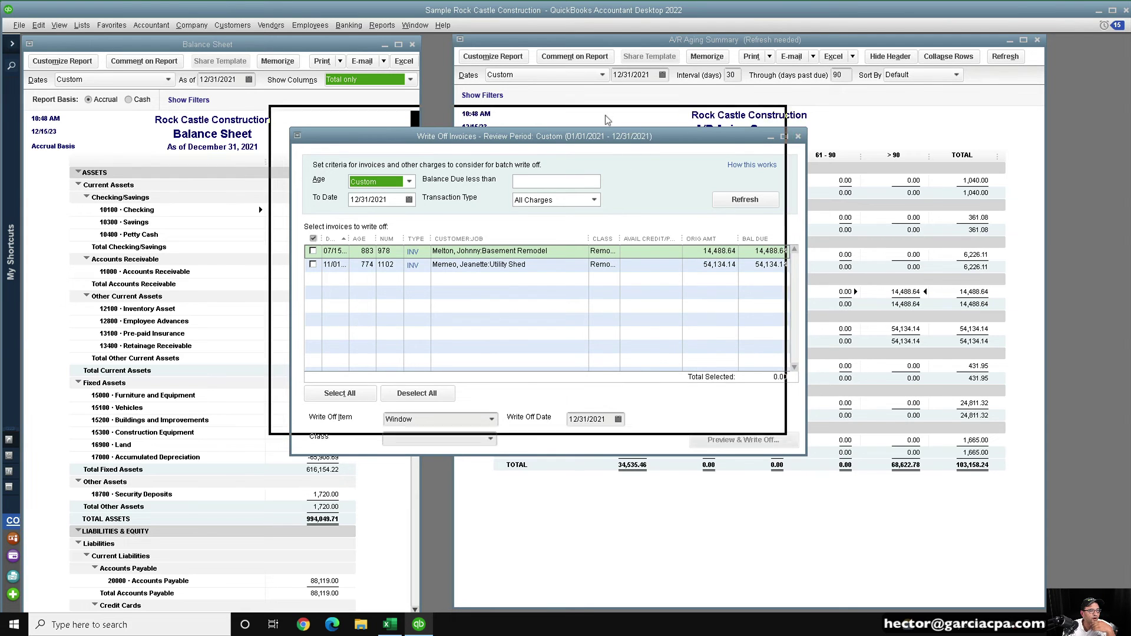
- Move and enlarge the Write Off Invoices window and set the age criterion to Review Period
drag(606, 136, 570, 111)
drag(762, 423, 920, 517)
click(339, 157)
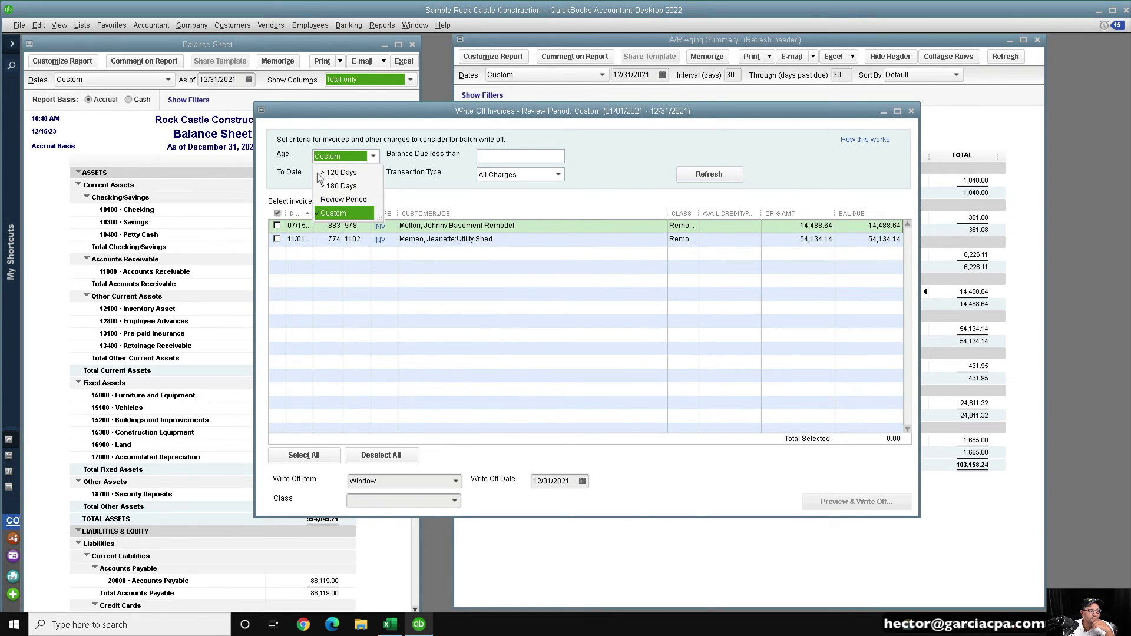
click(344, 199)
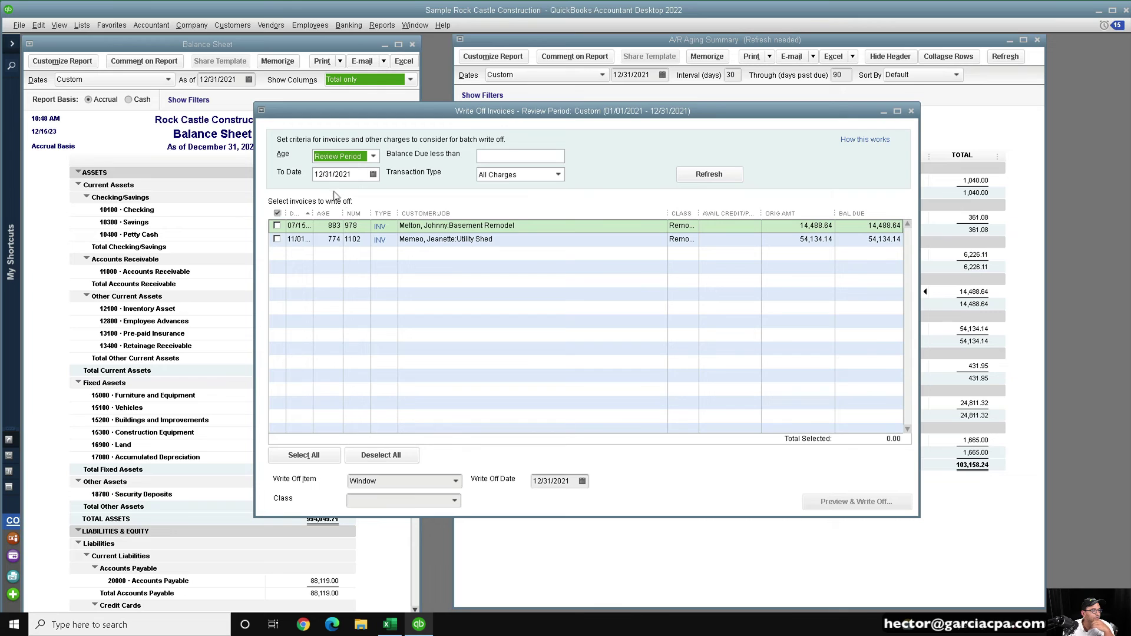
click(360, 175)
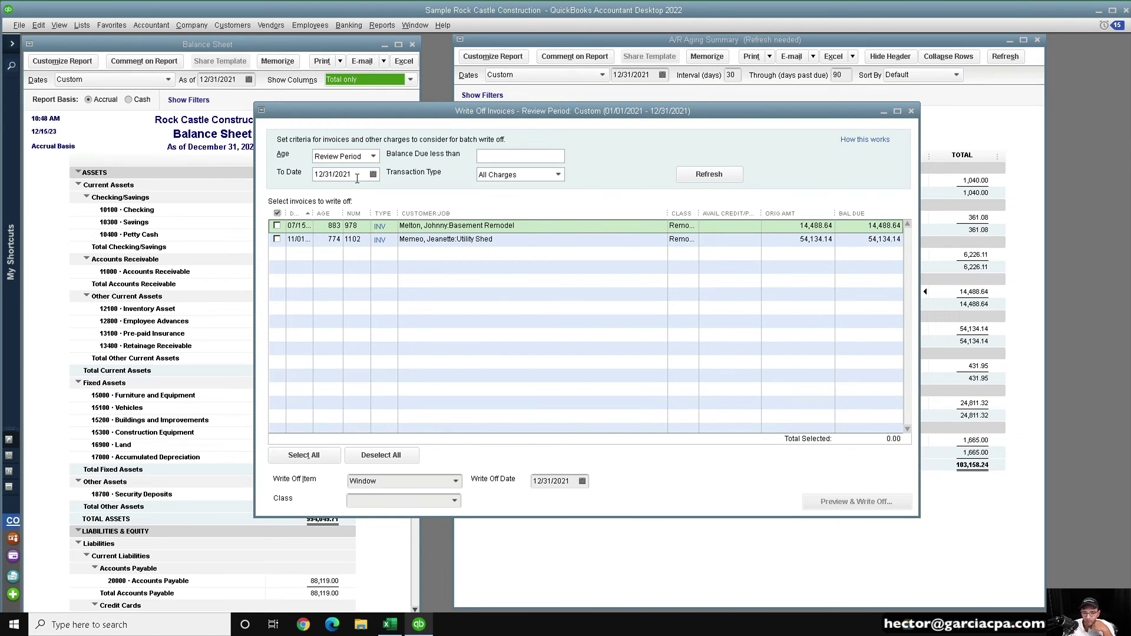
- Widen the Date column and sort the invoices by age
mouse_move(338, 204)
mouse_down()
mouse_move(364, 204)
mouse_move(342, 203)
mouse_up()
click(367, 215)
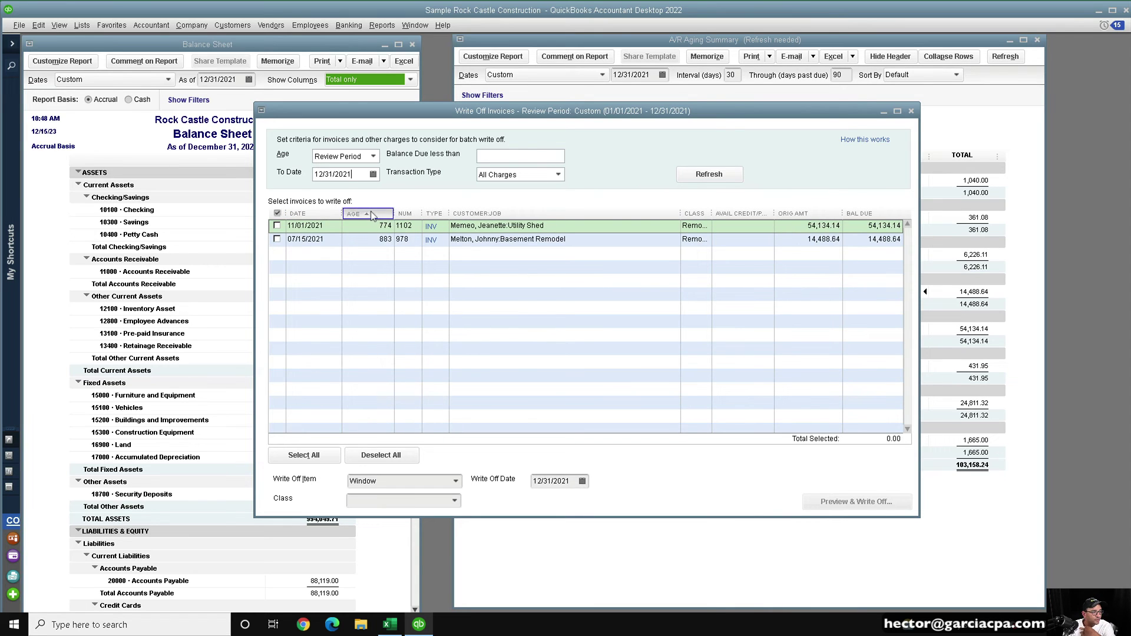
click(369, 215)
click(371, 215)
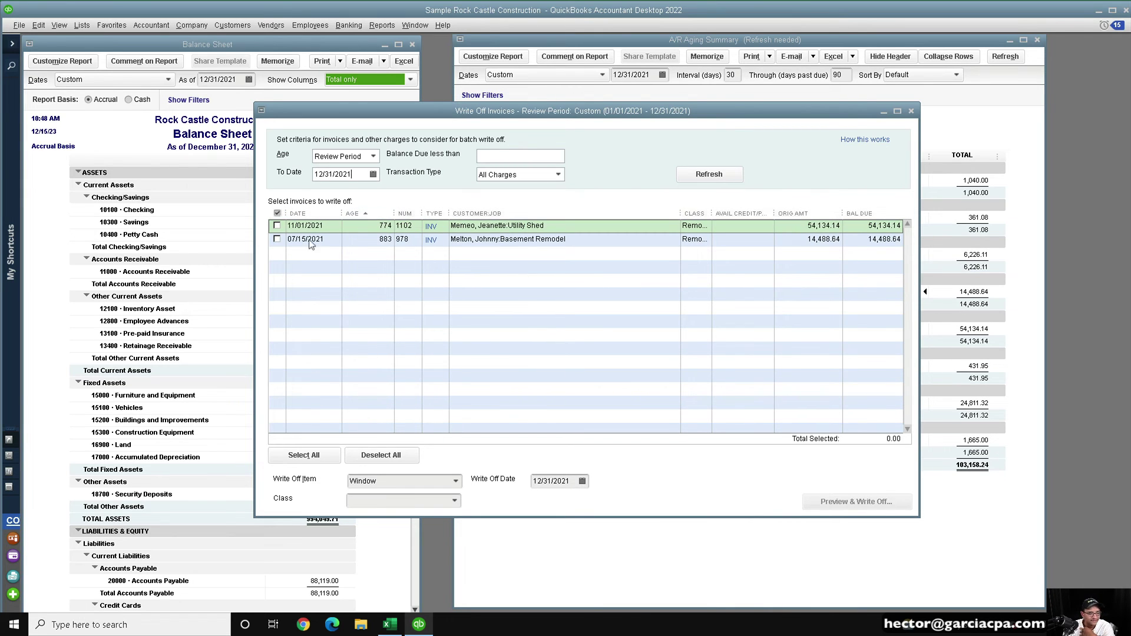
- Select both listed invoices for write-off and set the write-off item to Write Off
click(277, 225)
click(276, 240)
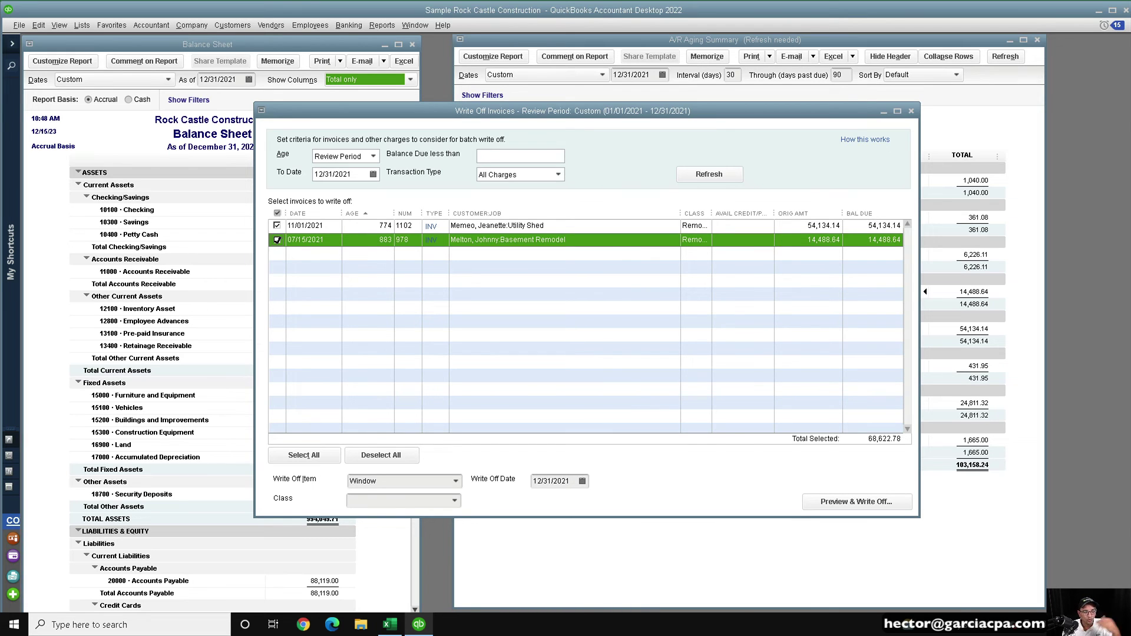
click(393, 481)
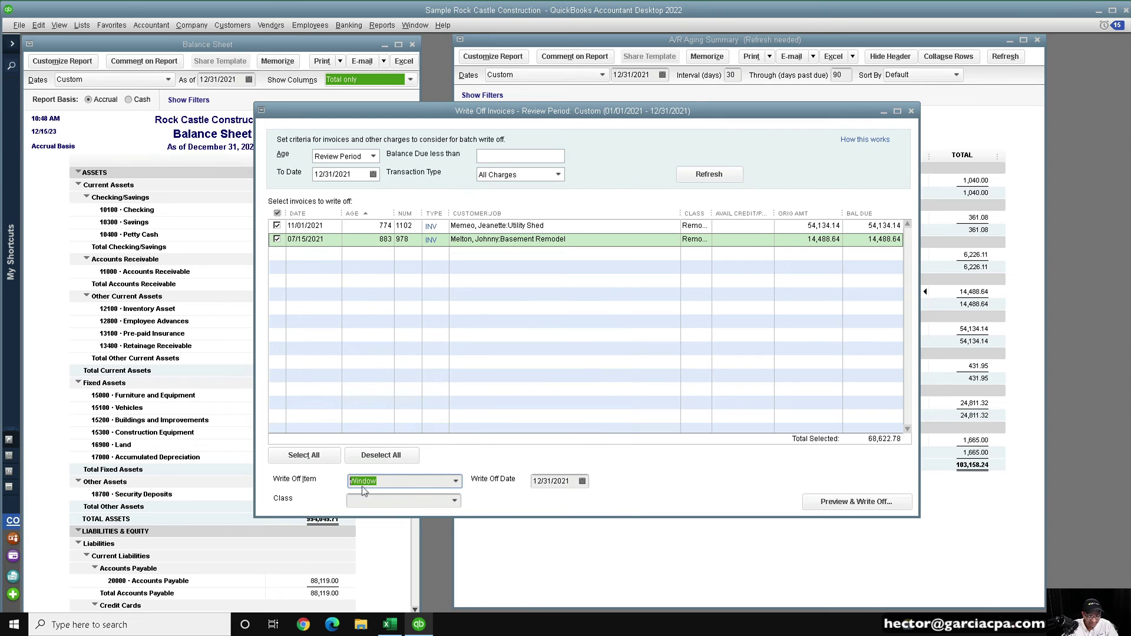
text(wit)
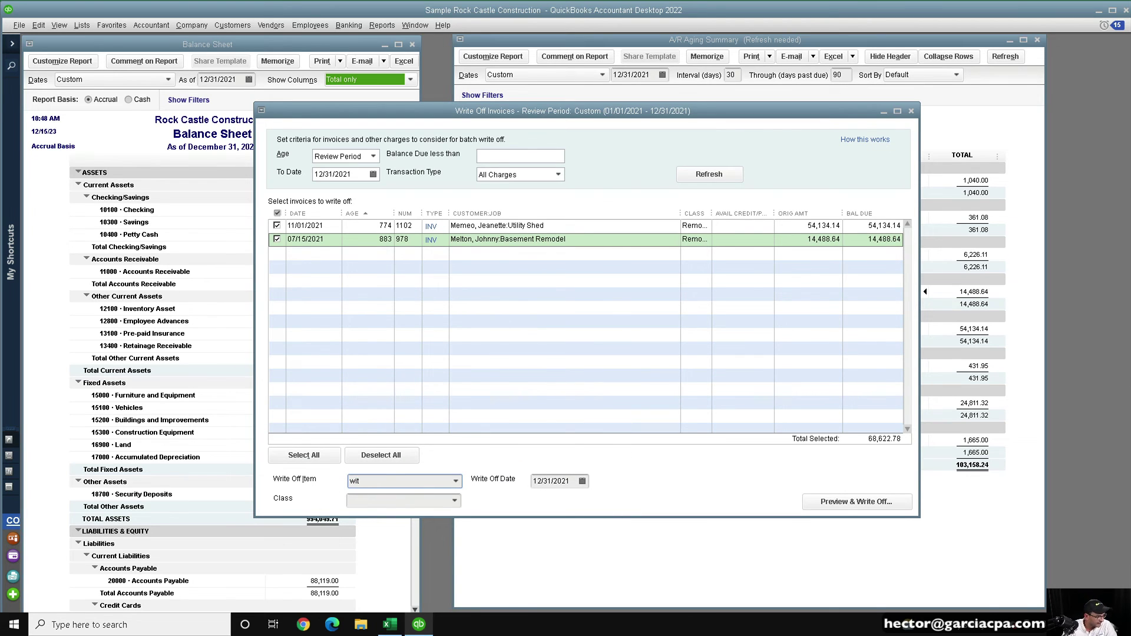
key(BackSpace)
key(BackSpace)
key(BackSpace)
text(w)
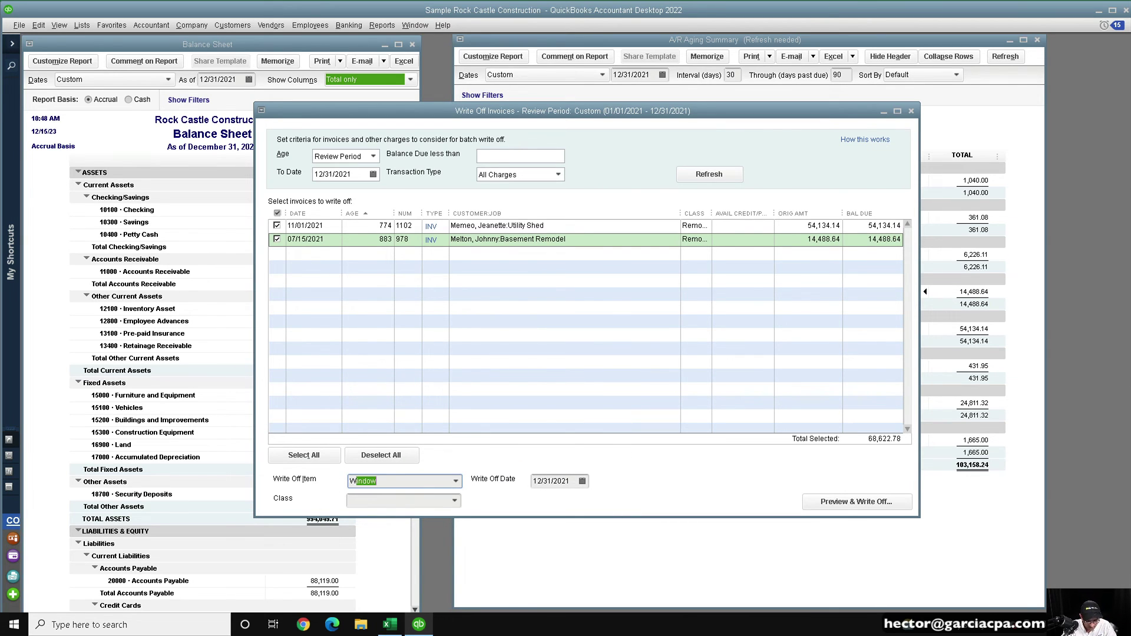
text(rite Off)
key(Tab)
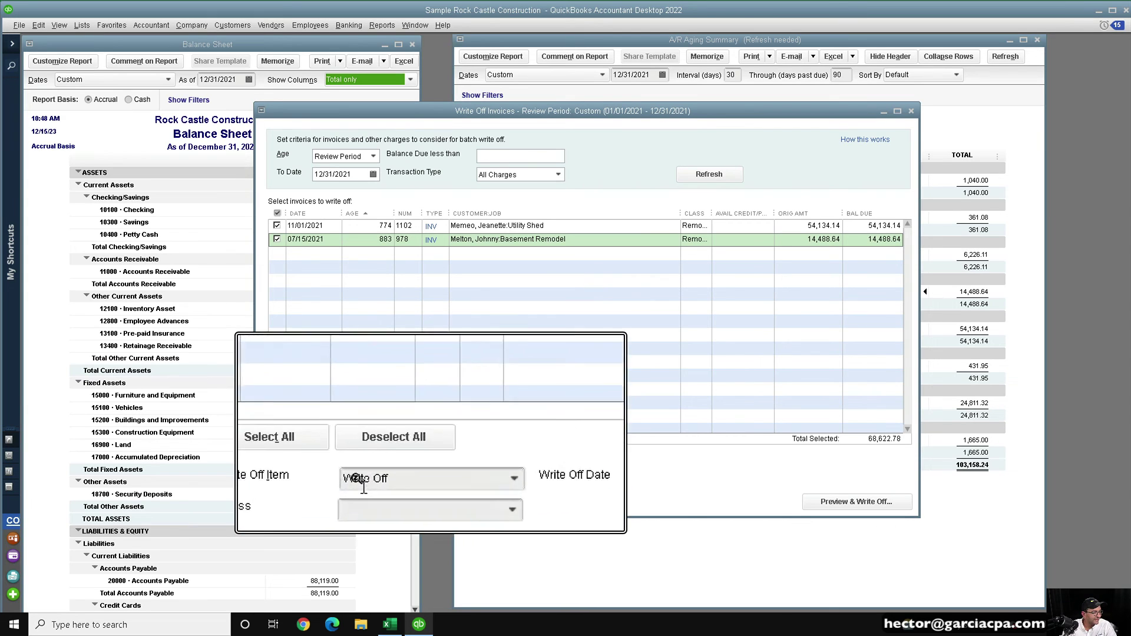
key(shift+Tab)
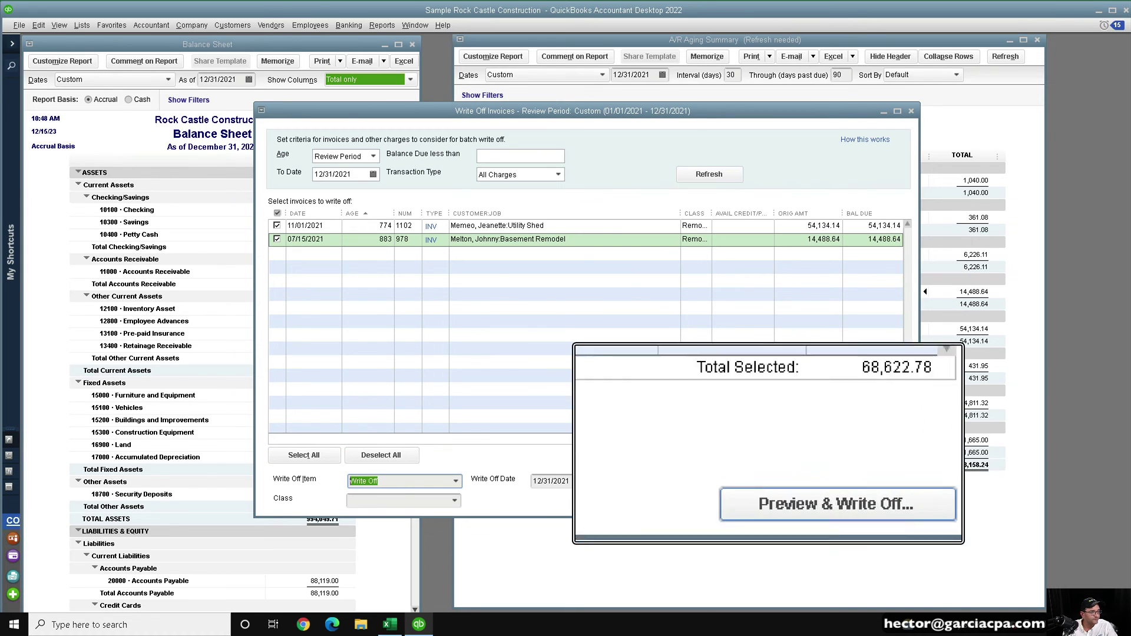
- Preview and write off both invoices as of 12/31/2021, and close the write-off windows
click(556, 479)
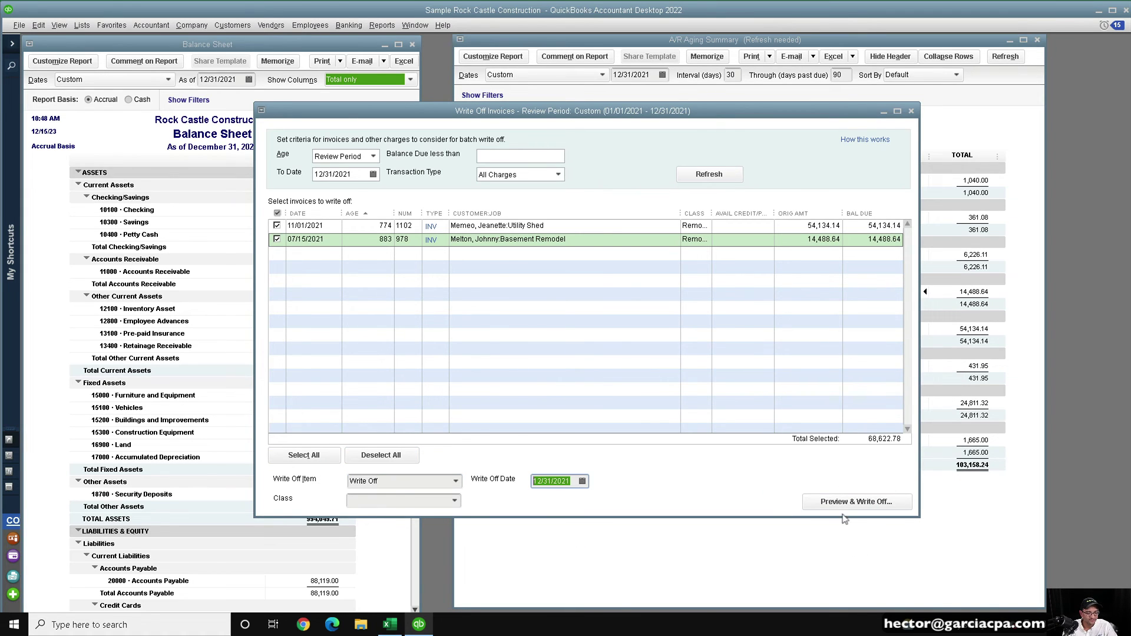
click(856, 501)
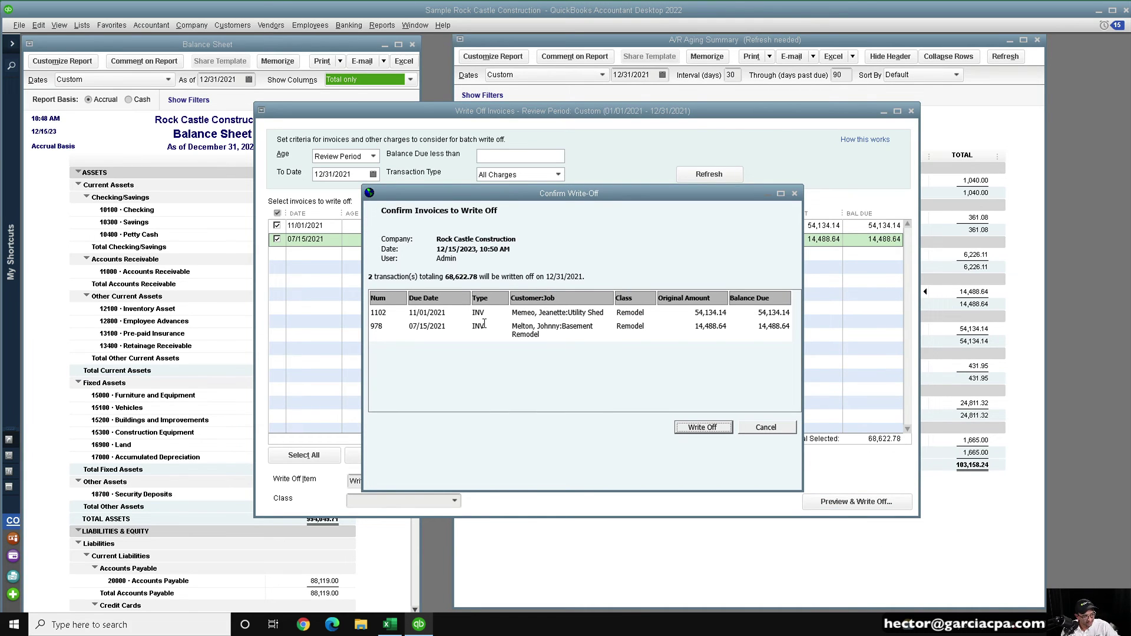
click(702, 425)
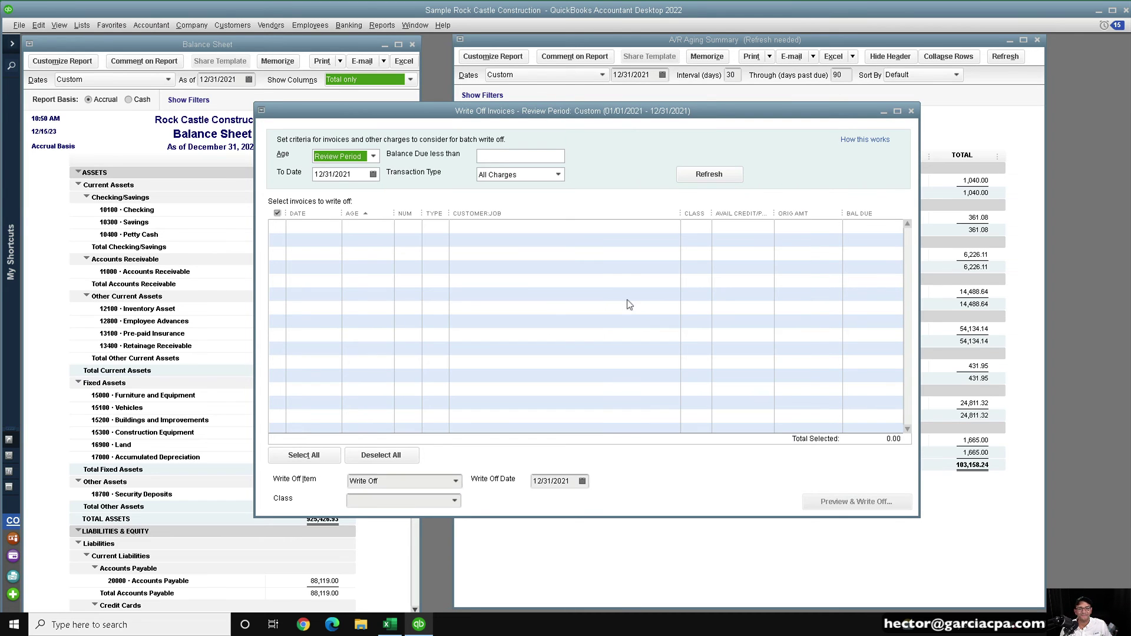
click(912, 111)
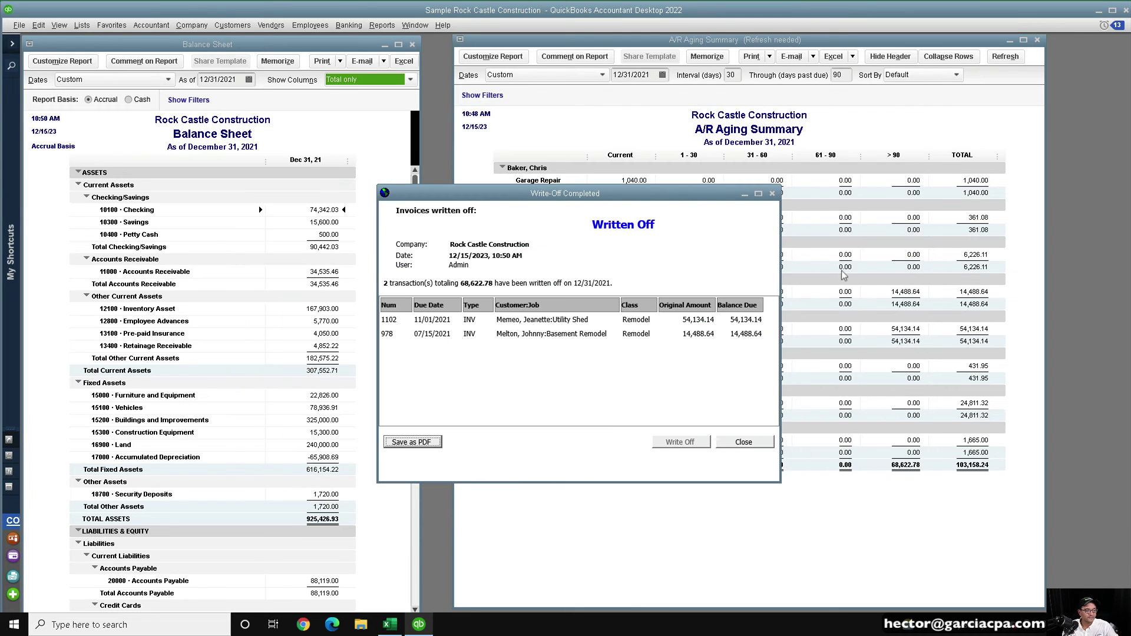
click(773, 195)
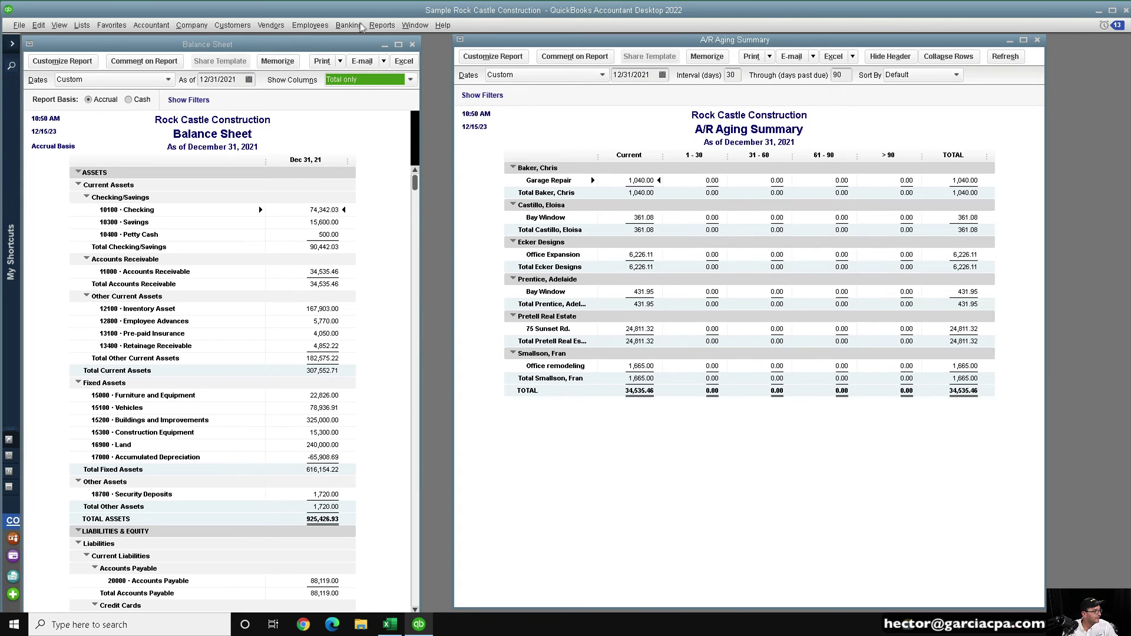
- Open the Customer Center's transactions and list all credit memos to examine those created by the batch write-off
click(415, 25)
mouse_move(271, 28)
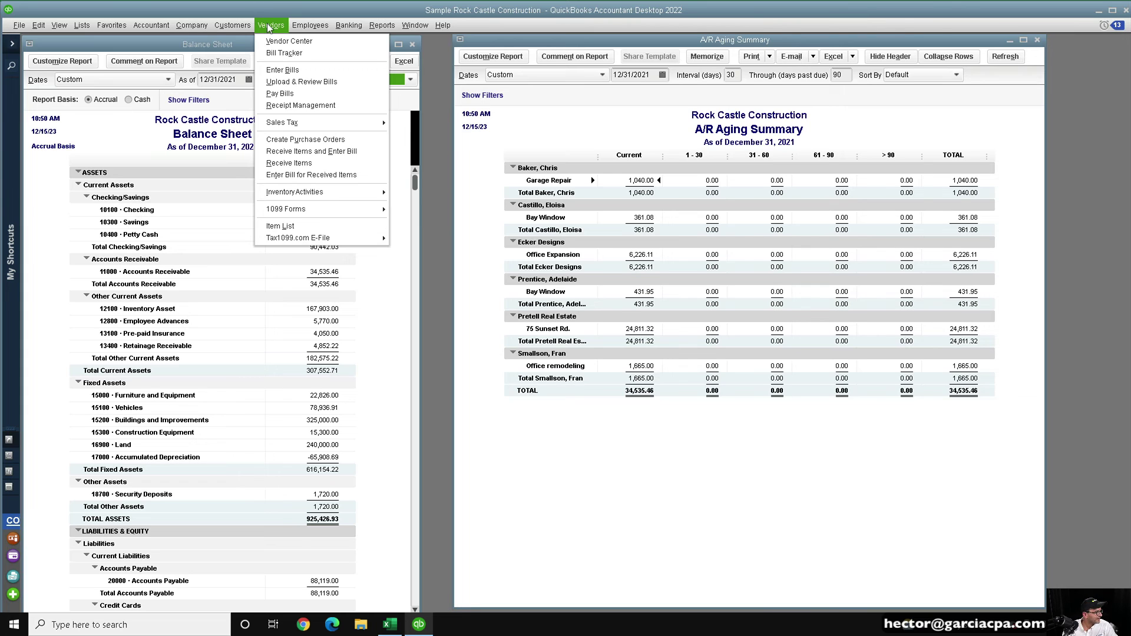
mouse_move(382, 25)
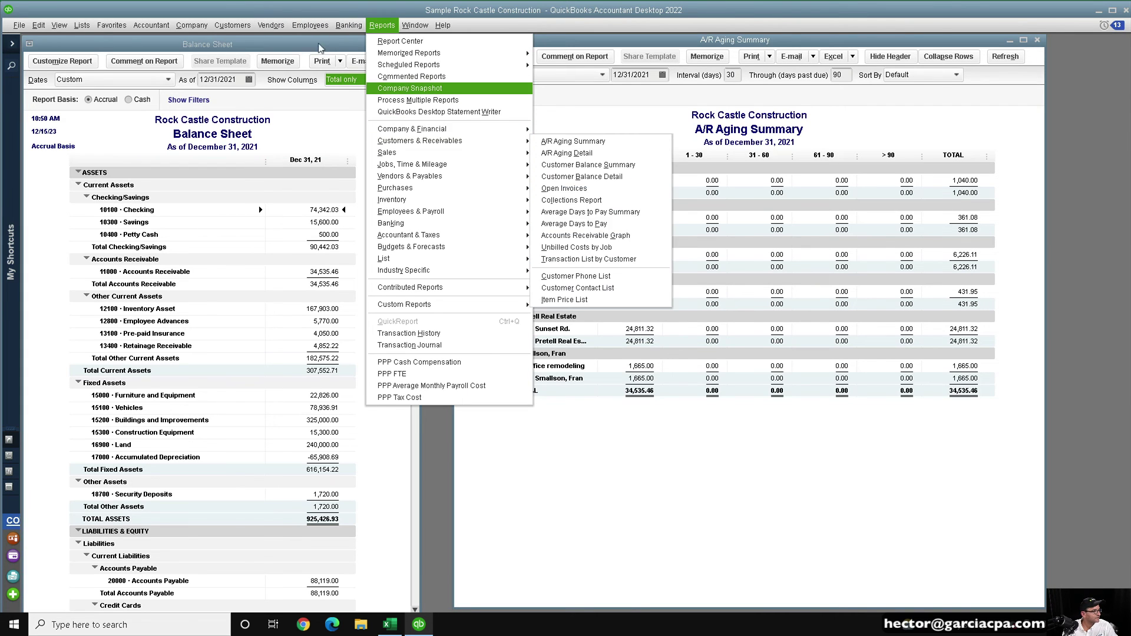
click(227, 40)
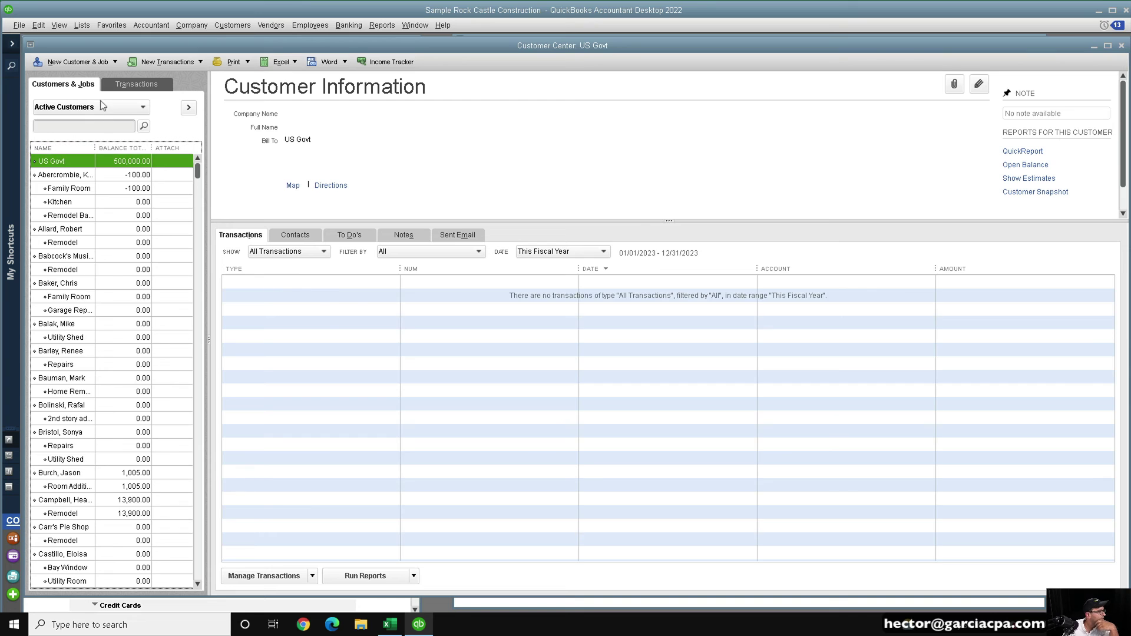
click(136, 84)
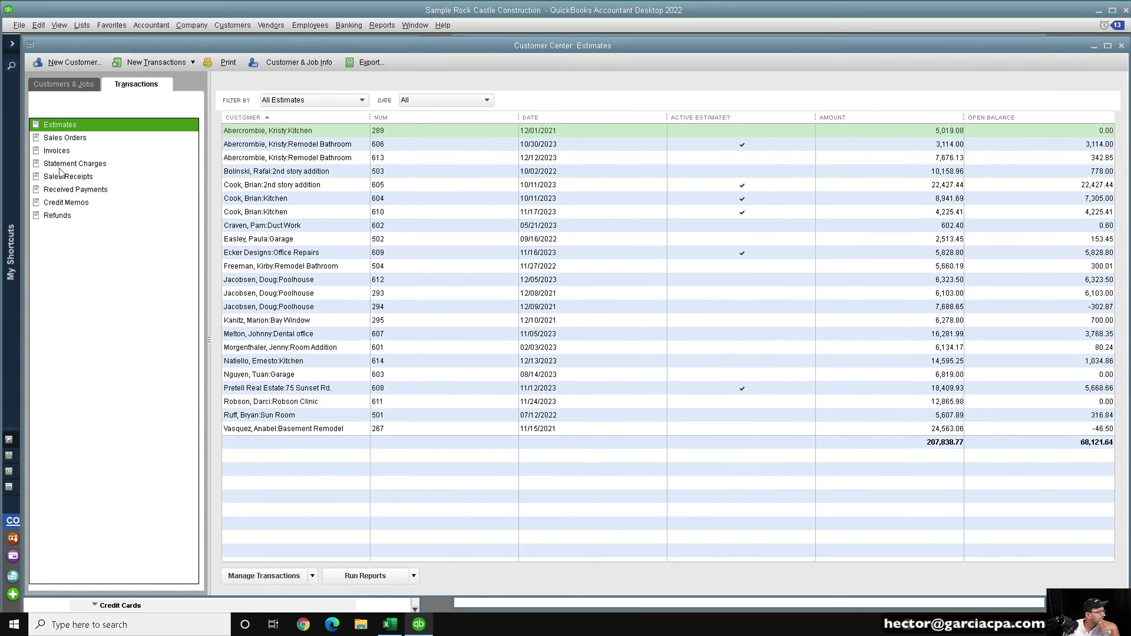
click(62, 202)
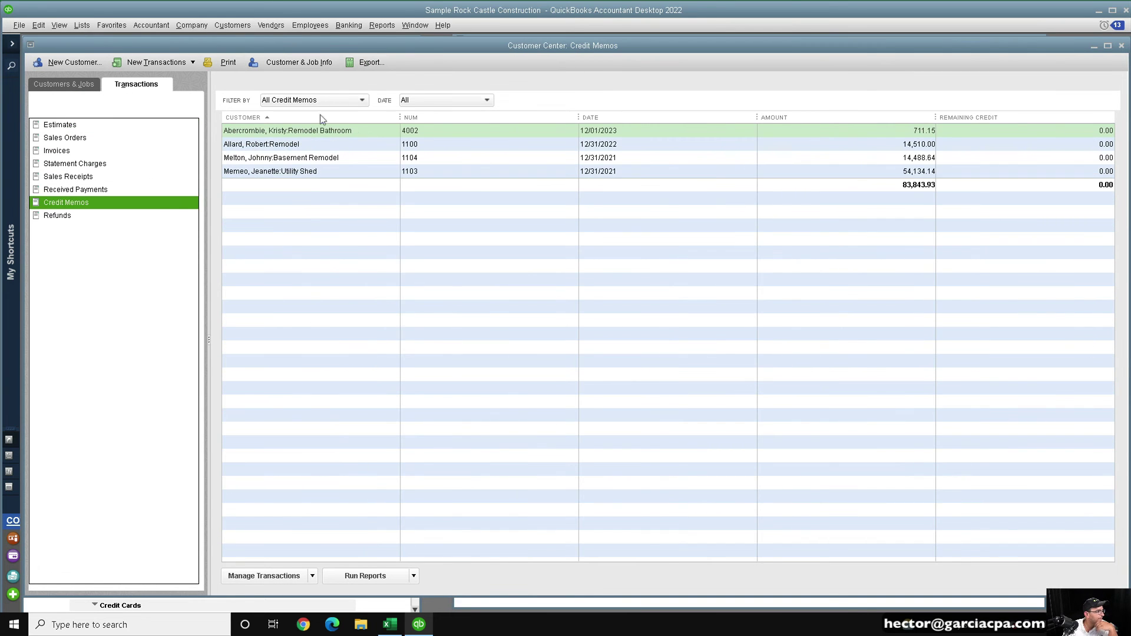
- Look through the date range options for the credit memo list and keep it on All
click(430, 101)
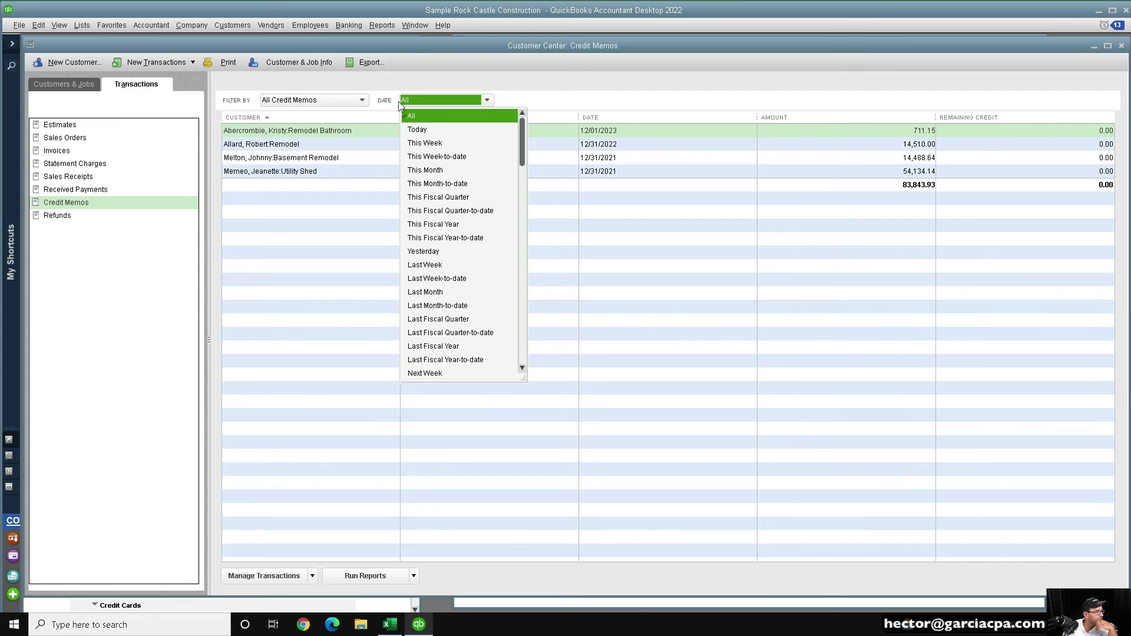
scroll(440, 358, down, 2)
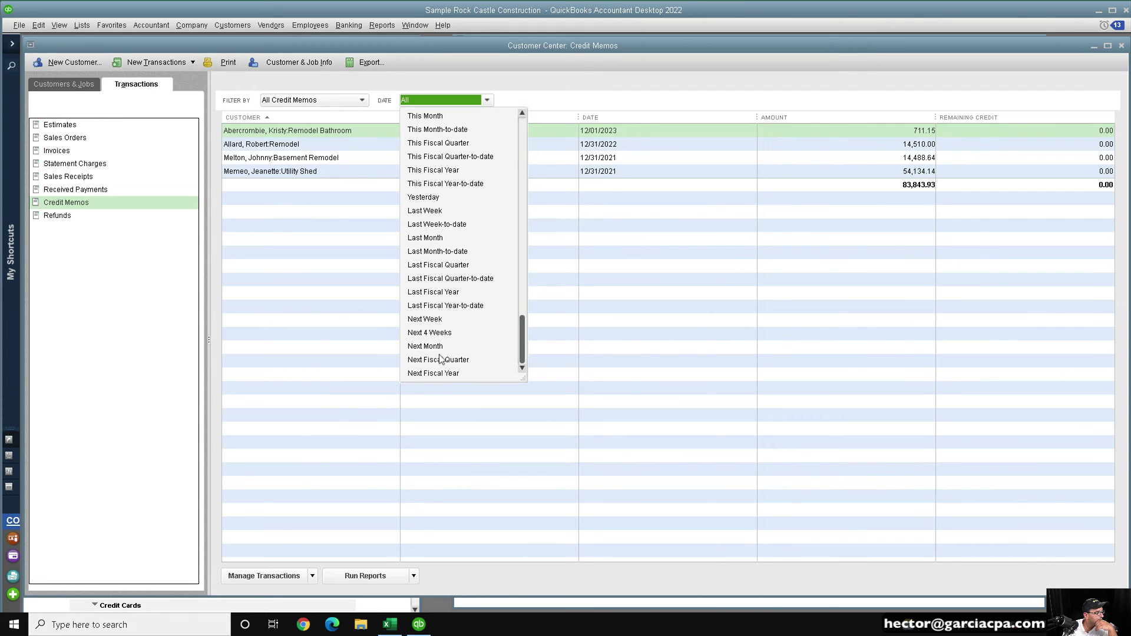
scroll(420, 121, up, 3)
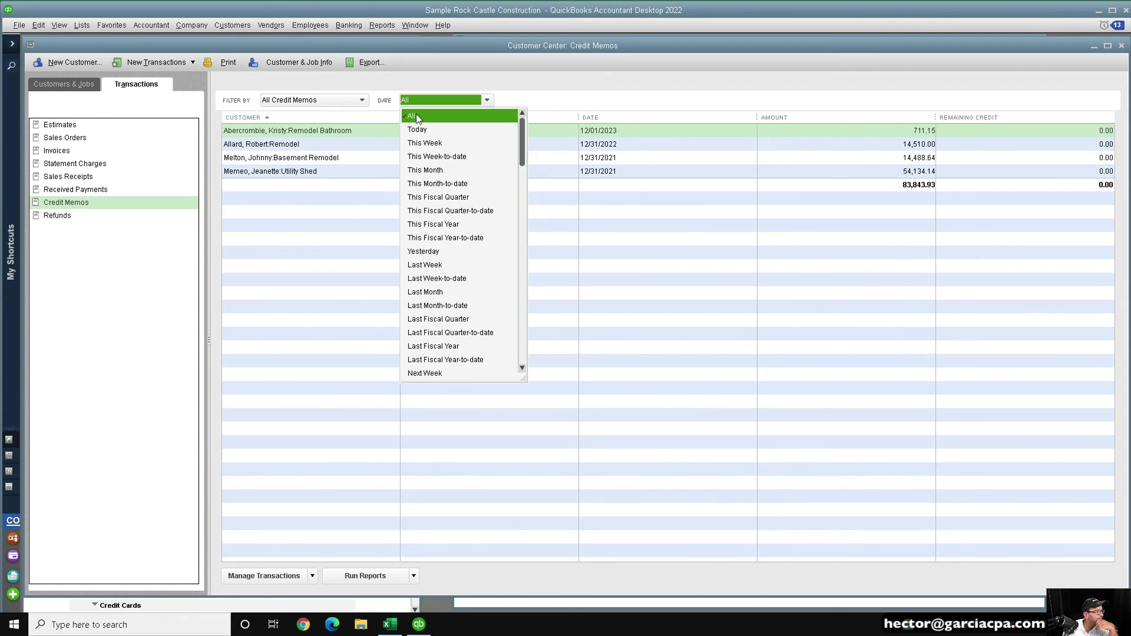
click(420, 115)
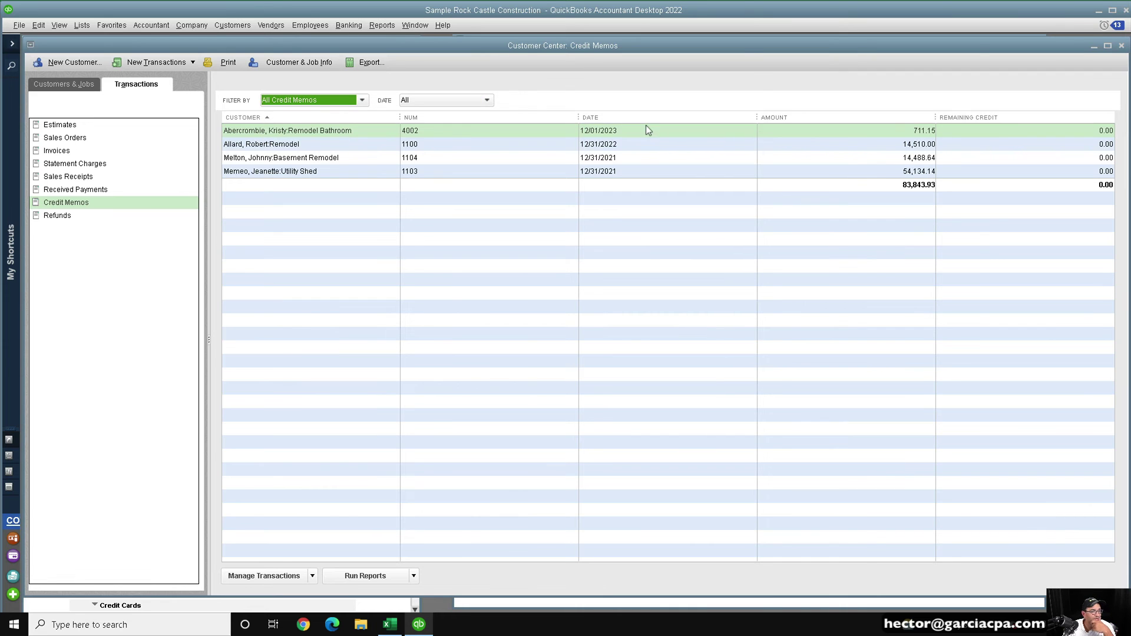
- Open credit memo 1103 at full size, examine its Write Off lines, and close it and the Customer Center
double_click(912, 172)
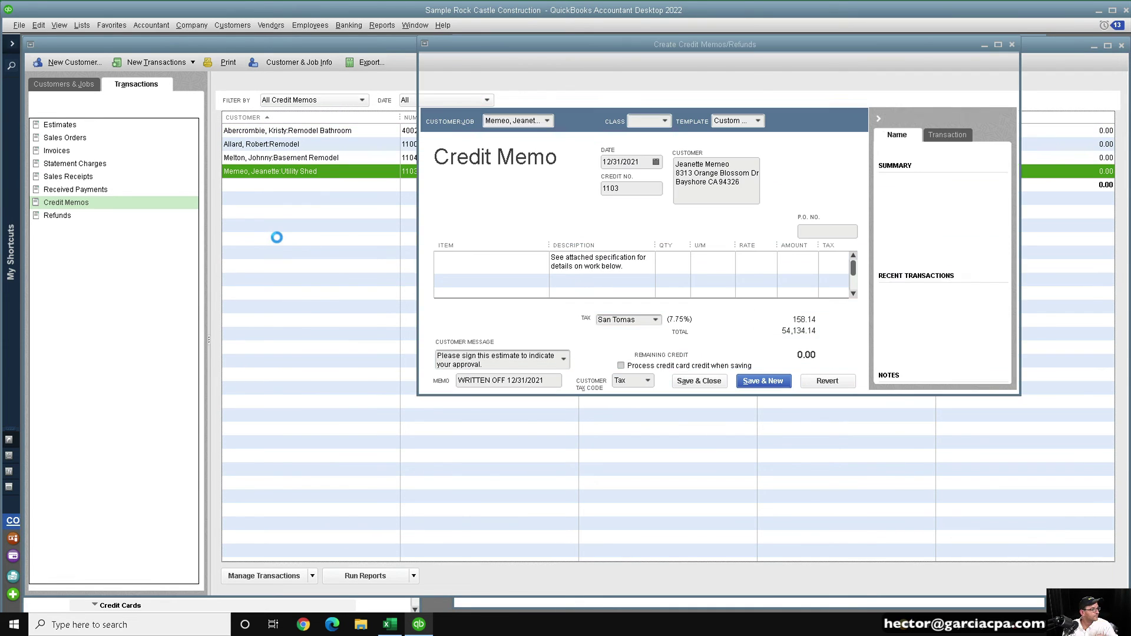
double_click(744, 42)
click(113, 277)
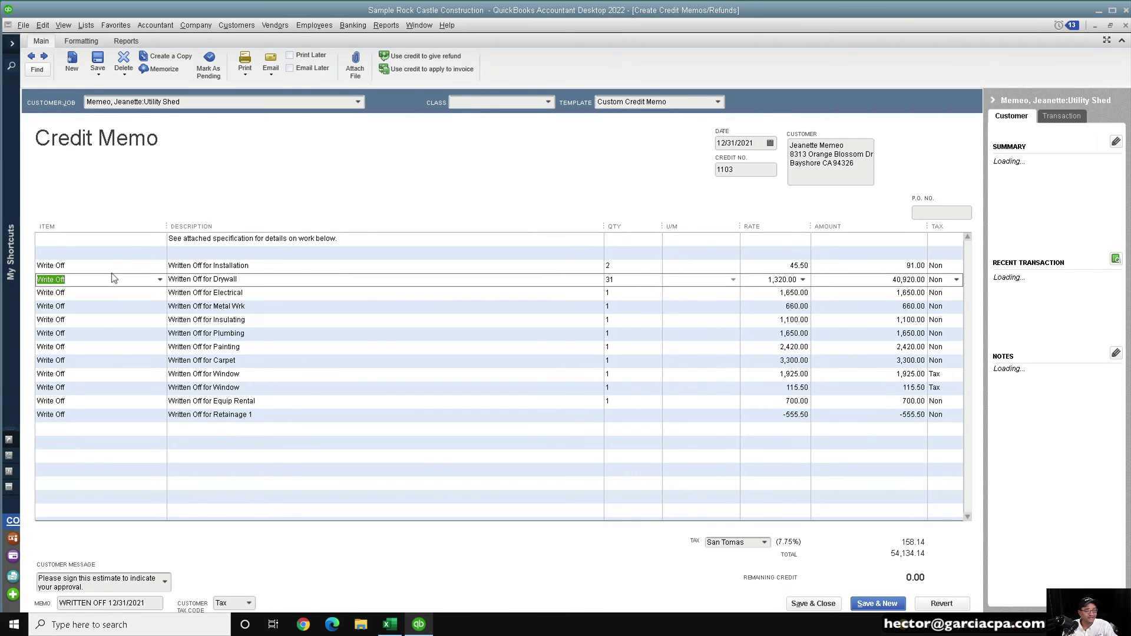
click(908, 320)
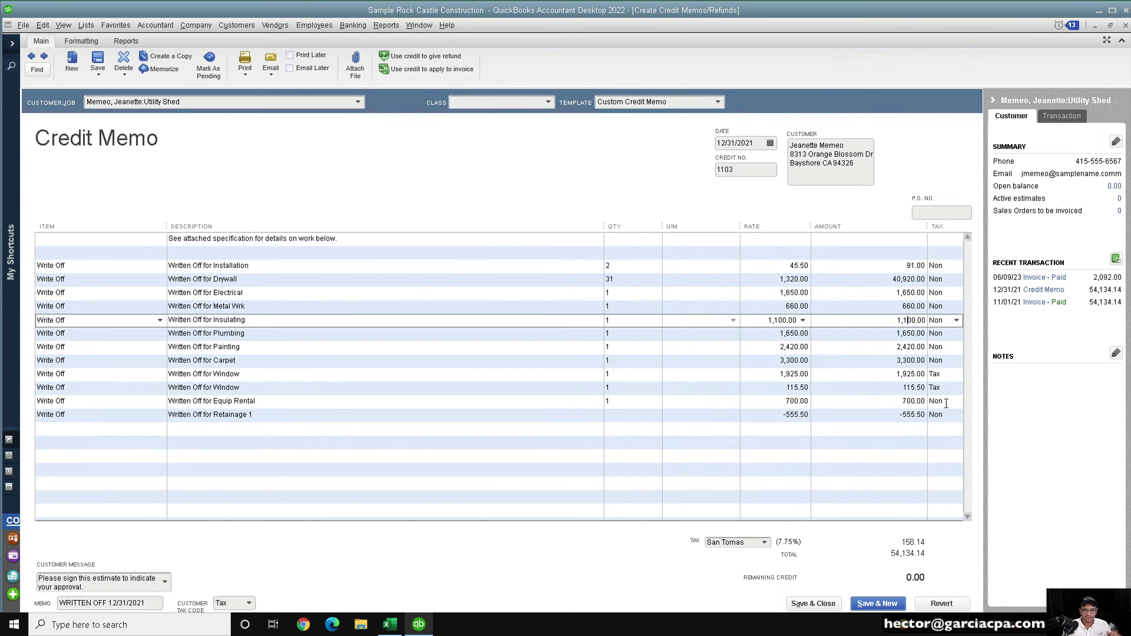
click(56, 266)
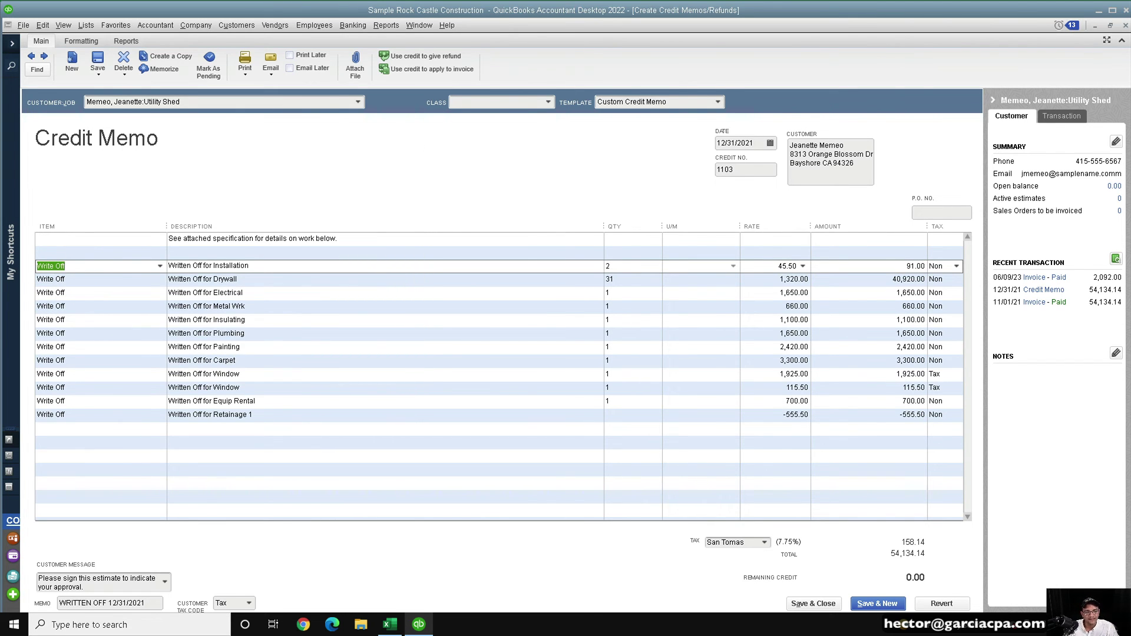
click(1124, 27)
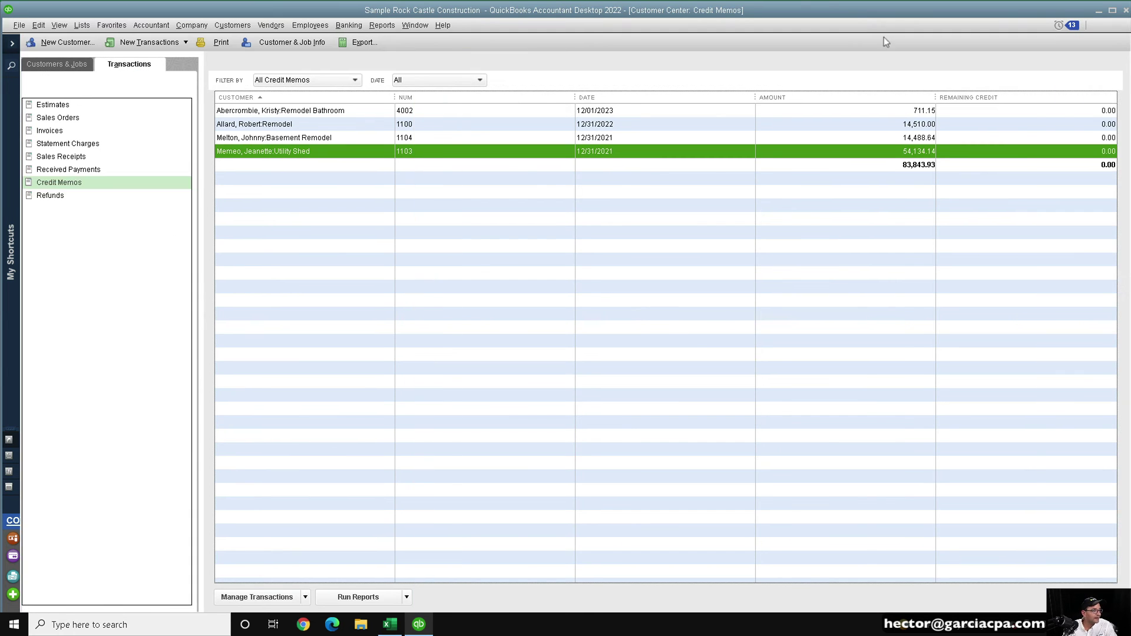
click(1124, 26)
- Run a Profit & Loss report for 01/01/2021 through 12/31/2021
click(384, 27)
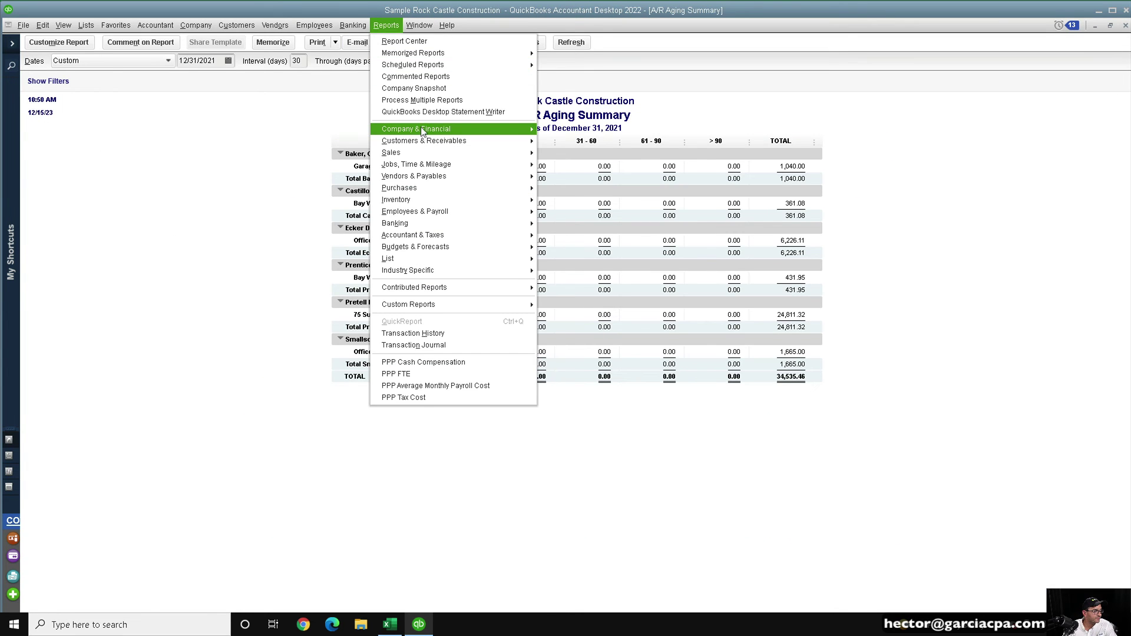
mouse_move(454, 129)
click(565, 131)
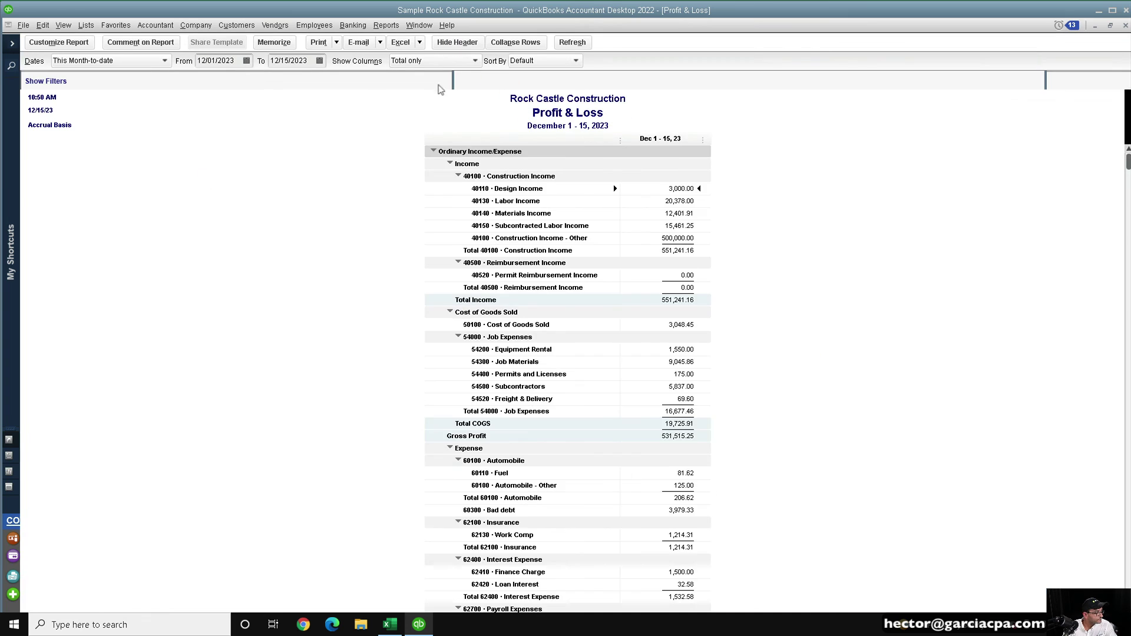
key(Tab)
key(y)
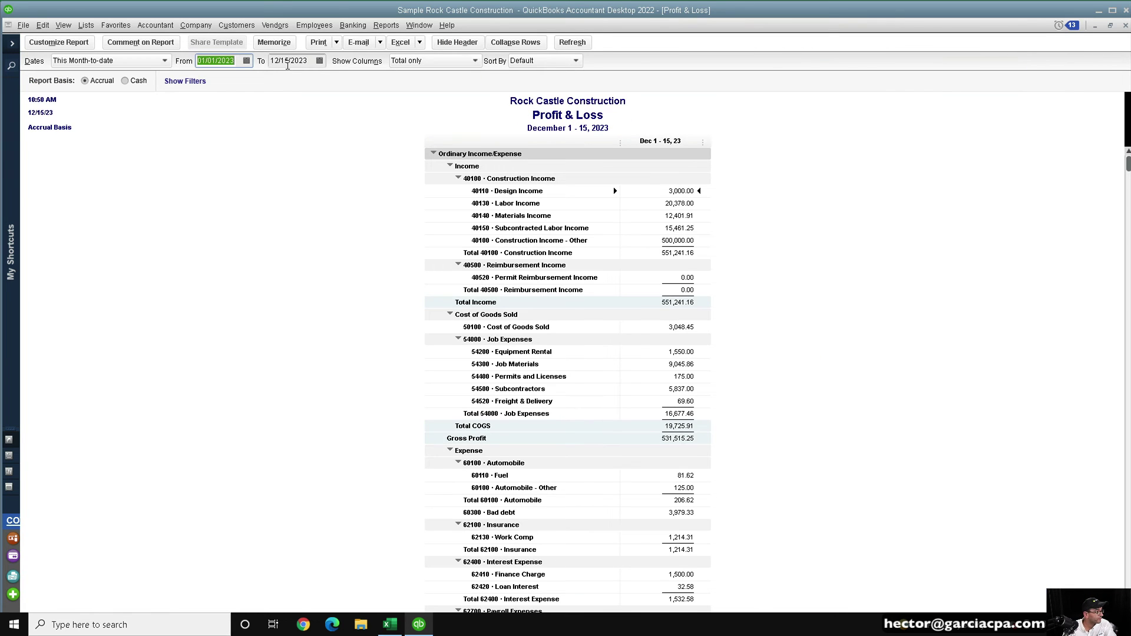
key(Tab)
key(y)
key(y)
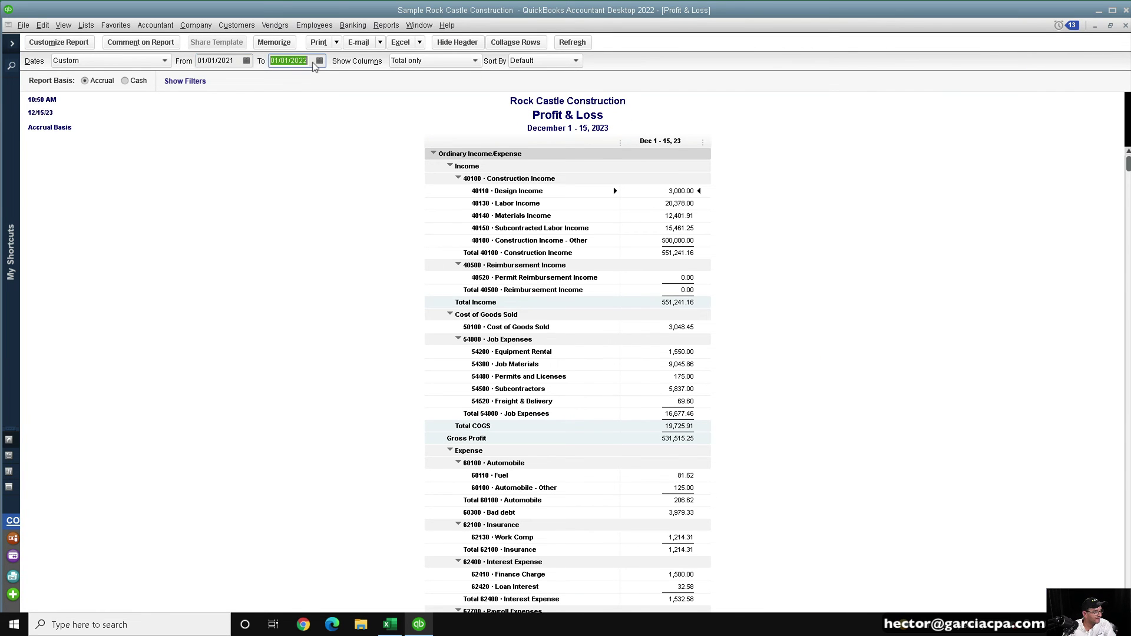
key(Tab)
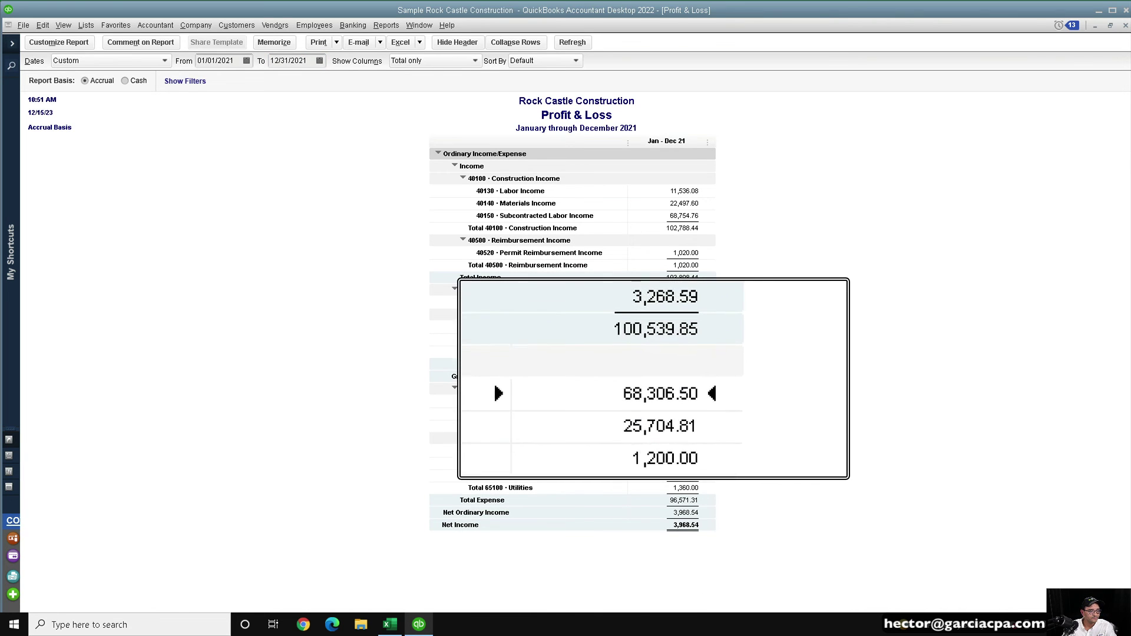
- Examine the transaction detail behind the 60300 Bad debt amount, and close all open reports
double_click(684, 401)
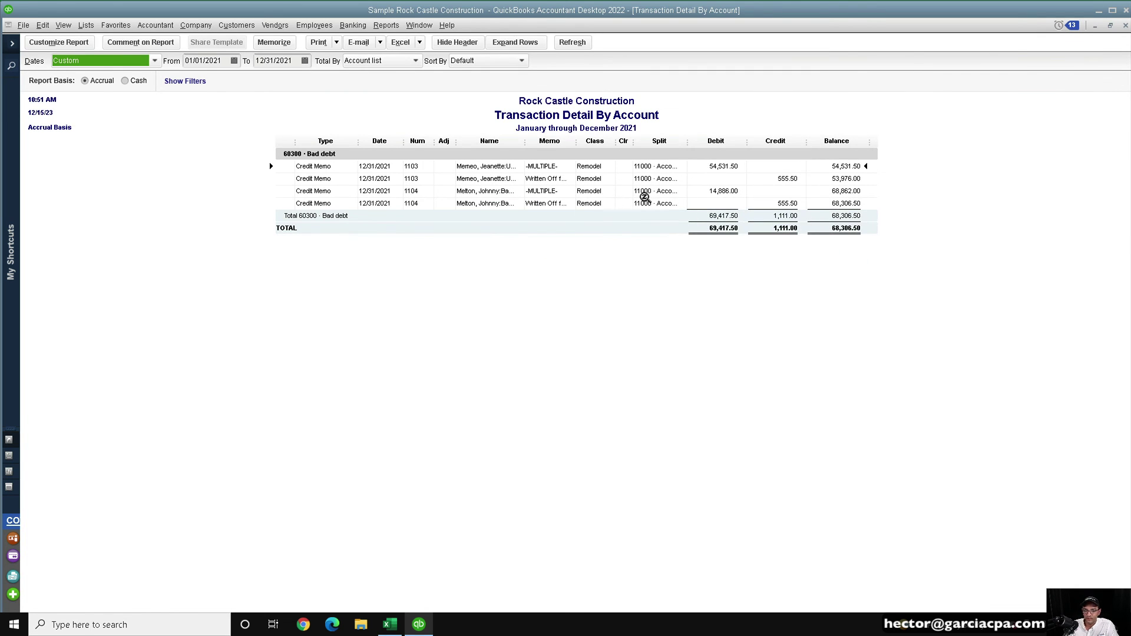
click(1126, 26)
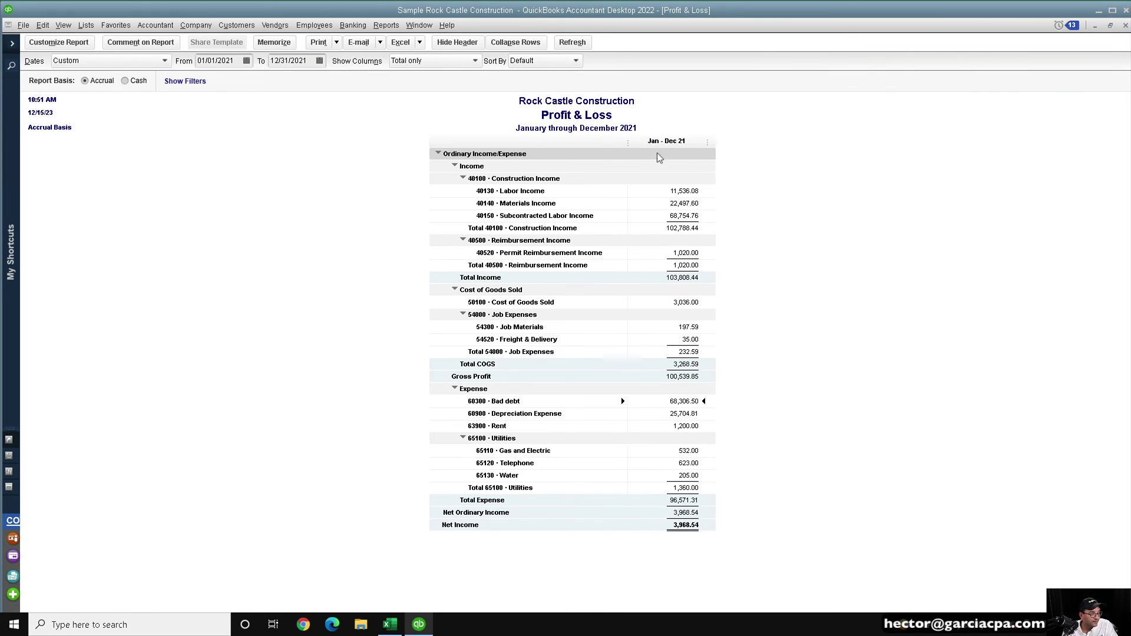
key(Escape)
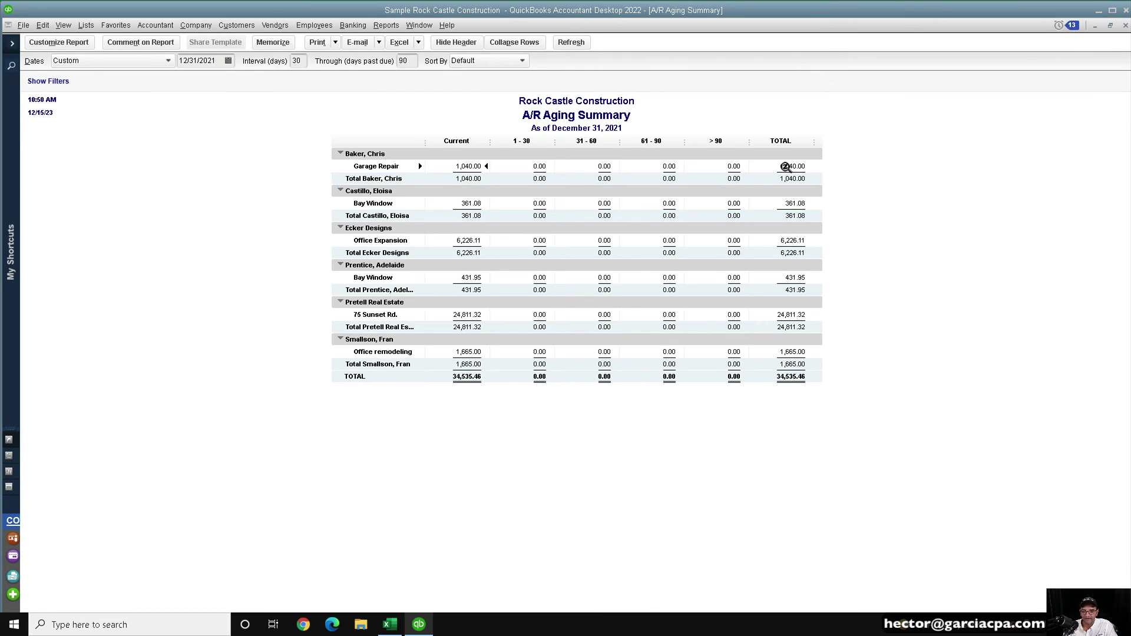
key(Escape)
key(Escape)
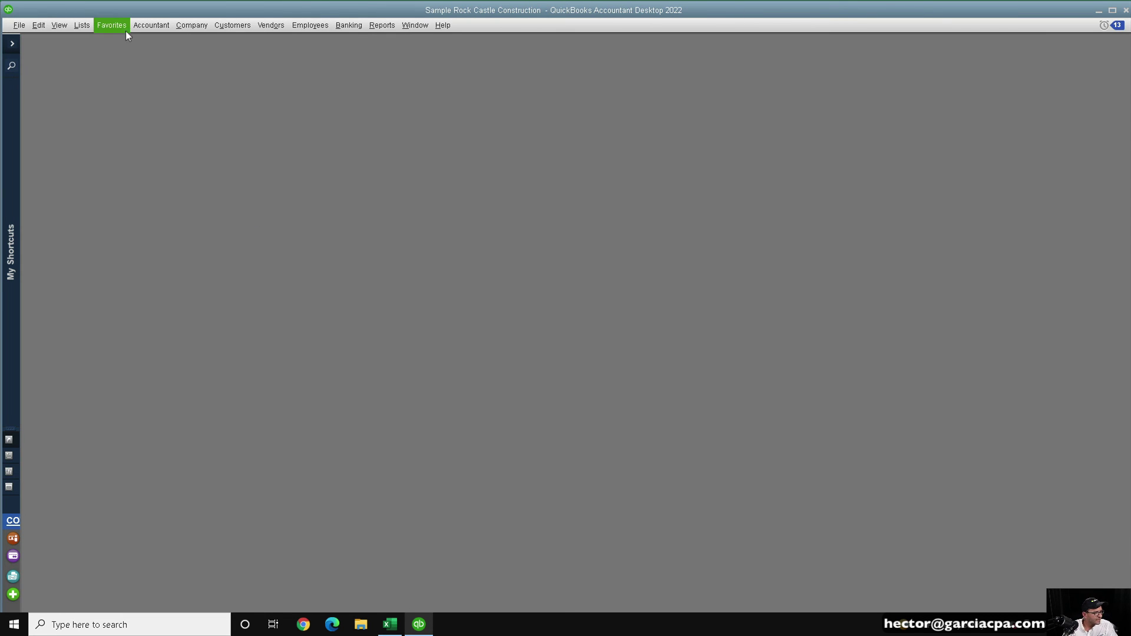
- Open the Client Data Review tool for fixing unapplied customer payments and credits, and reposition its window
click(148, 24)
mouse_move(193, 116)
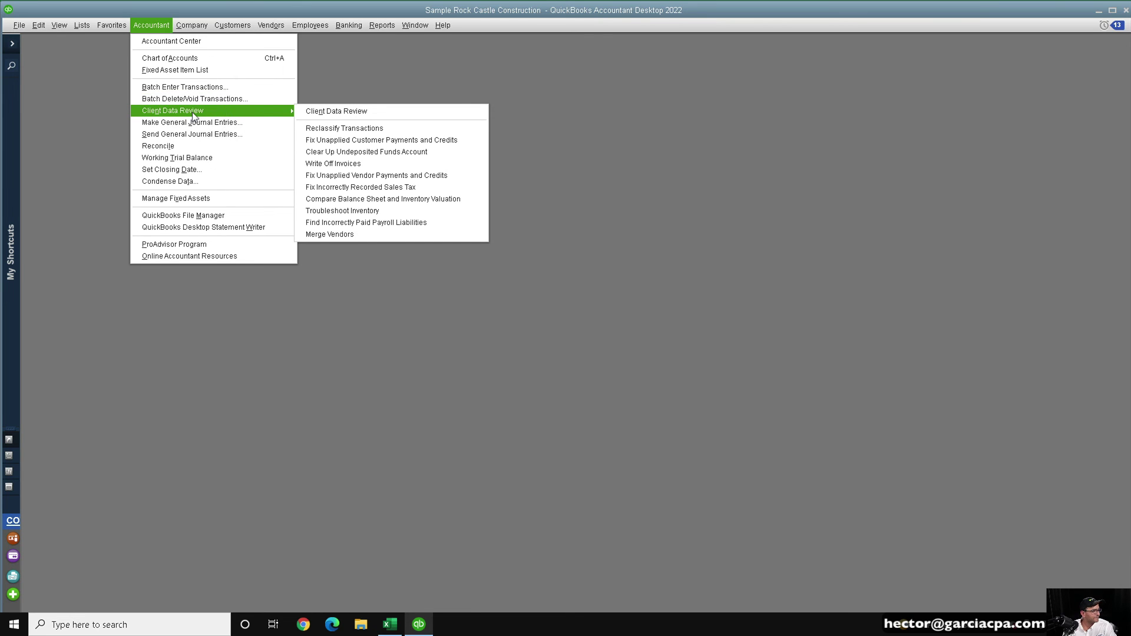
click(391, 139)
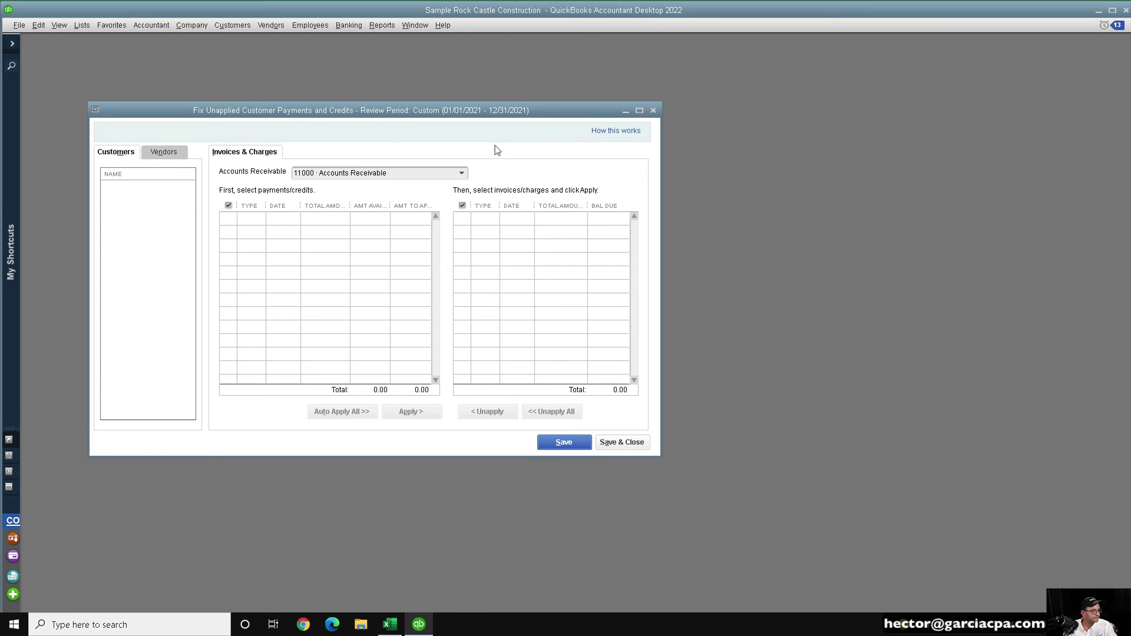
drag(322, 113, 459, 108)
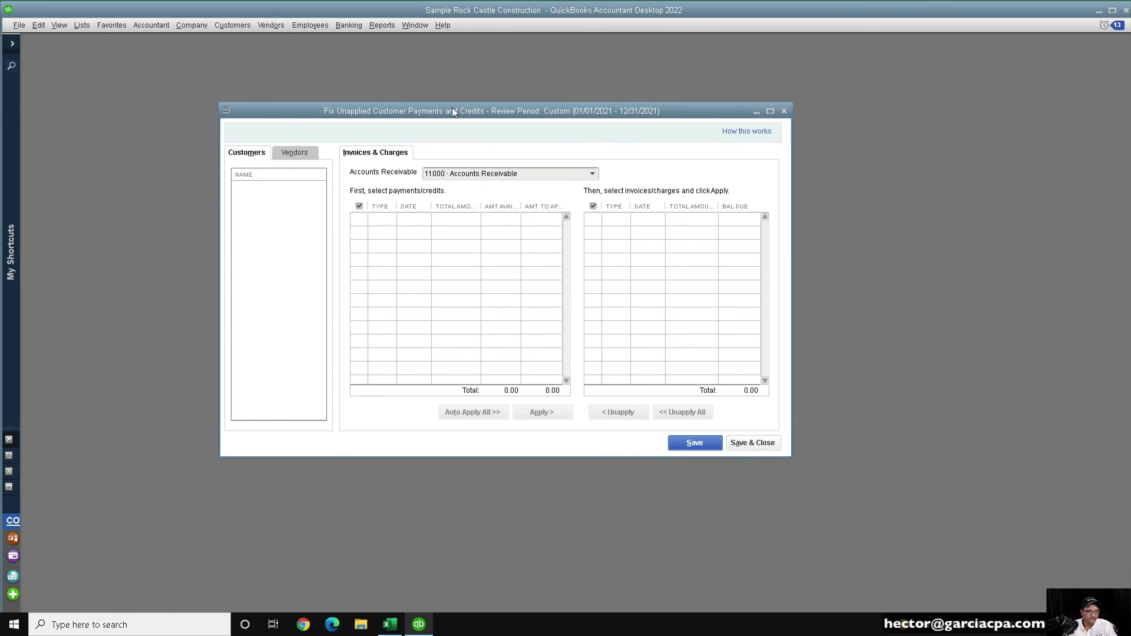
- List the received payments in the Customer Center and sort them by date
click(232, 24)
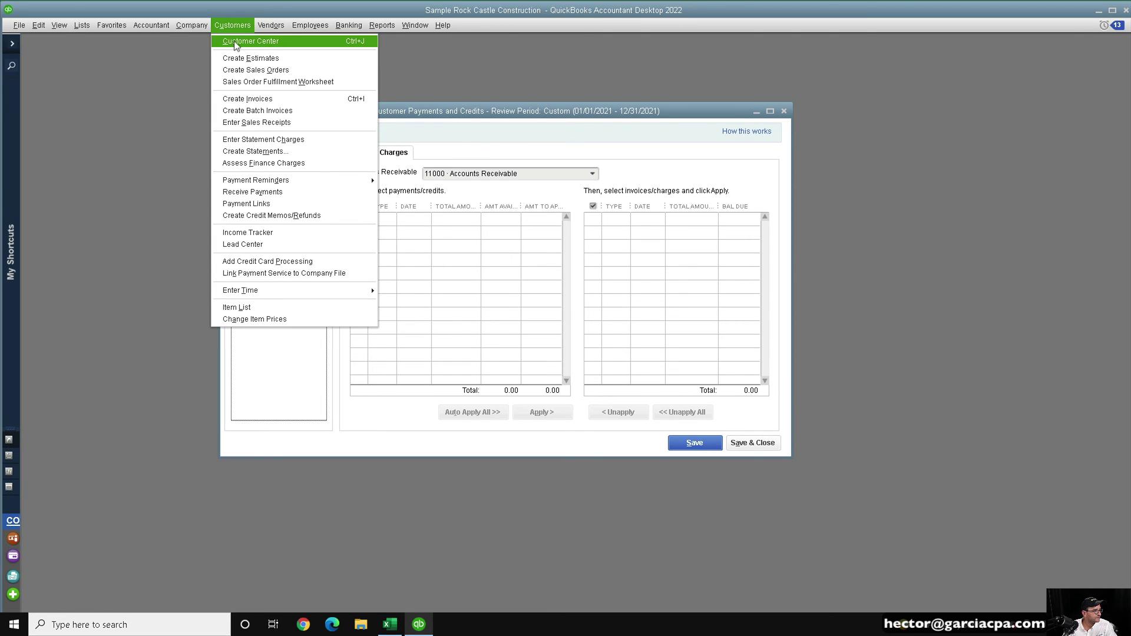
click(518, 237)
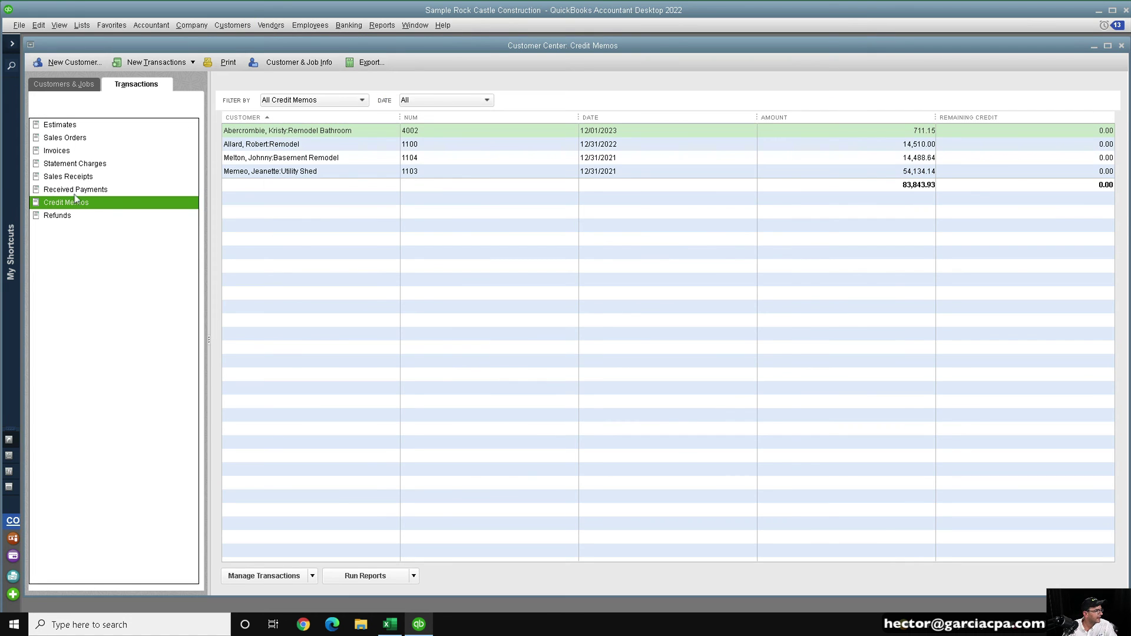
click(74, 189)
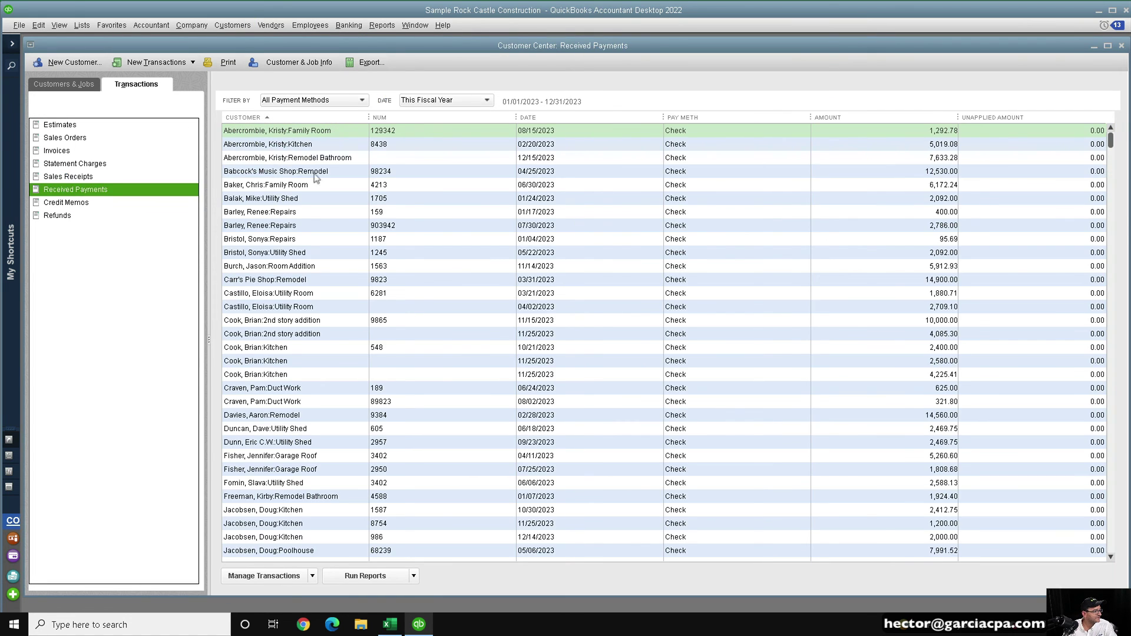
click(561, 118)
click(560, 280)
scroll(561, 306, down, 8)
scroll(559, 300, up, 16)
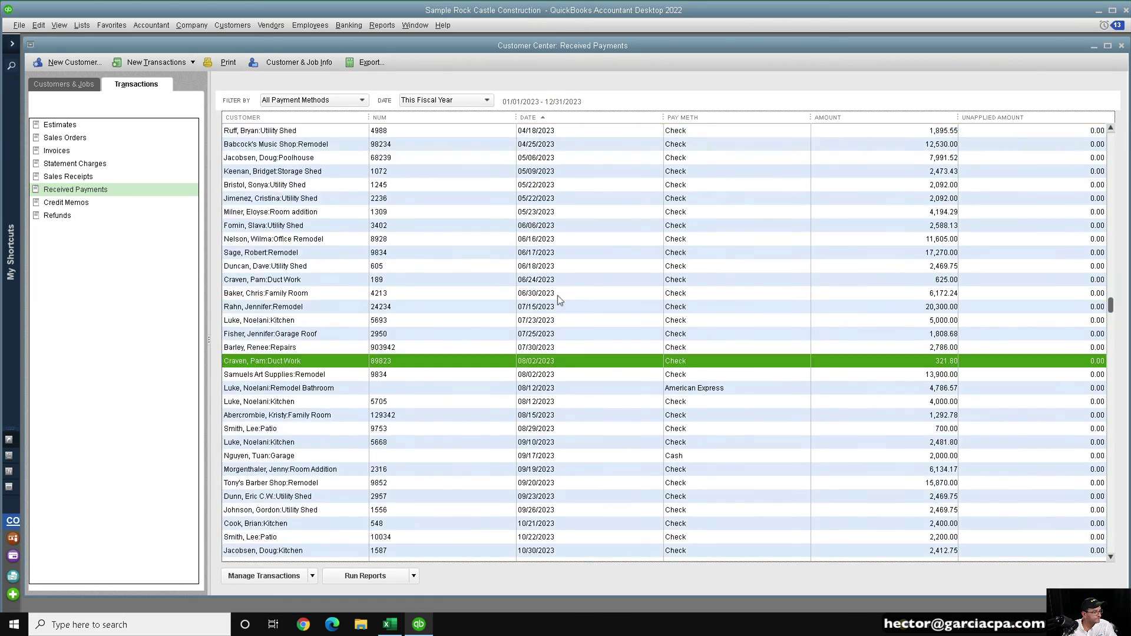
- Set the received payments list to all dates and shift the Customer Center window aside
click(416, 100)
click(423, 116)
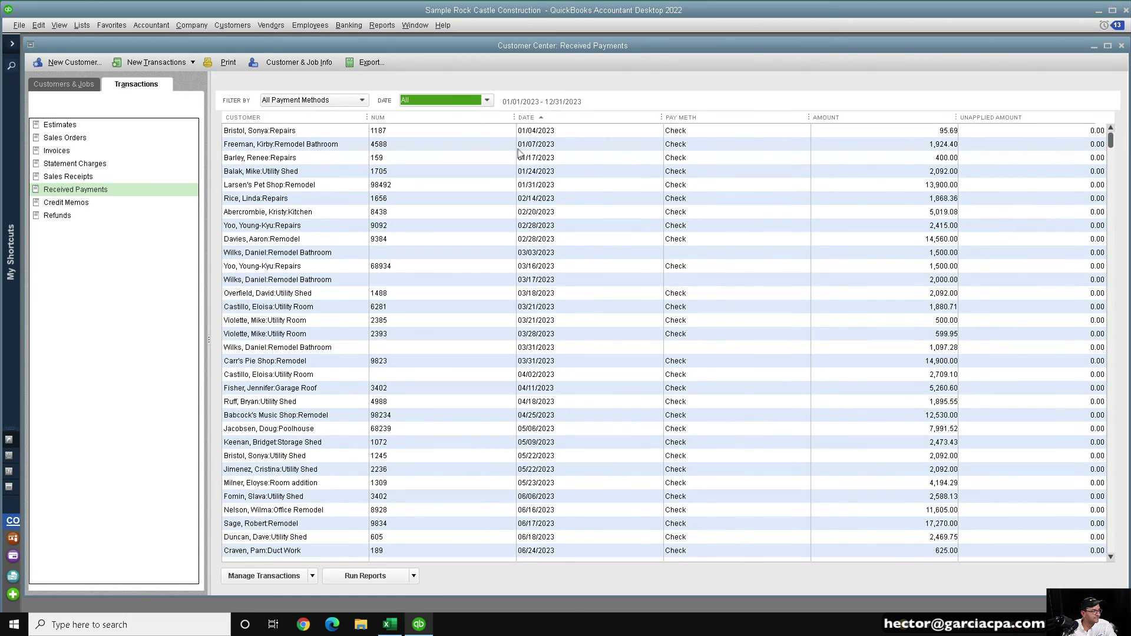
scroll(577, 260, down, 12)
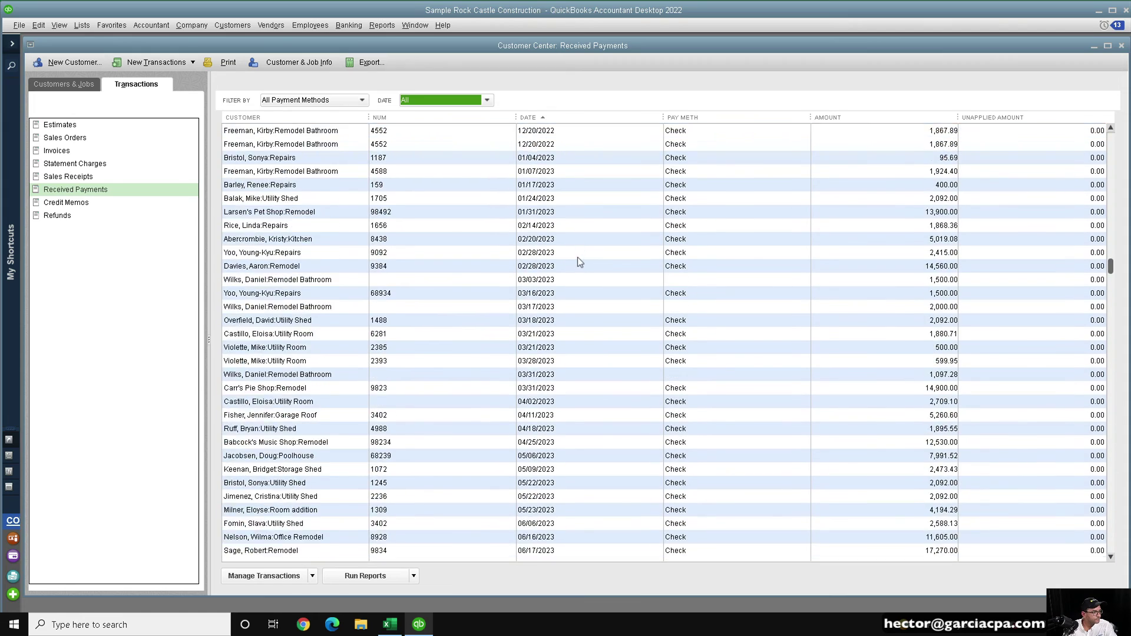
scroll(578, 260, up, 12)
drag(216, 43, 291, 33)
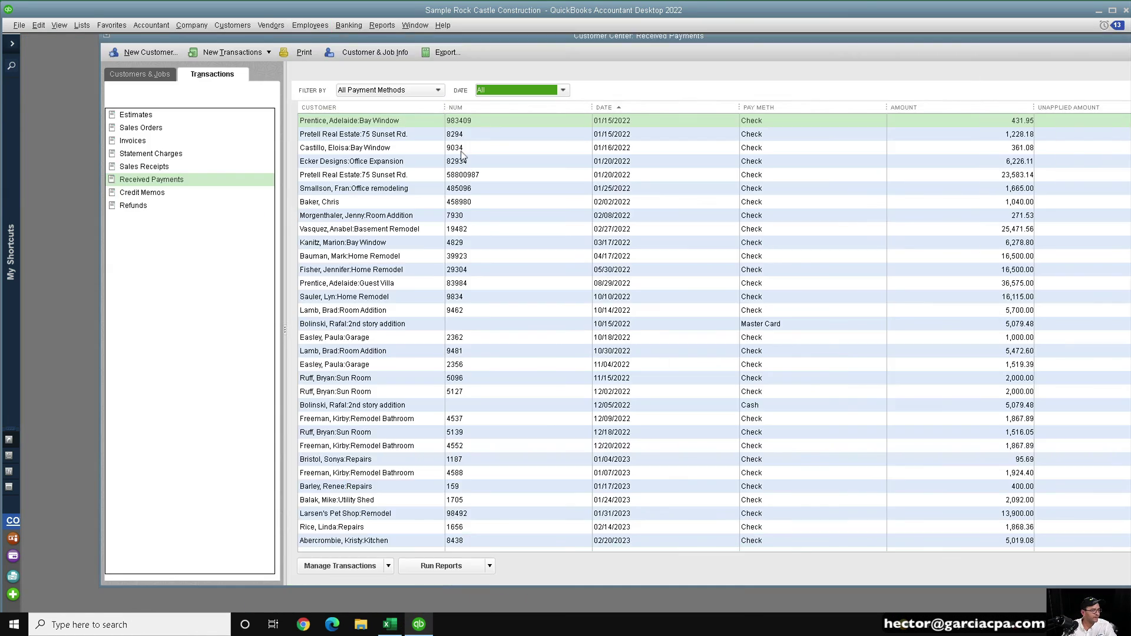
- Unapply check payment 983409 dated 01/15/2022 from invoice 975 and record the change
double_click(400, 121)
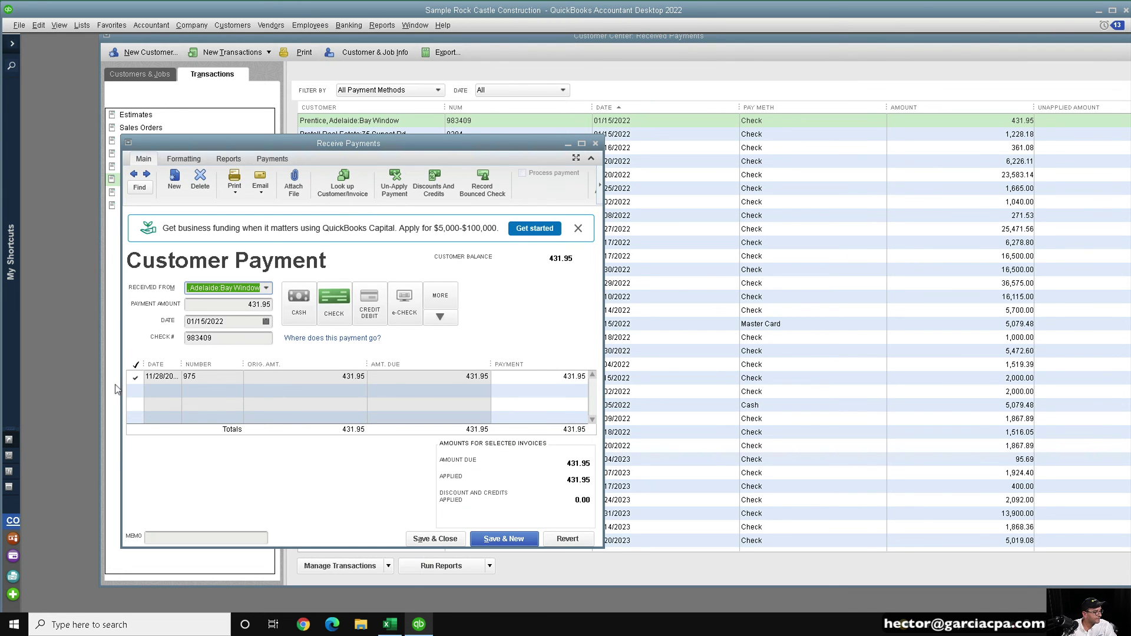
click(135, 377)
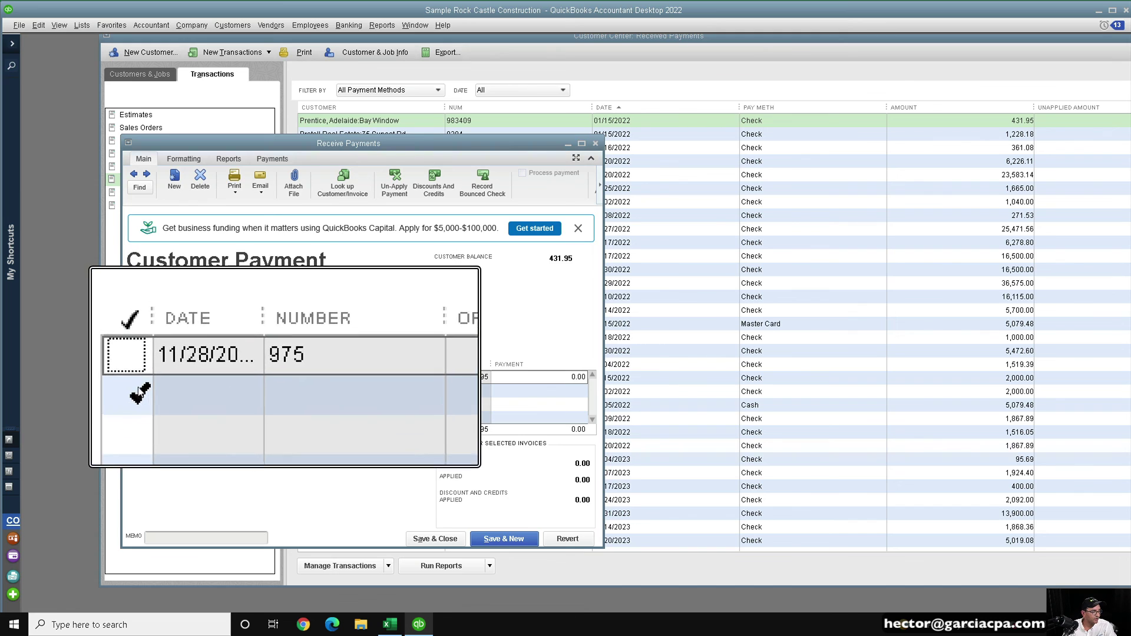
click(443, 539)
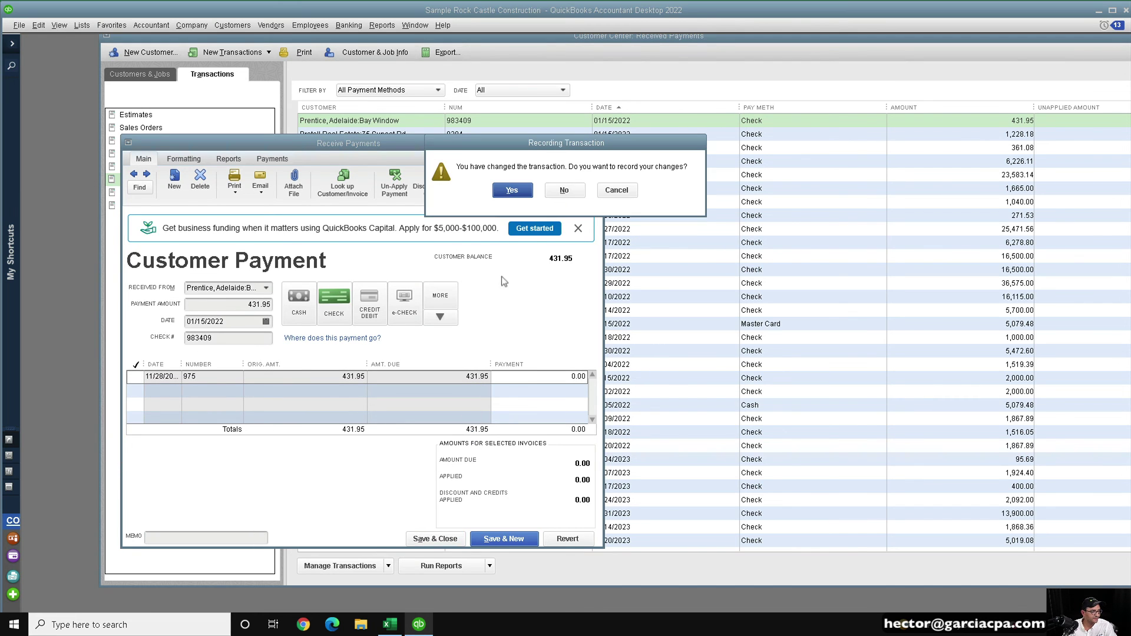
click(511, 190)
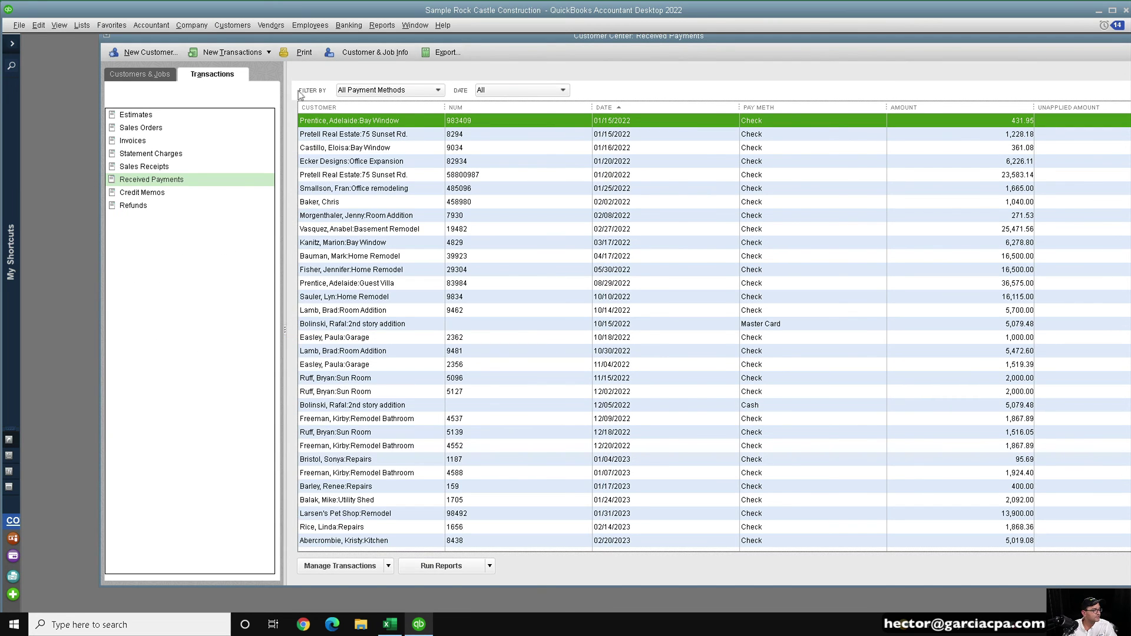
- Unapply the Master Card payment dated 10/15/2022 from invoice 1013, record the change, and return to the unapplied payments tool
double_click(698, 323)
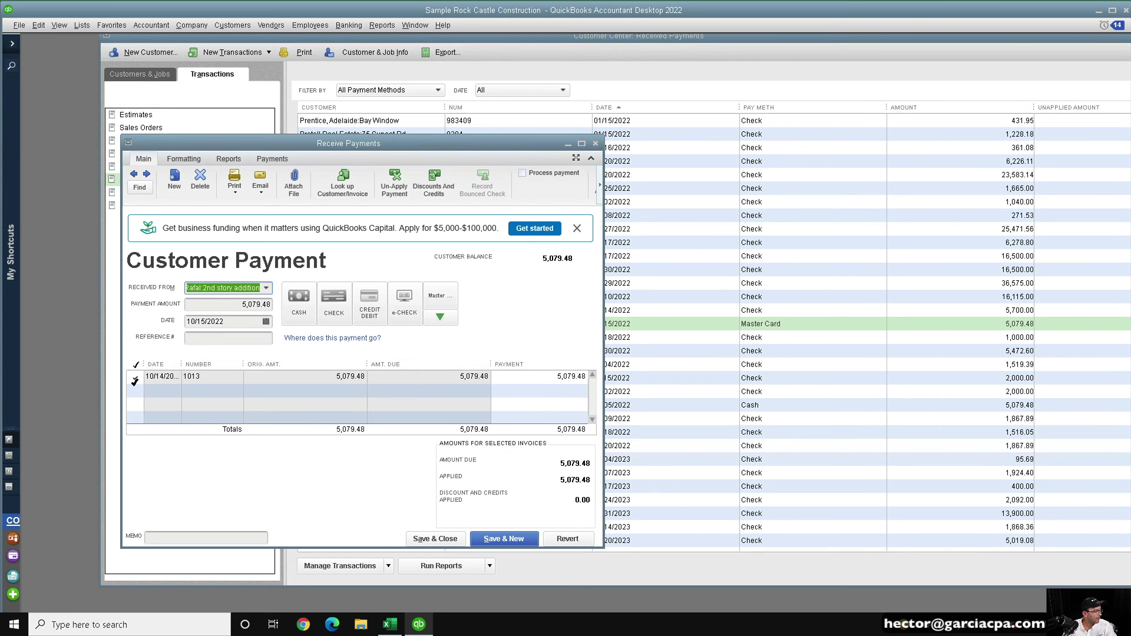
click(135, 377)
click(435, 539)
click(507, 188)
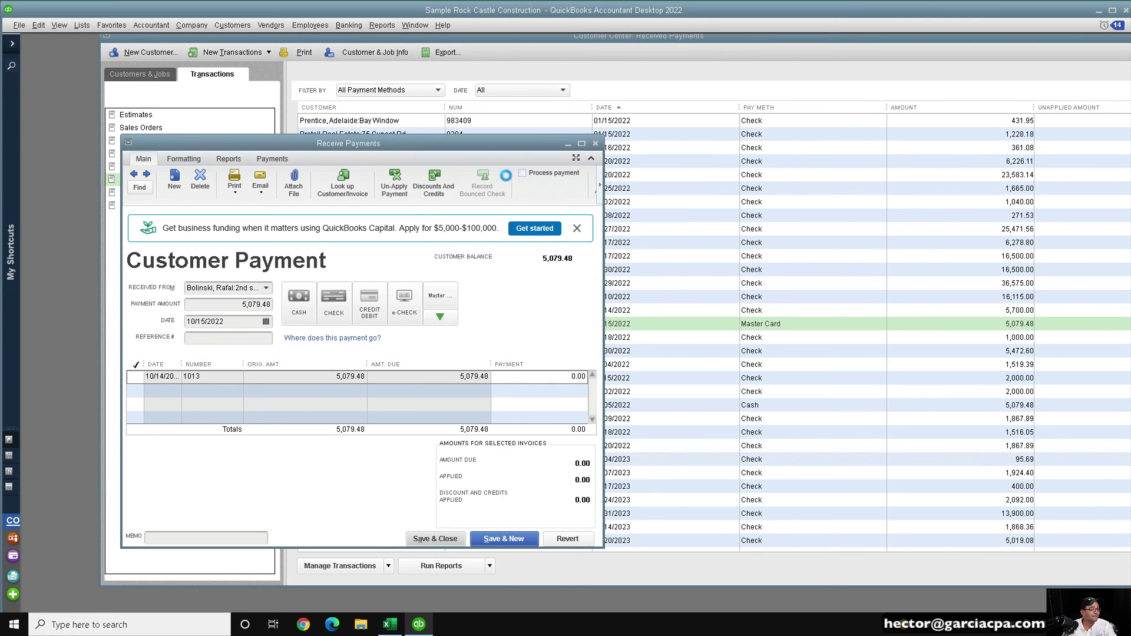
drag(108, 41, 211, 111)
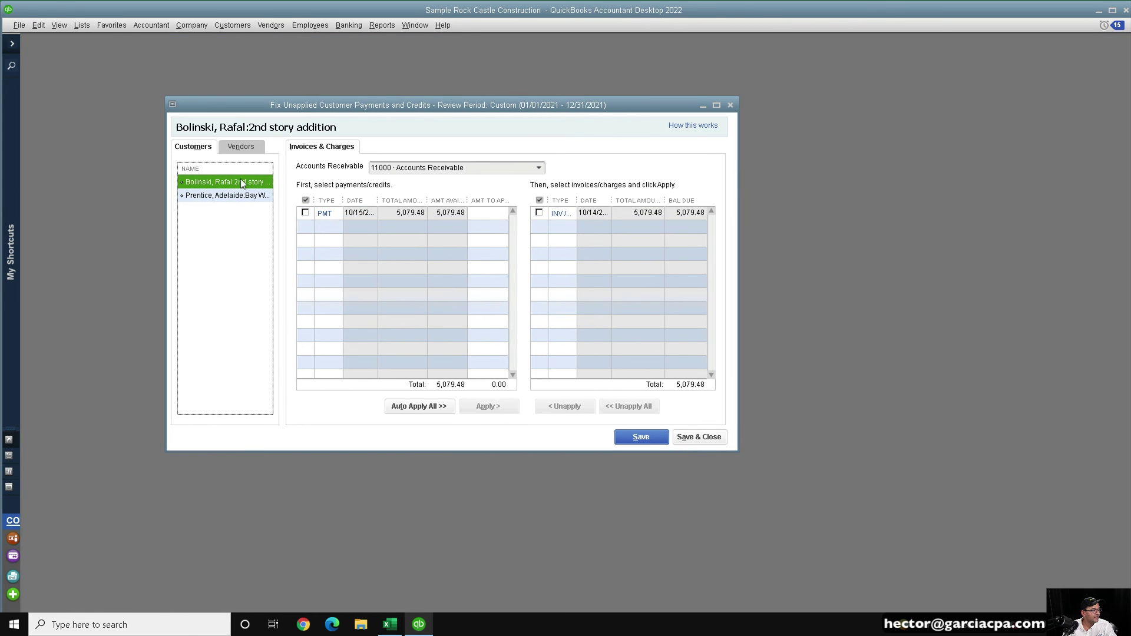
- Compare both customers' unapplied payments, apply the Bay Window job's 431.95 payment to its matching invoice, and save
click(236, 195)
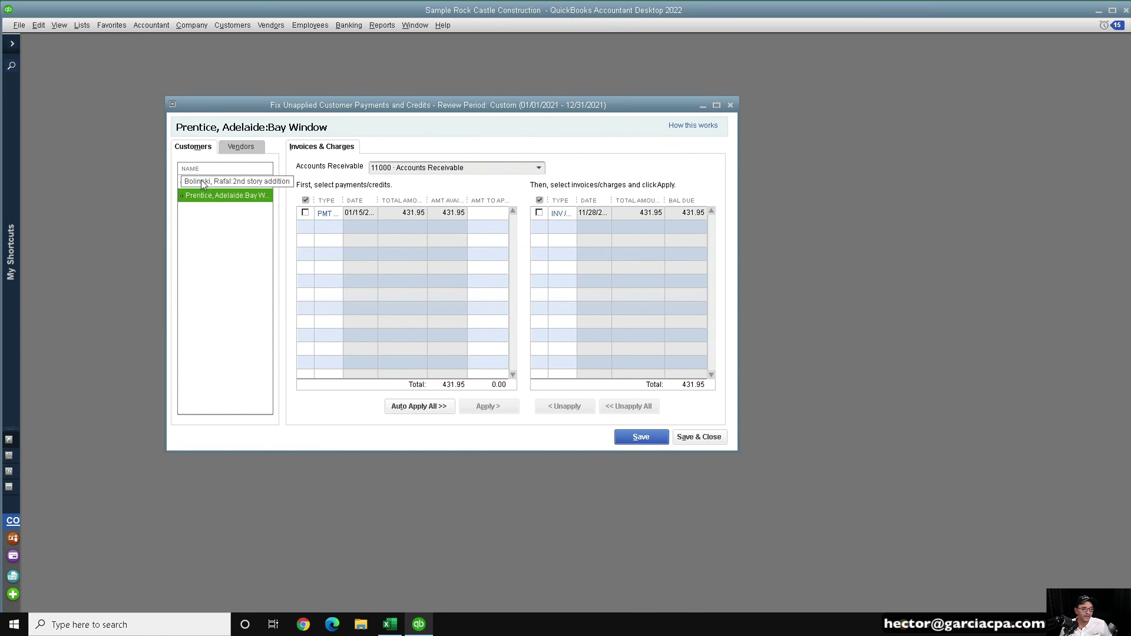
click(202, 184)
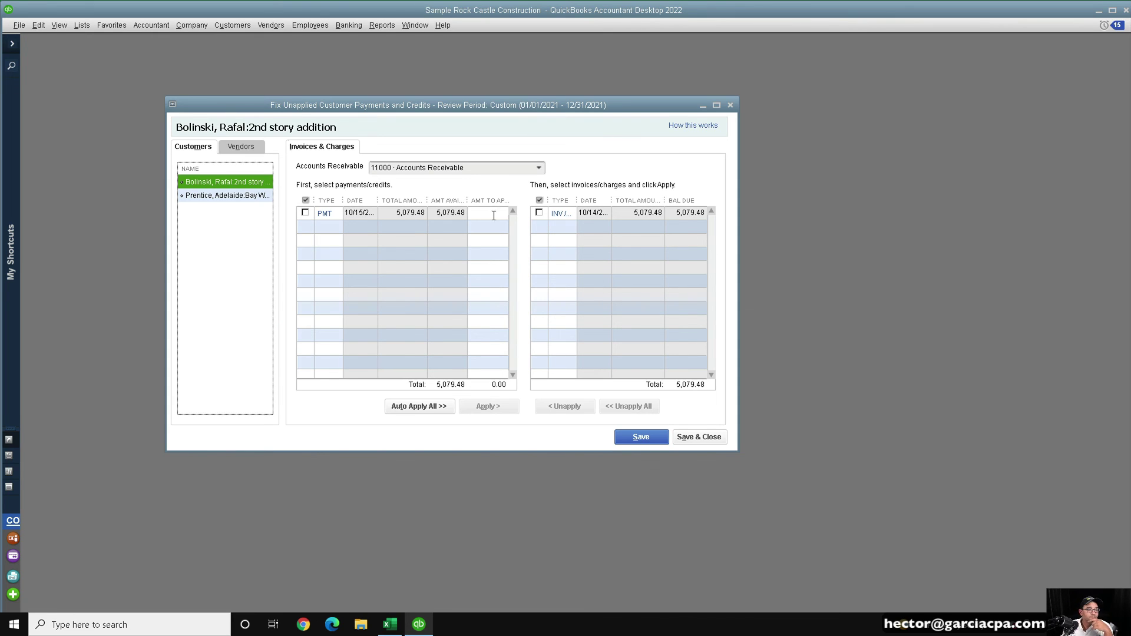
click(236, 196)
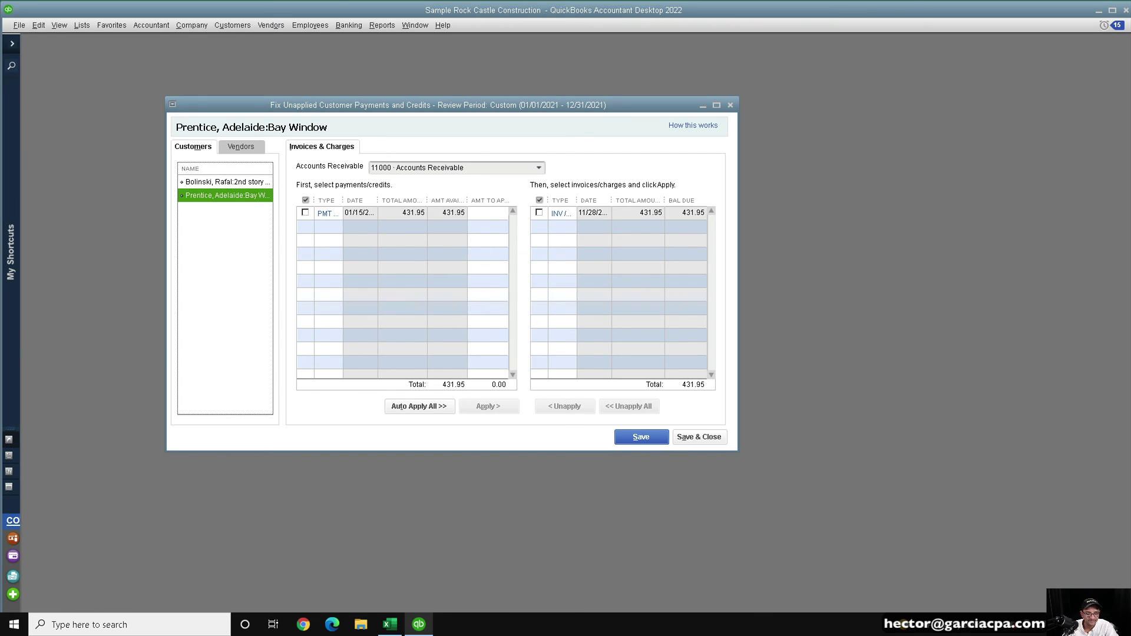
click(305, 213)
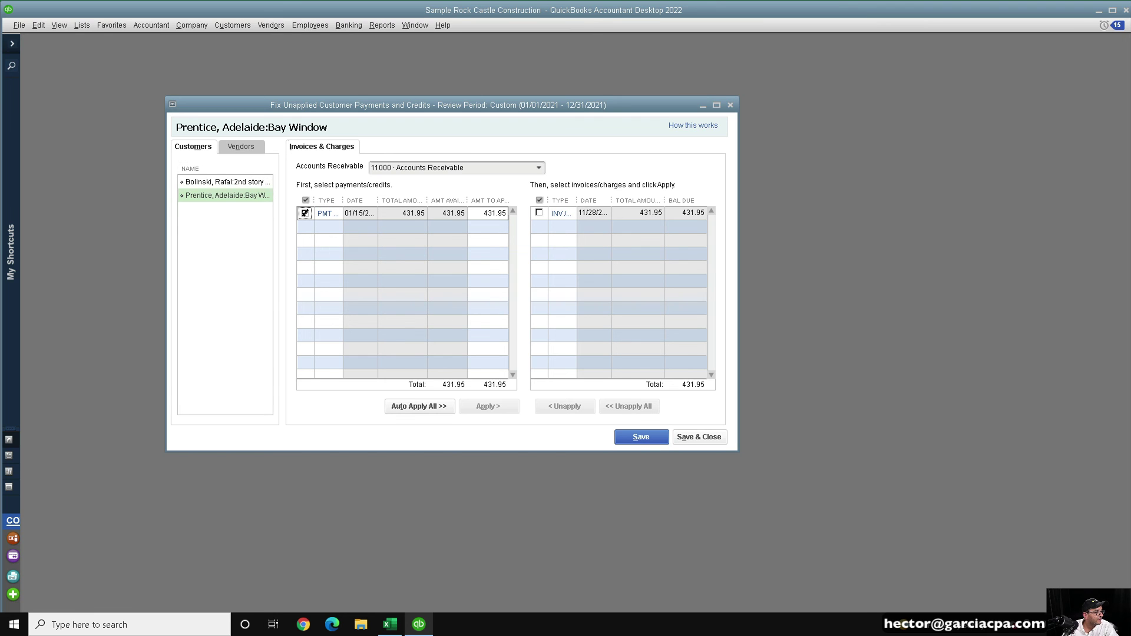
click(539, 213)
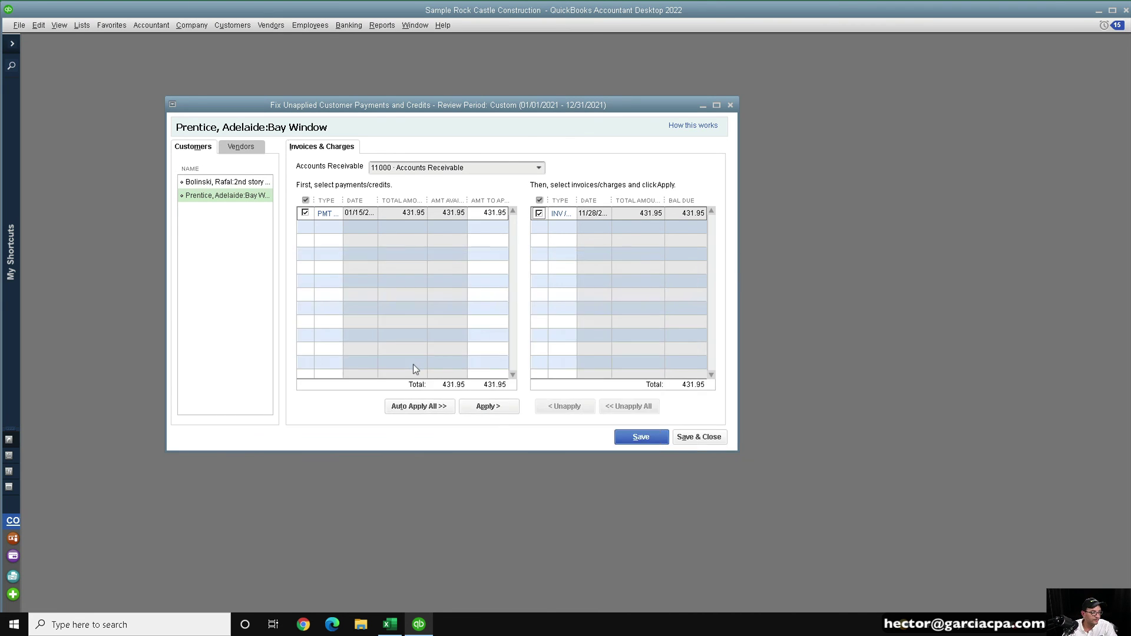
click(504, 411)
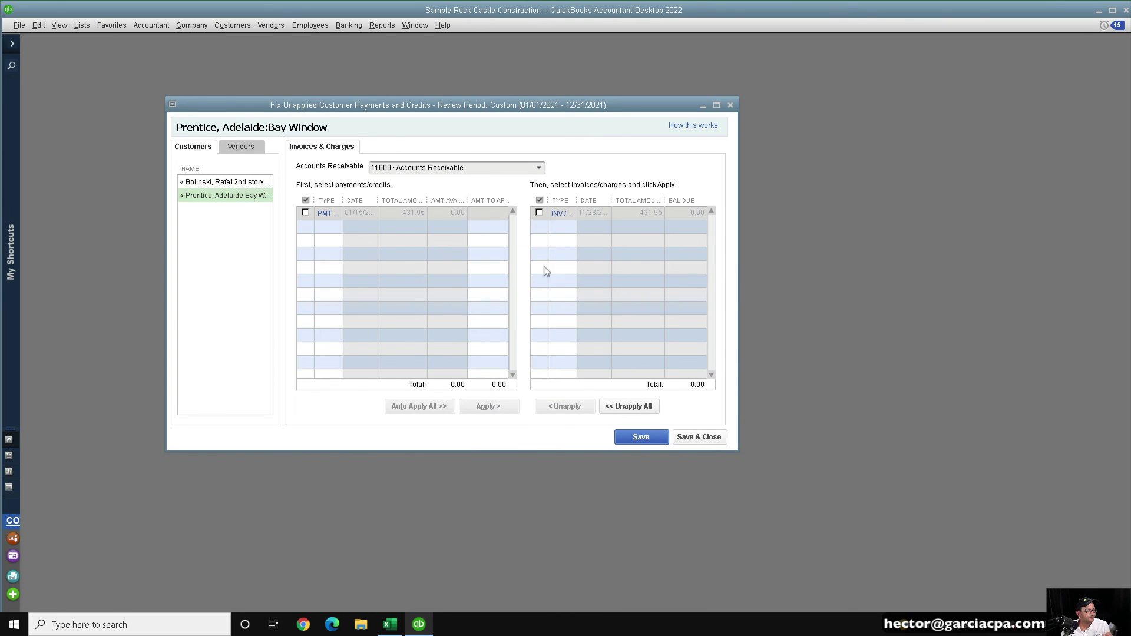
click(227, 182)
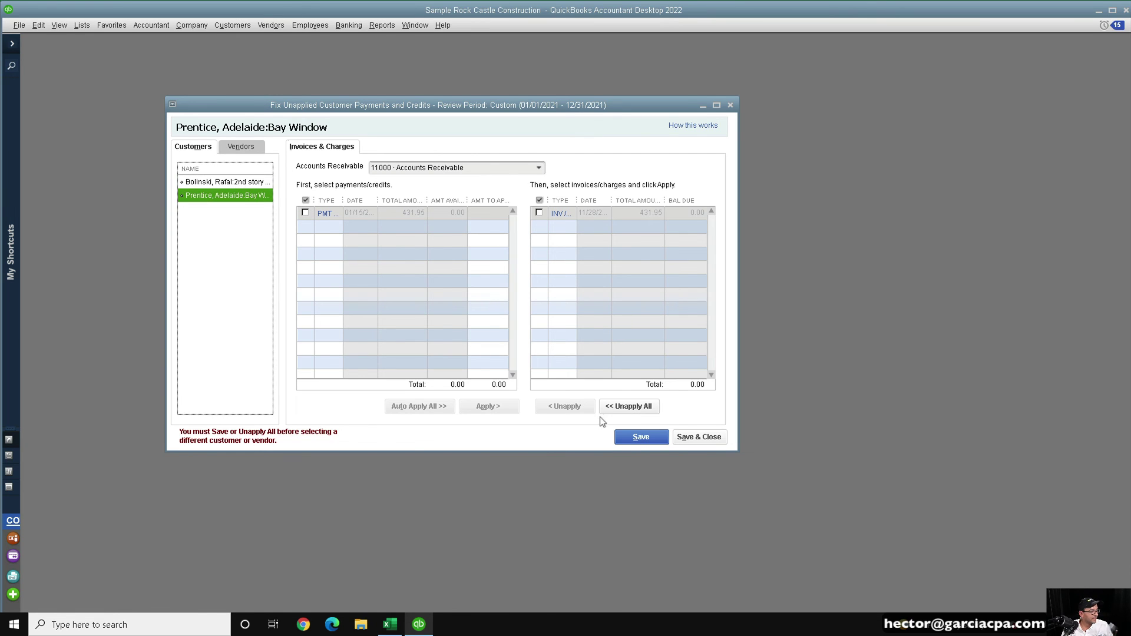
click(647, 439)
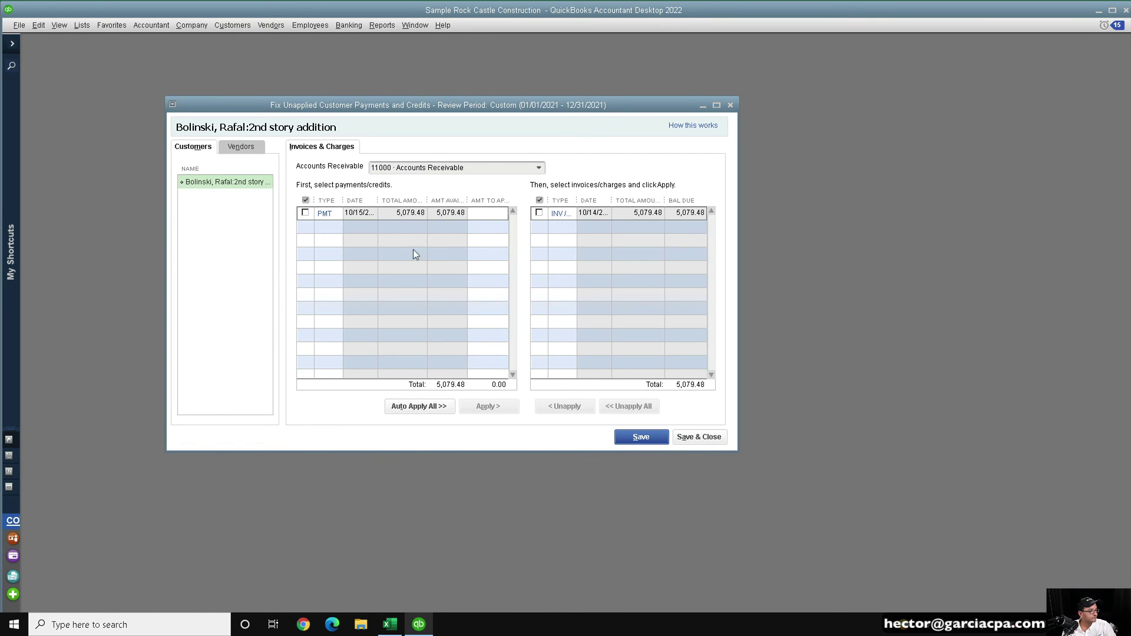
- Apply the 2nd story addition job's 5,079.48 payment to its matching invoice and save
click(235, 186)
click(305, 212)
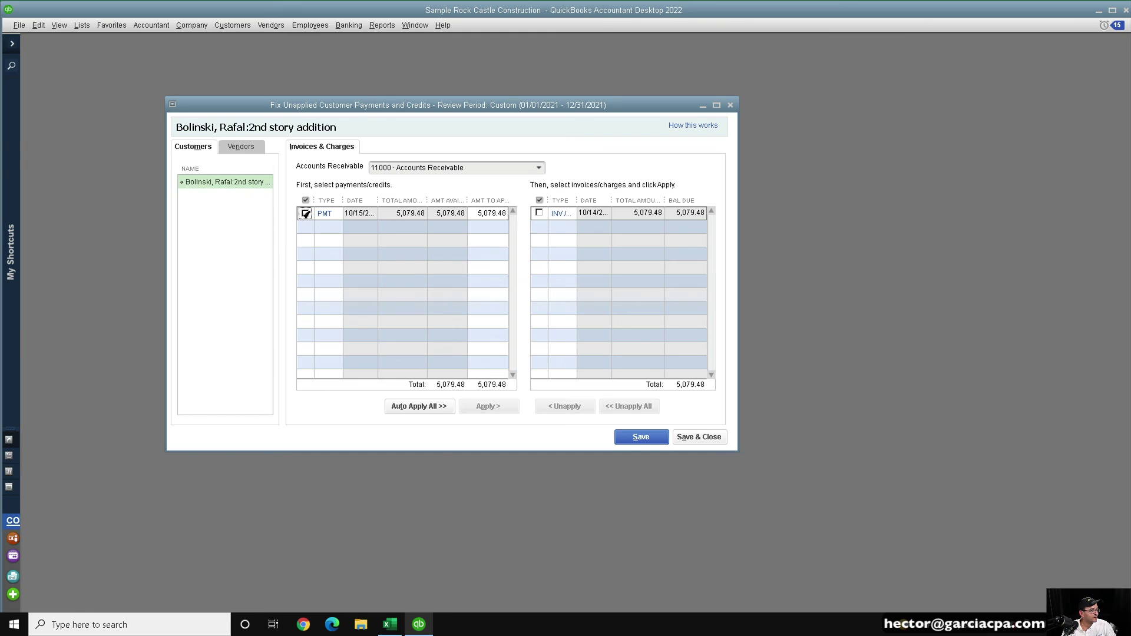
click(539, 213)
click(504, 406)
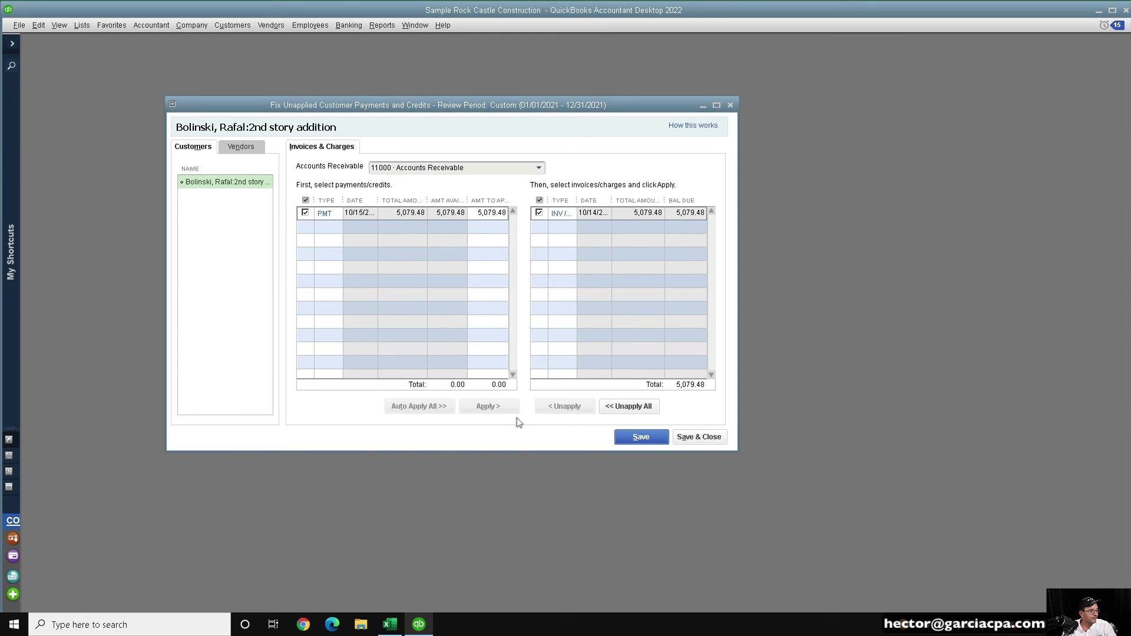
click(641, 437)
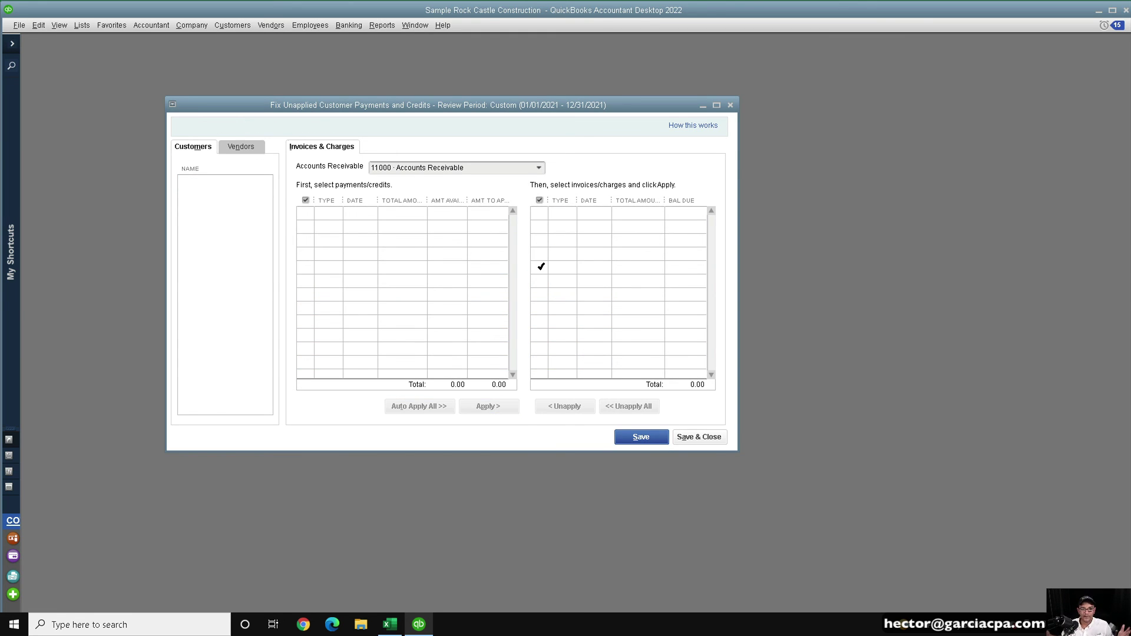
- Show the unapplied vendor payments for Cal Gas & Electric and widen the payment type column to reveal the check numbers
click(239, 147)
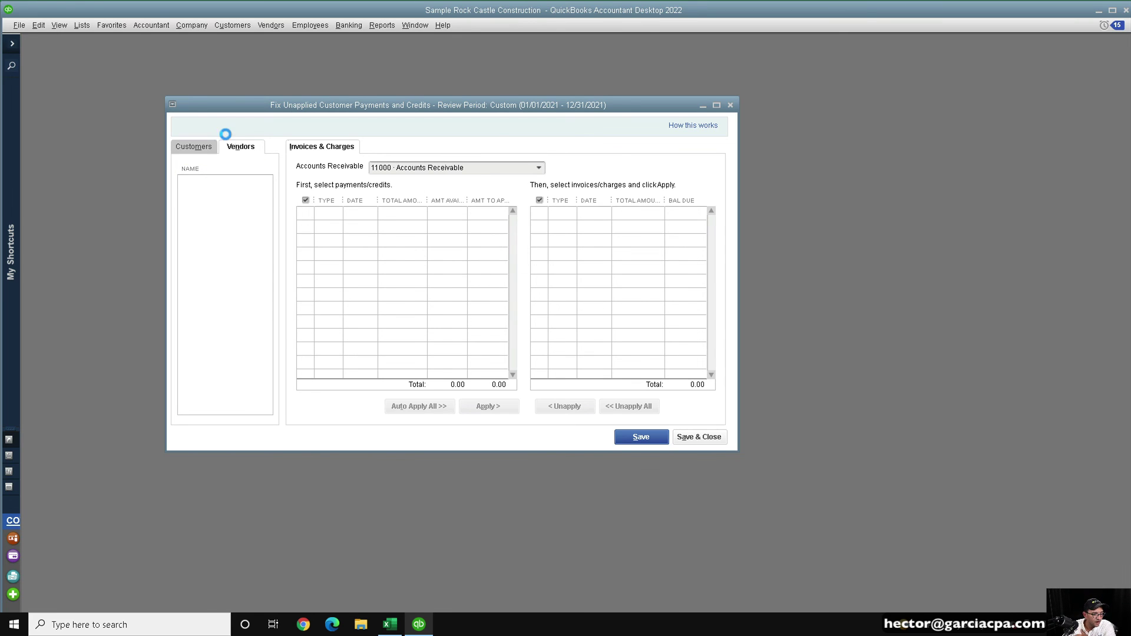
click(234, 196)
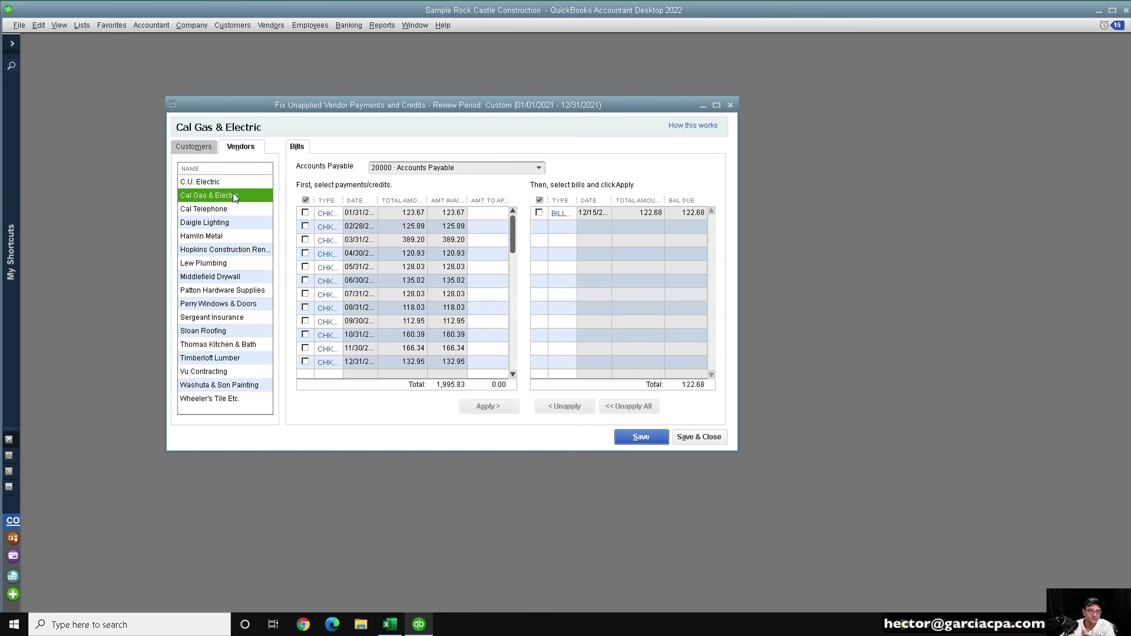
drag(341, 201, 356, 189)
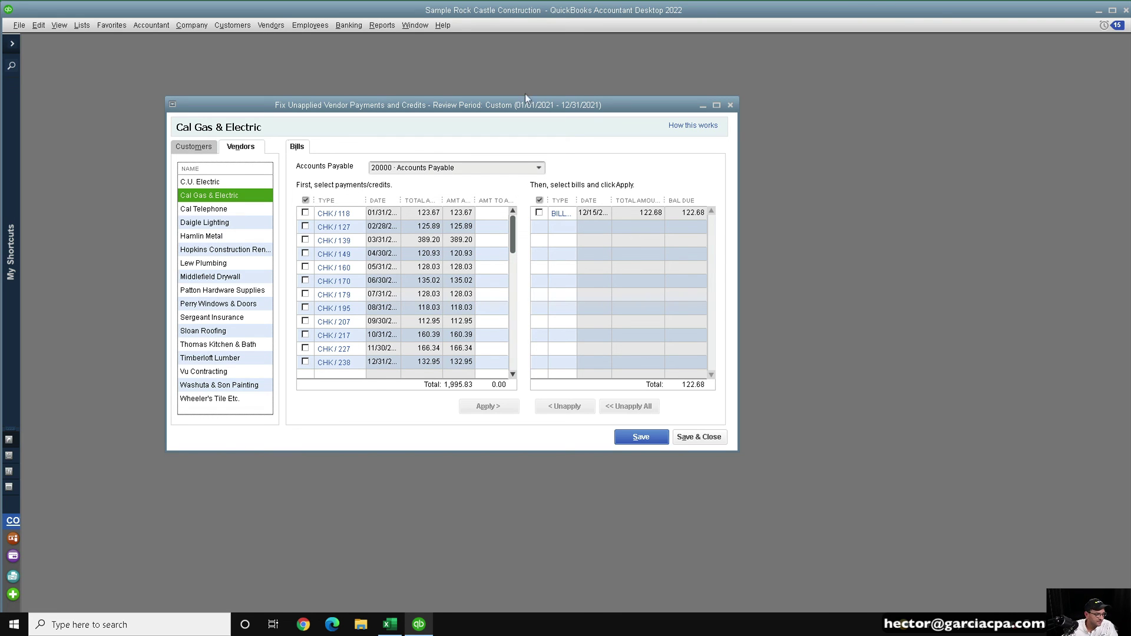
- Start a new bill for vendor Chevron 22344 with an amount due of 150.00
click(330, 29)
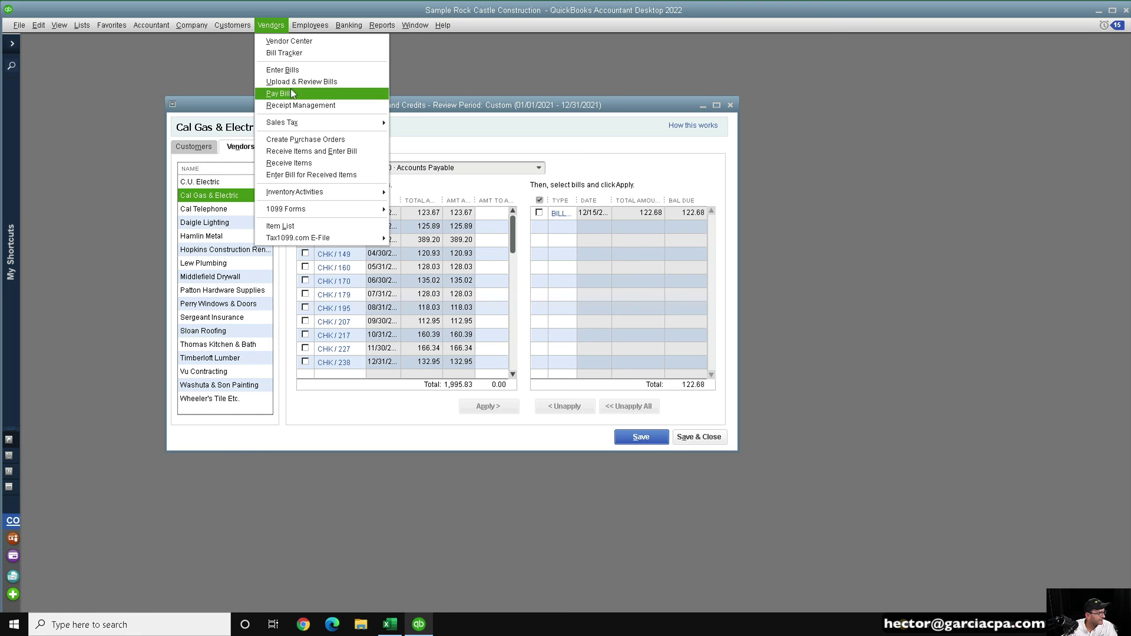
click(283, 70)
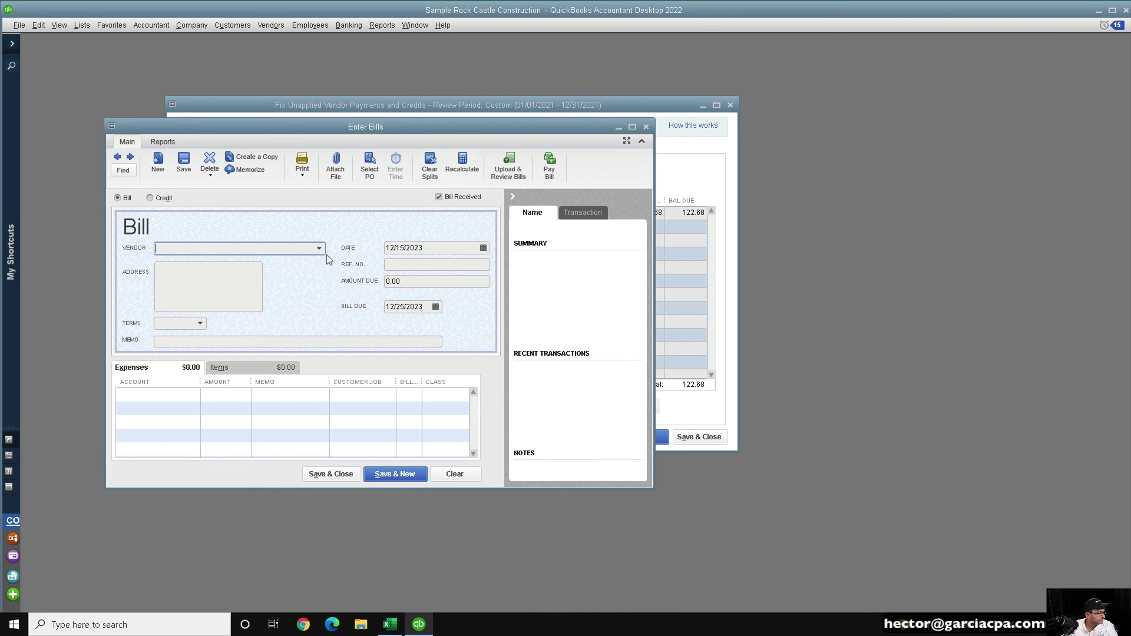
click(319, 248)
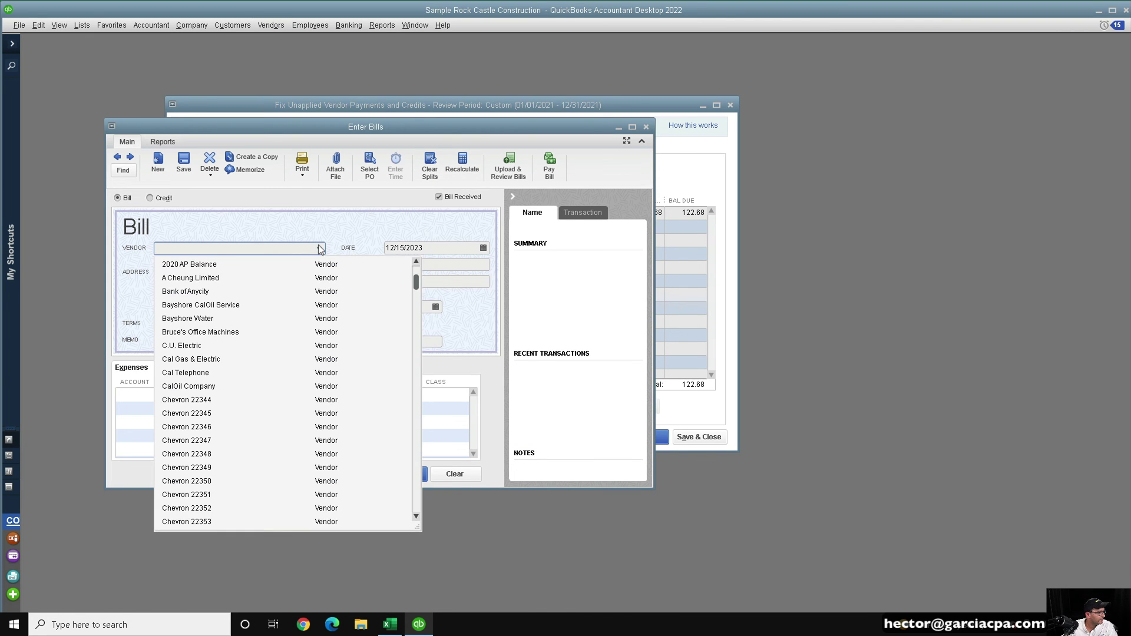
click(199, 264)
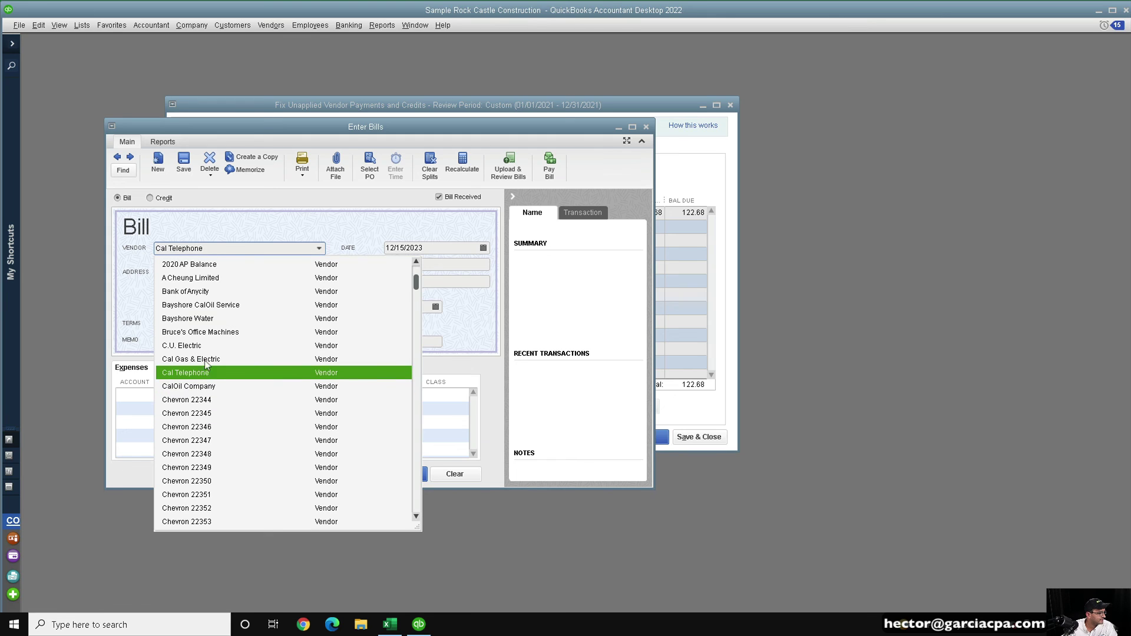
click(207, 400)
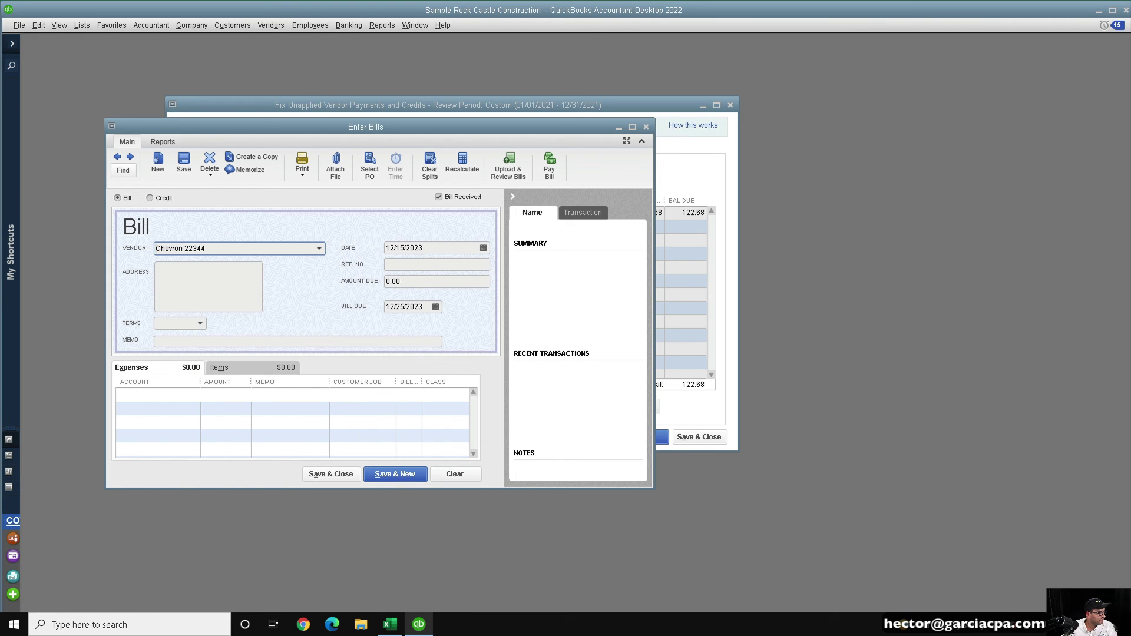
click(414, 266)
key(Tab)
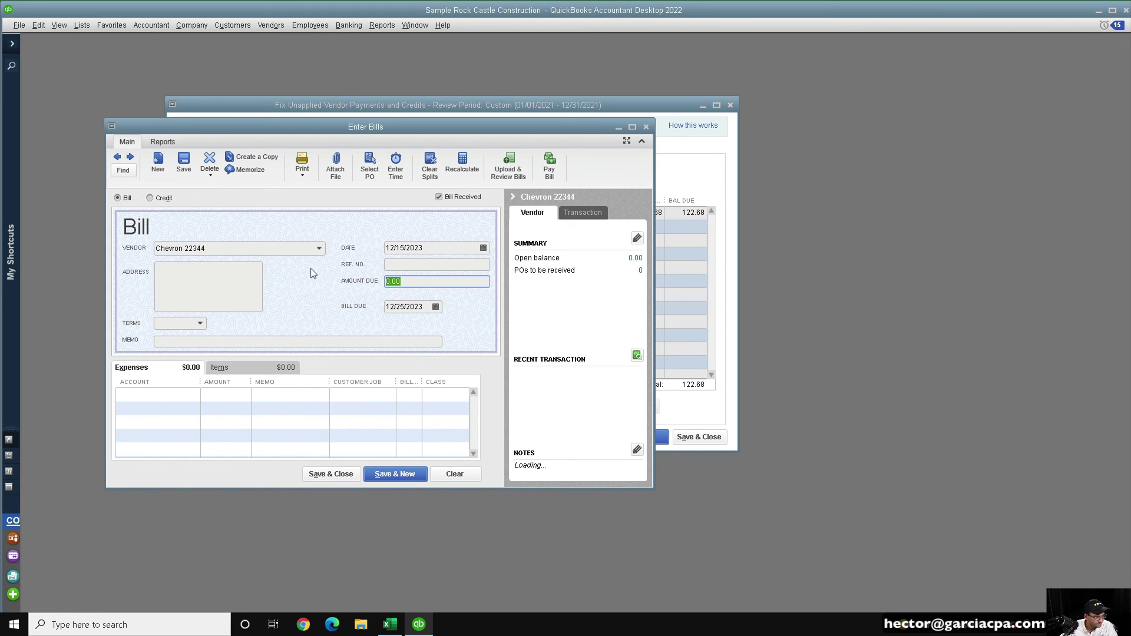
text(150.00)
key(Tab)
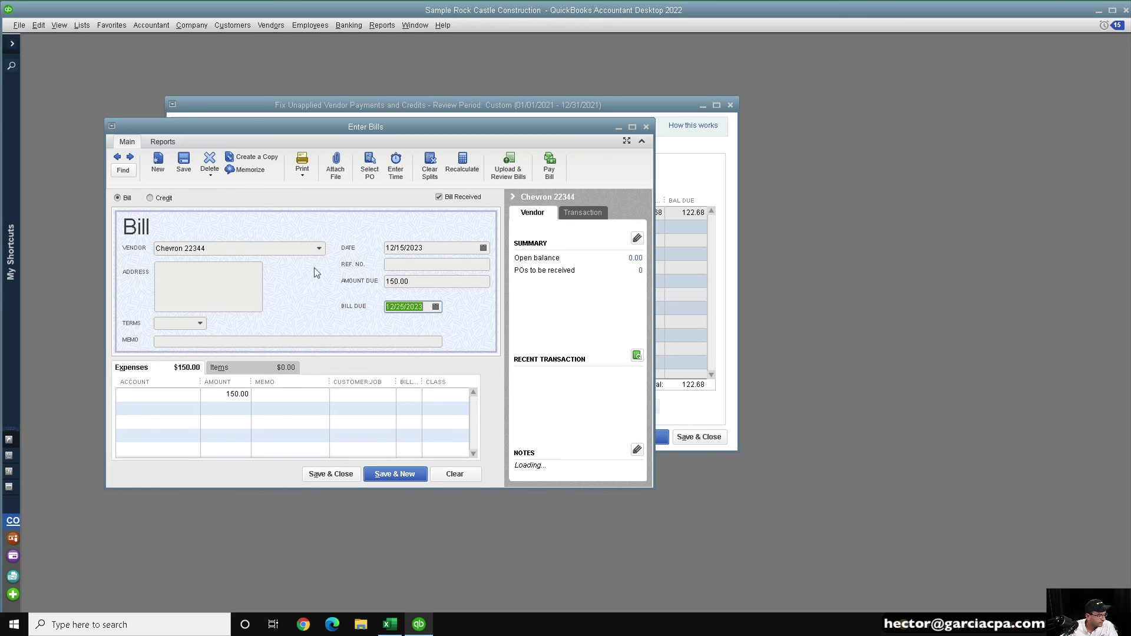
- Date the Chevron 22344 bill 11/01/2023, assign it to 65110 Gas and Electric, save it, and return to the unapplied vendor payments tool
click(427, 247)
key(m)
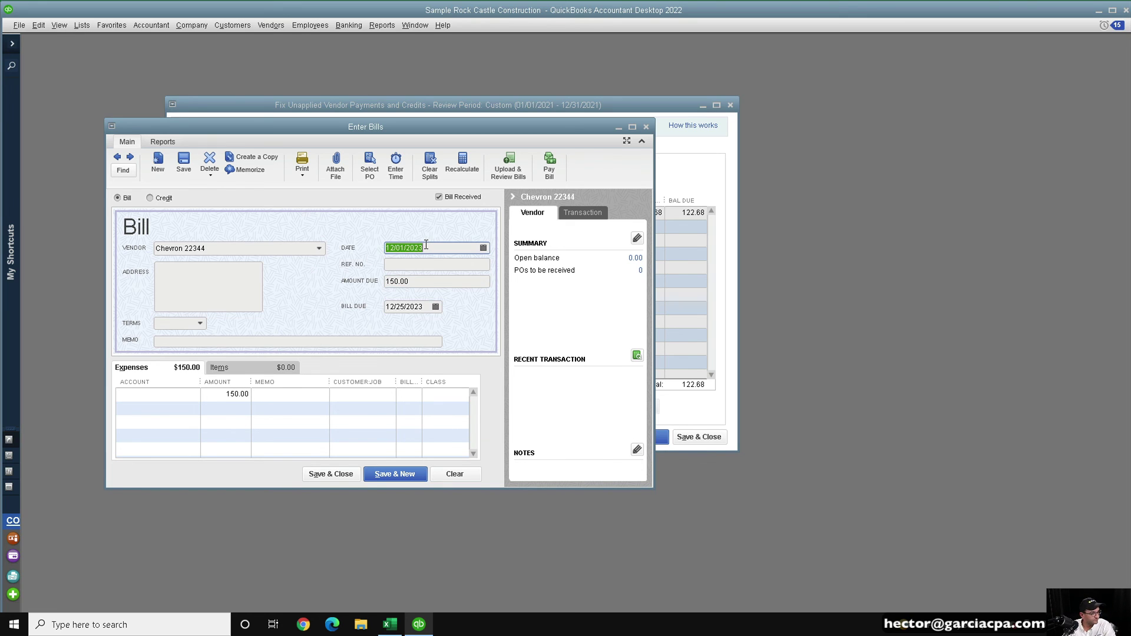
click(154, 394)
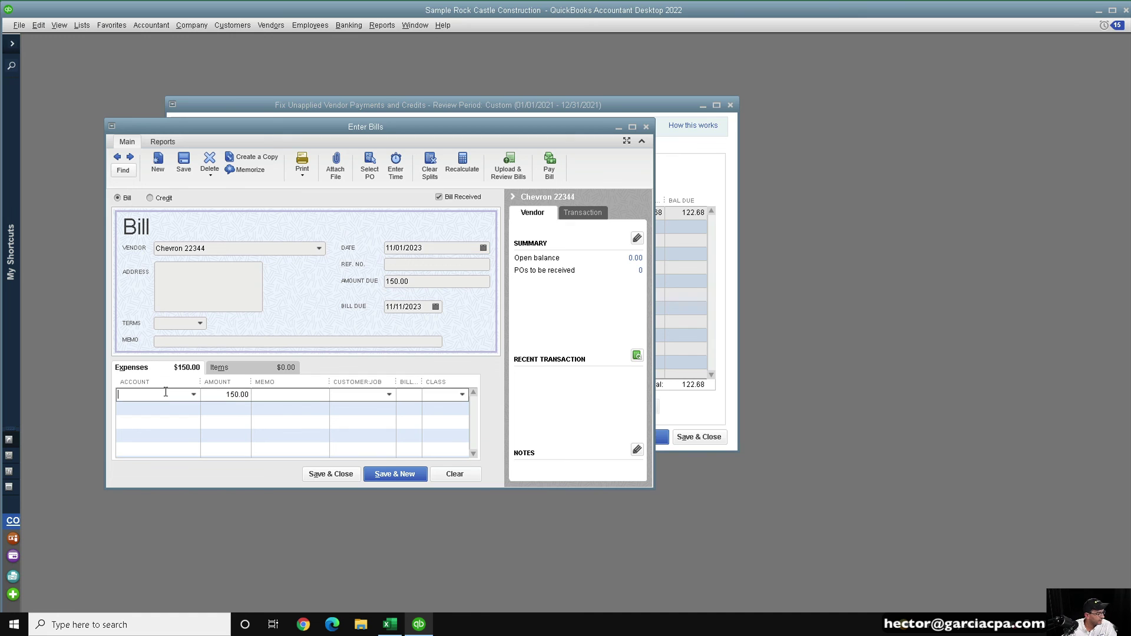
text(65110)
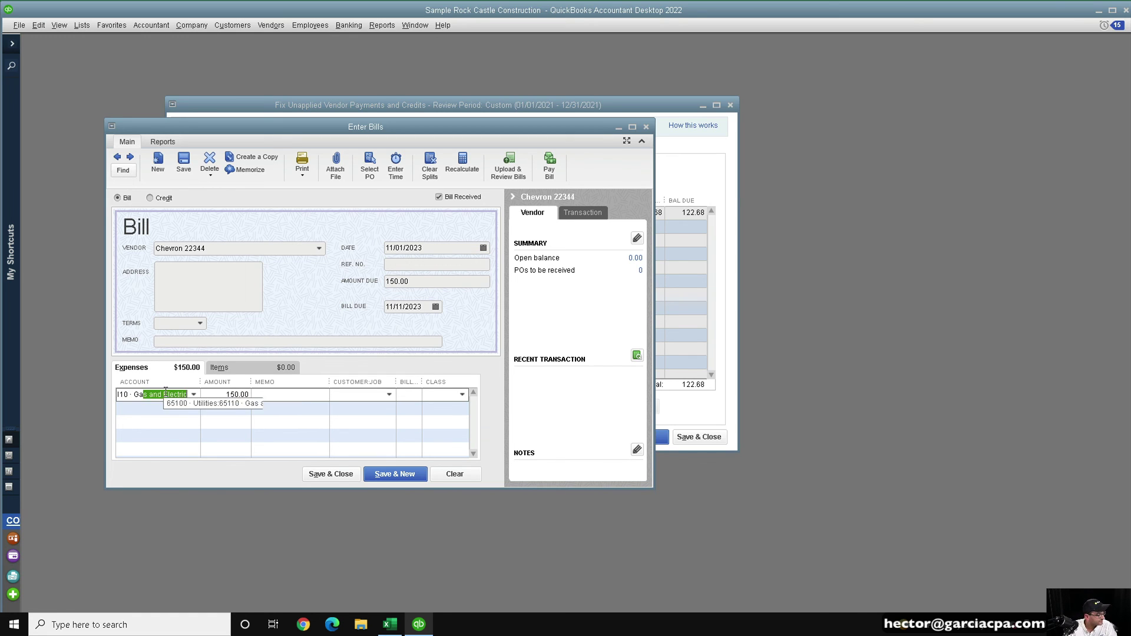
key(Tab)
click(183, 160)
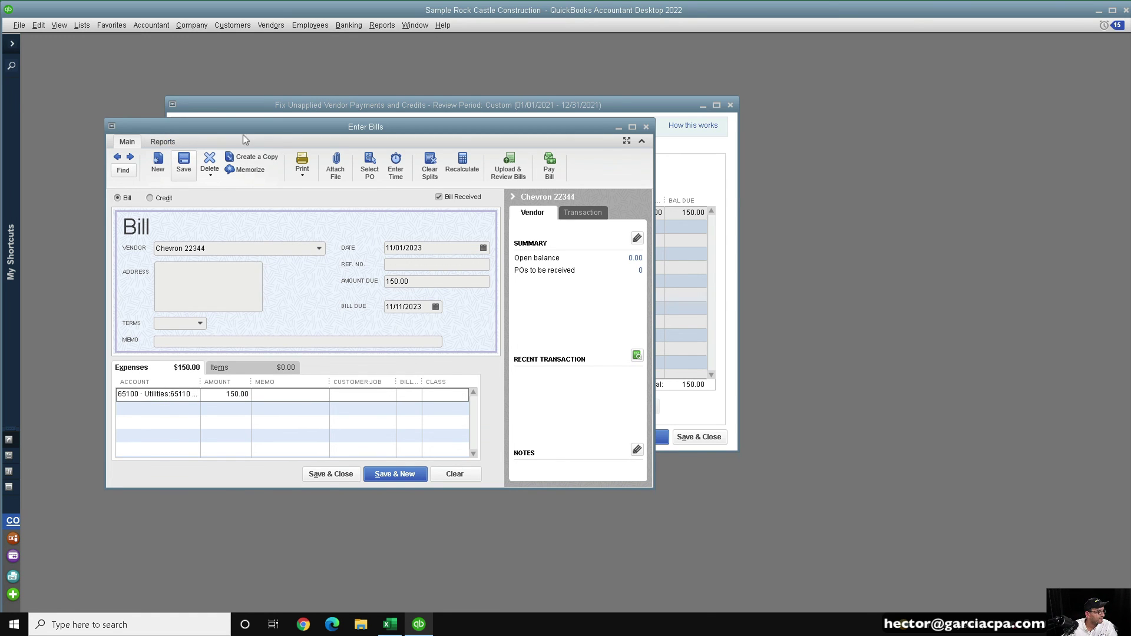
drag(238, 124, 766, 159)
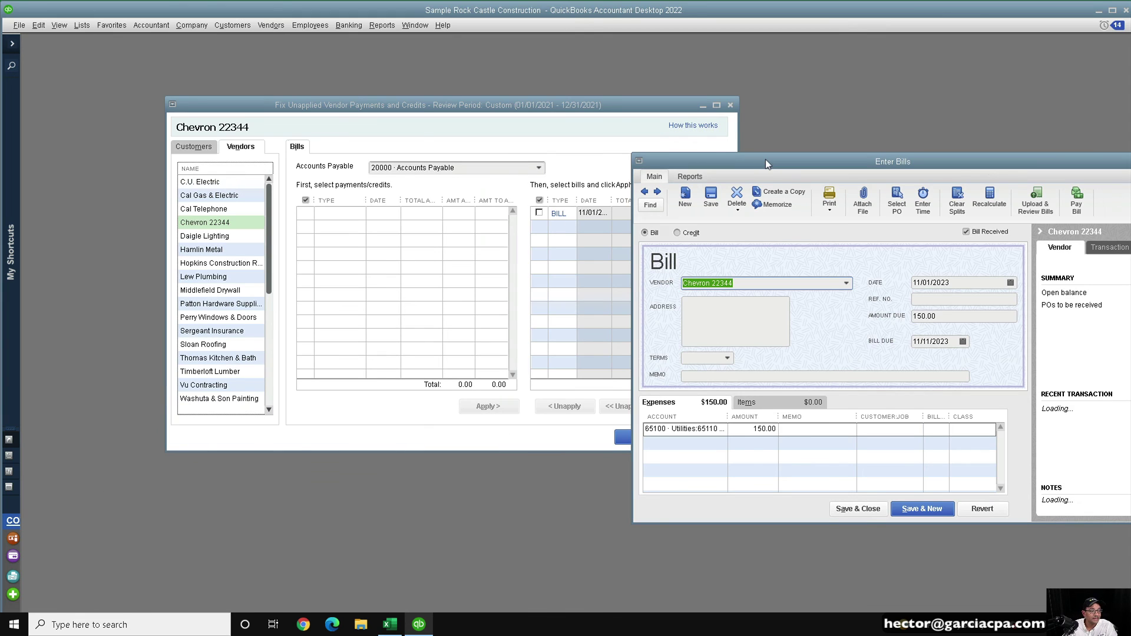
double_click(639, 161)
drag(556, 102, 538, 89)
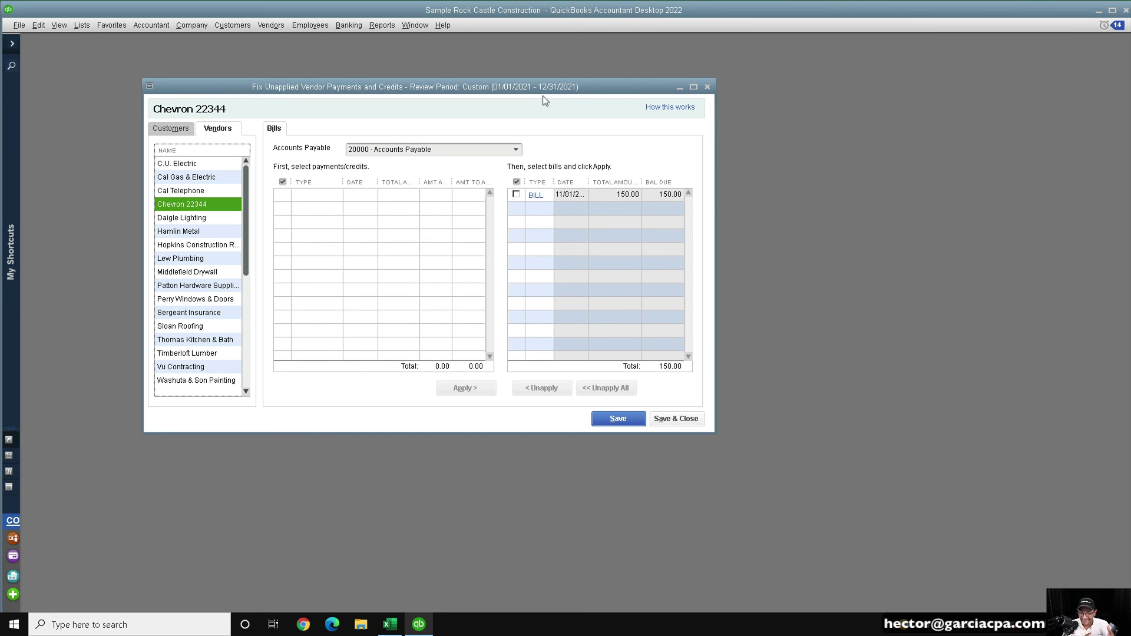
- Start a check from 10100 Checking payable to Chevron 22344, choosing to write the check instead of paying the open bill
click(352, 25)
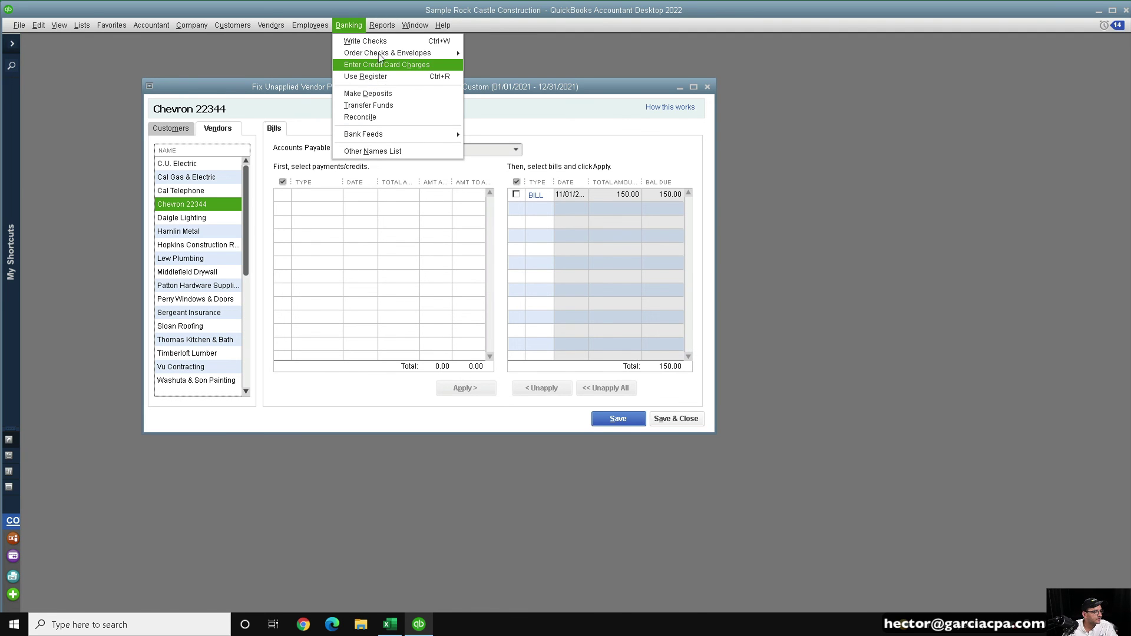
click(365, 41)
text(Chevron 22344)
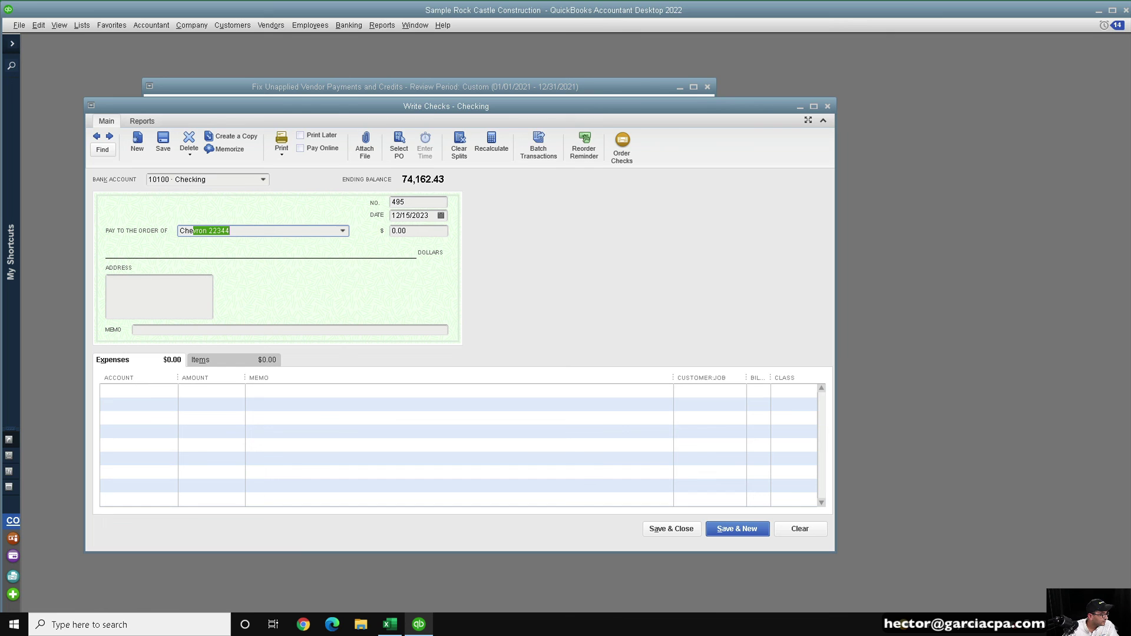
key(Tab)
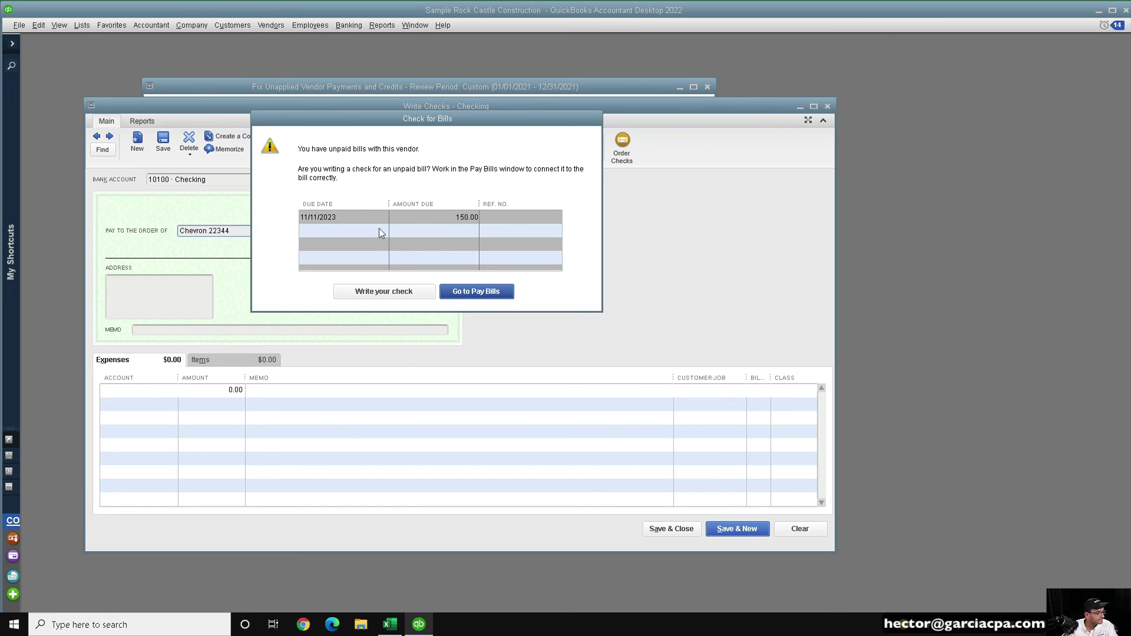
click(371, 292)
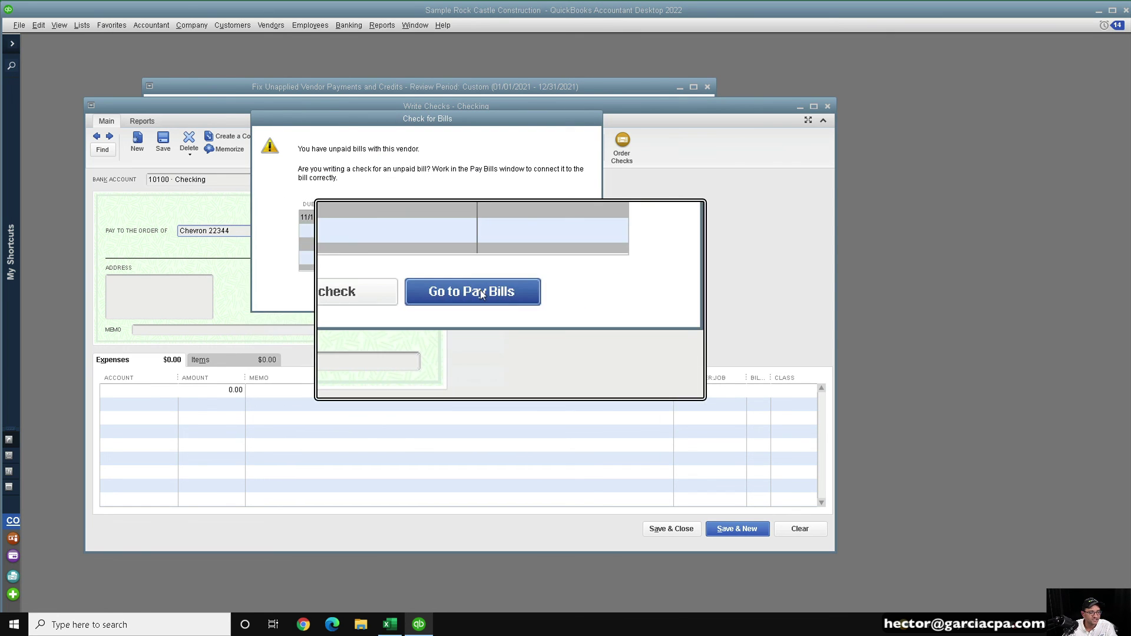
click(360, 292)
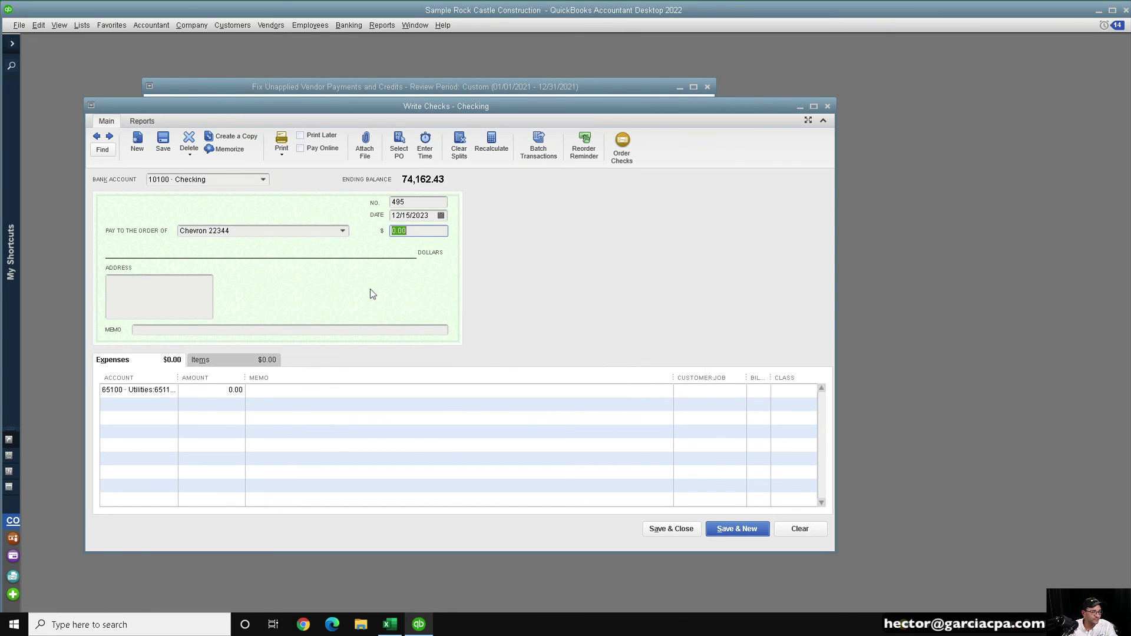
- Set the Chevron 22344 check to 150.00 dated 12/01/2023, then save and close it
text(150)
key(Tab)
click(413, 216)
key(m)
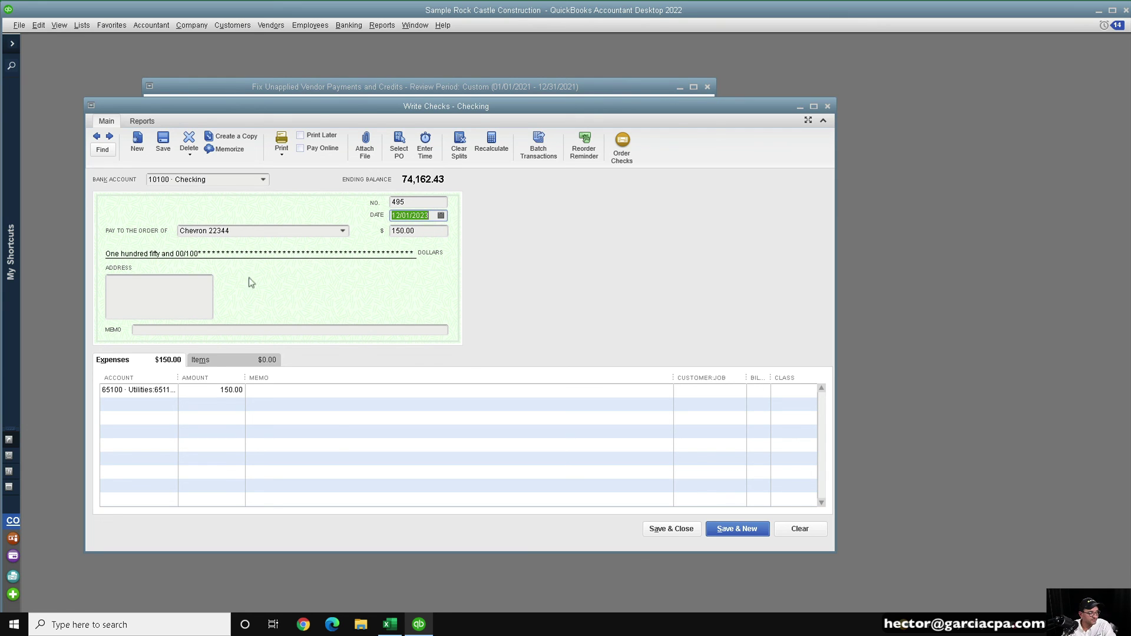
click(655, 529)
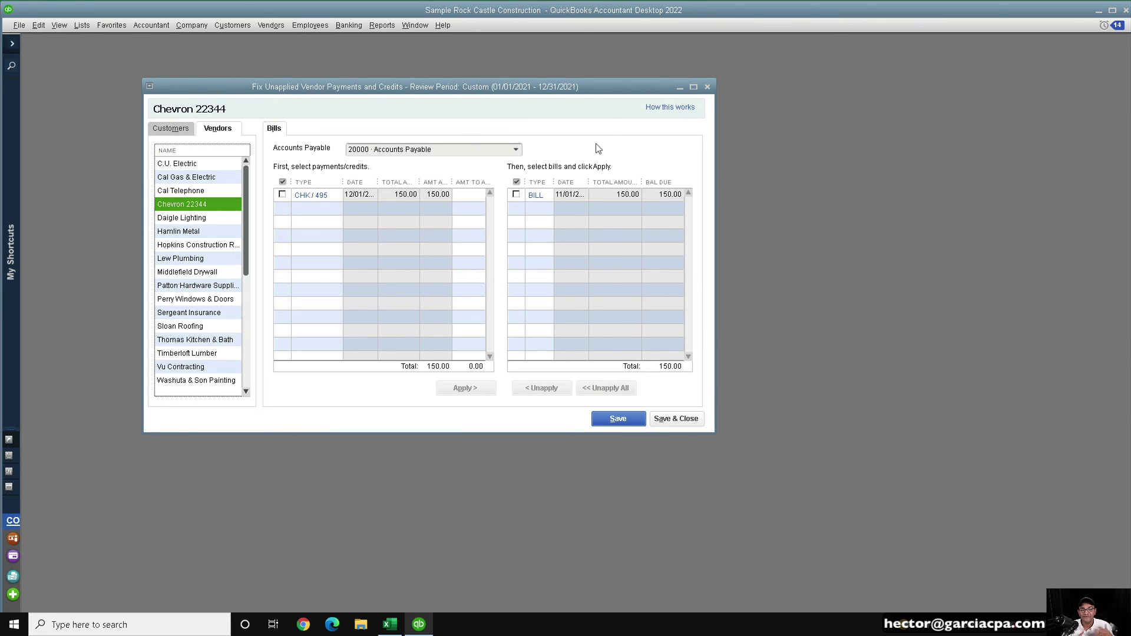
- Run a Profit & Loss report starting 11/01/2023 and bring its Utilities expenses into view
click(381, 25)
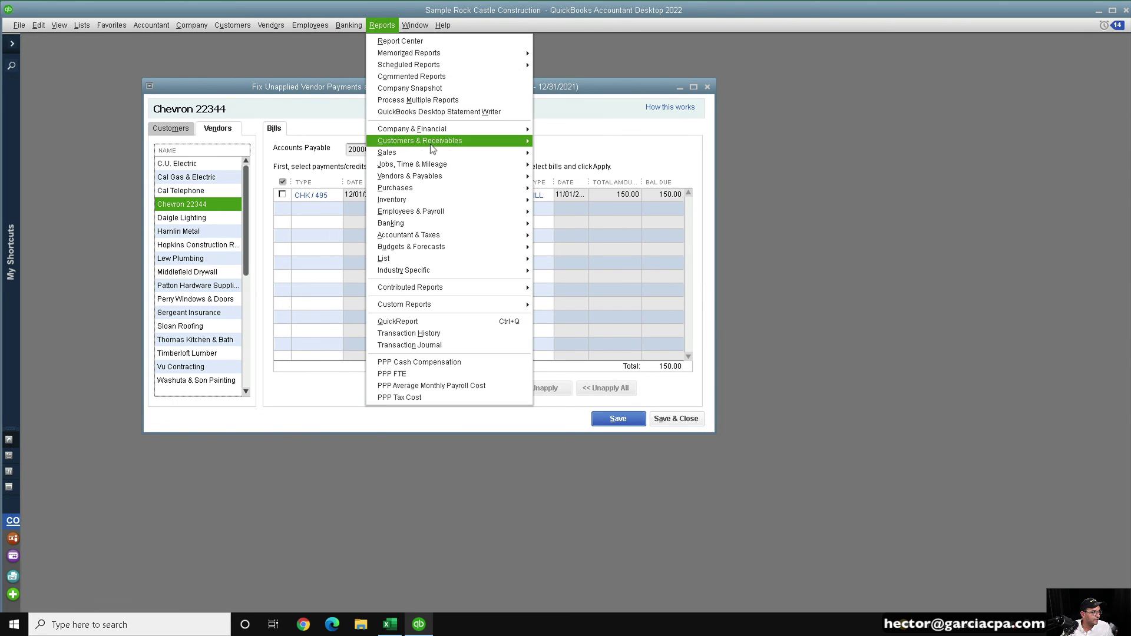
mouse_move(495, 131)
click(560, 131)
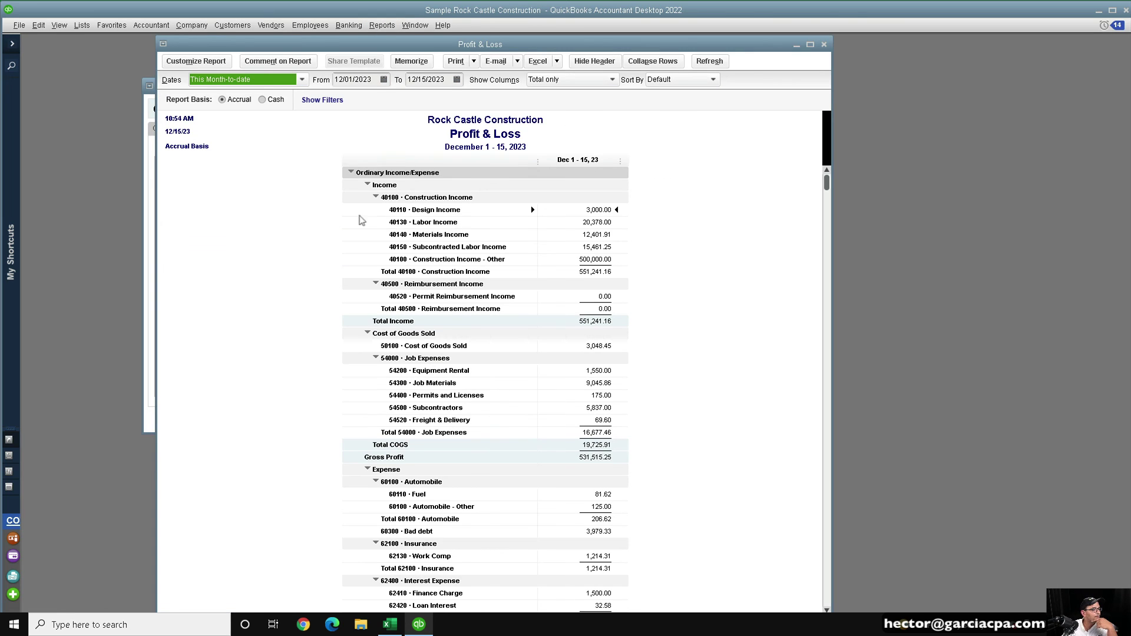
scroll(630, 423, down, 8)
click(362, 84)
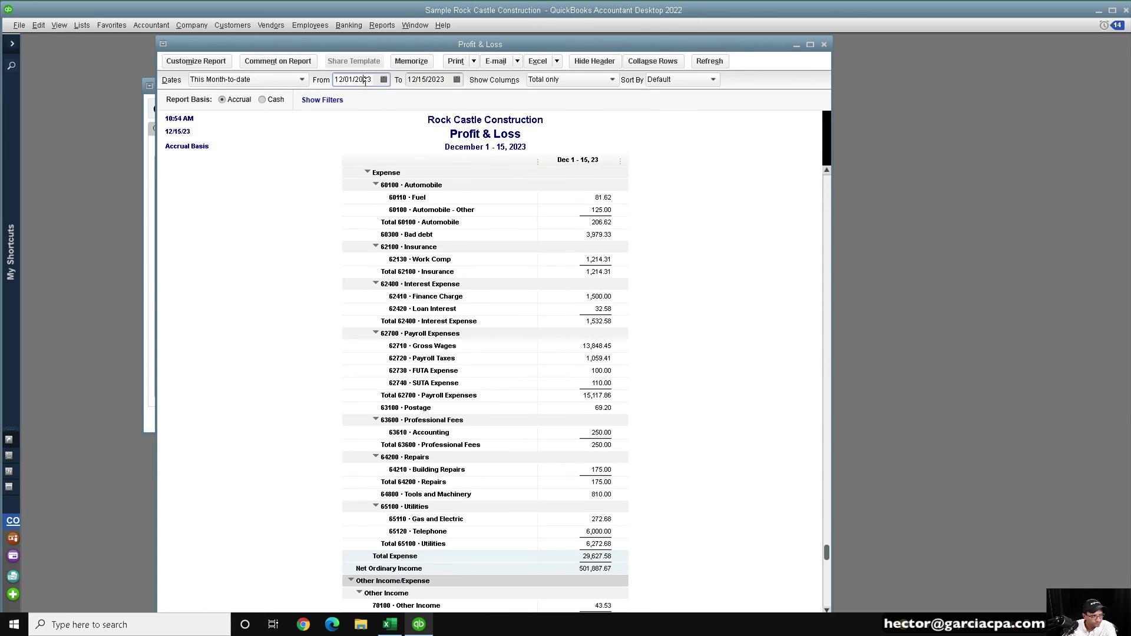
key(m)
click(710, 61)
scroll(510, 340, down, 3)
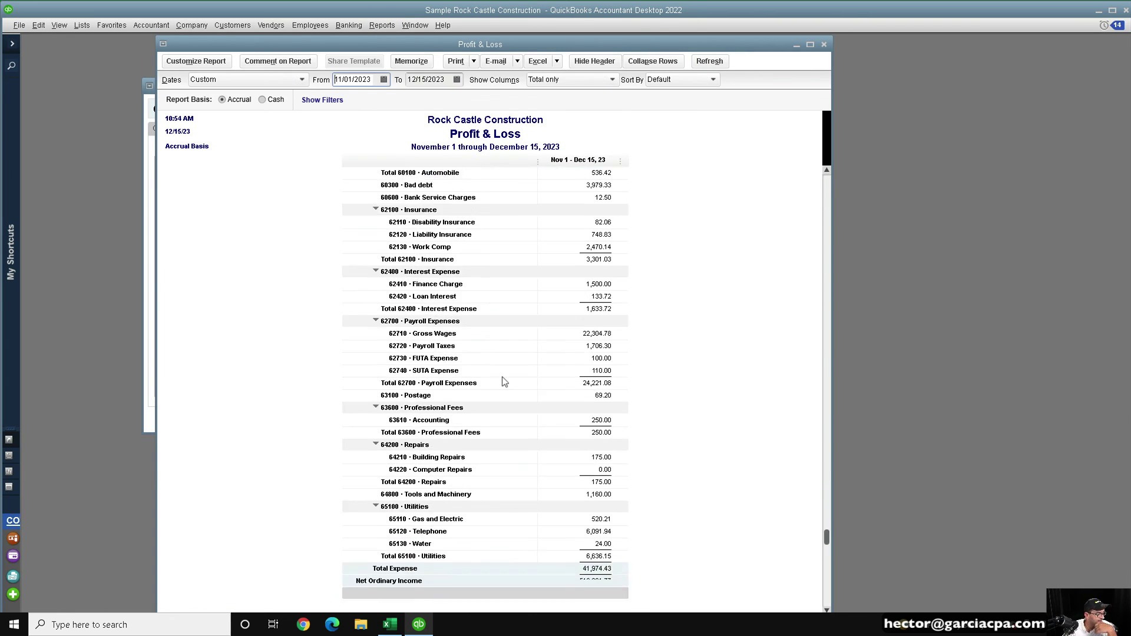
- Open the 65110 Gas and Electric transaction detail, total it by Vendor to examine the Chevron 22344 entries, and close both reports
double_click(603, 470)
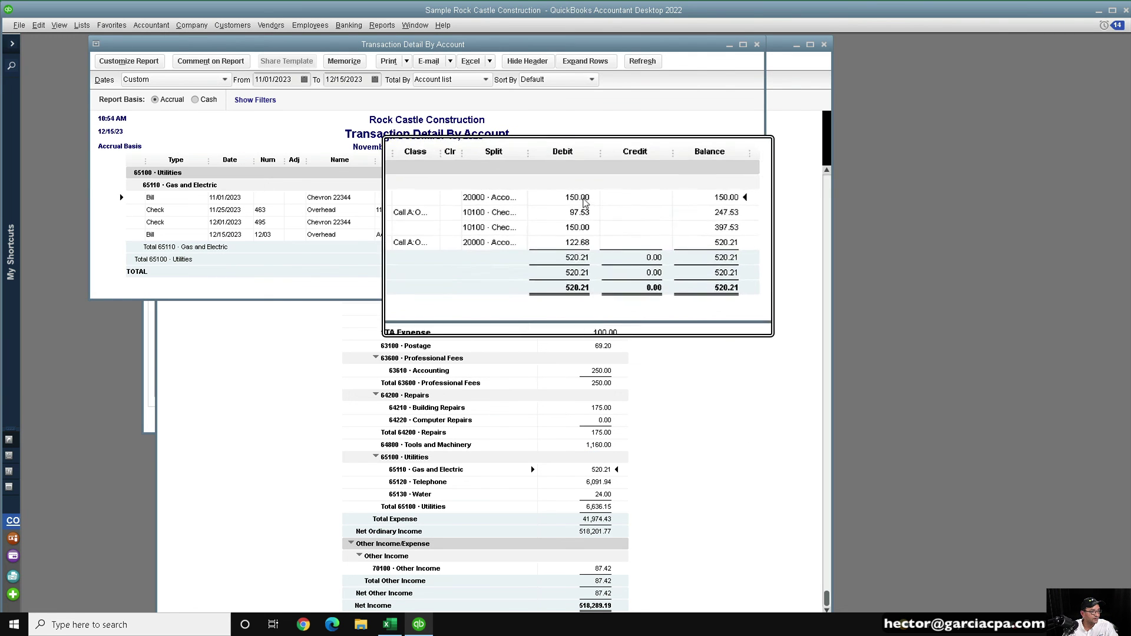
click(445, 80)
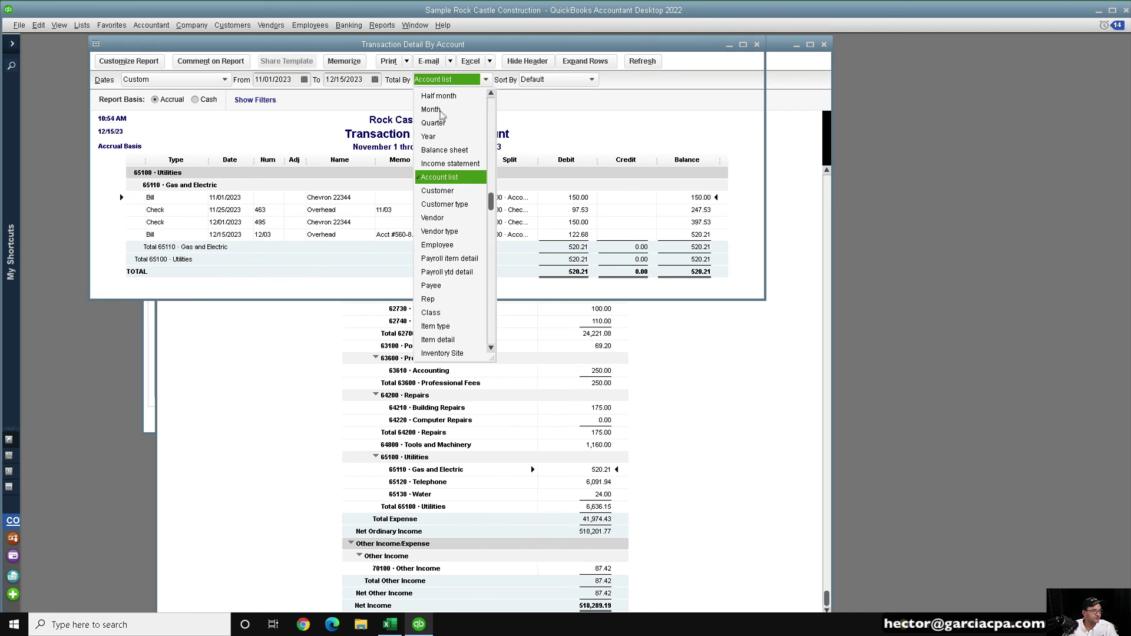
click(439, 218)
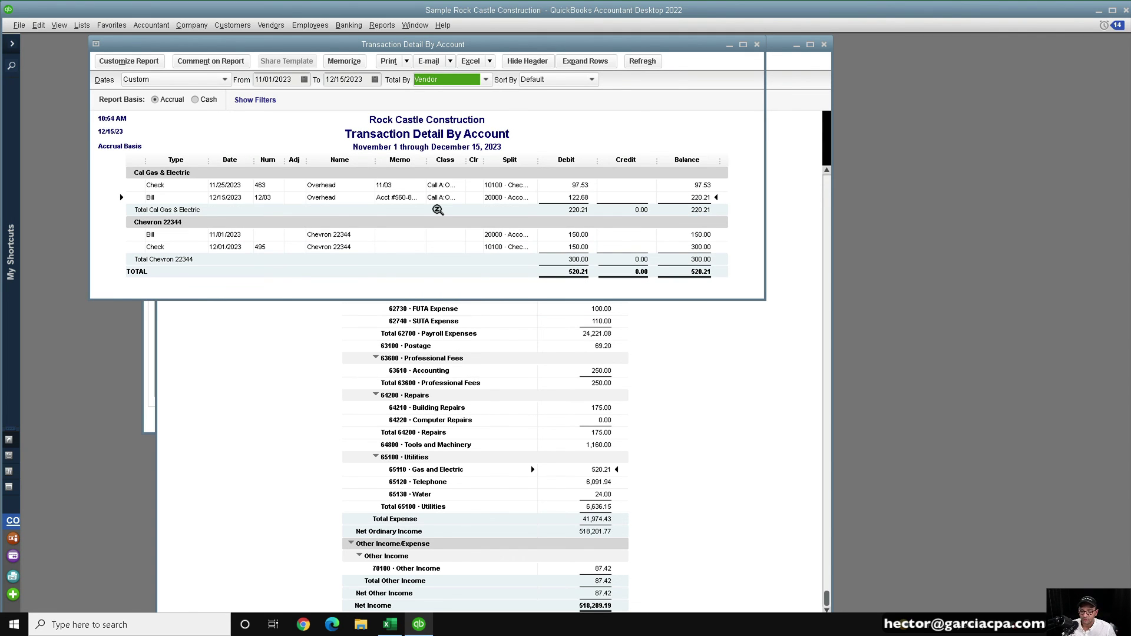
click(757, 44)
click(824, 44)
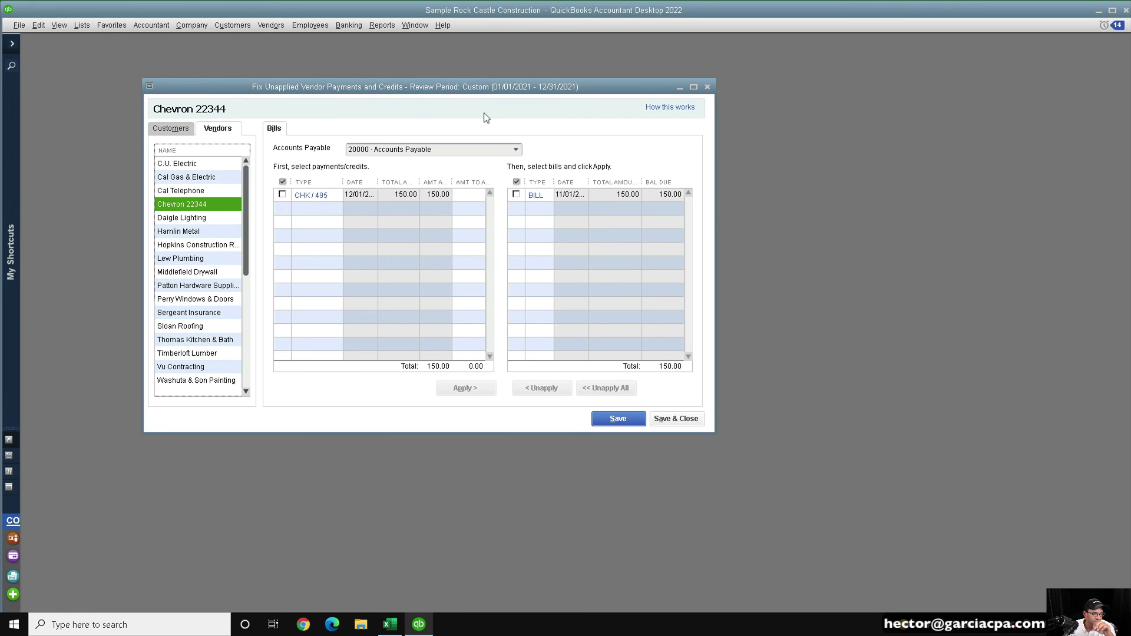
- Apply Chevron 22344 check 495 to its open 11/01/2023 bill and save the application
click(281, 195)
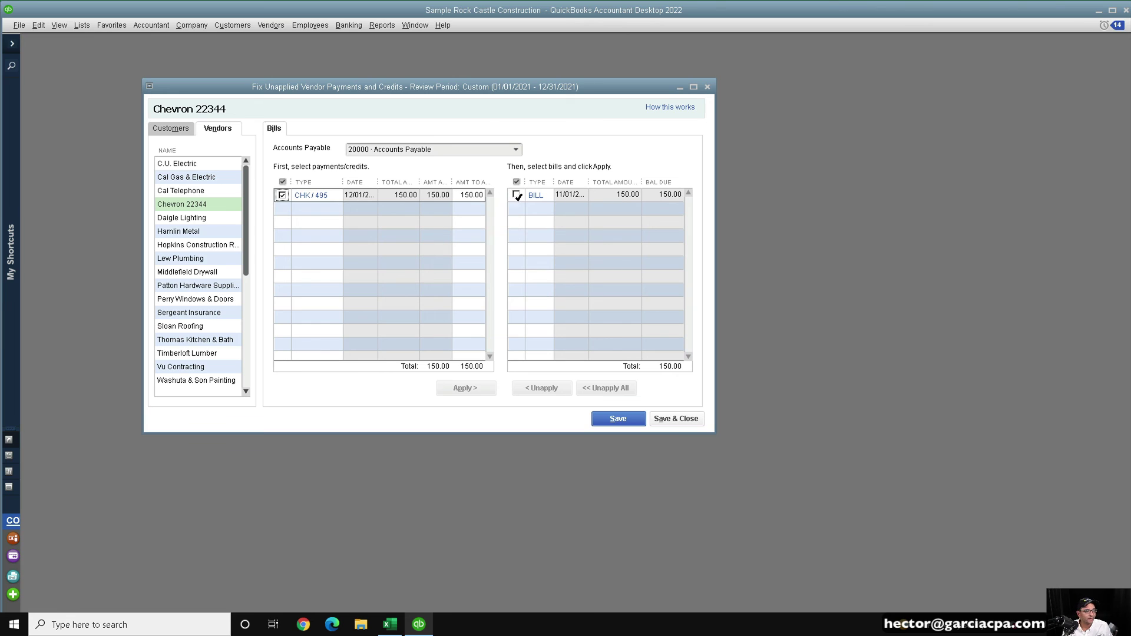
click(516, 195)
click(465, 389)
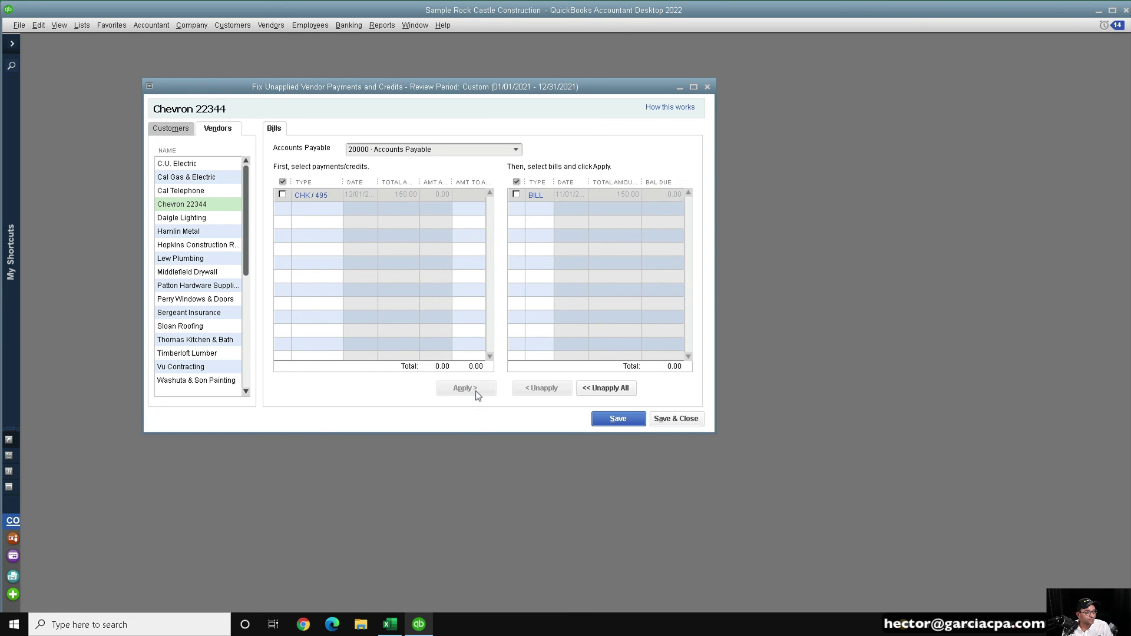
click(623, 420)
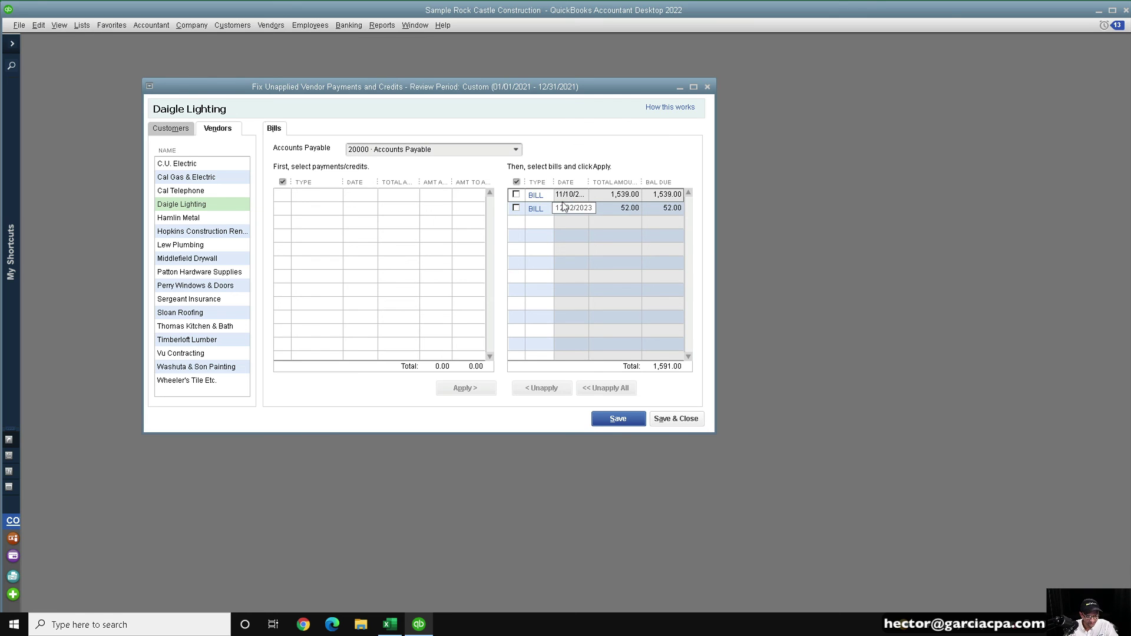
- Find all transactions with an amount equal to 150.00
key(ctrl+f)
click(214, 265)
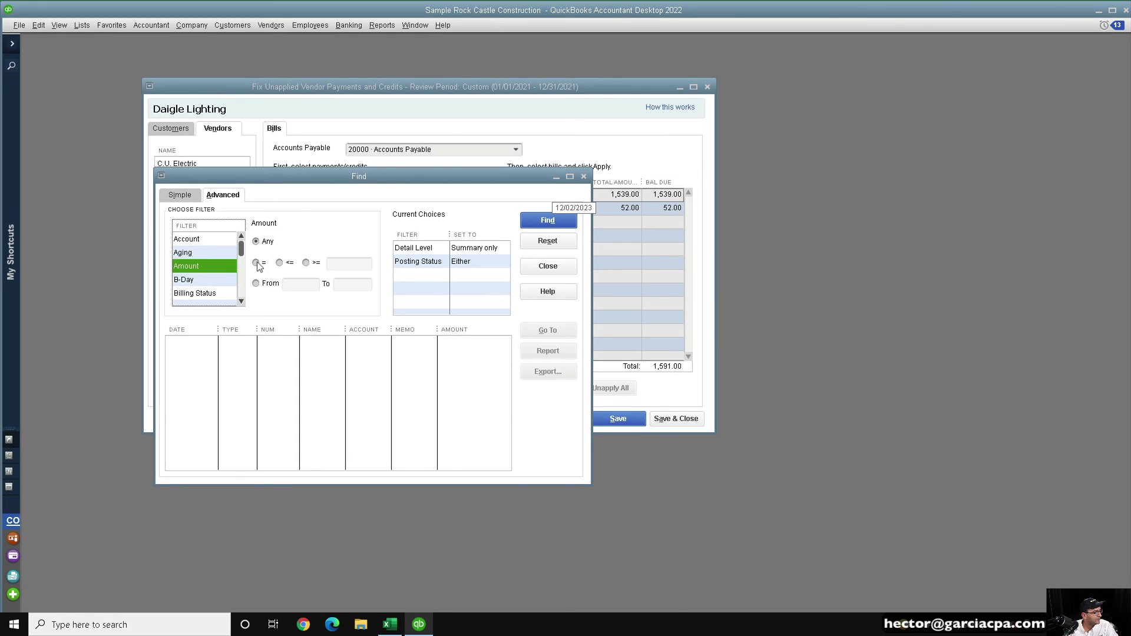
click(362, 266)
text(150.00)
key(Return)
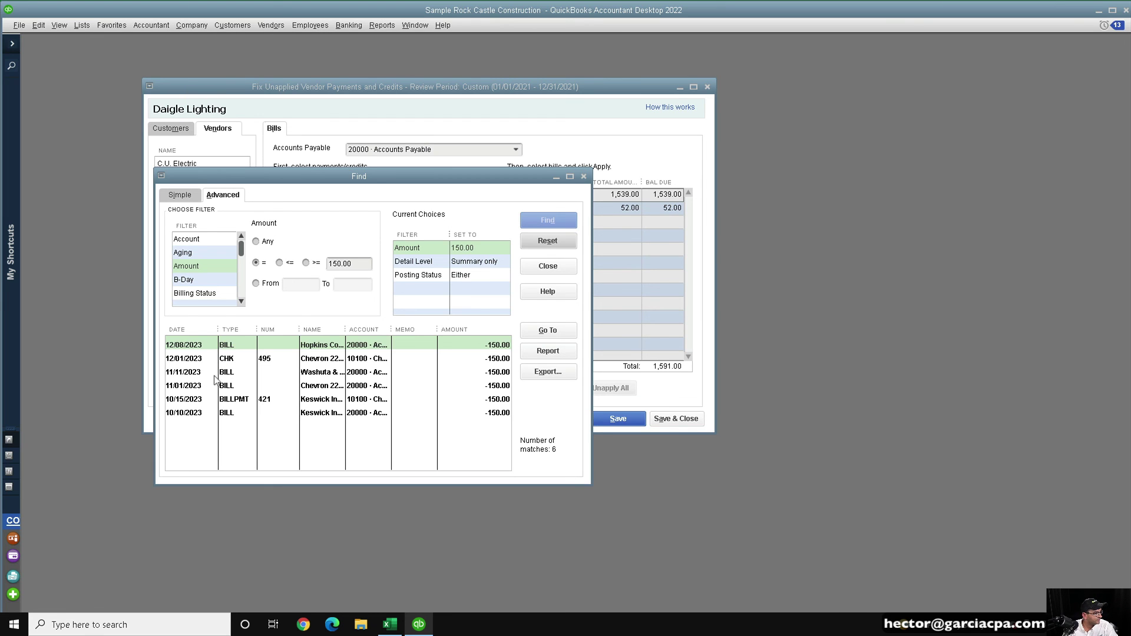
- Open the 11/01/2023 Chevron 22344 bill and bill payment 421 from the search results, closing each one
double_click(315, 386)
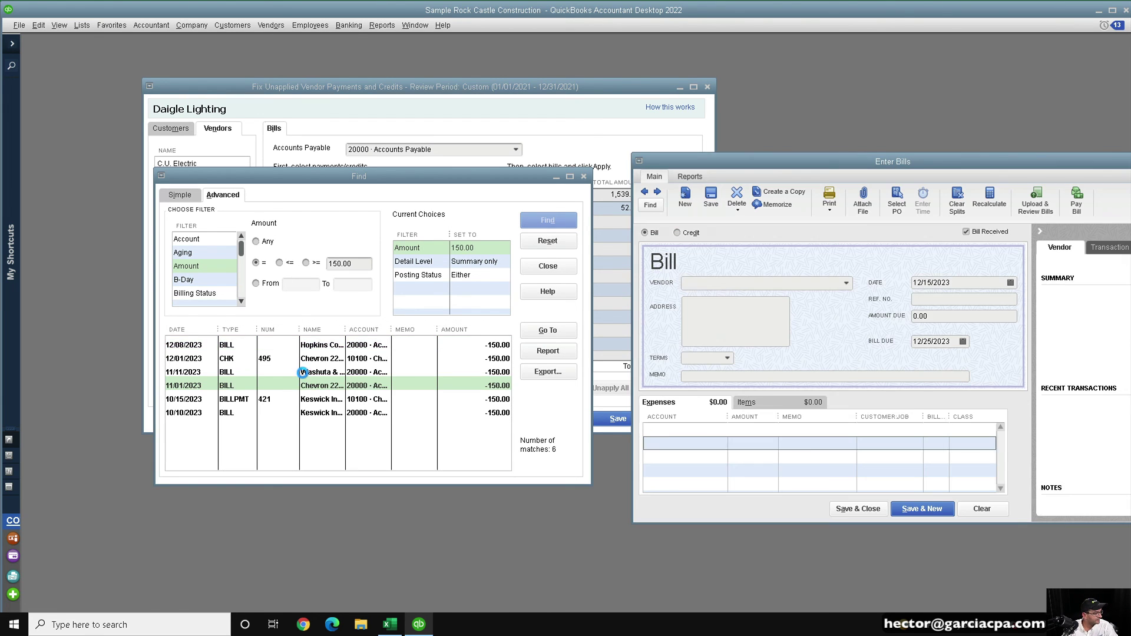
double_click(640, 160)
double_click(243, 400)
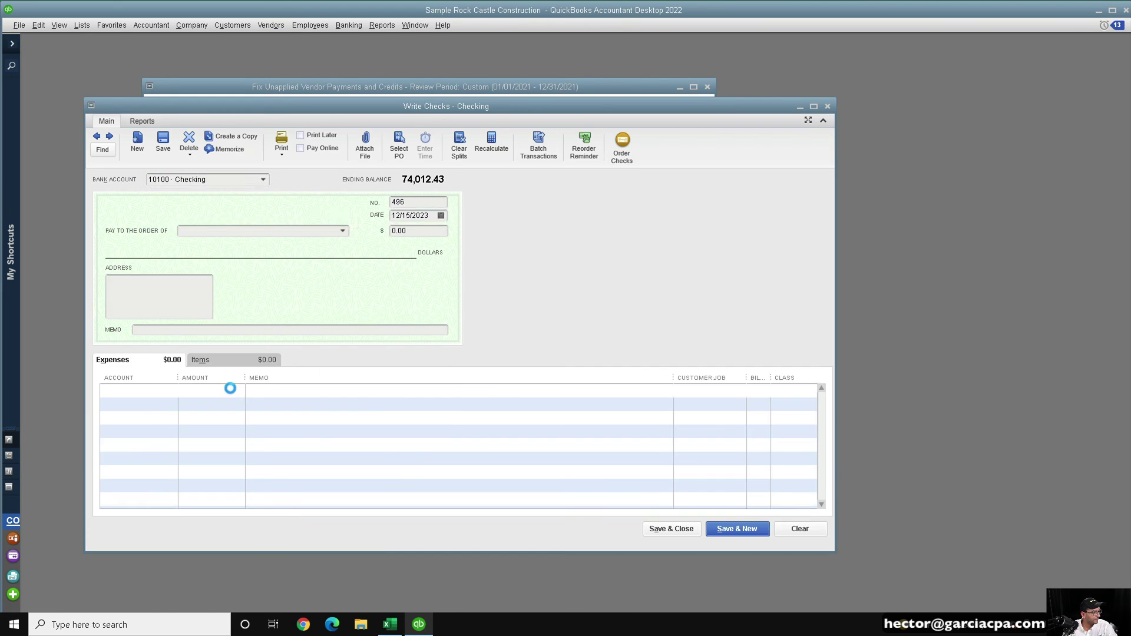
key(Escape)
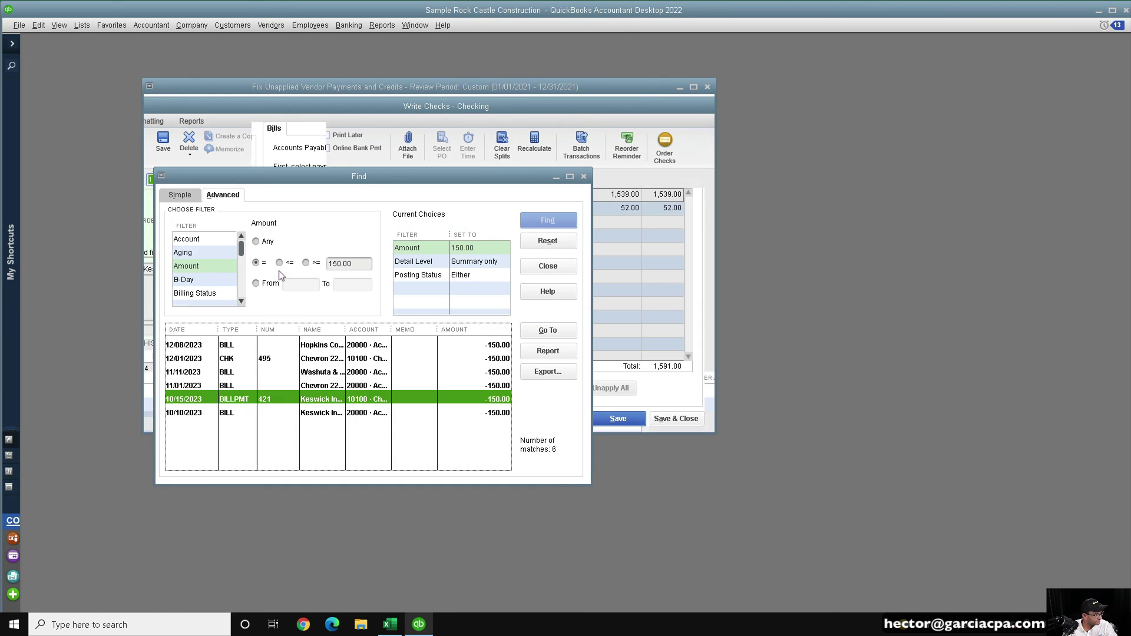
- Open Chevron 22344 check 495 from the search results and inspect the account and customer/job on its expense line
double_click(233, 360)
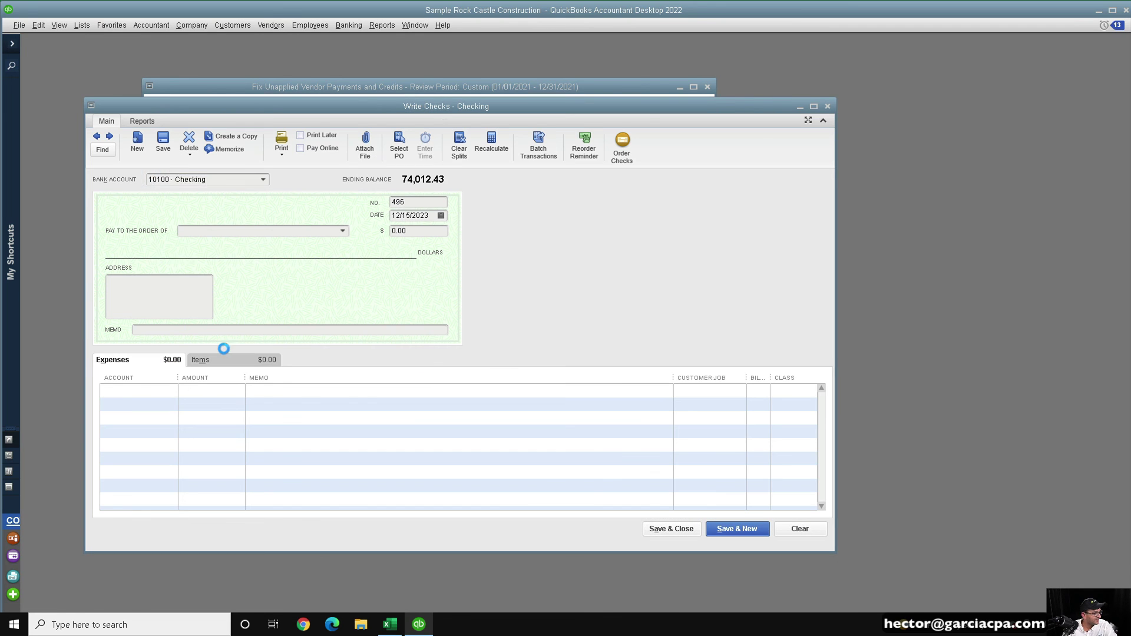
click(183, 391)
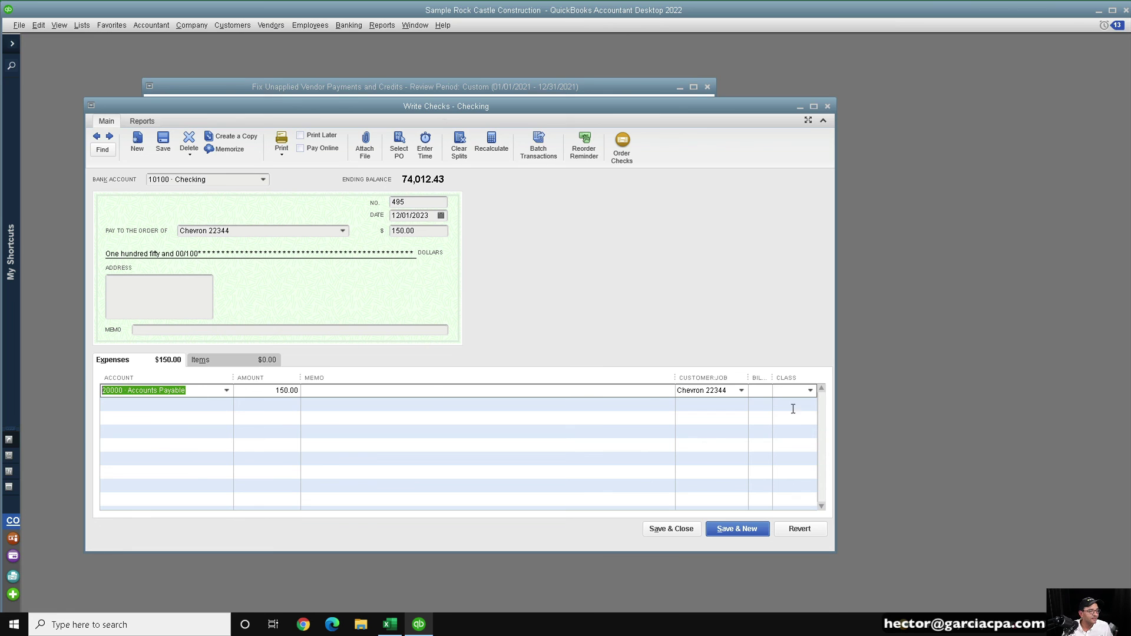
click(689, 391)
drag(689, 390, 649, 389)
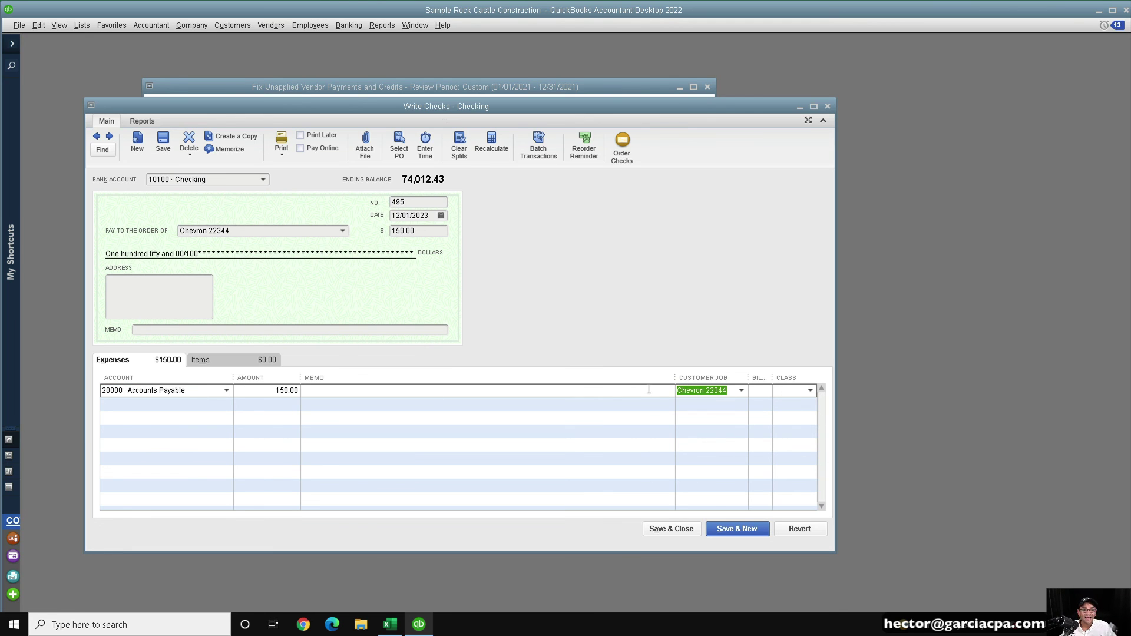
- View check 495's transaction history, open the linked 11/01/2023 bill to review it, and close the bill and the check
key(ctrl+h)
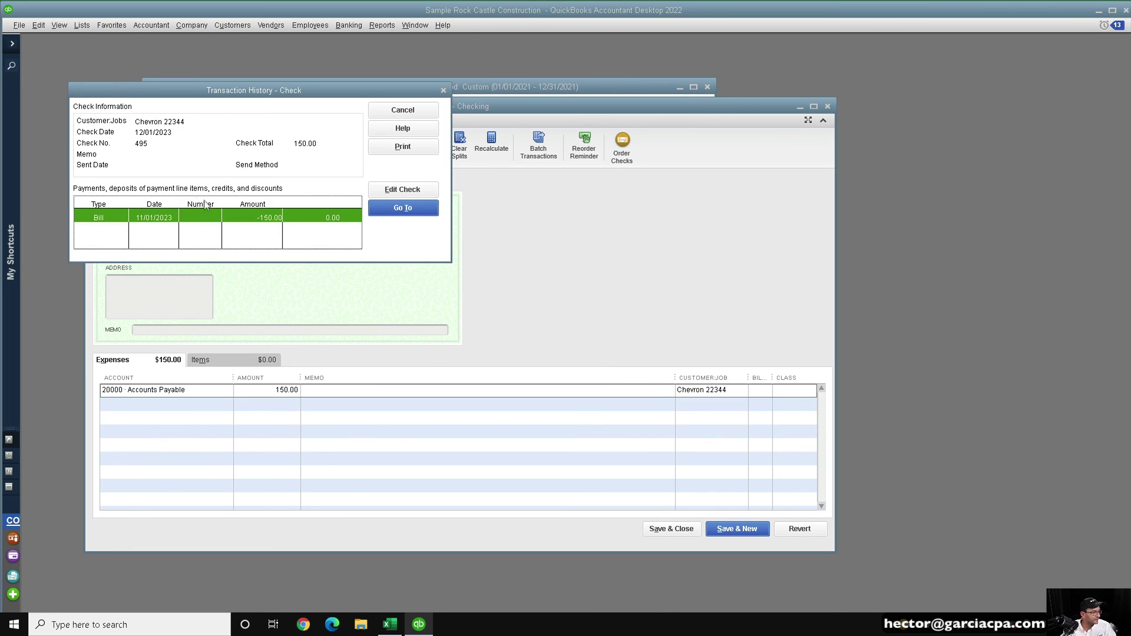
double_click(154, 217)
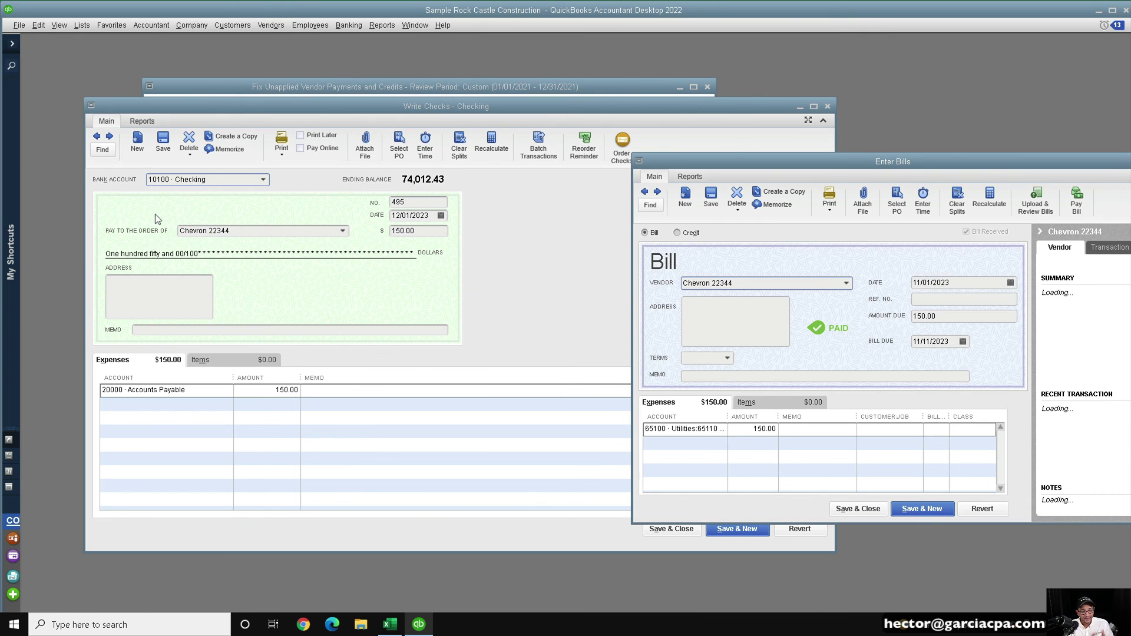
drag(884, 161, 773, 146)
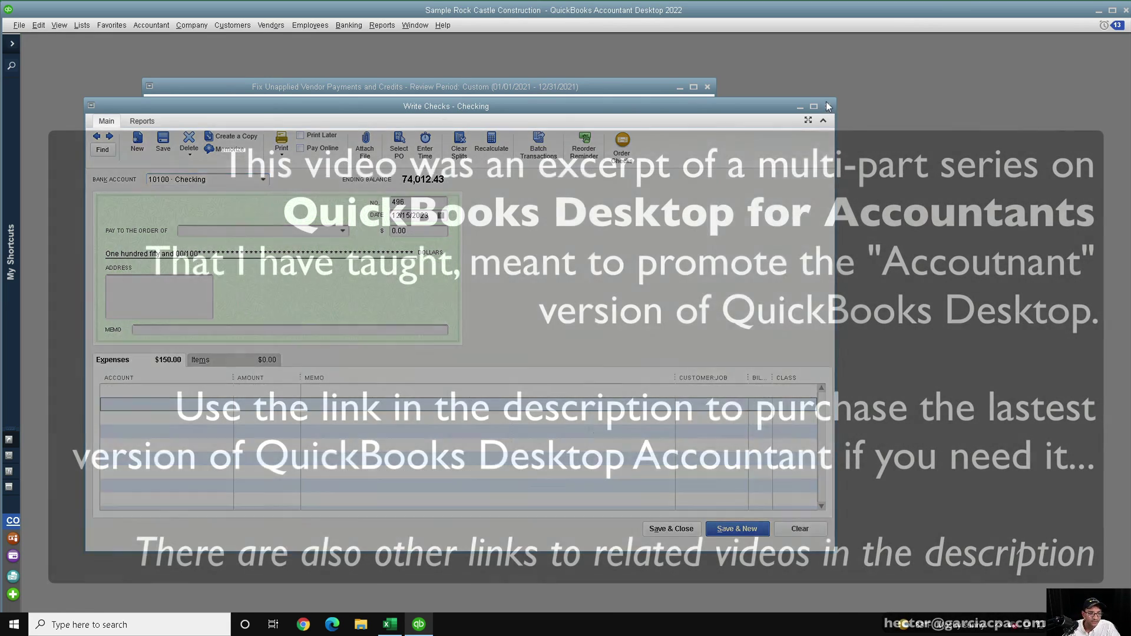
click(828, 106)
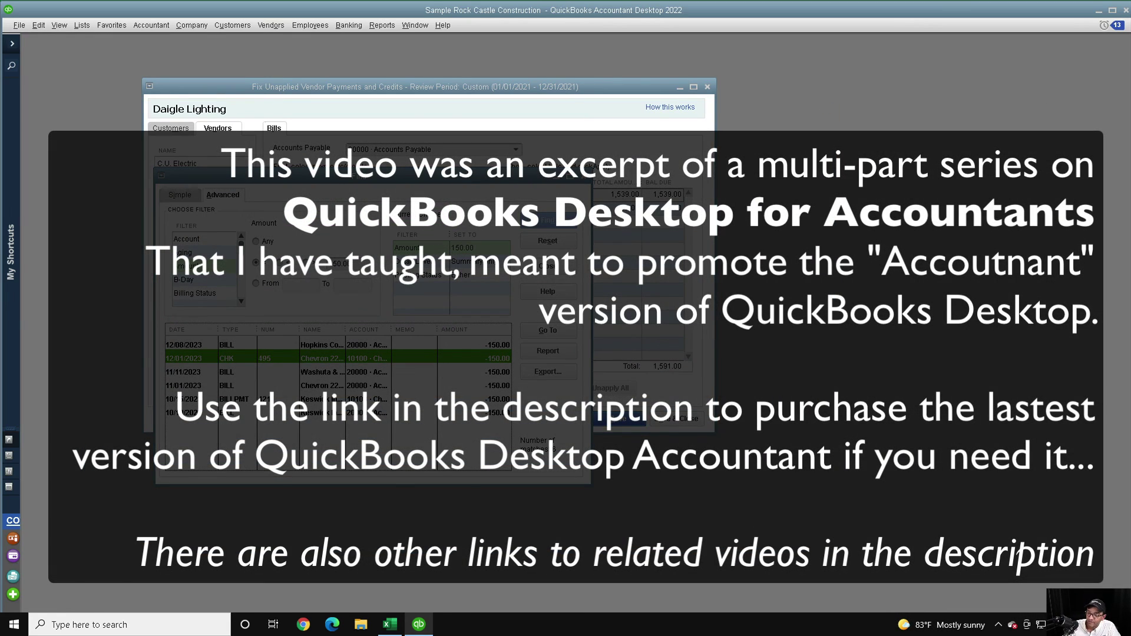